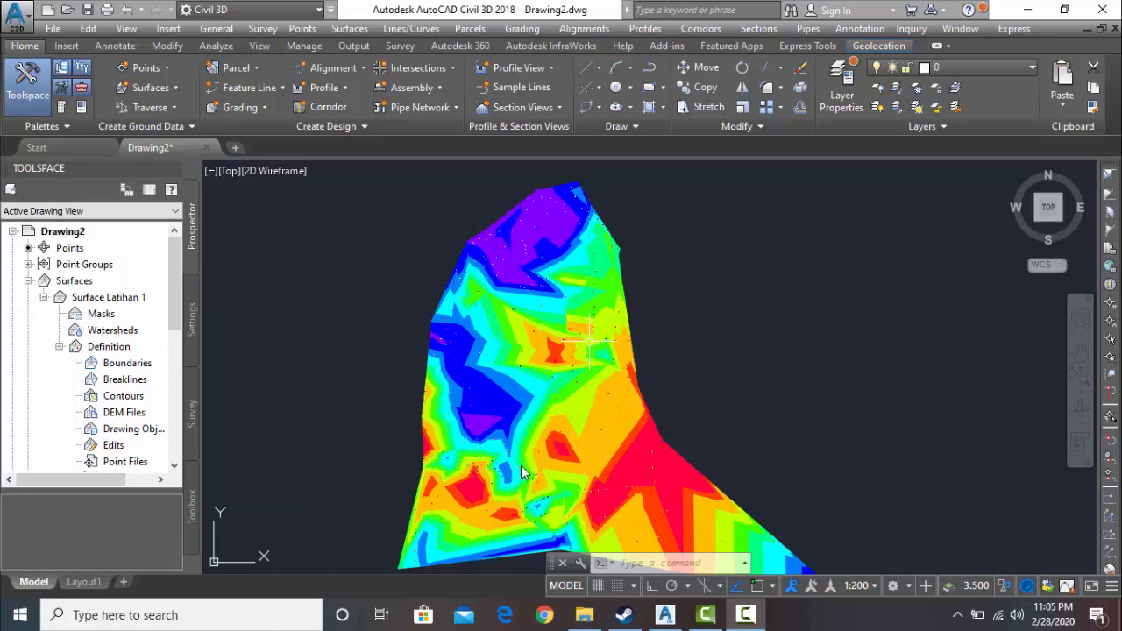
left_click(744, 618)
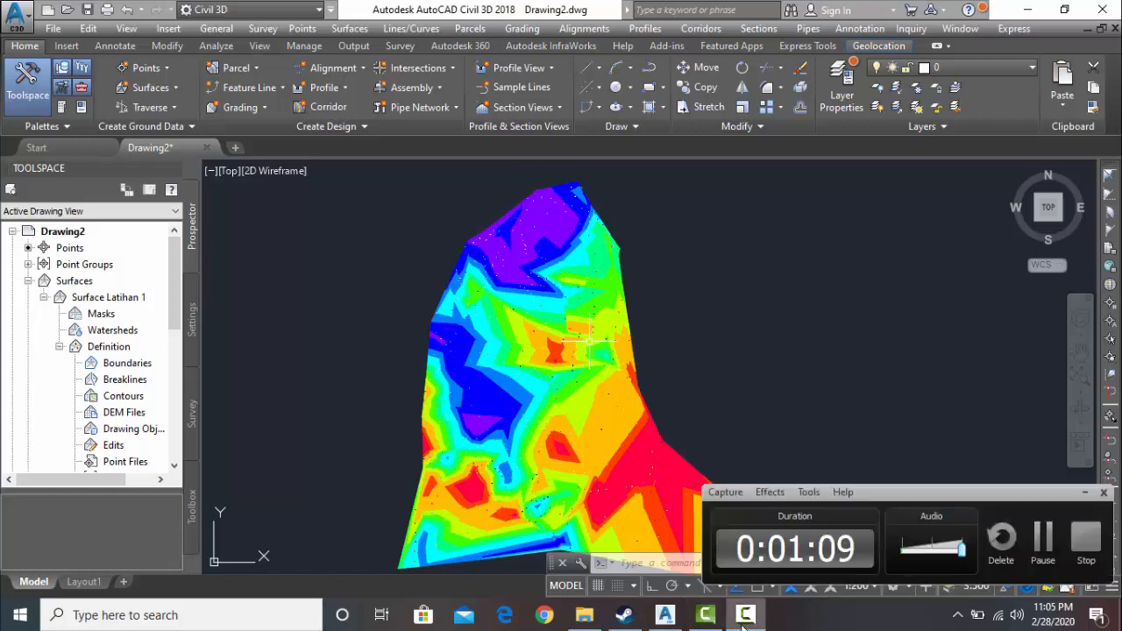
left_click(1042, 542)
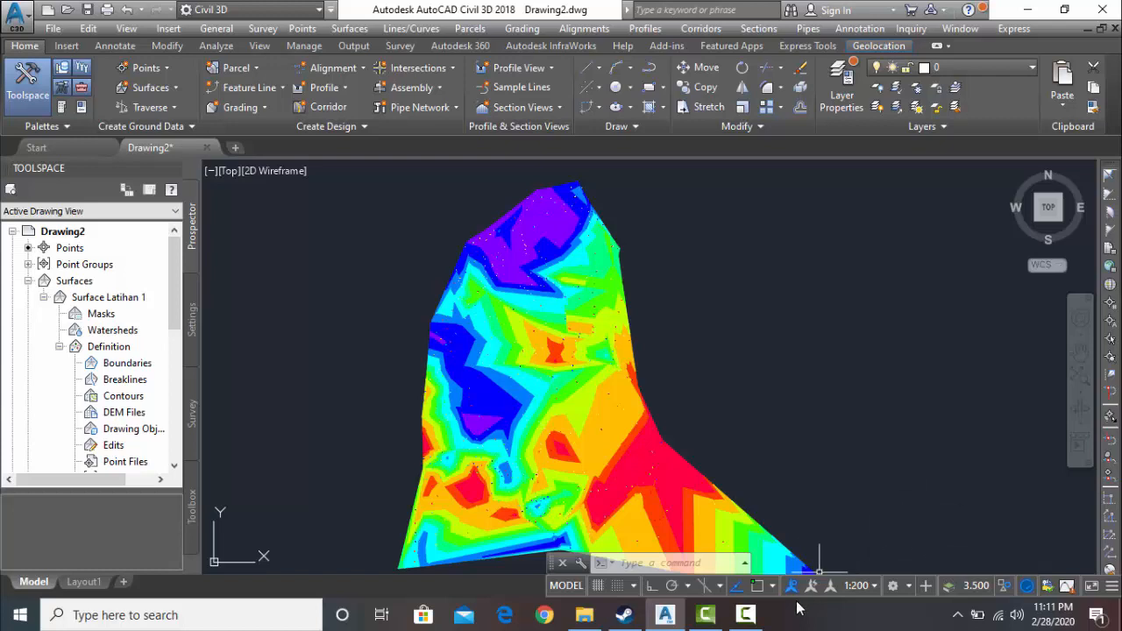
left_click(745, 614)
left_click(1043, 539)
scroll(142, 371, "down", 4)
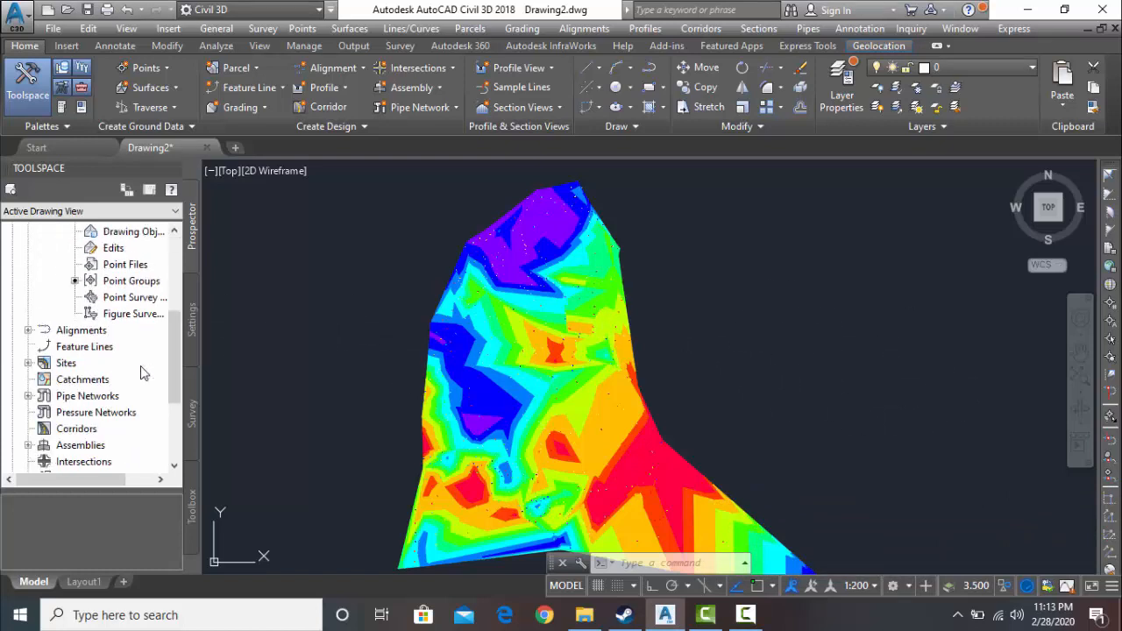
scroll(144, 370, "up", 4)
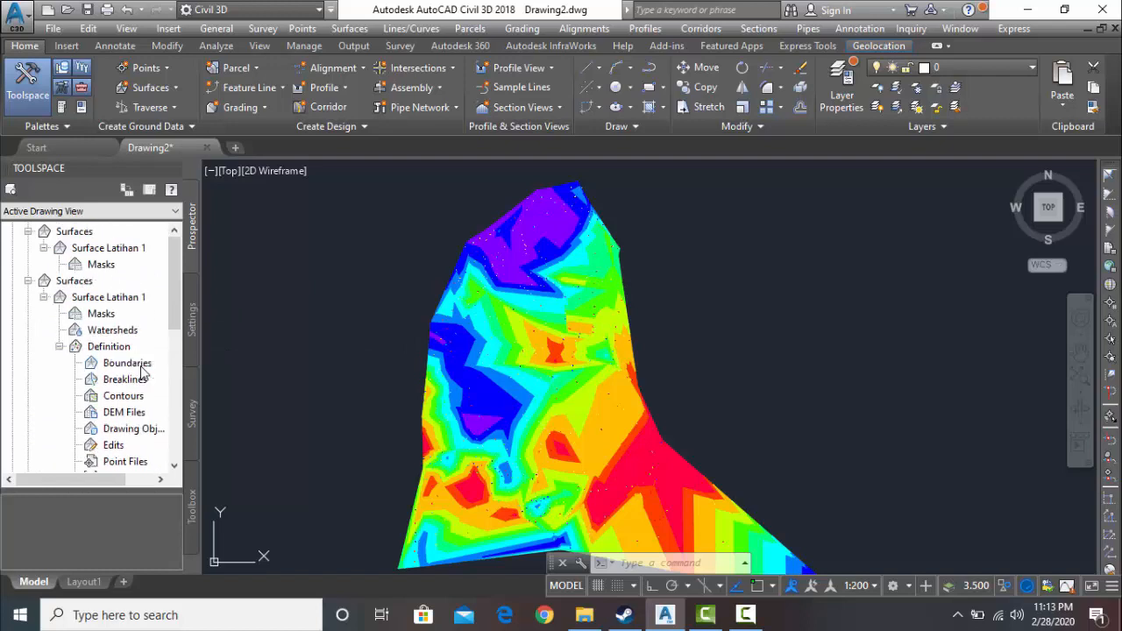
left_click(617, 410)
left_click(613, 393)
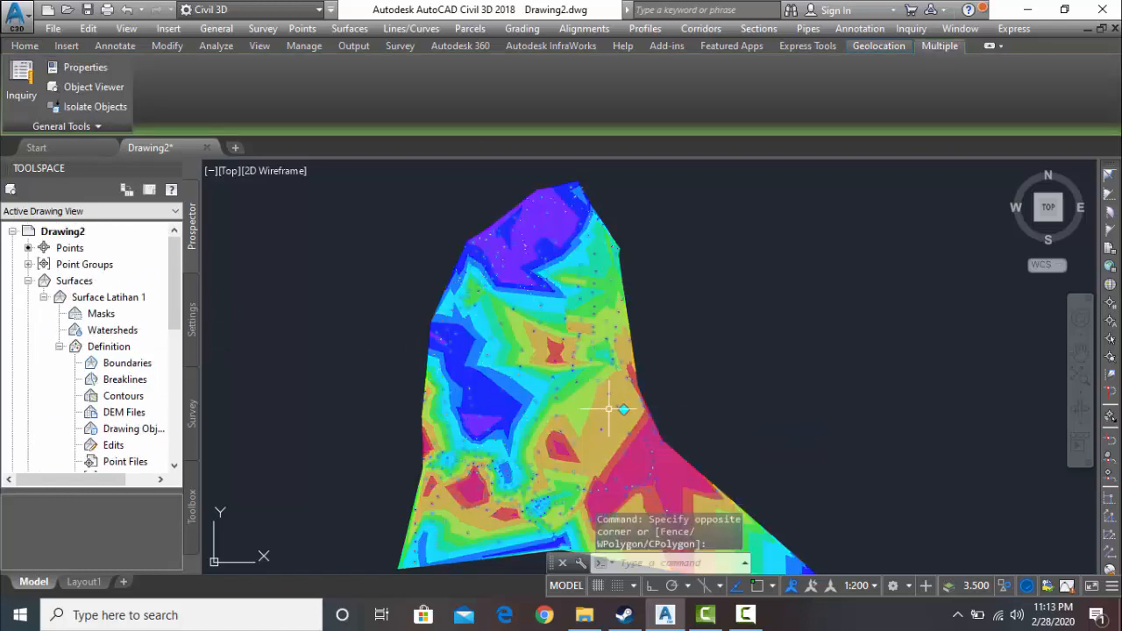
key("Escape")
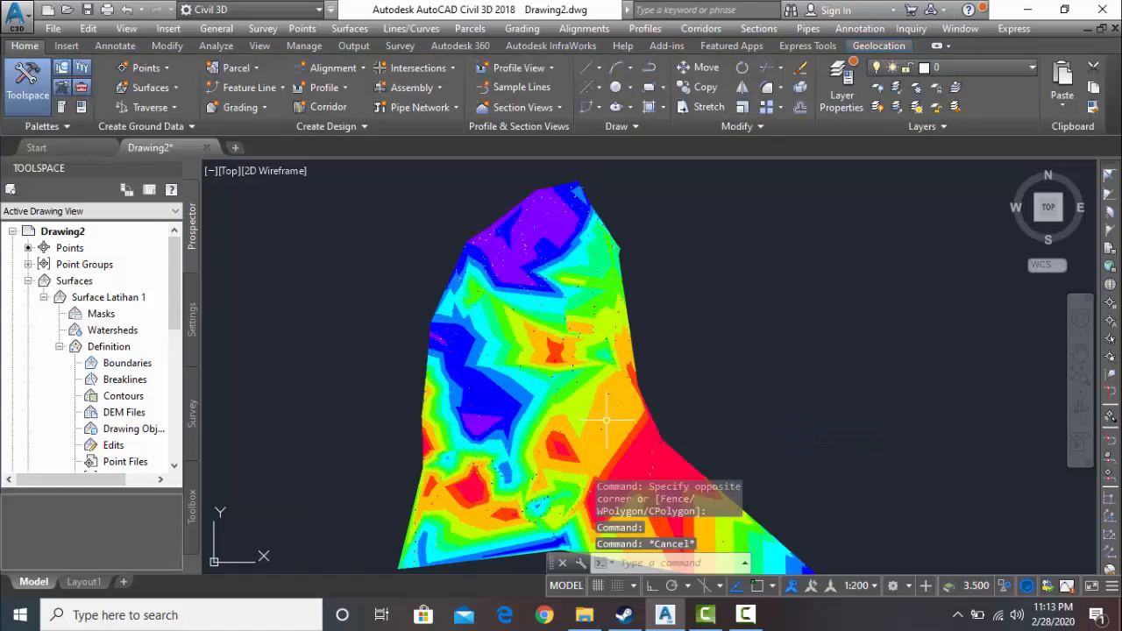
- Change the surface style of Surface Latihan 1 to Contours 1m and 5m (Background)
left_click(613, 430)
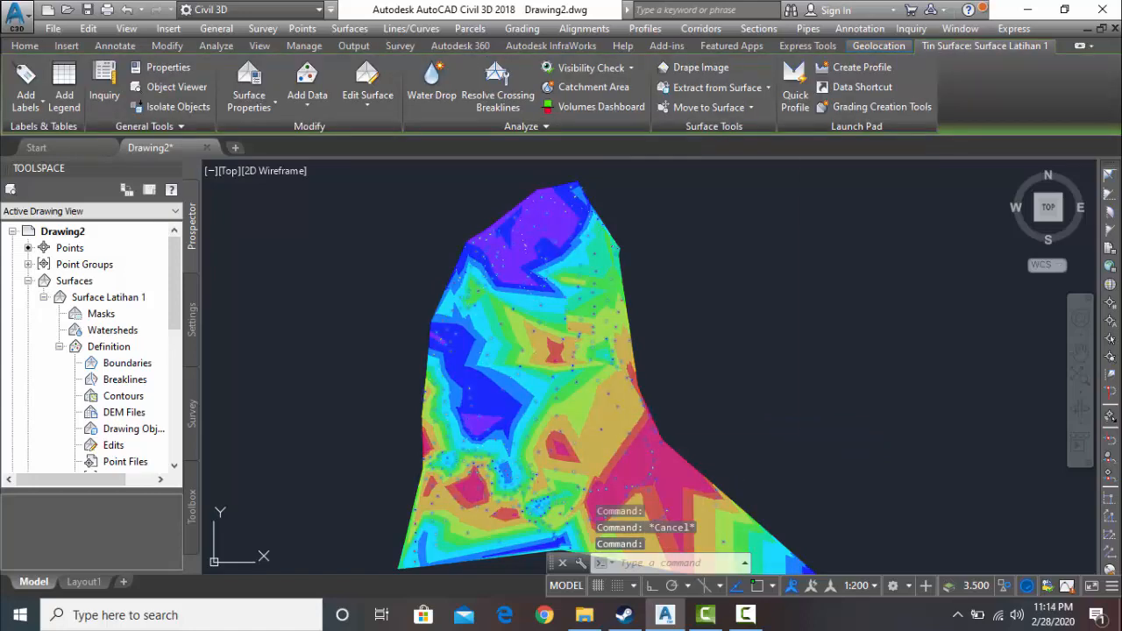
right_click(627, 435)
left_click(695, 355)
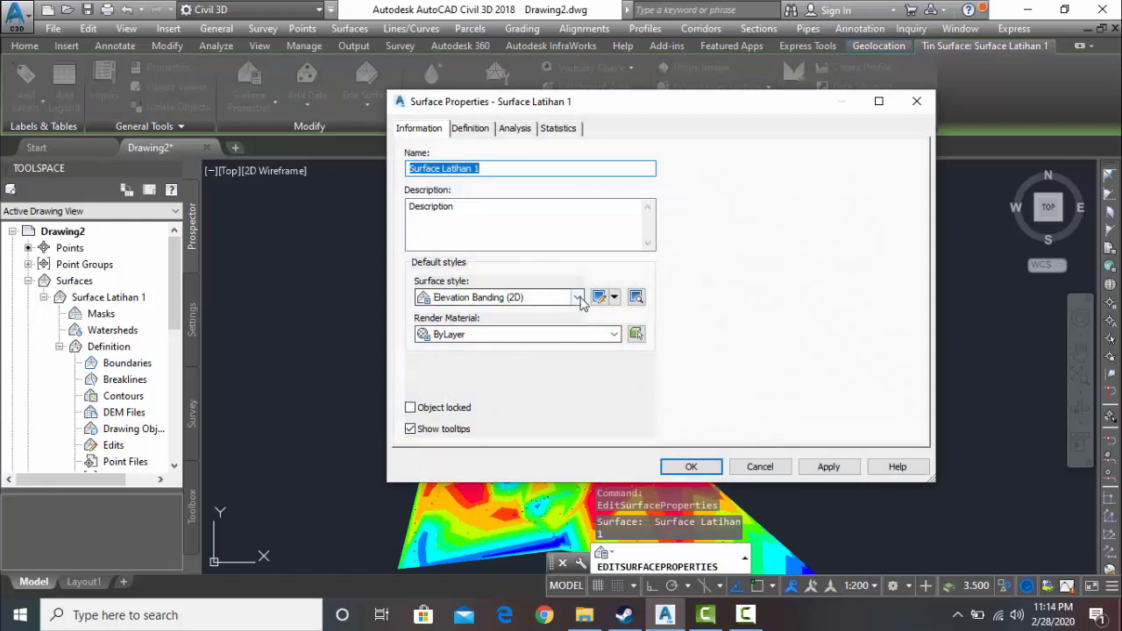
left_click(577, 297)
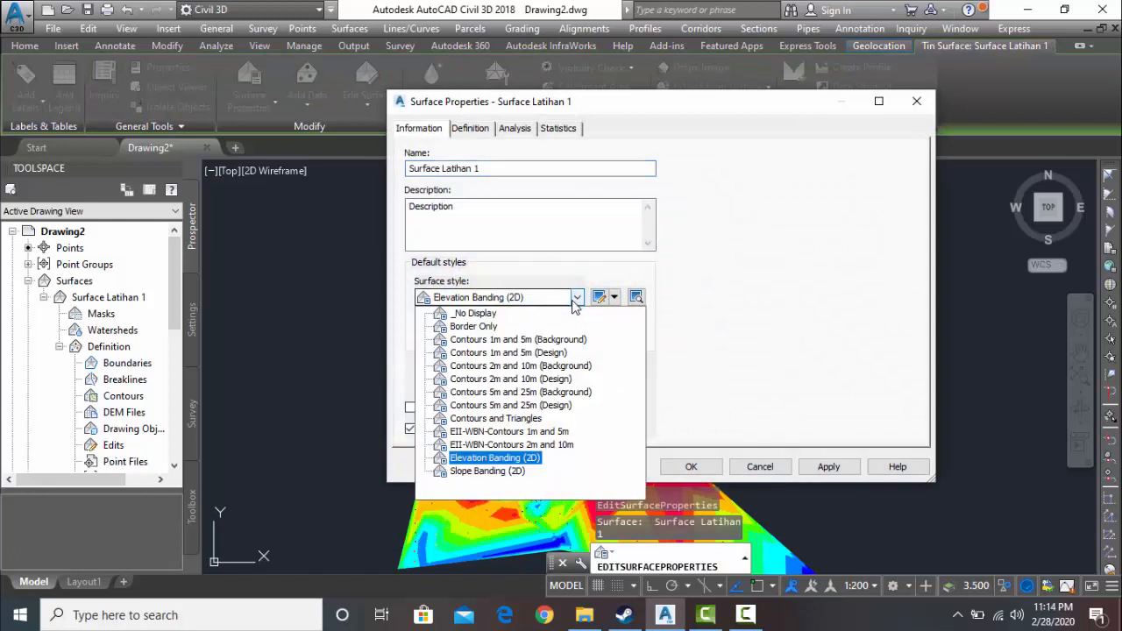
left_click(515, 341)
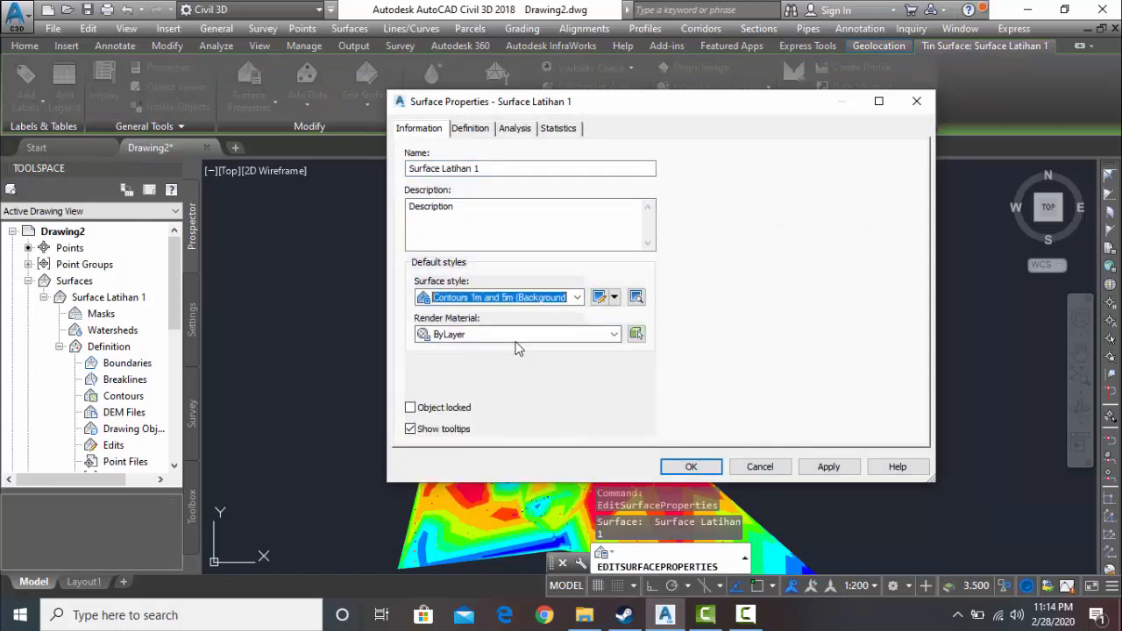
left_click(692, 467)
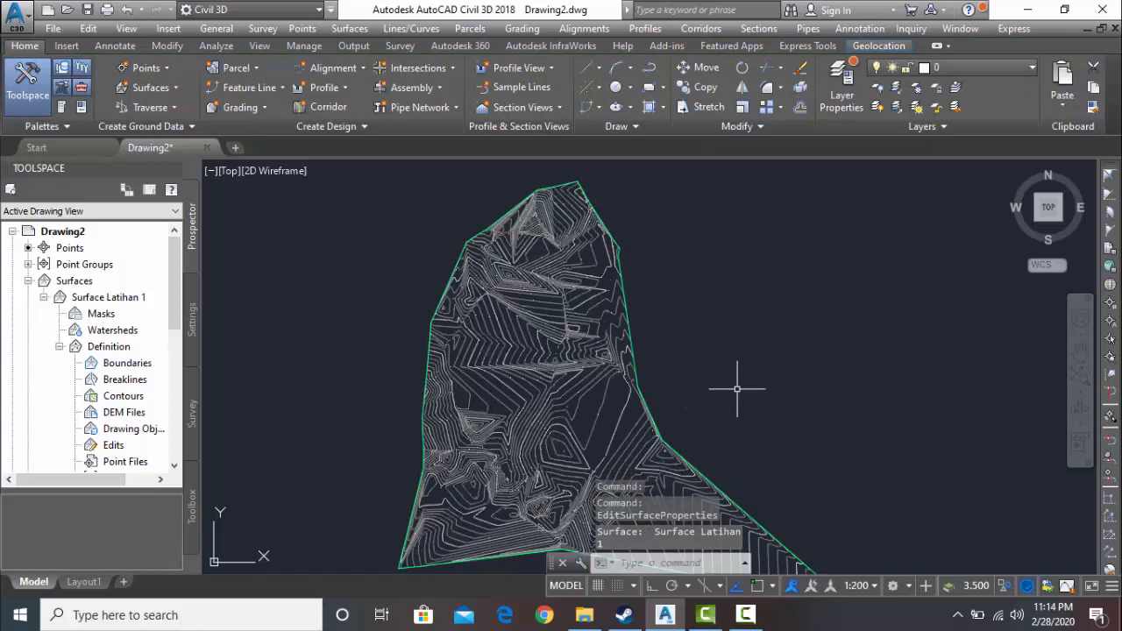
- Draw a circle with a radius of about 55 units in the empty area east of the surface
type("cyr")
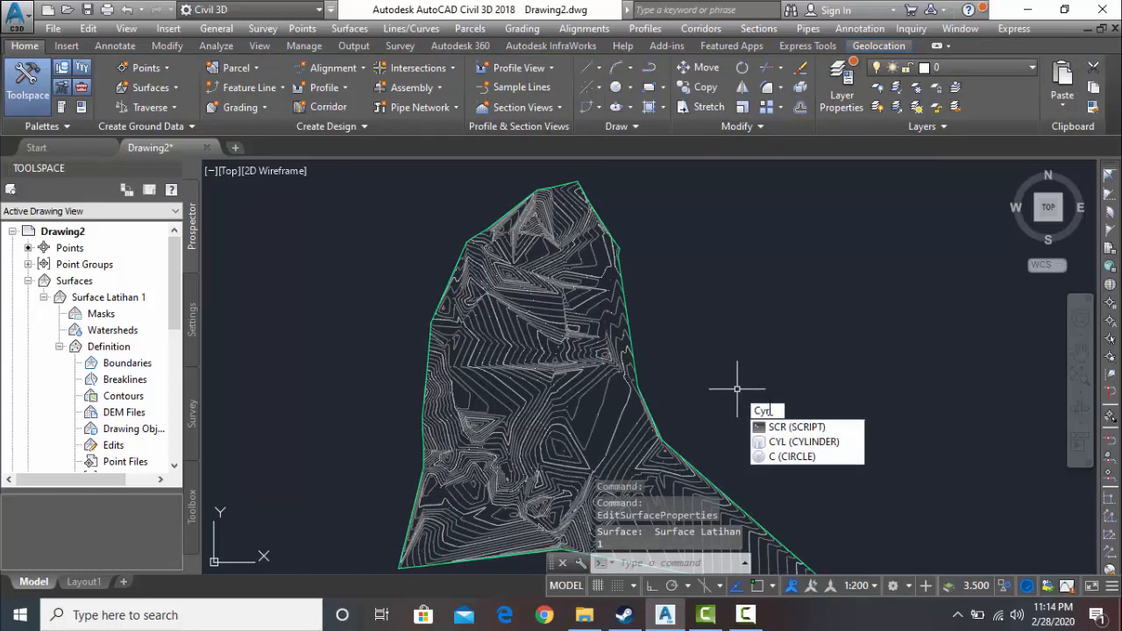
key("BackSpace")
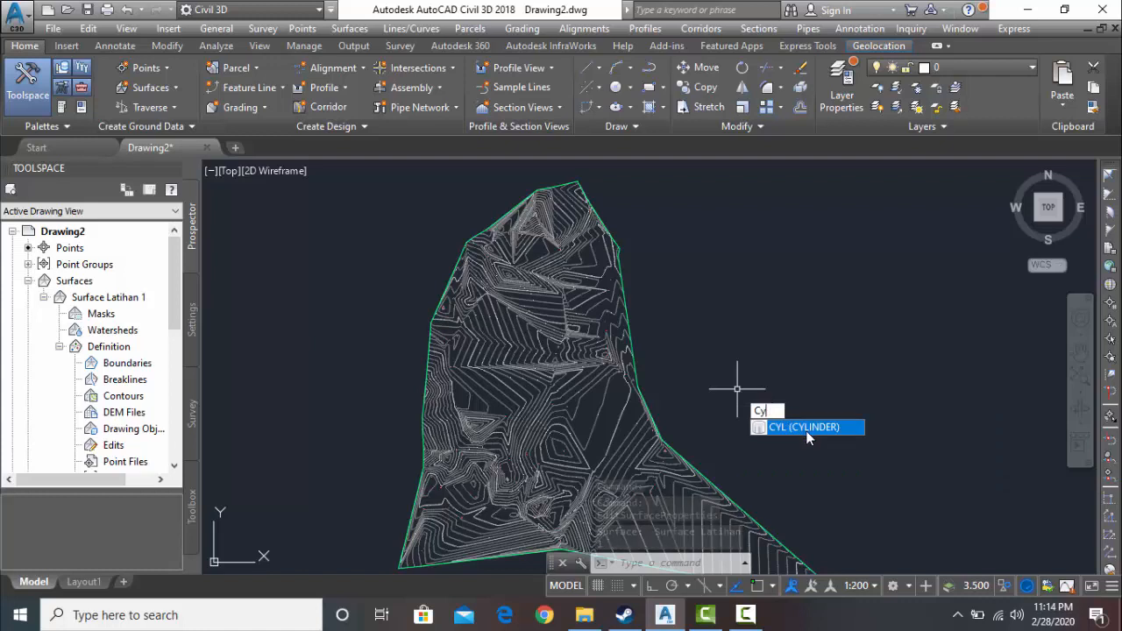
key("BackSpace")
type("ir")
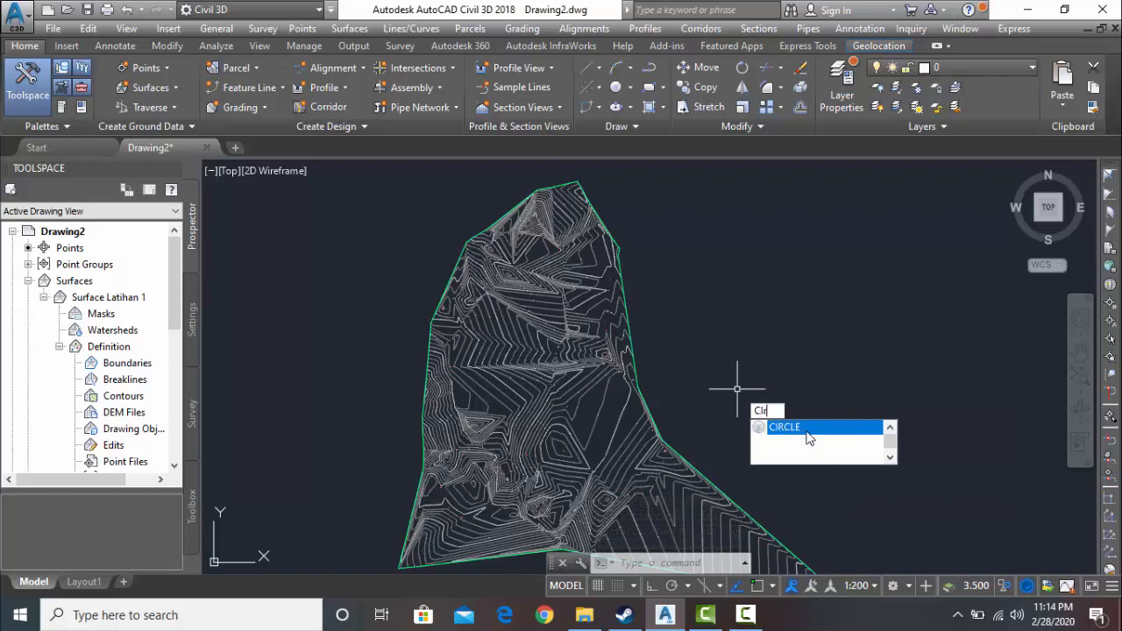
key("Return")
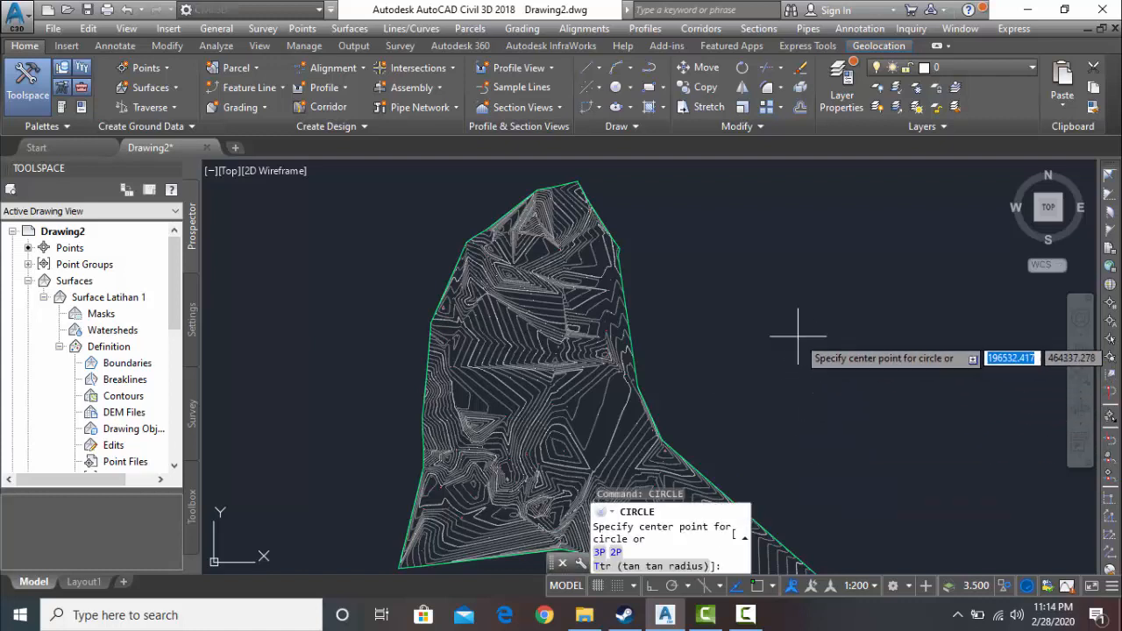
left_click(744, 344)
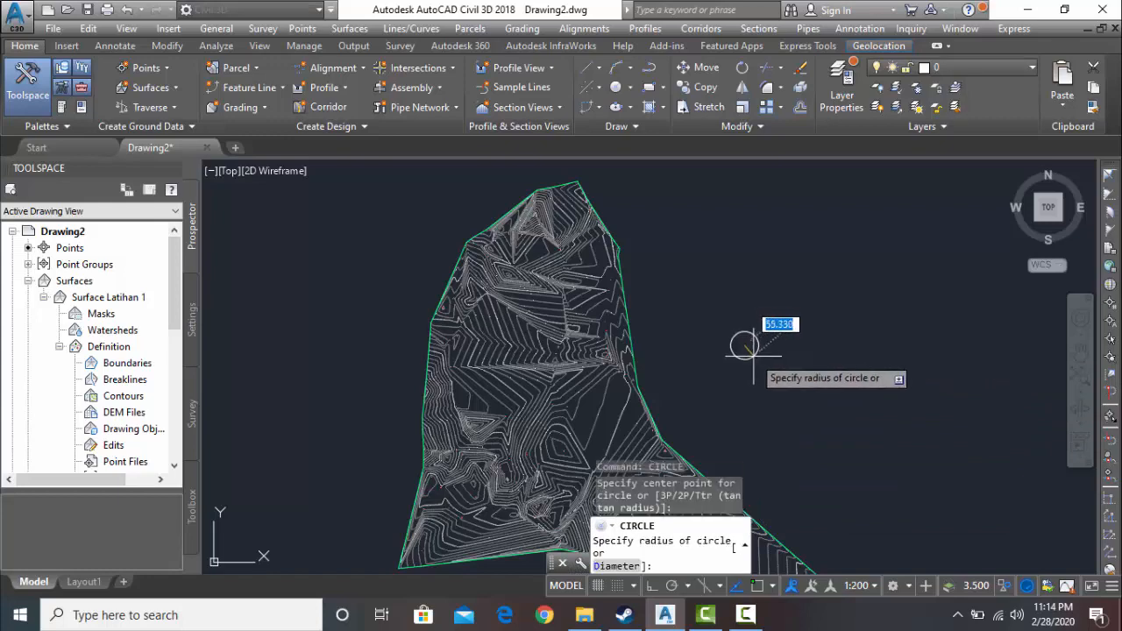
left_click(753, 354)
scroll(750, 351, "up", 4)
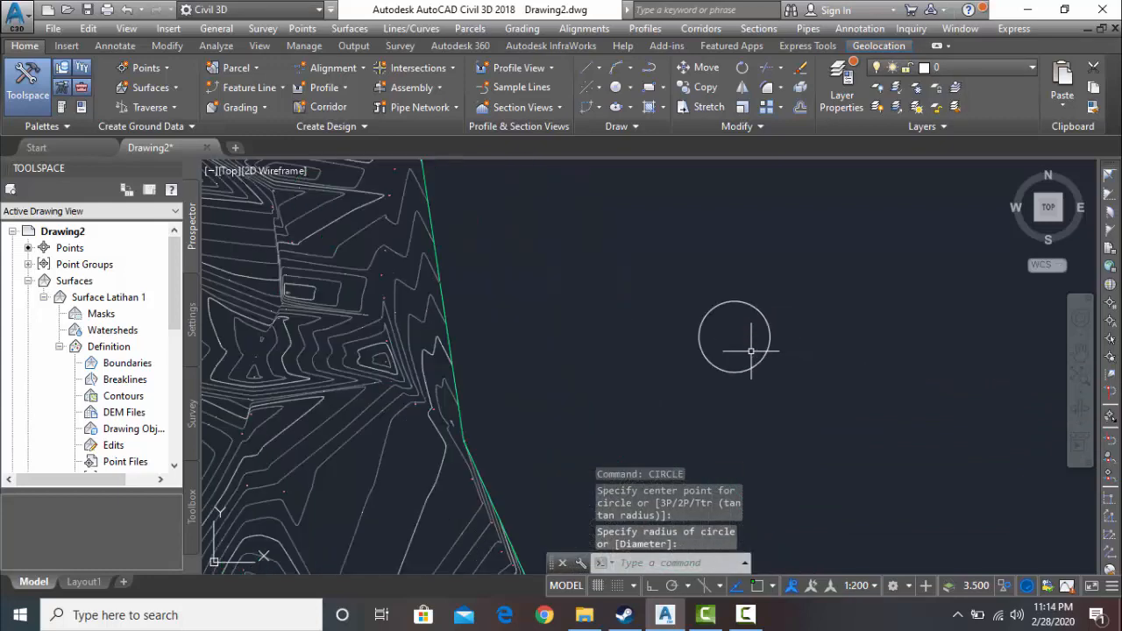
scroll(750, 350, "down", 2)
- Turn on object snap and draw a horizontal line across the circle between its east and west quadrants
type("l")
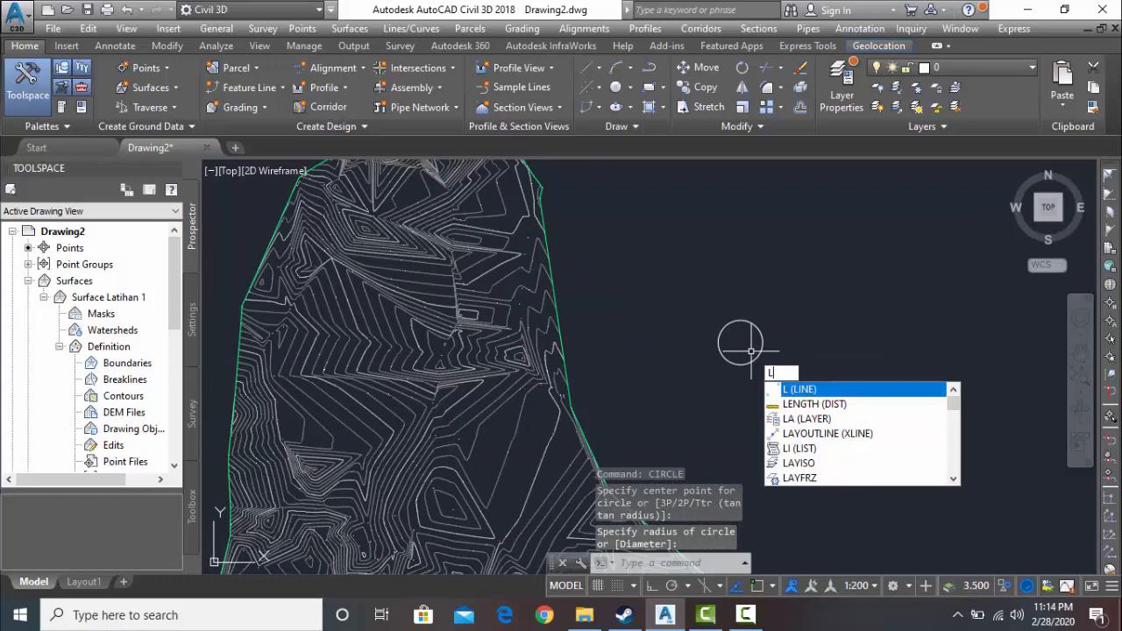
key("Return")
scroll(751, 346, "up", 2)
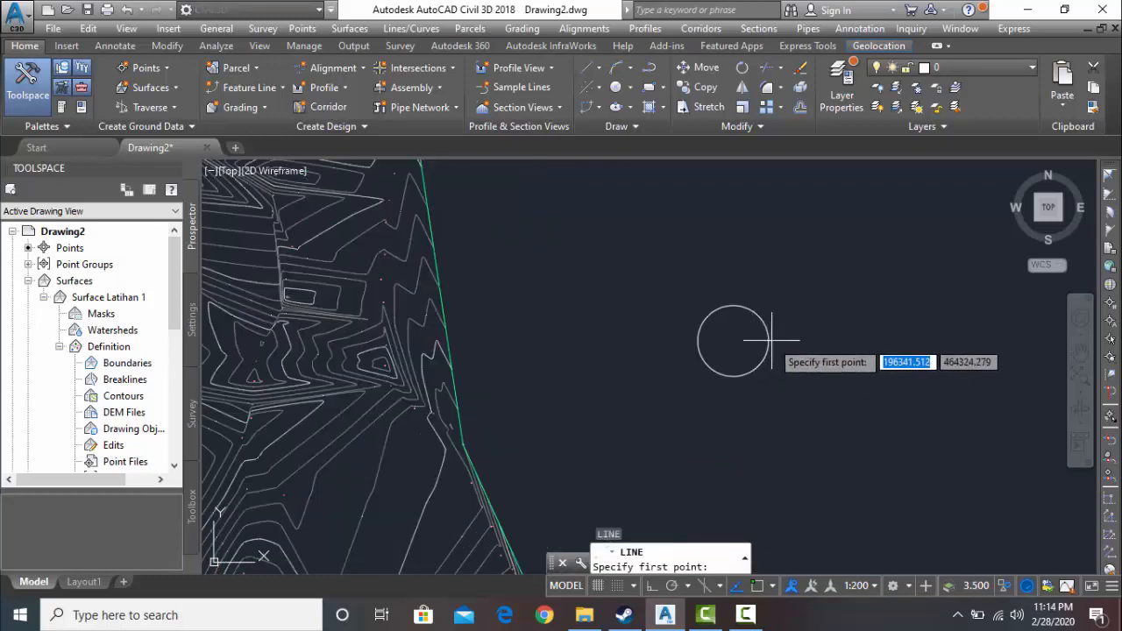
key("F3")
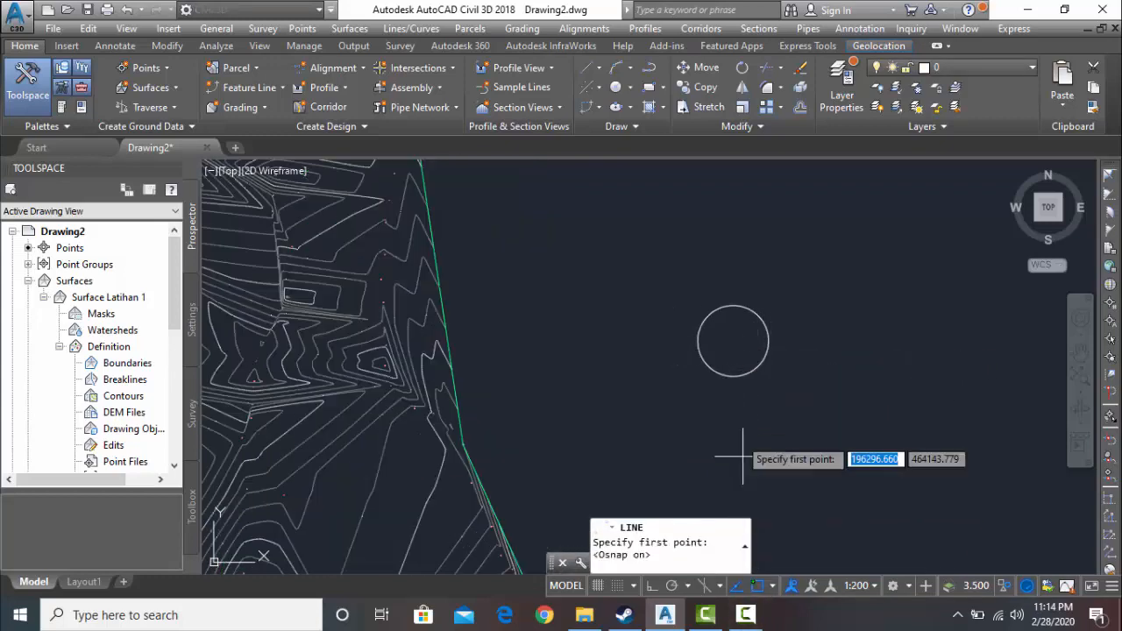
left_click(769, 340)
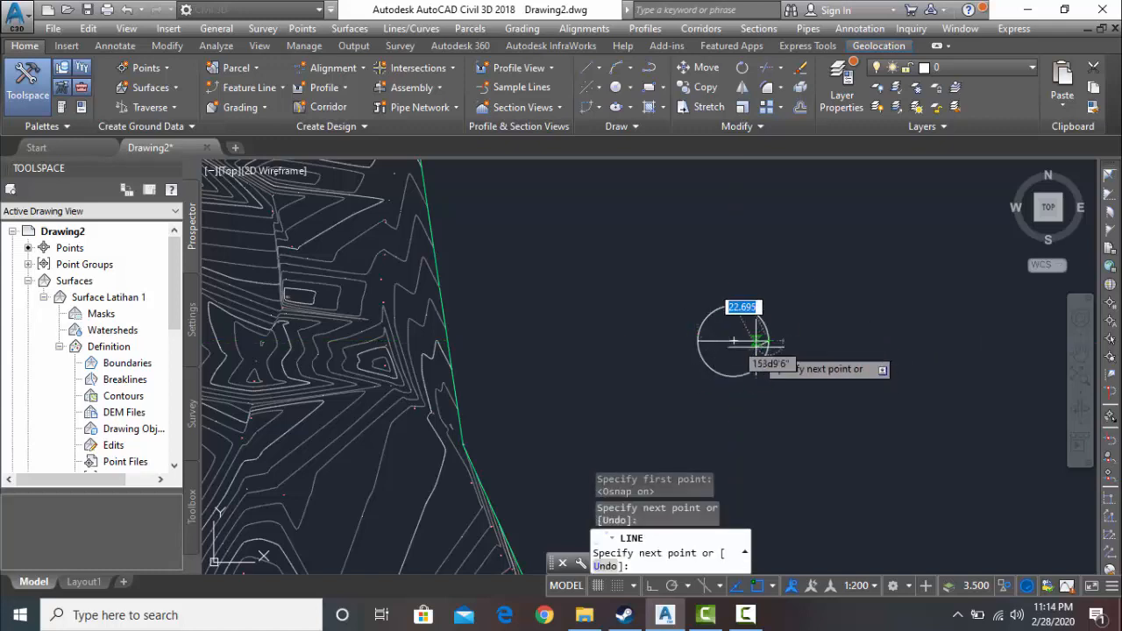
key("Escape")
- Draw a vertical line across the circle from its north quadrant to its south quadrant
type("l")
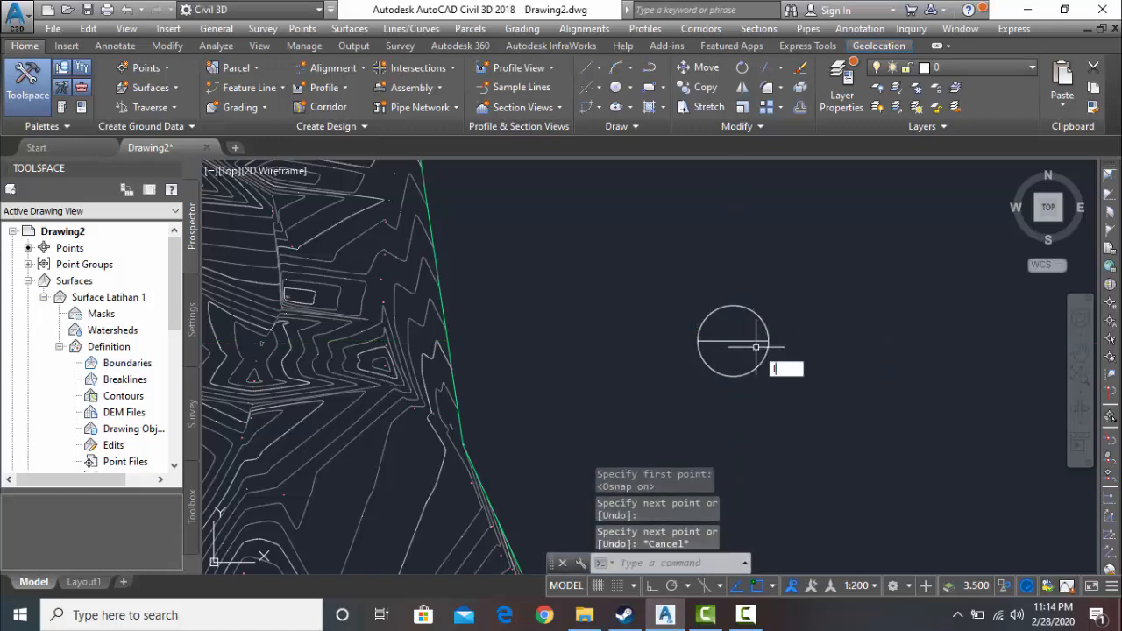
key("Return")
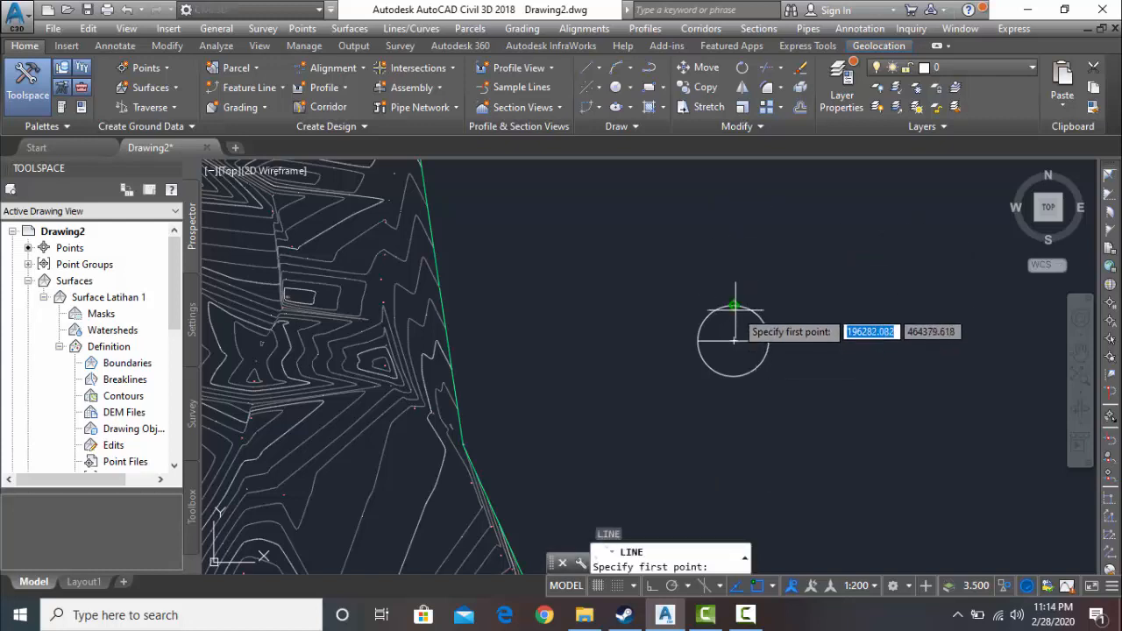
left_click(734, 305)
left_click(733, 375)
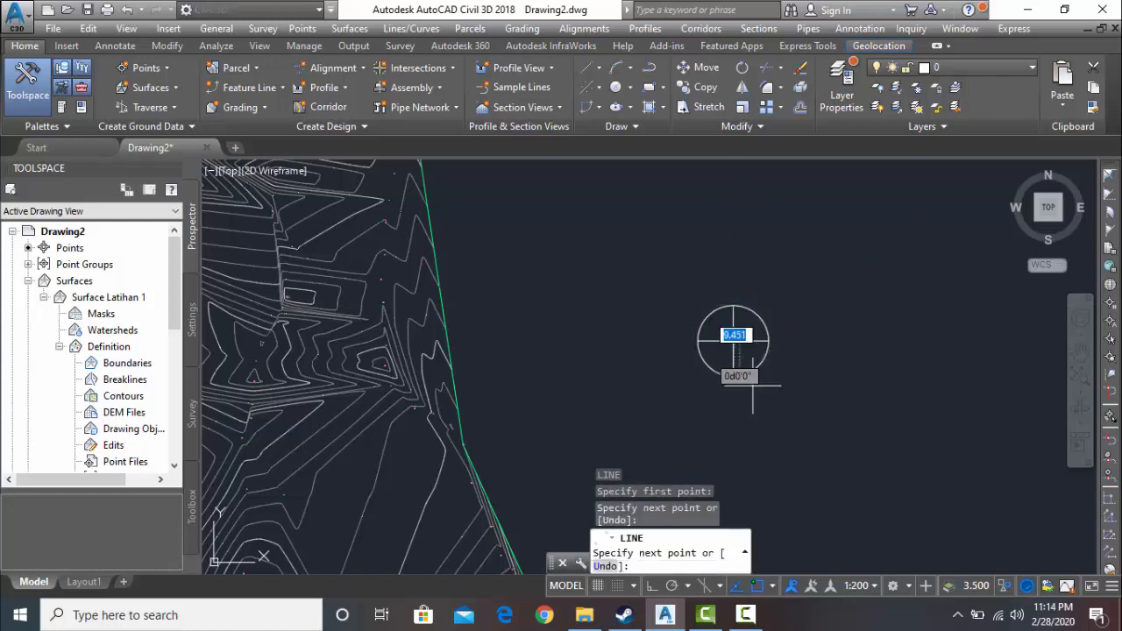
key("Escape")
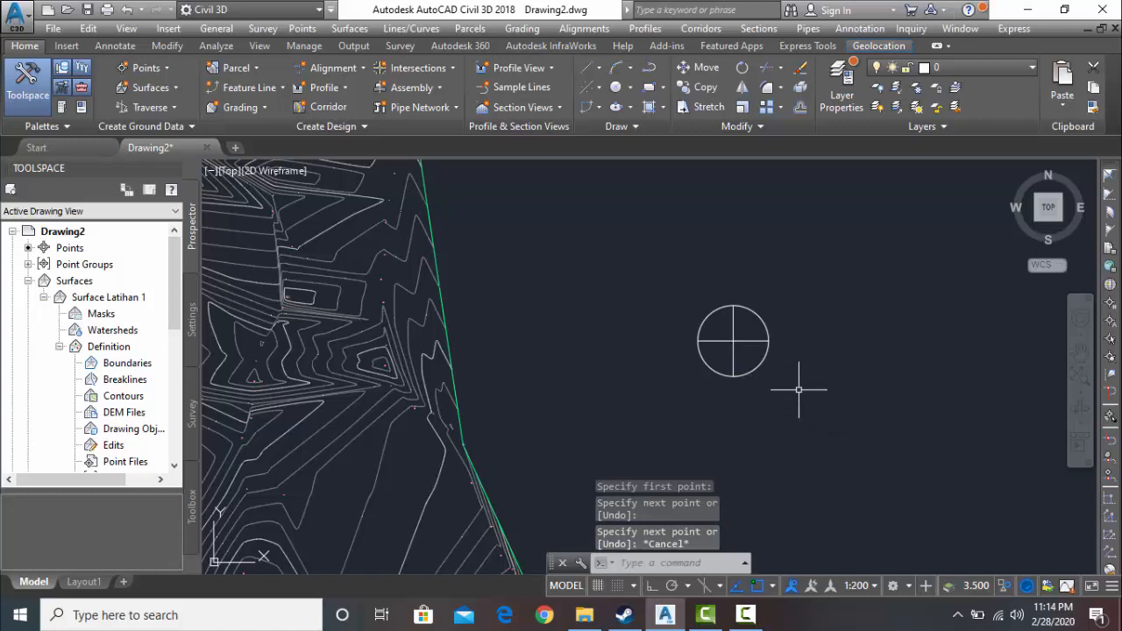
- Convert the circle and its two crossing lines into a block named pi
left_click(857, 391)
left_click(662, 273)
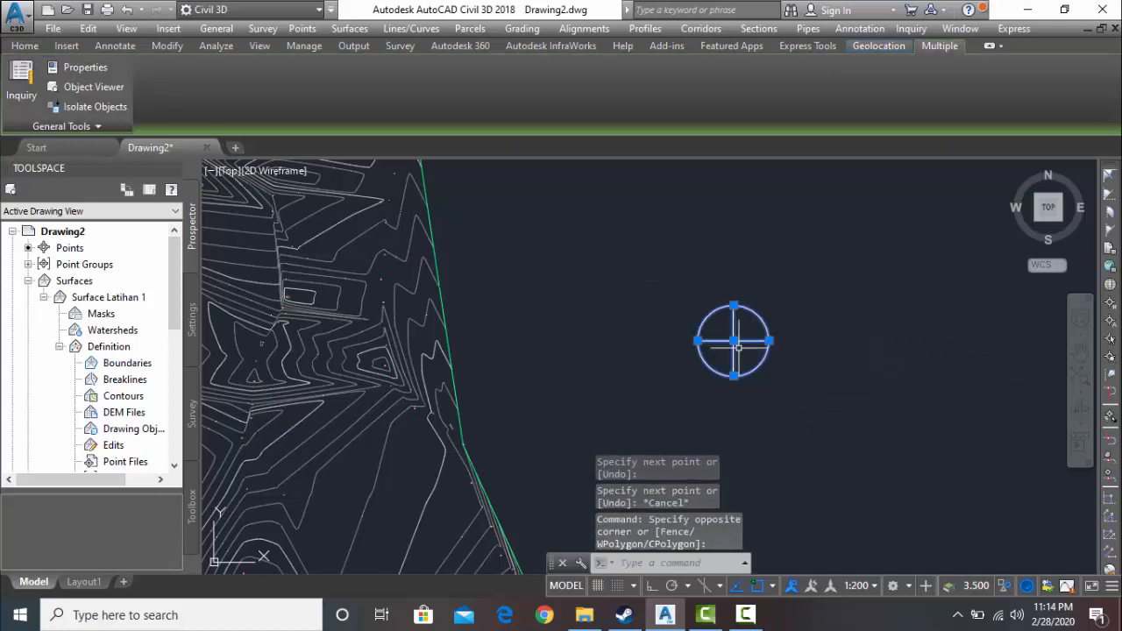
type("B")
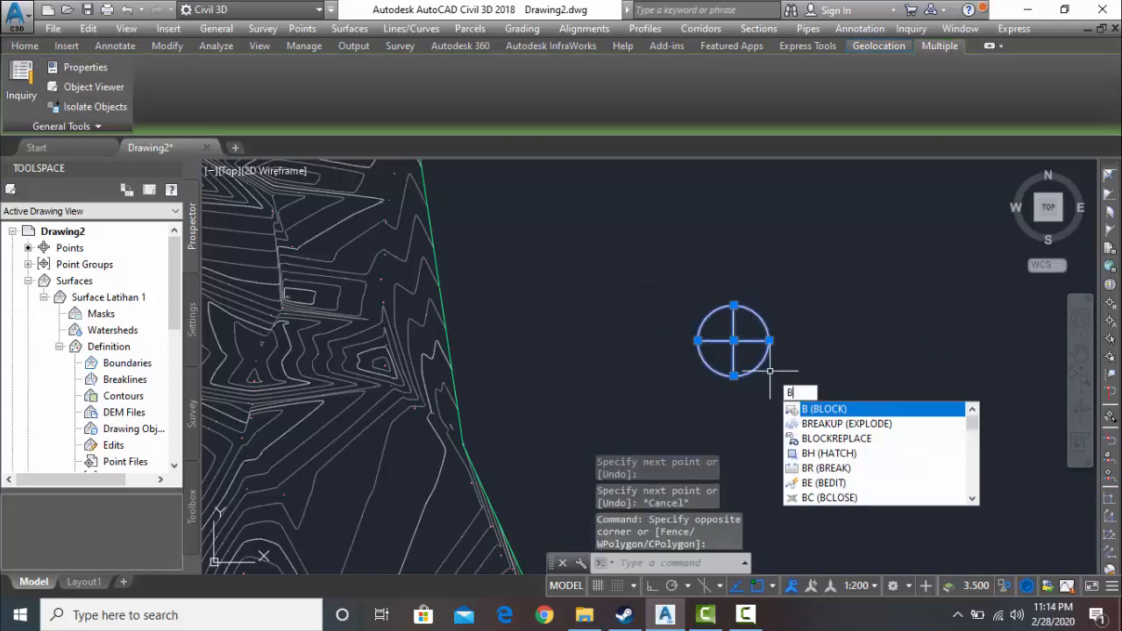
left_click(881, 408)
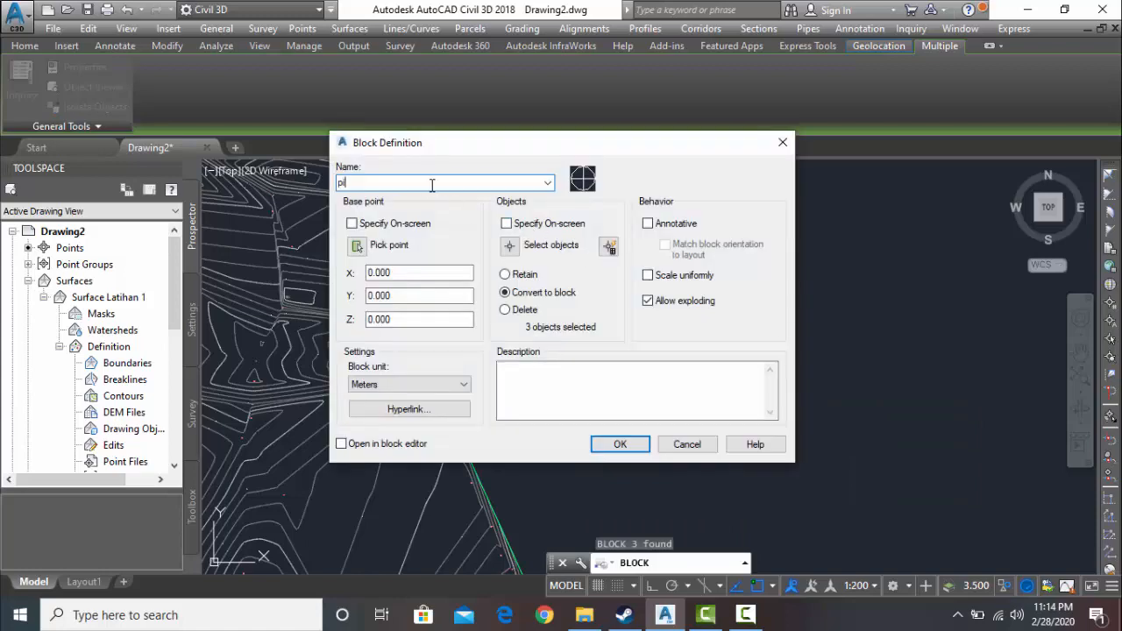
type("pi")
left_click(613, 444)
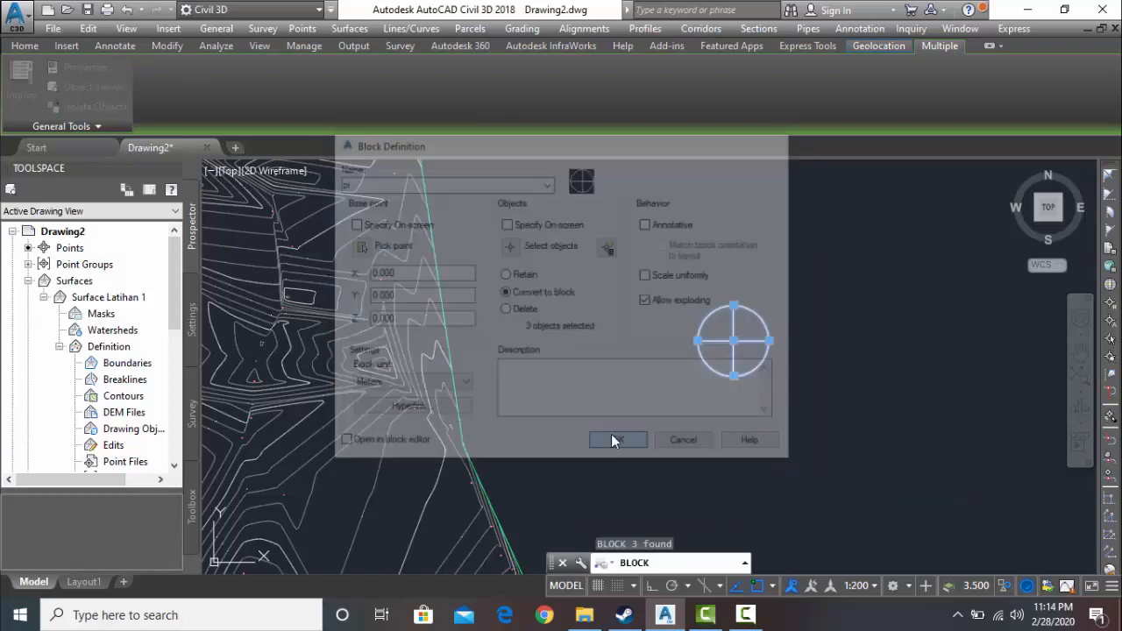
- Try to copy the pi block from a point on its horizontal line onto the contours in the northern part of the surface
scroll(664, 387, "down", 2)
left_click(720, 384)
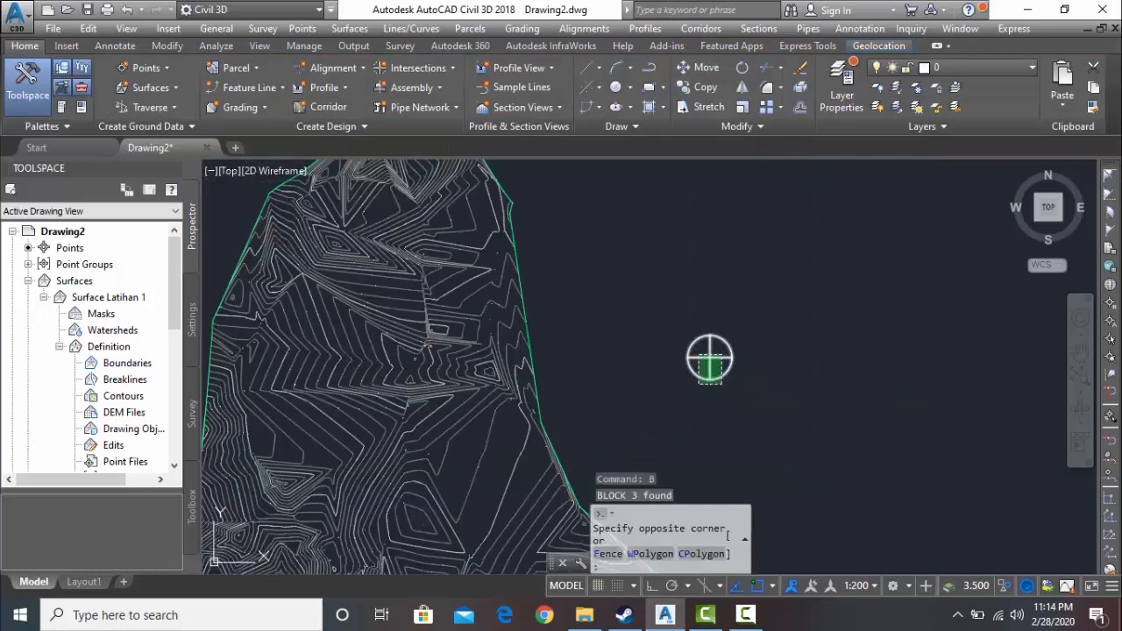
left_click(705, 364)
type("c")
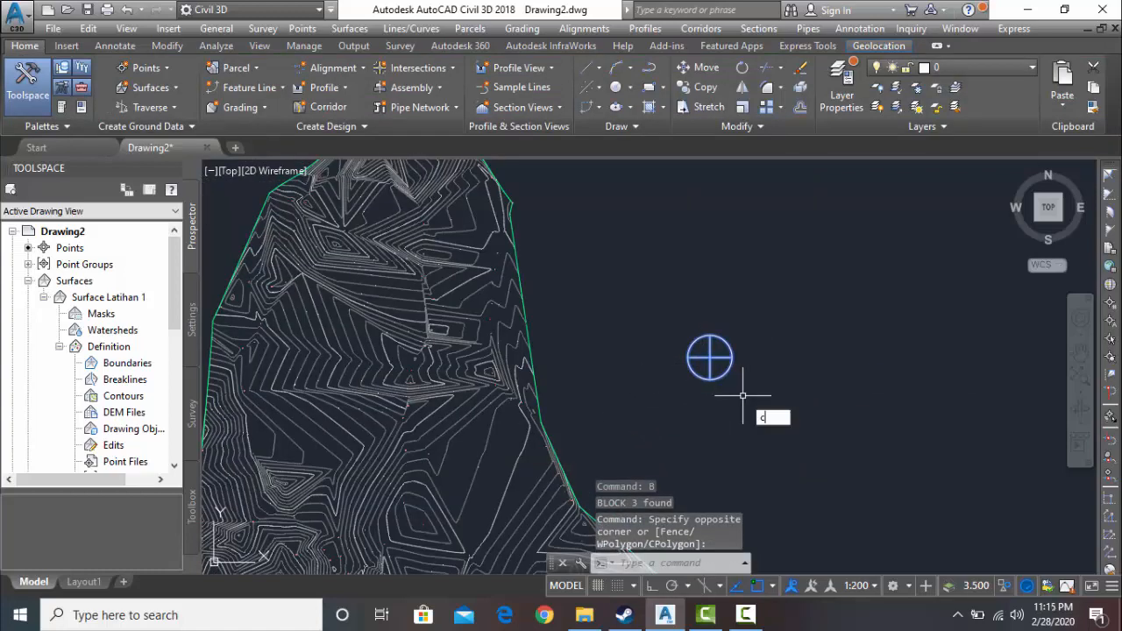
left_click(790, 443)
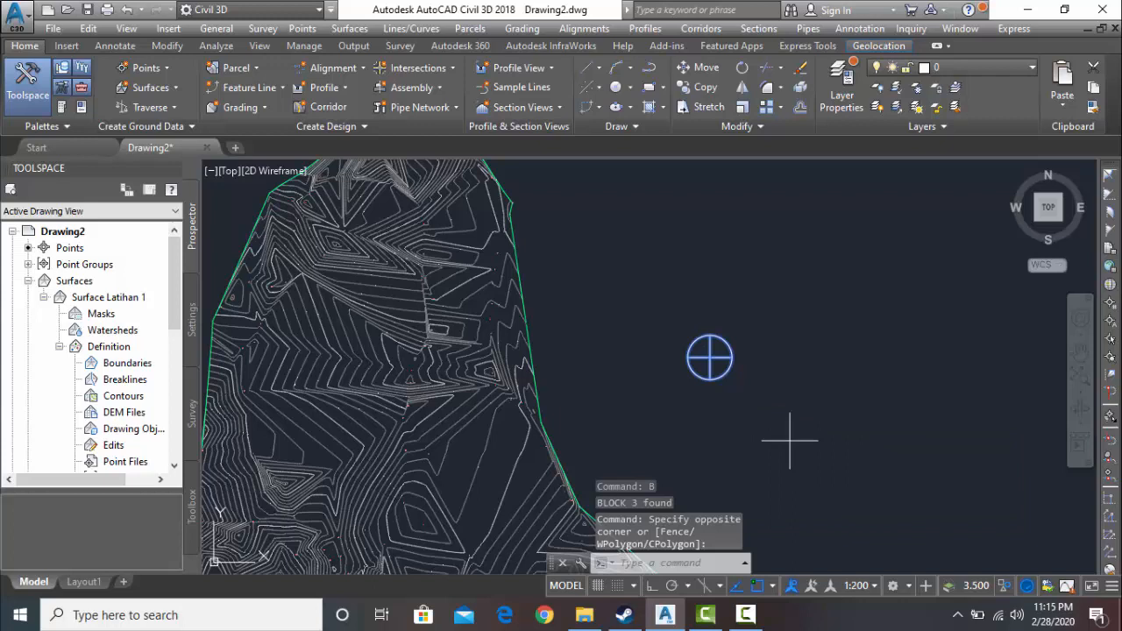
left_click(710, 357)
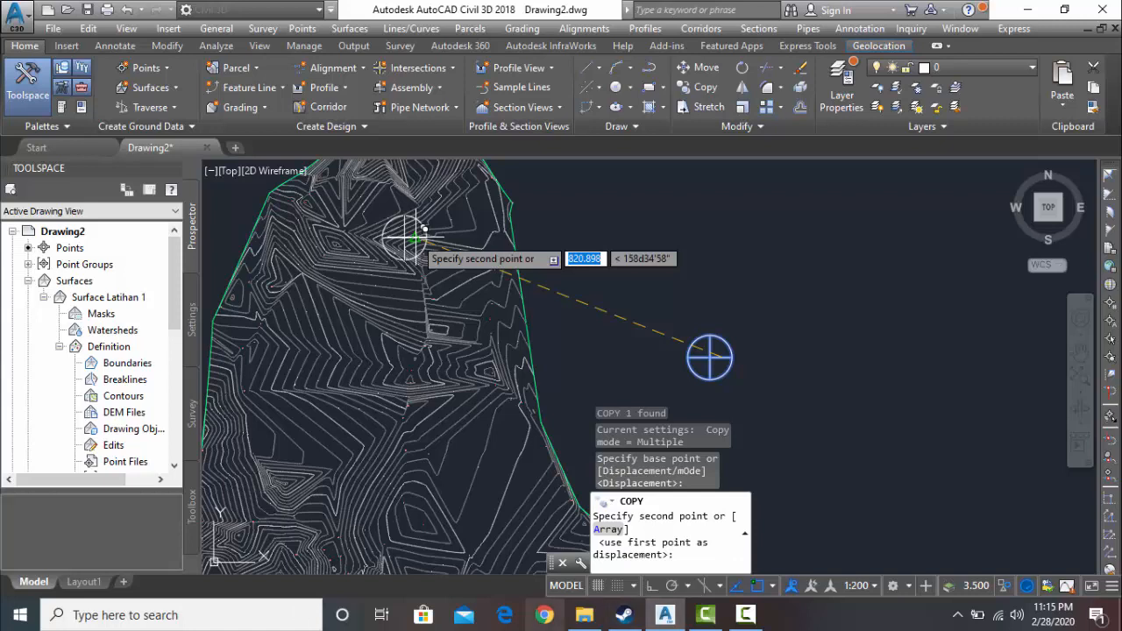
left_click(746, 623)
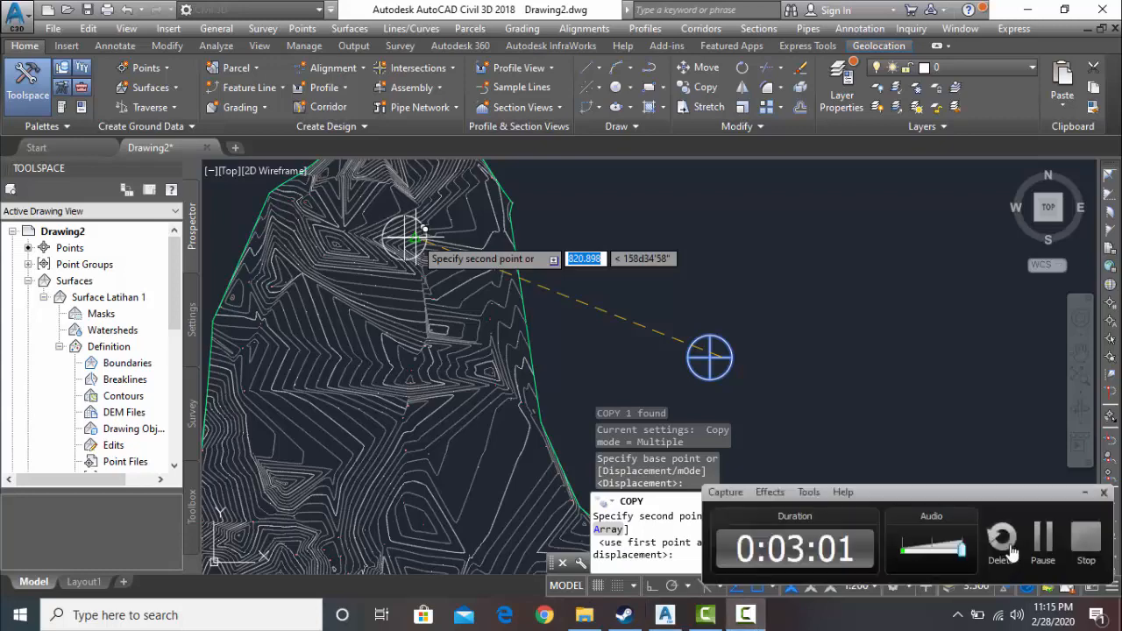
left_click(1043, 544)
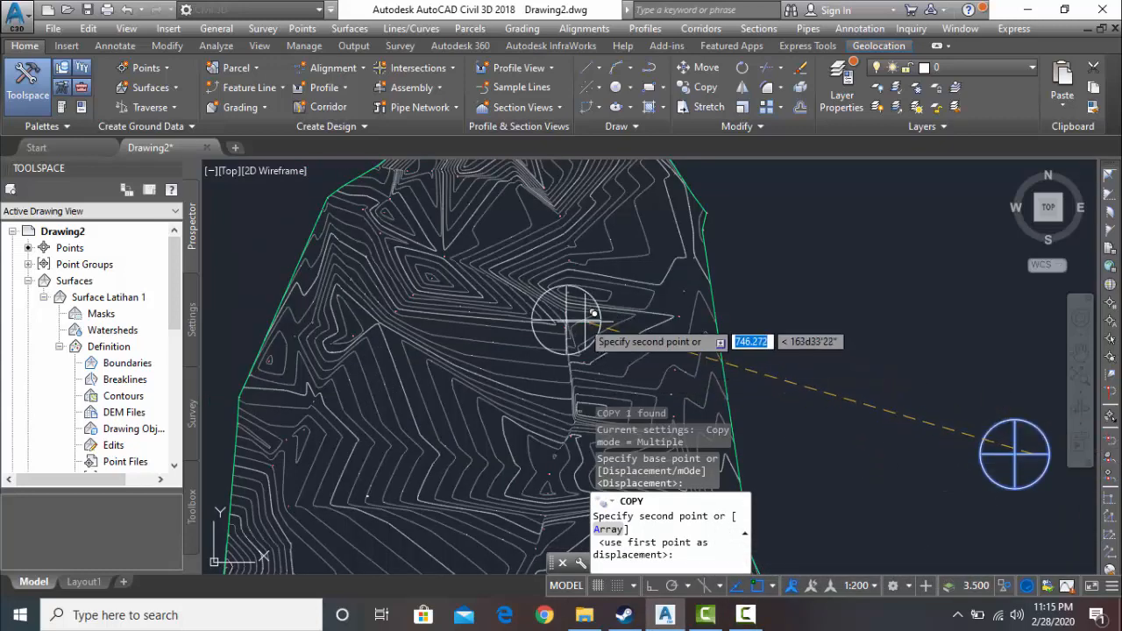
scroll(521, 326, "up", 2)
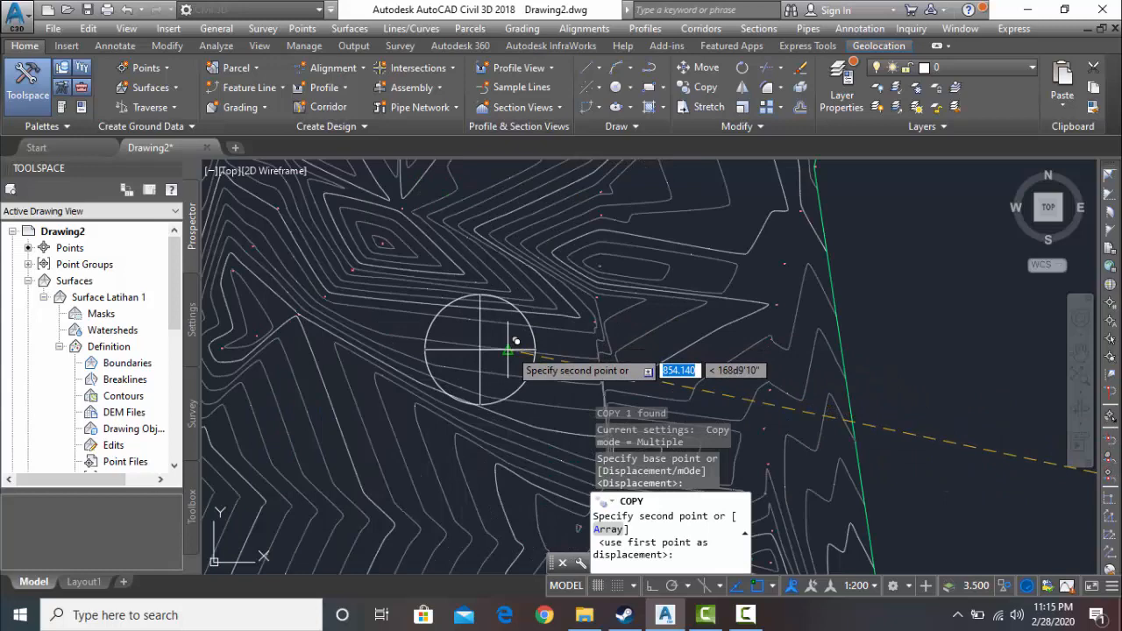
left_click(509, 348)
scroll(392, 401, "down", 4)
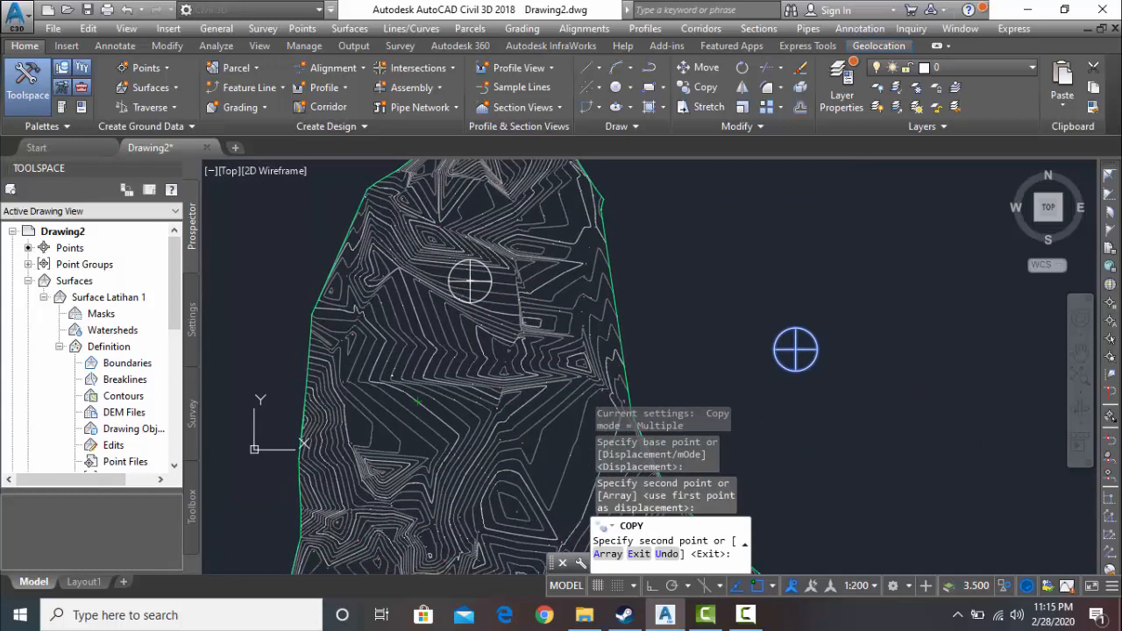
- Try to place another copy of the block farther southwest, in the west-central part of the surface
left_click(396, 400)
middle_click_drag(386, 463, 386, 354)
right_click(441, 350)
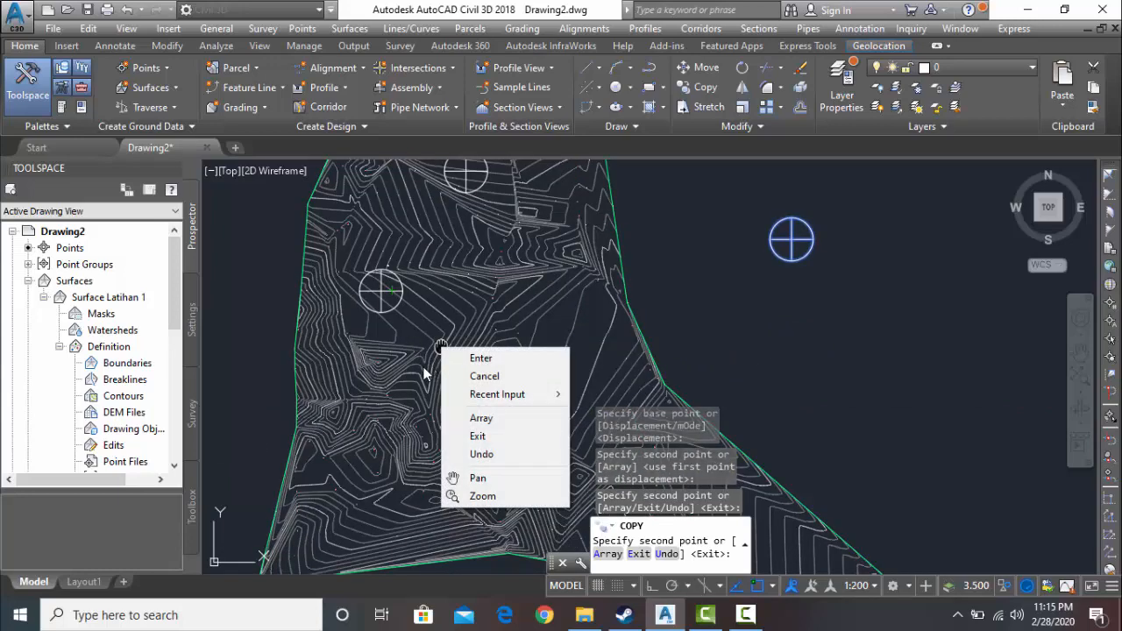
key("Escape")
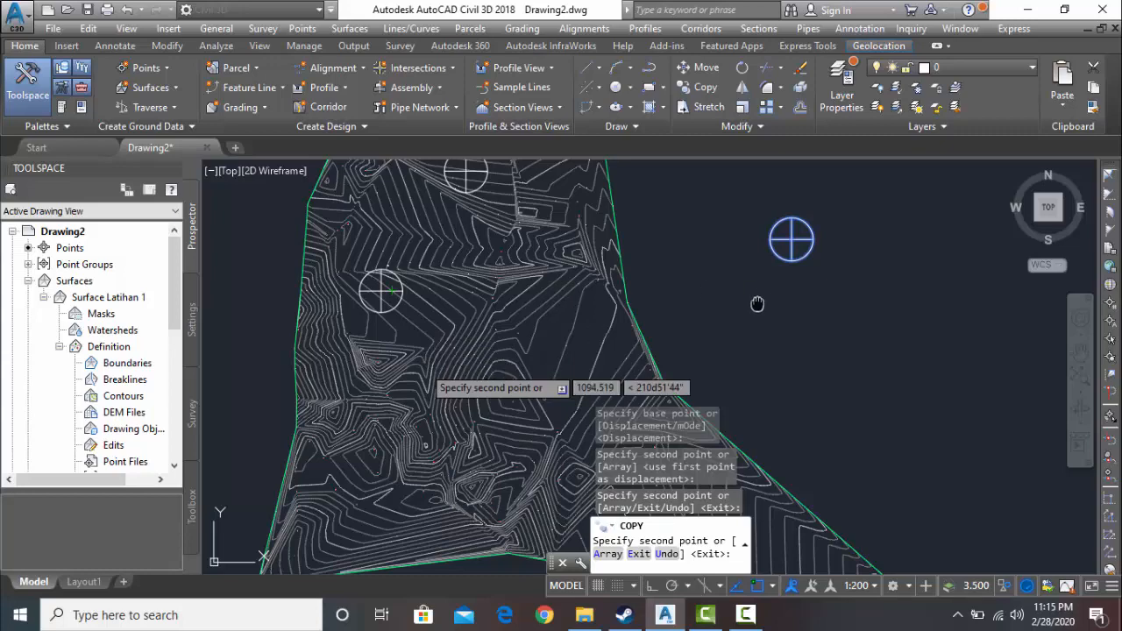
scroll(754, 306, "down", 4)
scroll(760, 322, "up", 2)
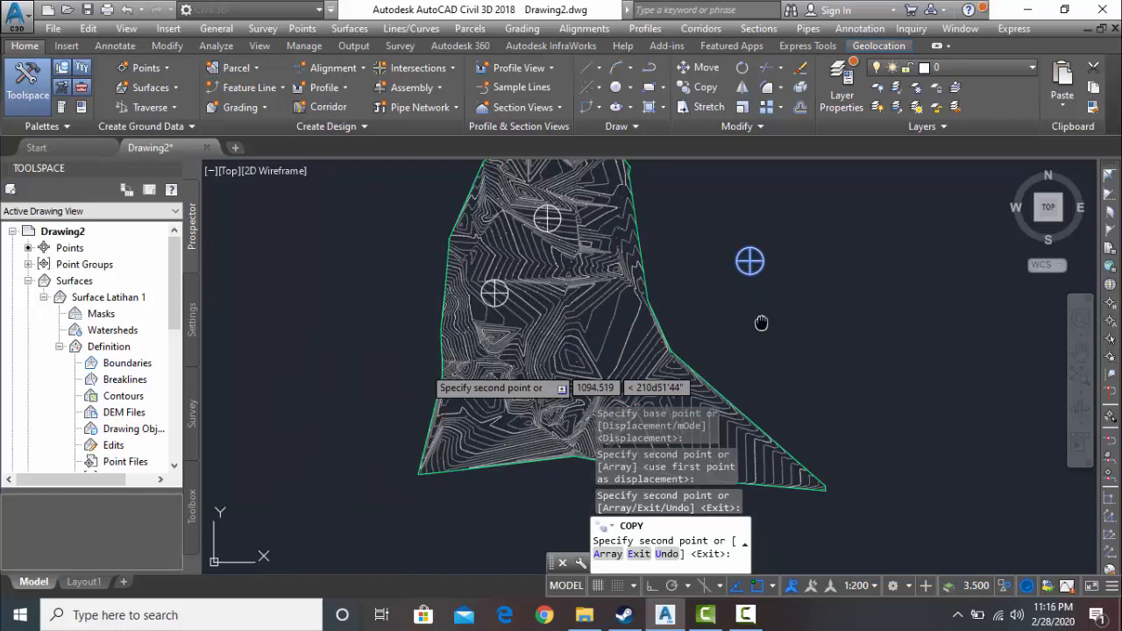
left_click(745, 614)
left_click(1038, 540)
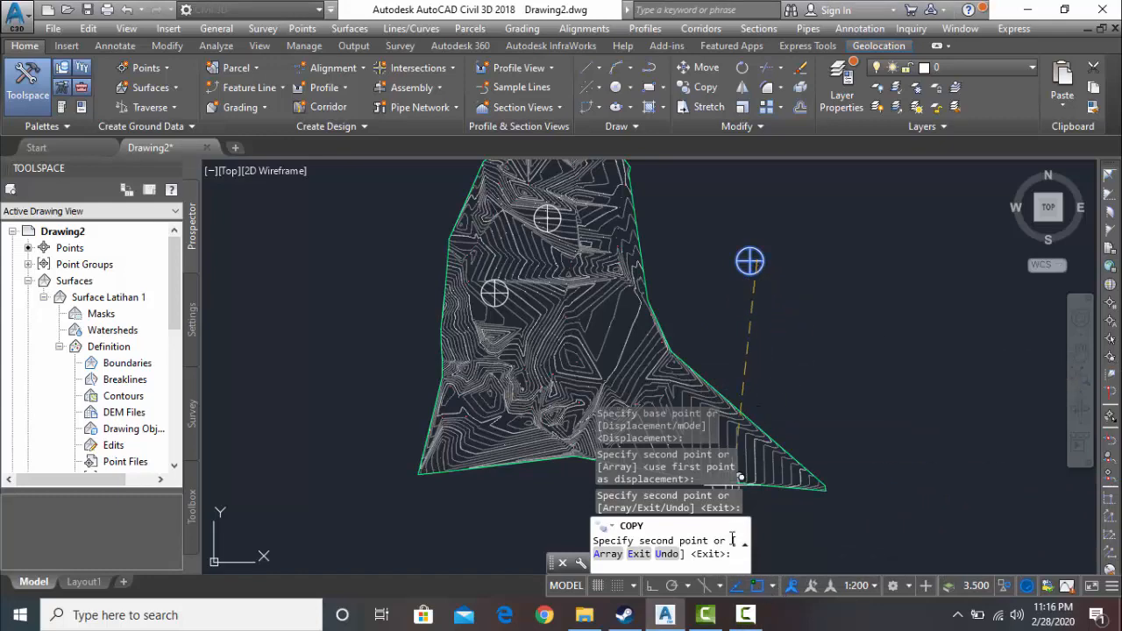
left_click(746, 615)
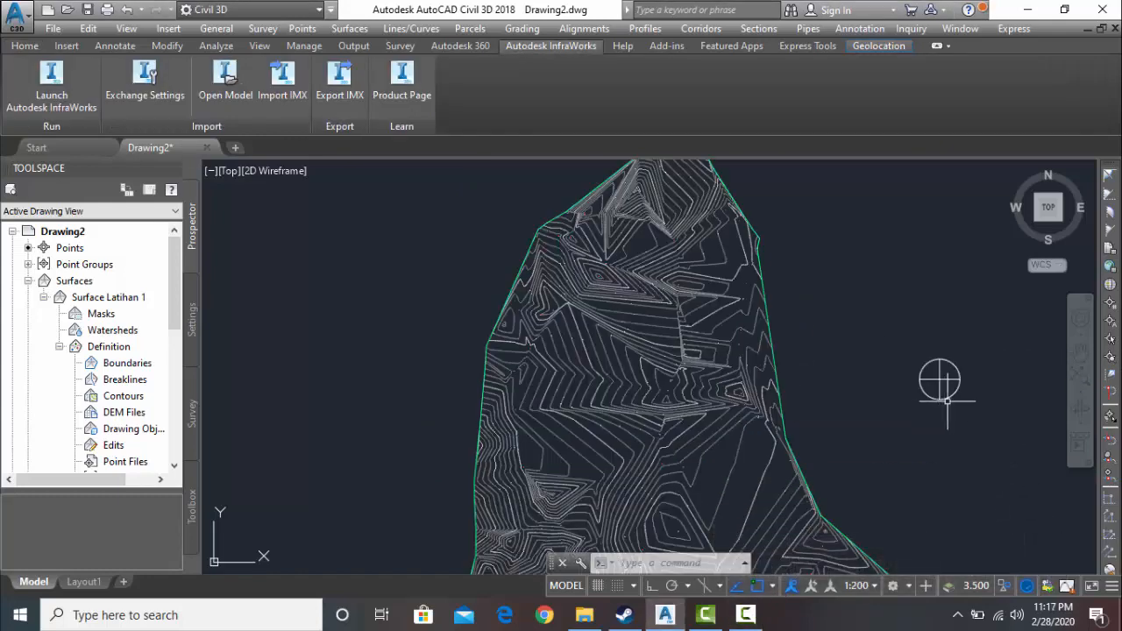
- Copy the pi block from its centre and place the first copy near the surface's northeastern edge
left_click(939, 381)
left_click(940, 378)
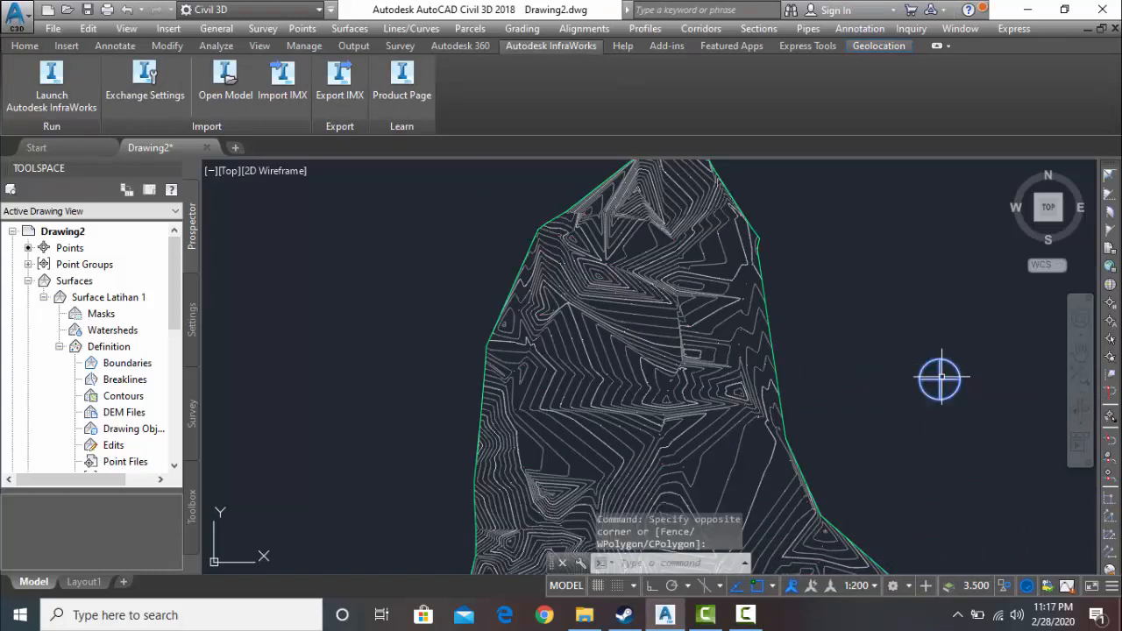
type("c")
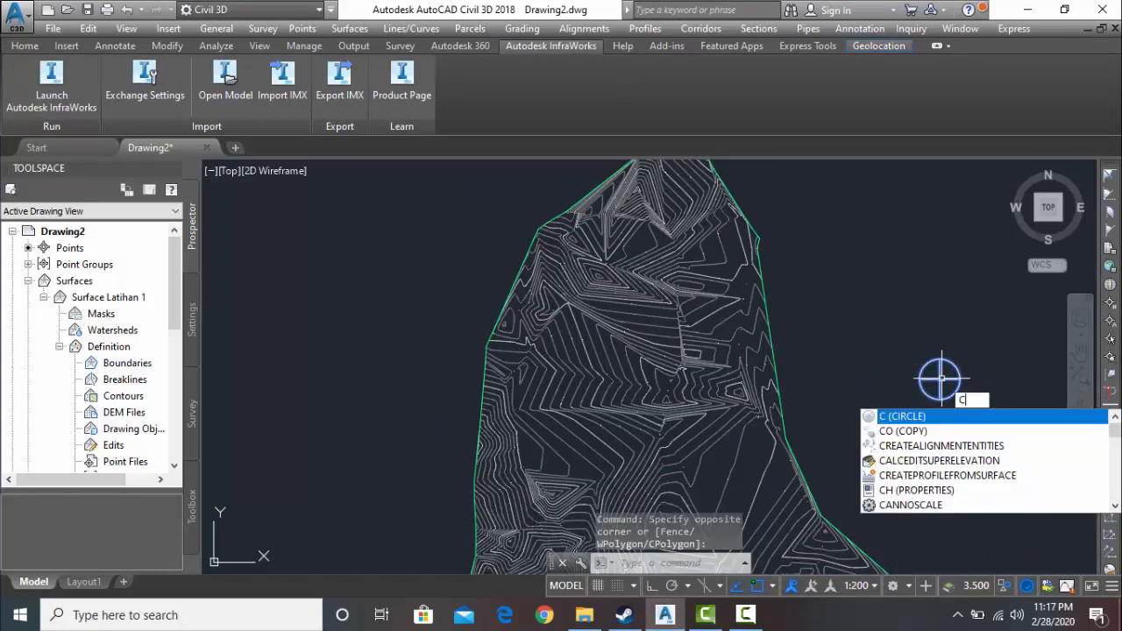
left_click(944, 432)
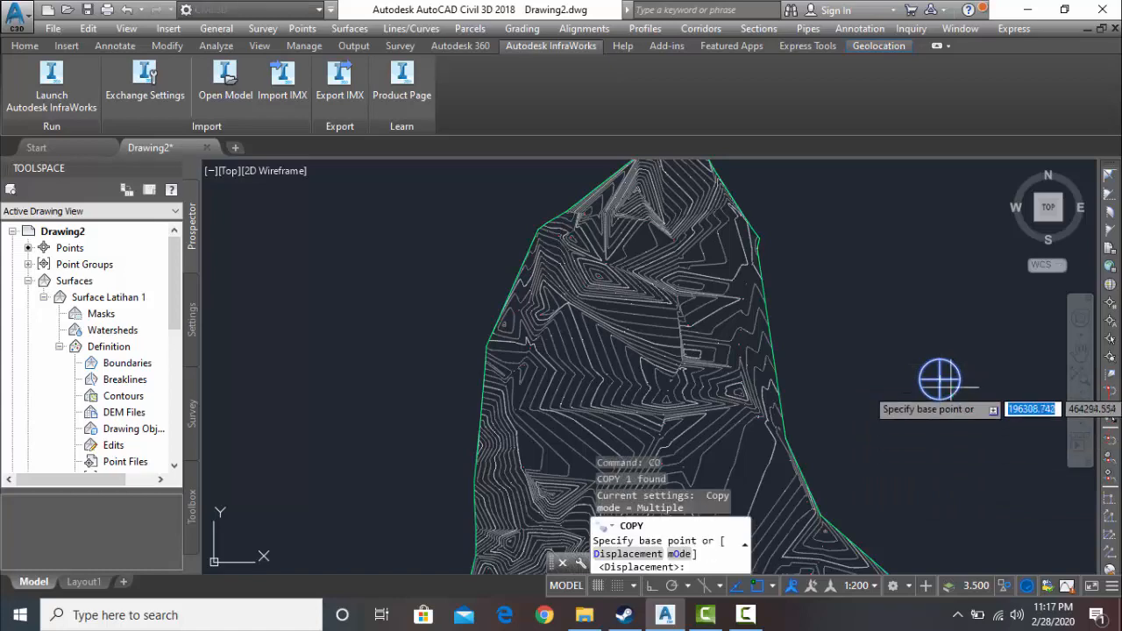
left_click(940, 379)
scroll(830, 356, "up", 2)
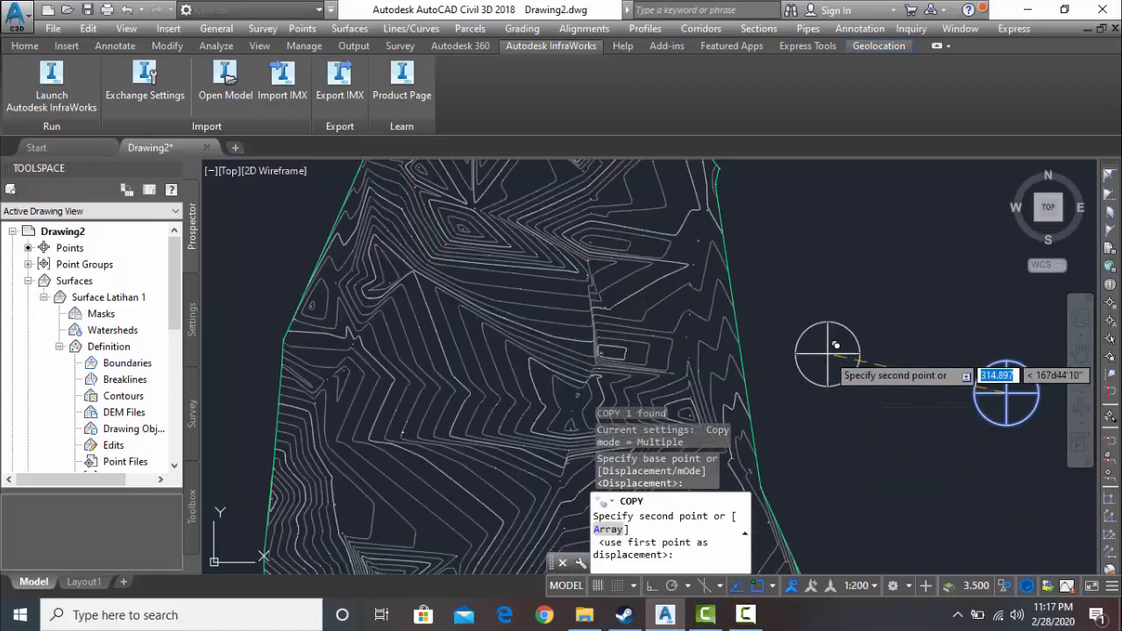
scroll(500, 325, "up", 2)
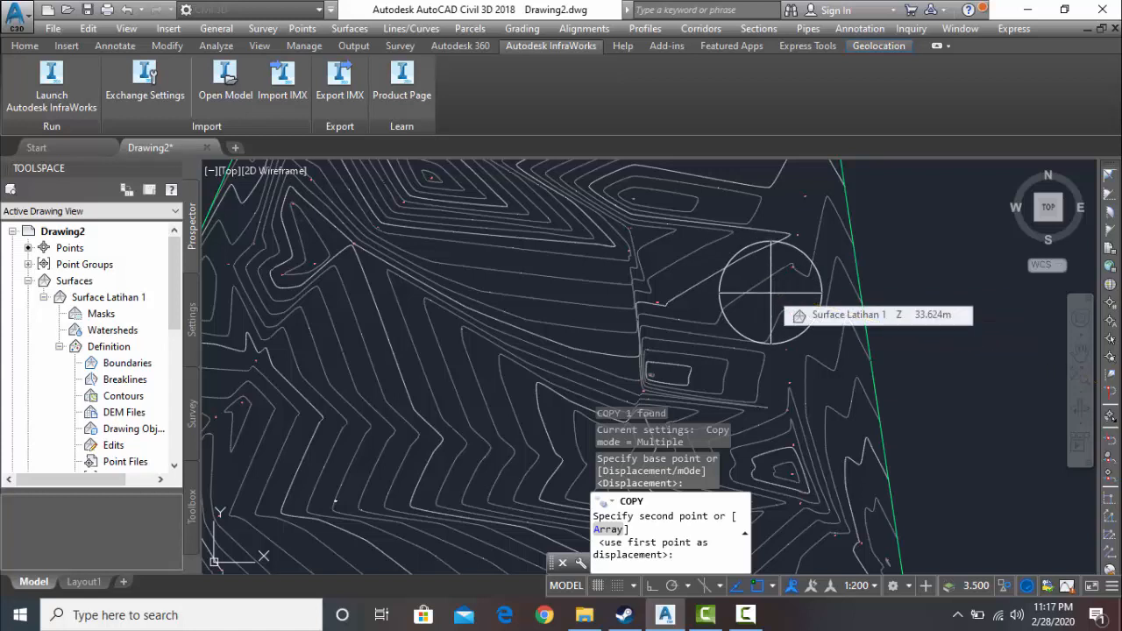
left_click(775, 279)
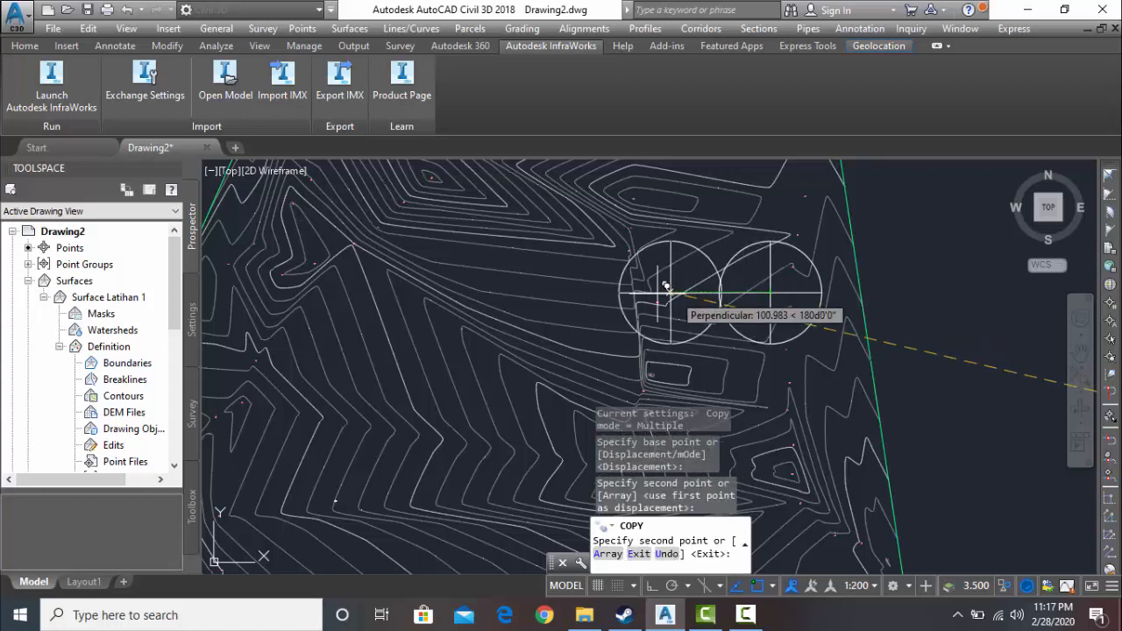
- Place two more copies of the block in the western half of the surface, one north of the other
scroll(508, 291, "down", 2)
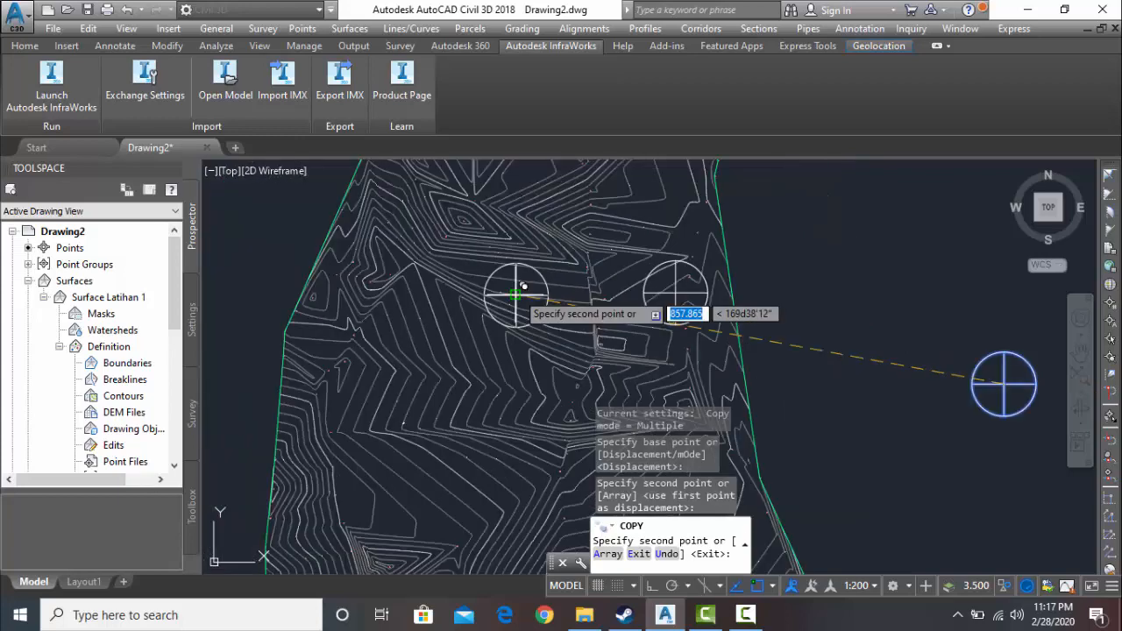
scroll(474, 314, "up", 2)
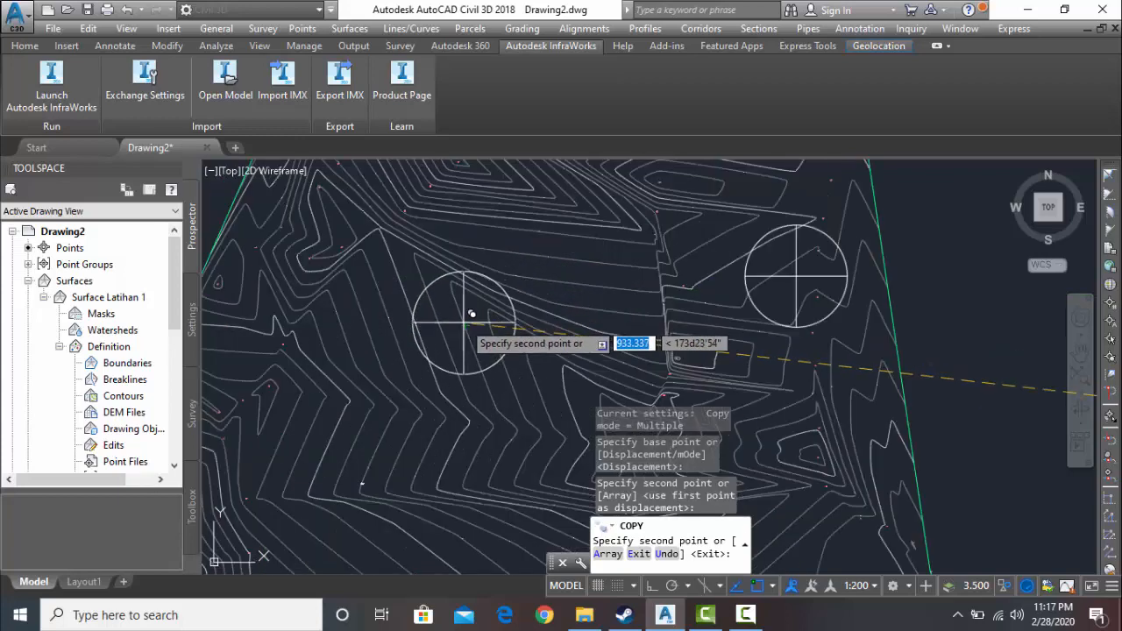
left_click(435, 337)
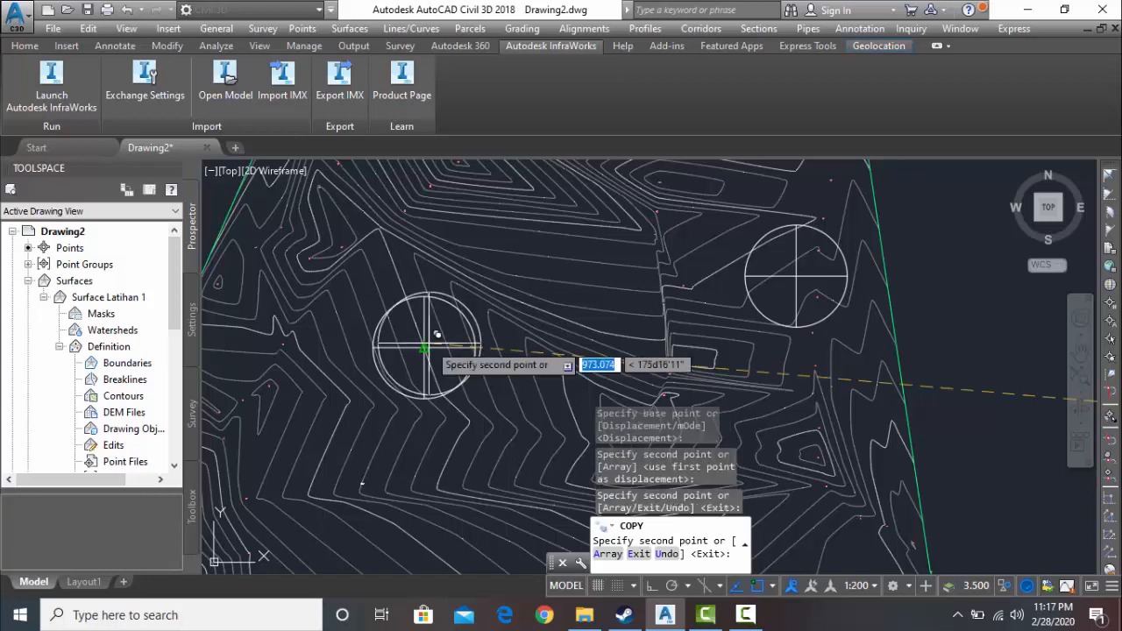
scroll(430, 348, "down", 2)
middle_click_drag(426, 350, 435, 245)
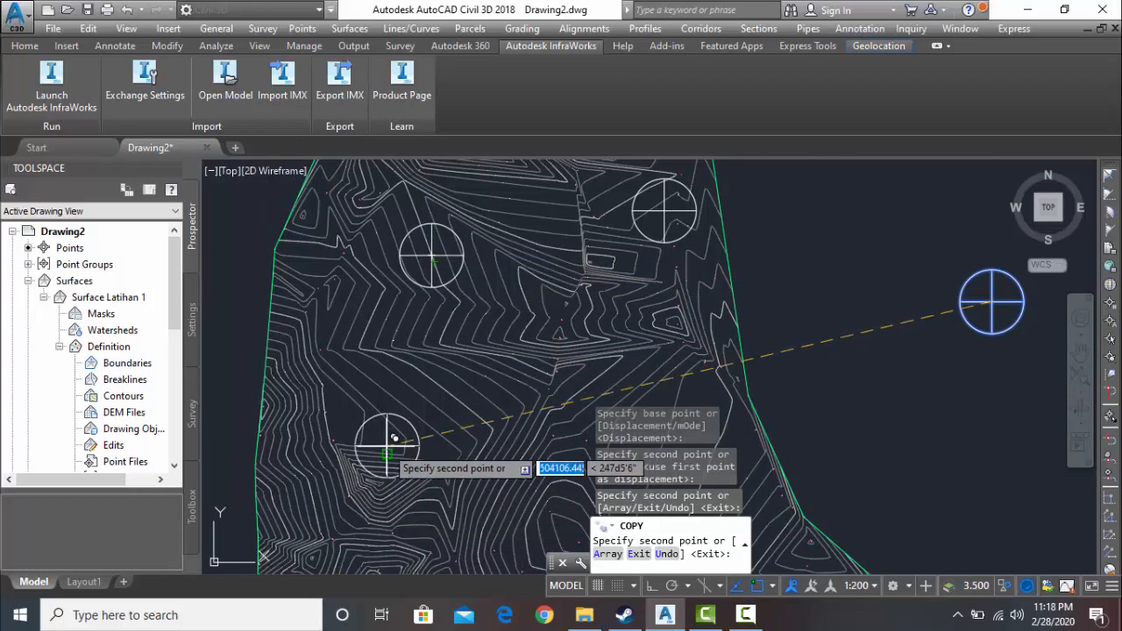
left_click(396, 472)
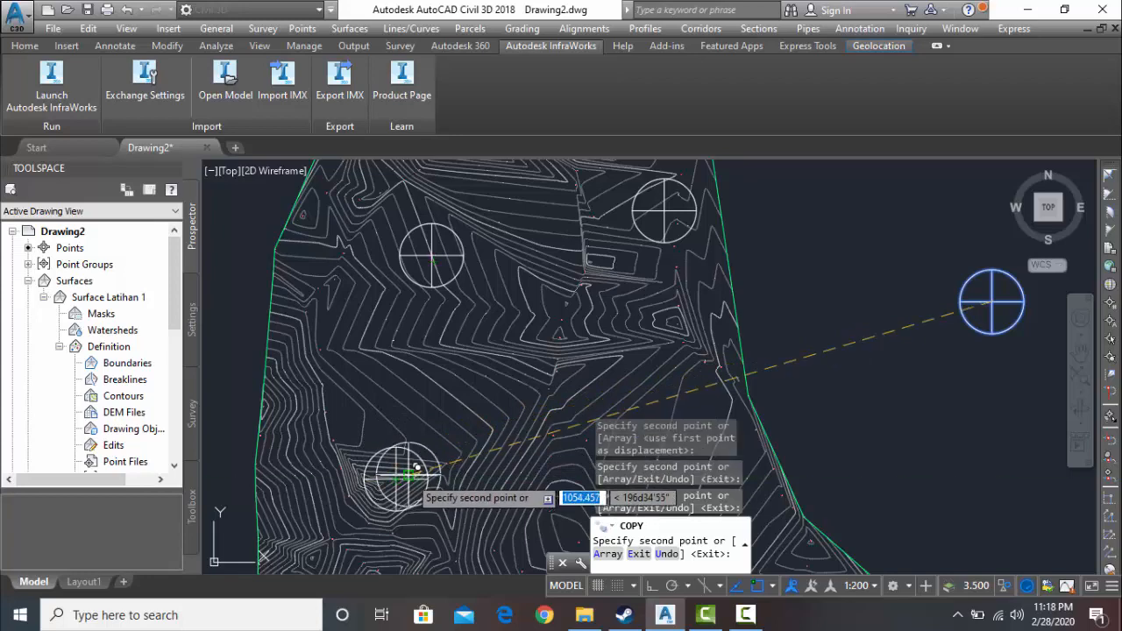
- Place a fourth copy of the block in the southeastern part of the surface and end the copying
scroll(408, 474, "down", 2)
middle_click_drag(410, 475, 355, 409)
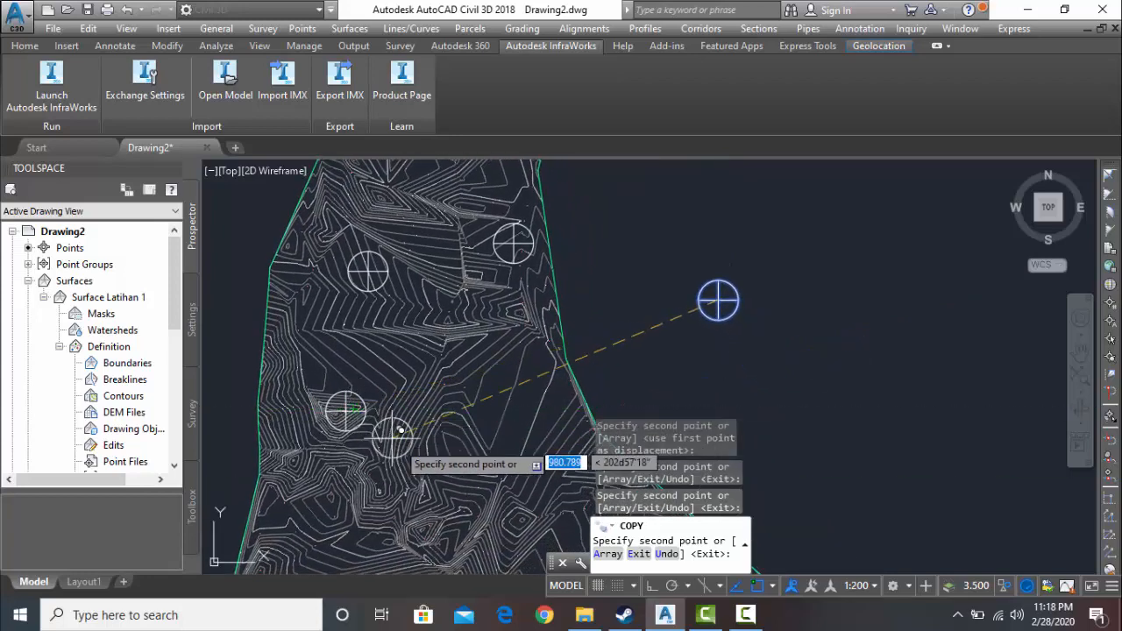
scroll(399, 430, "up", 2)
scroll(552, 451, "up", 1)
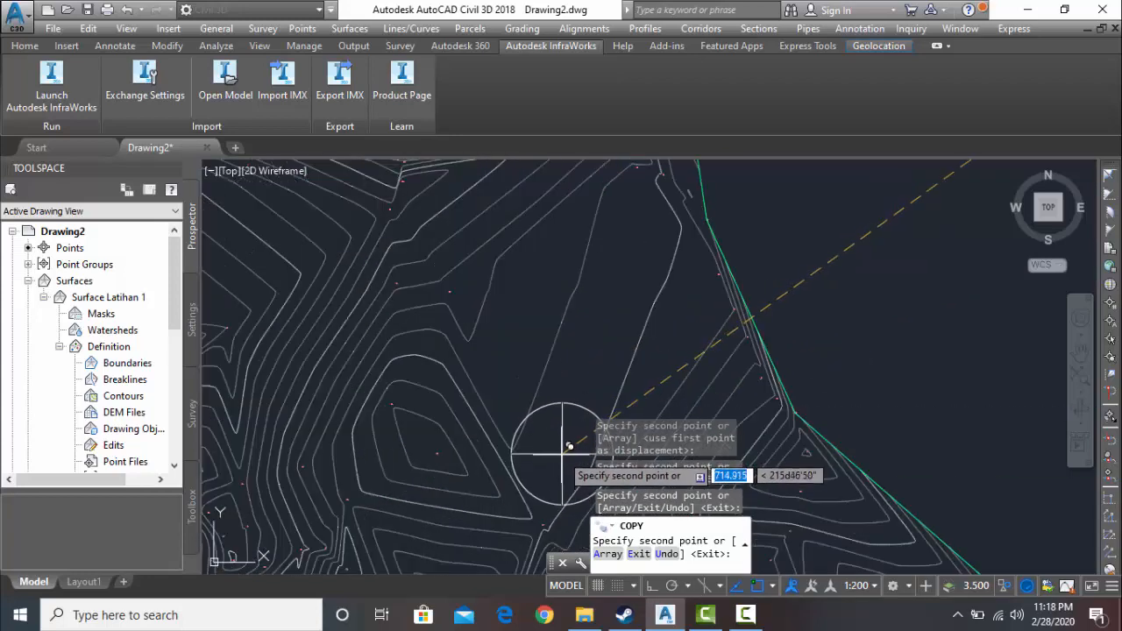
left_click(552, 450)
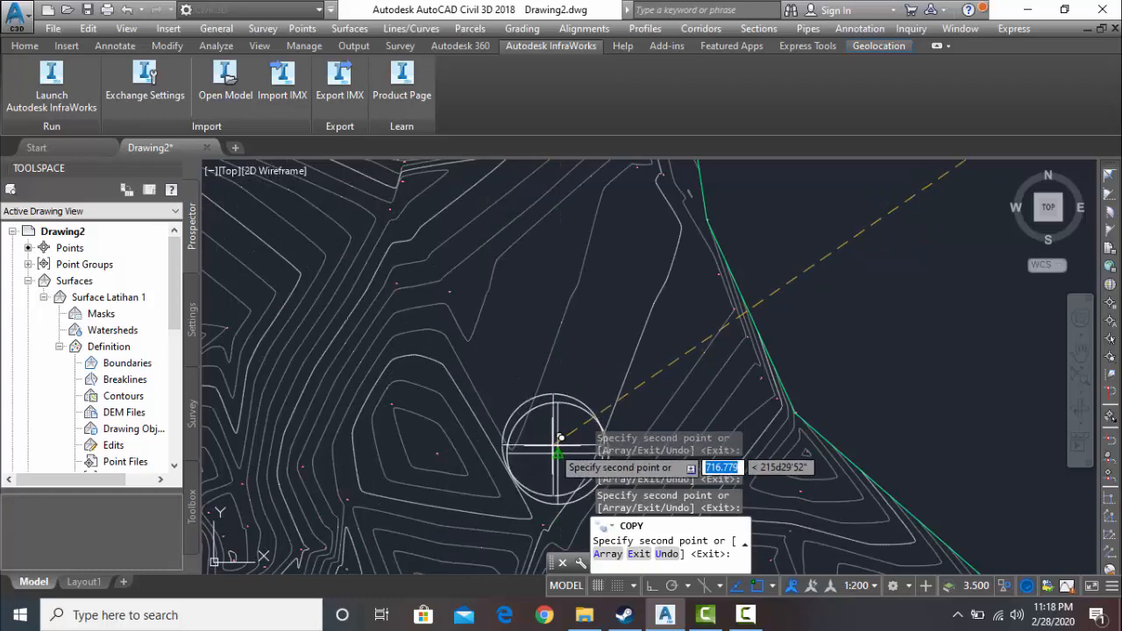
scroll(557, 451, "down", 3)
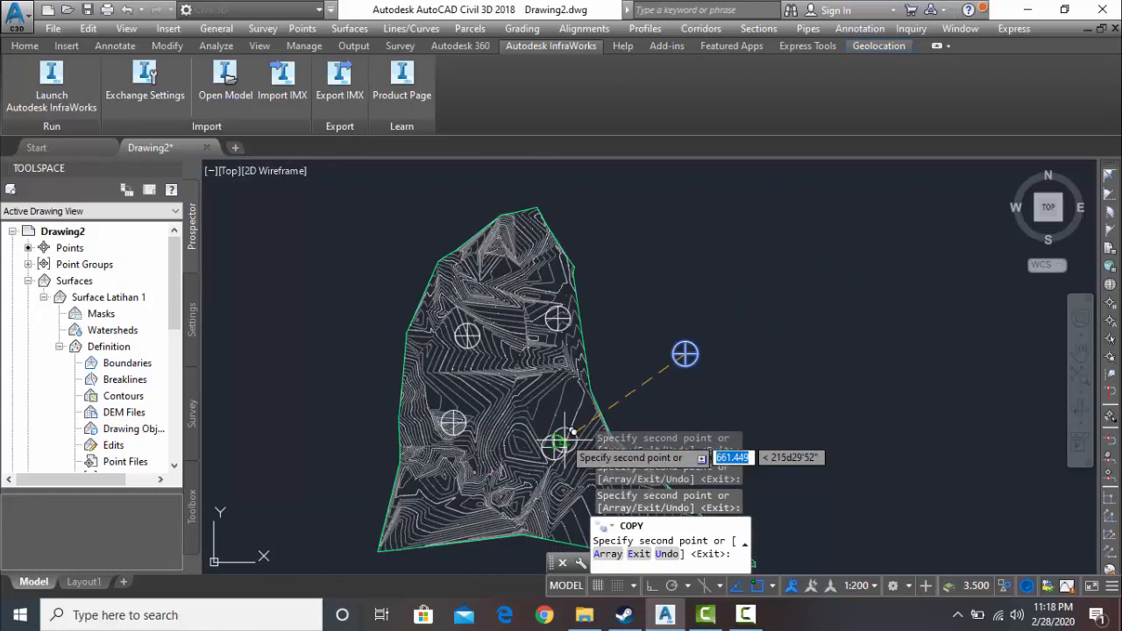
key("Escape")
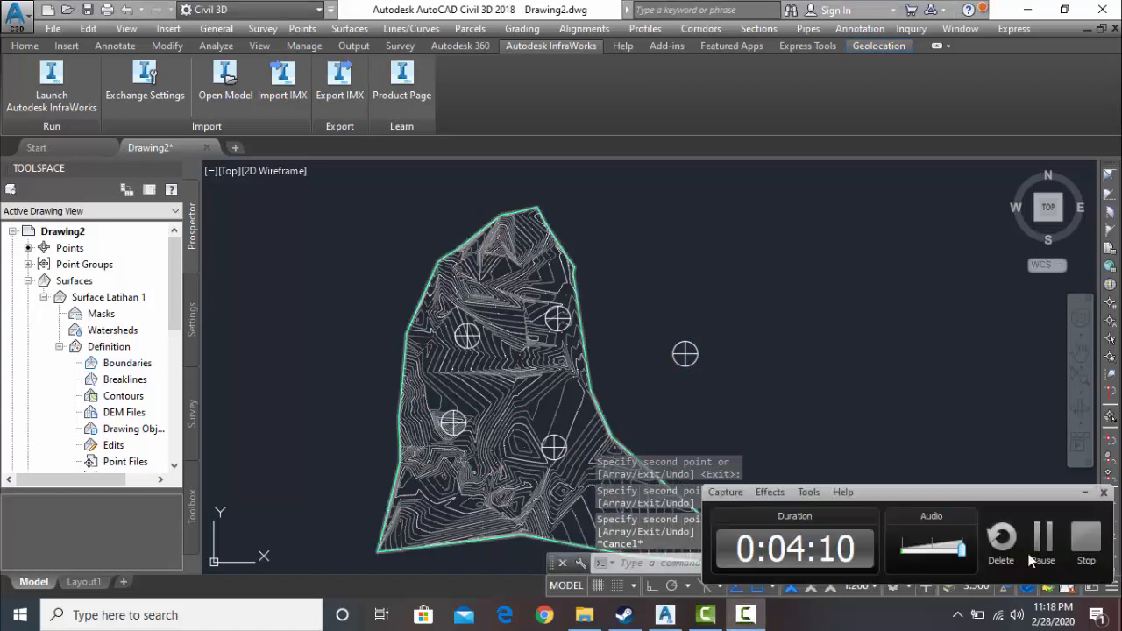
left_click(1042, 543)
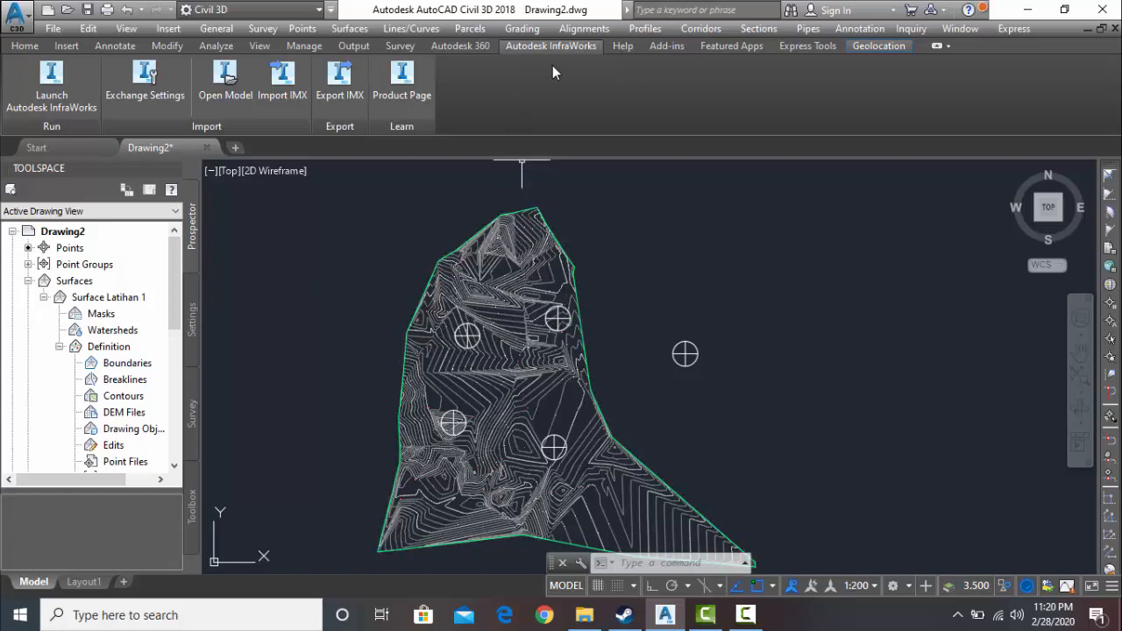
- Start a new alignment by layout, name it Alignment - HRISONTAL and assign it to Site 1
left_click(585, 32)
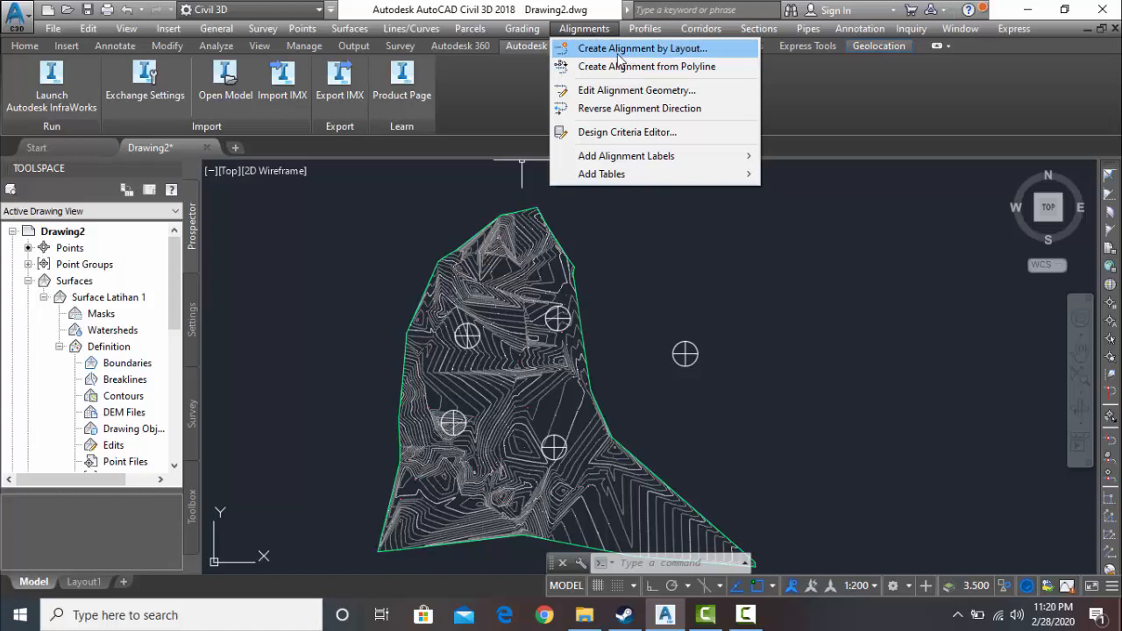
left_click(656, 56)
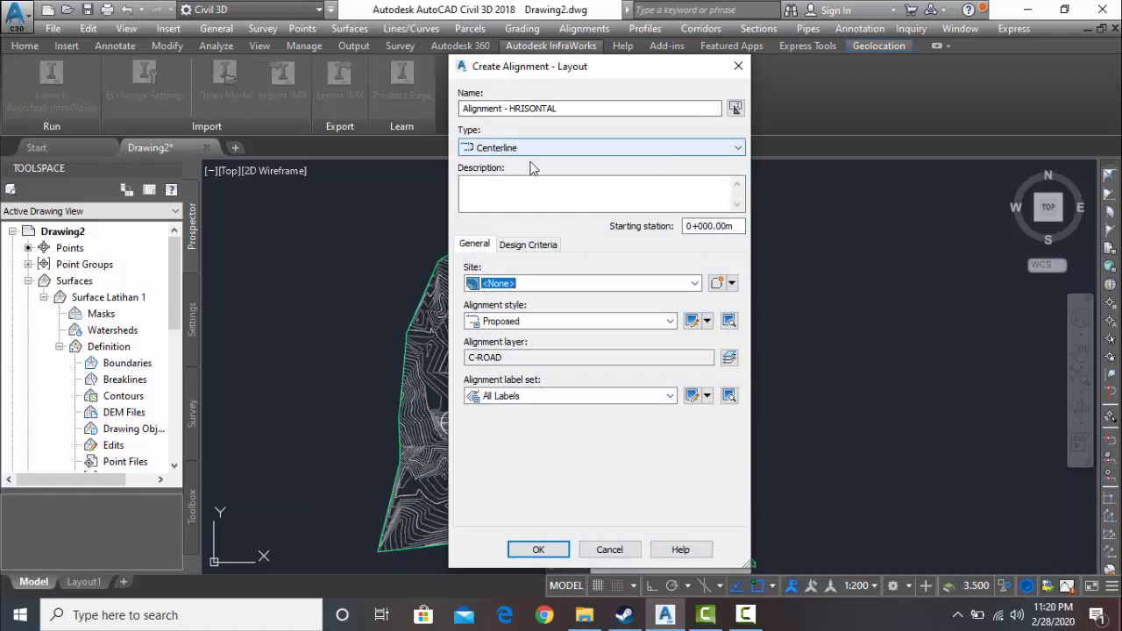
left_click(693, 283)
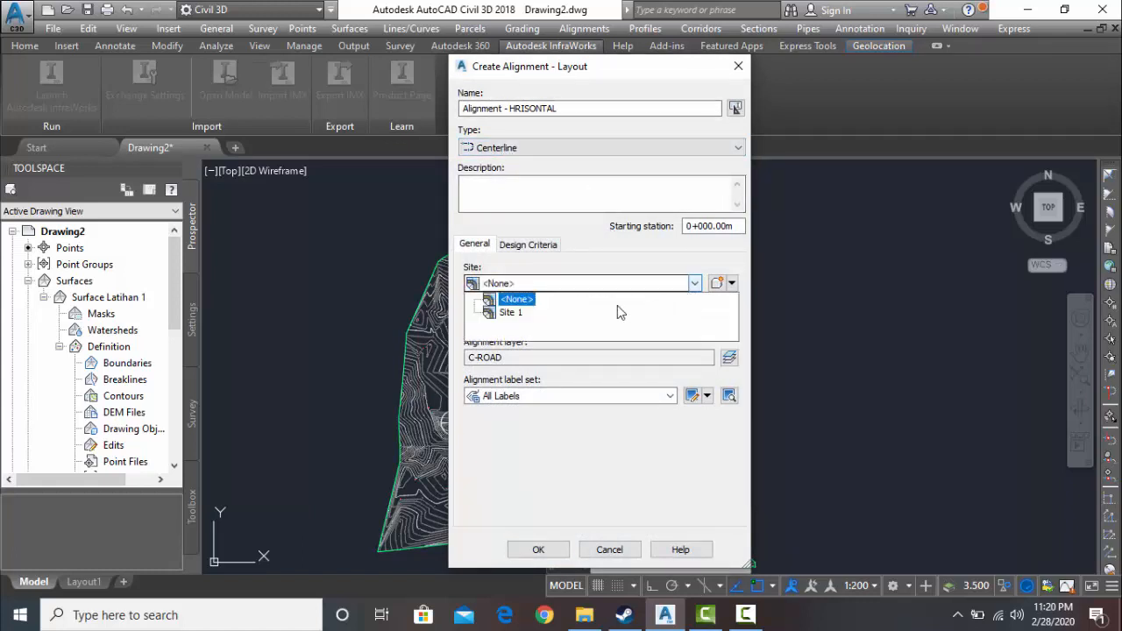
left_click(579, 312)
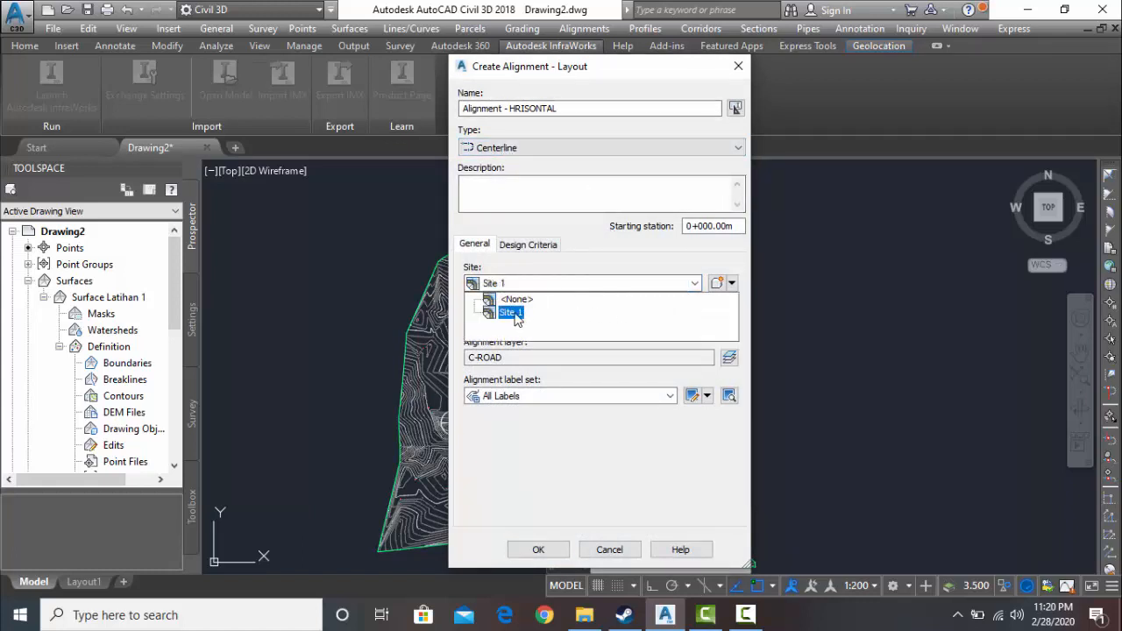
left_click(512, 313)
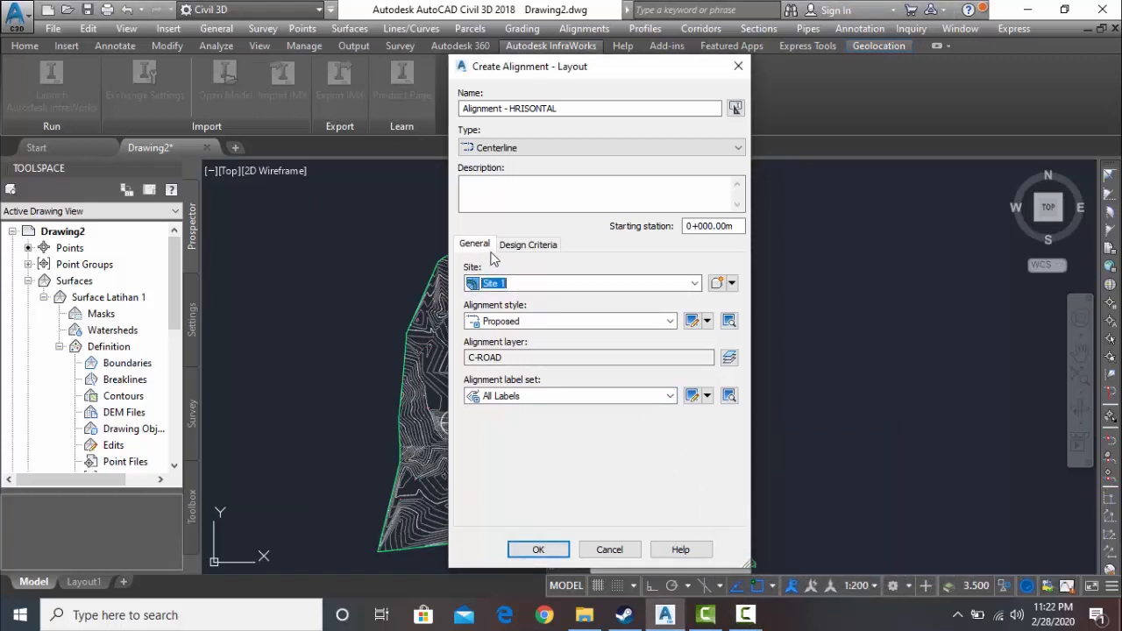
- Set the alignment's starting design speed to 60 km/h and enable criteria-based design
left_click(528, 245)
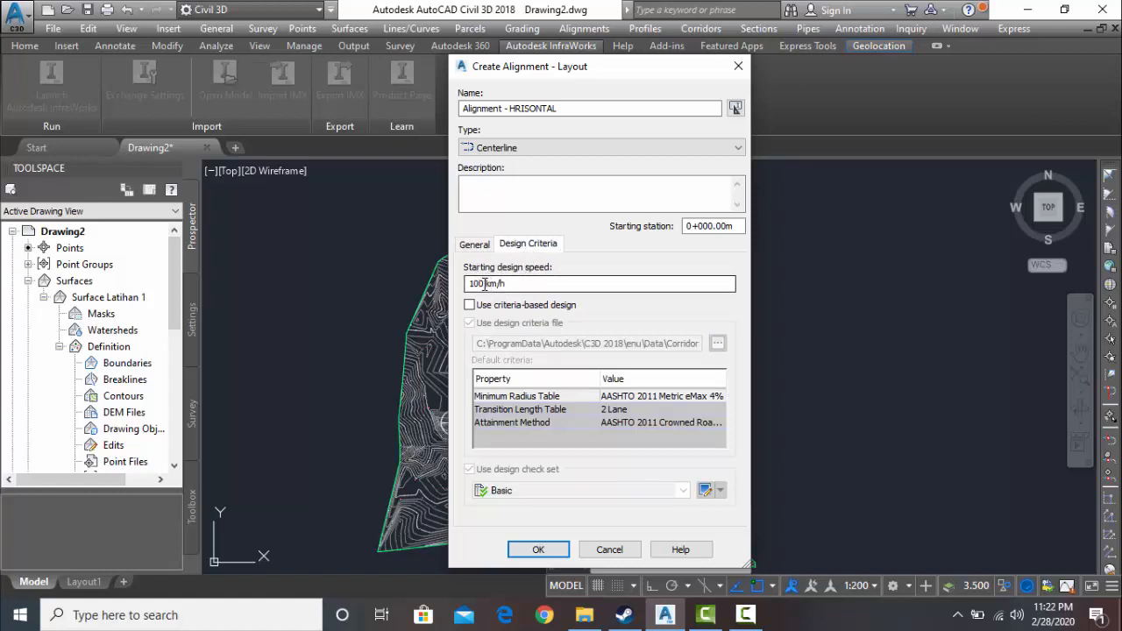
left_click_drag(484, 284, 469, 284)
key("BackSpace")
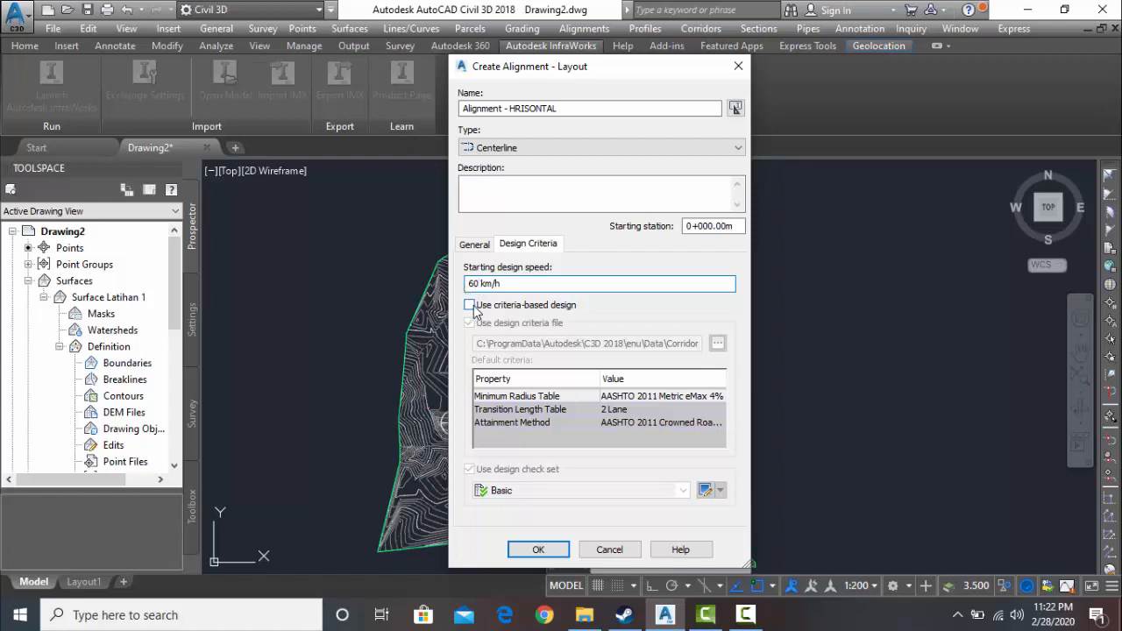
left_click(470, 306)
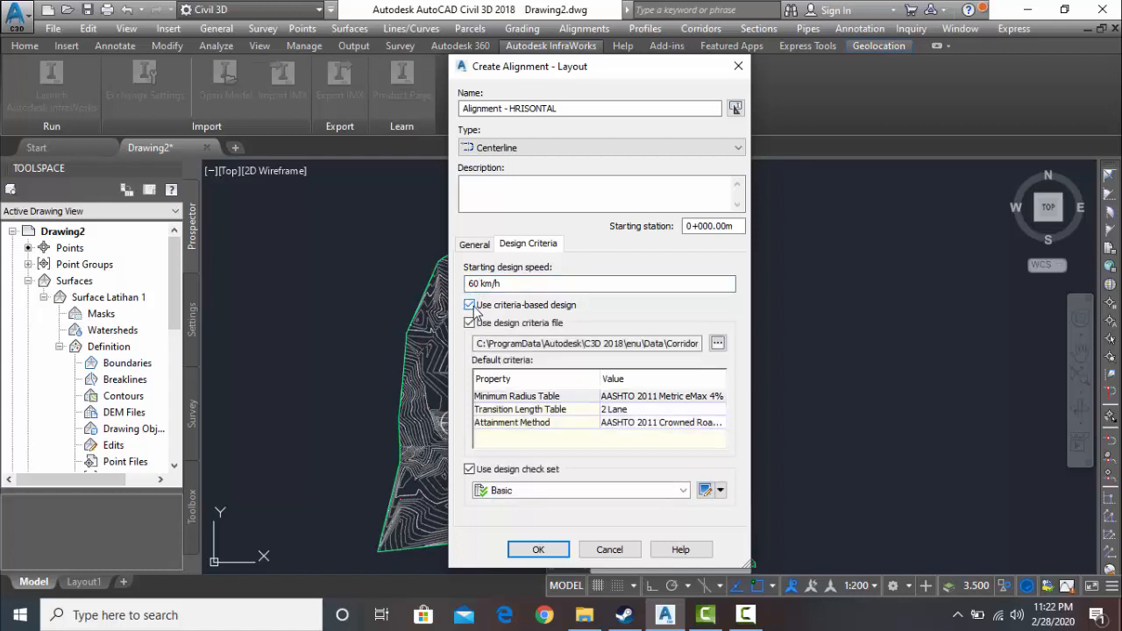
- Set the minimum radius table to AASHTO 2011 Metric eMax 10% and accept the alignment settings
left_click(638, 397)
left_click(638, 399)
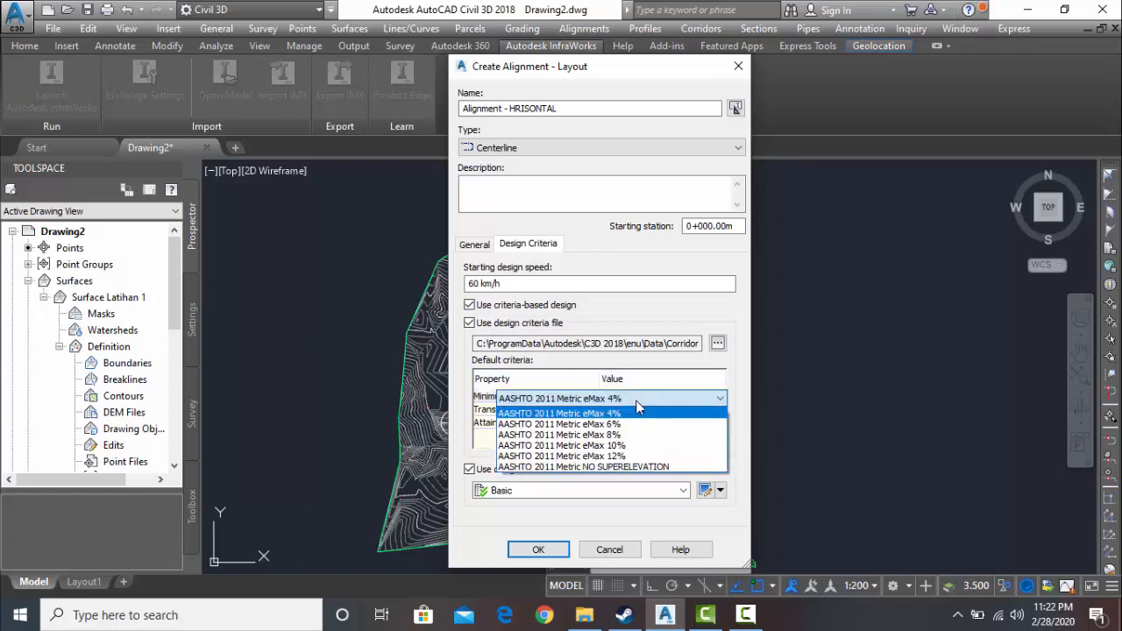
left_click(575, 447)
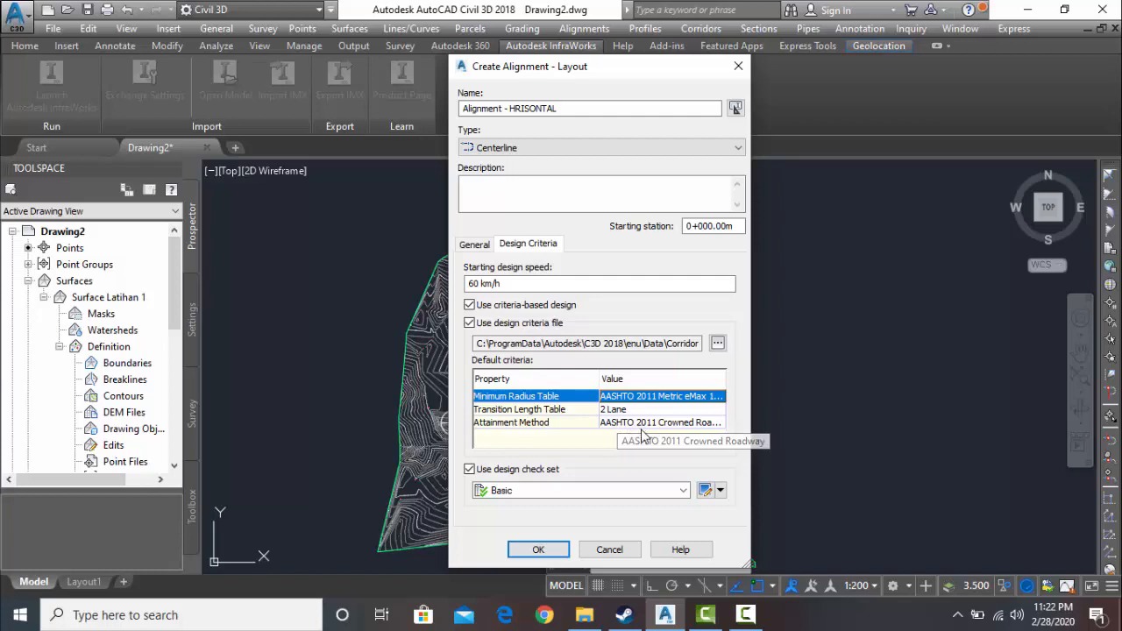
left_click(681, 427)
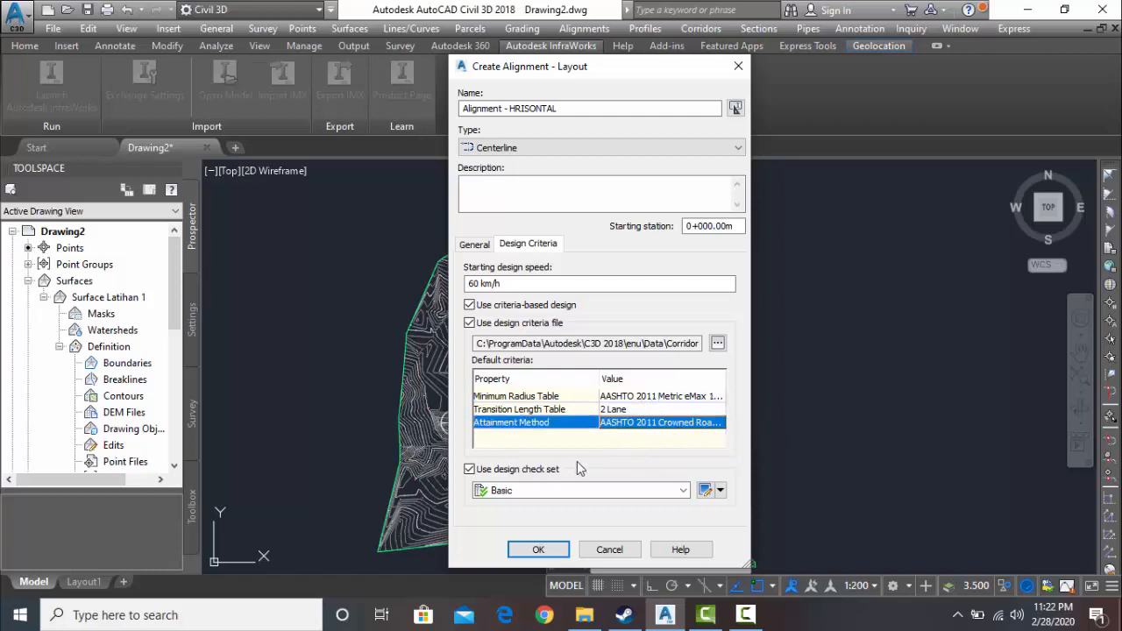
left_click(539, 549)
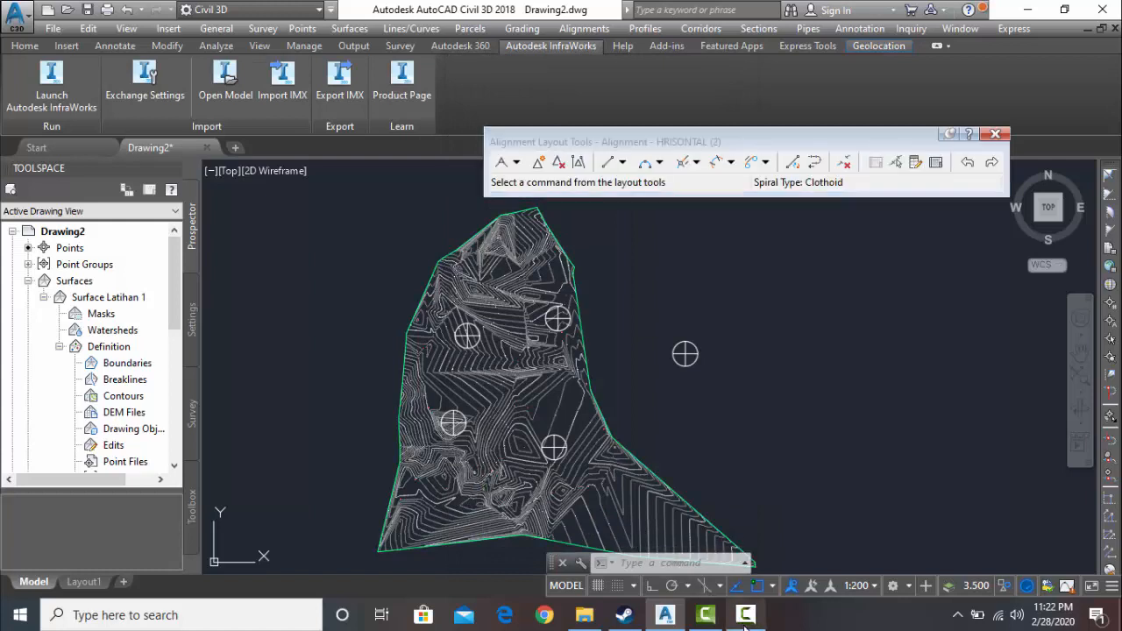
left_click(743, 624)
left_click(1032, 538)
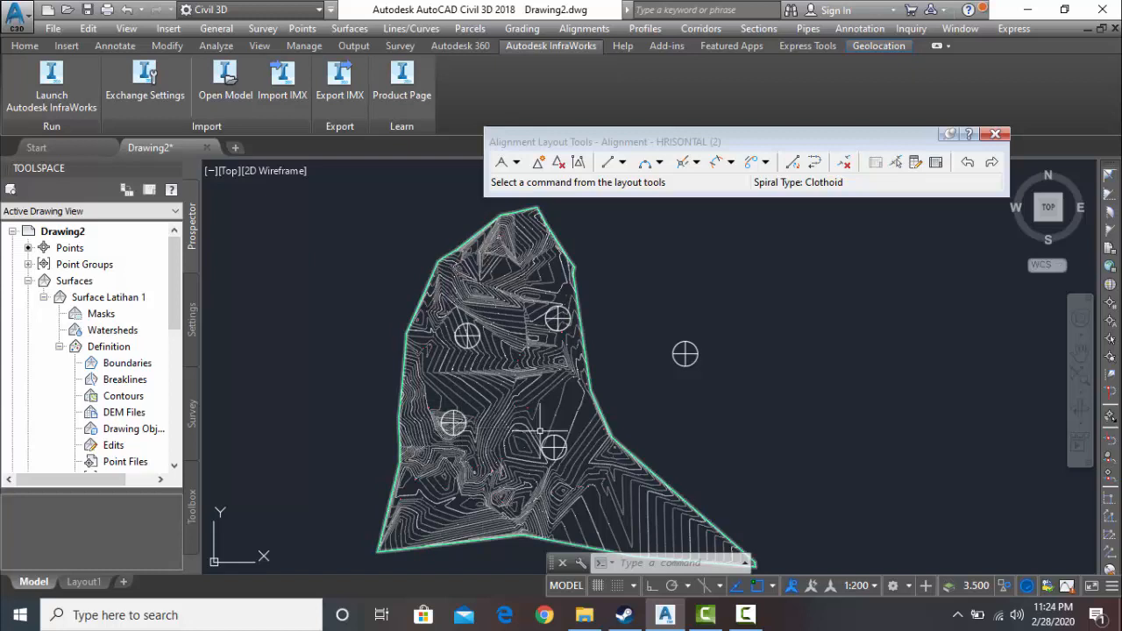
left_click(621, 163)
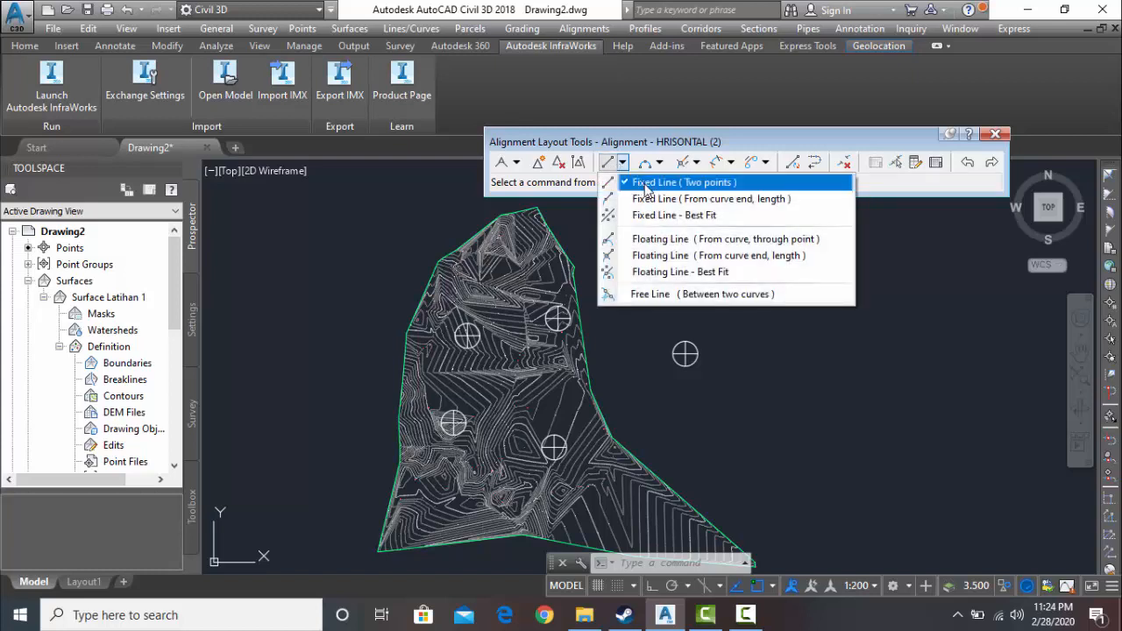
left_click(646, 184)
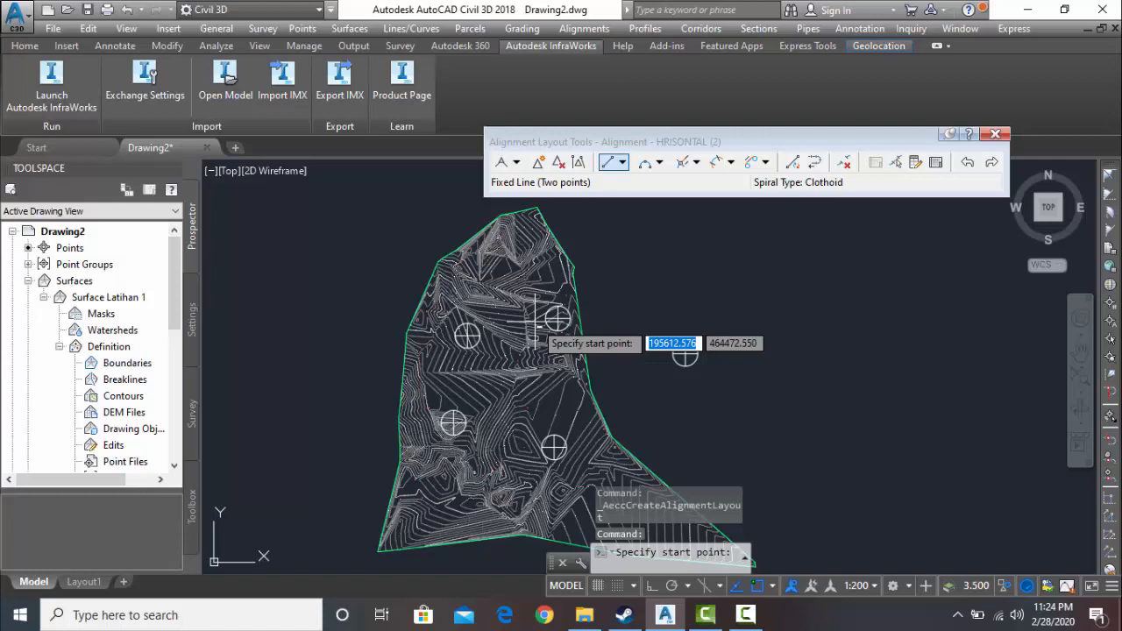
left_click(745, 614)
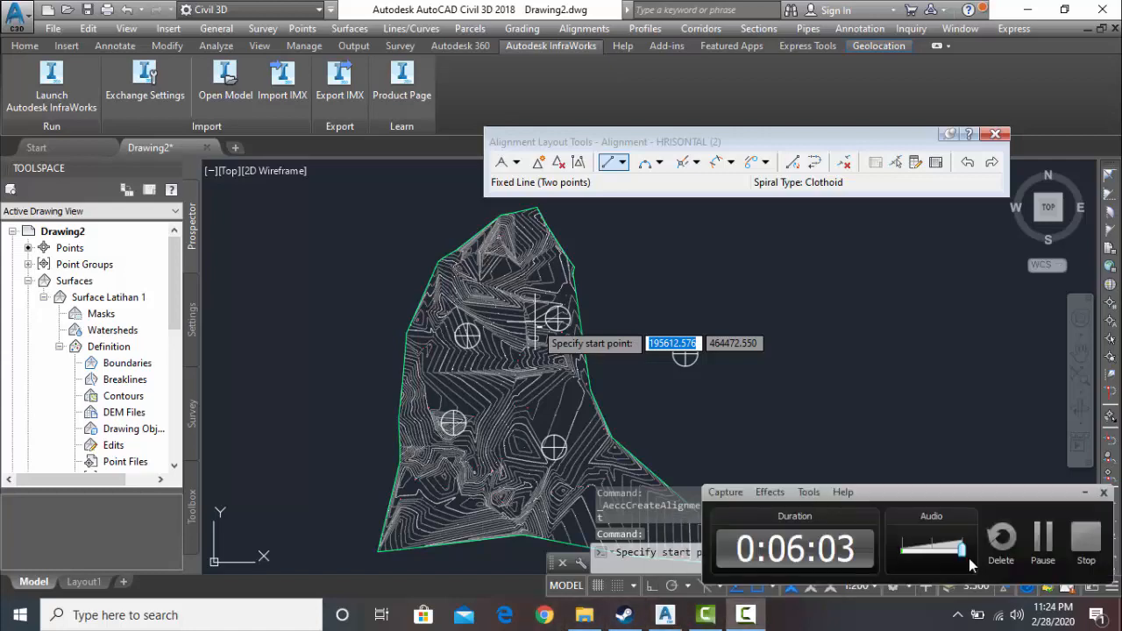
left_click(1040, 538)
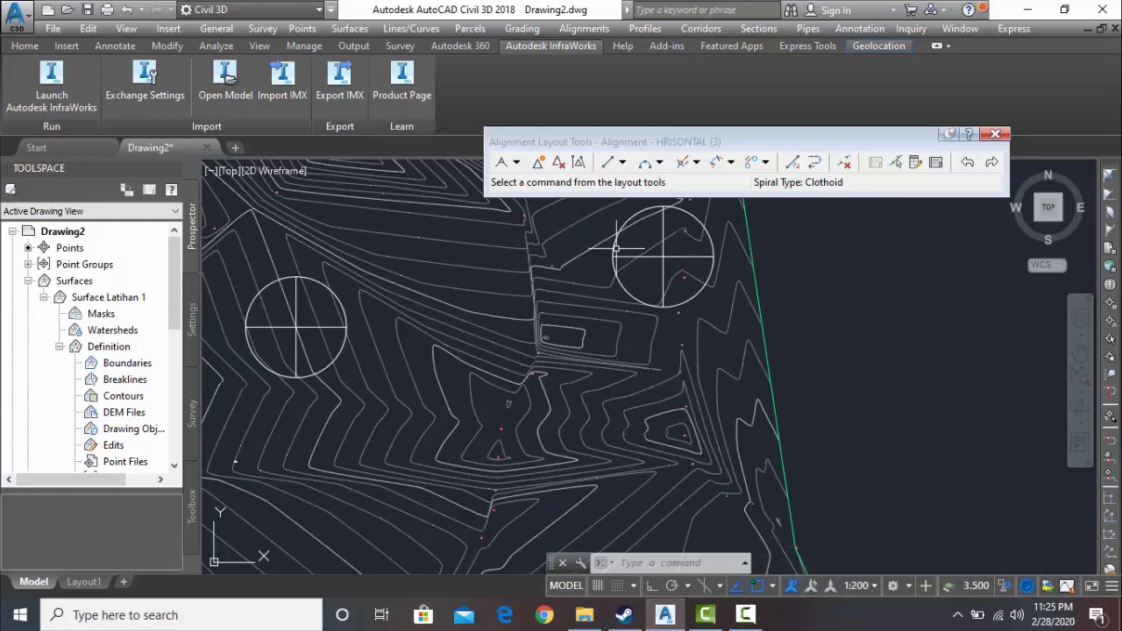
- Draw a two-point fixed line from the centre of the northeastern block to the centre of the northwestern block
left_click(622, 164)
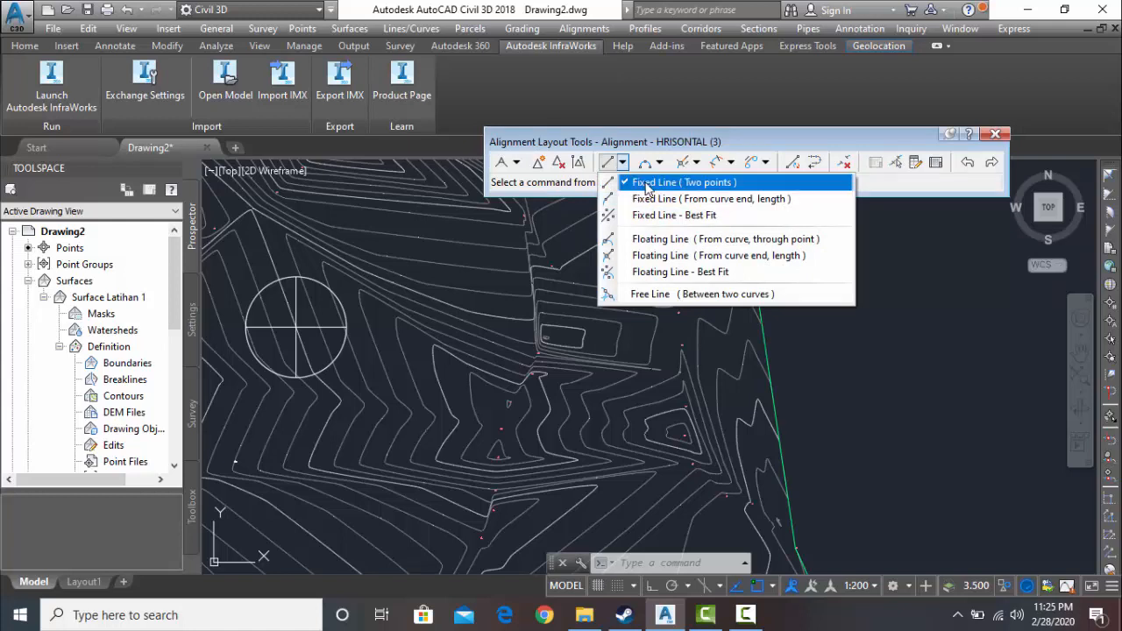
left_click(675, 183)
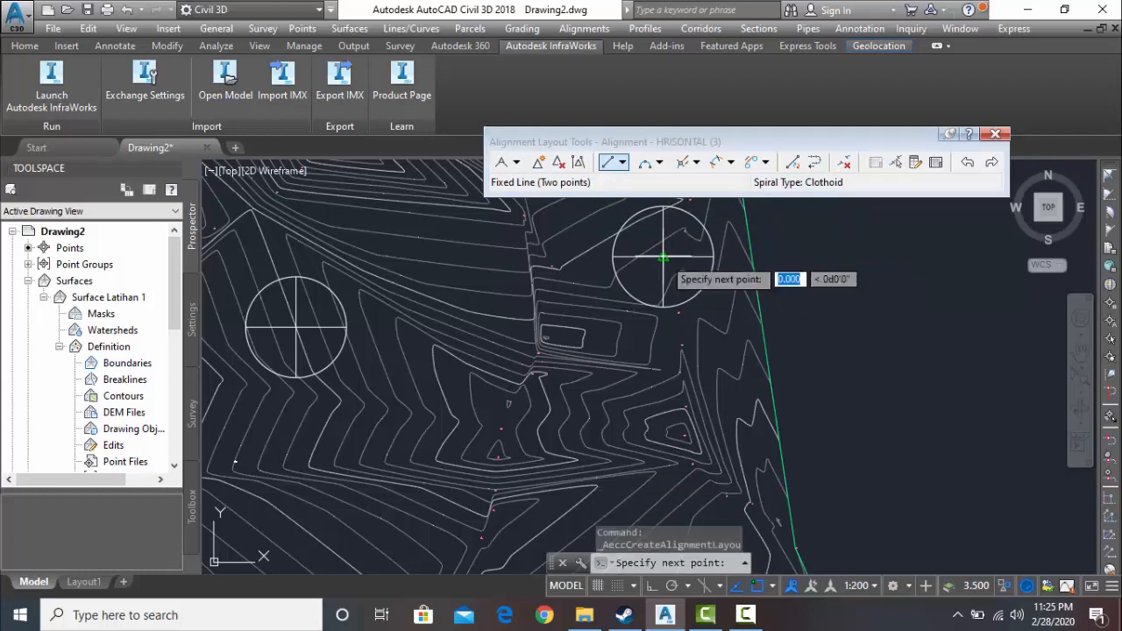
left_click(664, 258)
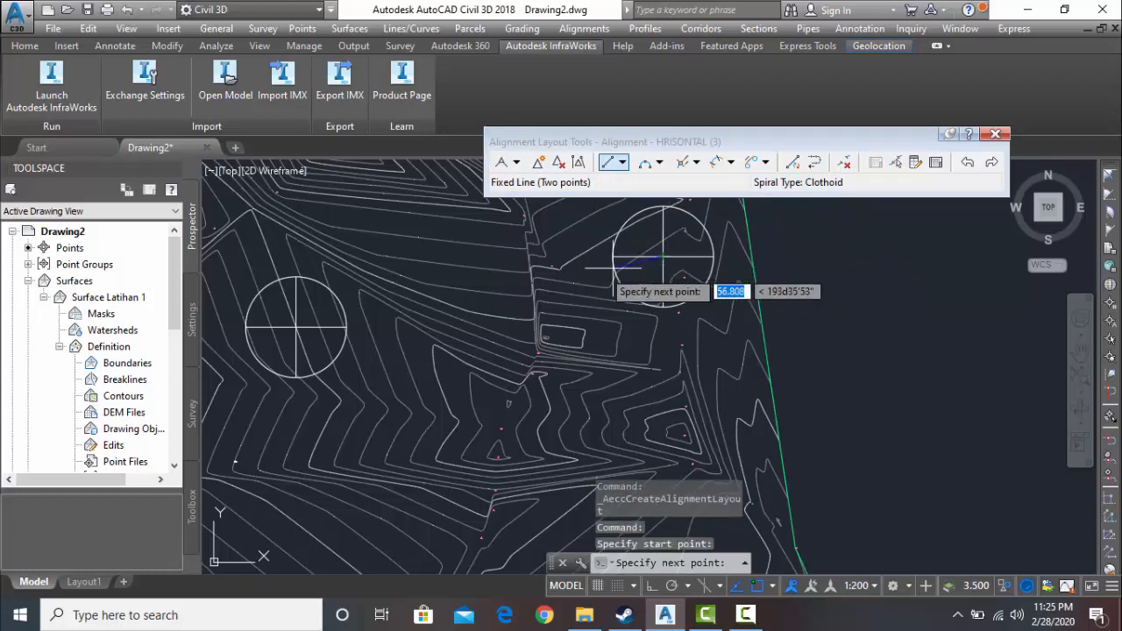
left_click(296, 327)
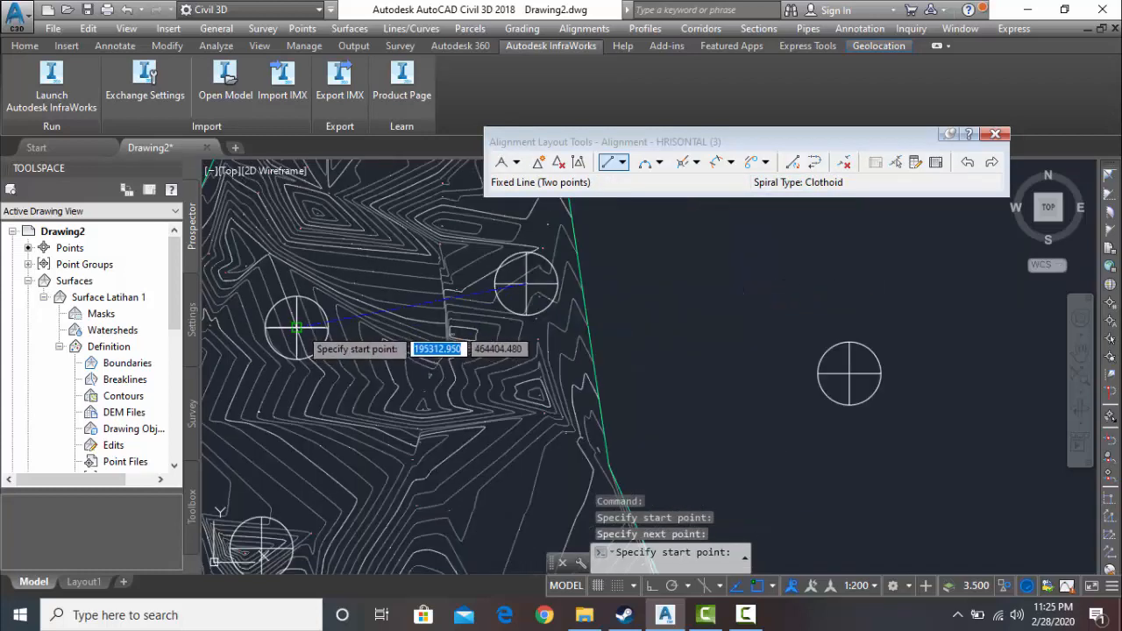
key("Escape")
scroll(297, 400, "down", 2)
middle_click_drag(296, 400, 354, 243)
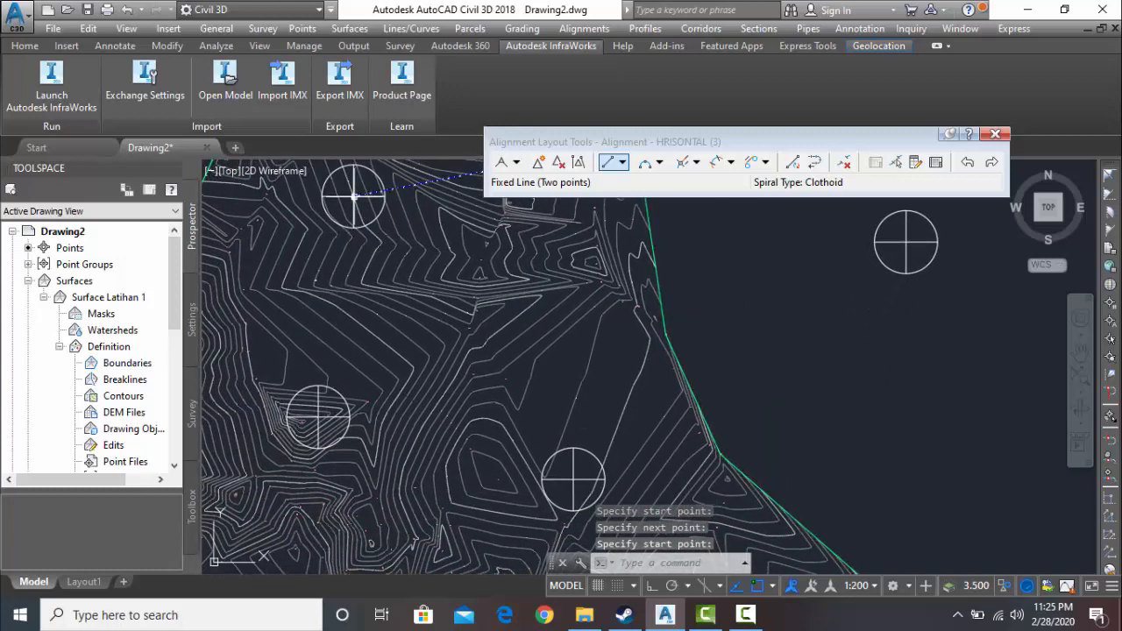
scroll(353, 196, "up", 5)
middle_click_drag(353, 196, 362, 285)
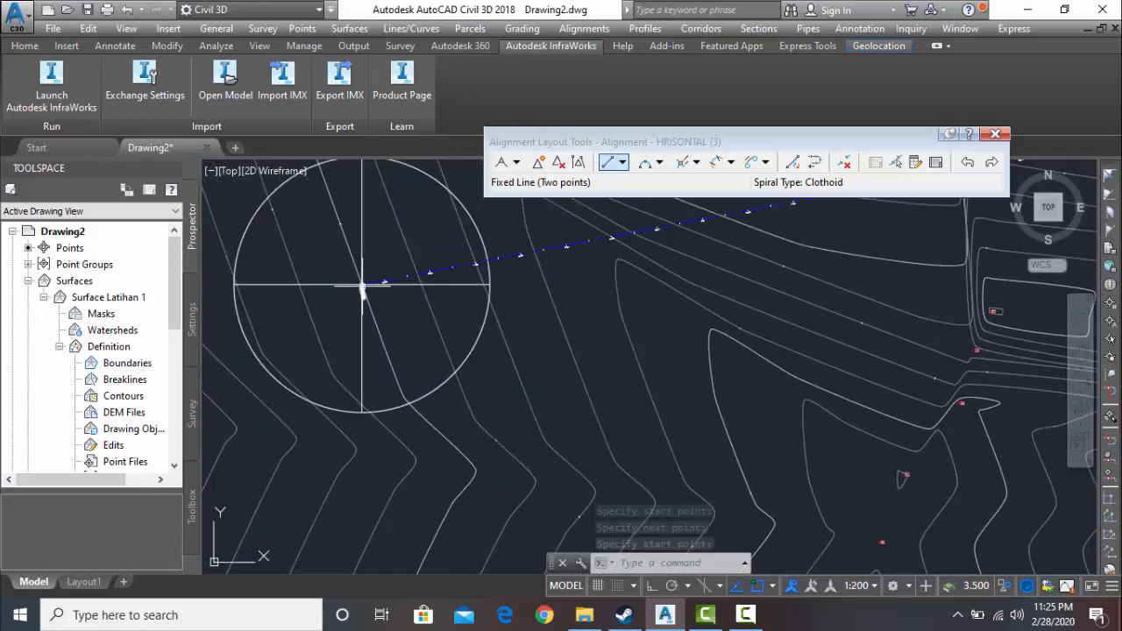
left_click(362, 285)
scroll(352, 384, "down", 4)
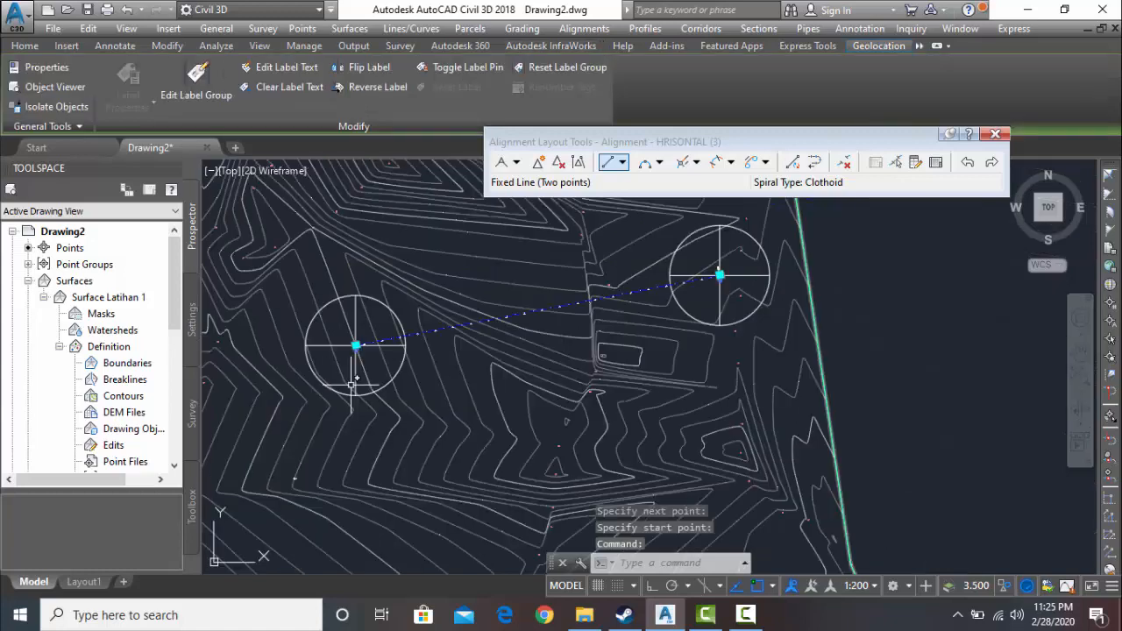
left_click(623, 163)
left_click(629, 180)
scroll(351, 363, "up", 5)
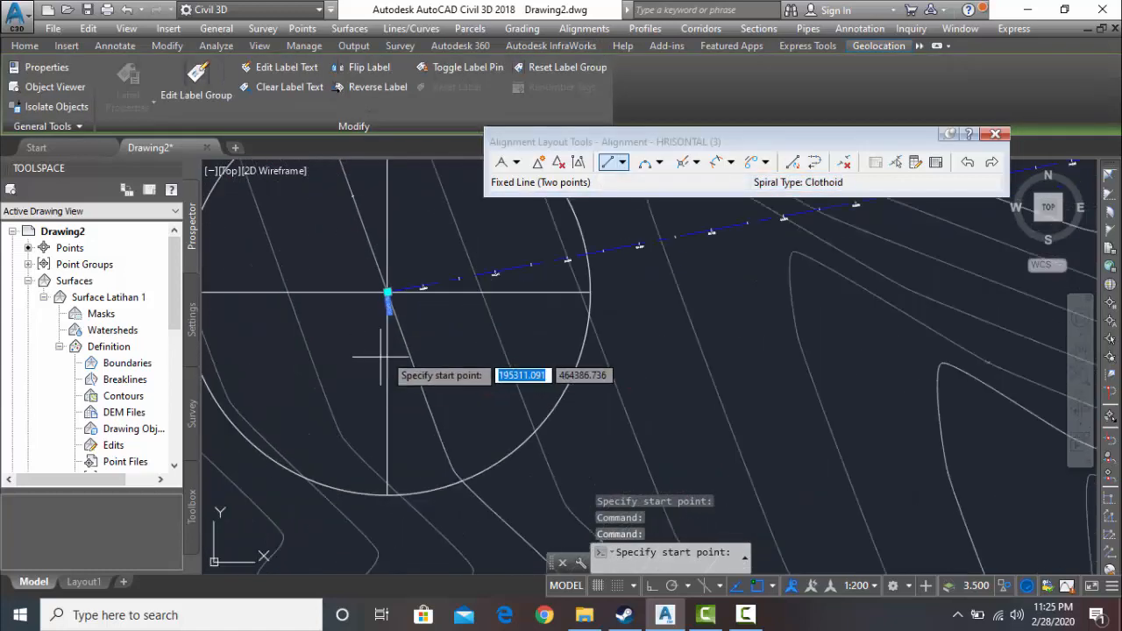
scroll(387, 292, "up", 3)
left_click(371, 238)
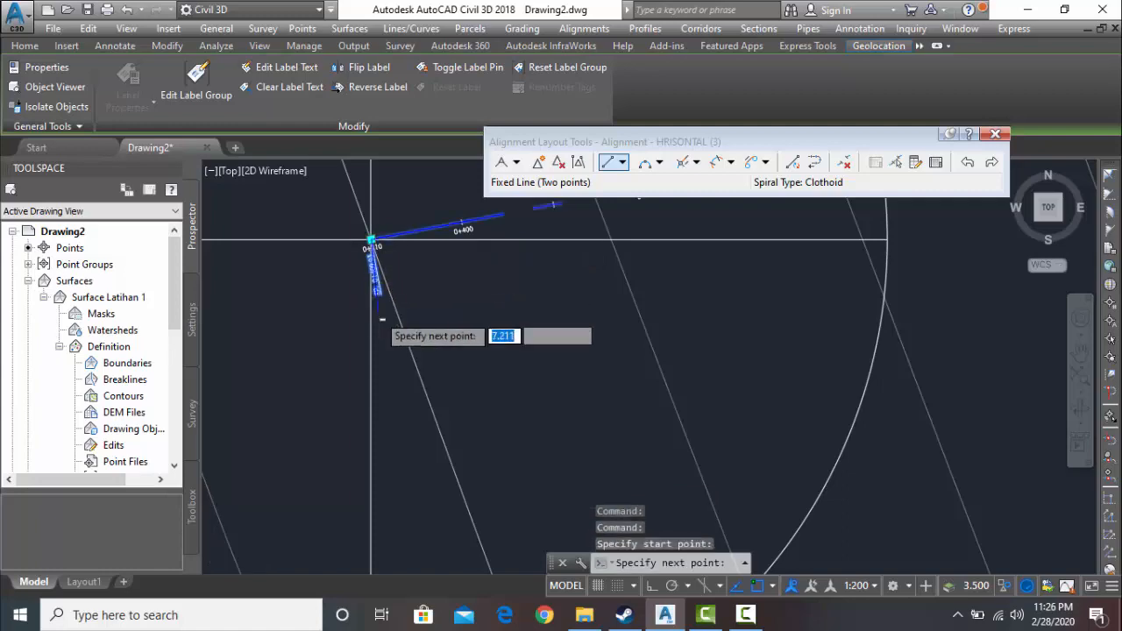
scroll(382, 319, "down", 6)
middle_click_drag(383, 321, 386, 189)
key("Escape")
key("Escape")
- Draw a second two-point fixed line from the first line's end at the northwestern block to the southwestern block's centre
scroll(390, 359, "down", 7)
middle_click_drag(392, 368, 389, 291)
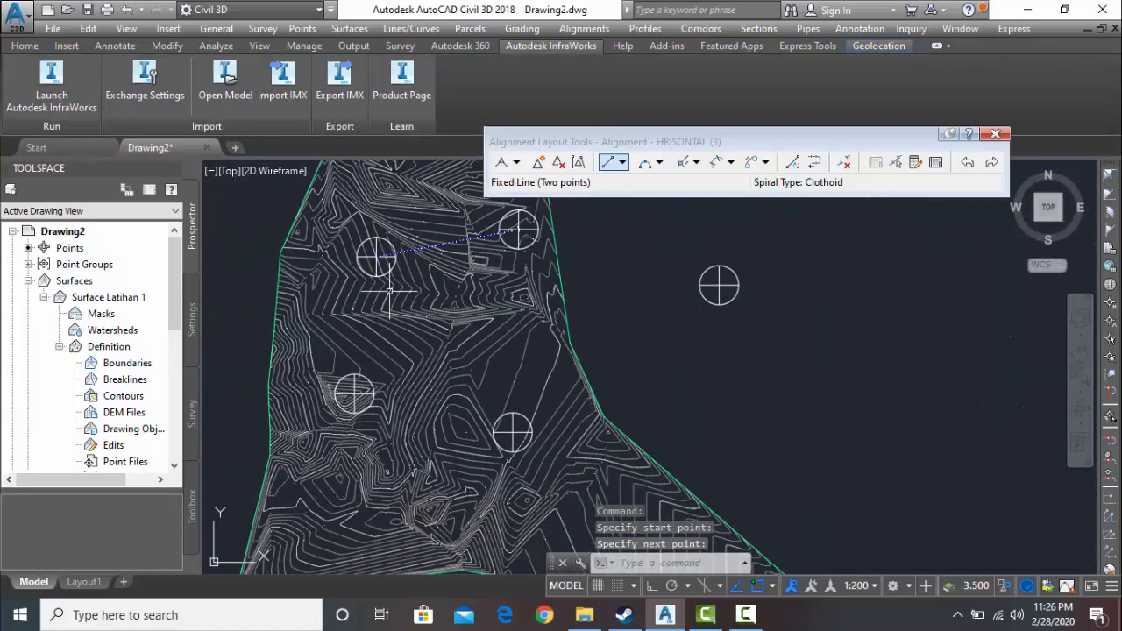
scroll(355, 390, "up", 2)
middle_click_drag(387, 397, 424, 456)
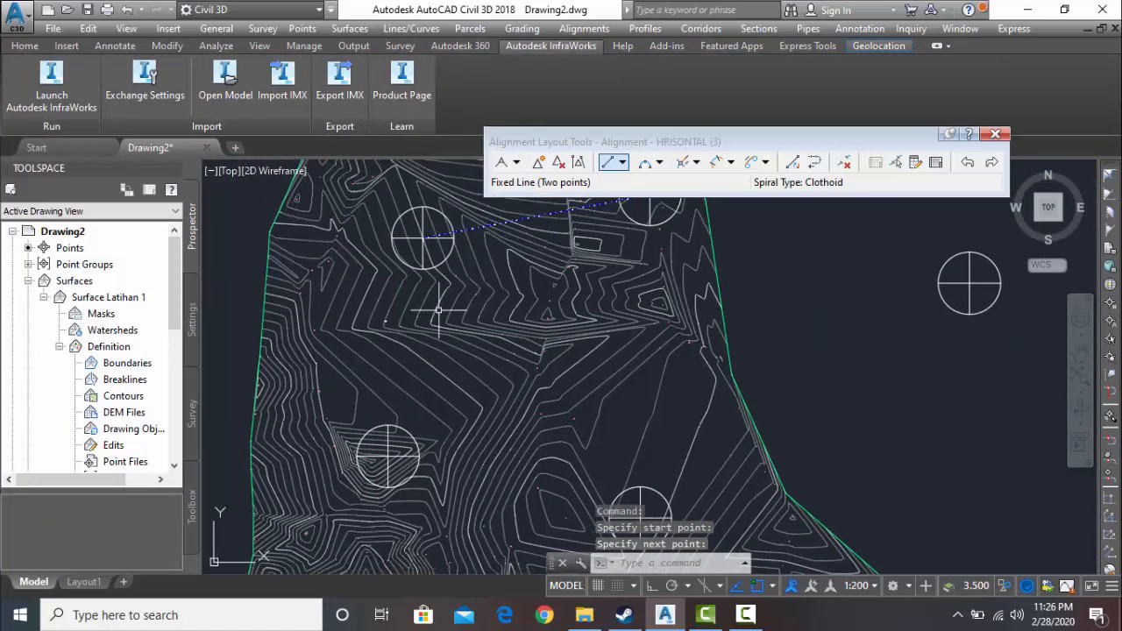
left_click(622, 164)
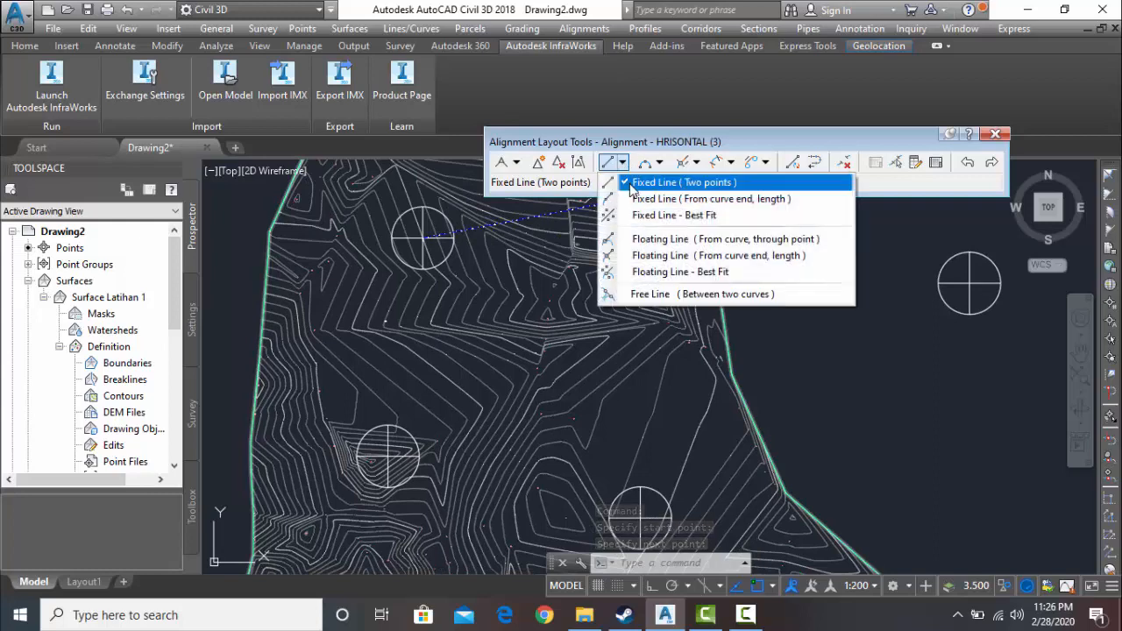
left_click(618, 182)
scroll(456, 219, "up", 6)
scroll(427, 232, "up", 4)
mouse_move(428, 233)
middle_mouse_down()
mouse_move(444, 289)
mouse_move(393, 374)
middle_mouse_up()
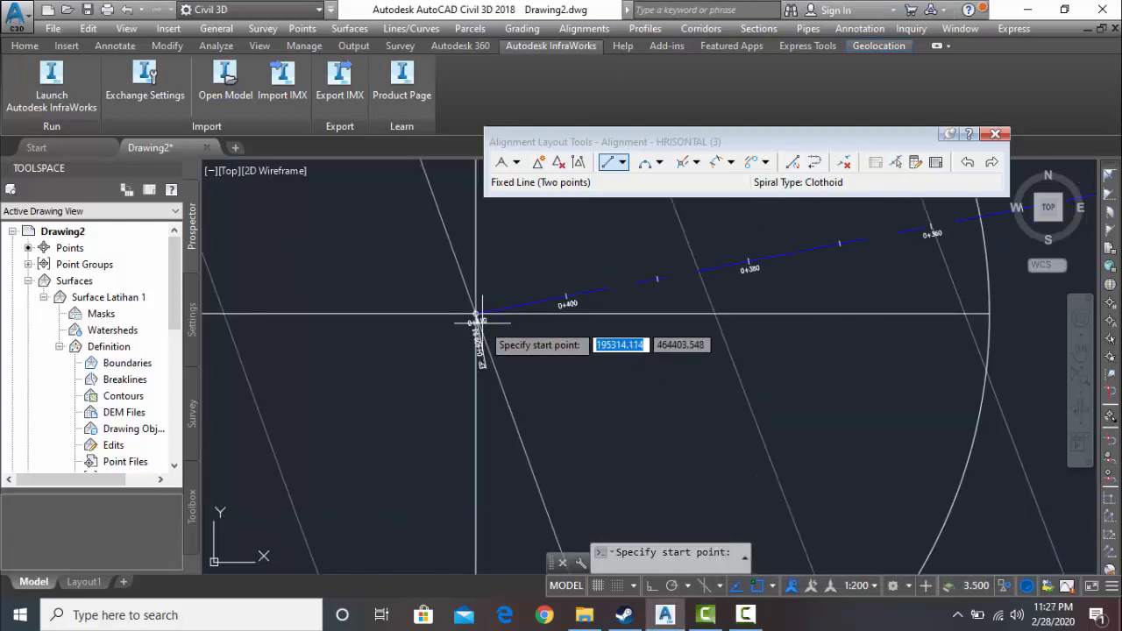
scroll(476, 308, "up", 3)
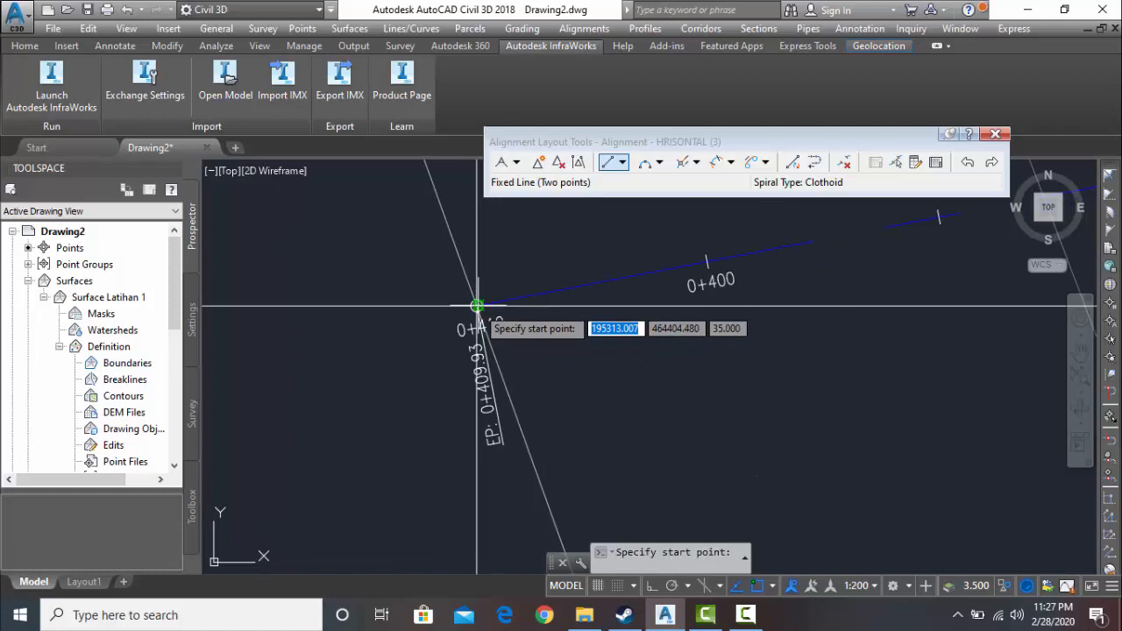
left_click(476, 306)
scroll(514, 386, "down", 3)
middle_click_drag(518, 396, 458, 237)
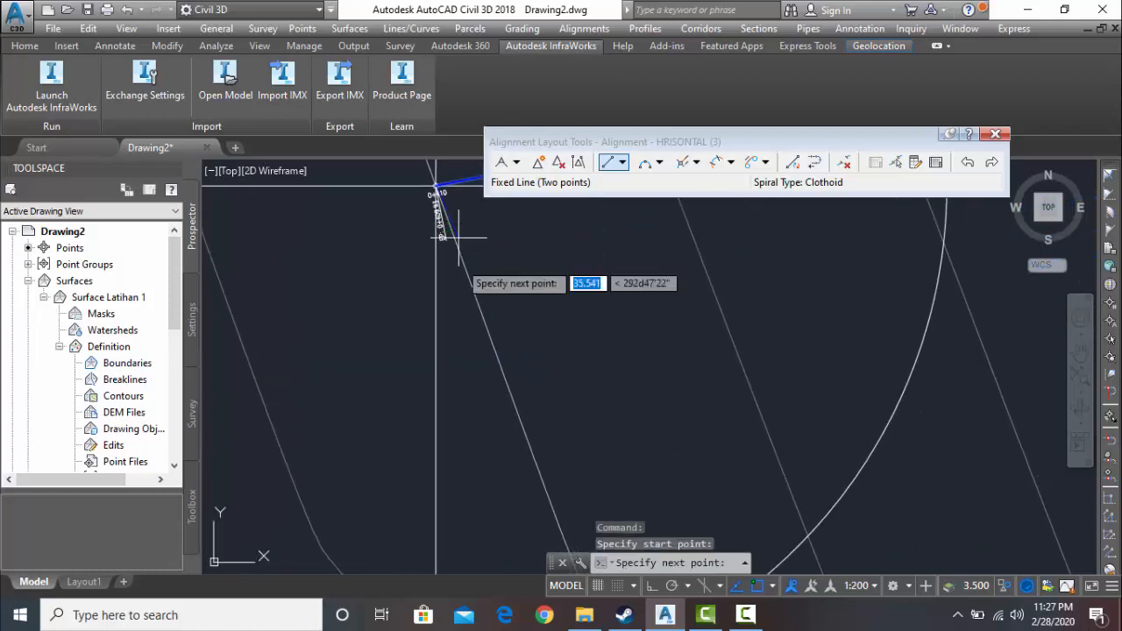
scroll(492, 379, "down", 6)
middle_click_drag(496, 383, 420, 209)
scroll(500, 342, "down", 4)
middle_click_drag(500, 342, 410, 225)
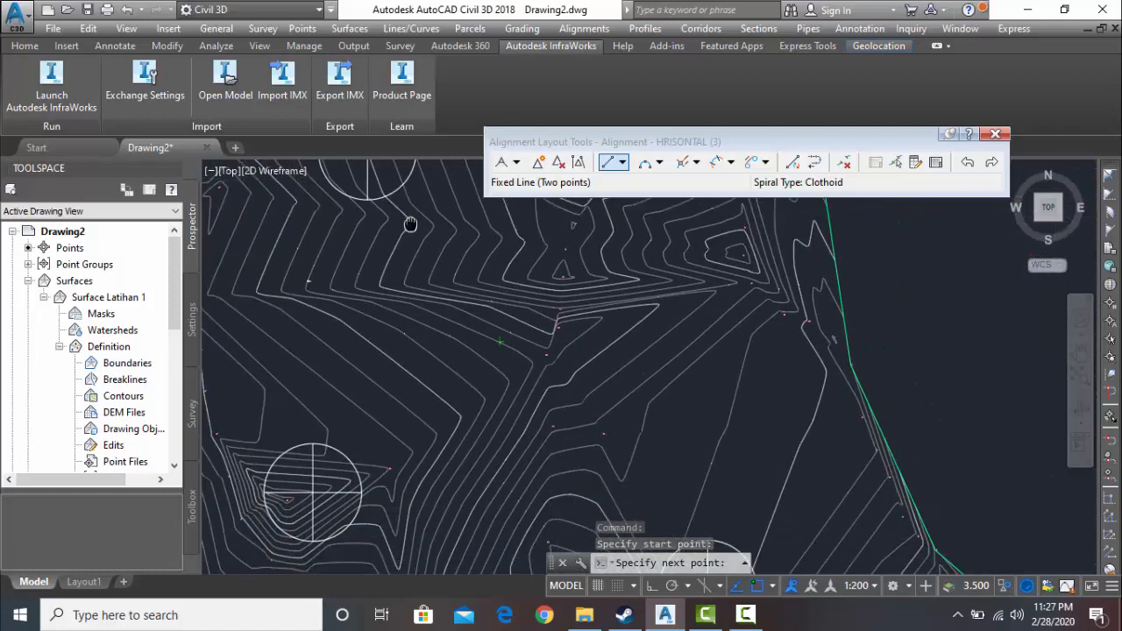
scroll(413, 396, "up", 6)
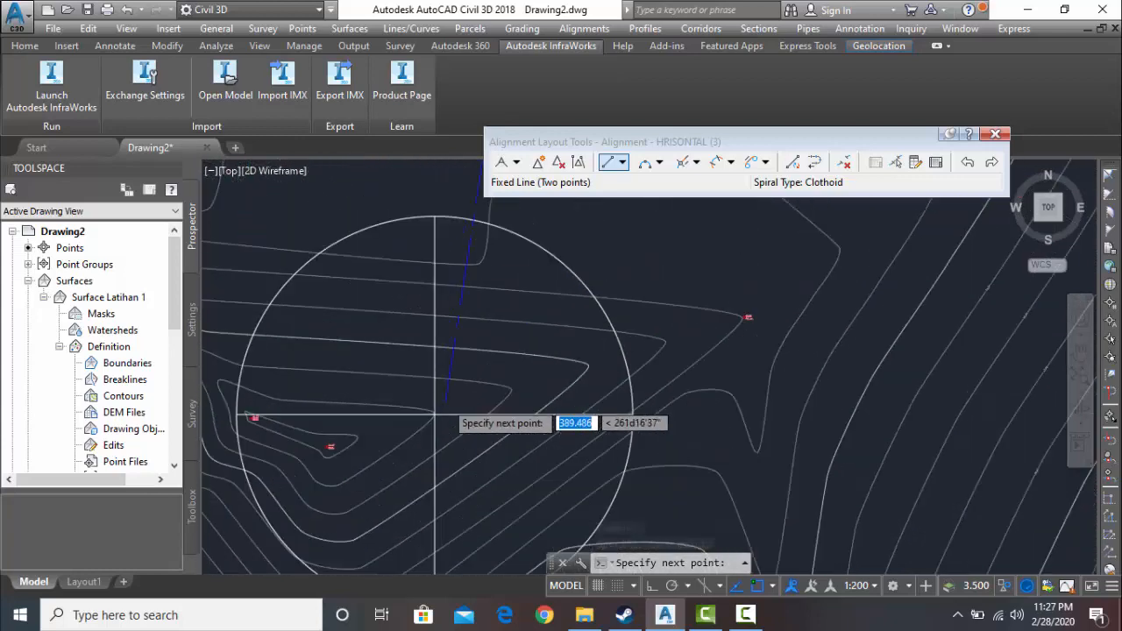
scroll(435, 414, "up", 2)
left_click(428, 424)
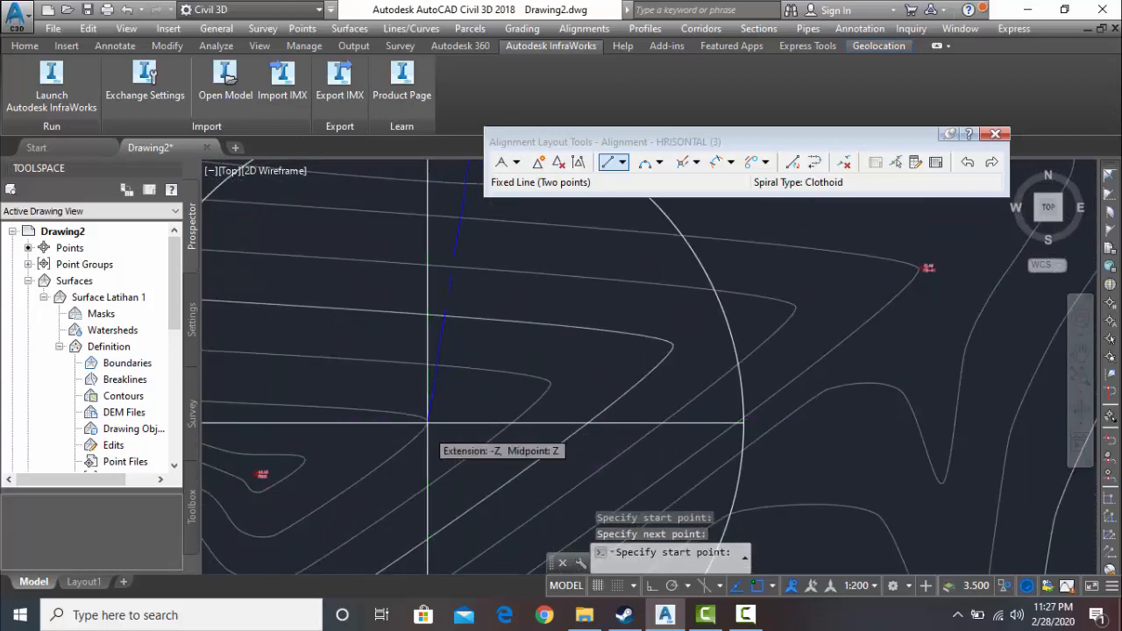
mouse_move(427, 424)
middle_mouse_down()
mouse_move(502, 426)
mouse_move(357, 376)
middle_mouse_up()
left_click(428, 423)
scroll(524, 433, "down", 2)
scroll(438, 411, "down", 6)
middle_click_drag(462, 420, 345, 353)
key("Escape")
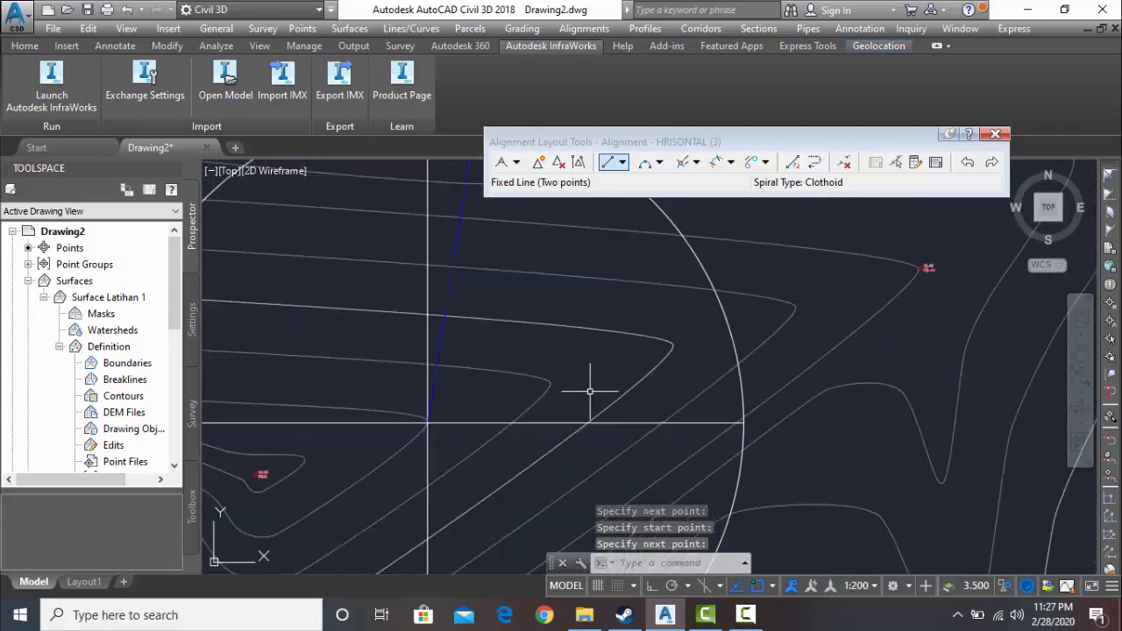
- Draw a third two-point fixed line from the second line's end at the southwestern block to the southeastern block's centre
scroll(524, 404, "down", 4)
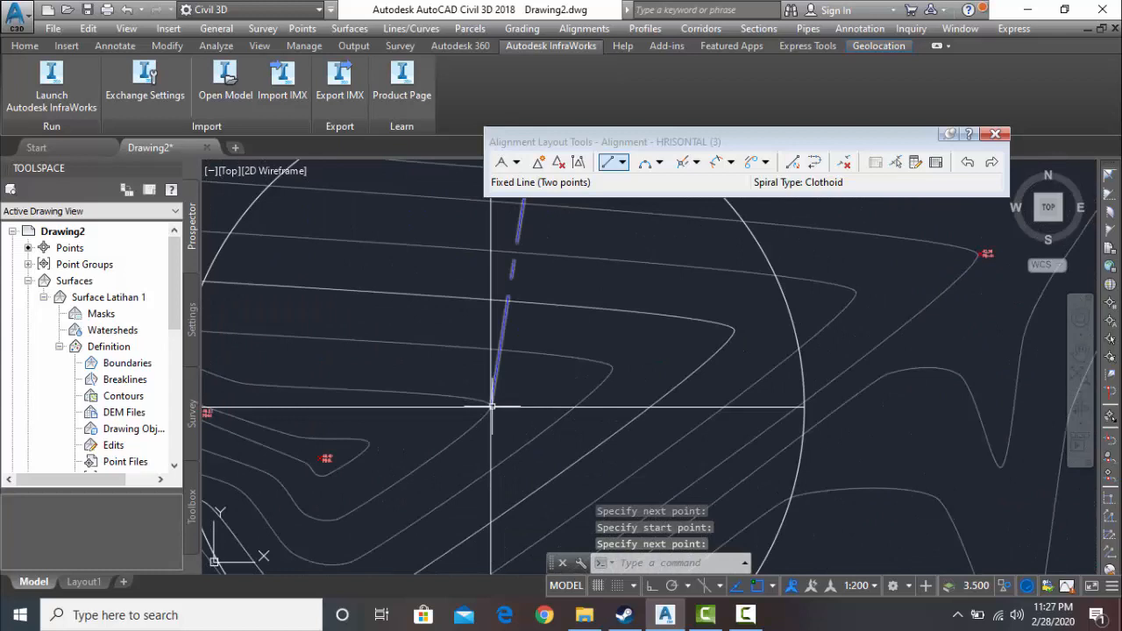
left_click(608, 162)
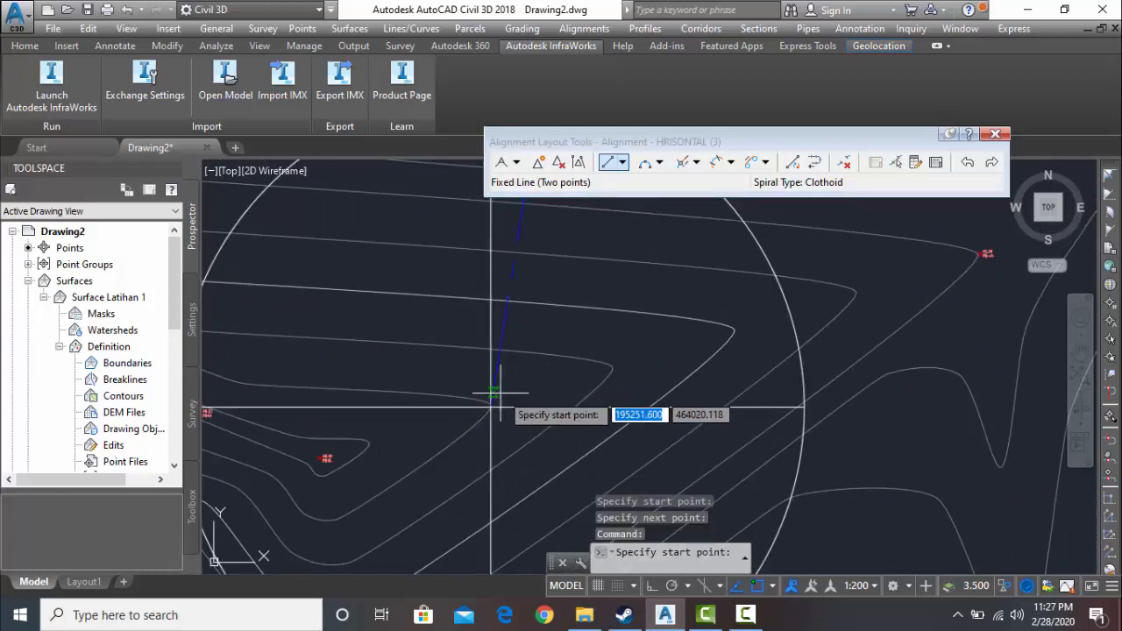
scroll(490, 407, "up", 3)
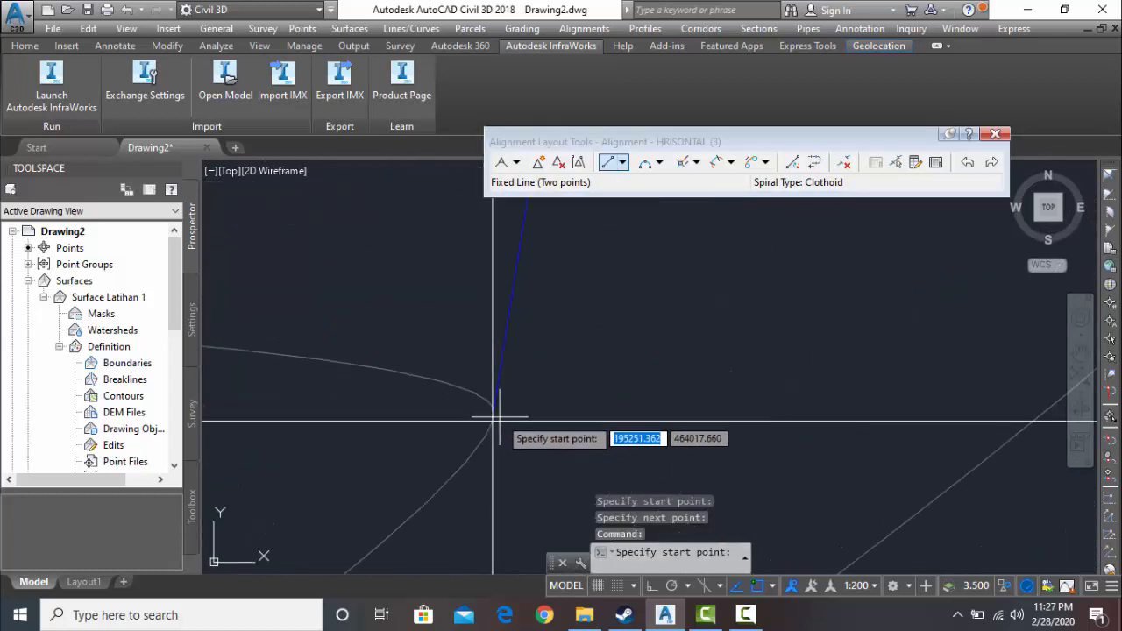
left_click(492, 422)
scroll(526, 423, "down", 3)
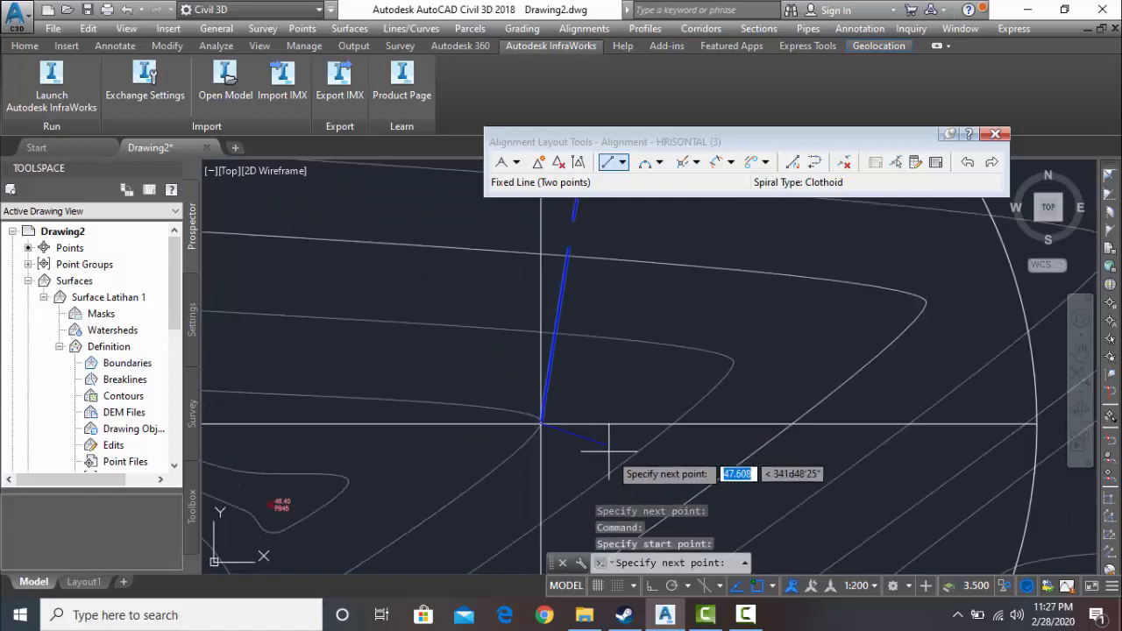
scroll(601, 447, "down", 2)
middle_click_drag(601, 451, 306, 291)
scroll(544, 405, "down", 6)
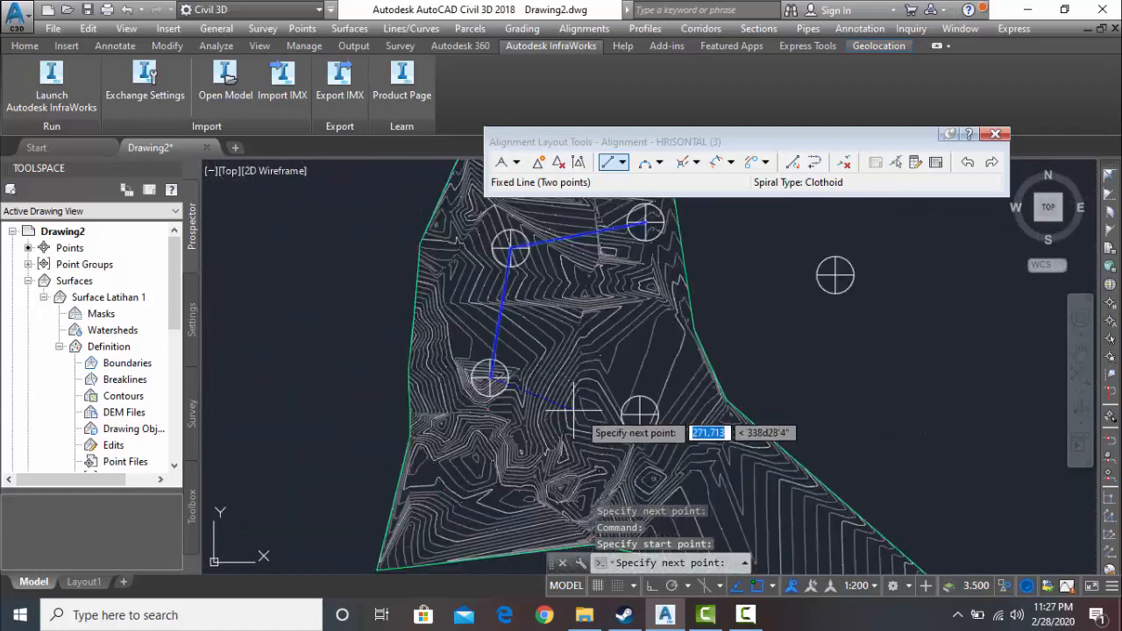
middle_click_drag(574, 411, 480, 394)
scroll(529, 394, "up", 2)
scroll(565, 386, "up", 6)
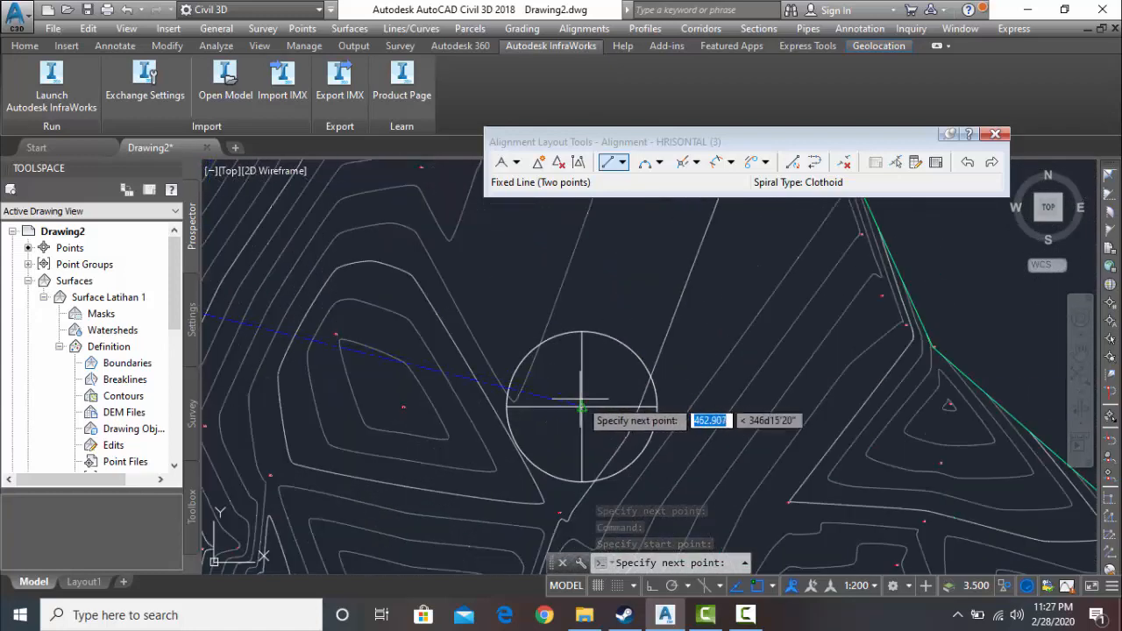
left_click(622, 411)
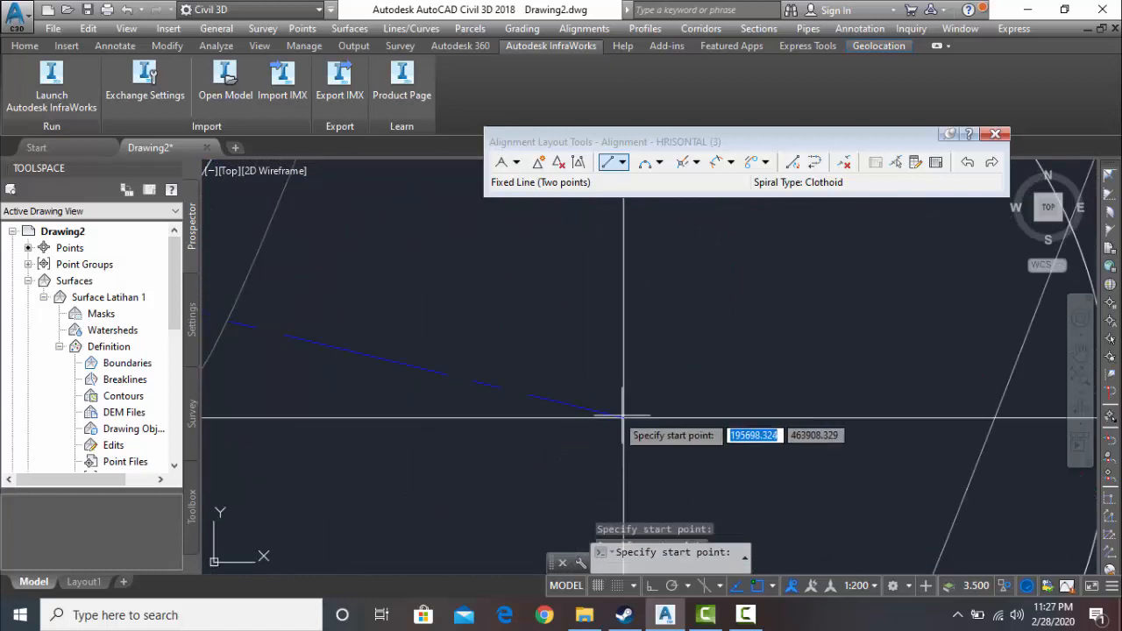
scroll(535, 364, "down", 4)
mouse_move(529, 359)
middle_mouse_down()
mouse_move(526, 440)
mouse_move(496, 465)
mouse_move(431, 473)
middle_mouse_up()
scroll(491, 483, "down", 3)
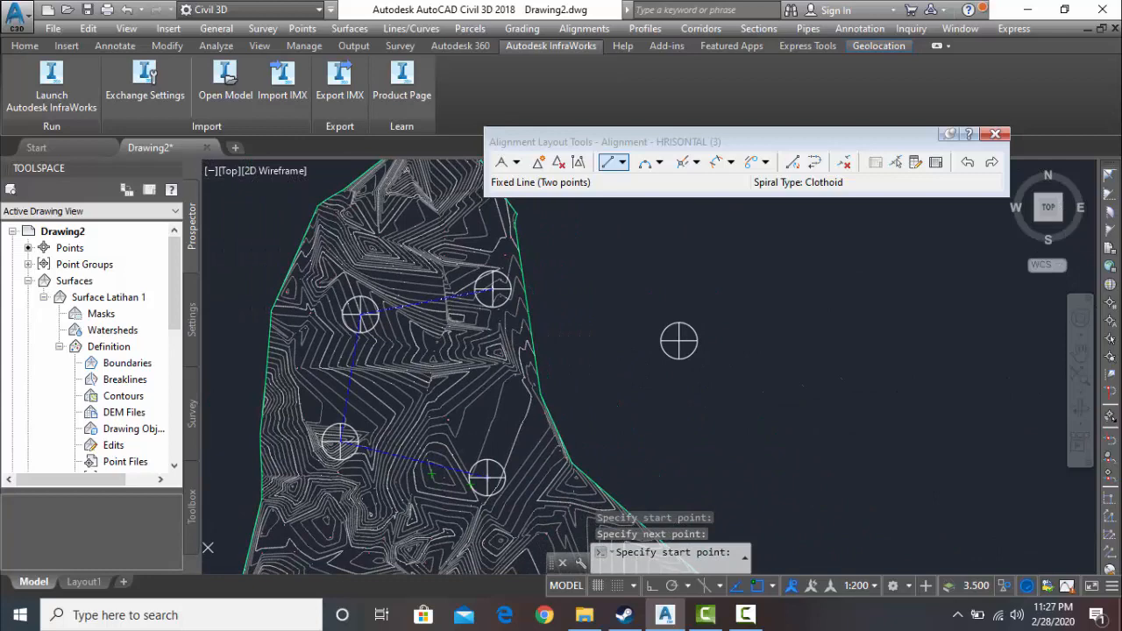
scroll(457, 474, "up", 2)
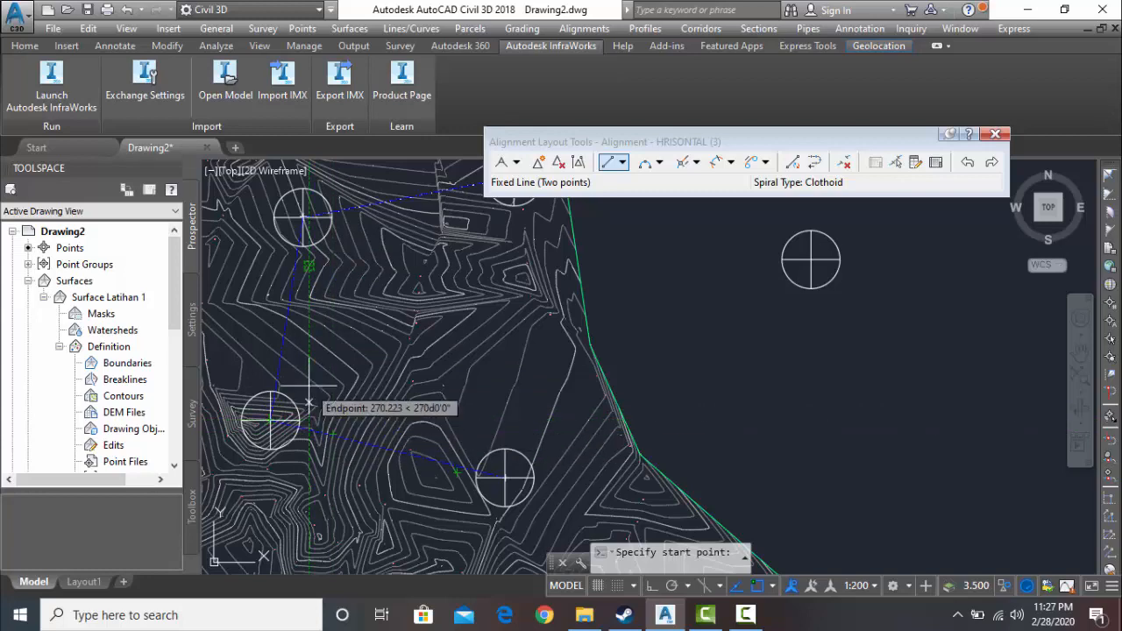
left_click(745, 614)
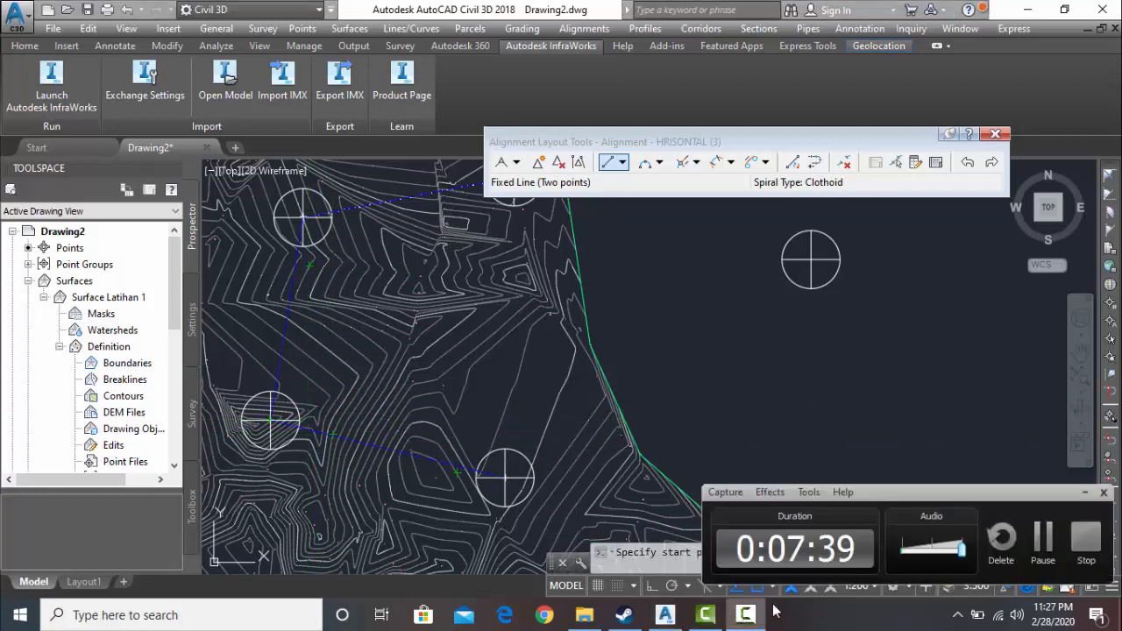
left_click(1040, 537)
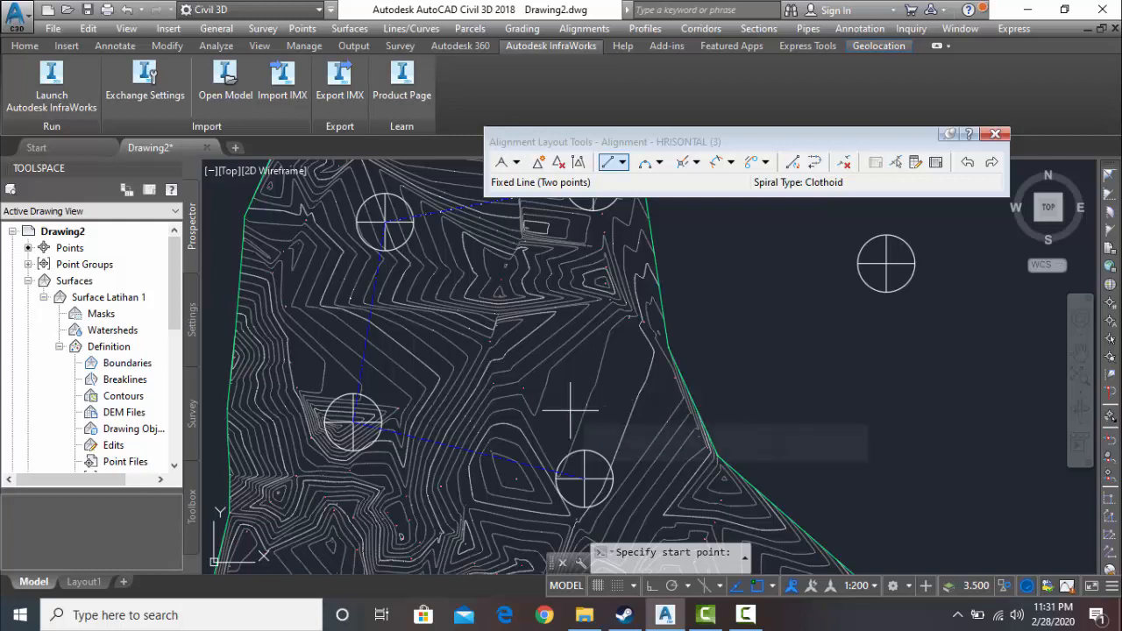
key("Escape")
scroll(570, 410, "up", 10)
scroll(593, 401, "down", 8)
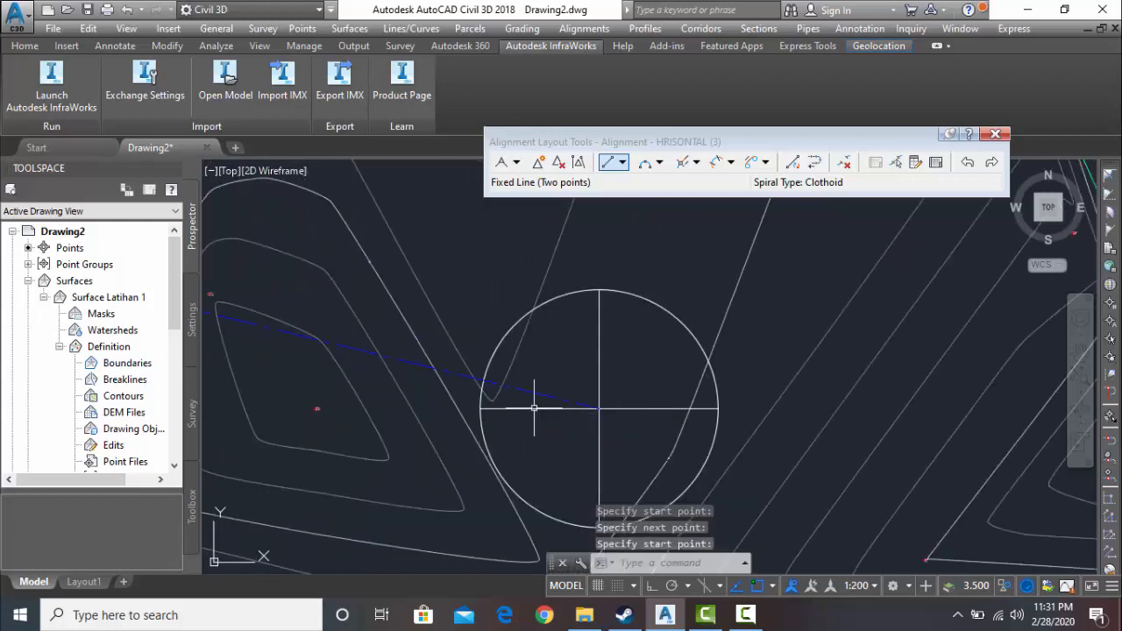
scroll(526, 463, "up", 5)
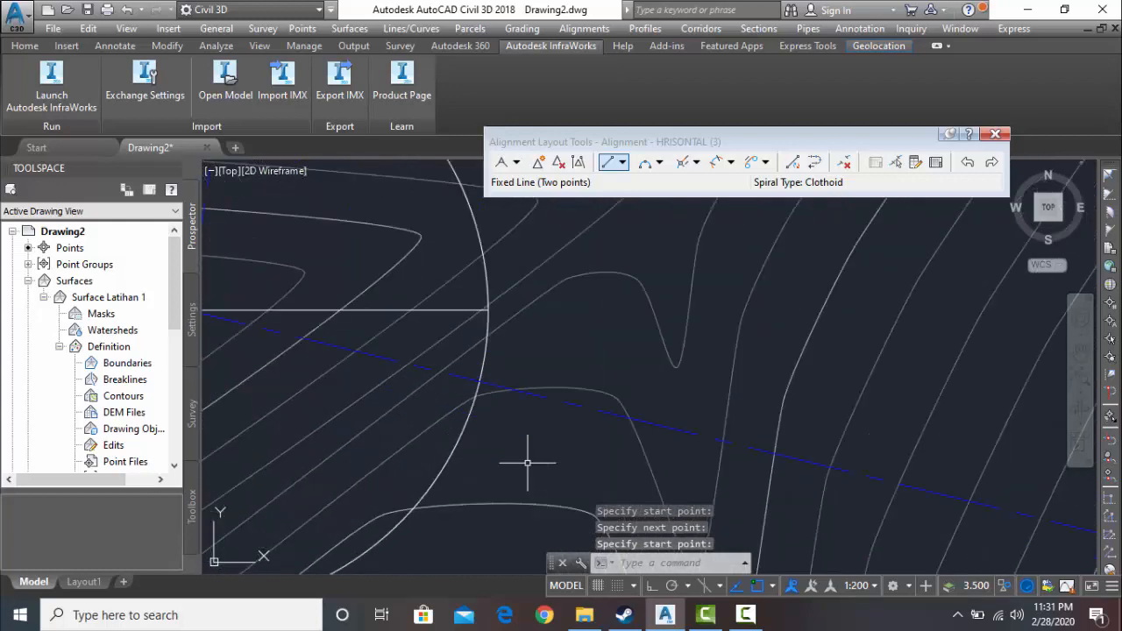
left_click(752, 620)
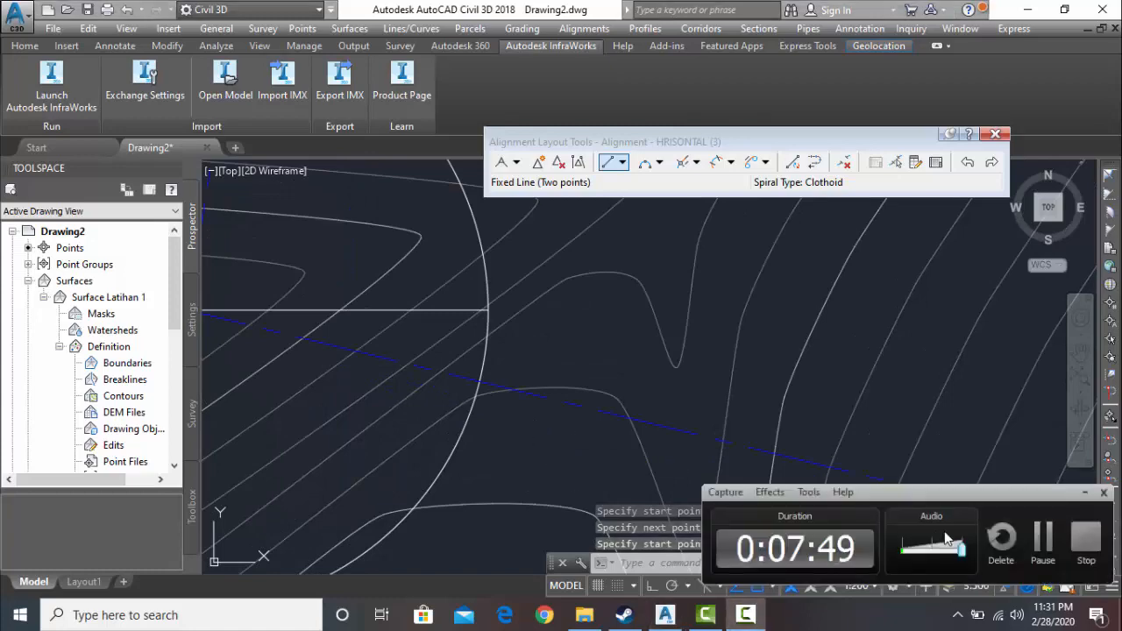
left_click(1043, 543)
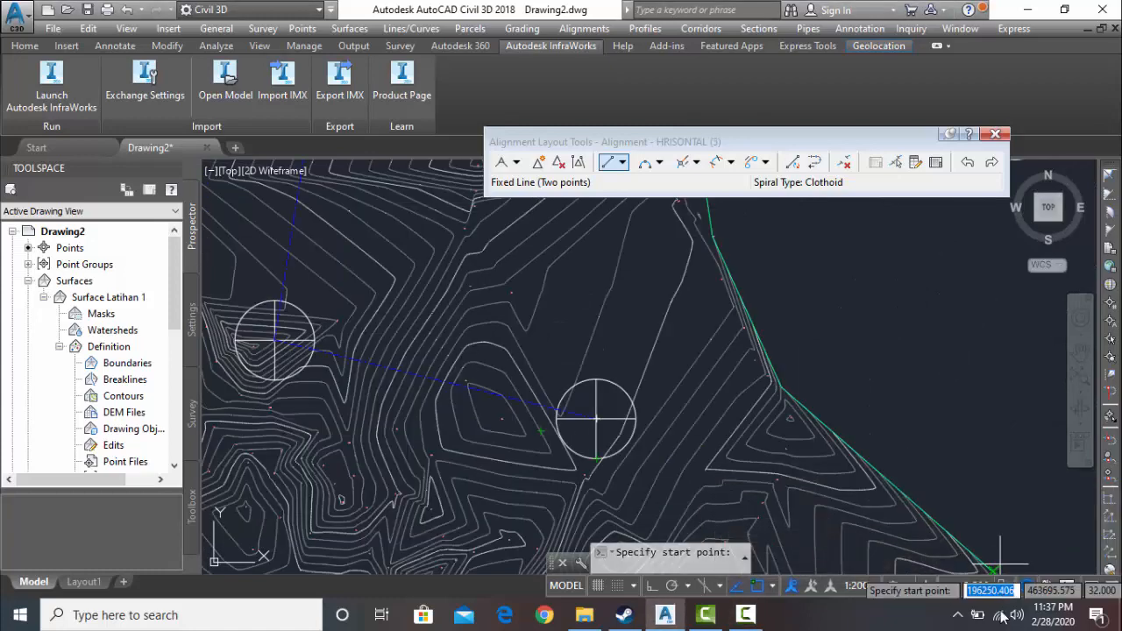
key("Return")
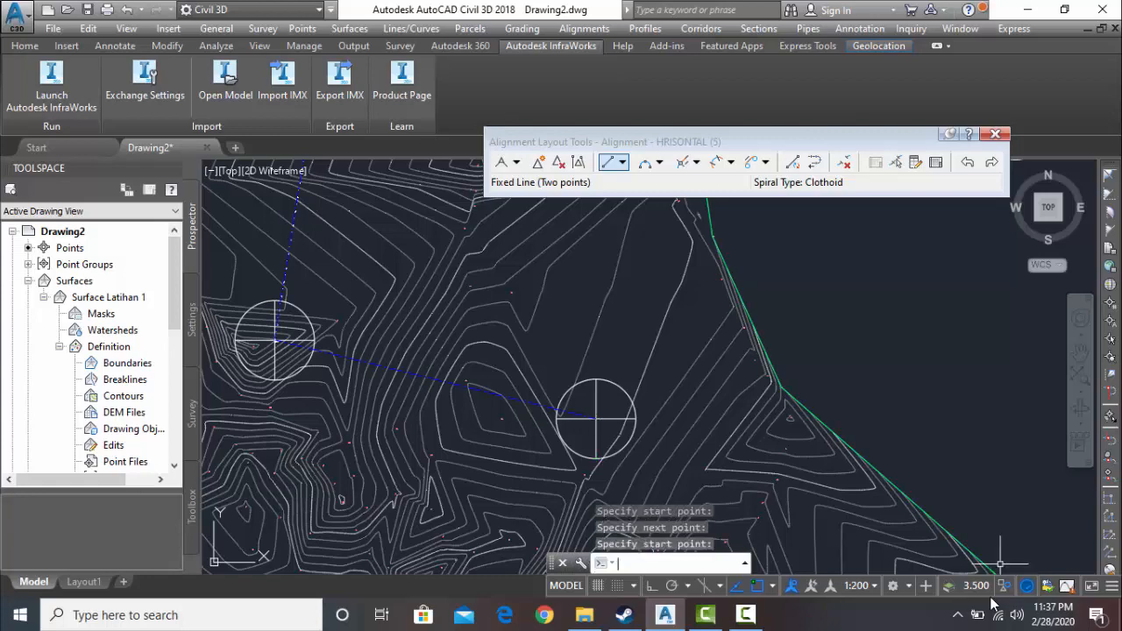
scroll(295, 295, "up", 3)
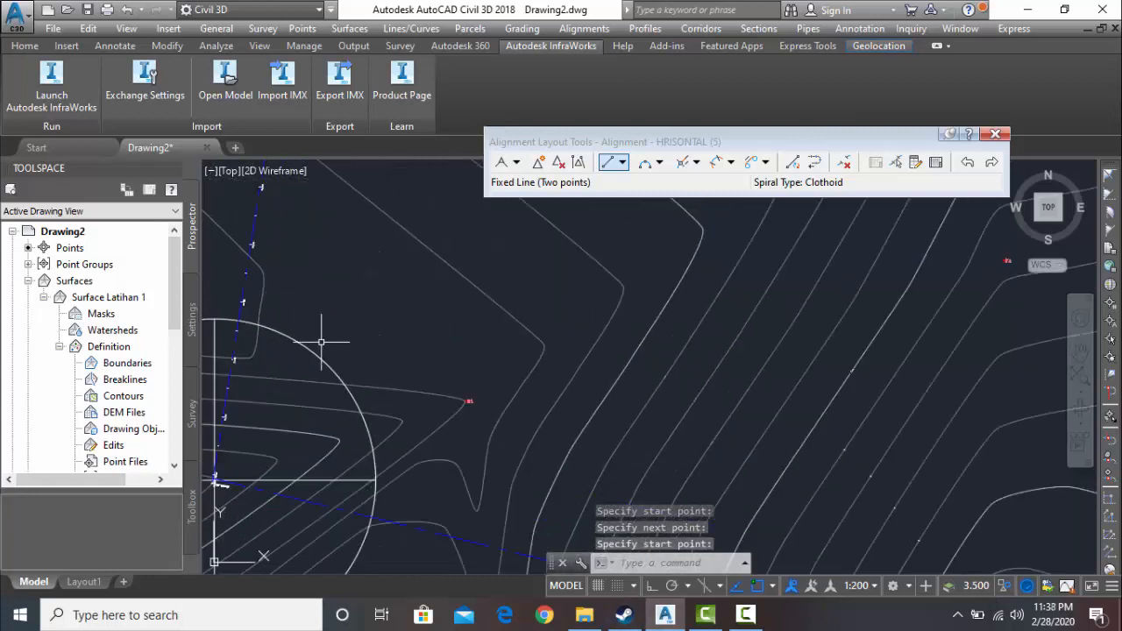
scroll(321, 345, "up", 1)
scroll(312, 492, "down", 1)
middle_click_drag(321, 480, 372, 414)
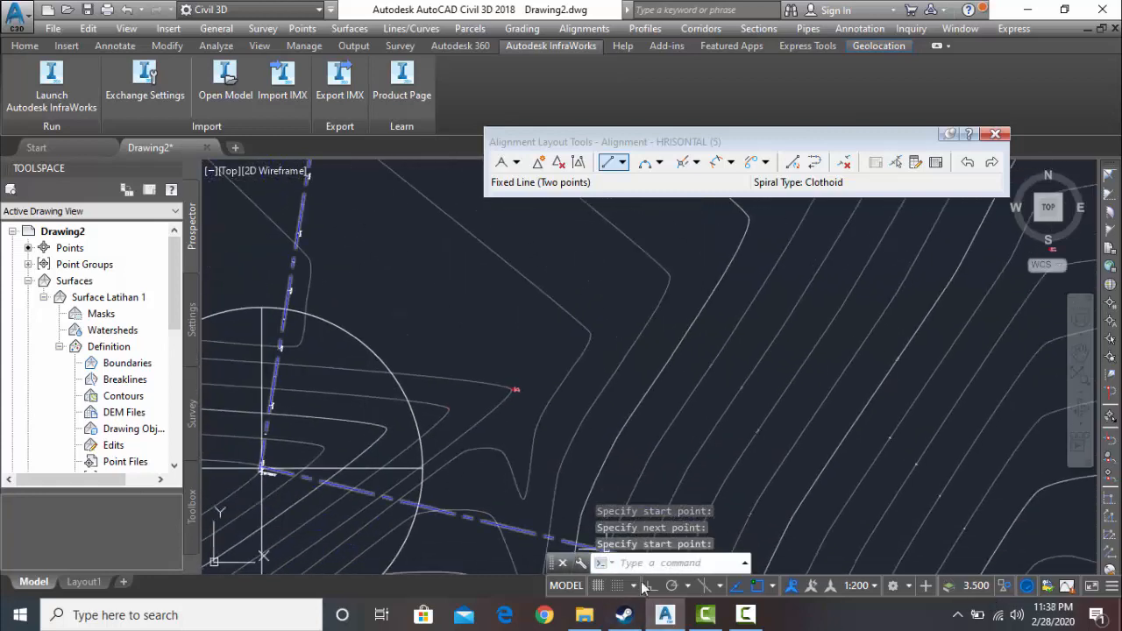
left_click(704, 619)
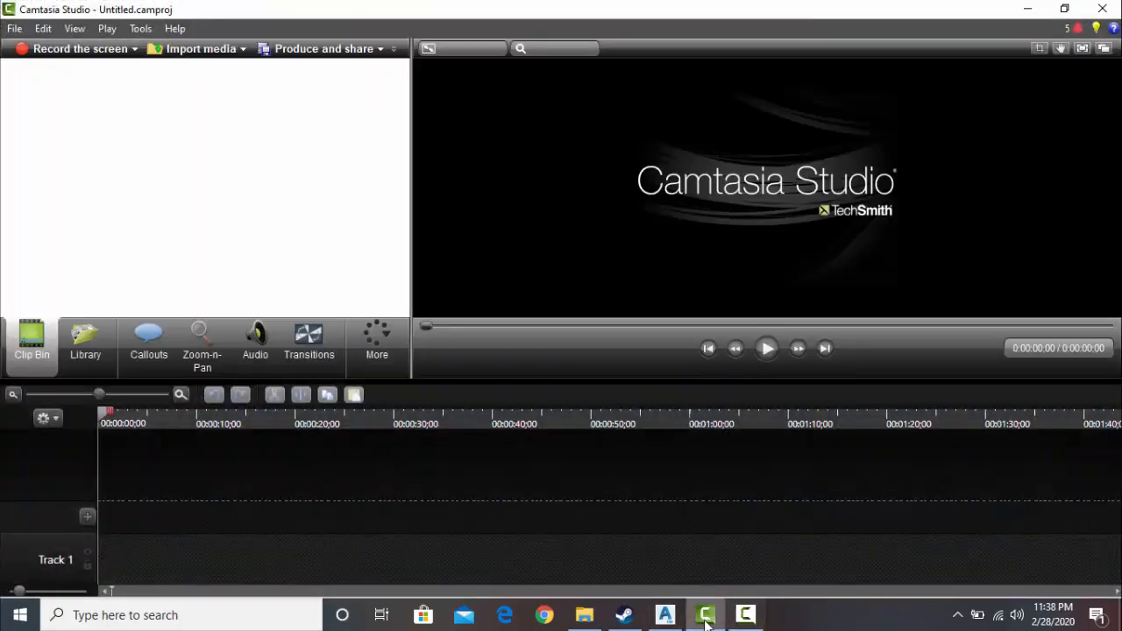
left_click(717, 622)
left_click(743, 621)
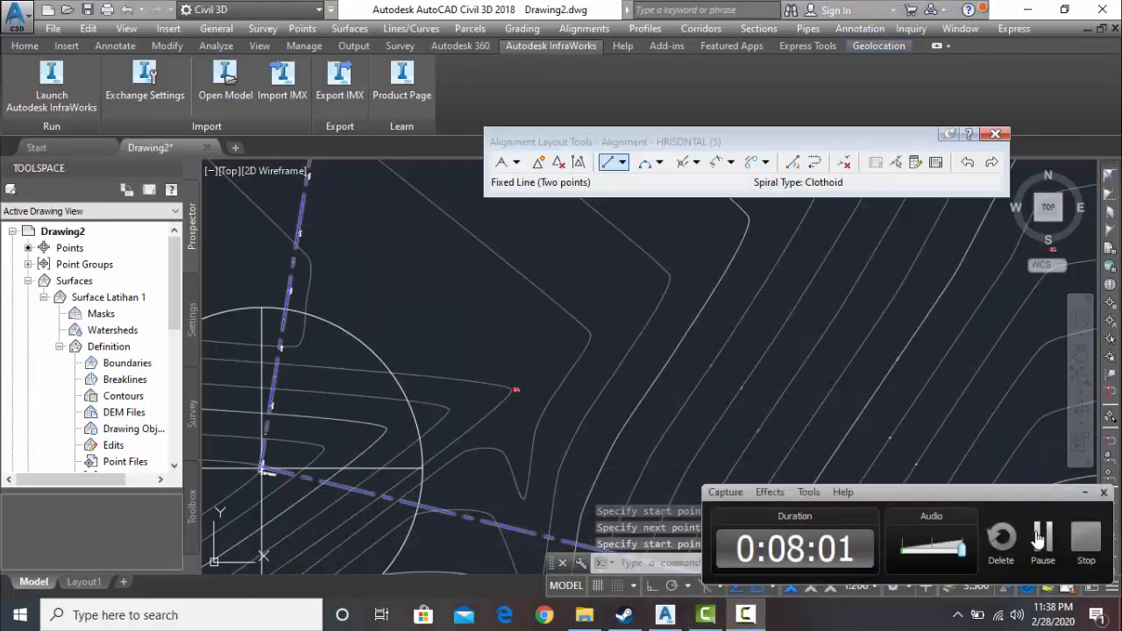
left_click(1041, 537)
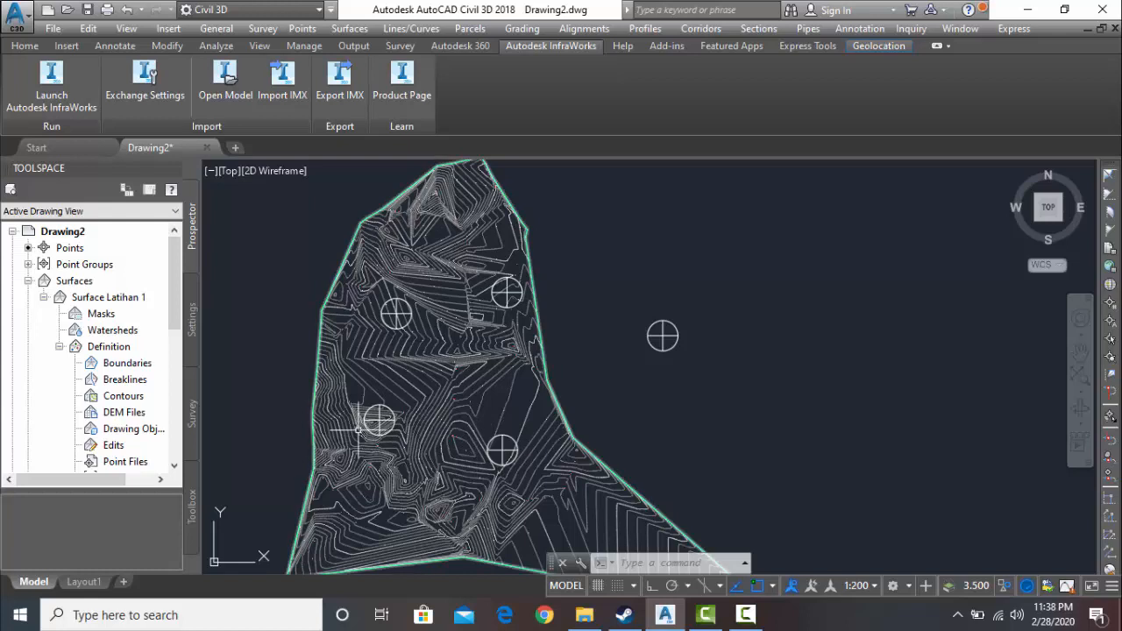
- Start a new centerline alignment by layout and assign it to Site 1
left_click(566, 29)
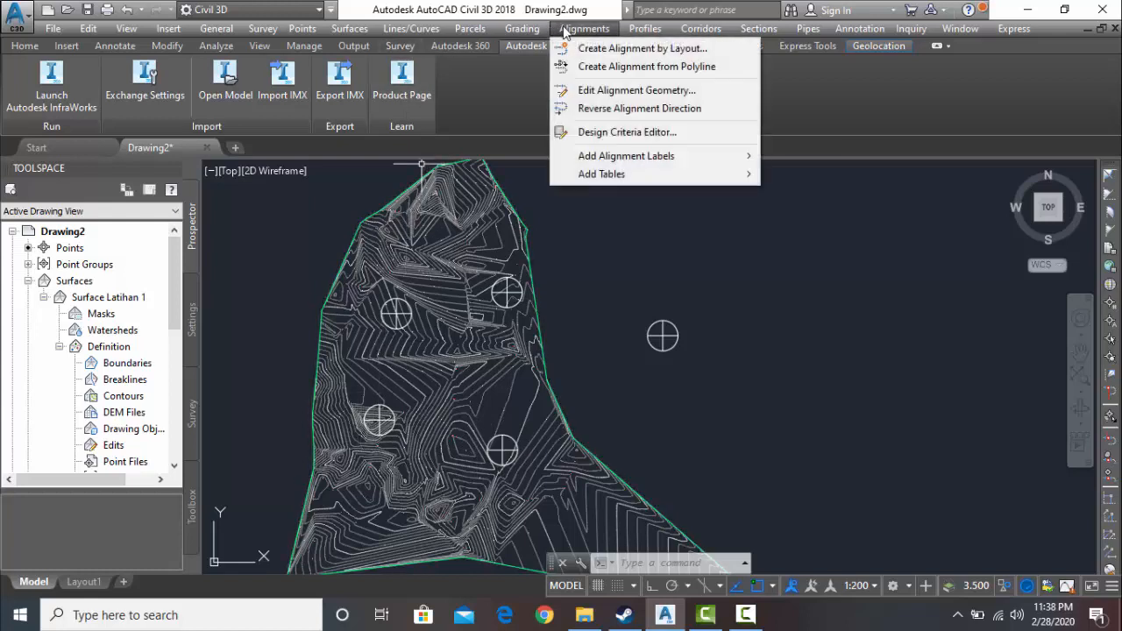
left_click(642, 52)
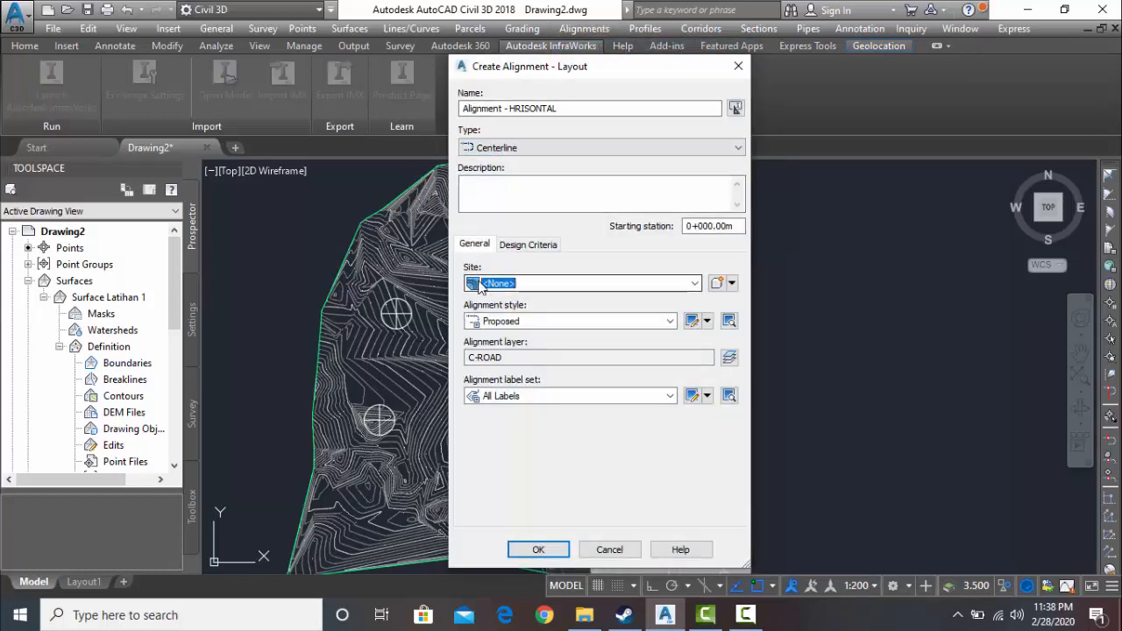
left_click(694, 284)
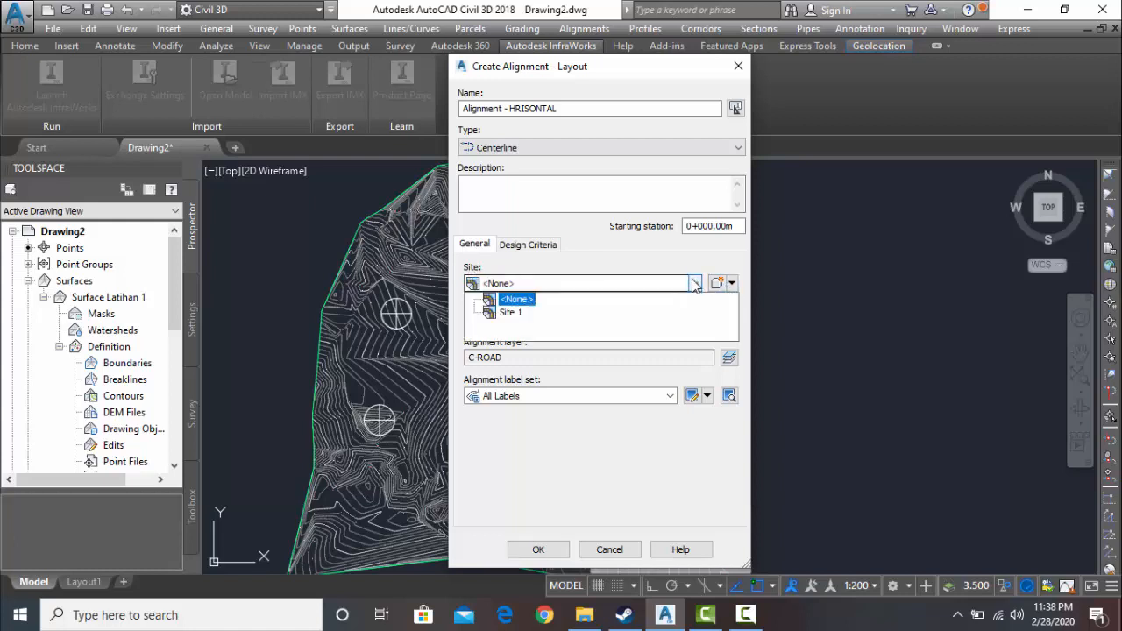
left_click(509, 313)
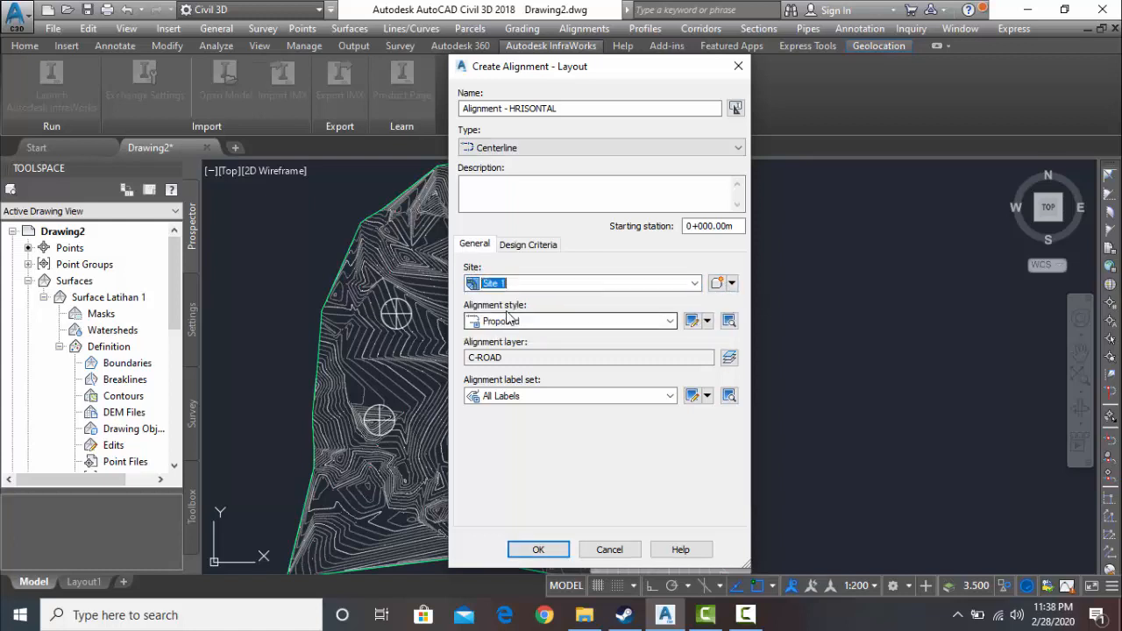
- Set the new alignment's starting design speed to 60 km/h and enable criteria-based design
left_click(526, 246)
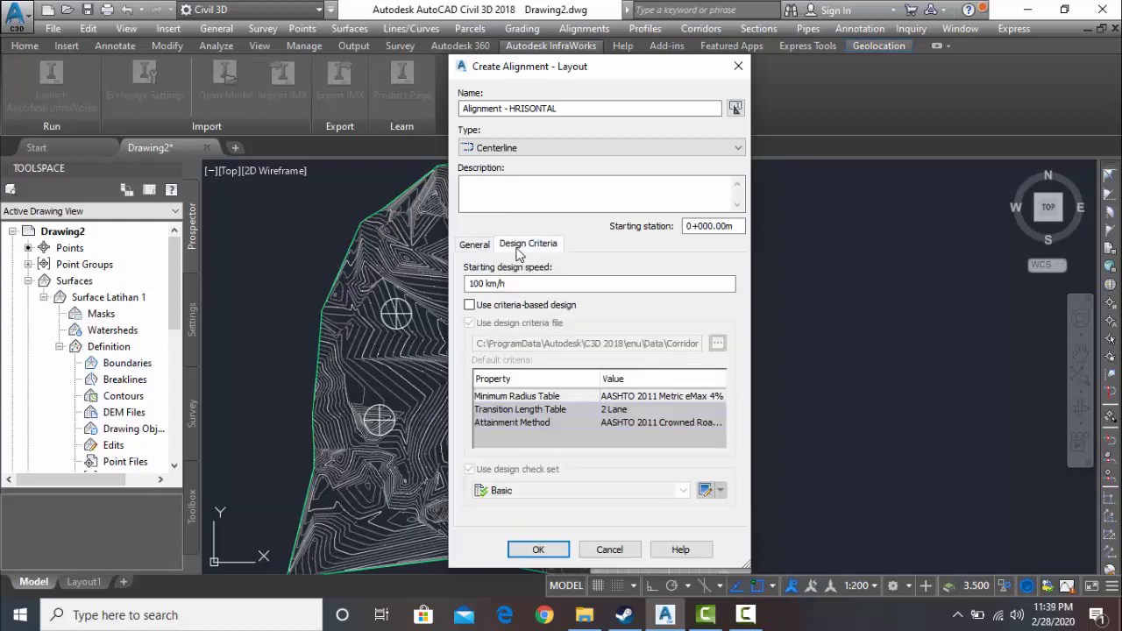
left_click(483, 284)
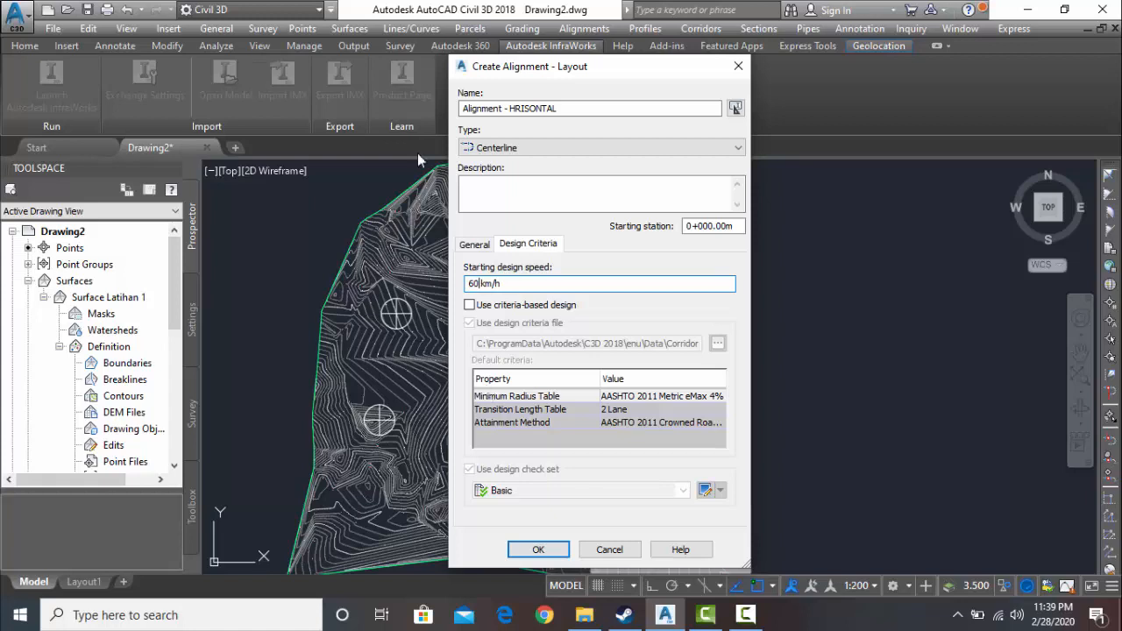
left_click(471, 305)
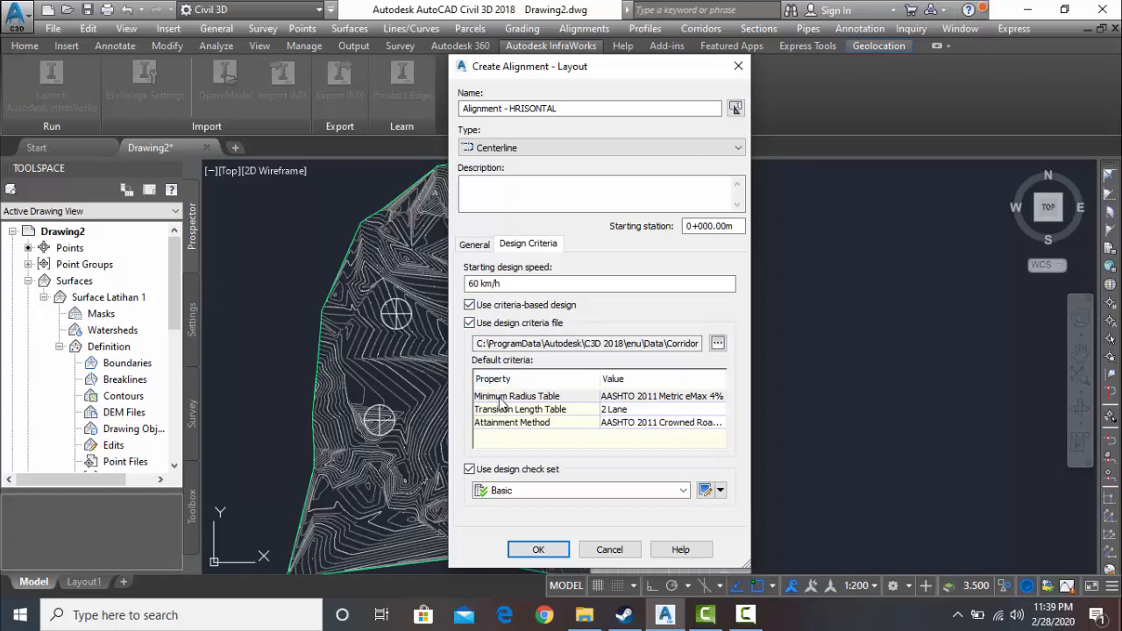
- Set the minimum radius table to AASHTO 2011 Metric eMax 10% and accept the alignment settings
left_click(624, 397)
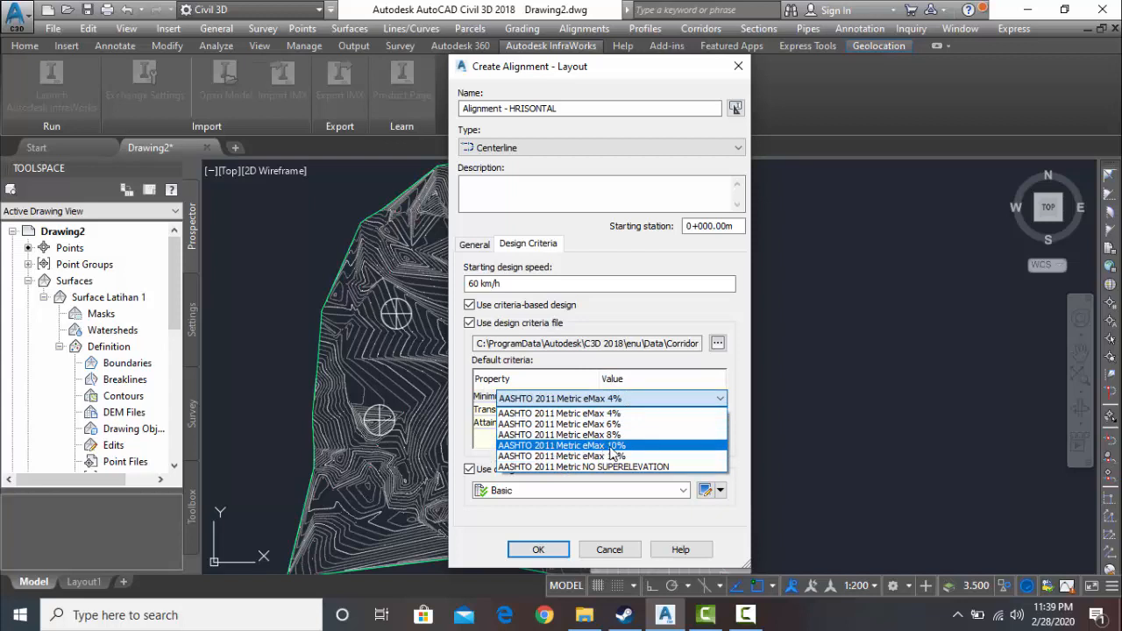
left_click(611, 446)
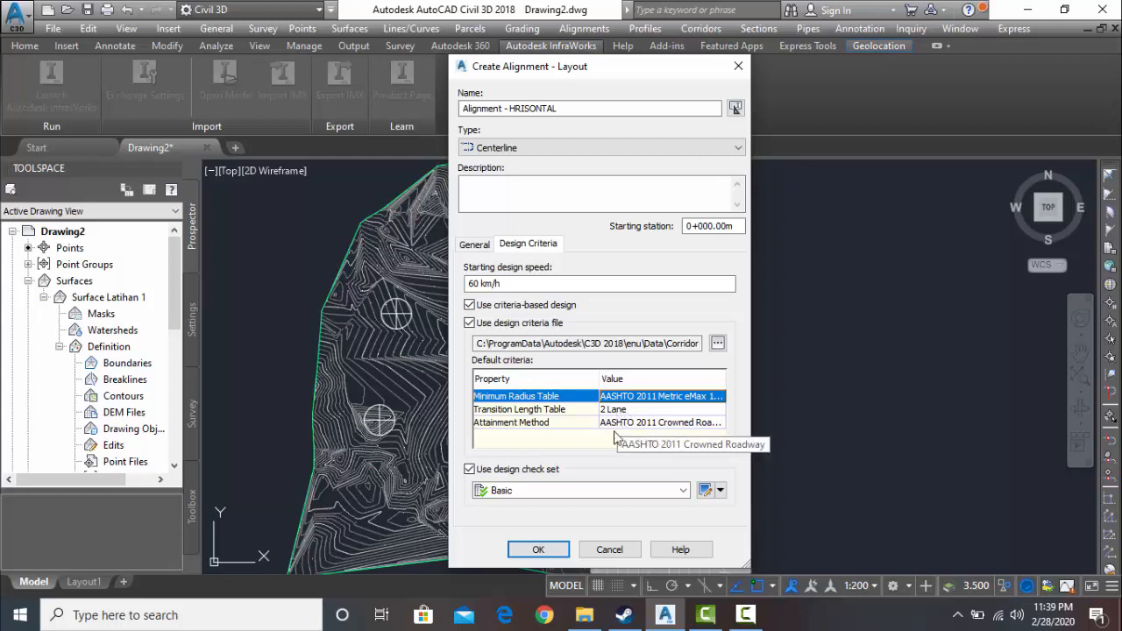
left_click(538, 550)
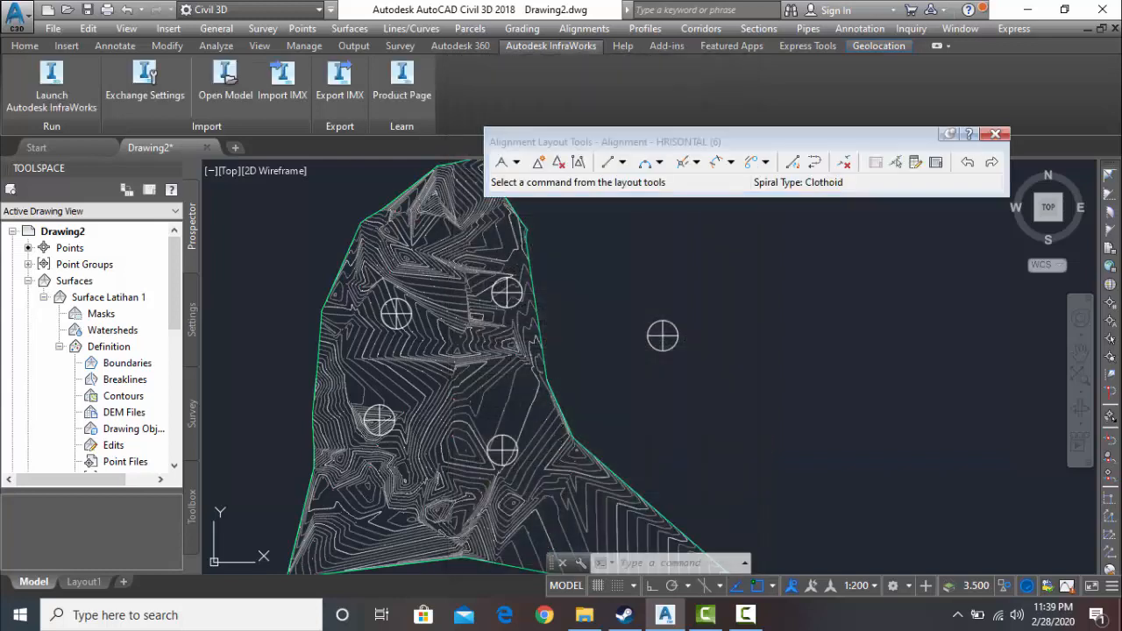
- Try to draw a two-point fixed line from the northeastern block's centre to the northwestern block's centre
scroll(506, 294, "up", 5)
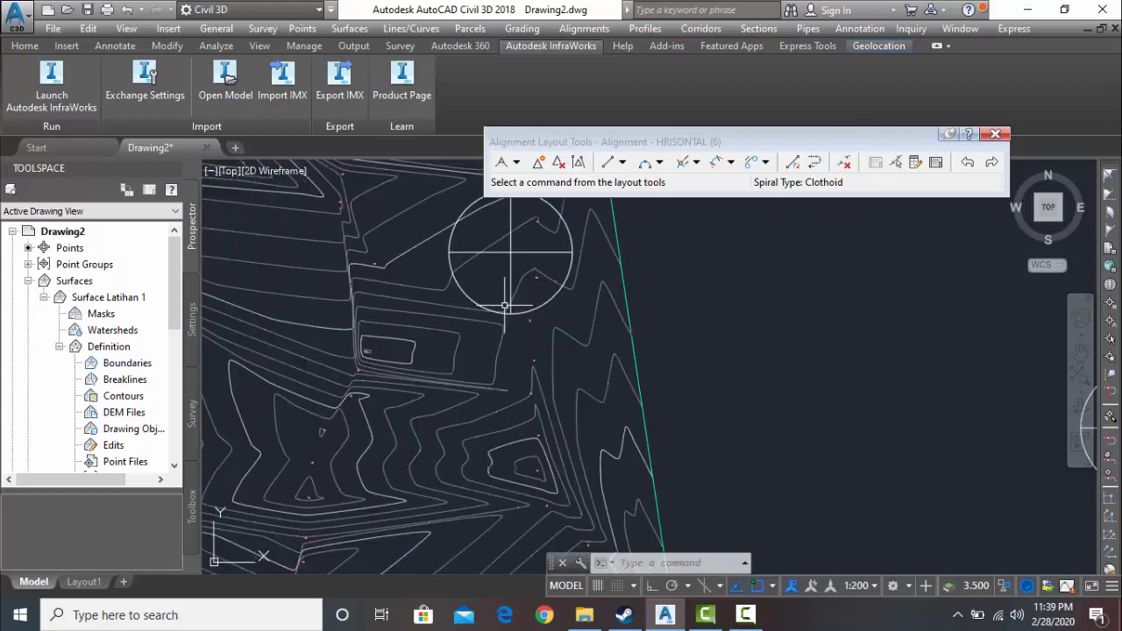
mouse_move(507, 303)
middle_mouse_down()
mouse_move(571, 333)
mouse_move(746, 340)
mouse_move(786, 357)
middle_mouse_up()
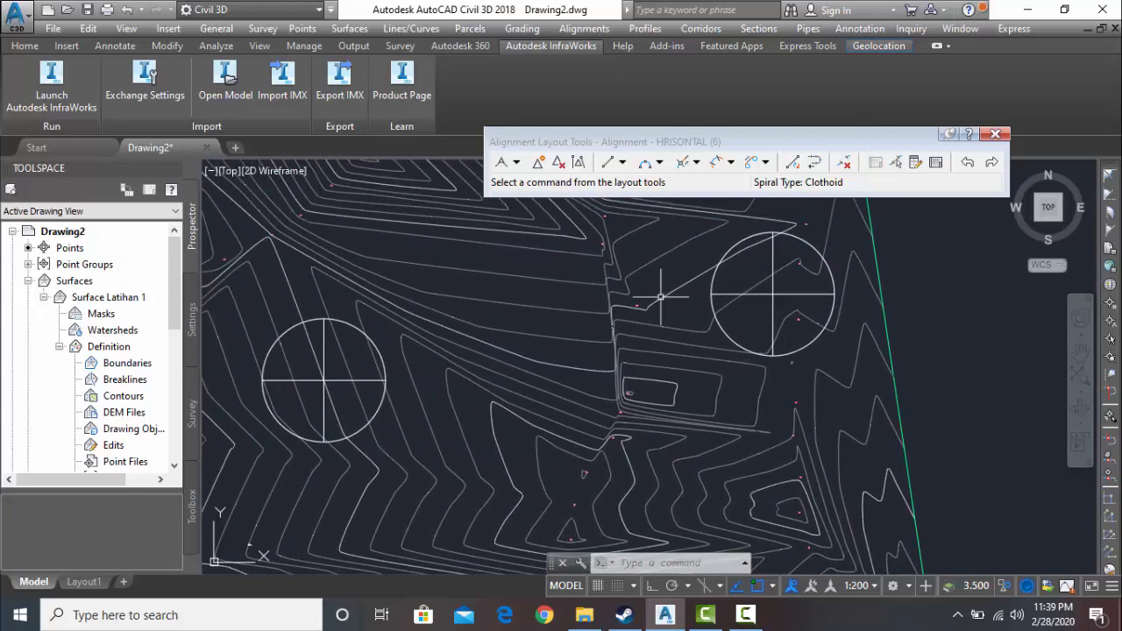
left_click(606, 163)
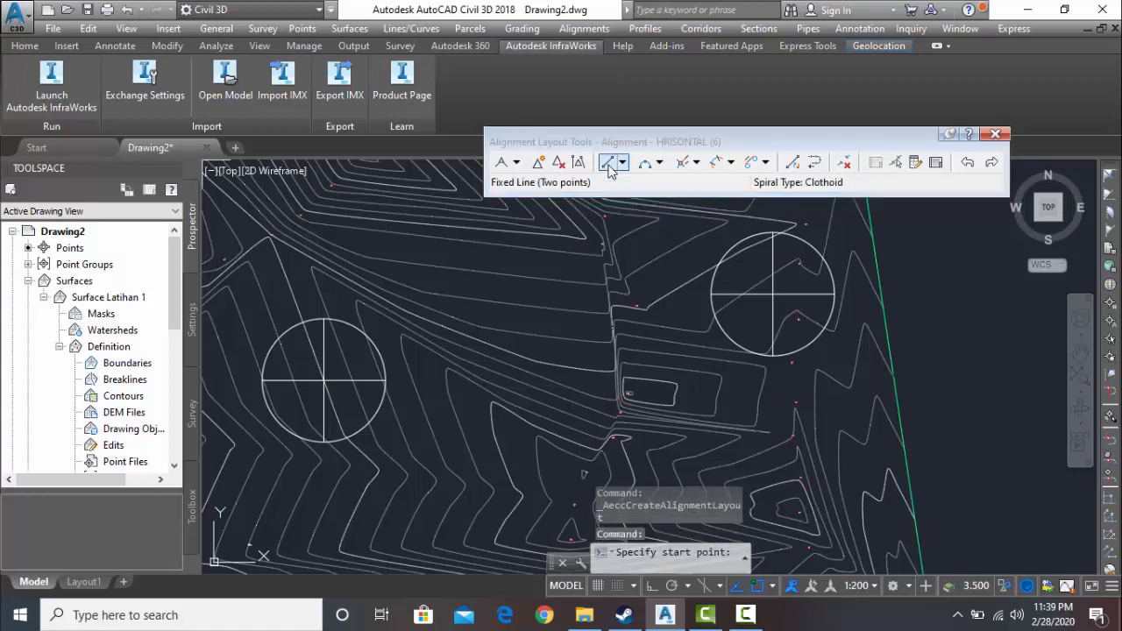
left_click(772, 296)
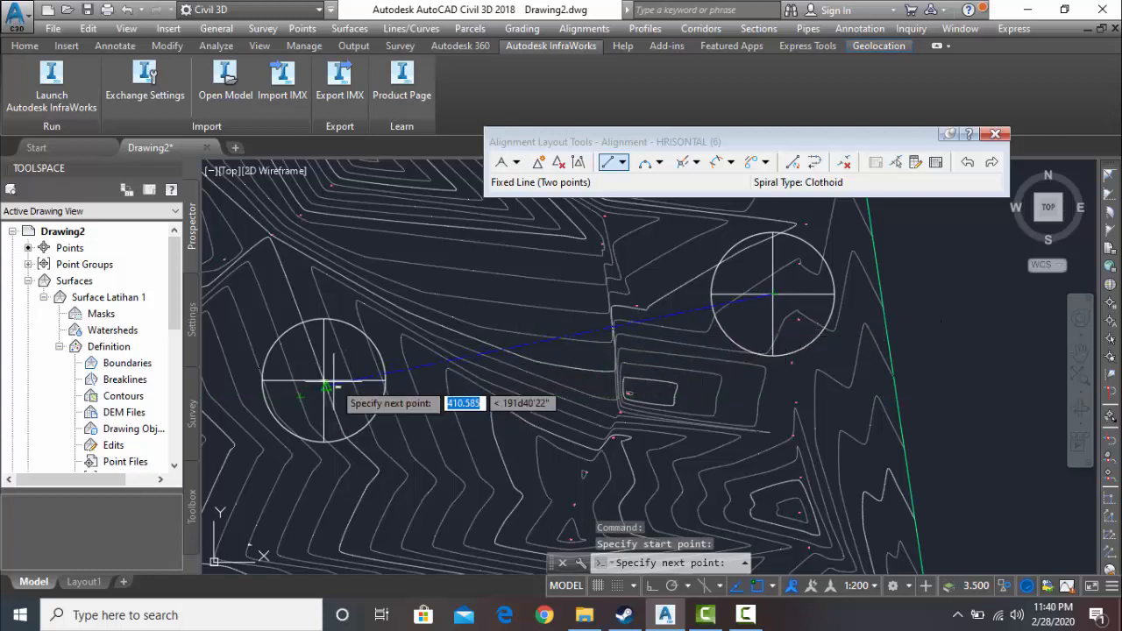
scroll(324, 386, "up", 2)
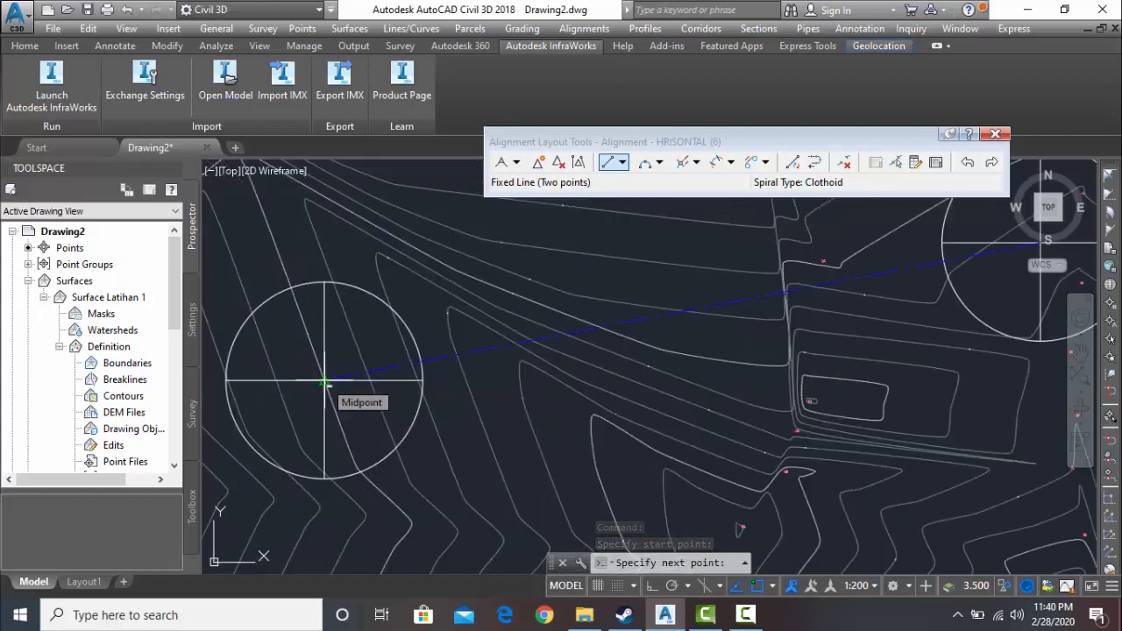
scroll(324, 381, "up", 4)
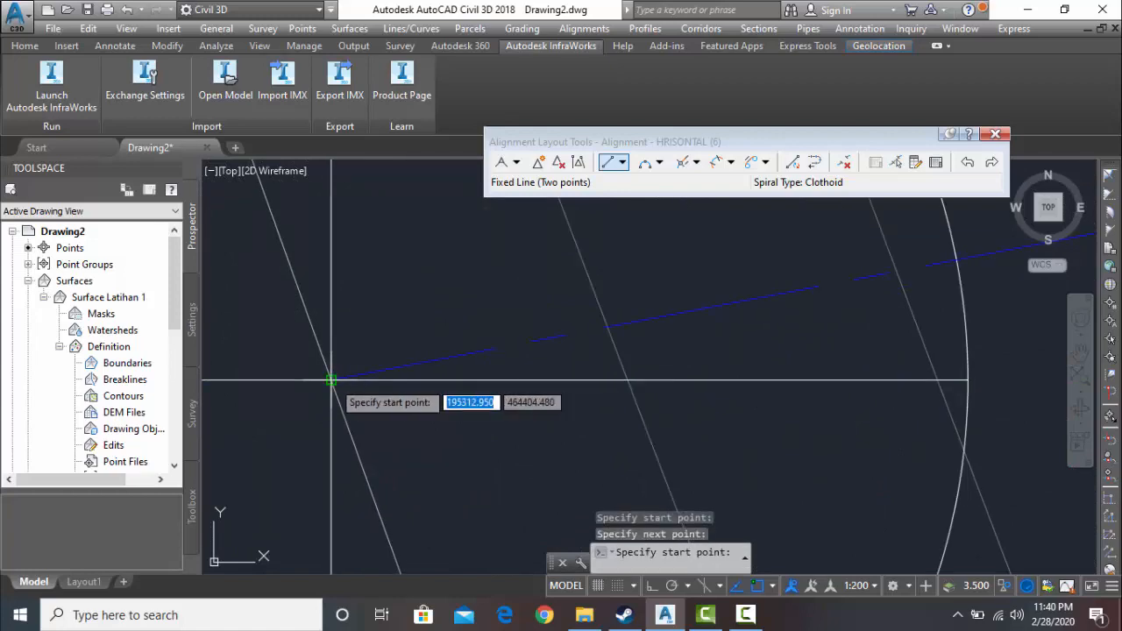
- Try to continue the alignment with a fixed line from the northwestern block's centre to the southwestern block's centre
left_click(331, 380)
scroll(334, 399, "down", 4)
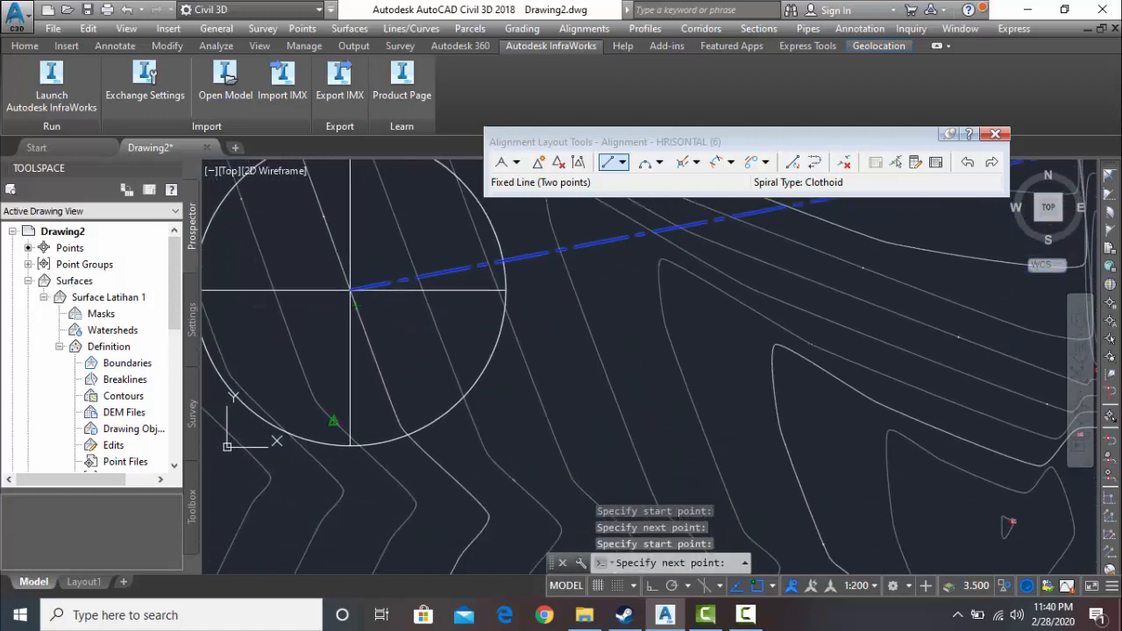
scroll(358, 405, "down", 2)
middle_click_drag(361, 412, 366, 216)
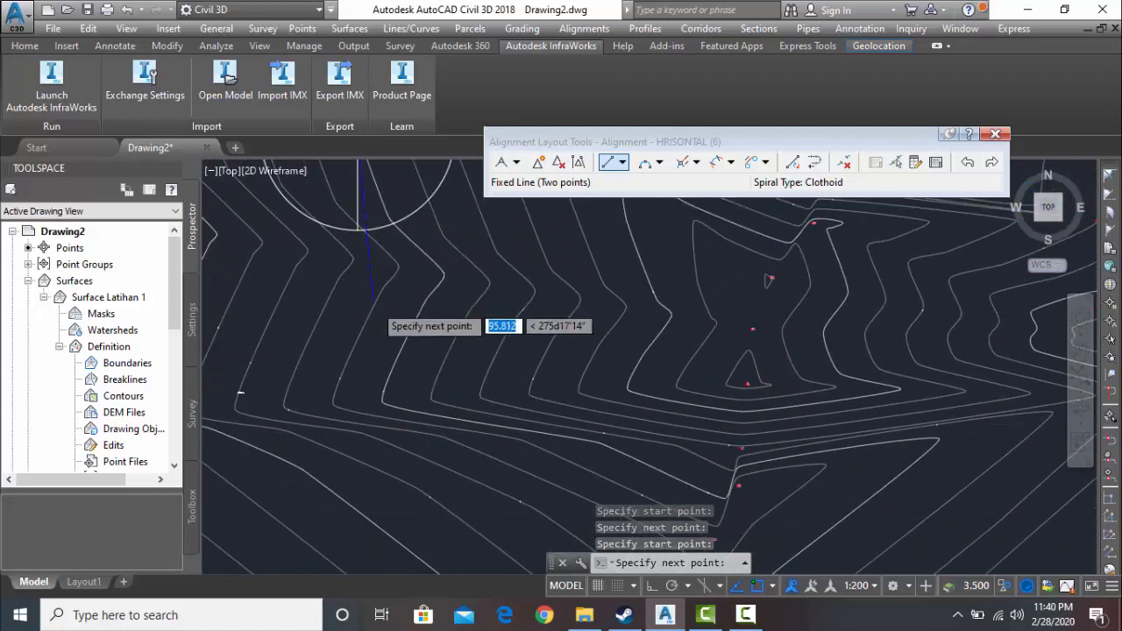
scroll(376, 313, "down", 4)
middle_click_drag(379, 332, 411, 271)
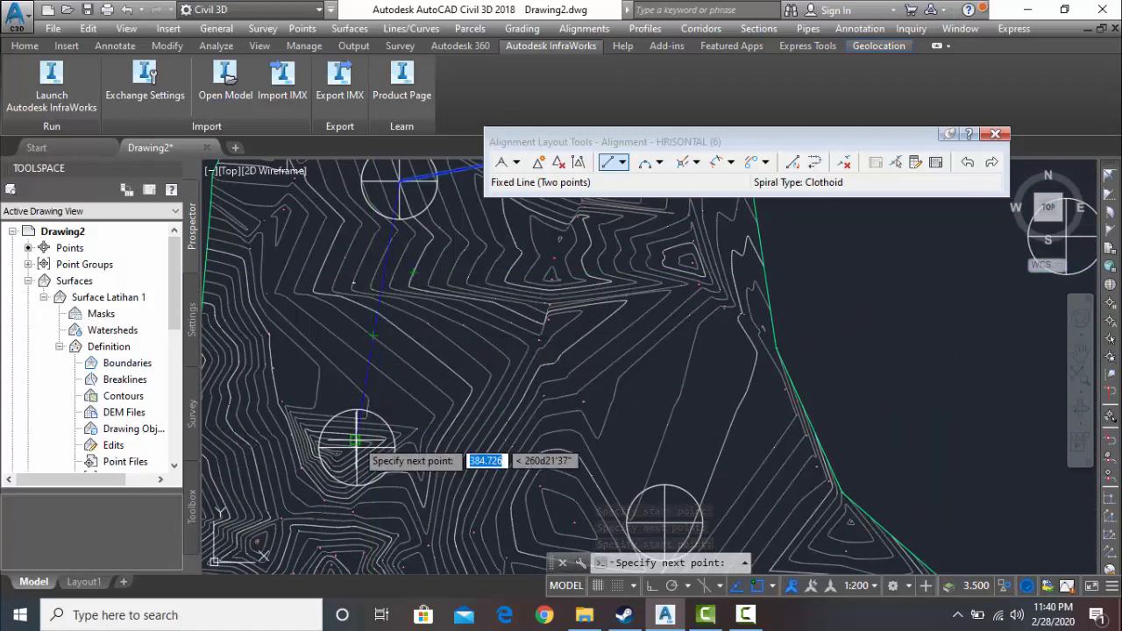
scroll(355, 445, "up", 4)
scroll(356, 460, "up", 6)
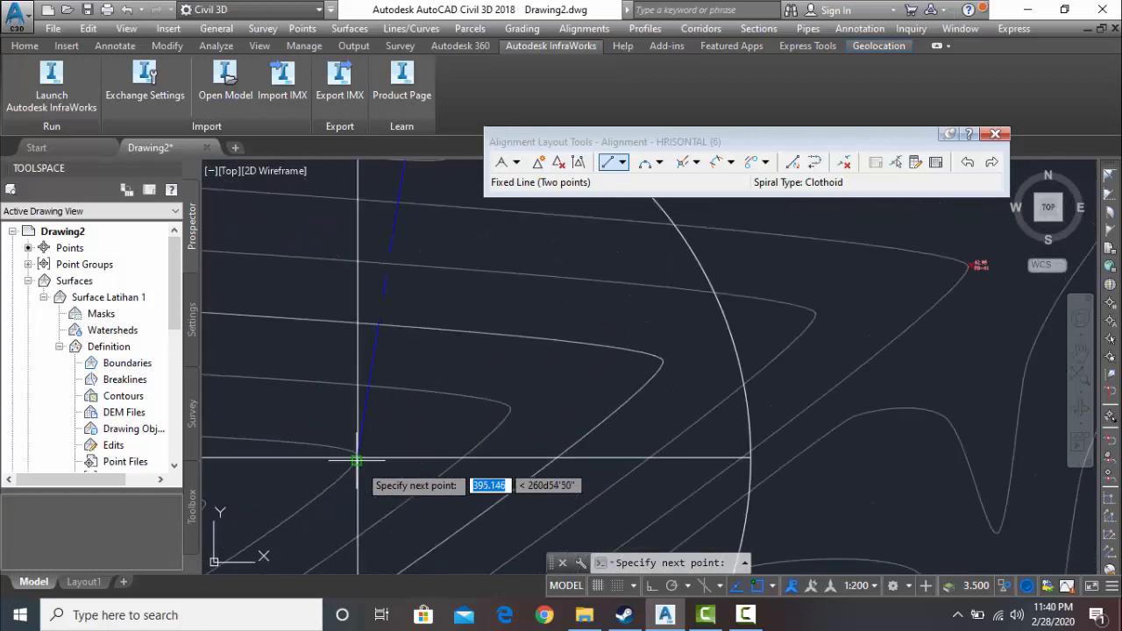
left_click(356, 460)
- Abandon the line started at the southwestern block and undo the fixed lines drawn between the blocks
left_click(356, 460)
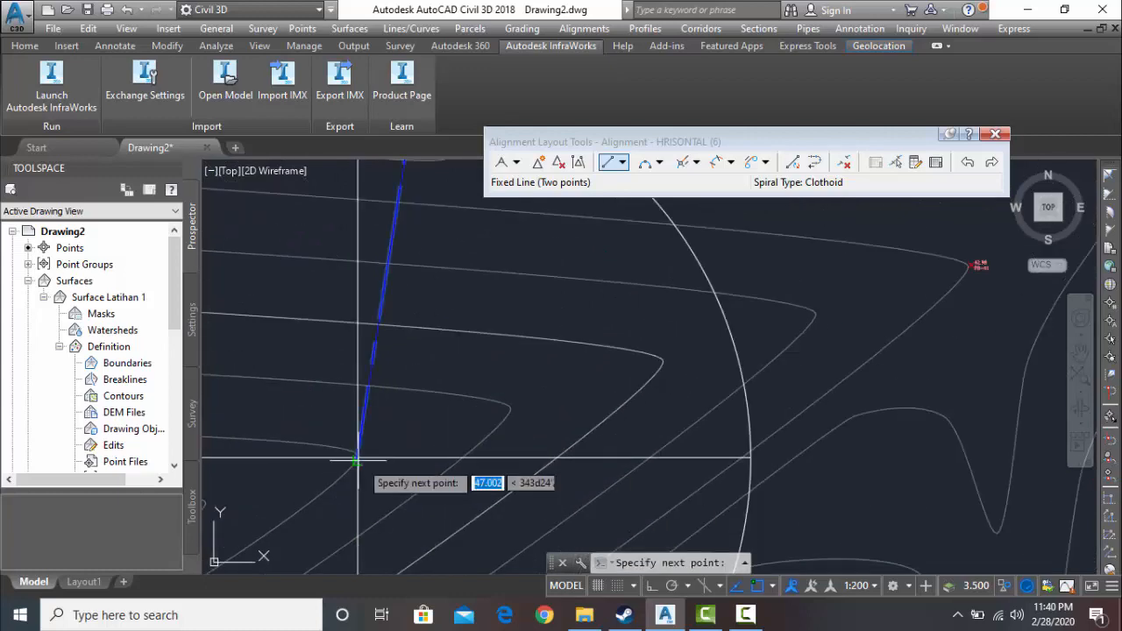
scroll(443, 478, "up", 3)
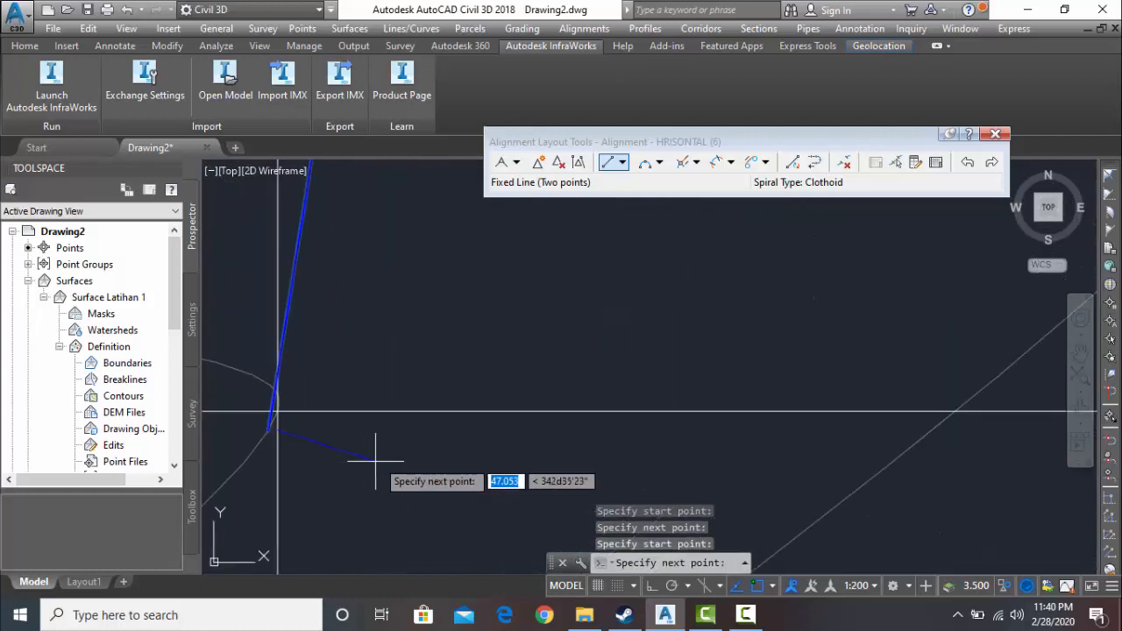
key("ctrl+z")
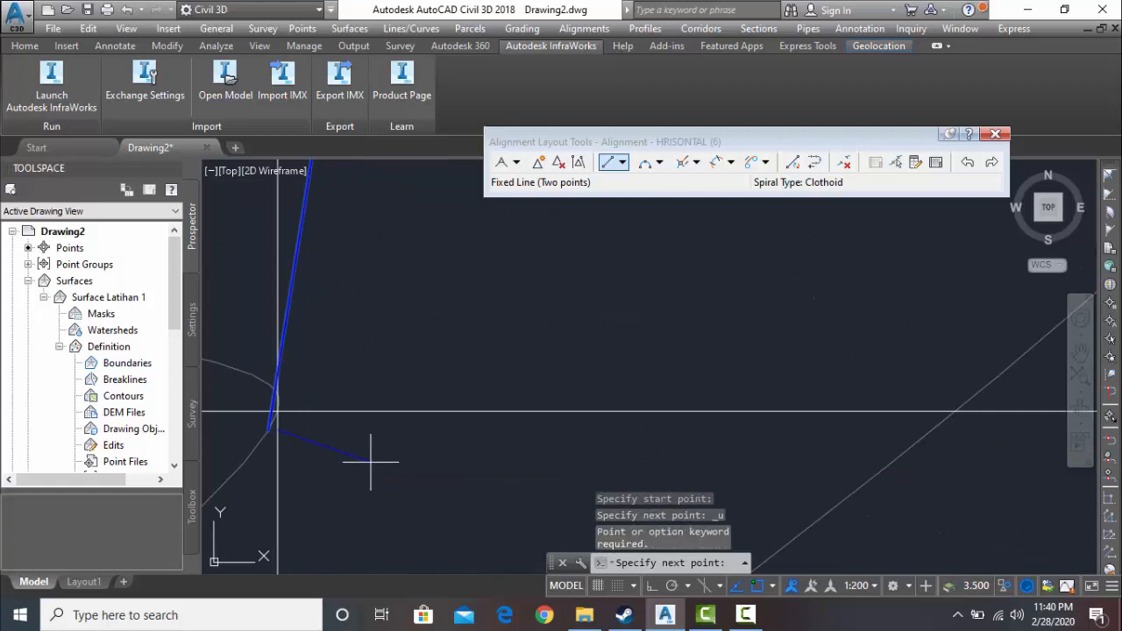
key("Escape")
scroll(370, 460, "down", 5)
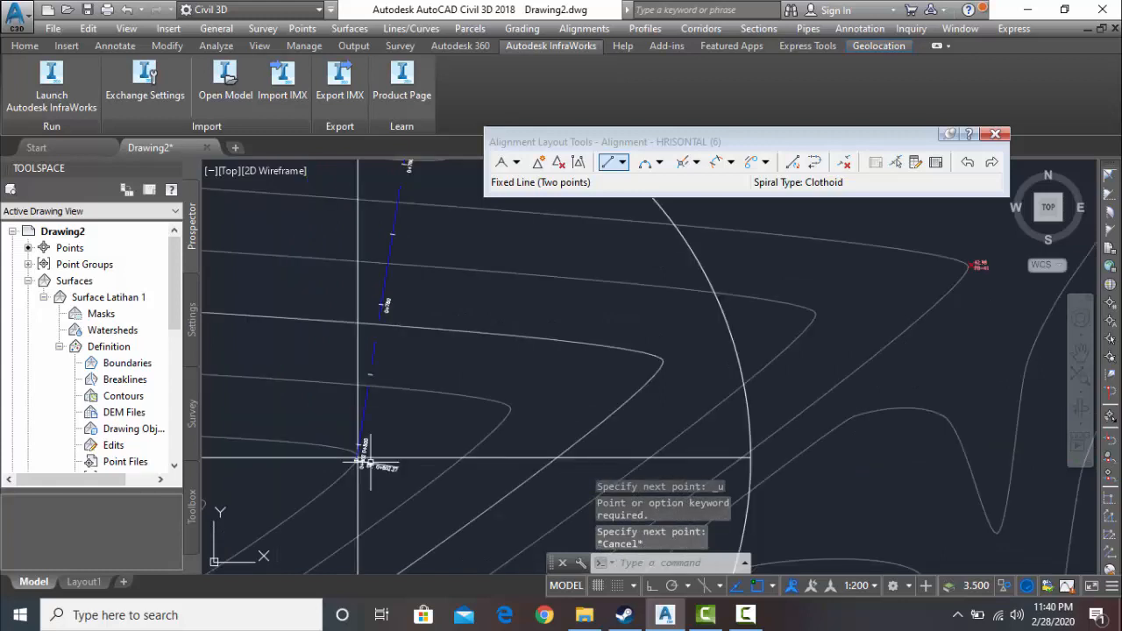
key("ctrl+z")
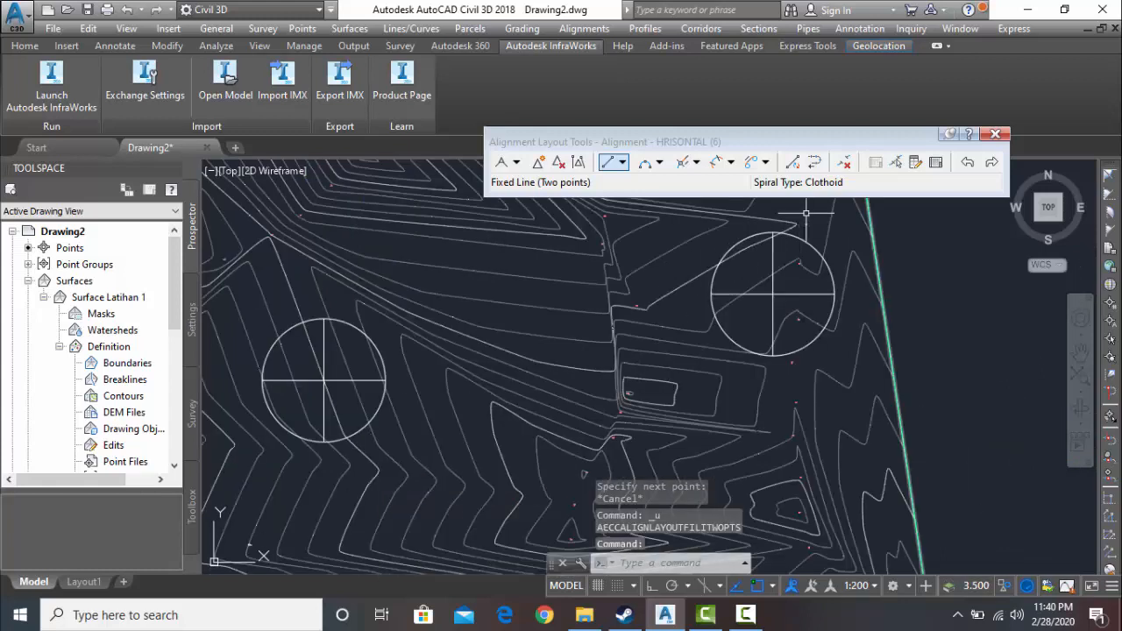
scroll(735, 414, "down", 4)
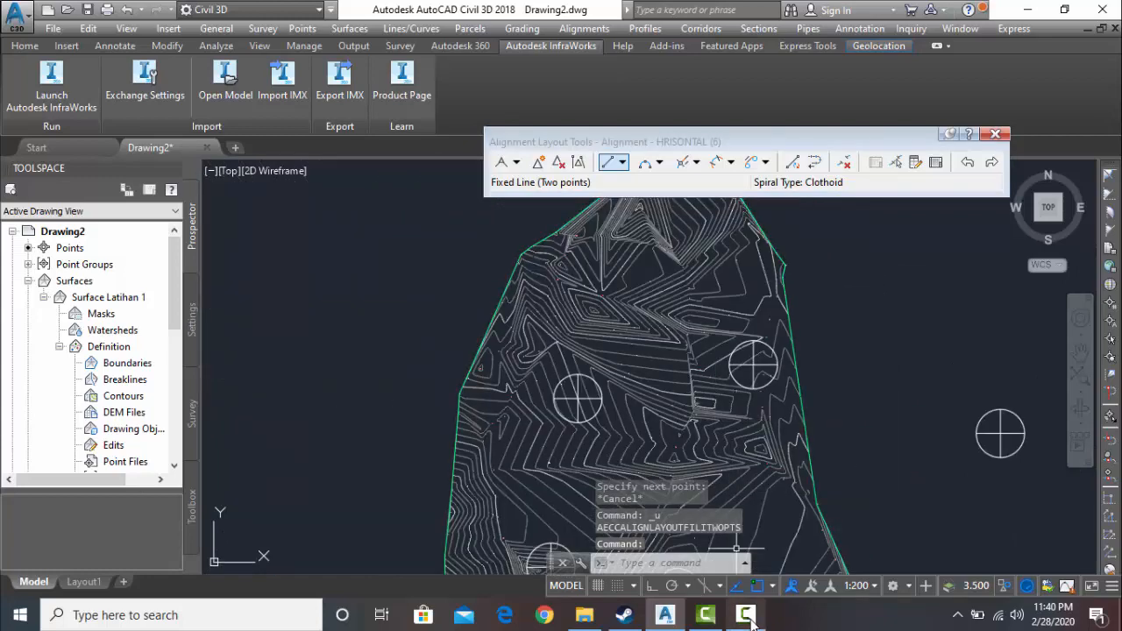
left_click(747, 617)
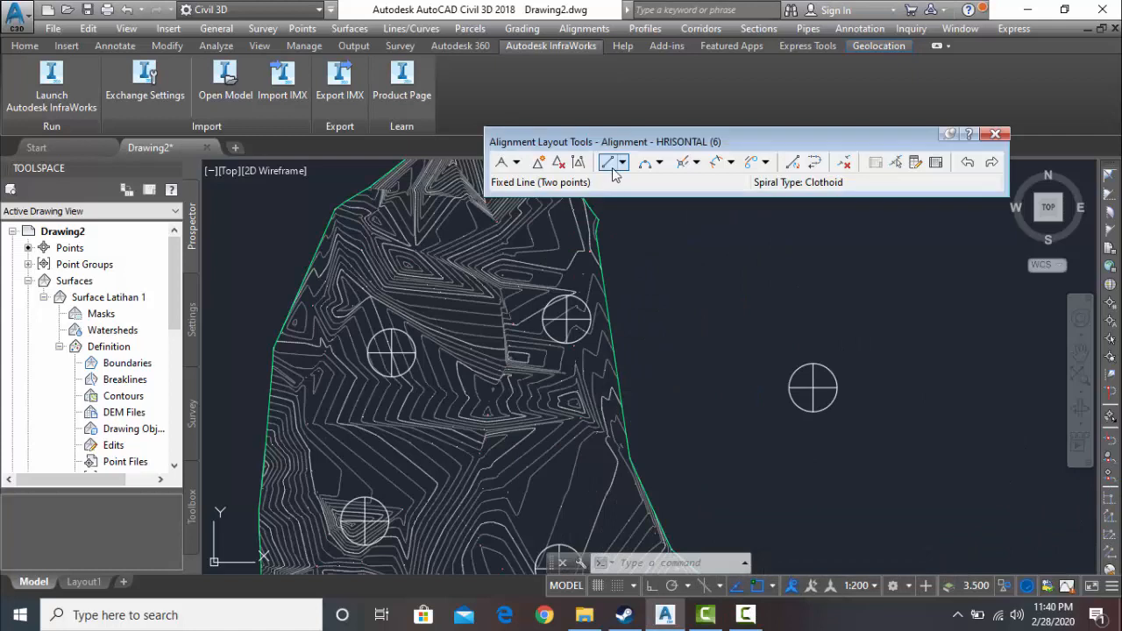
- Draw a two-point fixed line from the centre of the northeastern block on the surface to the northwestern block's centre
left_click(613, 167)
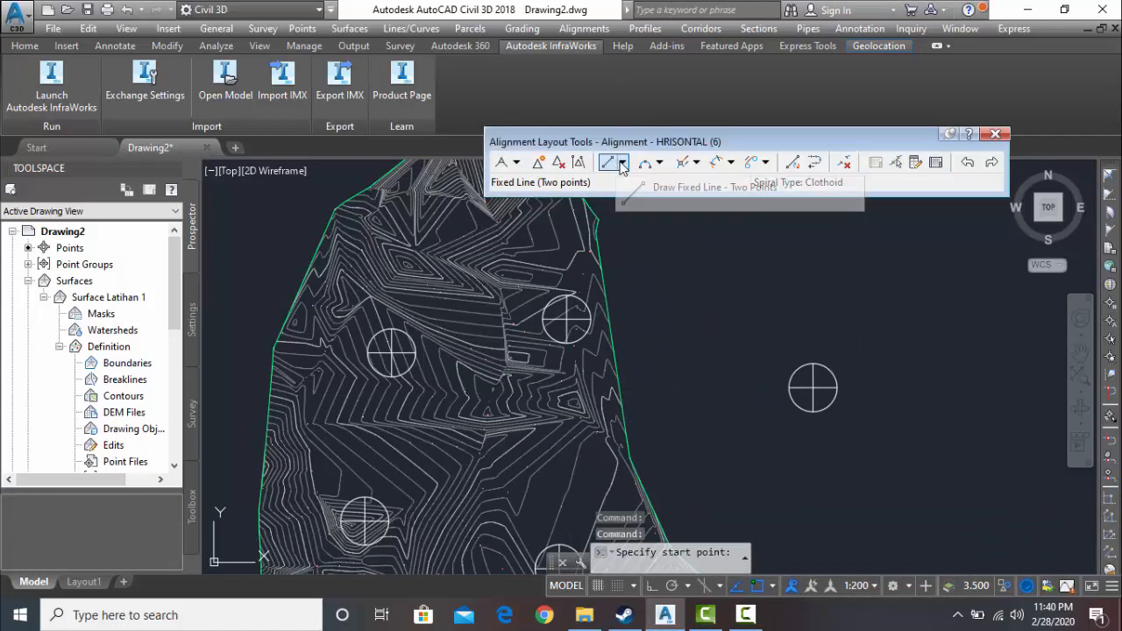
left_click(622, 163)
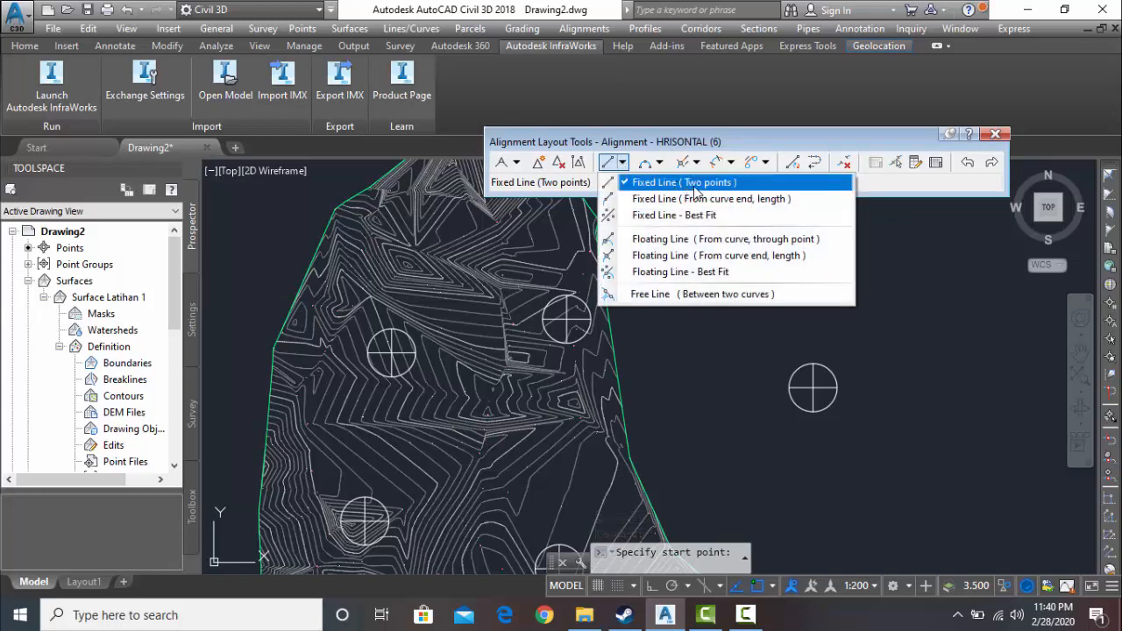
left_click(694, 188)
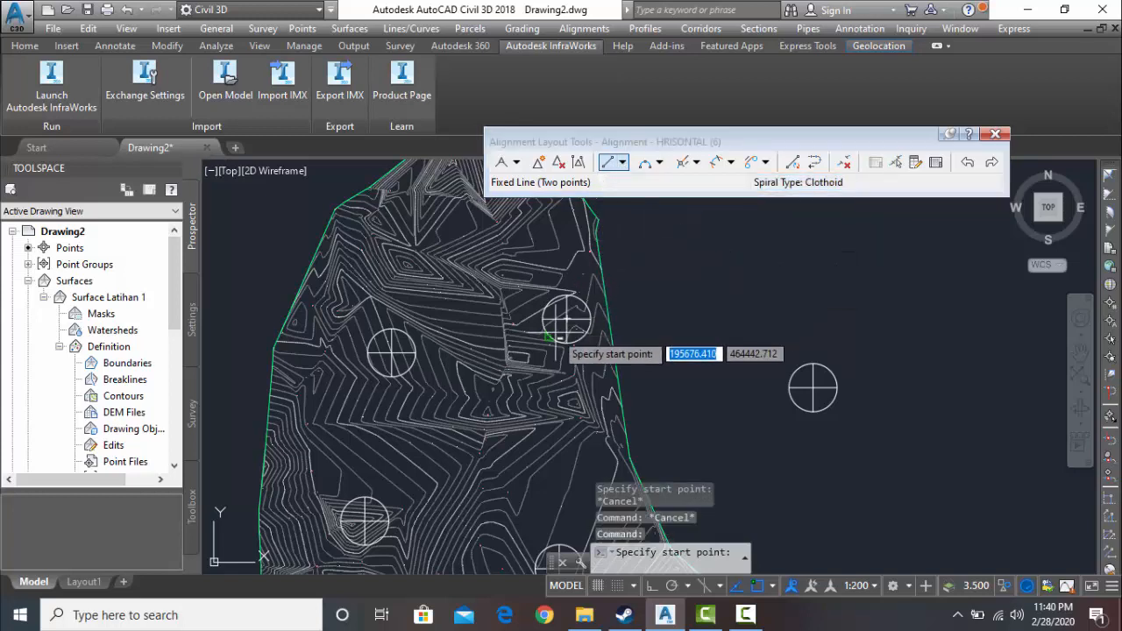
scroll(565, 311, "up", 5)
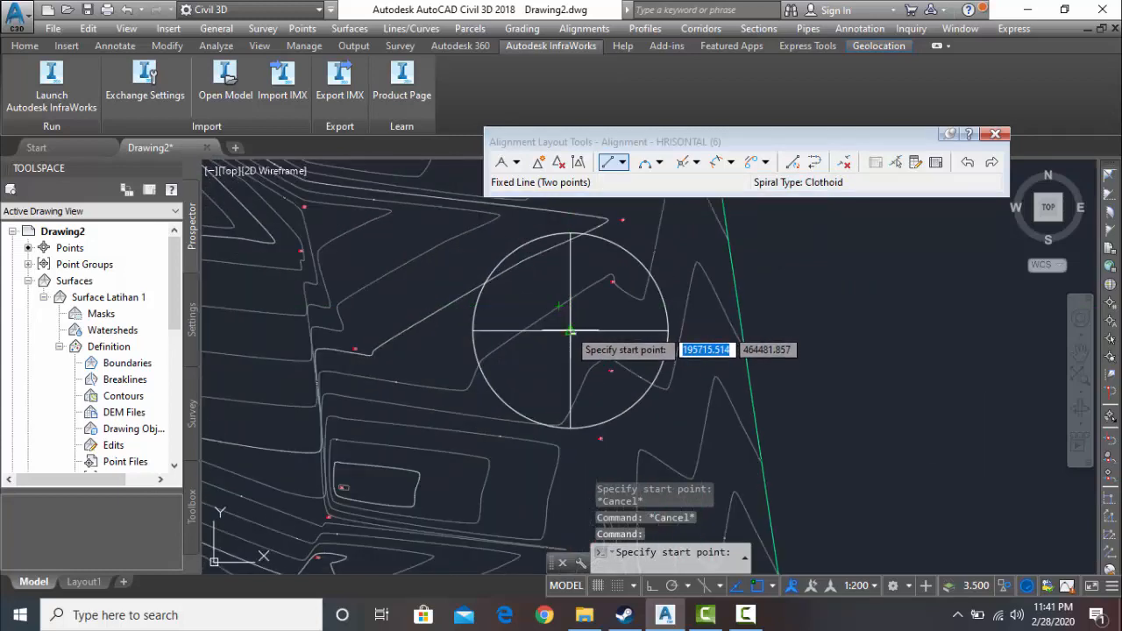
left_click(570, 331)
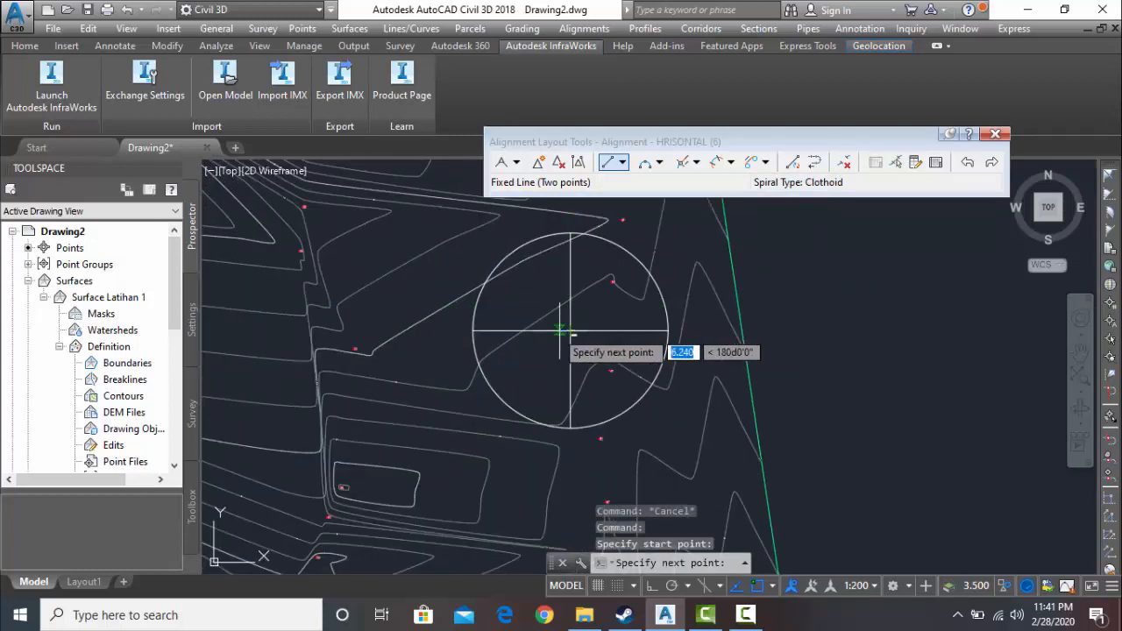
scroll(459, 356, "down", 2)
middle_click_drag(459, 356, 730, 292)
scroll(347, 365, "up", 4)
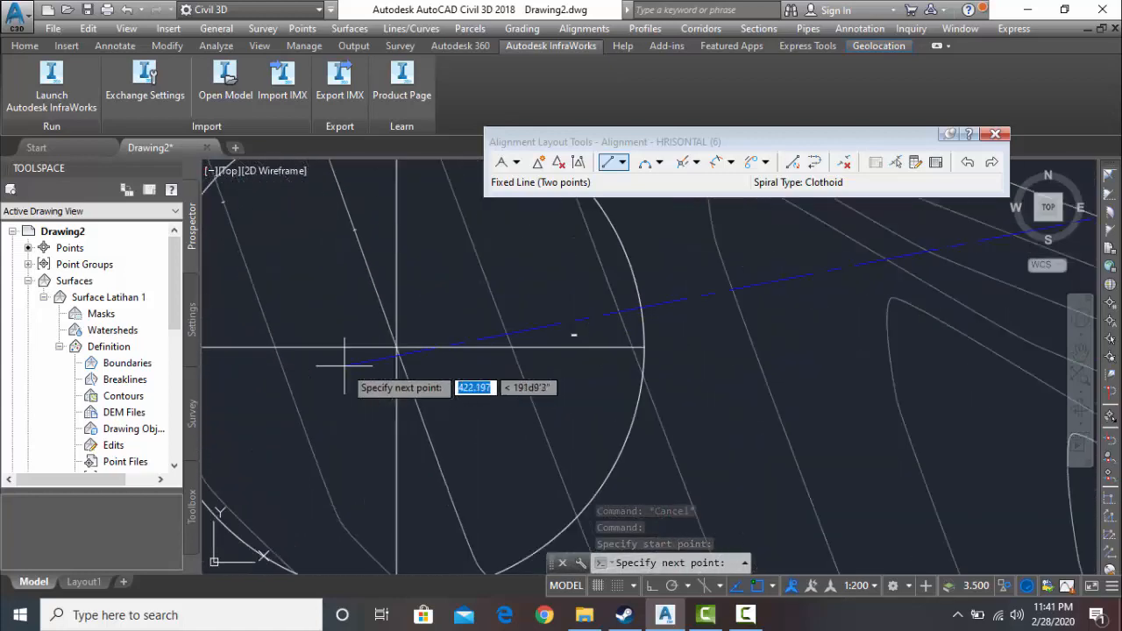
left_click(396, 347)
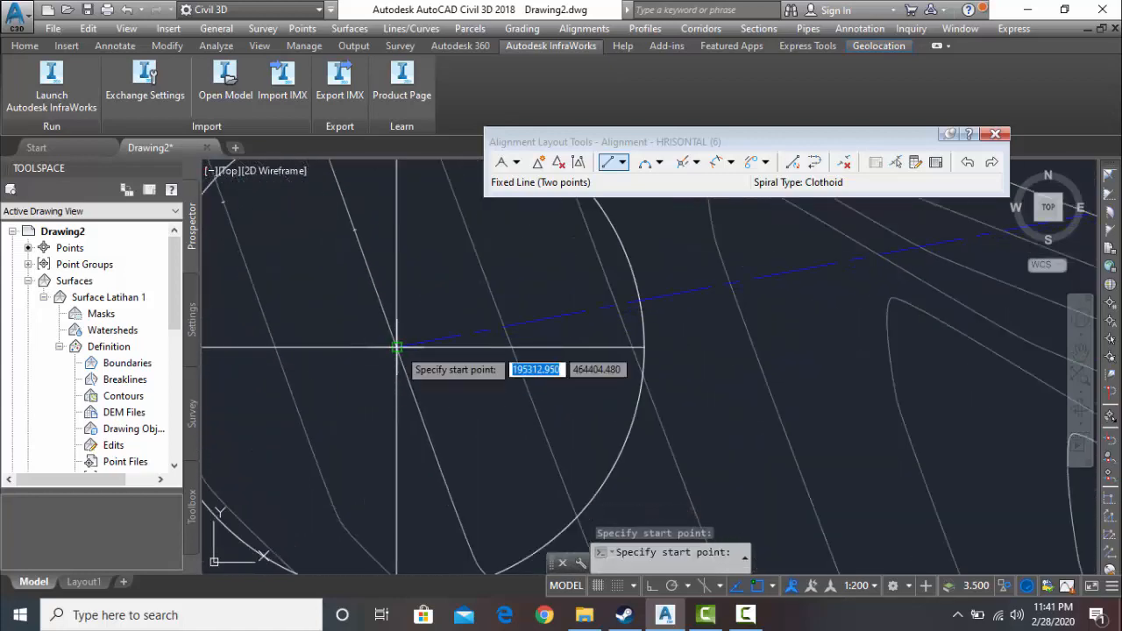
- Draw a second two-point fixed line from the first line's end at the northwestern block to the southwestern block's centre
left_click(396, 347)
scroll(421, 438, "down", 4)
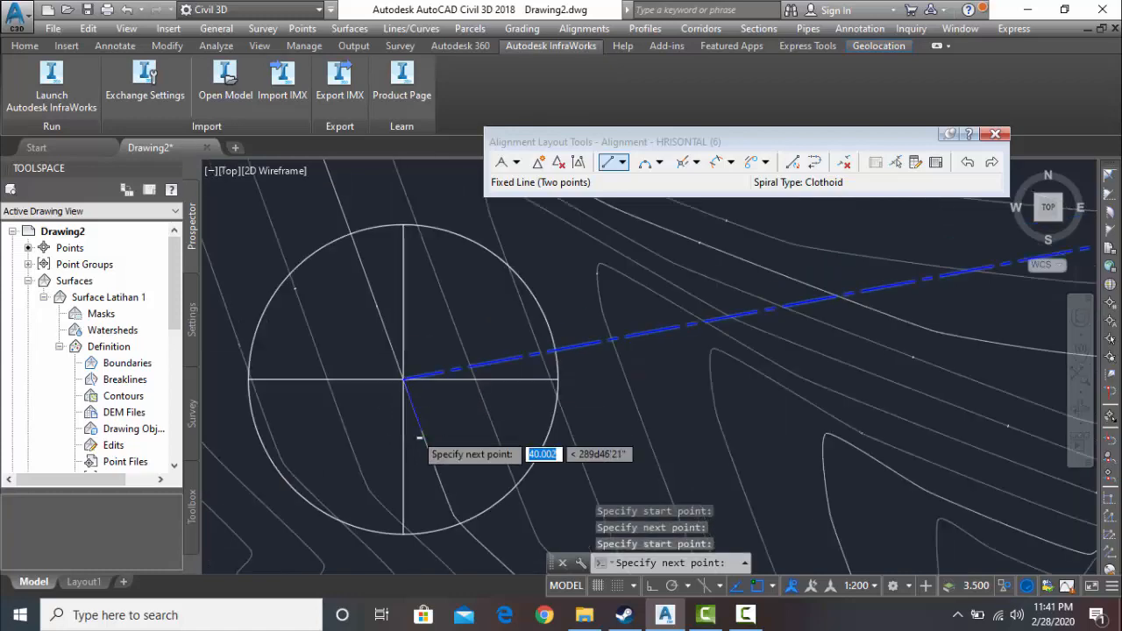
middle_click_drag(423, 434, 405, 297)
middle_click_drag(422, 404, 427, 244)
scroll(382, 457, "up", 4)
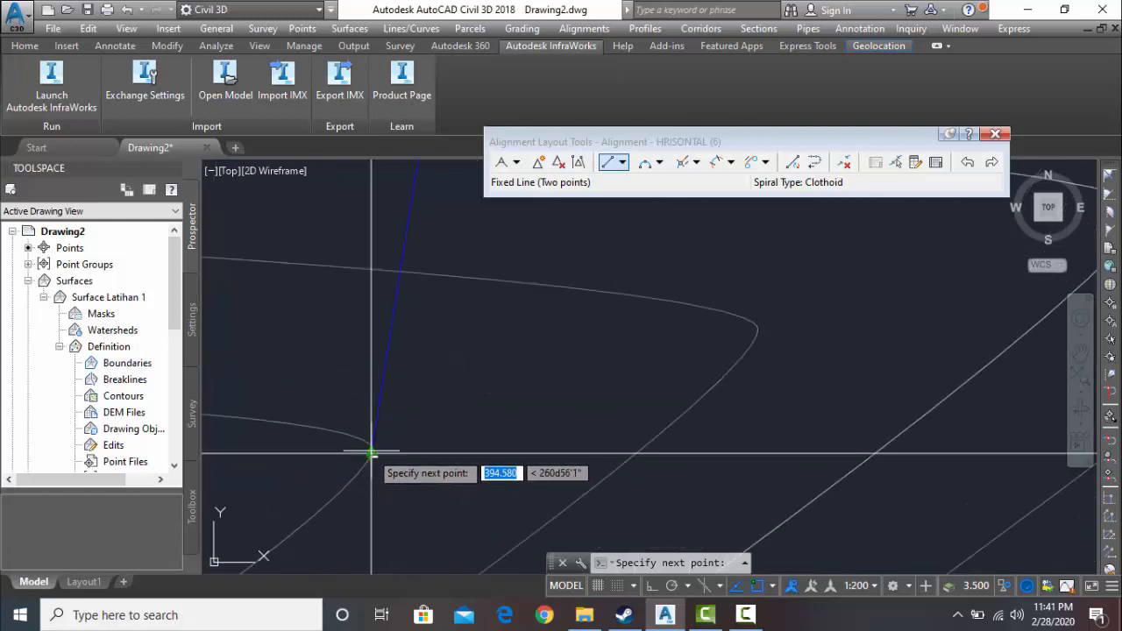
scroll(372, 456, "up", 3)
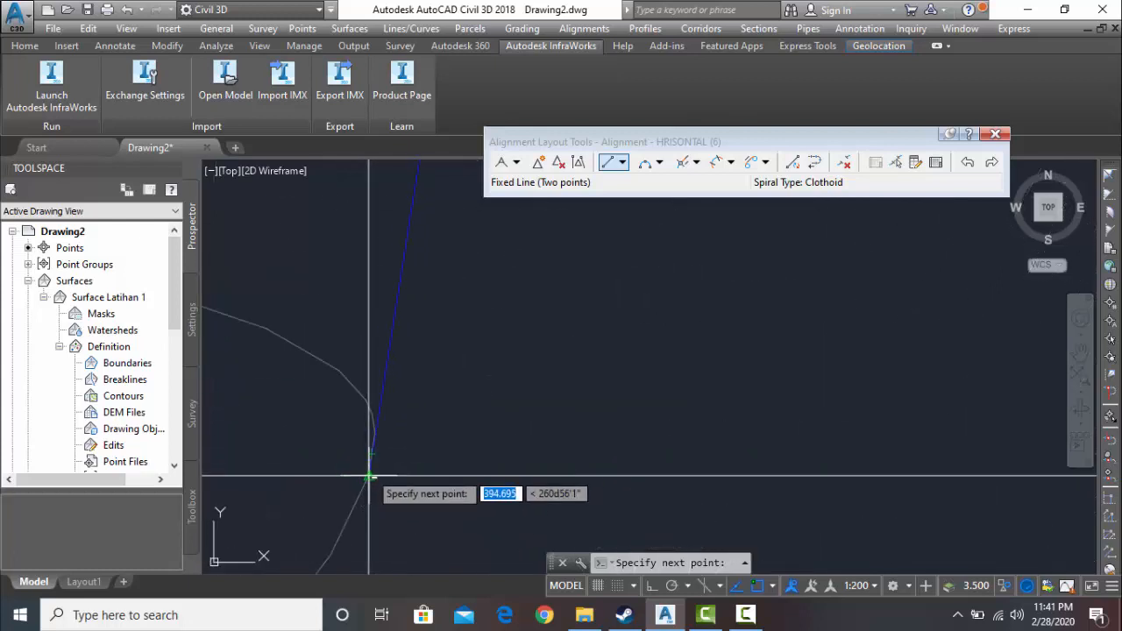
scroll(369, 476, "up", 5)
left_click(363, 523)
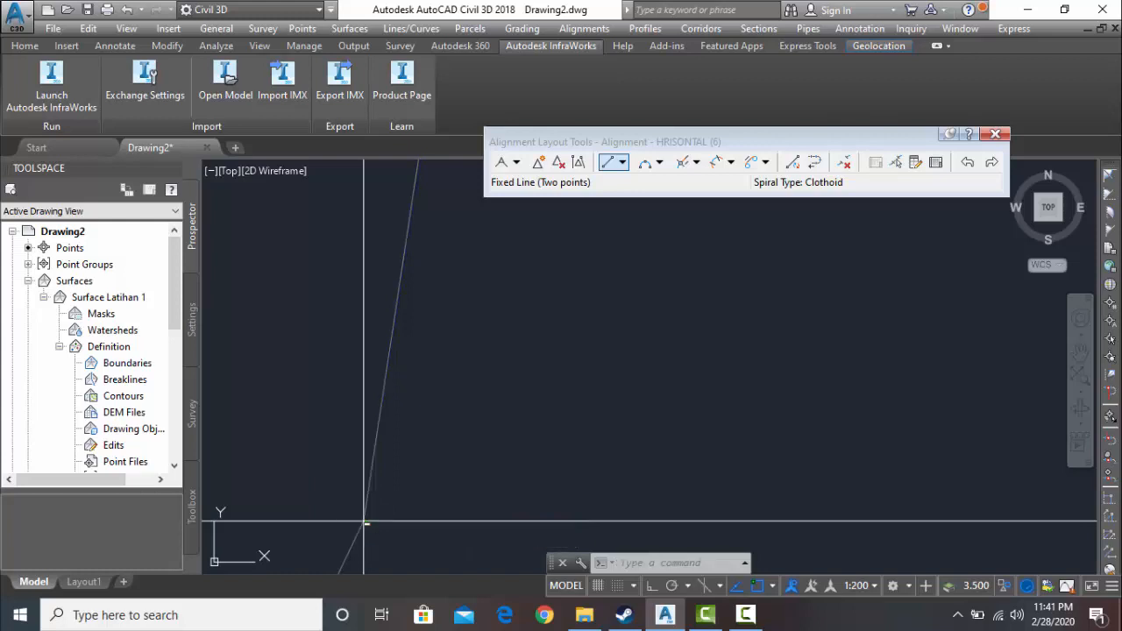
- Draw a third fixed line from the southwestern block's centre to the southeastern block's centre and end the line command
scroll(422, 520, "down", 5)
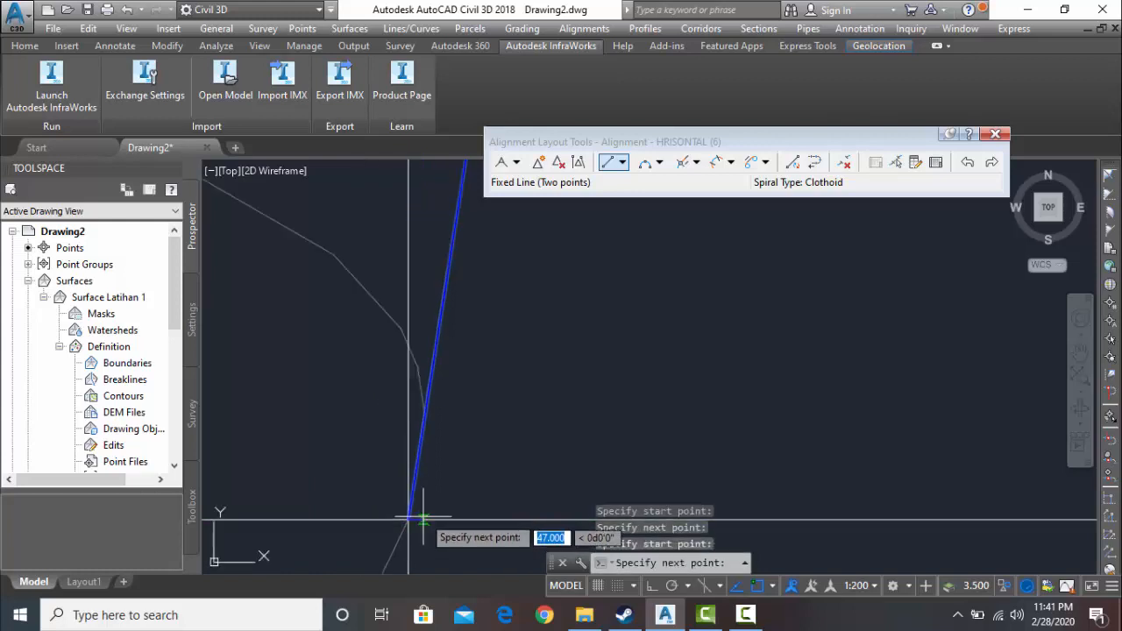
middle_click_drag(422, 520, 371, 380)
scroll(526, 467, "down", 5)
mouse_move(526, 468)
middle_mouse_down()
mouse_move(427, 408)
mouse_move(322, 312)
middle_mouse_up()
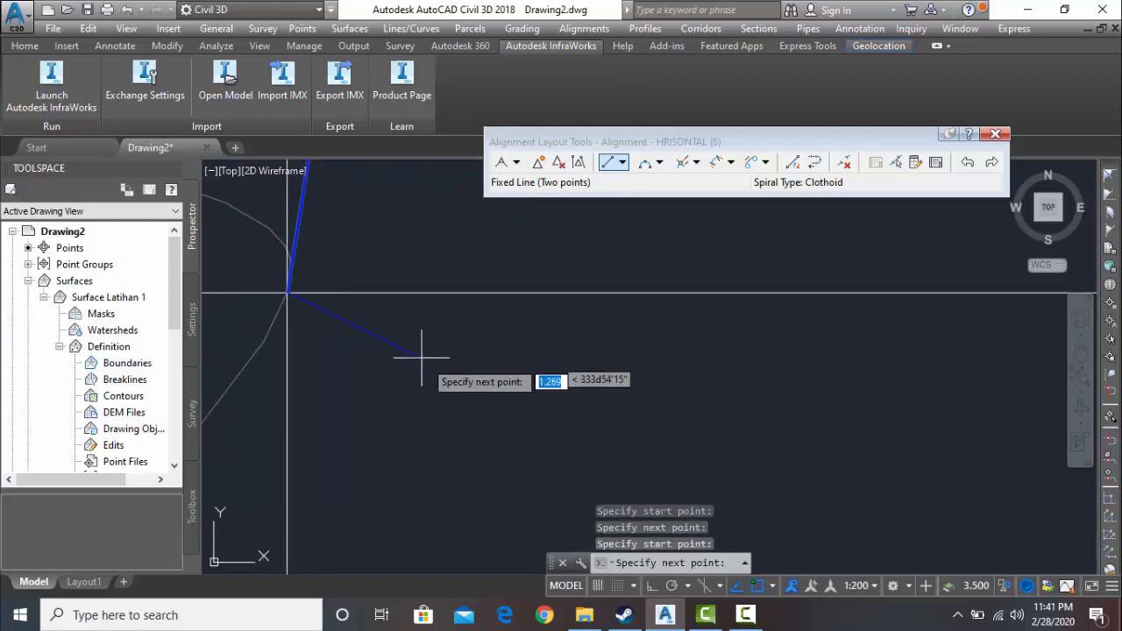
scroll(496, 401, "down", 10)
middle_click_drag(520, 401, 305, 291)
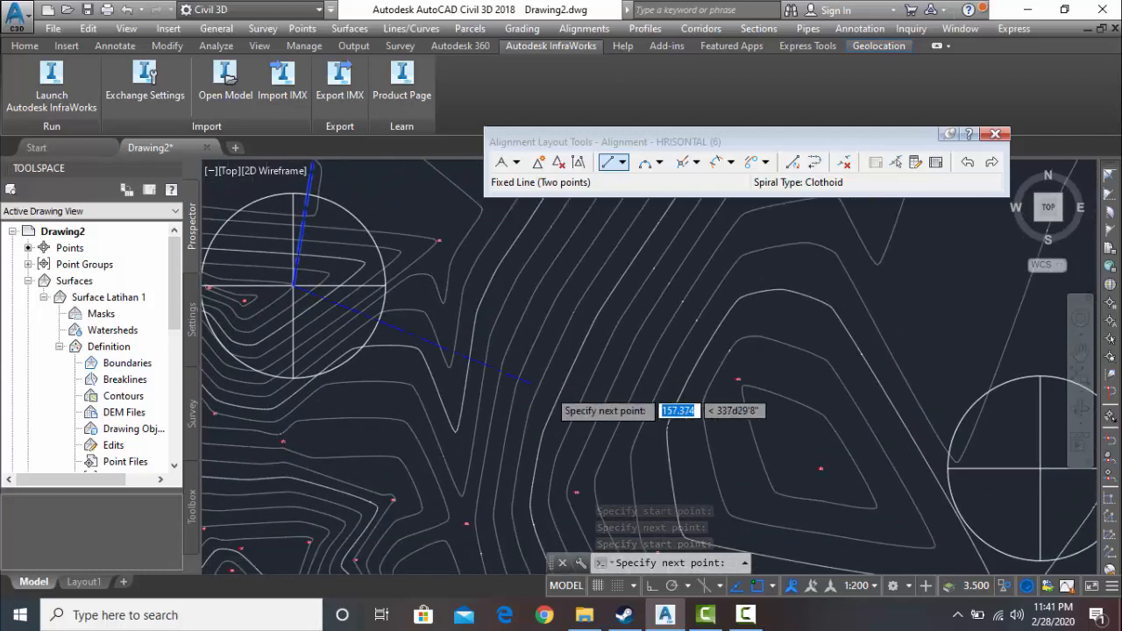
scroll(559, 397, "down", 3)
middle_click_drag(756, 420, 520, 400)
scroll(624, 419, "up", 5)
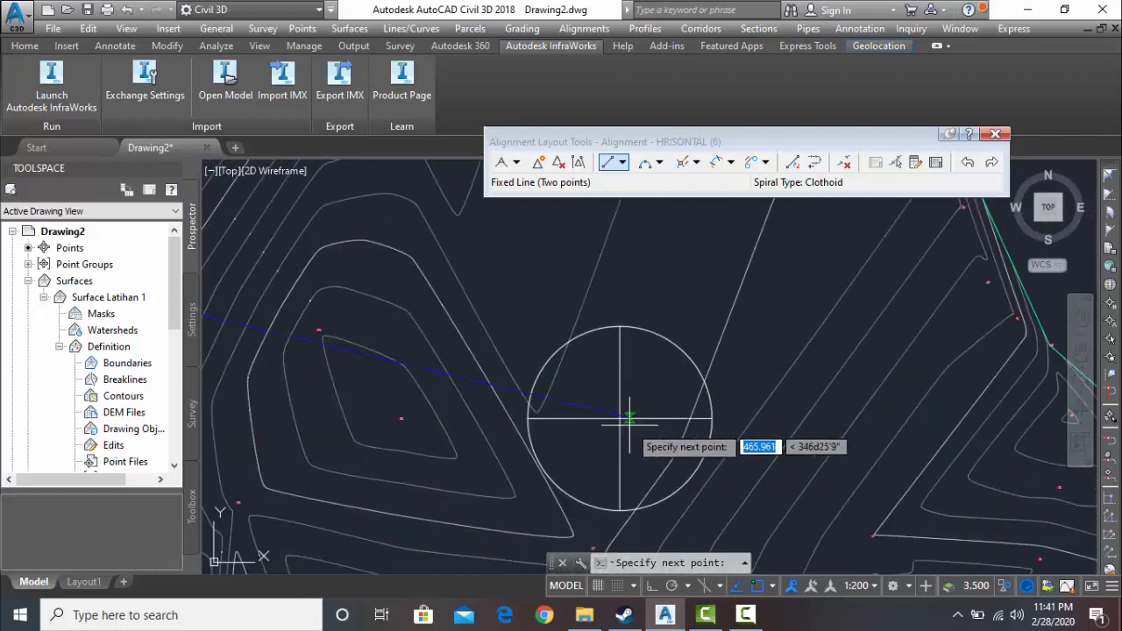
left_click(557, 385)
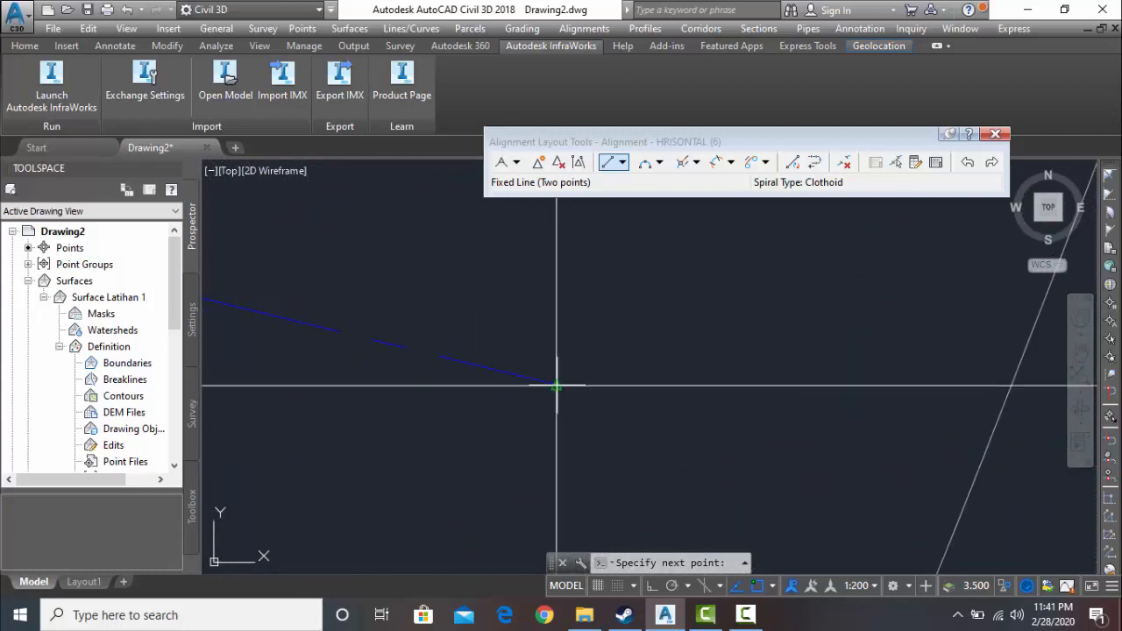
left_click(556, 385)
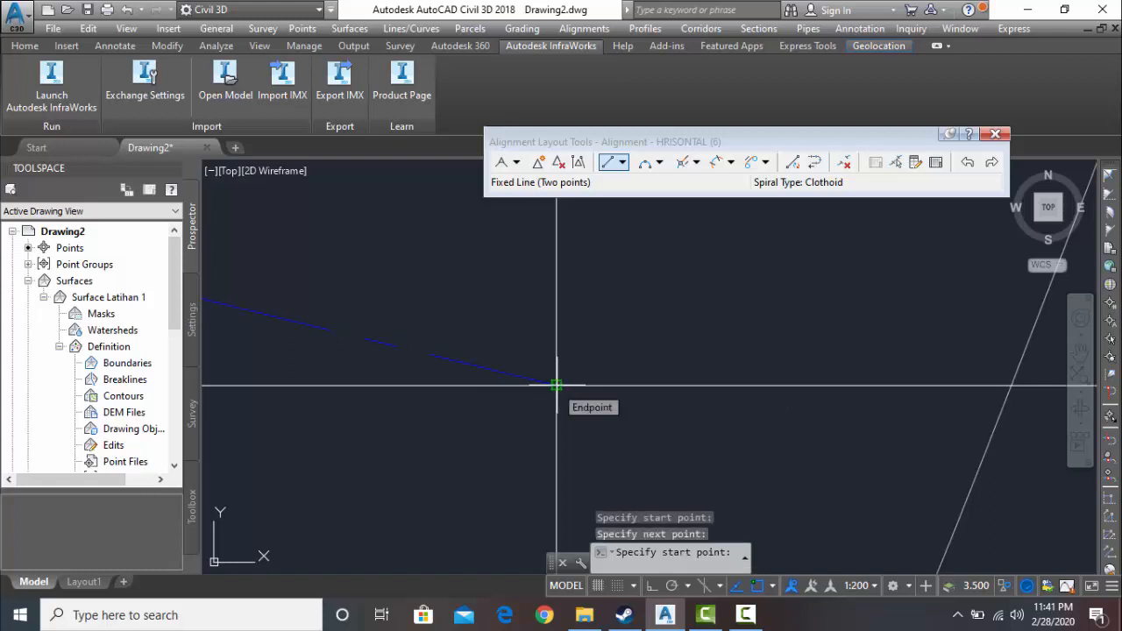
key("Return")
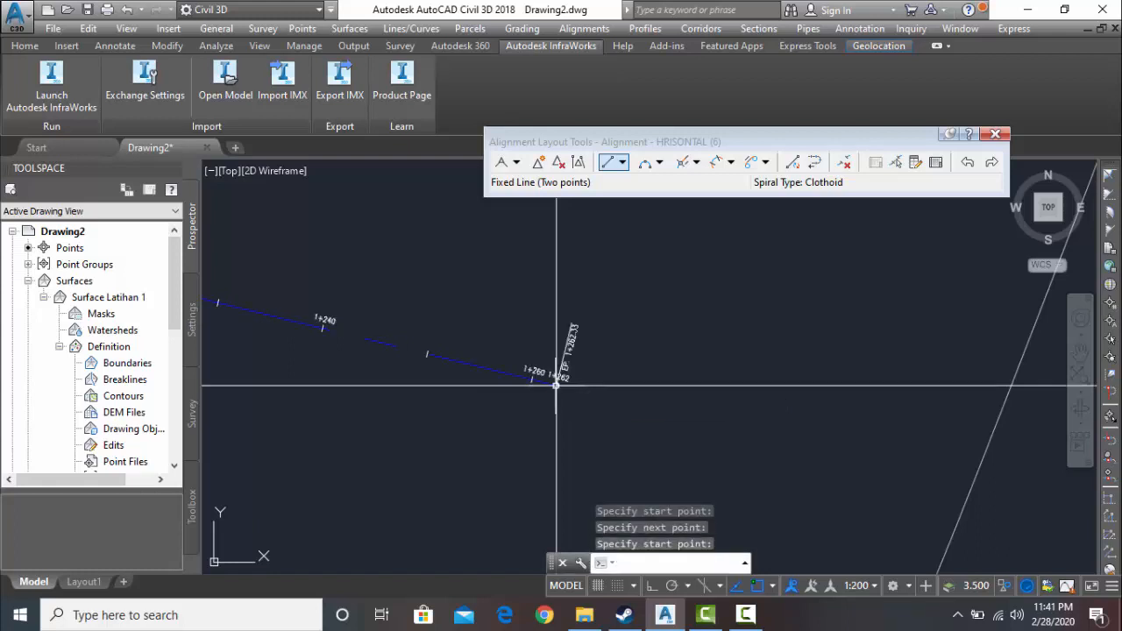
- Inspect the drawn alignment and its station labels from the southeastern block back towards the northern blocks
scroll(557, 386, "down", 5)
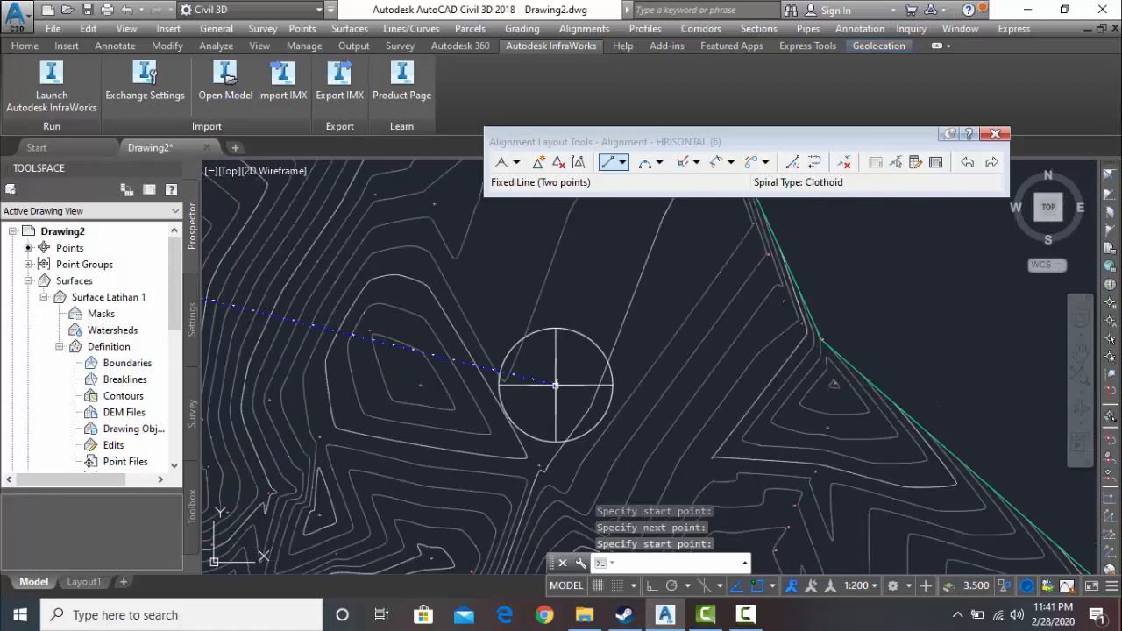
middle_click_drag(556, 386, 712, 402)
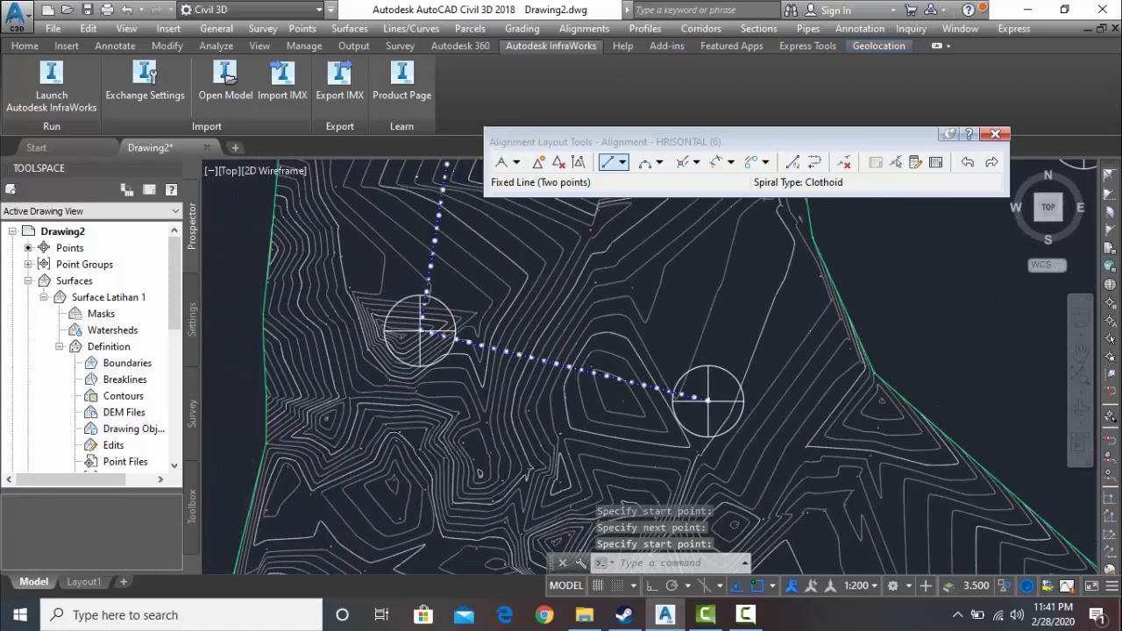
scroll(545, 368, "up", 6)
scroll(598, 337, "down", 6)
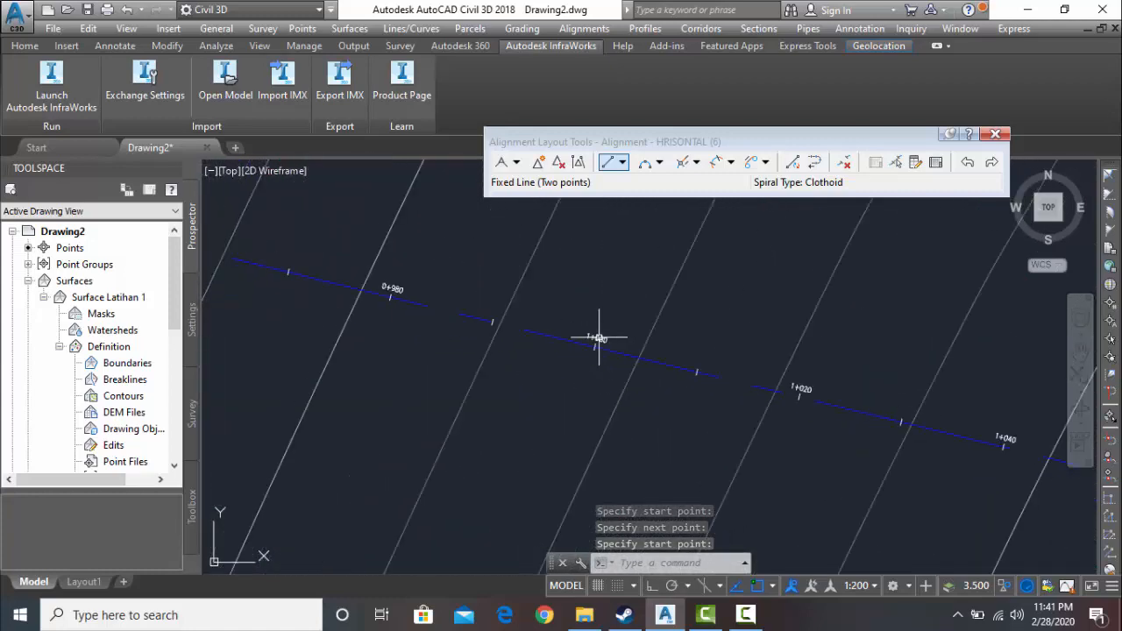
middle_click_drag(398, 313, 727, 408)
scroll(531, 343, "up", 4)
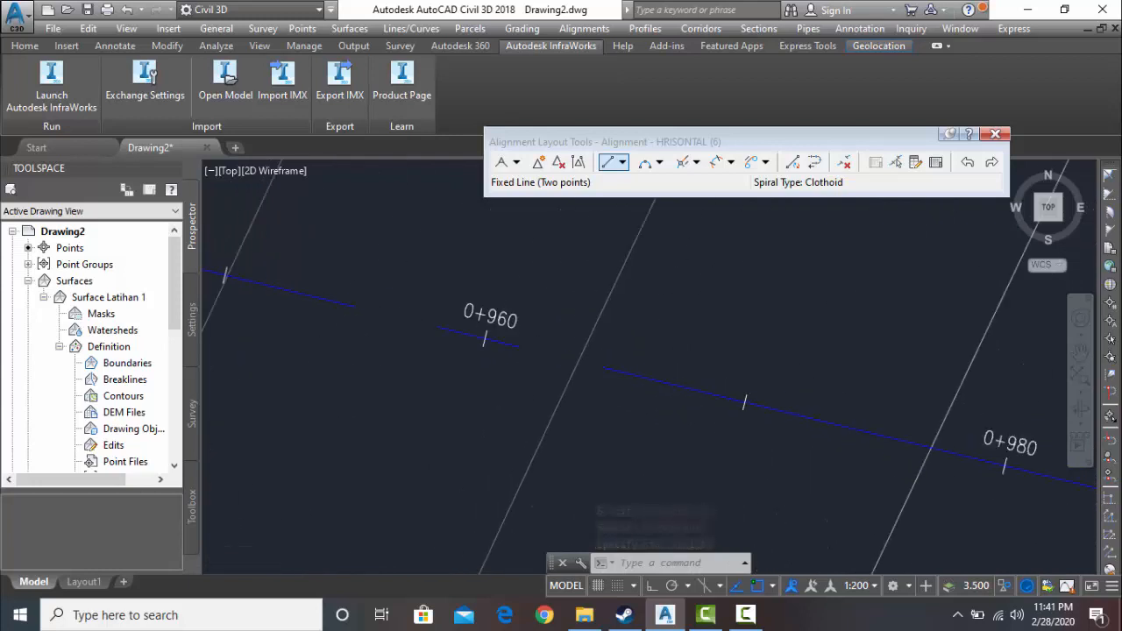
scroll(533, 338, "down", 2)
mouse_move(456, 372)
middle_mouse_down()
mouse_move(563, 409)
mouse_move(824, 458)
middle_mouse_up()
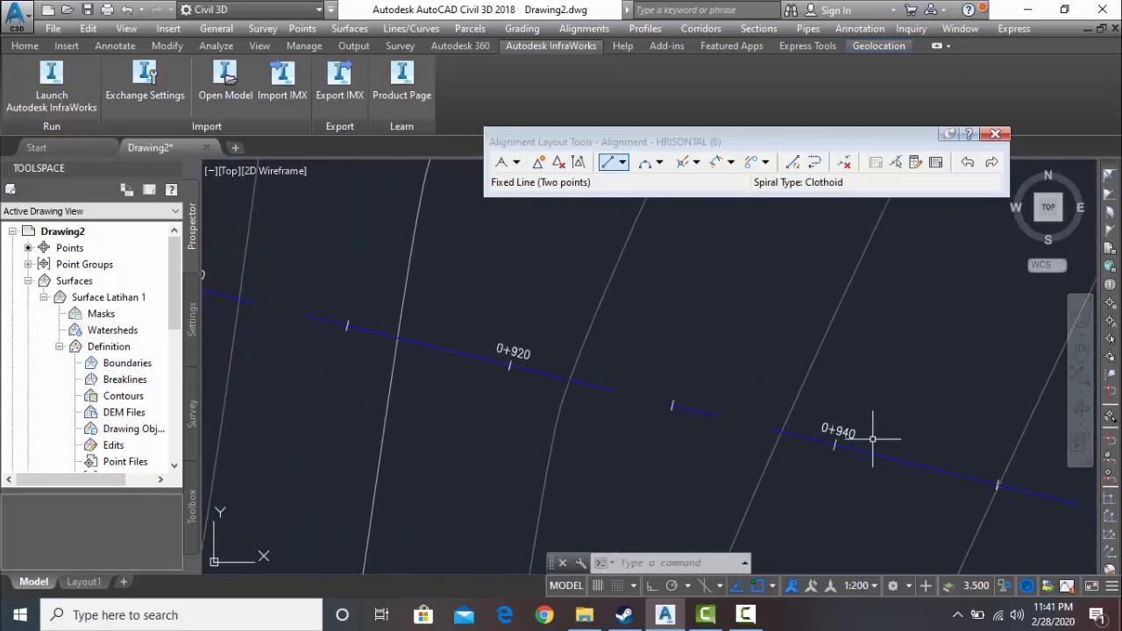
scroll(492, 378, "down", 2)
middle_click_drag(491, 379, 903, 470)
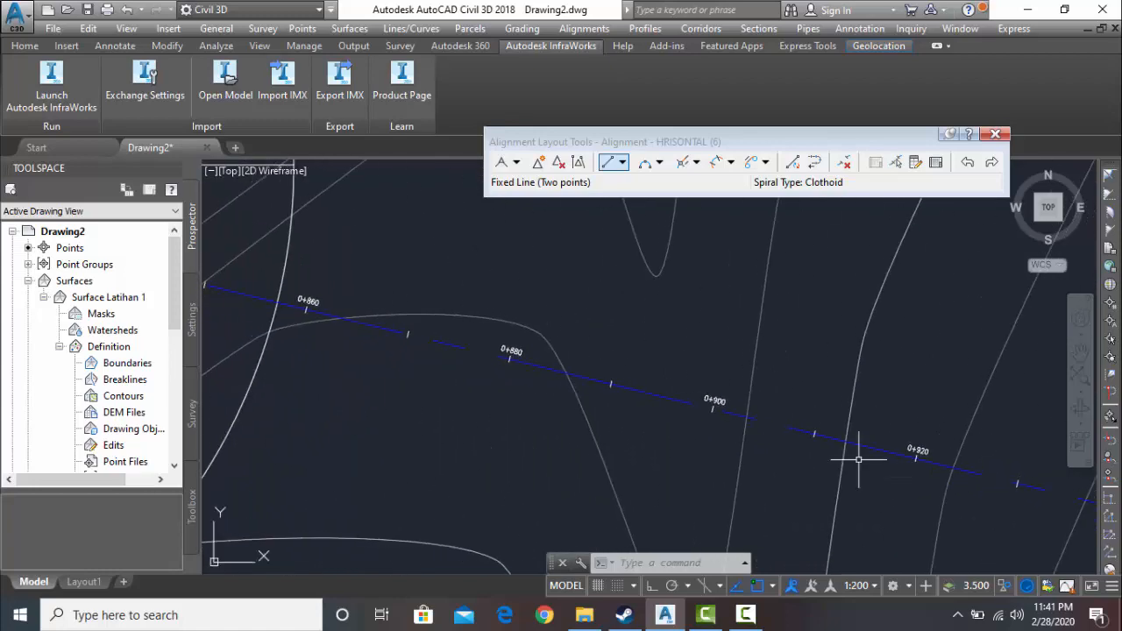
scroll(442, 352, "down", 4)
middle_click_drag(468, 368, 896, 476)
middle_click_drag(650, 312, 501, 494)
middle_click_drag(538, 349, 477, 480)
scroll(477, 480, "down", 6)
middle_click_drag(561, 377, 430, 534)
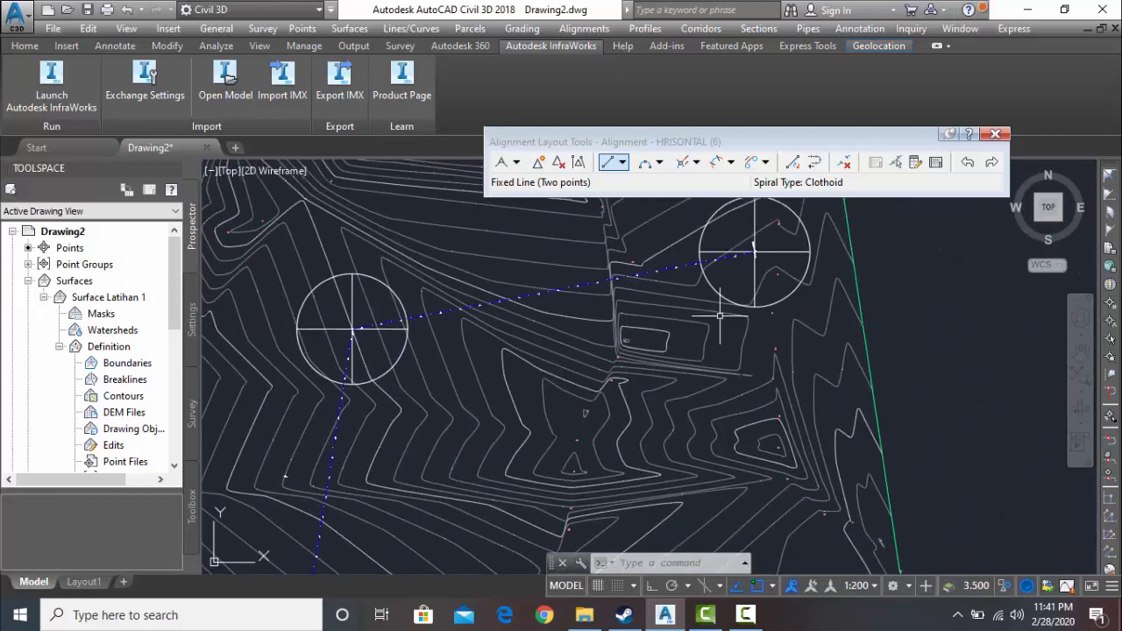
- Inspect the alignment's starting point at the northeastern block and the station labels along the first fixed line
middle_click_drag(753, 304, 619, 413)
scroll(601, 376, "up", 6)
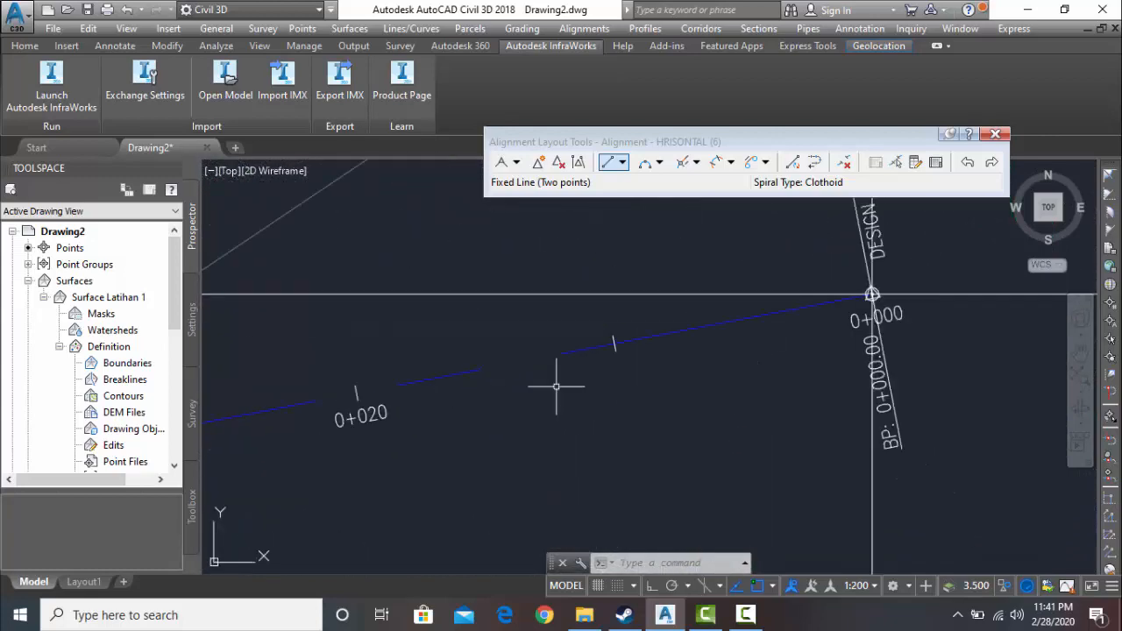
scroll(873, 295, "up", 5)
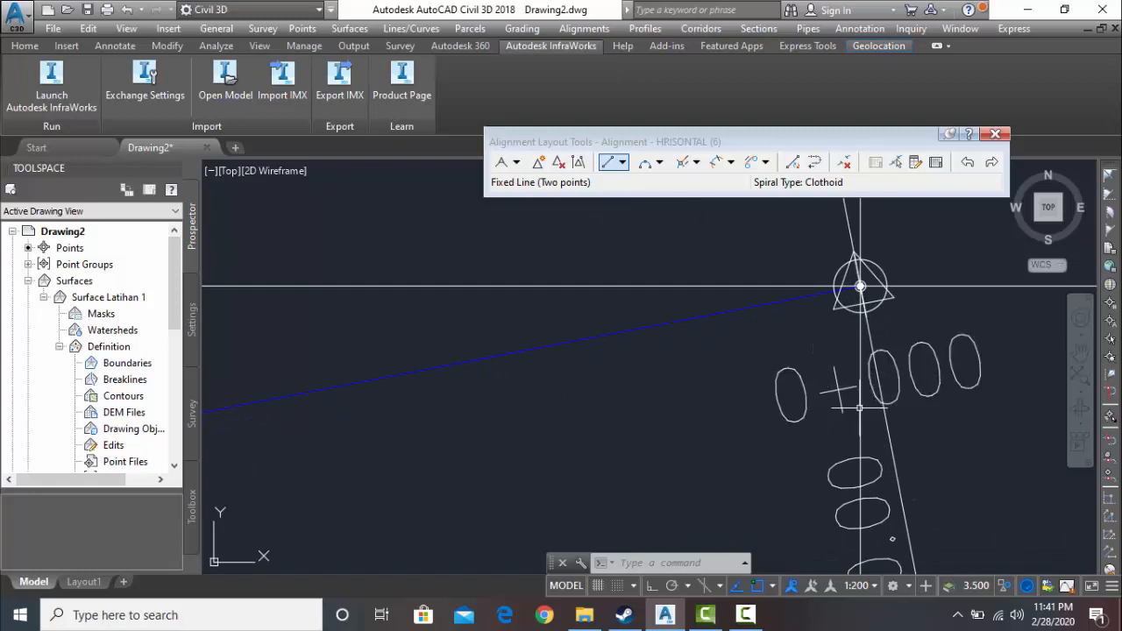
middle_click_drag(903, 392, 974, 377)
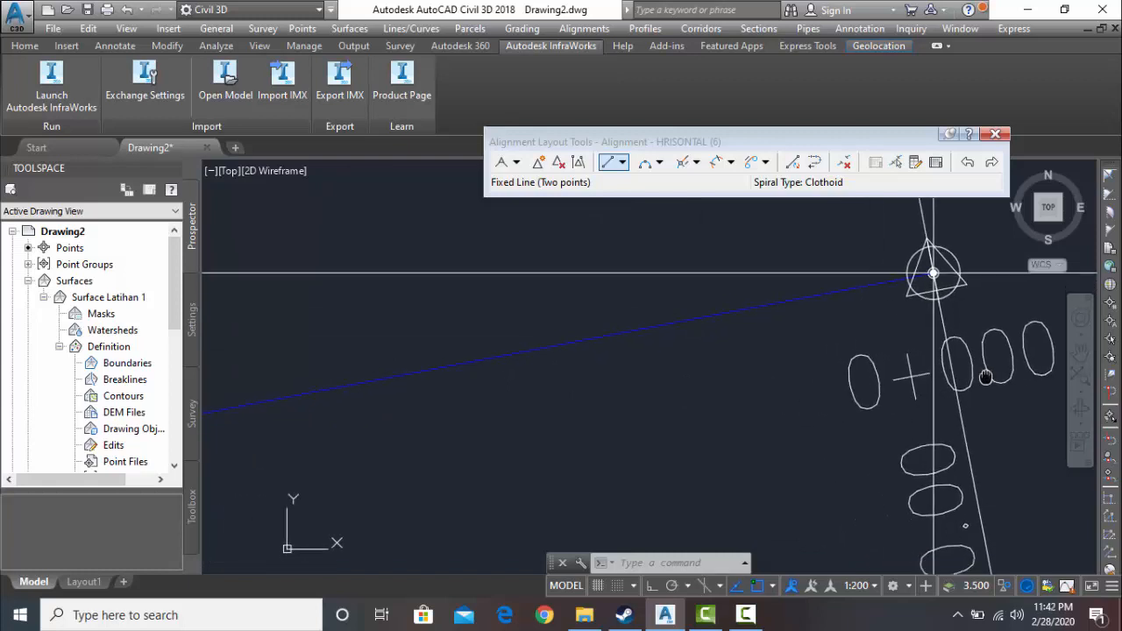
scroll(916, 300, "down", 4)
middle_click_drag(882, 306, 969, 298)
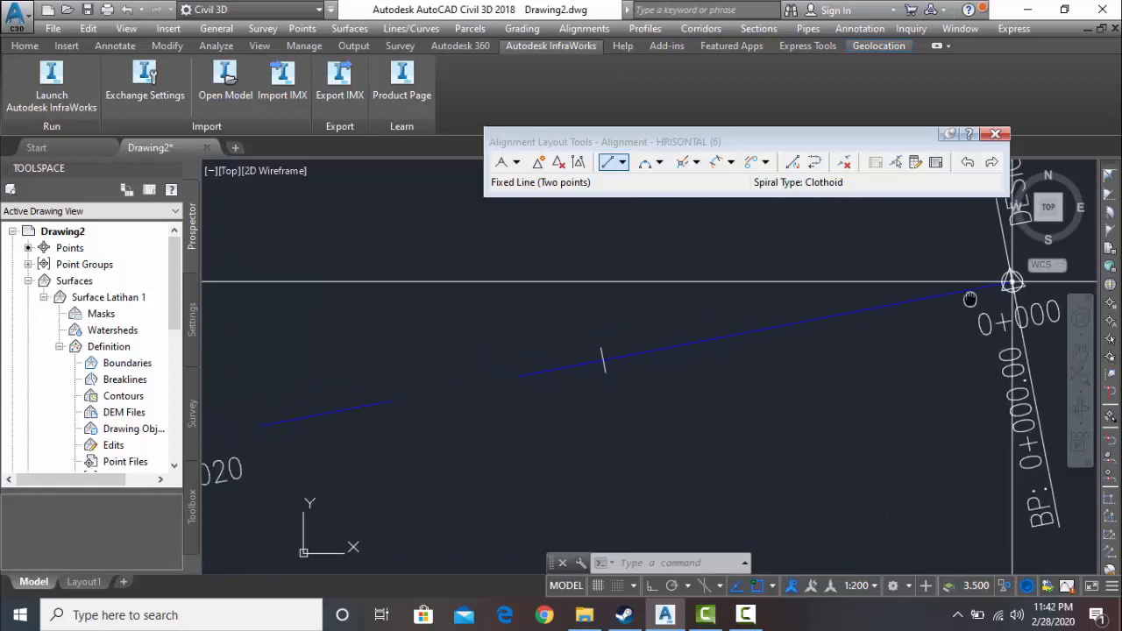
middle_click_drag(408, 362, 649, 309)
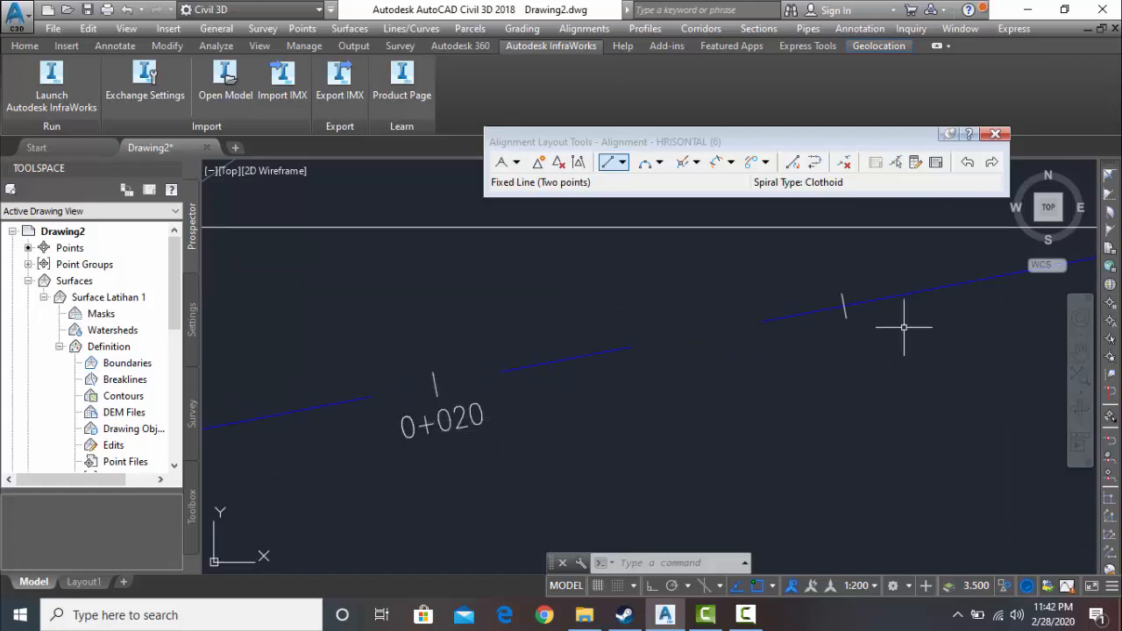
scroll(441, 392, "down", 4)
middle_click_drag(443, 394, 826, 320)
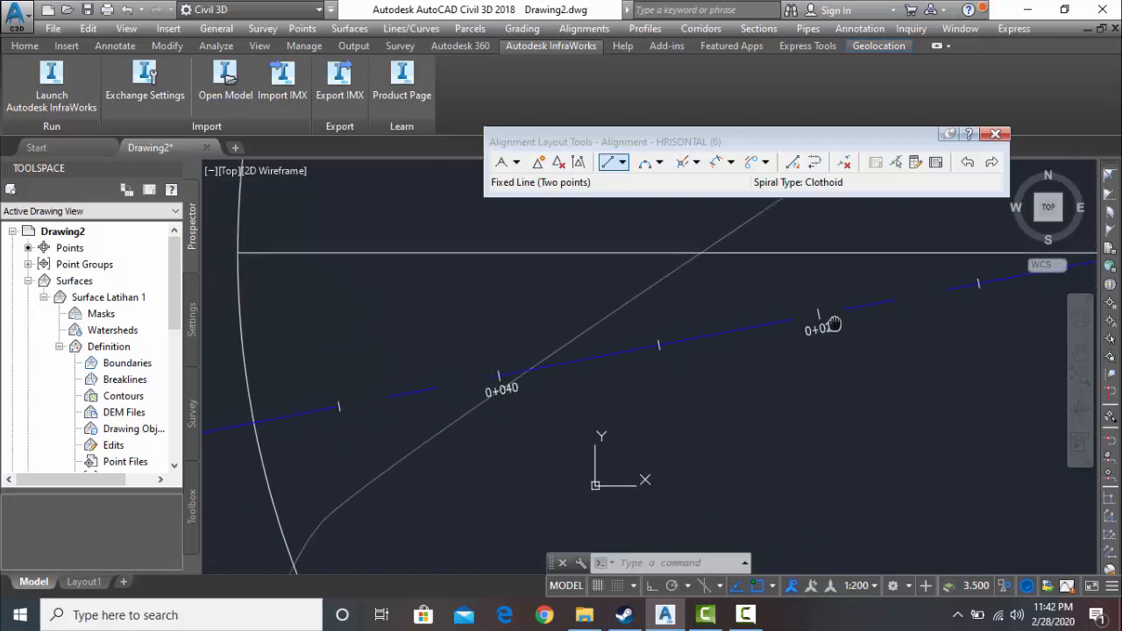
middle_click_drag(494, 389, 971, 292)
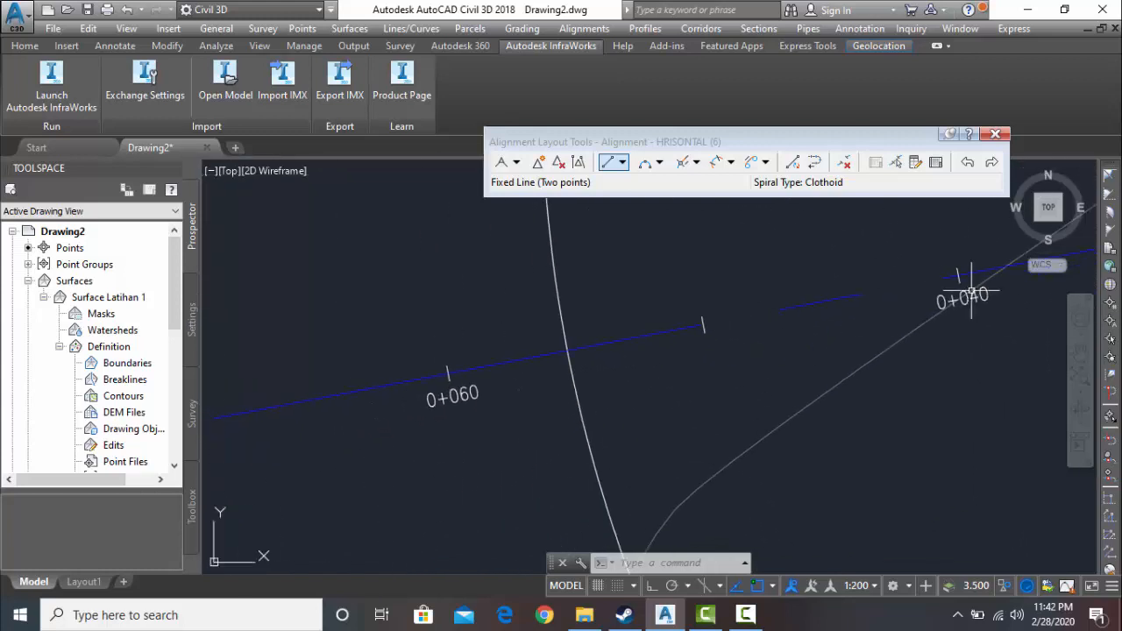
scroll(518, 380, "down", 4)
middle_click_drag(518, 381, 880, 311)
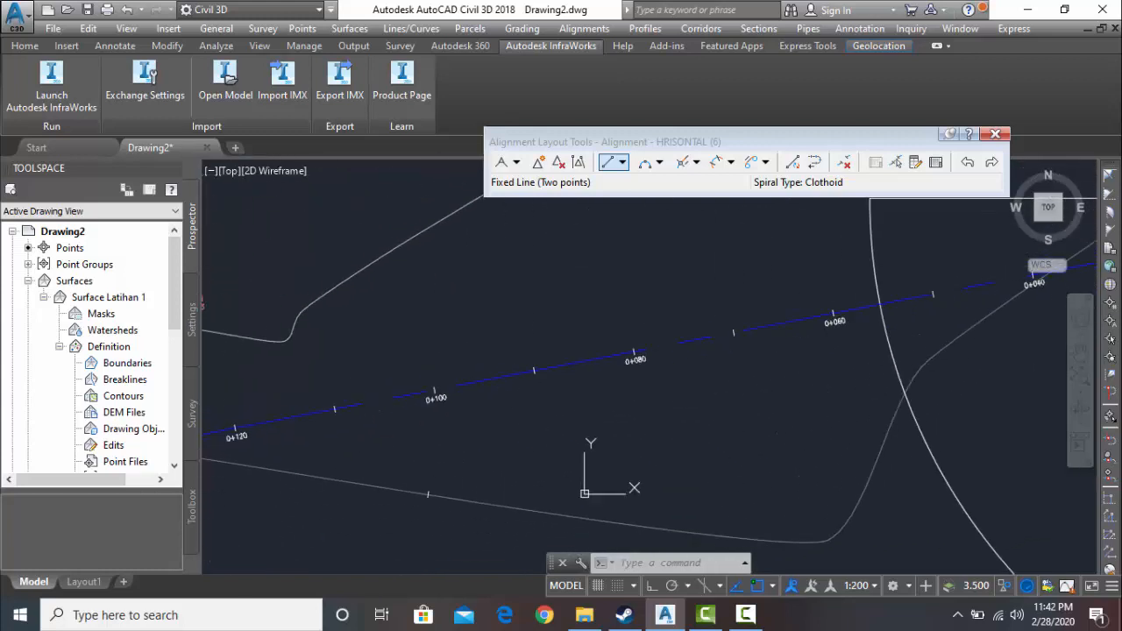
scroll(345, 395, "down", 4)
mouse_move(358, 397)
middle_mouse_down()
mouse_move(693, 317)
mouse_move(577, 365)
middle_mouse_up()
scroll(605, 344, "down", 4)
scroll(588, 345, "up", 6)
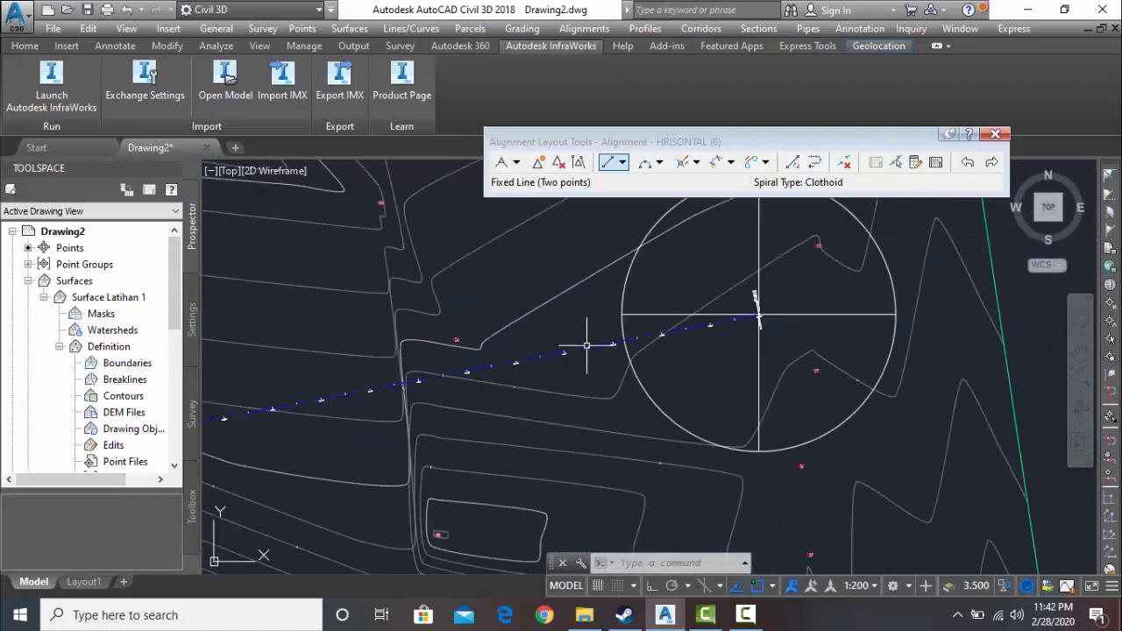
- Set the alignment's major station label style to Perpendicular with Line, starting from the 0+060 station label
scroll(653, 326, "up", 6)
mouse_move(654, 322)
middle_mouse_down()
mouse_move(518, 409)
mouse_move(438, 439)
mouse_move(412, 426)
middle_mouse_up()
scroll(412, 419, "up", 3)
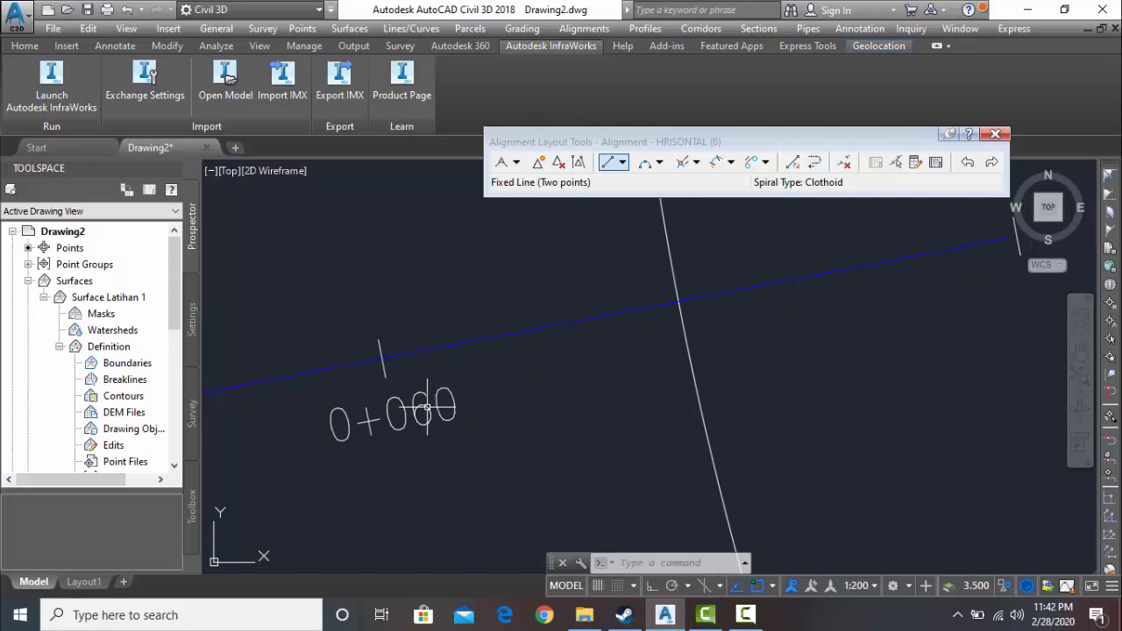
left_click(427, 407)
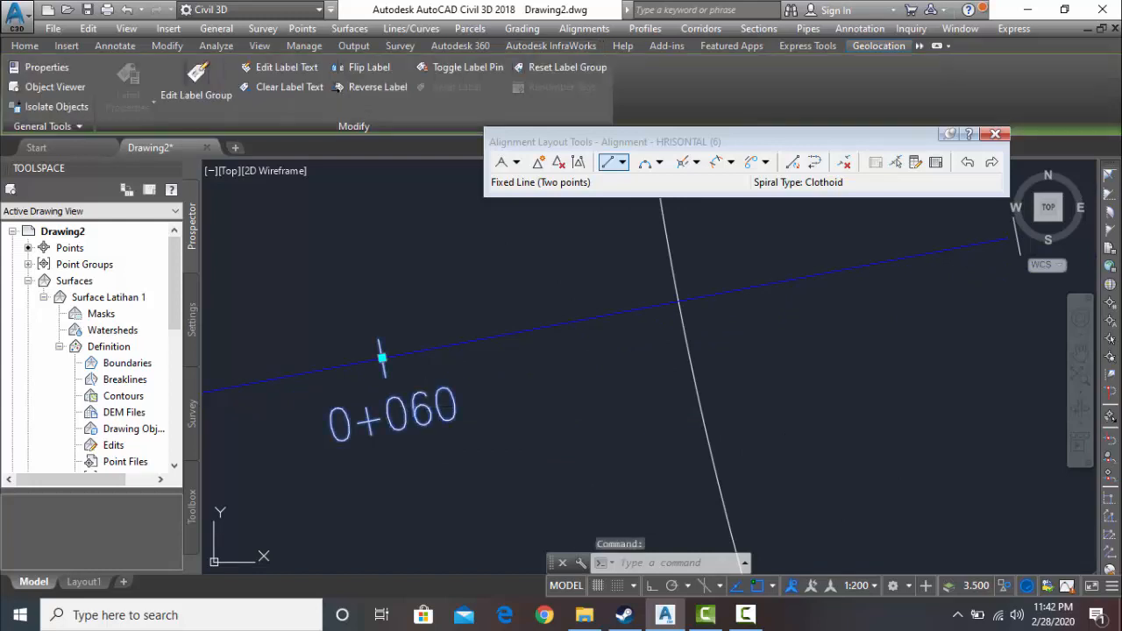
scroll(424, 406, "up", 6)
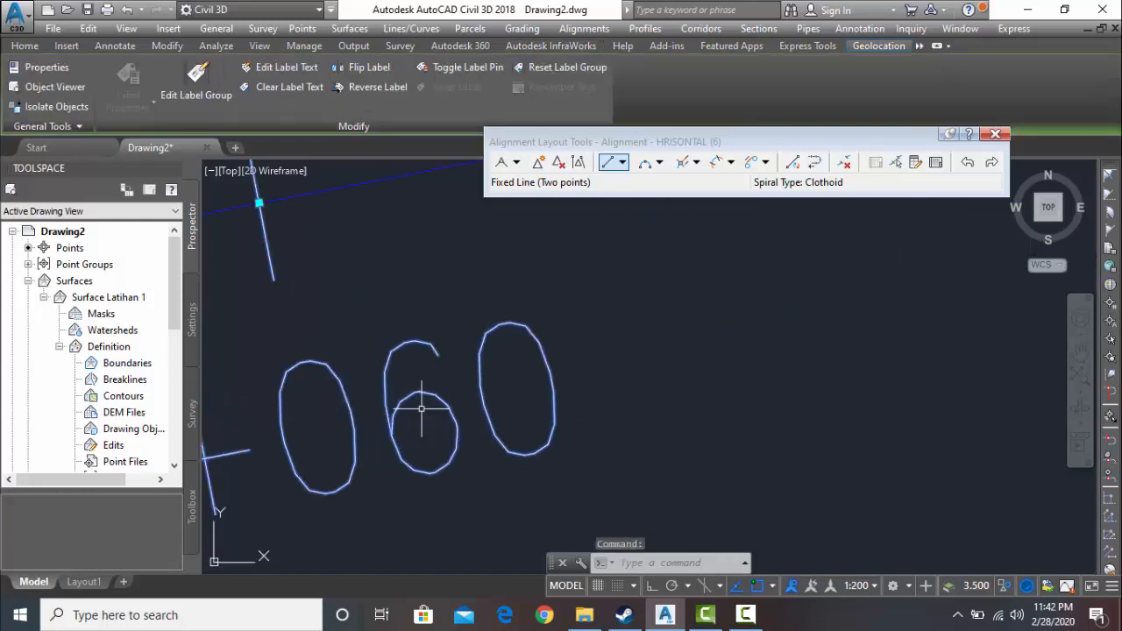
right_click(563, 353)
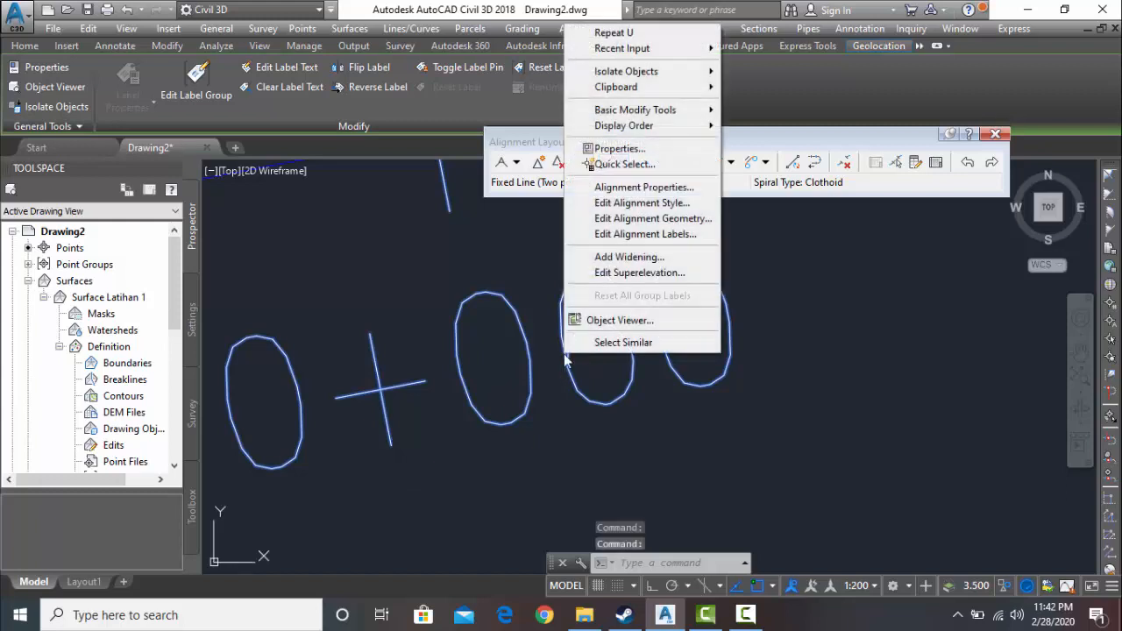
left_click(645, 236)
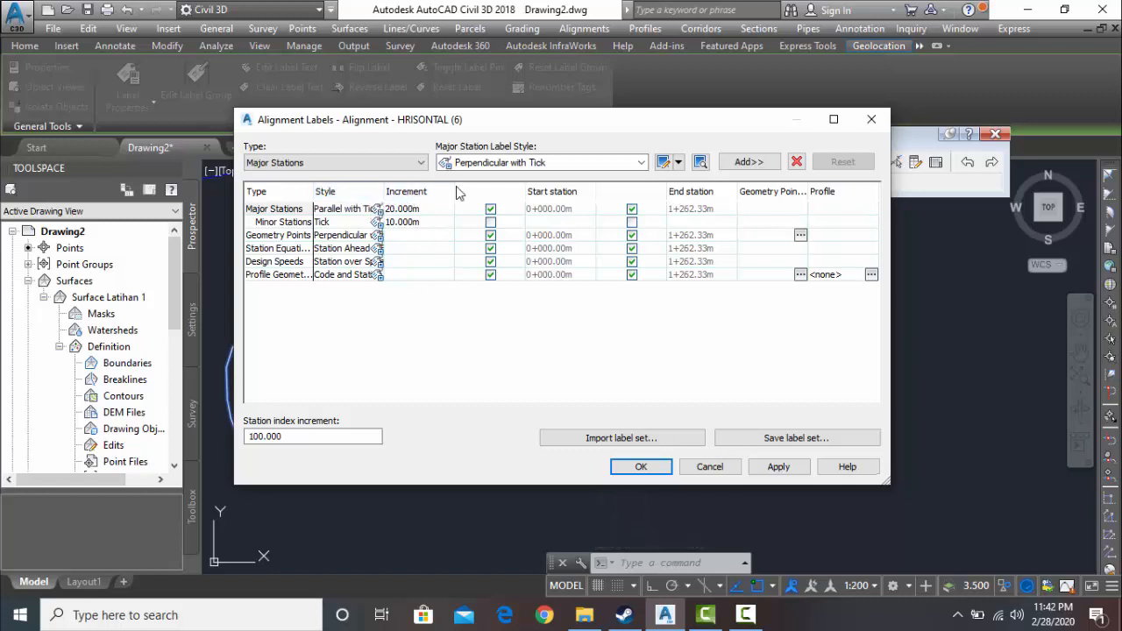
left_click(376, 209)
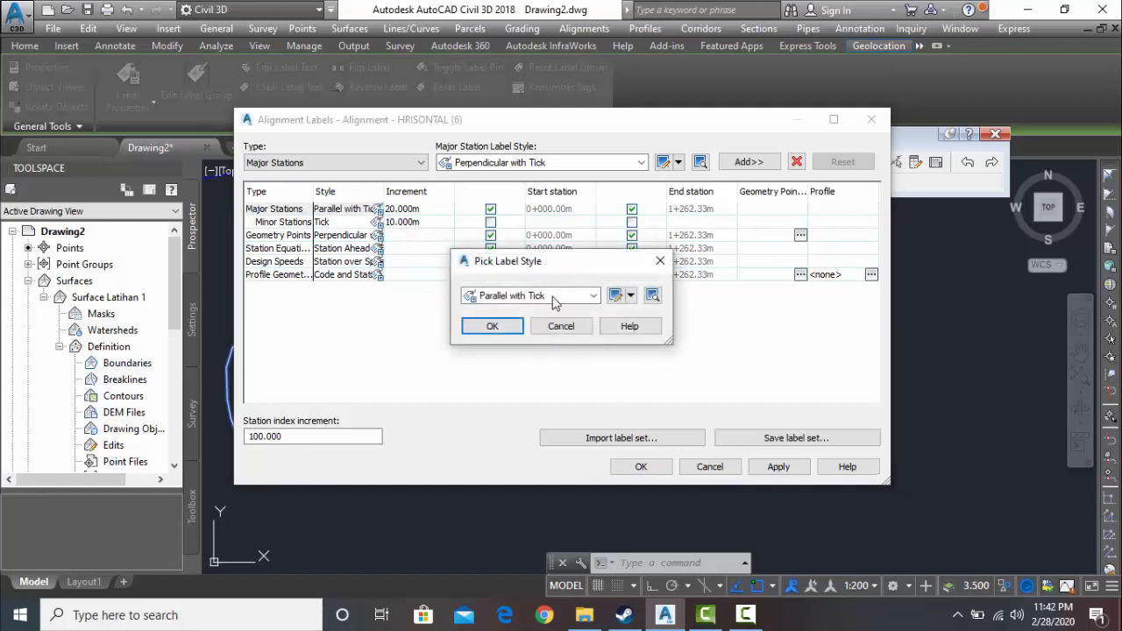
left_click(591, 297)
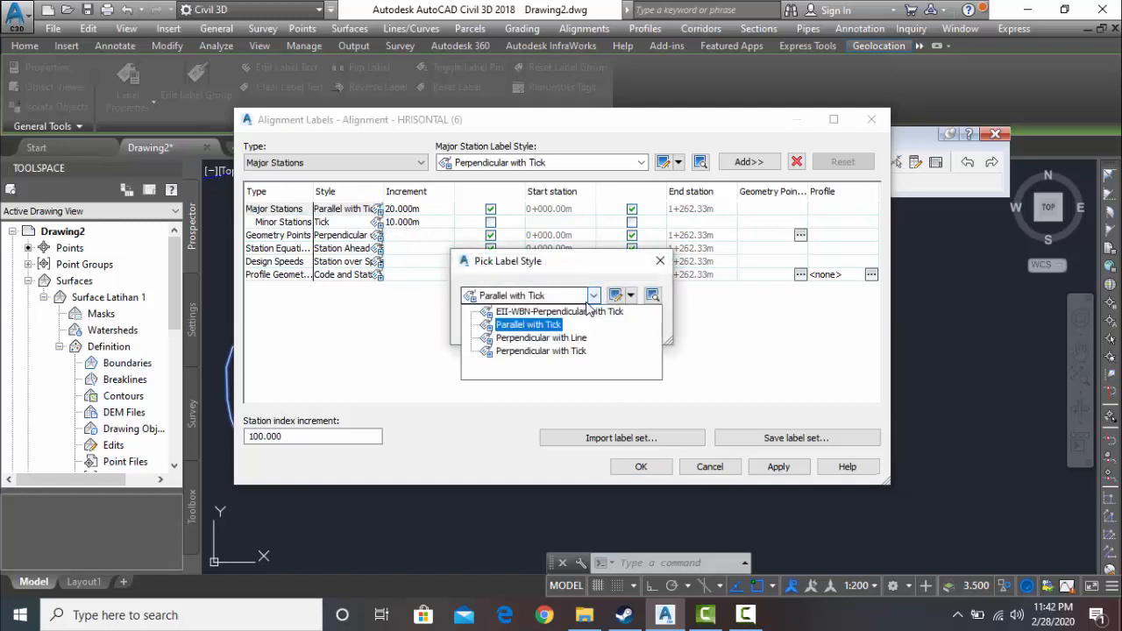
left_click(541, 338)
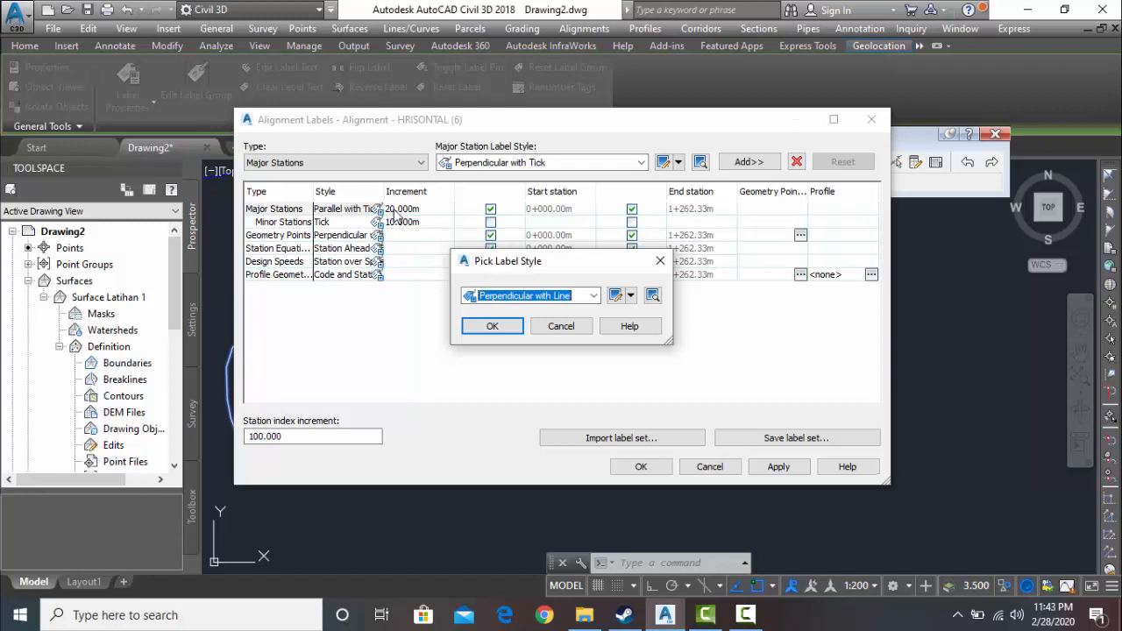
left_click(507, 328)
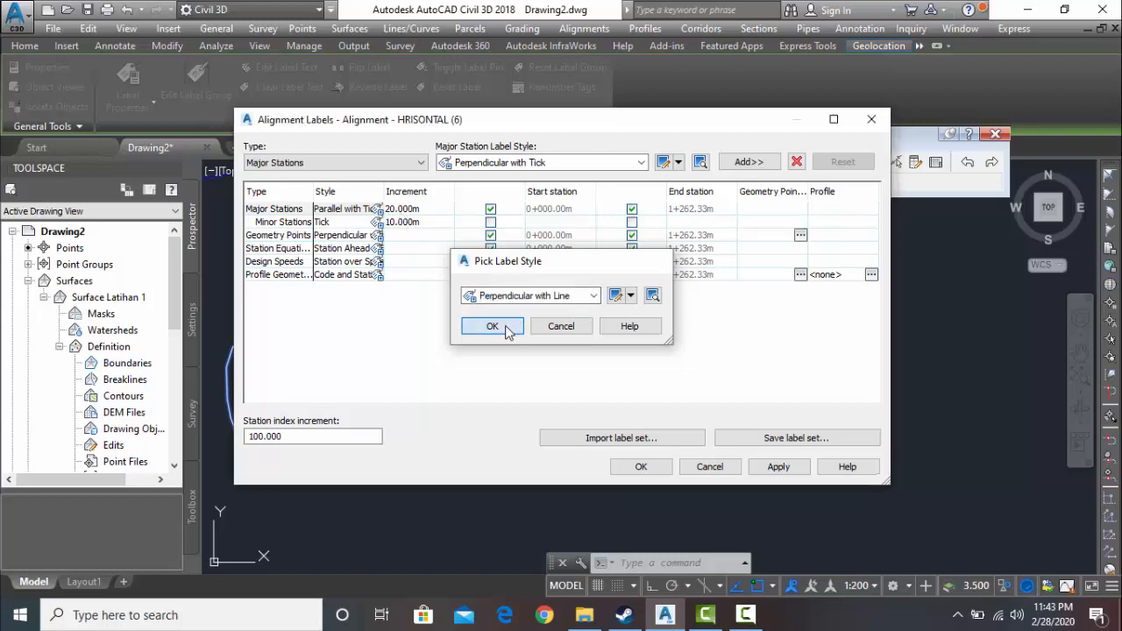
left_click(648, 474)
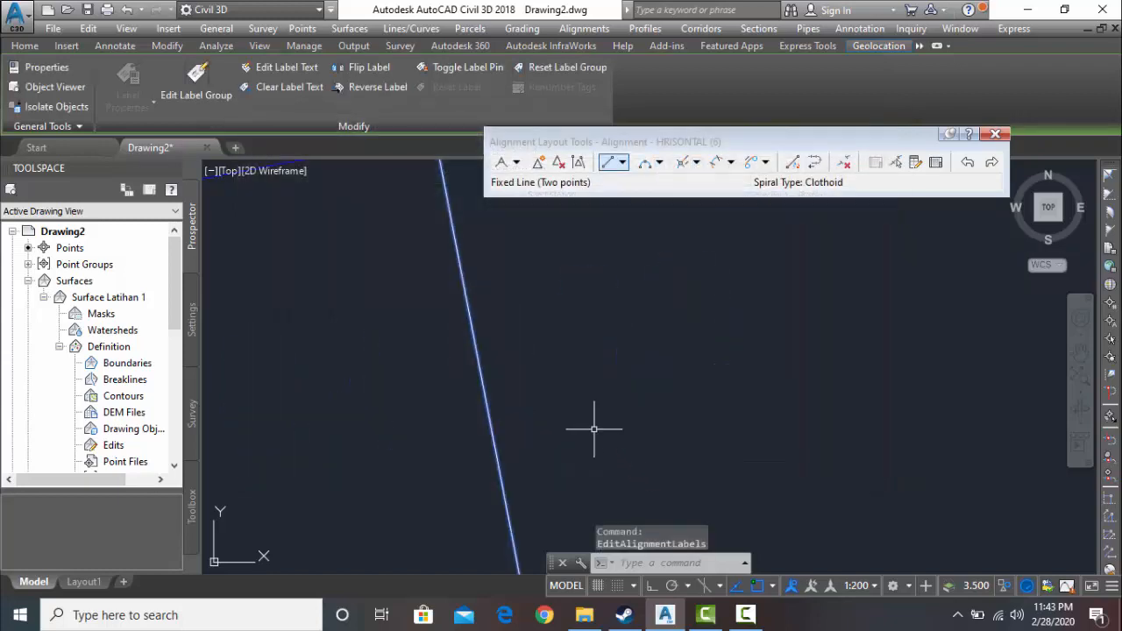
- Inspect the restyled major station labels along the first fixed line from the alignment's starting point
scroll(596, 421, "down", 5)
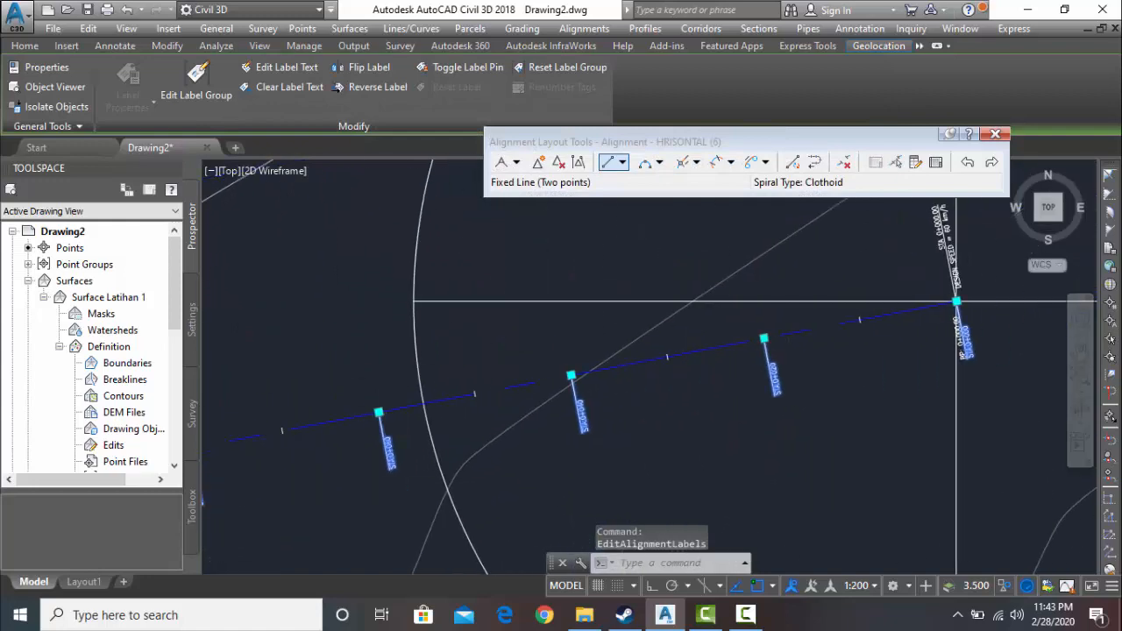
scroll(715, 392, "up", 8)
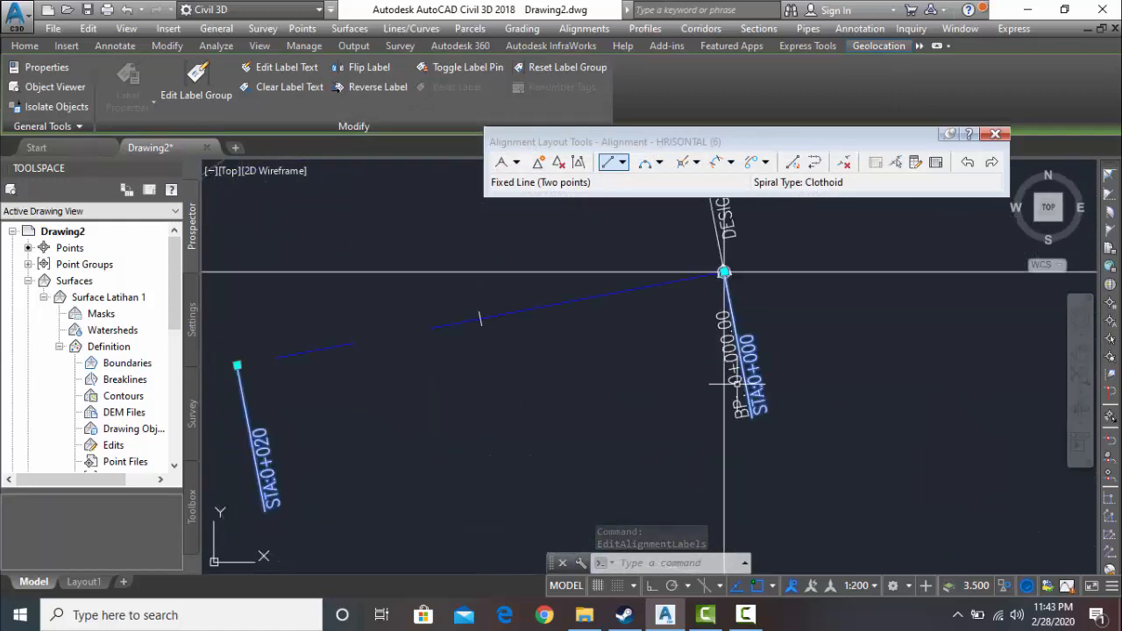
middle_click_drag(655, 399, 953, 309)
scroll(491, 383, "down", 4)
middle_click_drag(494, 383, 754, 312)
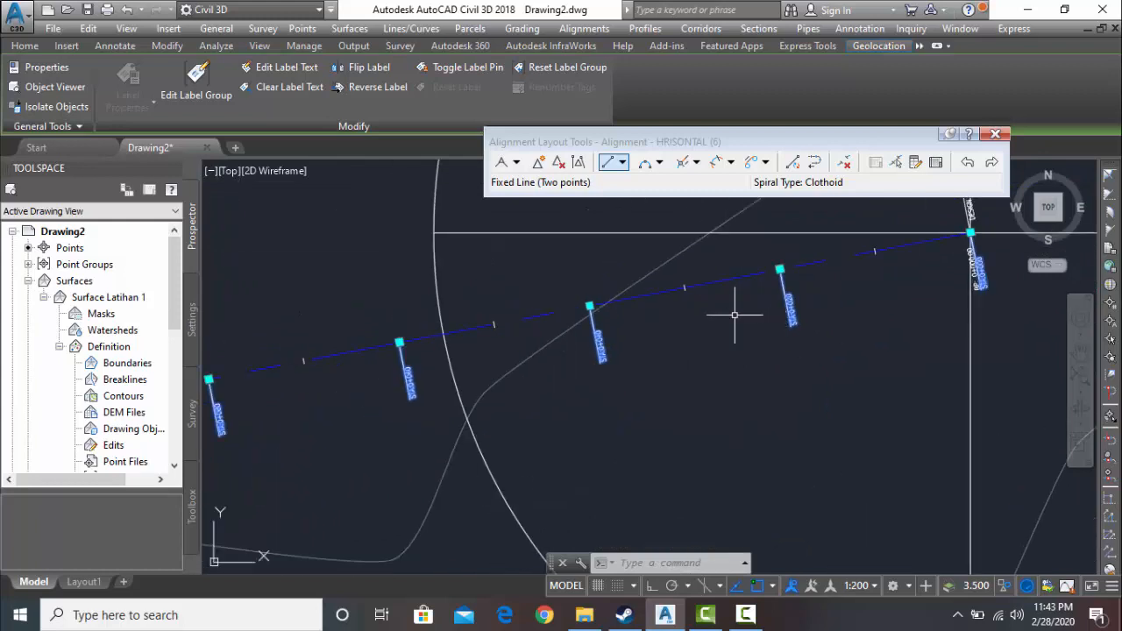
scroll(613, 336, "up", 4)
mouse_move(541, 368)
middle_mouse_down()
mouse_move(877, 372)
mouse_move(936, 320)
middle_mouse_up()
middle_click_drag(529, 391, 894, 318)
left_click(745, 613)
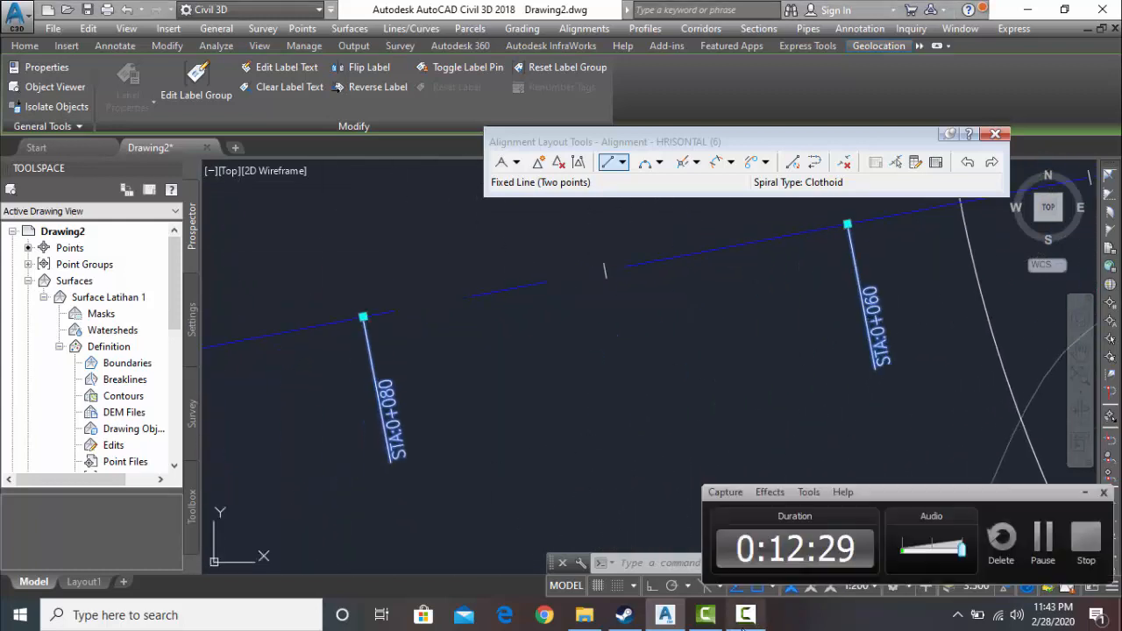
left_click(1001, 538)
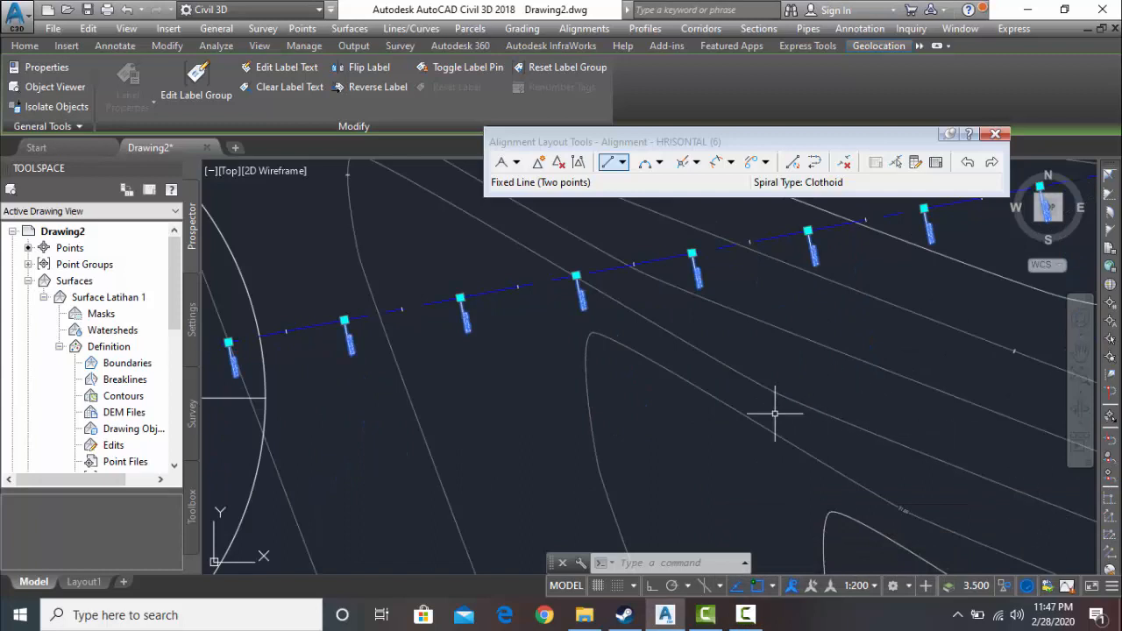
- Start a Free Spiral-Curve-Spiral between the two fixed lines that meet at the northwestern block, choosing the northern line first
left_click(731, 163)
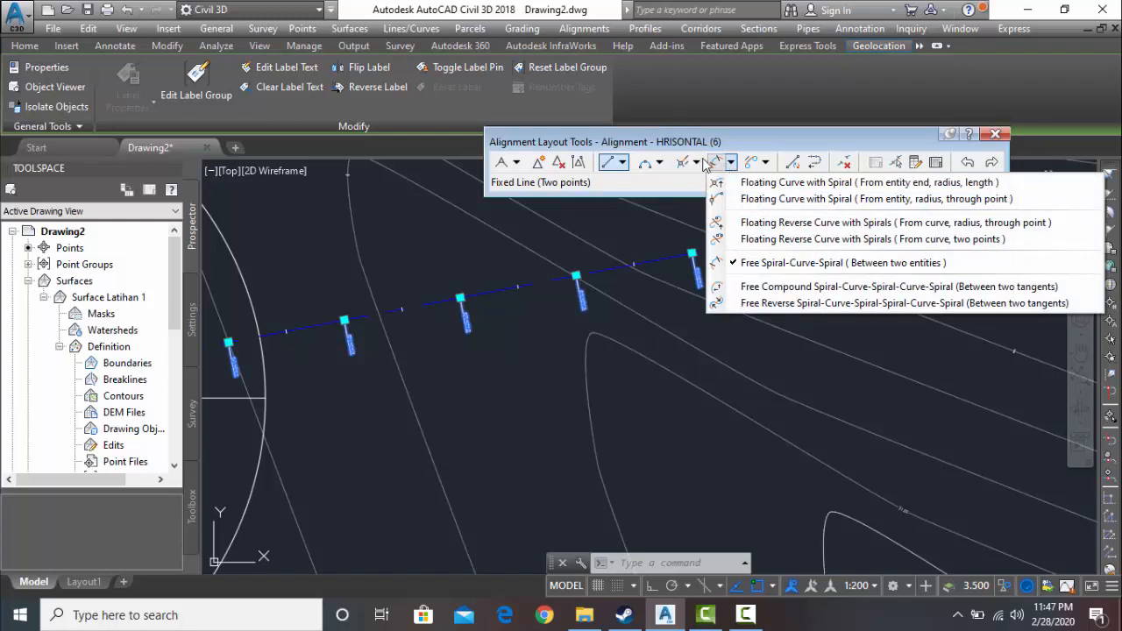
left_click(821, 263)
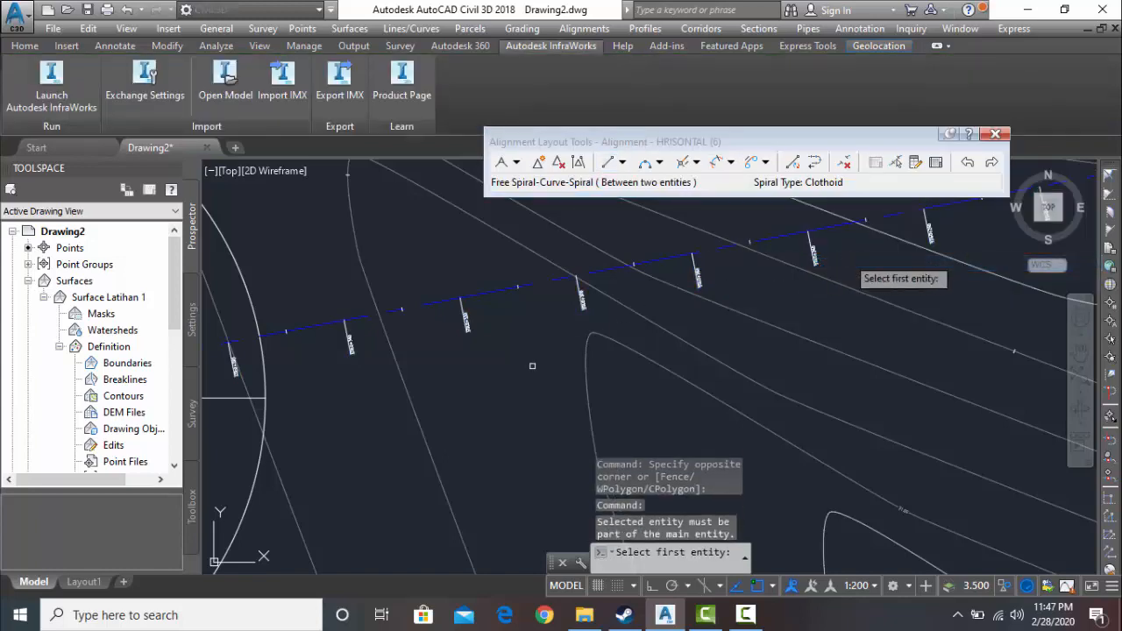
middle_click_drag(522, 351, 835, 277)
middle_click_drag(539, 386, 770, 345)
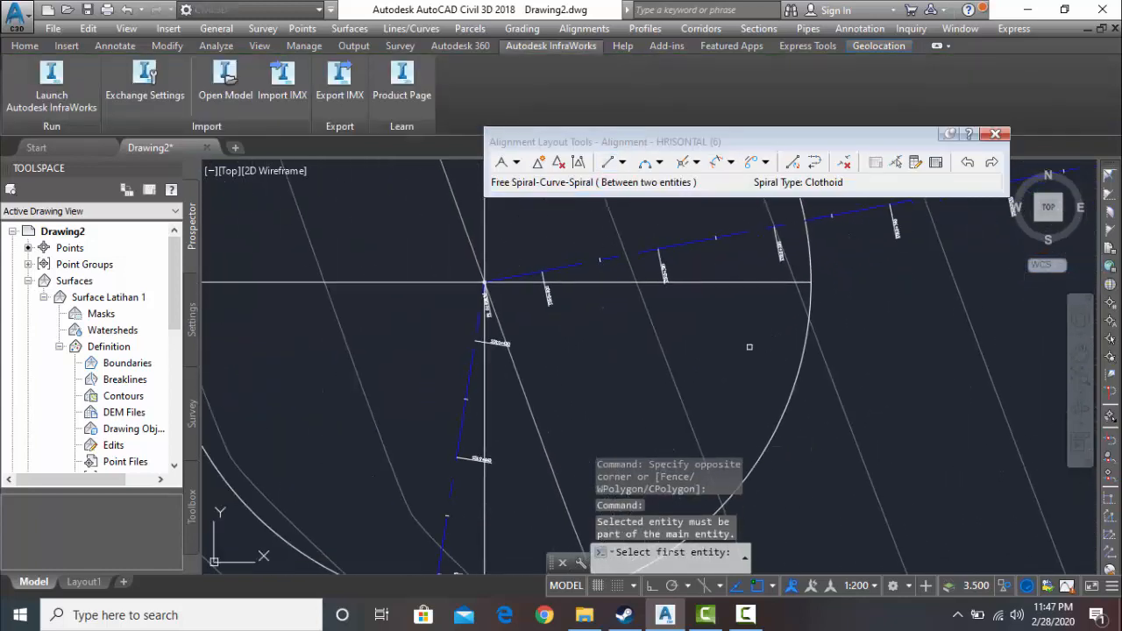
scroll(516, 283, "up", 4)
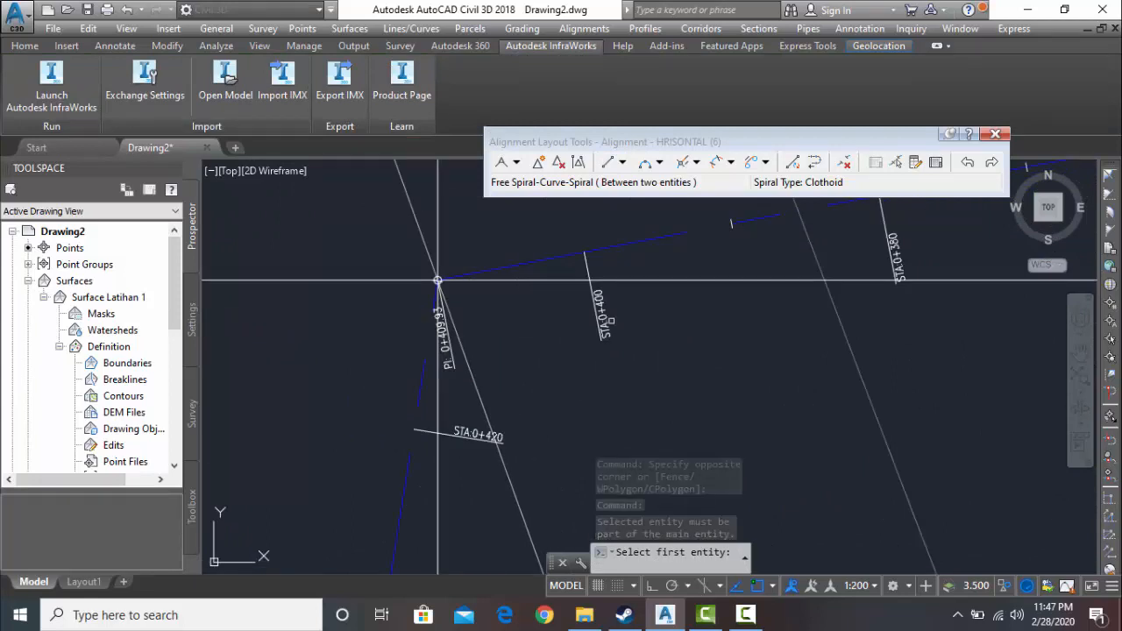
scroll(611, 321, "up", 5)
scroll(575, 321, "down", 1)
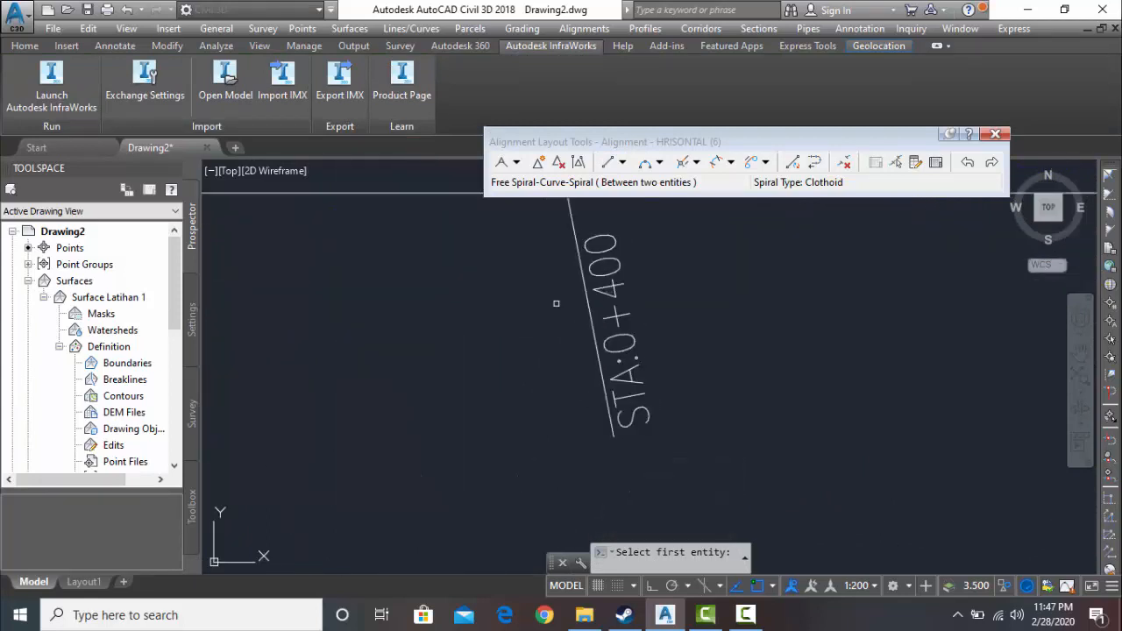
mouse_move(539, 311)
middle_mouse_down()
mouse_move(529, 333)
mouse_move(820, 223)
middle_mouse_up()
scroll(526, 345, "down", 4)
middle_click_drag(476, 385, 596, 302)
scroll(579, 419, "up", 4)
scroll(678, 374, "down", 2)
middle_click_drag(689, 365, 526, 510)
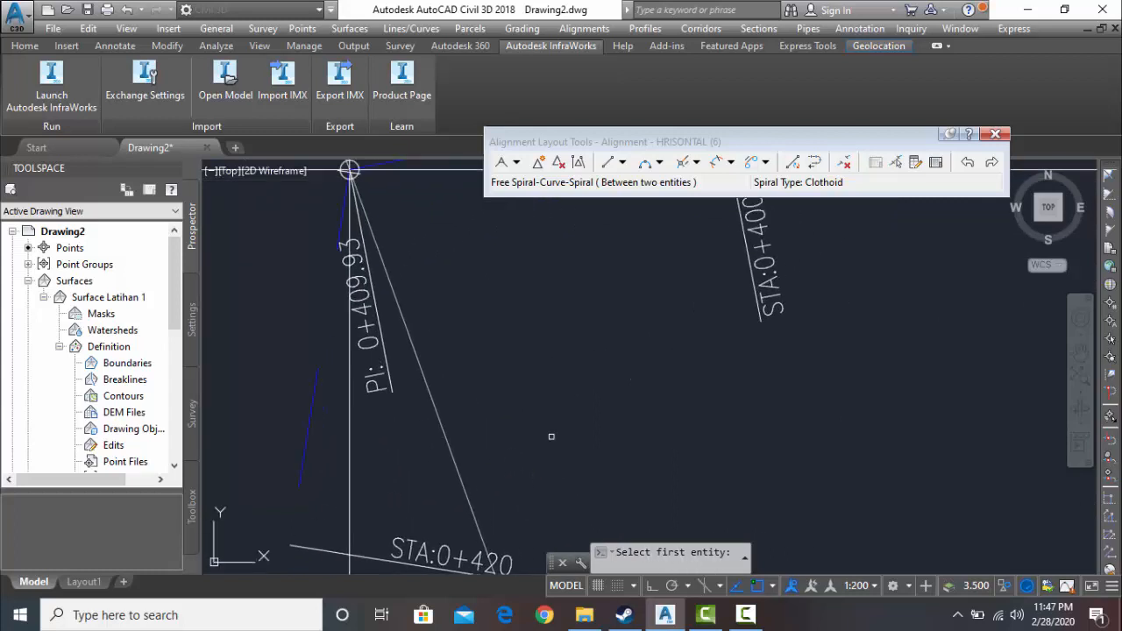
mouse_move(594, 295)
middle_mouse_down()
mouse_move(534, 514)
mouse_move(539, 499)
middle_mouse_up()
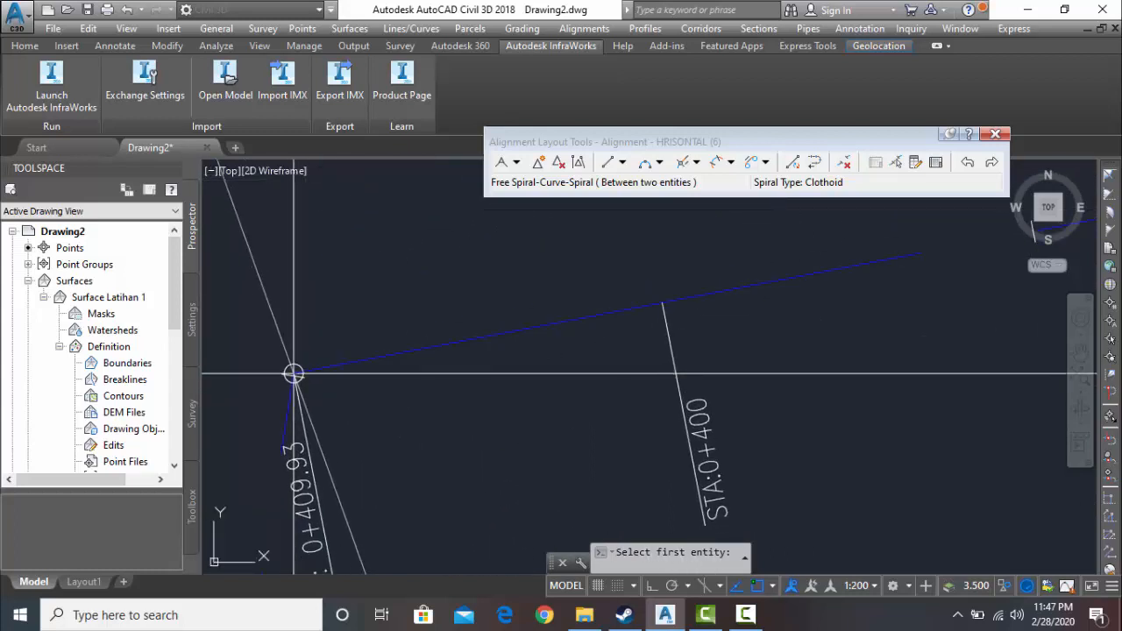
left_click(561, 323)
middle_click_drag(475, 462, 624, 287)
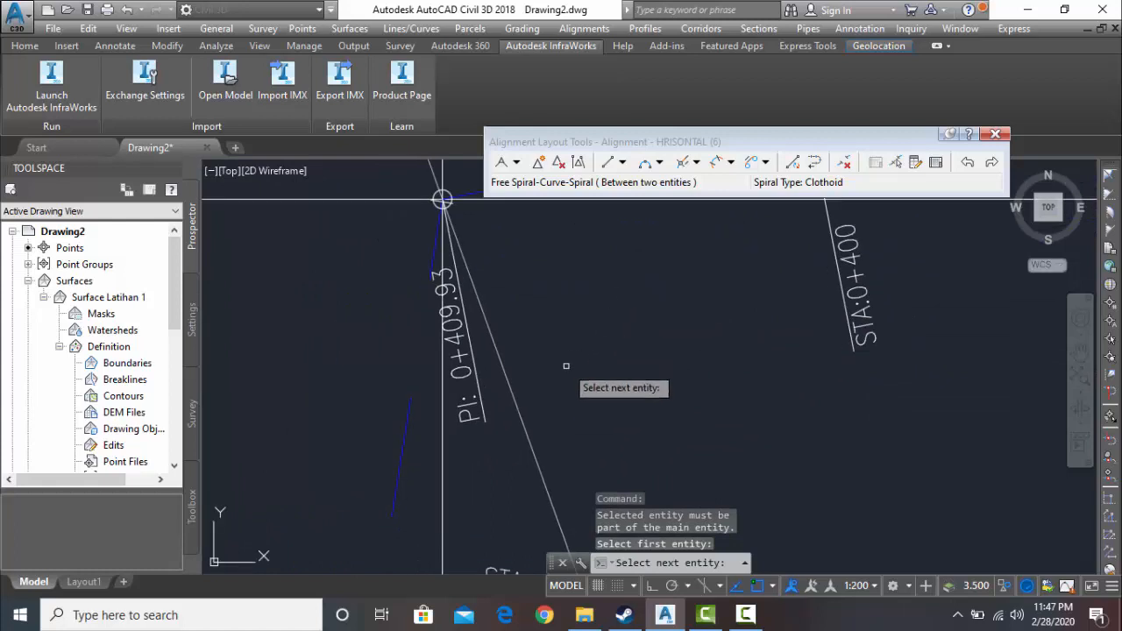
middle_click_drag(549, 426, 575, 285)
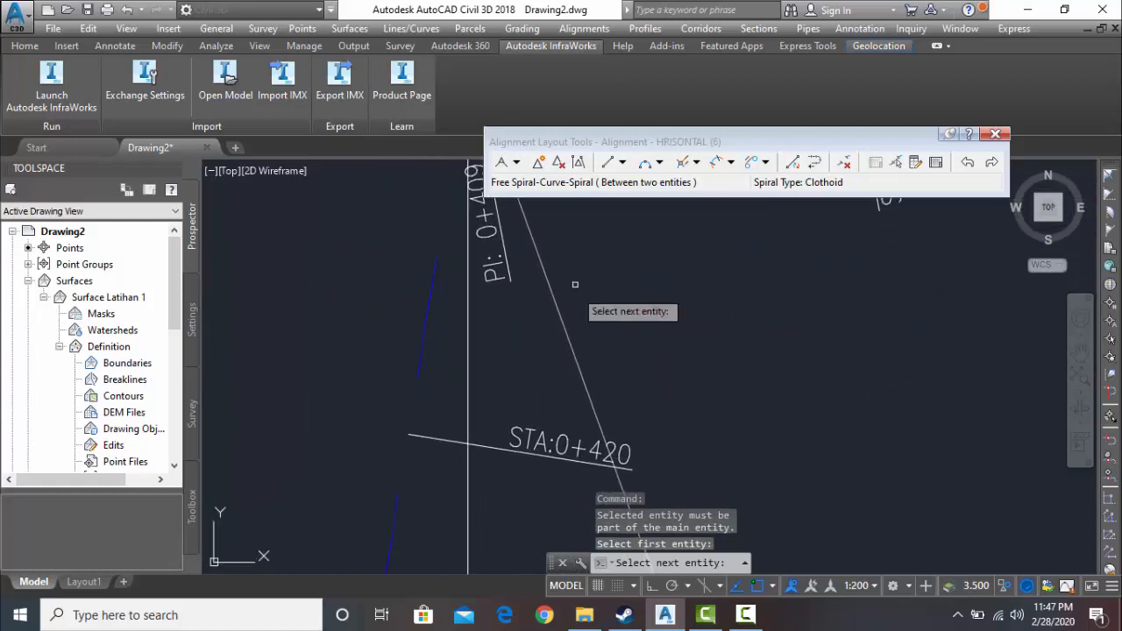
left_click(419, 362)
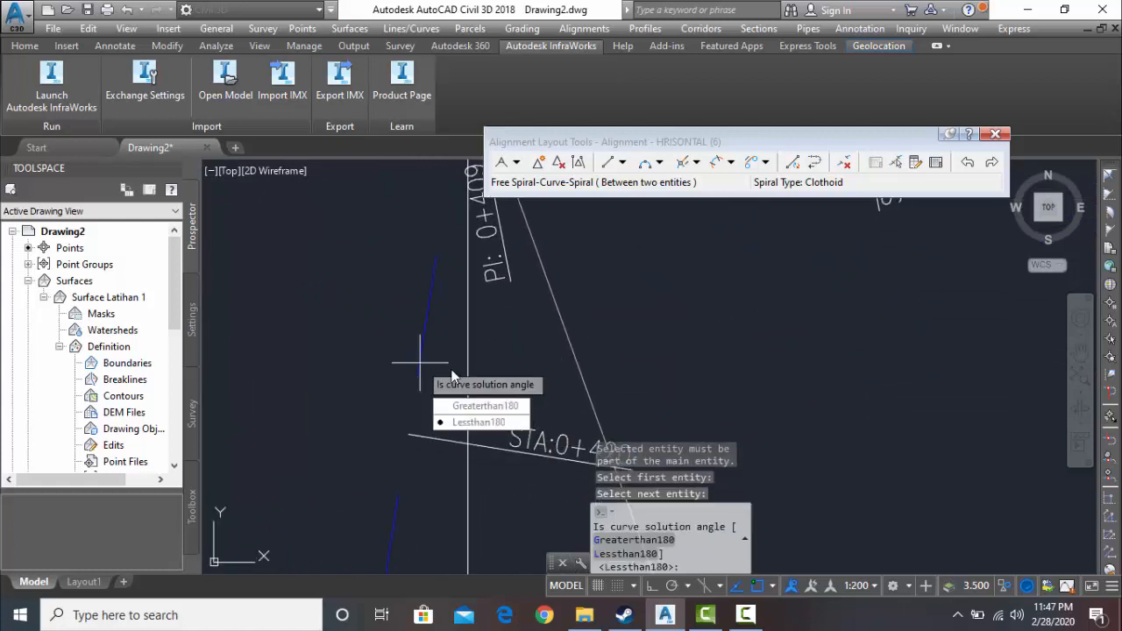
- Create the transition with the Lessthan180 solution, a 150 m radius, and 60 m spiral in and spiral out lengths
left_click(505, 407)
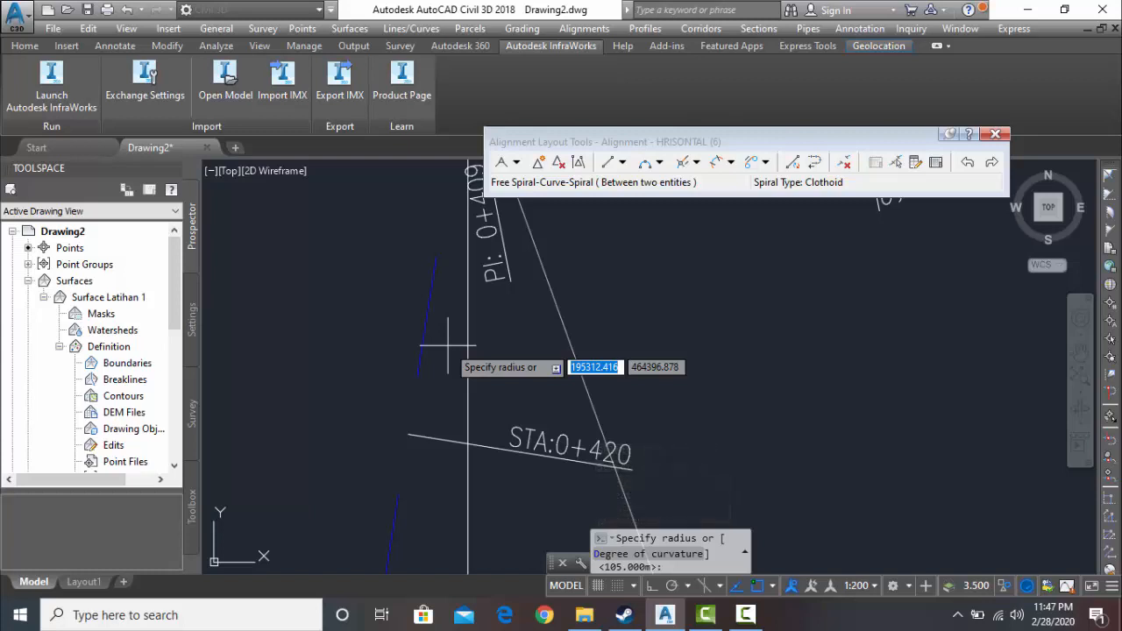
type("15")
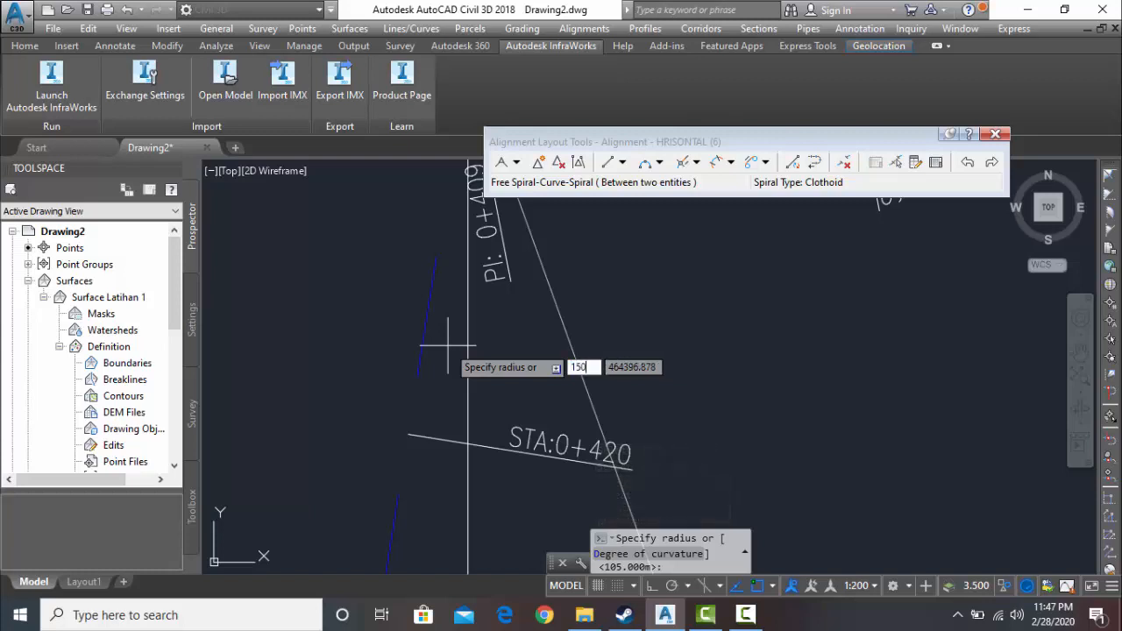
type("0")
key("Return")
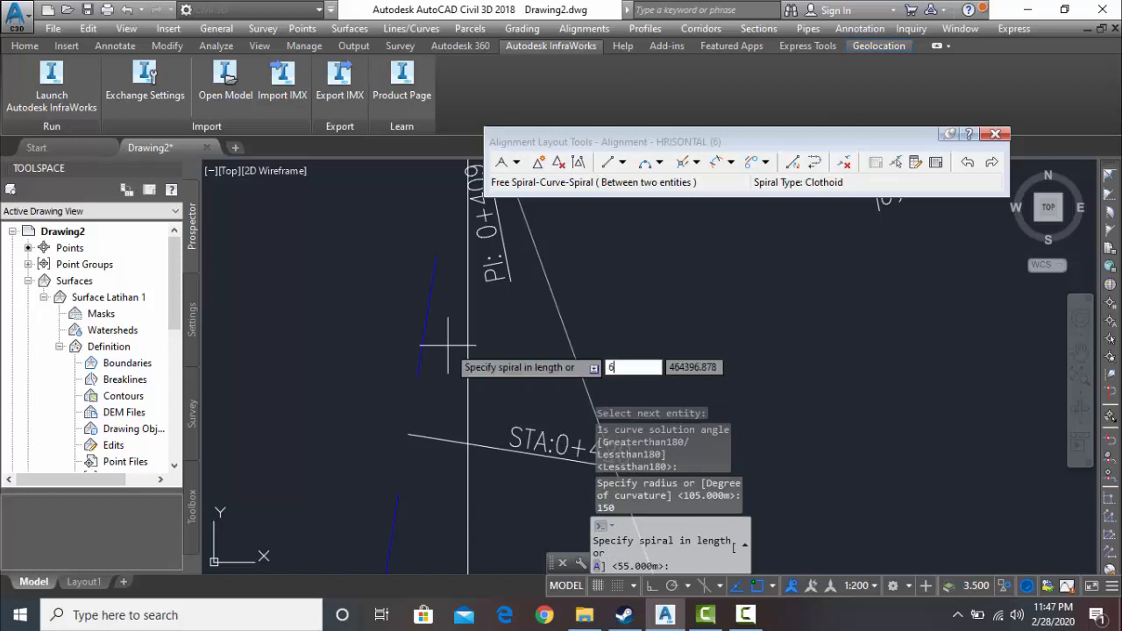
type("60")
key("Return")
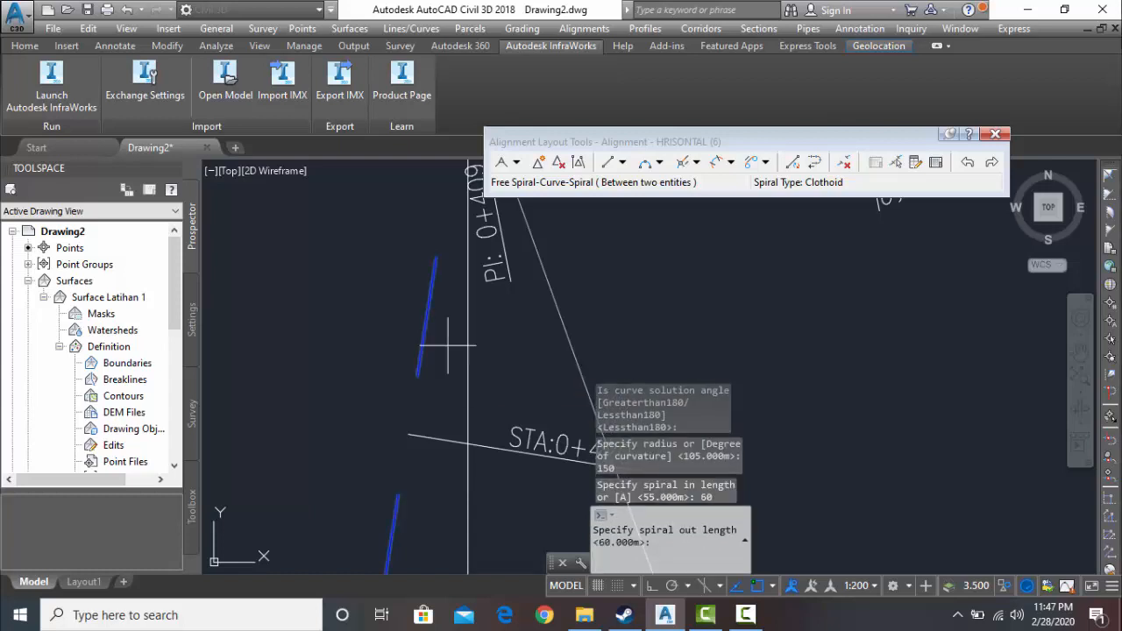
type("6")
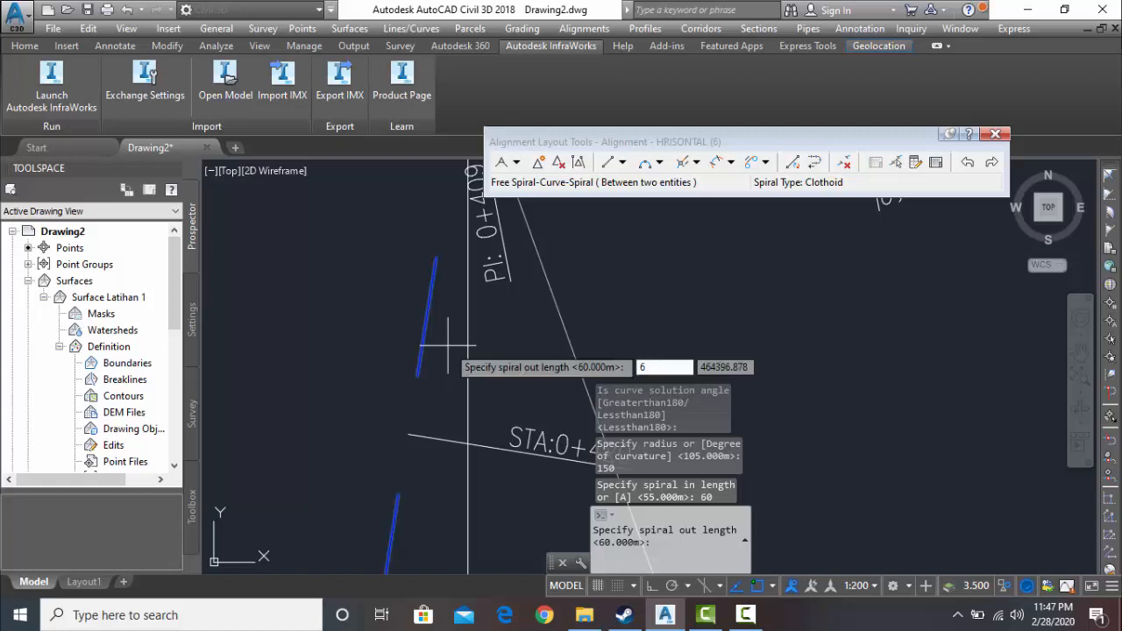
type("0")
key("Return")
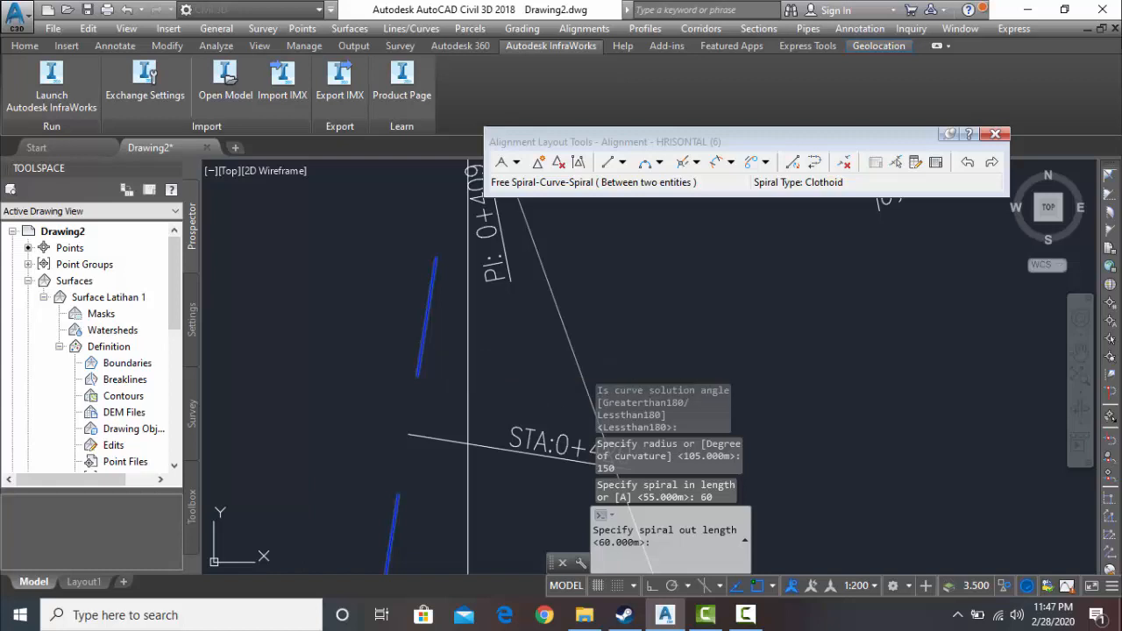
- Inspect the new spiral-curve-spiral at the northwestern block and the tangents it joins
scroll(718, 382, "down", 10)
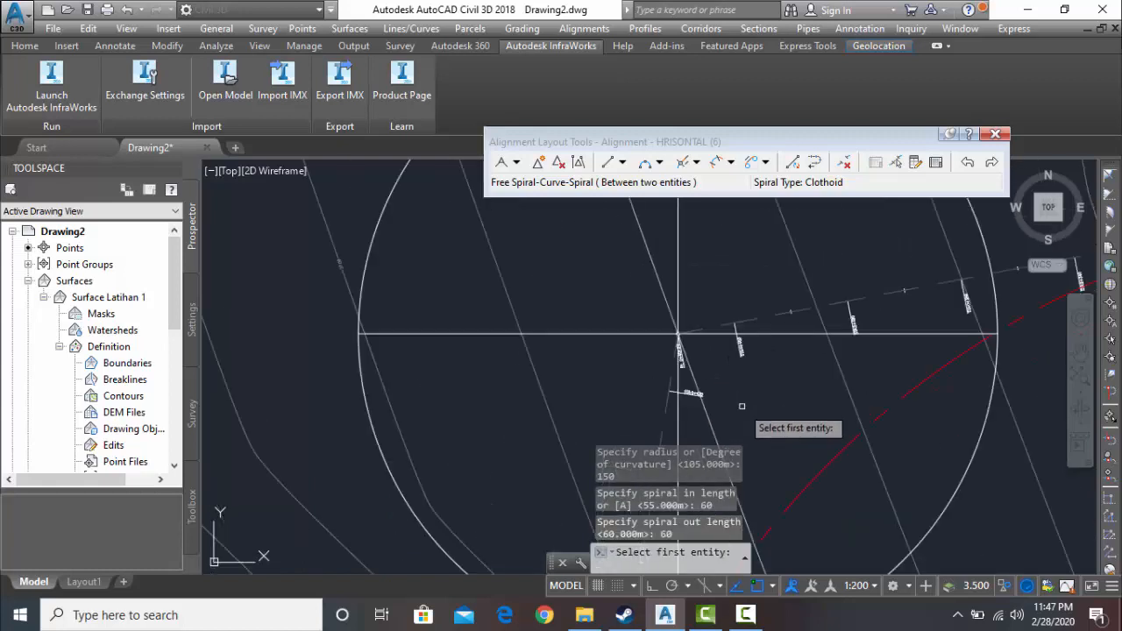
middle_click_drag(741, 405, 585, 299)
scroll(616, 369, "up", 2)
scroll(611, 374, "up", 4)
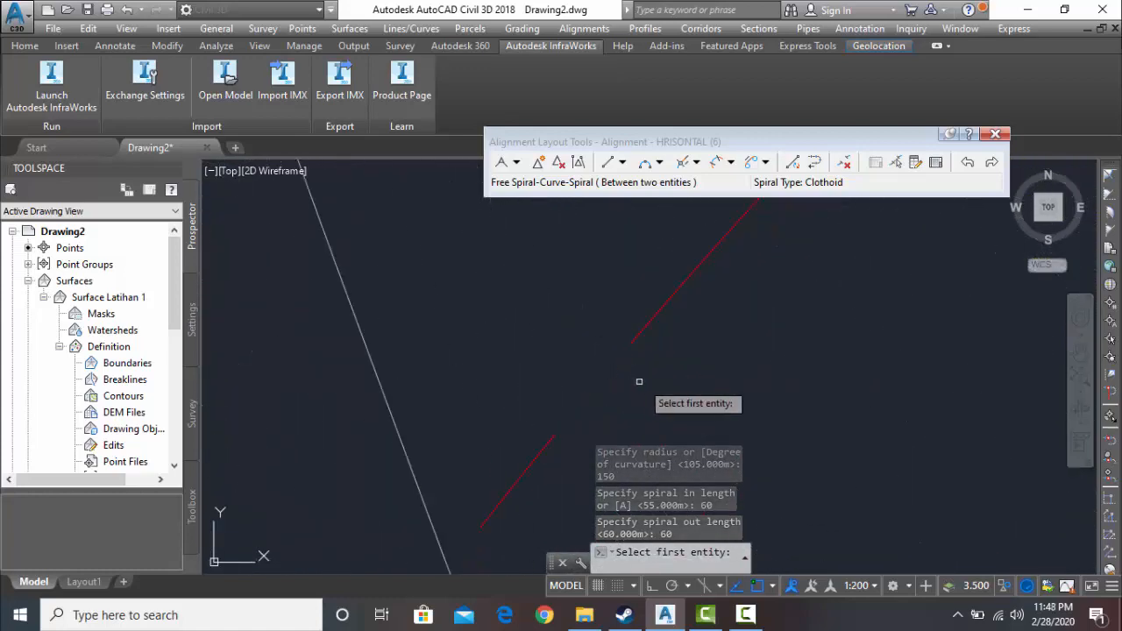
scroll(699, 347, "down", 6)
middle_click_drag(703, 318, 632, 357)
scroll(666, 334, "down", 3)
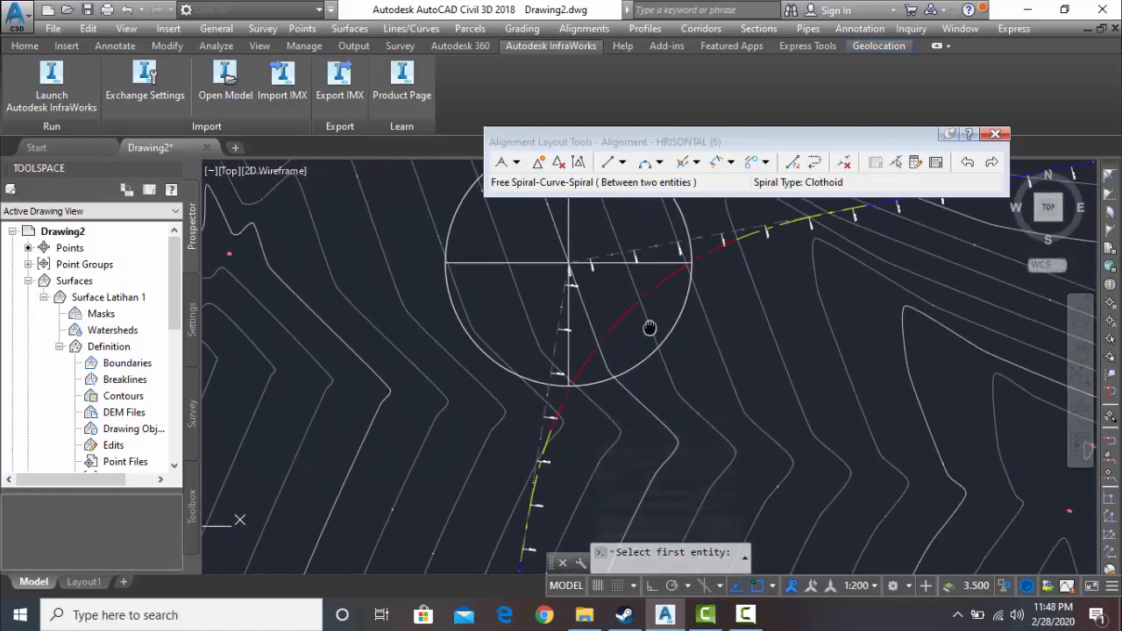
left_click(756, 619)
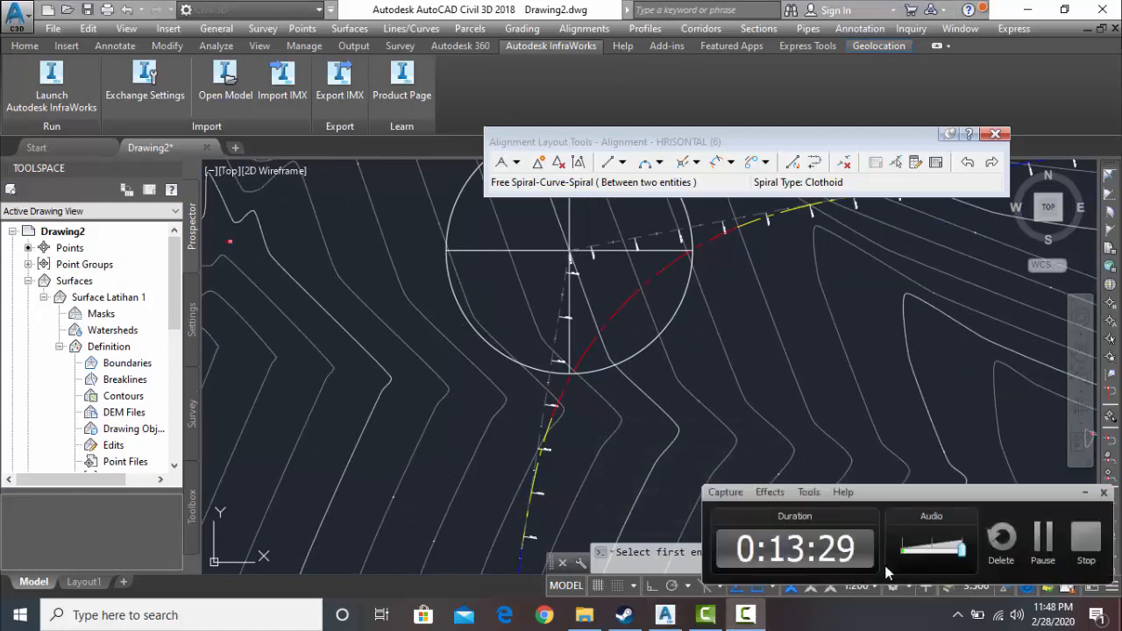
left_click(1030, 537)
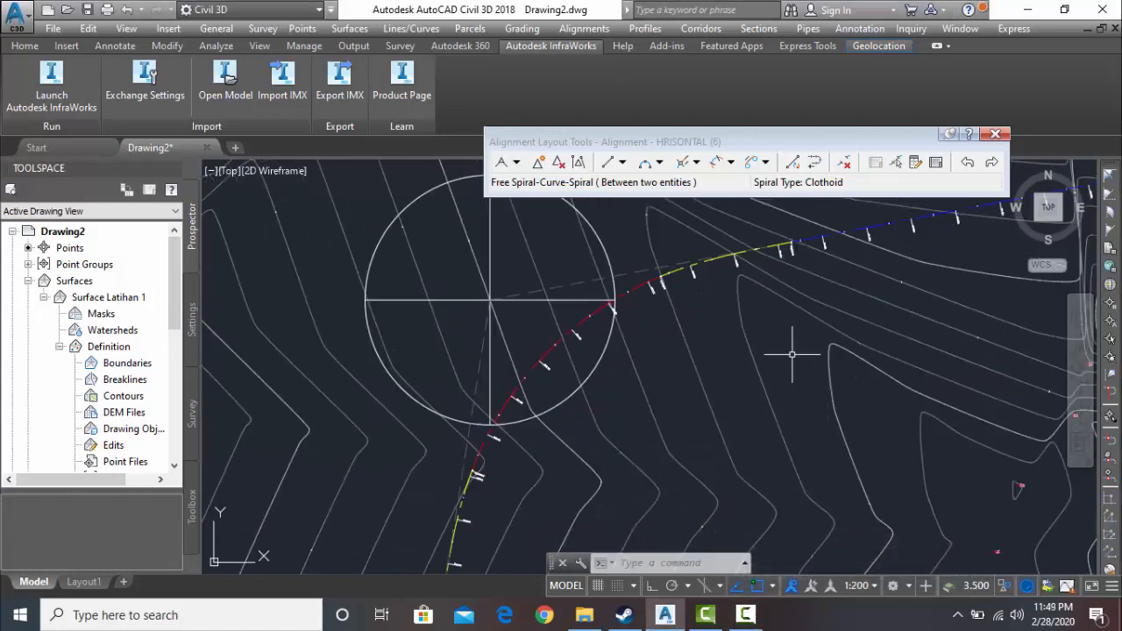
- Examine the northwestern corner's circular arc and both spirals, along with their geometry point and station labels
scroll(669, 287, "up", 8)
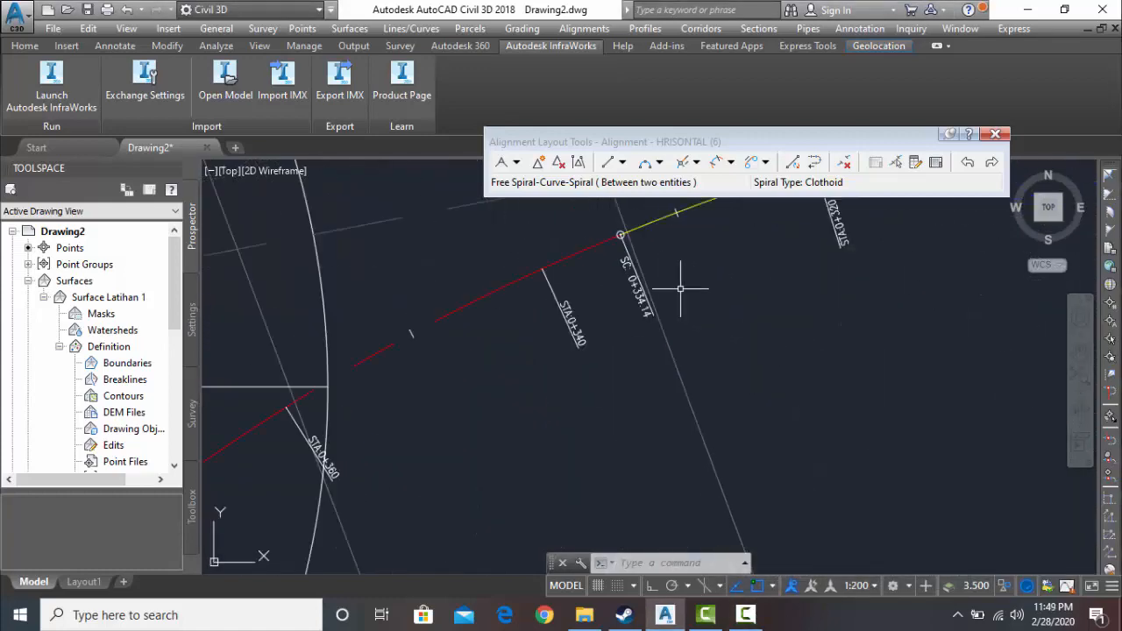
scroll(675, 298, "down", 6)
middle_click_drag(615, 411, 660, 147)
middle_click_drag(549, 344, 401, 570)
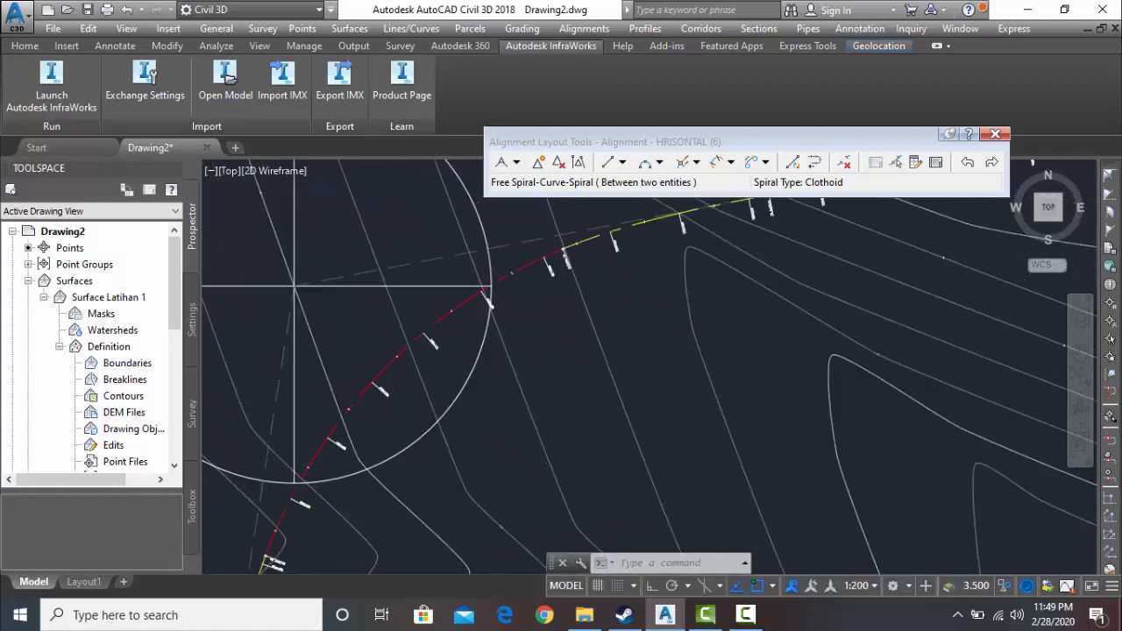
middle_click_drag(703, 202, 606, 290)
middle_click_drag(574, 398, 525, 395)
middle_click_drag(493, 437, 628, 359)
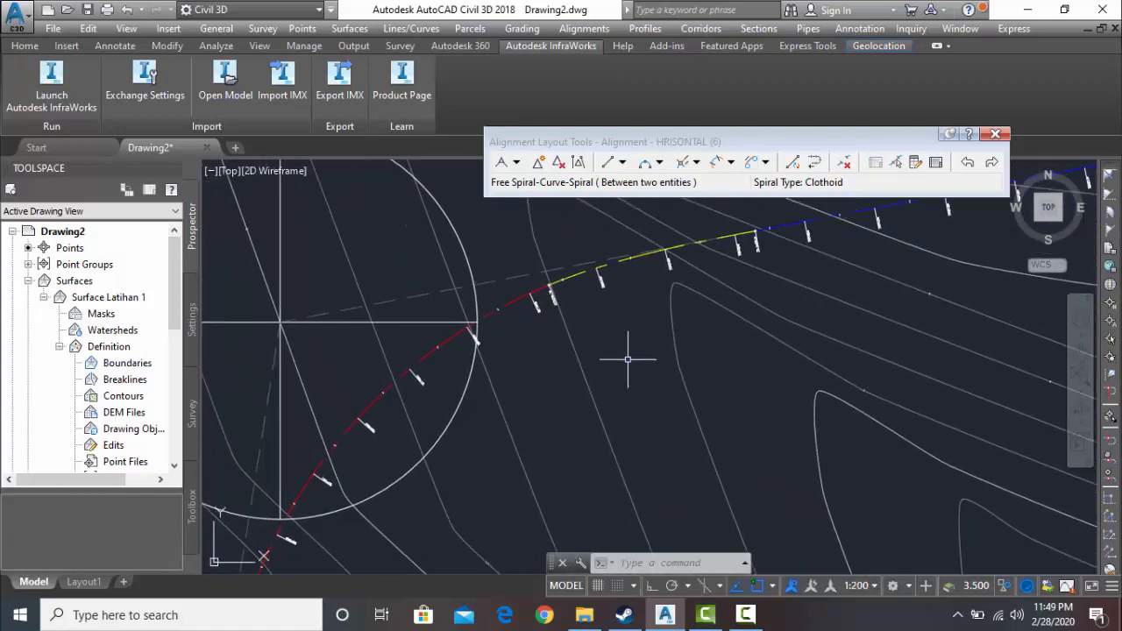
middle_click_drag(501, 400, 581, 333)
middle_click_drag(513, 482, 518, 435)
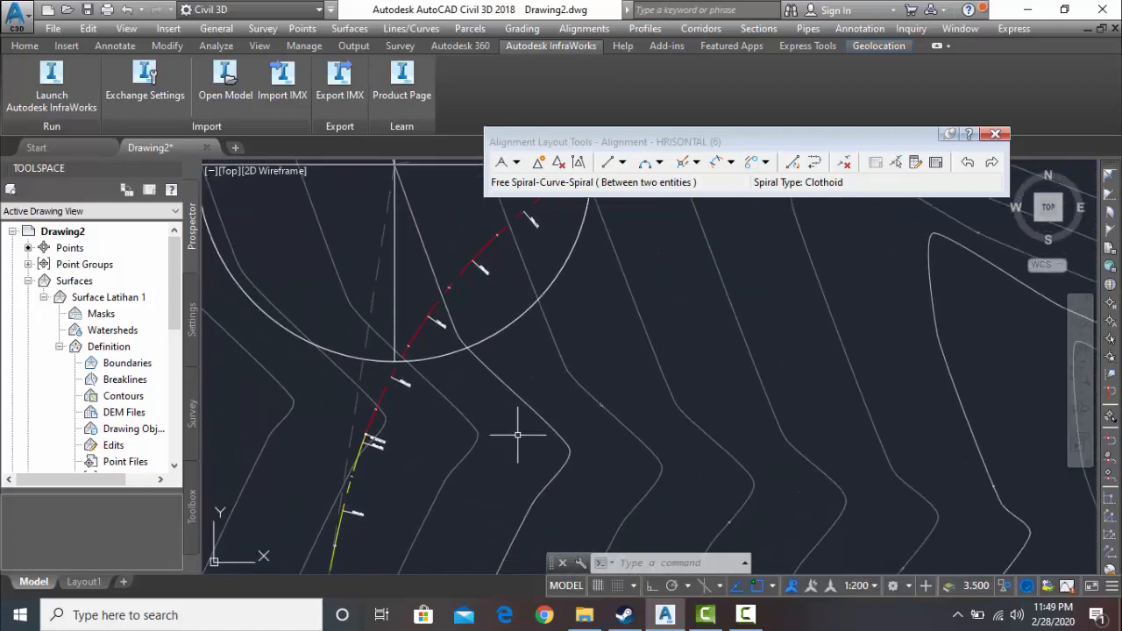
middle_click_drag(543, 390, 440, 535)
middle_click_drag(613, 317, 542, 374)
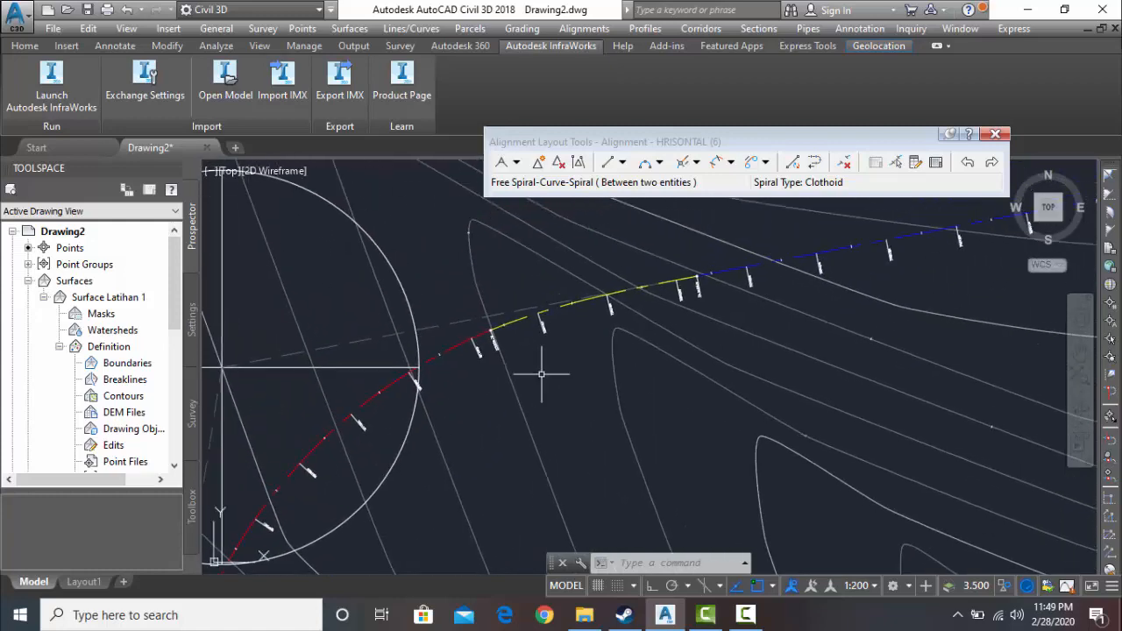
scroll(492, 460, "down", 2)
mouse_move(493, 459)
middle_mouse_down()
mouse_move(556, 369)
mouse_move(611, 333)
mouse_move(518, 427)
middle_mouse_up()
right_click(511, 442)
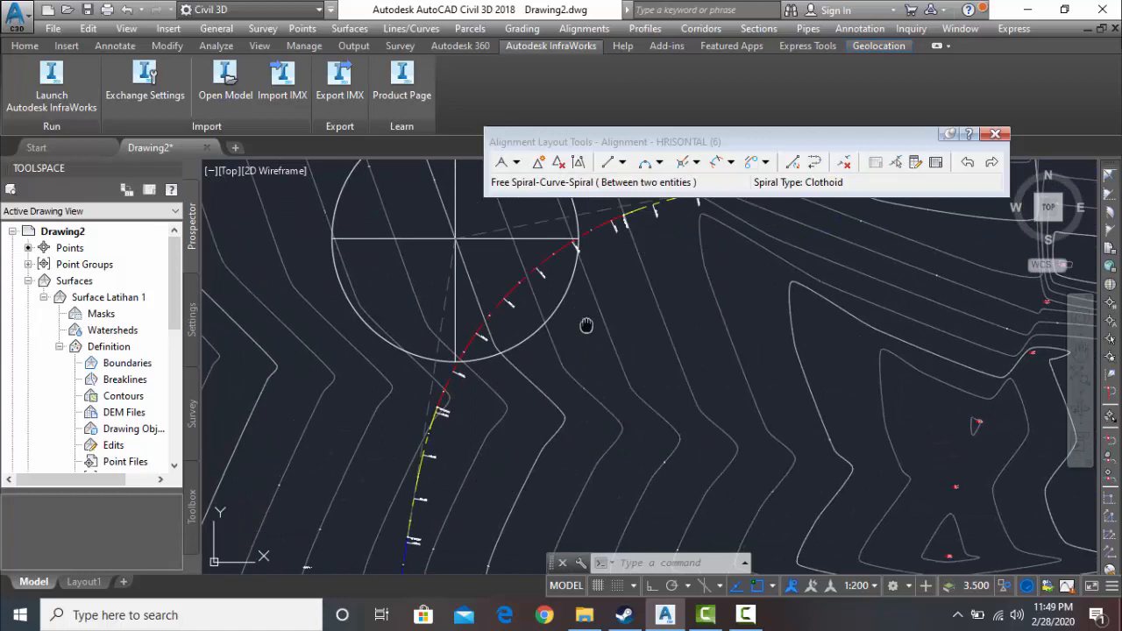
middle_click_drag(607, 301, 584, 342)
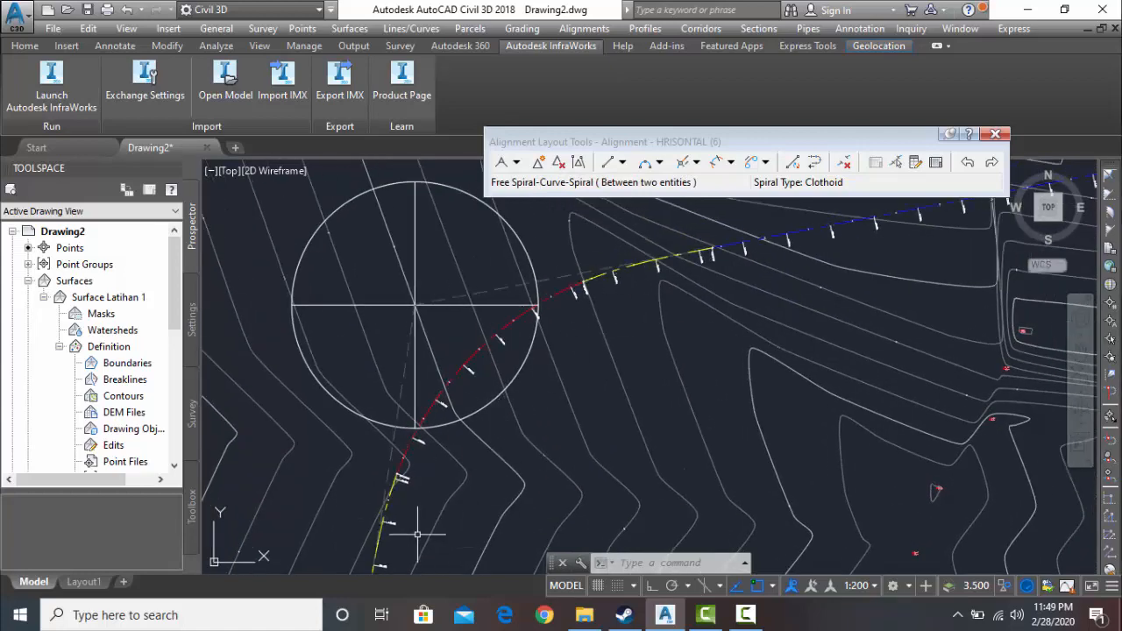
- Examine the entry spiral around the SC point and follow the circular arc southwestward through the northwestern block
scroll(639, 266, "up", 2)
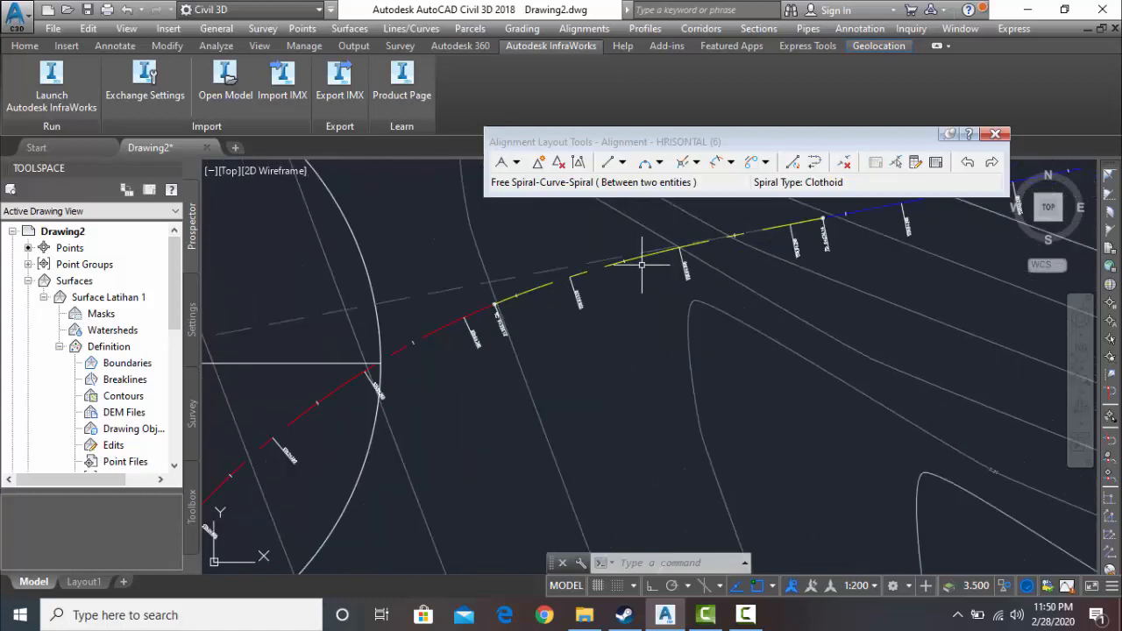
scroll(634, 282, "up", 1)
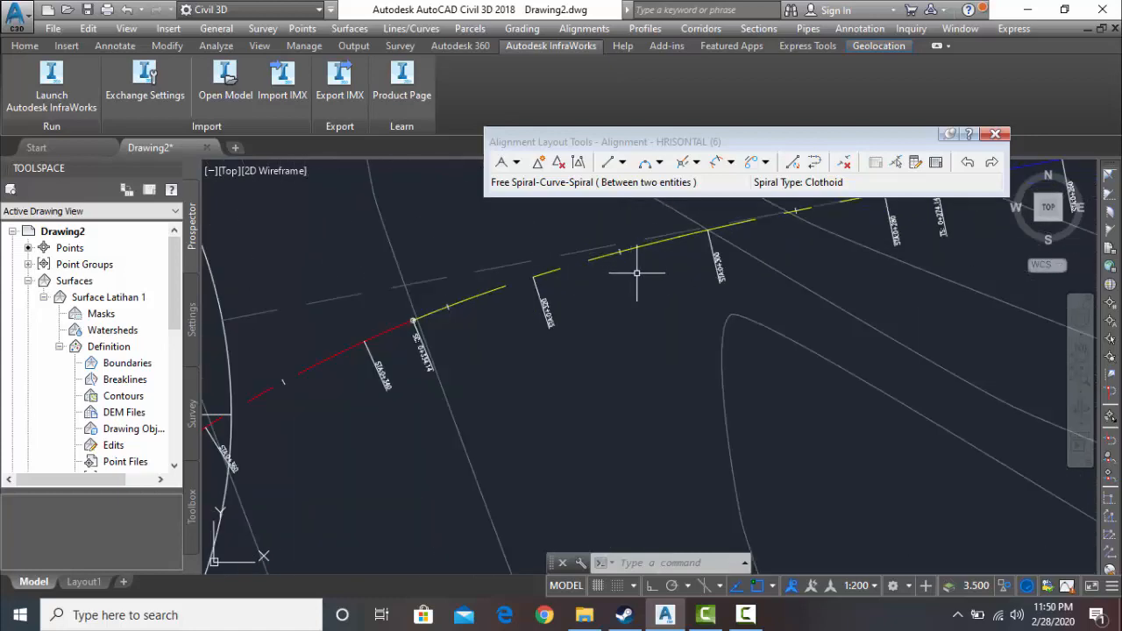
scroll(640, 263, "down", 2)
scroll(616, 323, "down", 1)
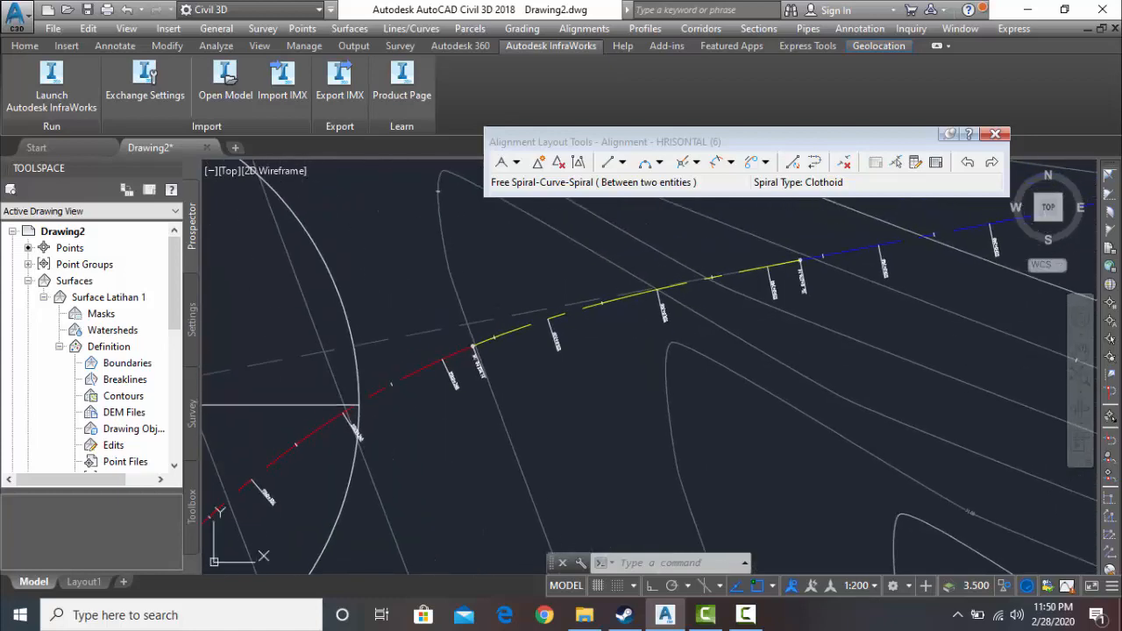
mouse_move(556, 392)
middle_mouse_down()
mouse_move(618, 296)
mouse_move(744, 267)
middle_mouse_up()
right_click(770, 267)
left_click(499, 372)
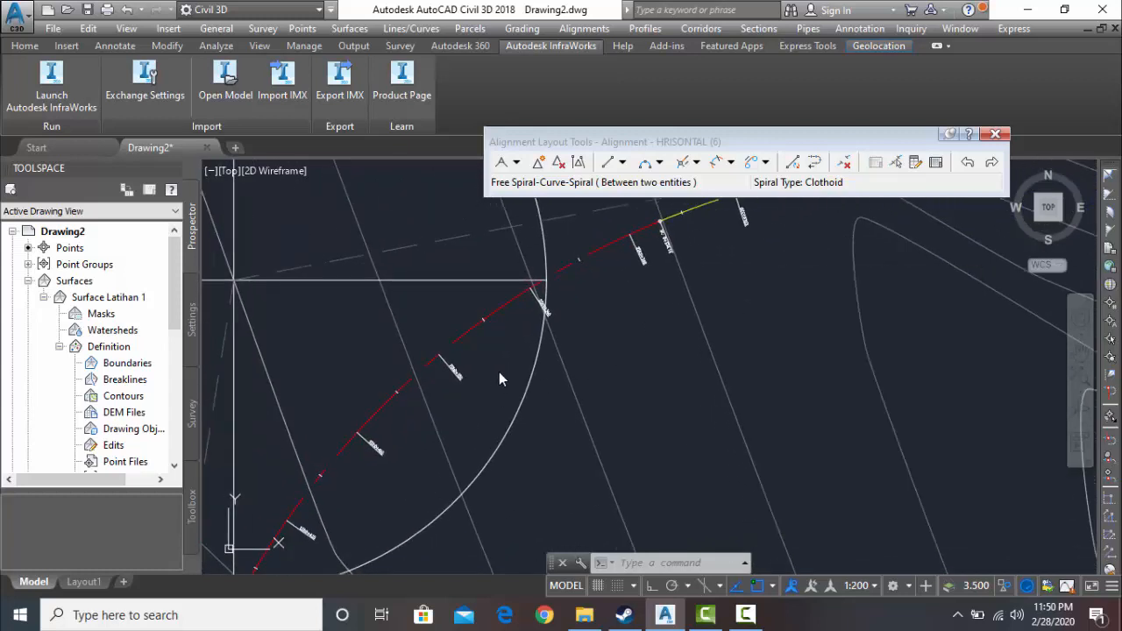
middle_click_drag(487, 396, 590, 339)
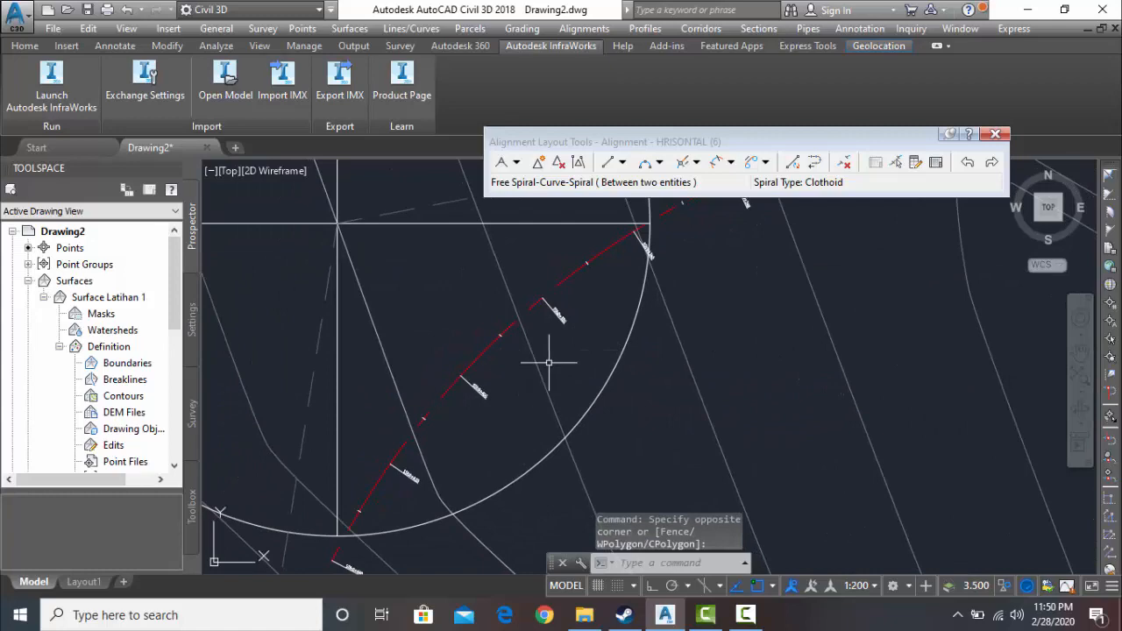
- Review the northwestern corner's spiral-curve-spiral against the whole alignment, from its southern spiral to its northeastern tangent
middle_click(574, 354)
middle_click(574, 354)
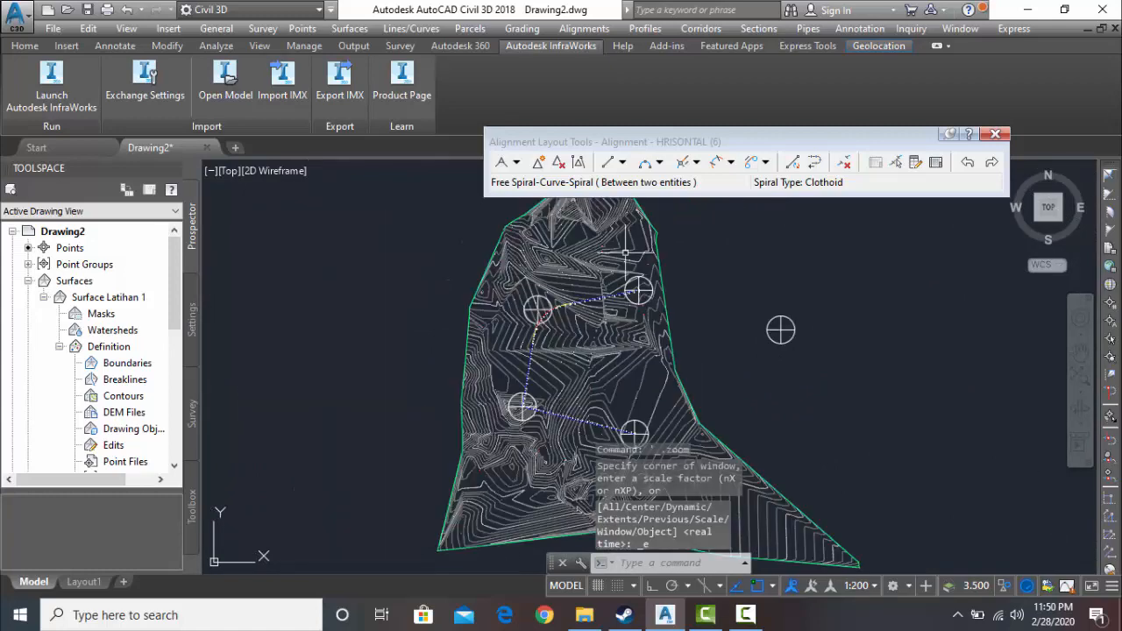
scroll(545, 323, "up", 10)
mouse_move(467, 432)
middle_mouse_down()
mouse_move(531, 291)
mouse_move(509, 362)
mouse_move(500, 327)
middle_mouse_up()
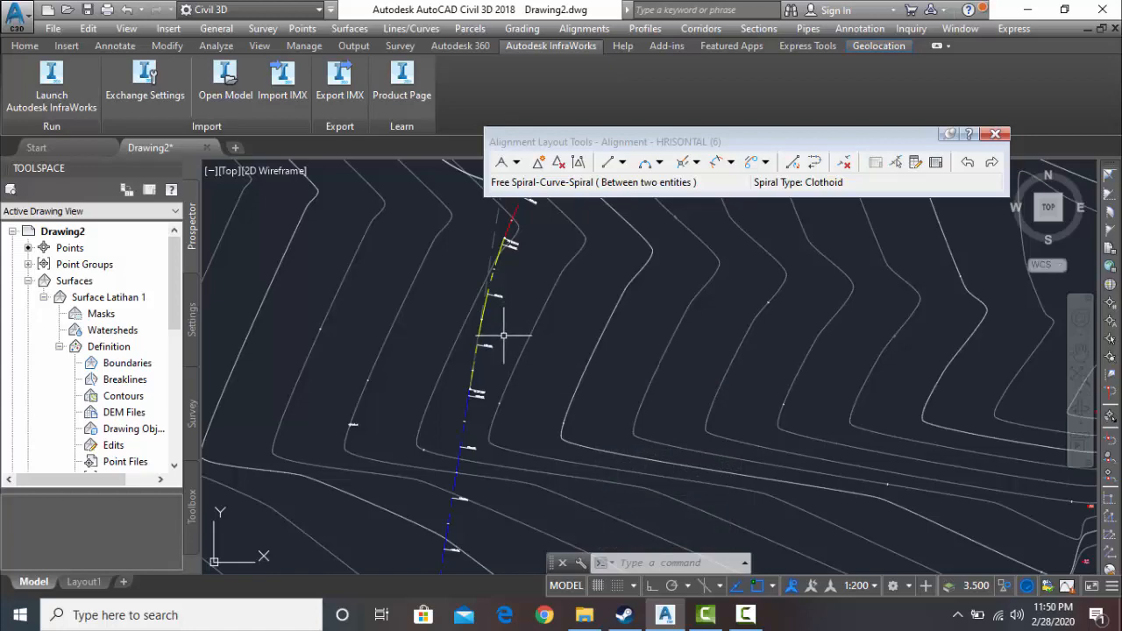
scroll(639, 276, "down", 4)
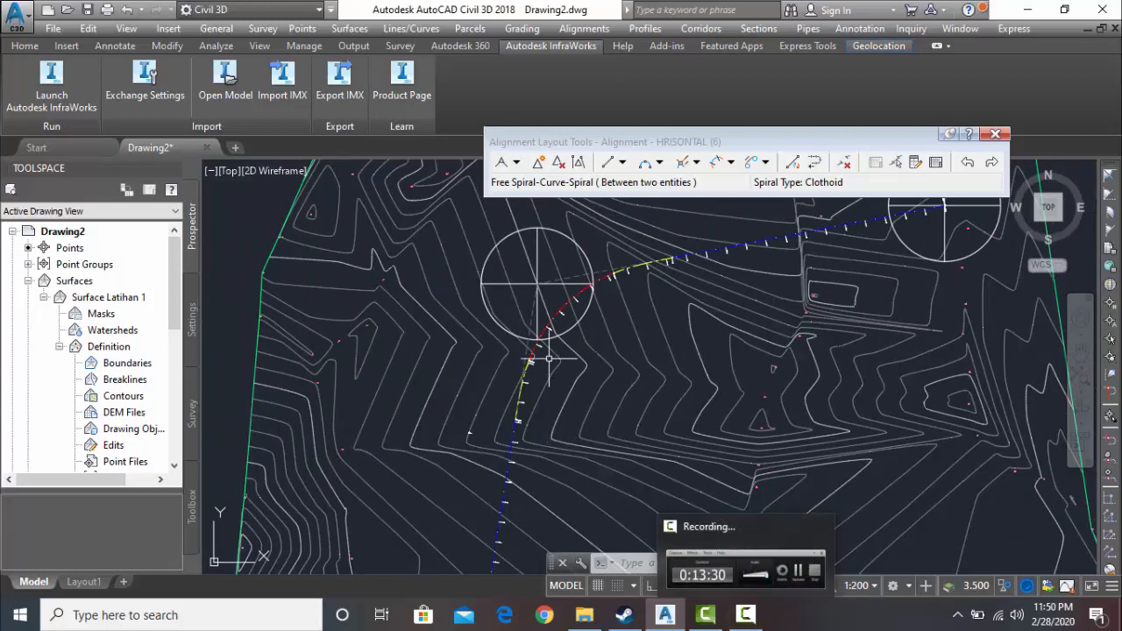
scroll(579, 315, "up", 5)
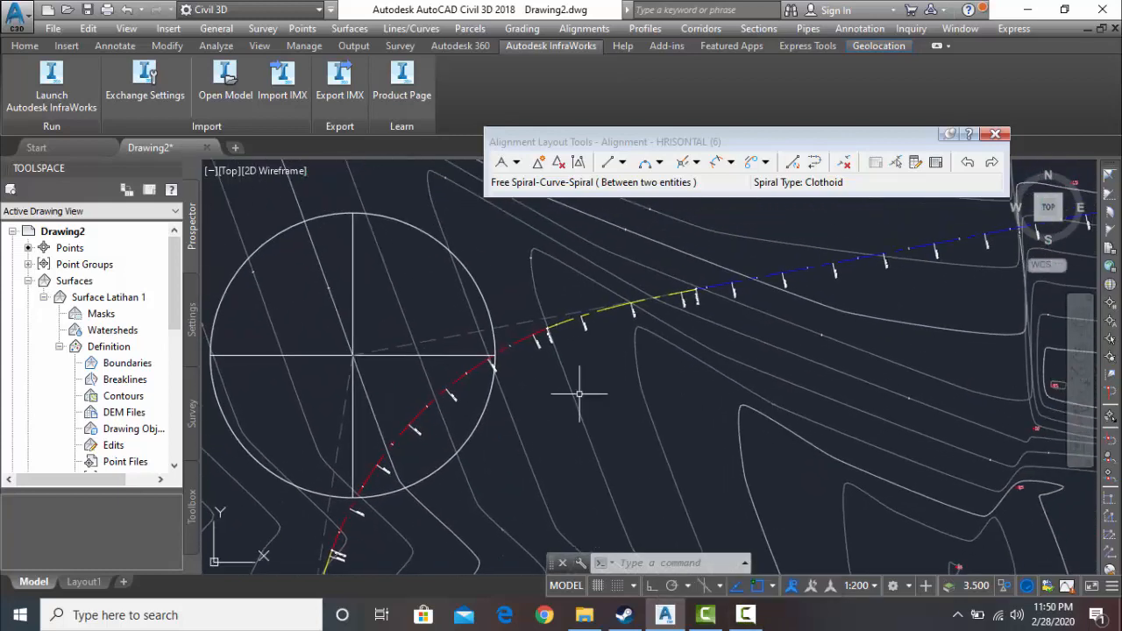
middle_click_drag(568, 406, 609, 303)
mouse_move(466, 468)
middle_mouse_down()
mouse_move(584, 315)
mouse_move(551, 417)
middle_mouse_up()
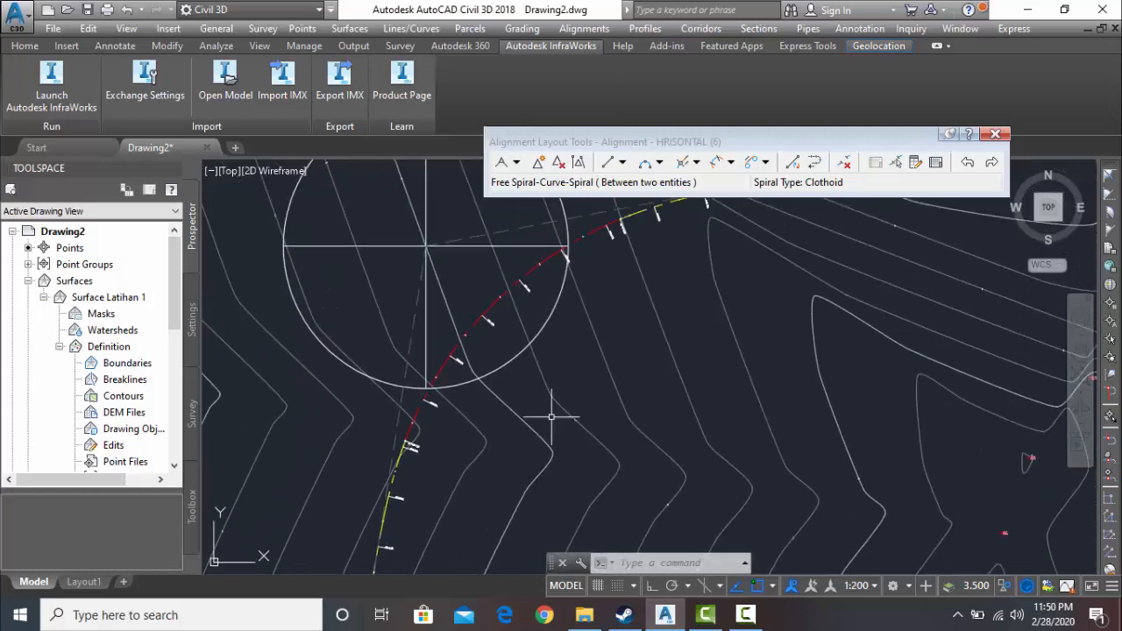
left_click(745, 614)
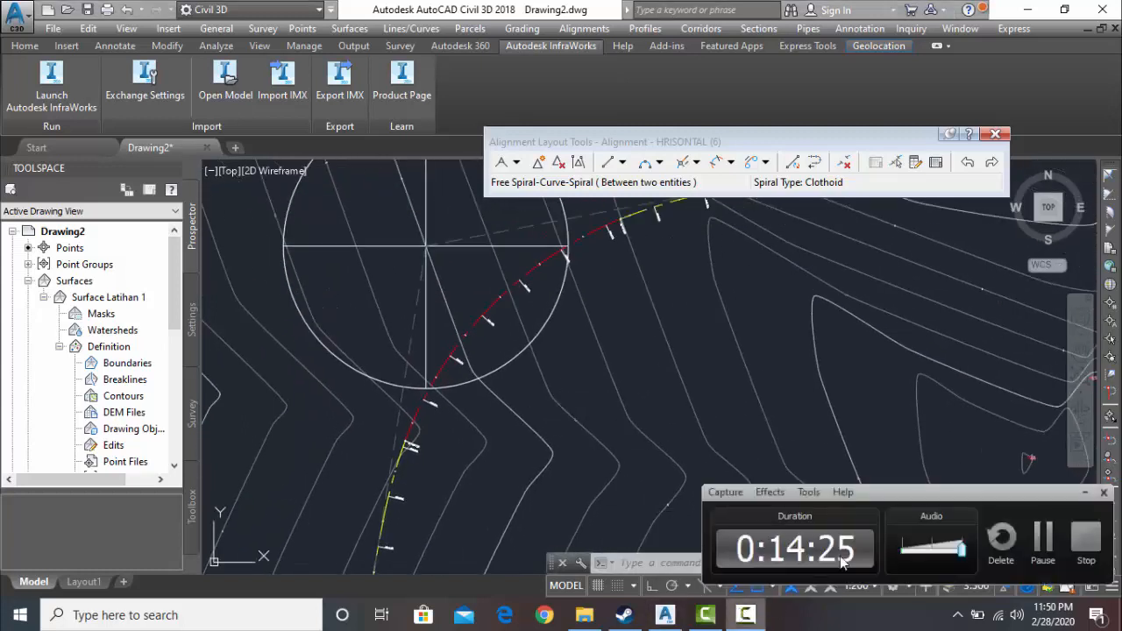
left_click(1044, 532)
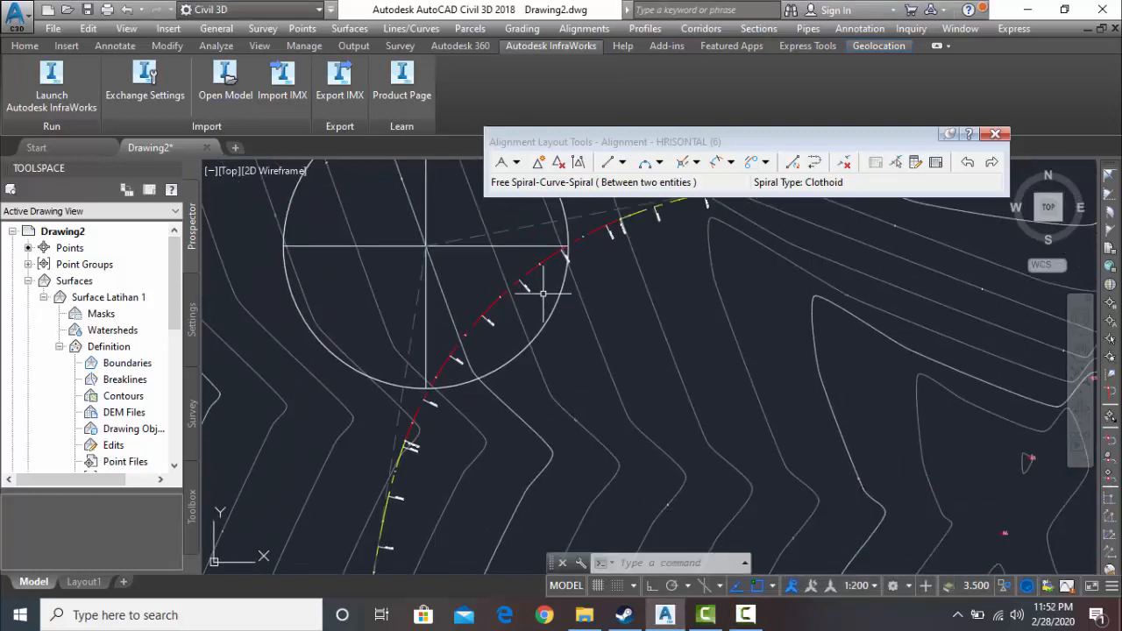
- Start a Free Spiral-Curve-Spiral between two entities, using the northern and eastern tangents that meet at the southwestern block
scroll(621, 361, "down", 6)
mouse_move(592, 511)
middle_mouse_down()
mouse_move(576, 418)
mouse_move(594, 324)
middle_mouse_up()
right_click(593, 325)
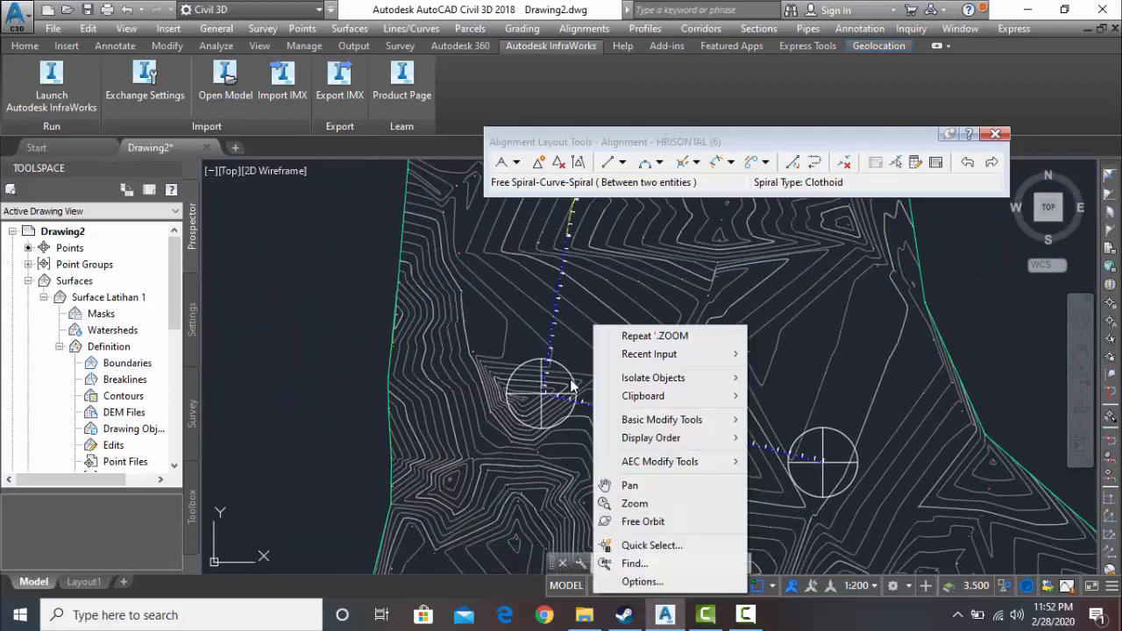
key("Escape")
scroll(557, 380, "up", 8)
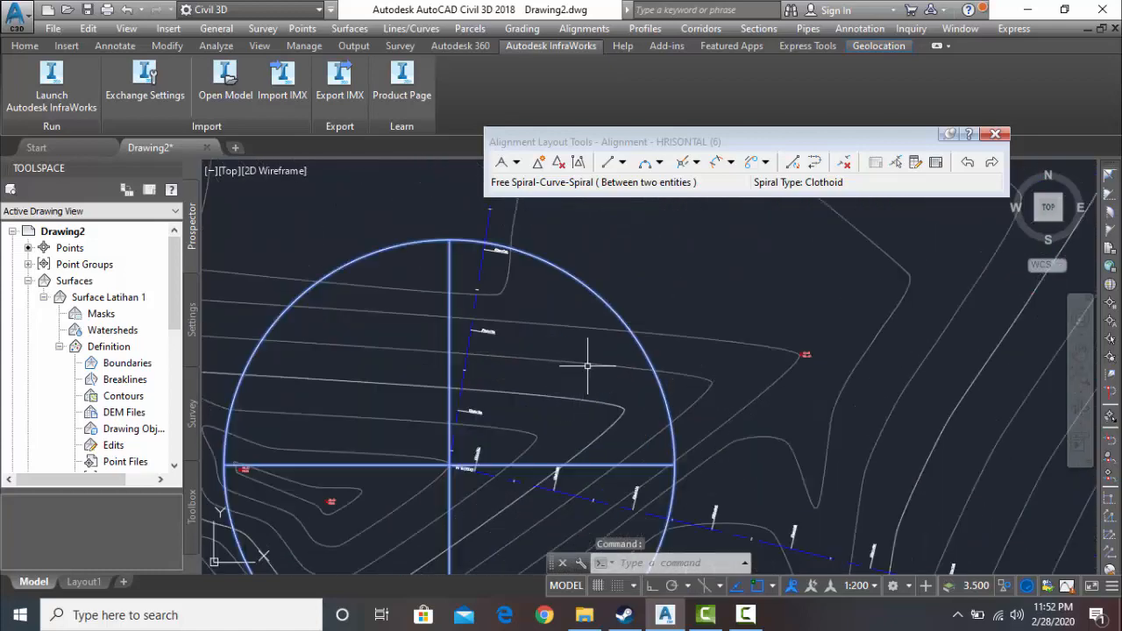
left_click(592, 399)
key("Escape")
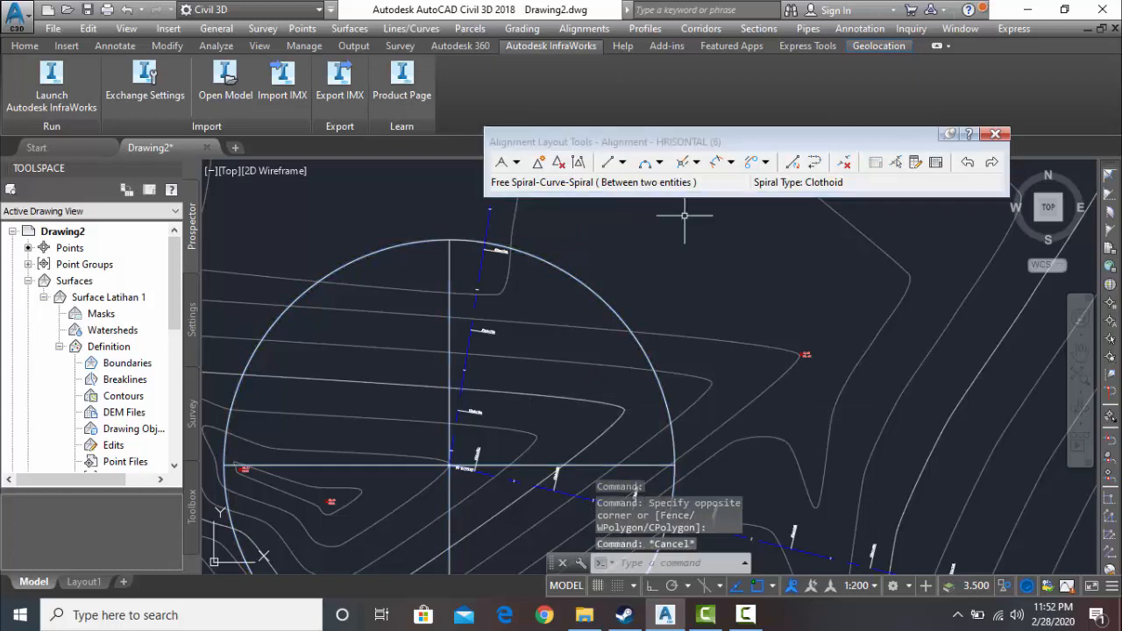
left_click(729, 164)
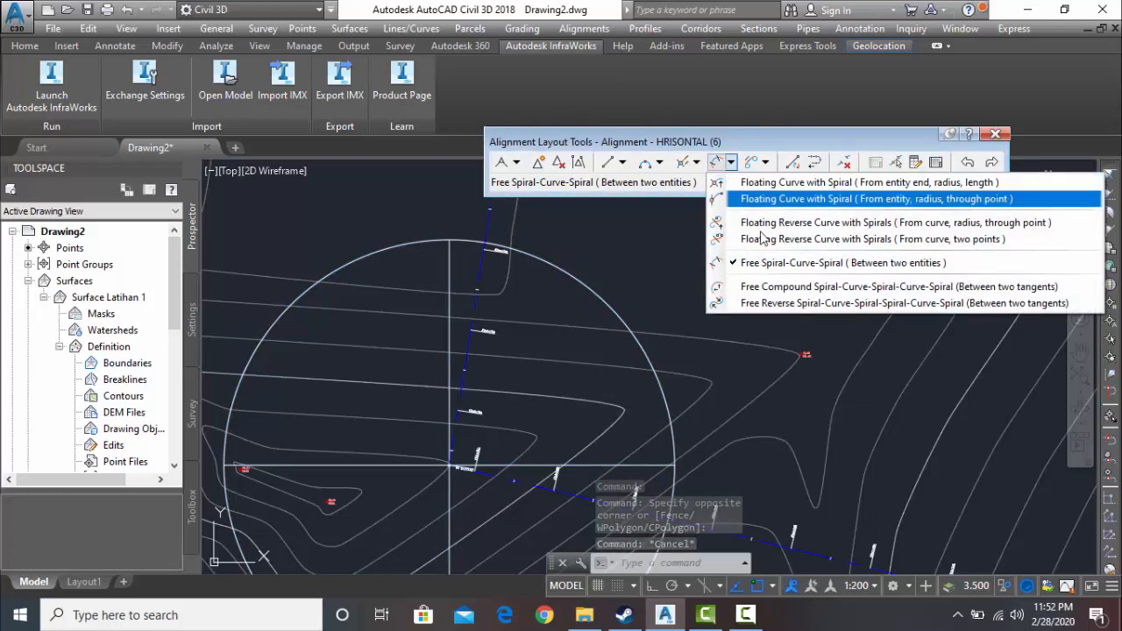
left_click(777, 266)
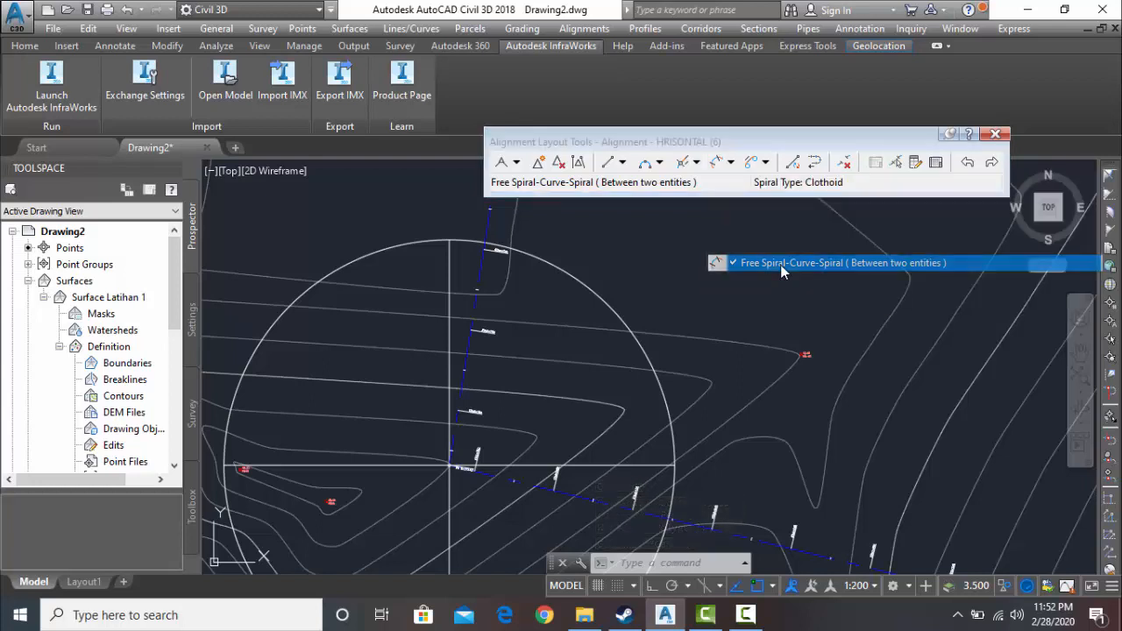
scroll(459, 392, "up", 2)
left_click(458, 385)
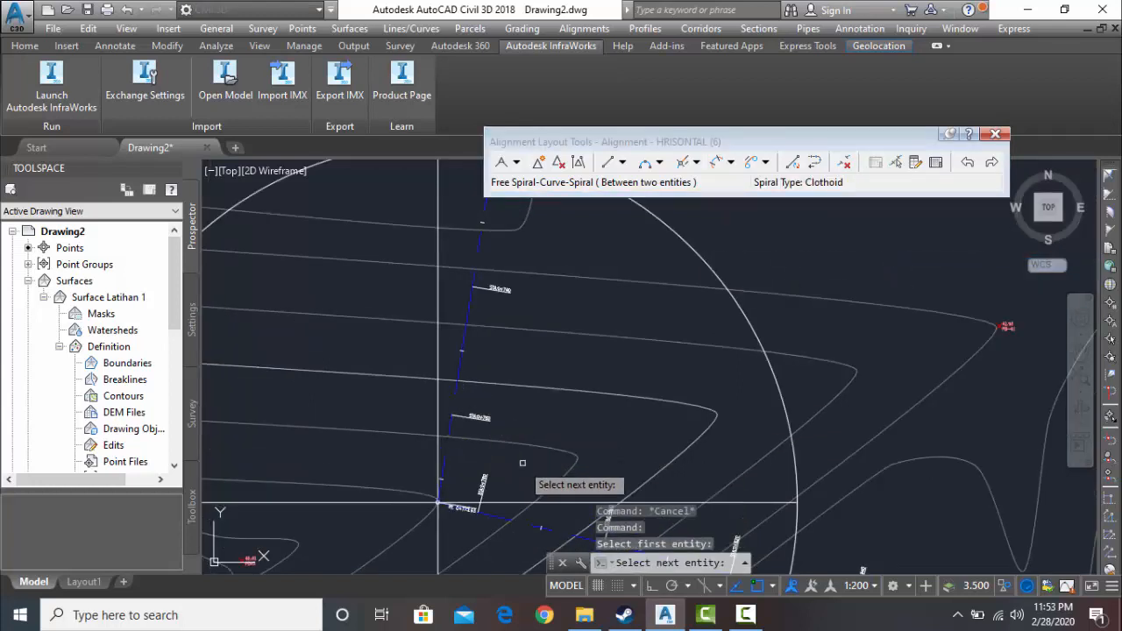
middle_click_drag(508, 468, 490, 346)
scroll(536, 399, "up", 4)
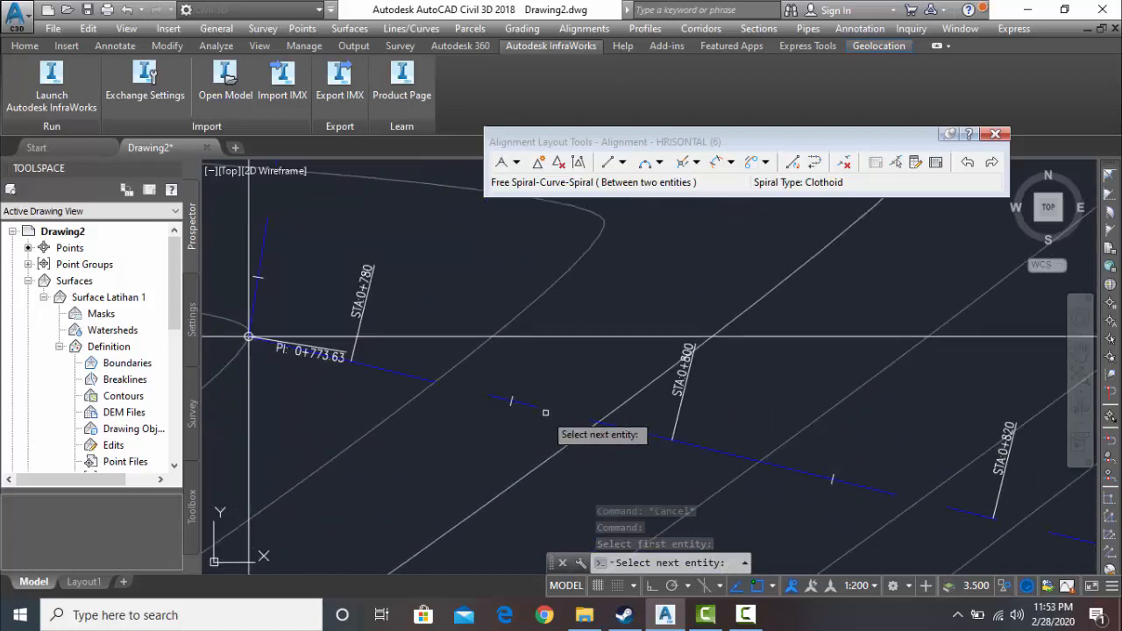
left_click(535, 409)
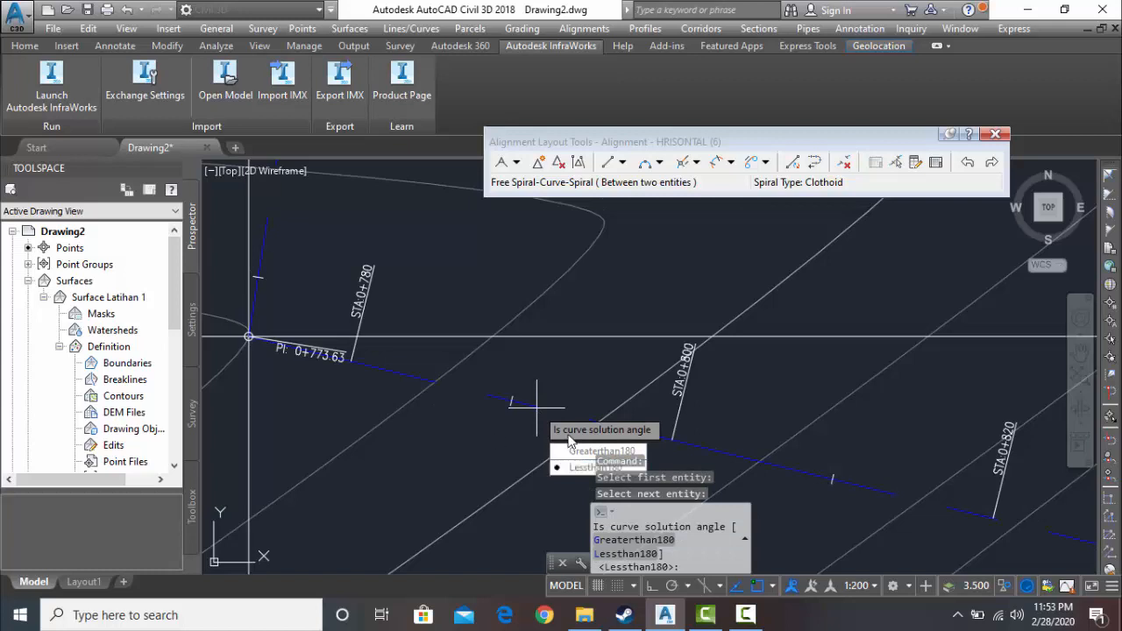
- Create the southwestern corner's transition with the Lessthan180 solution, a 150 m radius, and 60 m spiral in and spiral out lengths
key("Return")
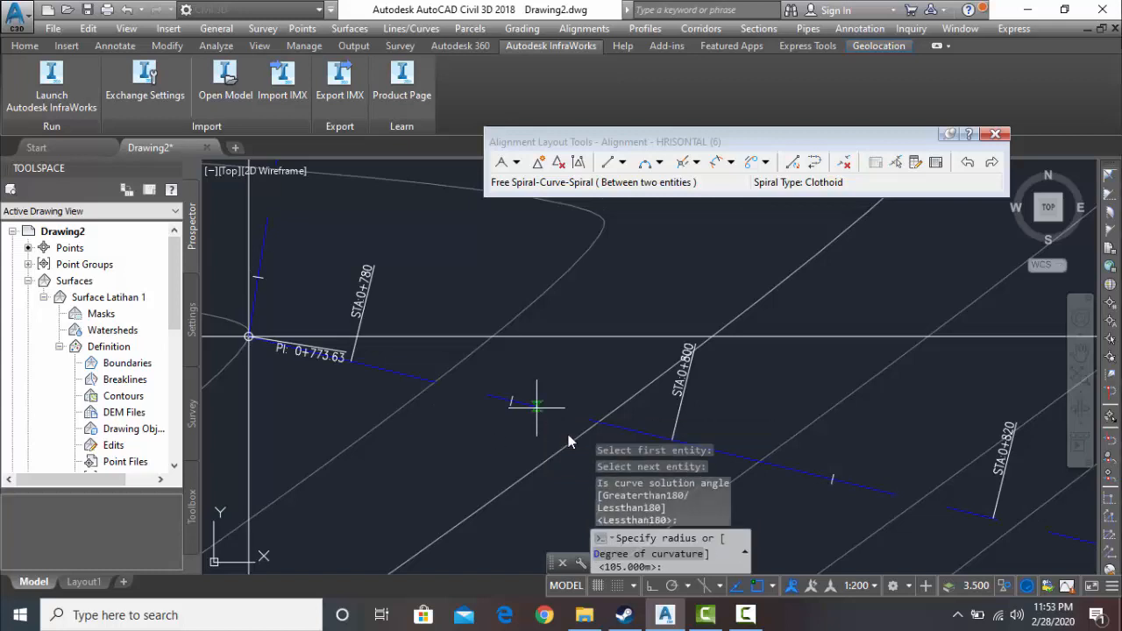
type("150")
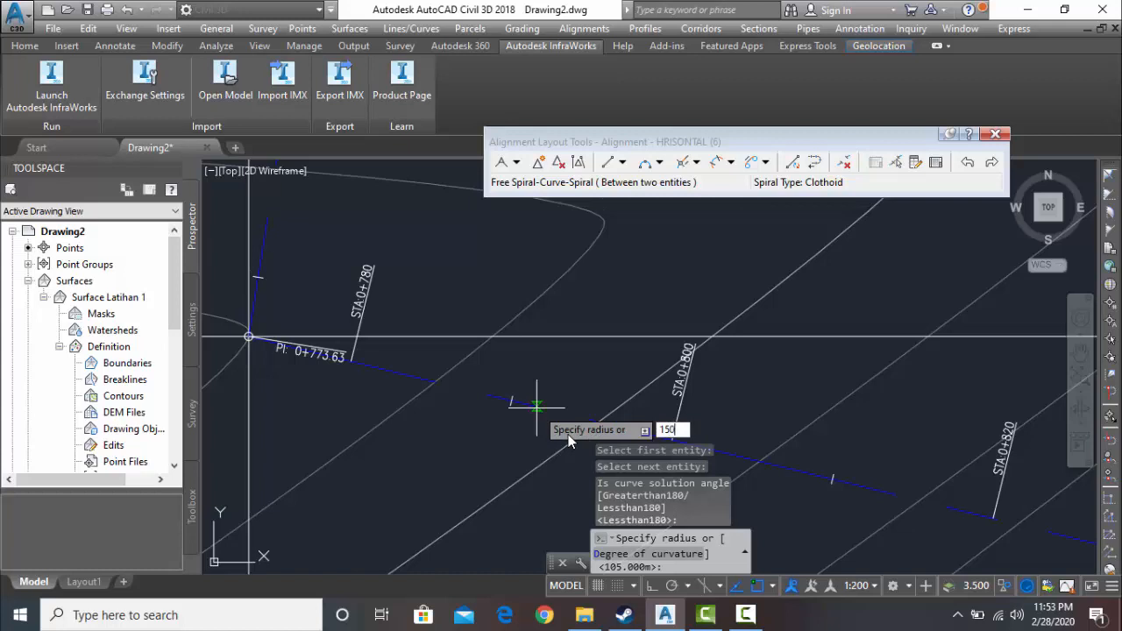
key("Return")
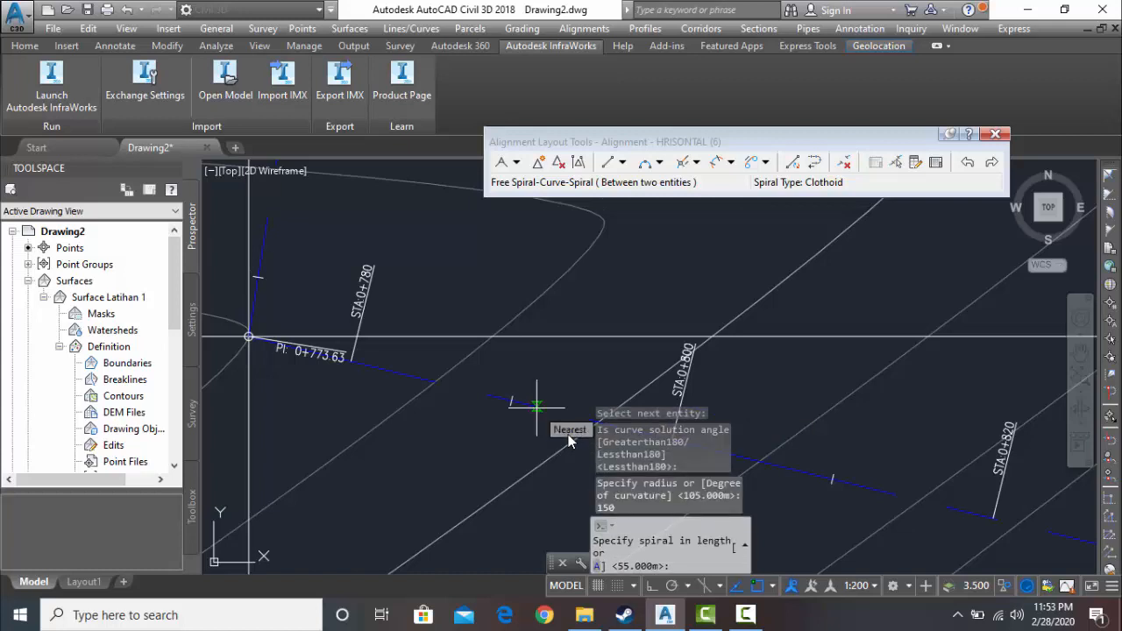
type("6")
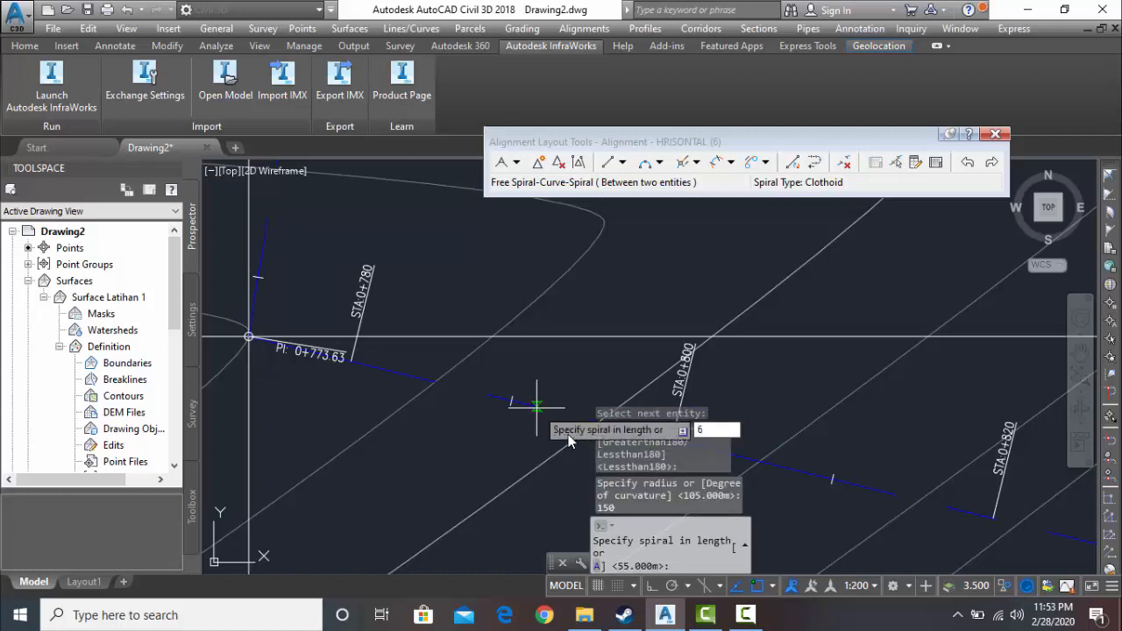
type("0")
key("Return")
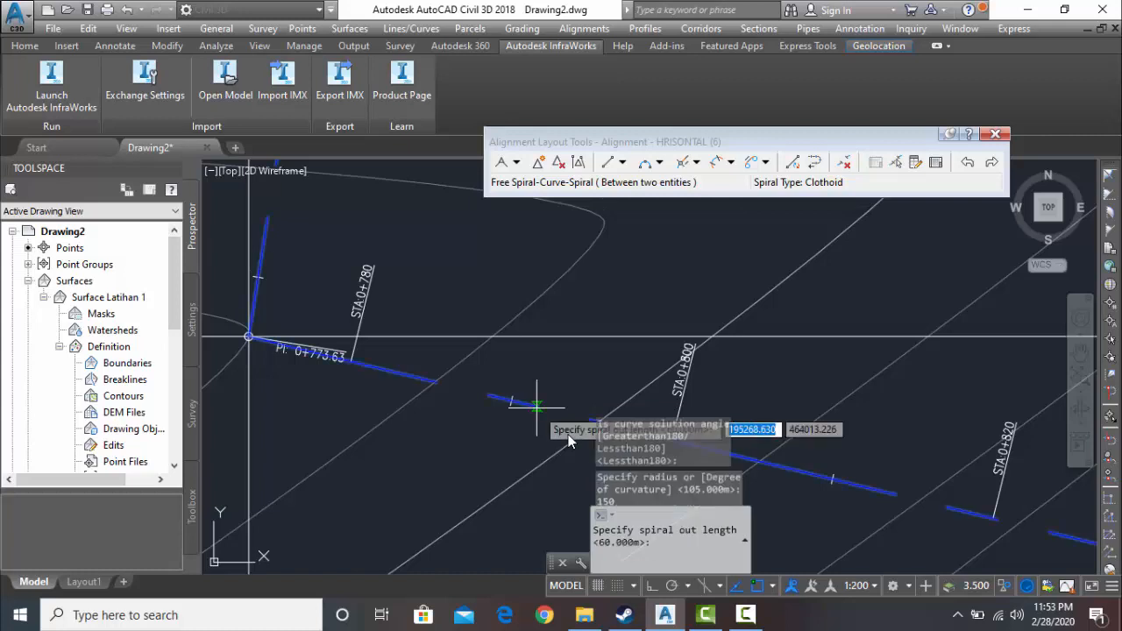
type("60")
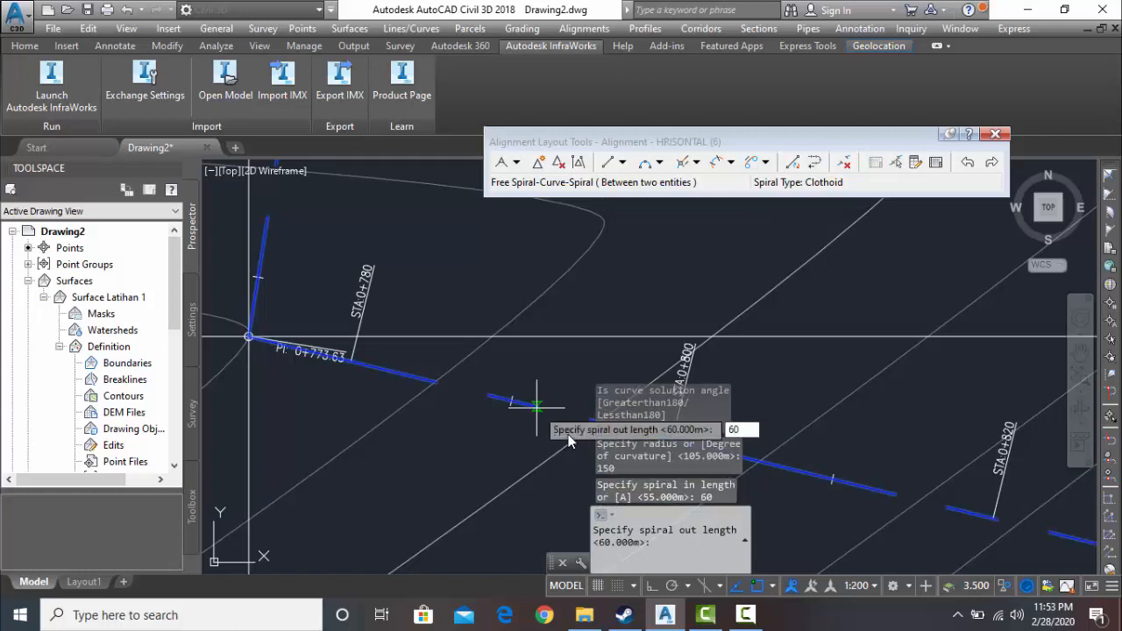
key("Return")
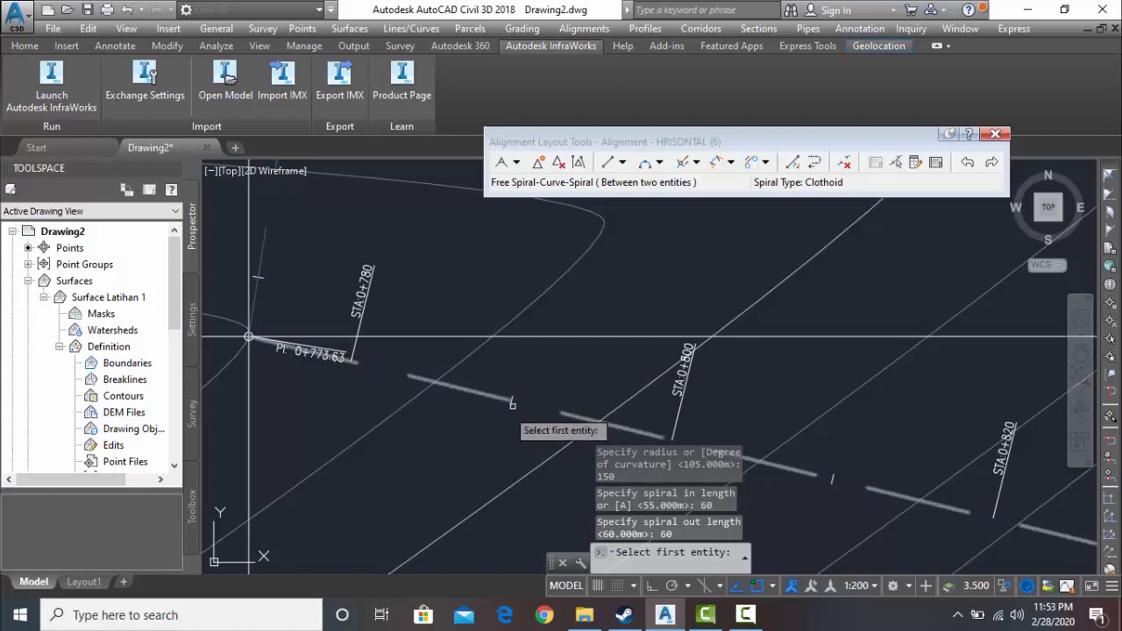
- Close the spiral-curve-spiral command and inspect the new transition at the southwestern block with its adjoining tangents
scroll(400, 375, "down", 2)
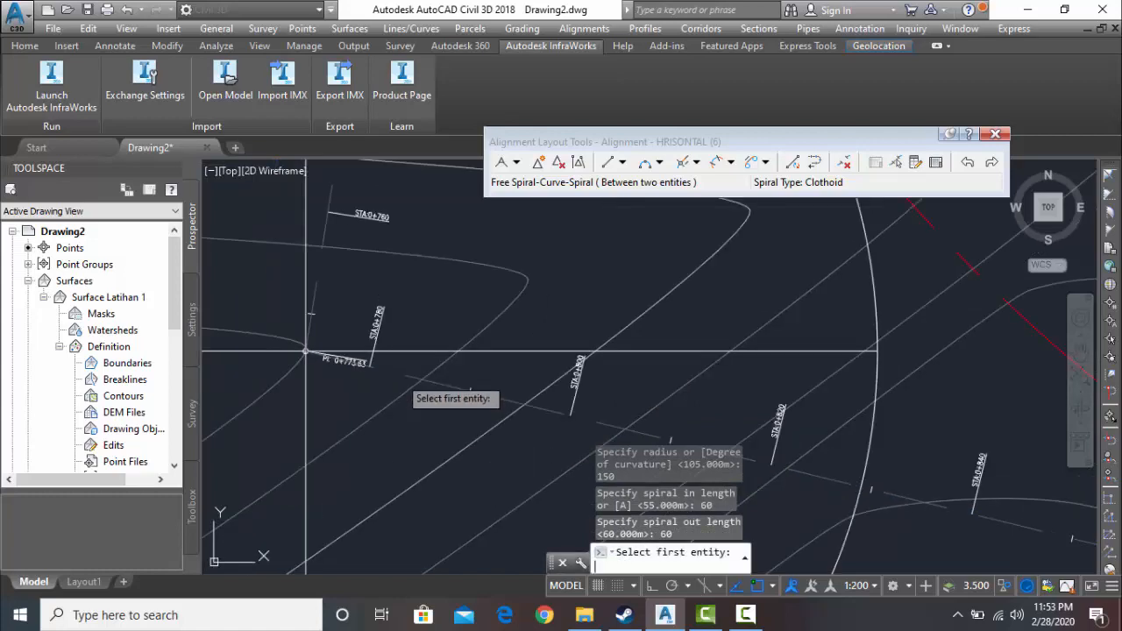
scroll(399, 377, "up", 2)
scroll(399, 377, "down", 3)
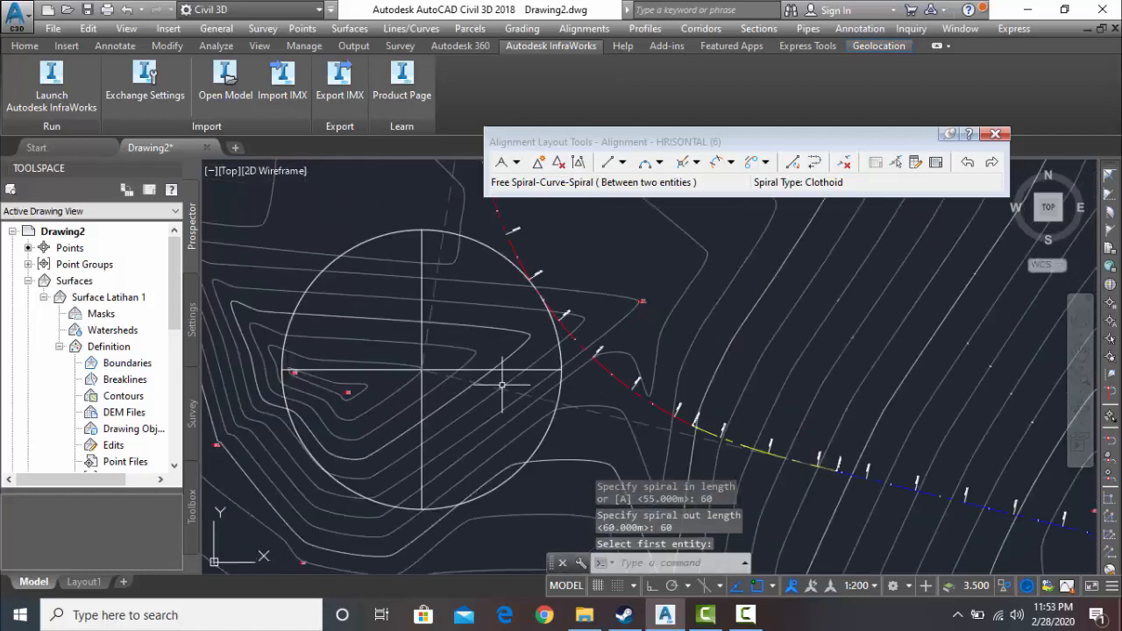
scroll(443, 302, "down", 5)
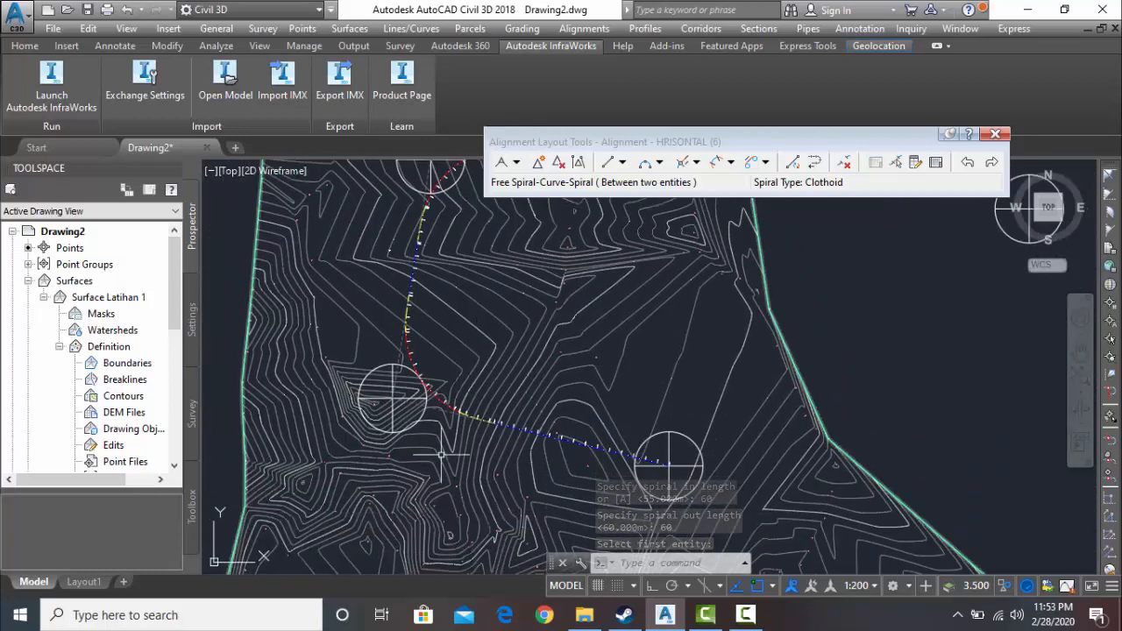
left_click(745, 614)
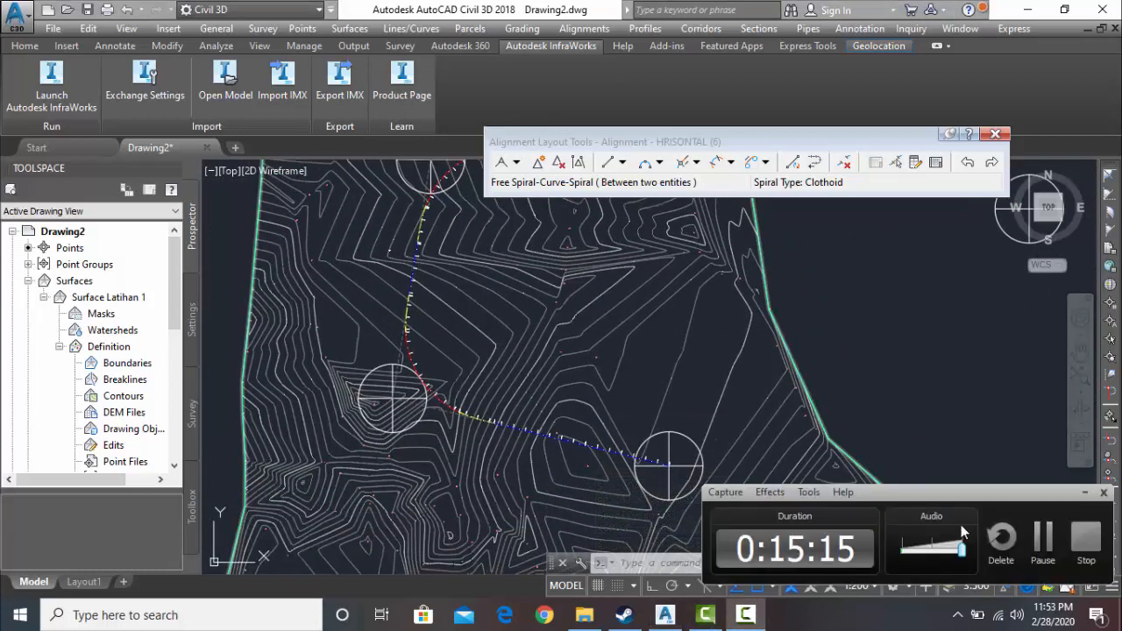
left_click(1042, 539)
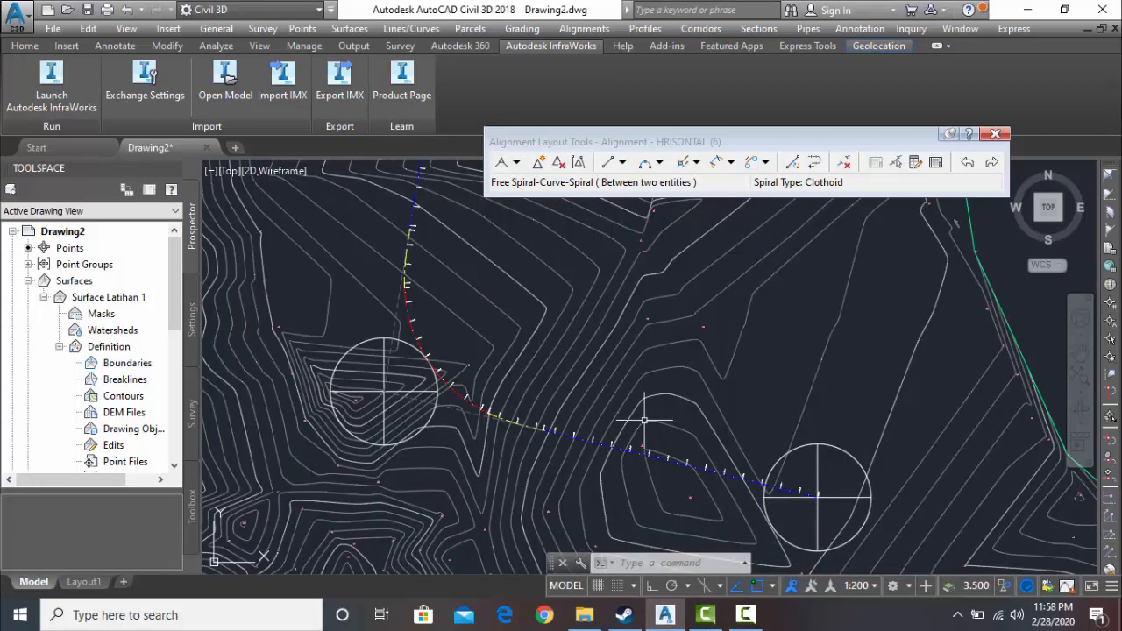
scroll(579, 430, "down", 3)
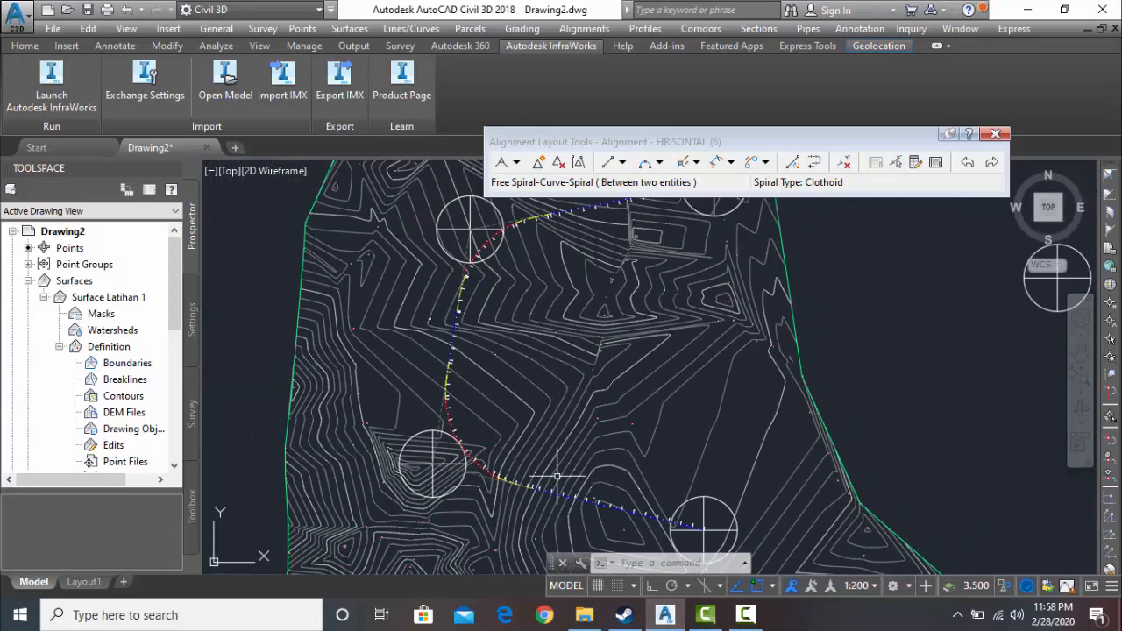
scroll(557, 478, "down", 4)
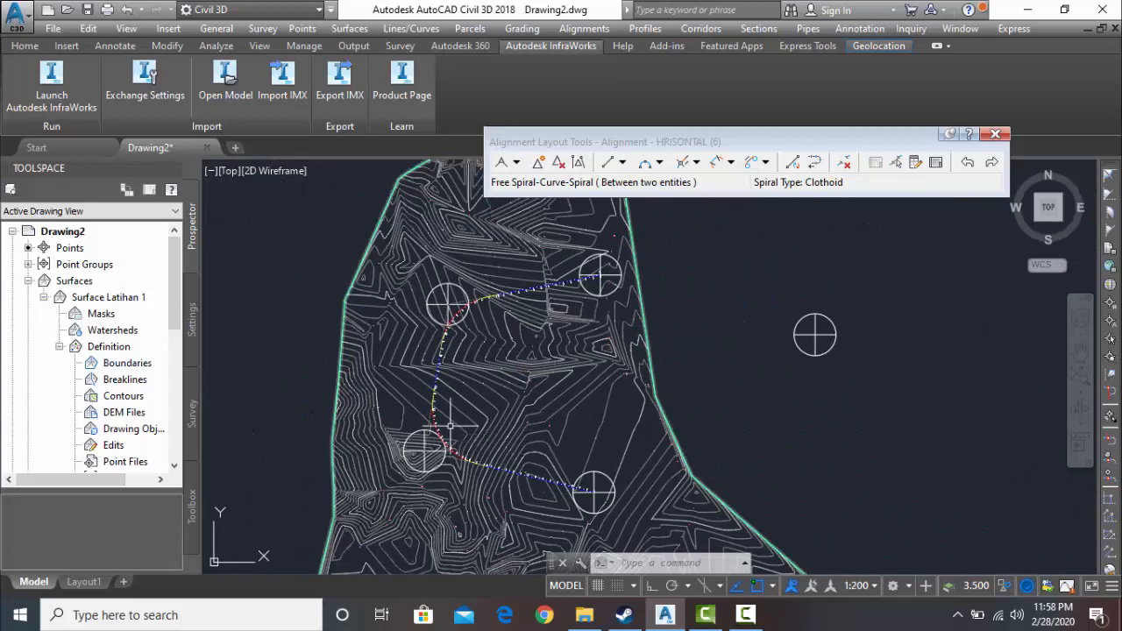
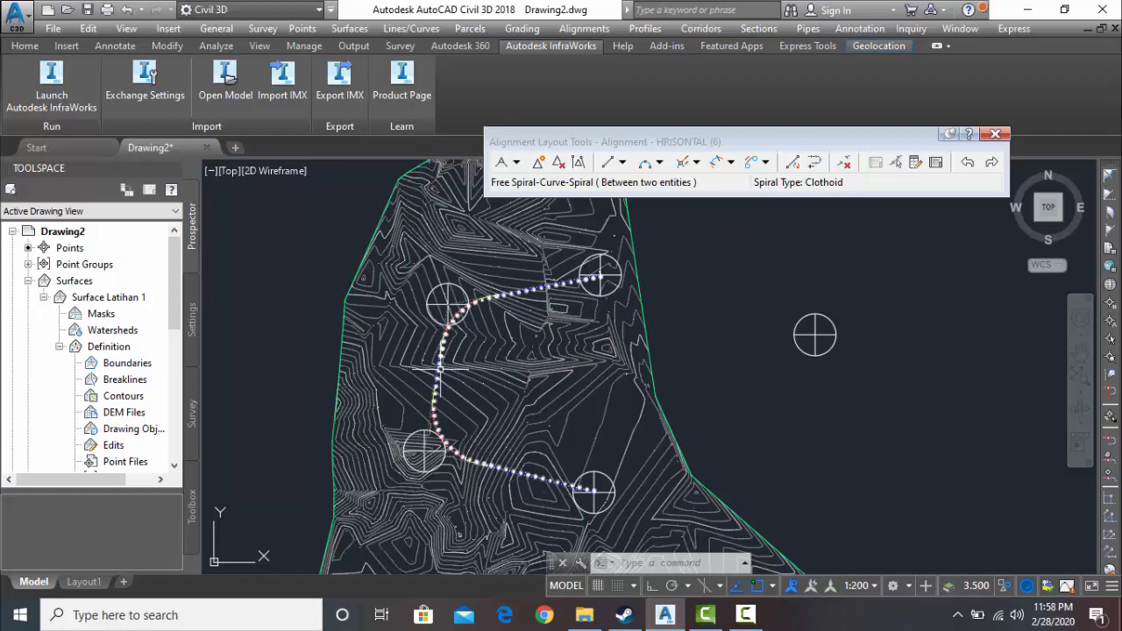
- Delete the northwestern corner's southern spiral and the tangent leading to the southwestern corner from the alignment as sub-entities
scroll(438, 371, "up", 2)
scroll(436, 377, "up", 2)
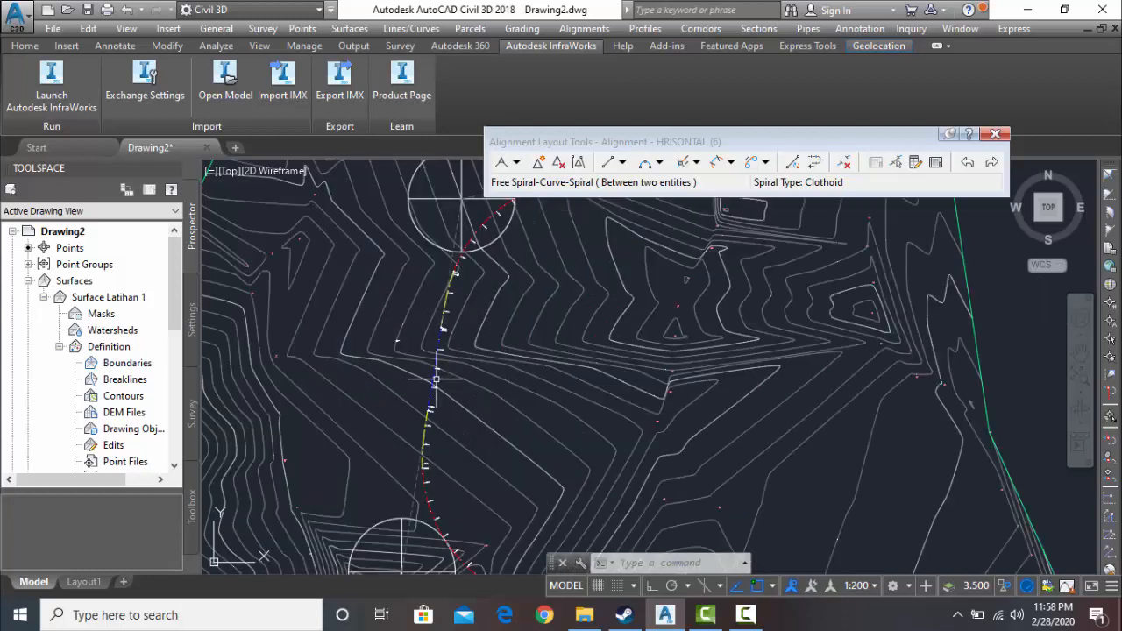
left_click(456, 269)
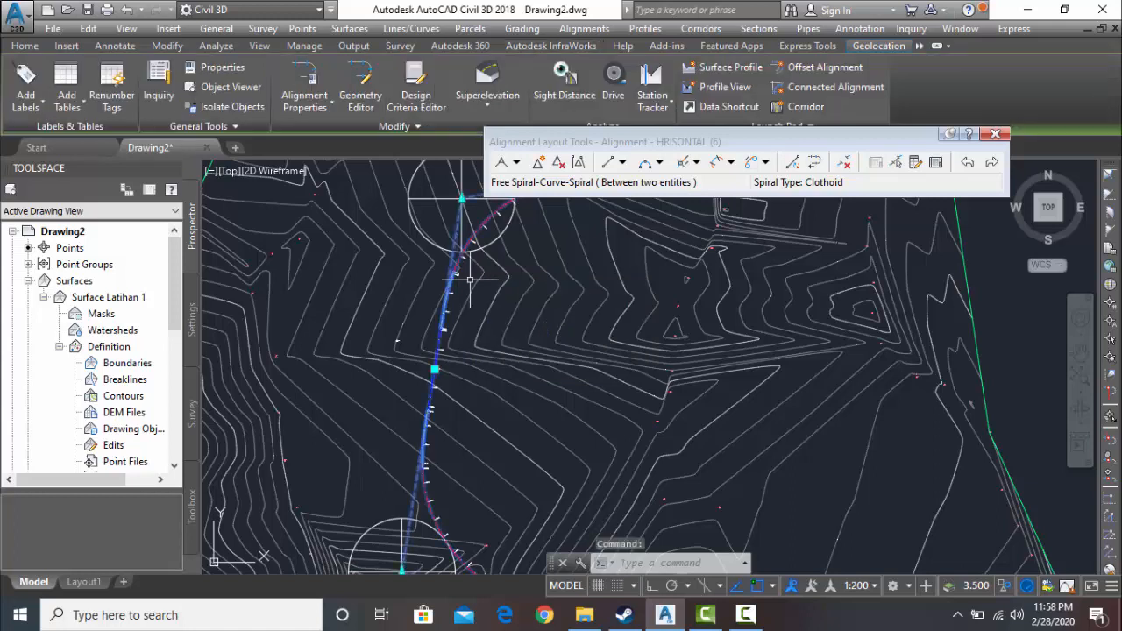
left_click(844, 163)
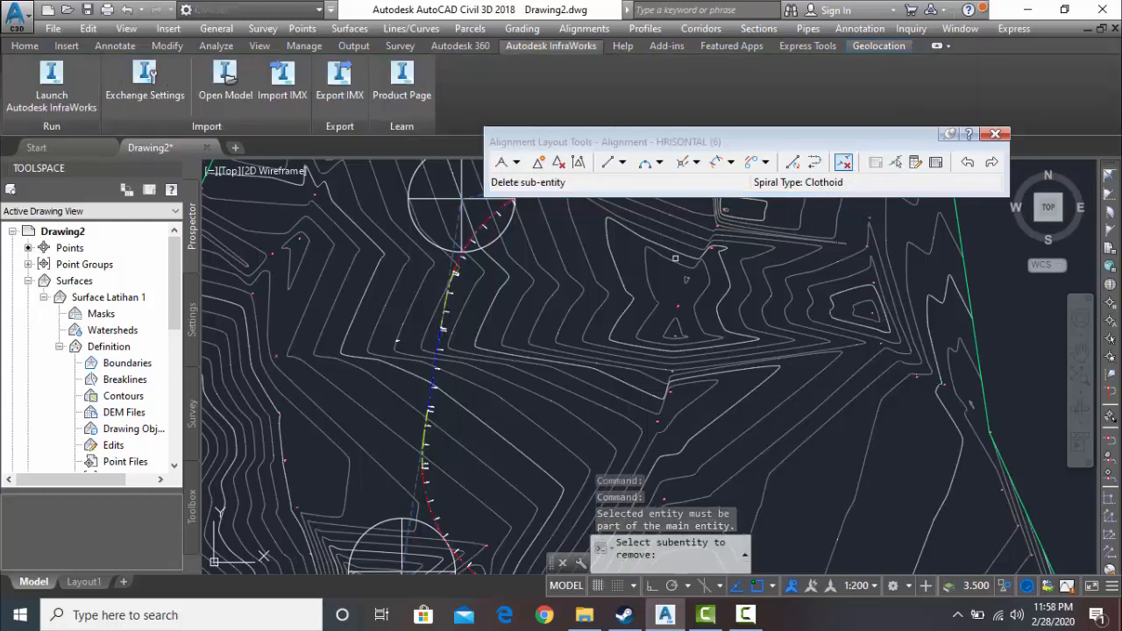
scroll(548, 290, "up", 4)
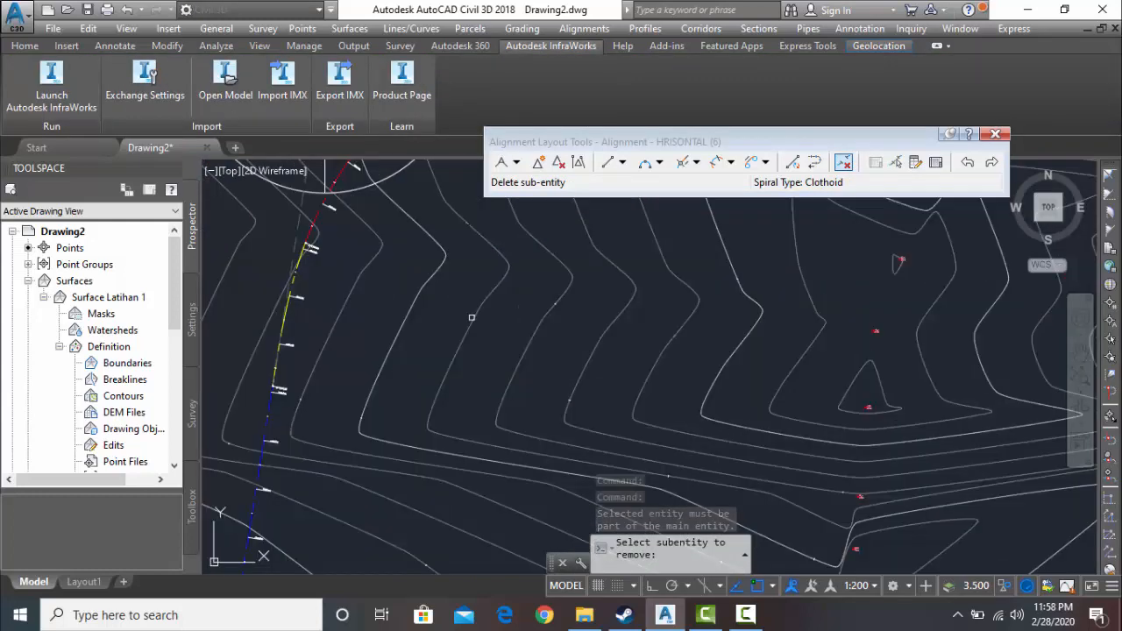
left_click(278, 335)
left_click(280, 334)
scroll(284, 340, "down", 2)
scroll(284, 340, "down", 2)
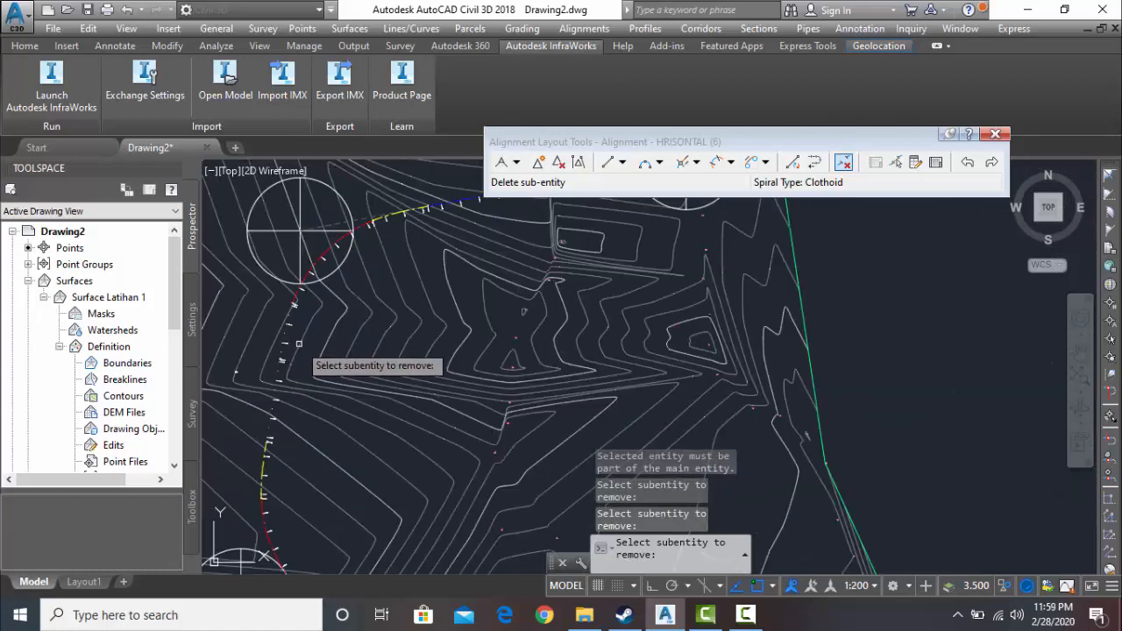
left_click(743, 622)
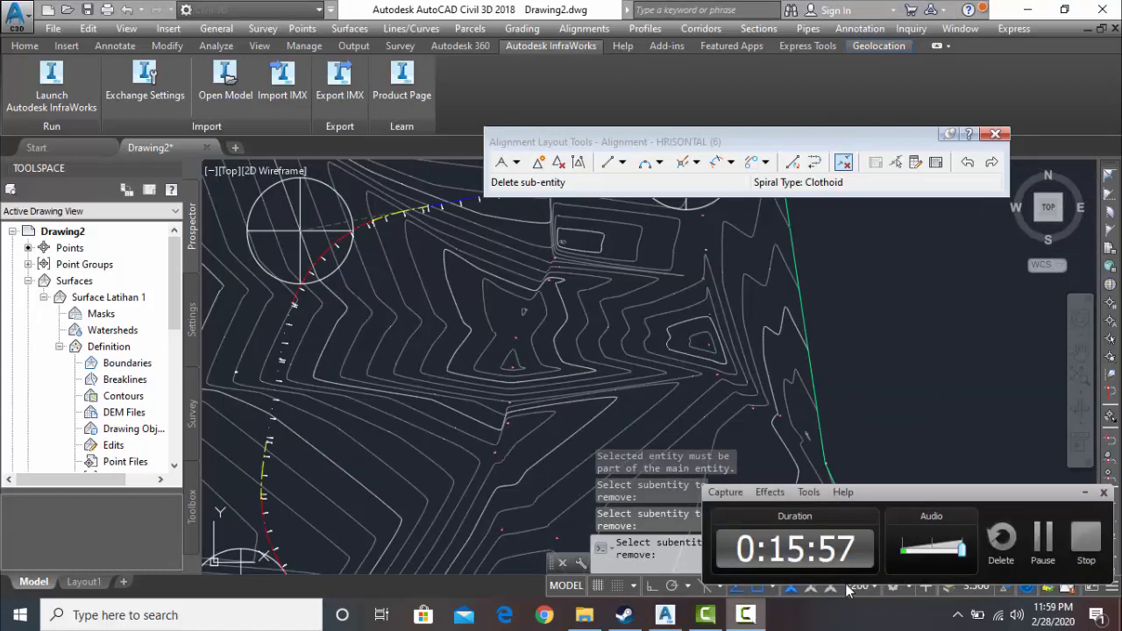
left_click(1040, 543)
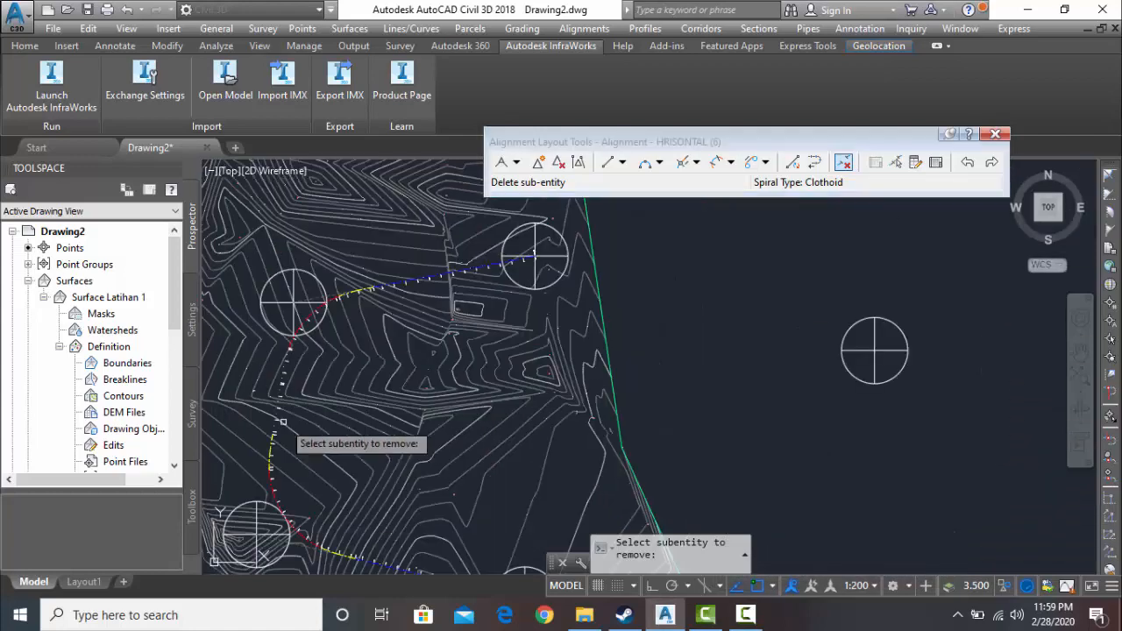
scroll(285, 424, "down", 2)
key("Escape")
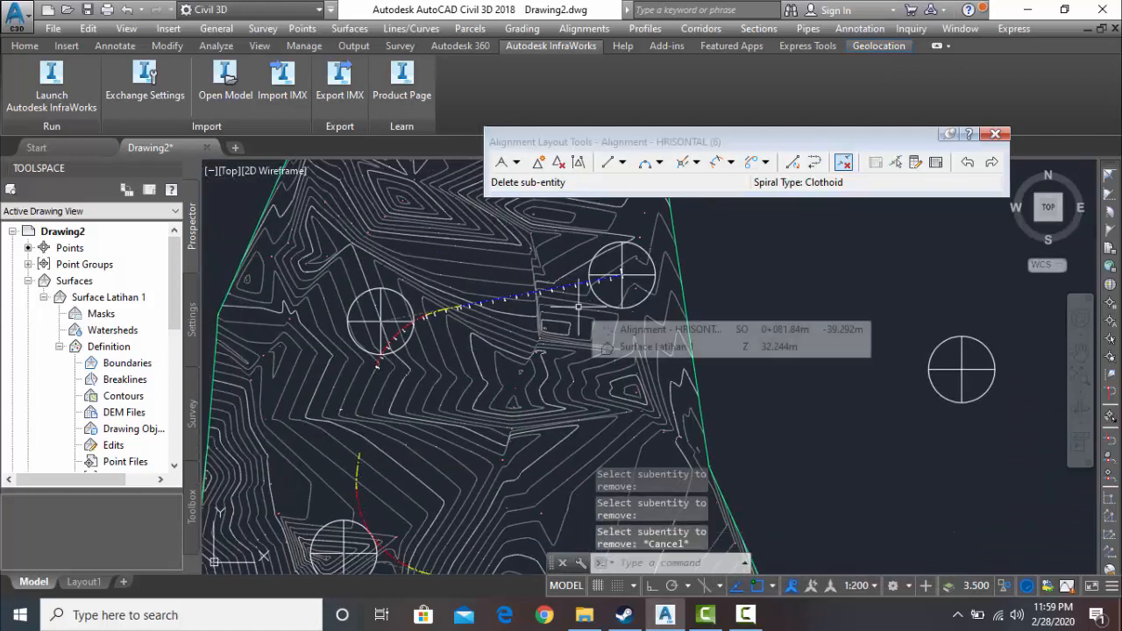
- Erase the remaining alignment with its station labels and close the alignment layout tools
scroll(499, 303, "up", 2)
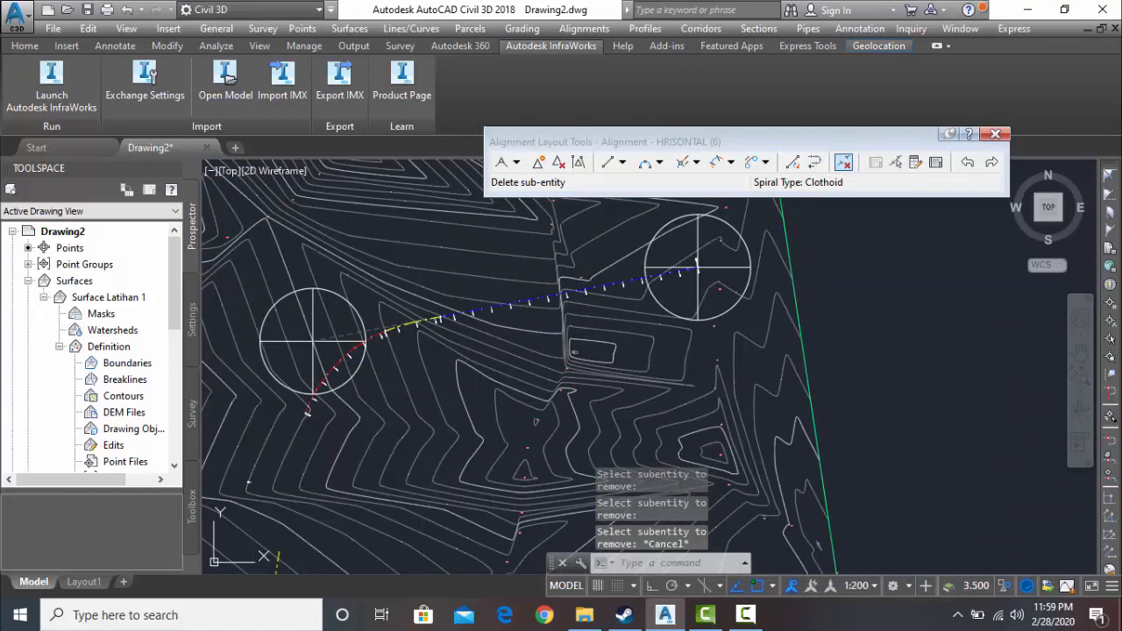
left_click(518, 317)
key("Delete")
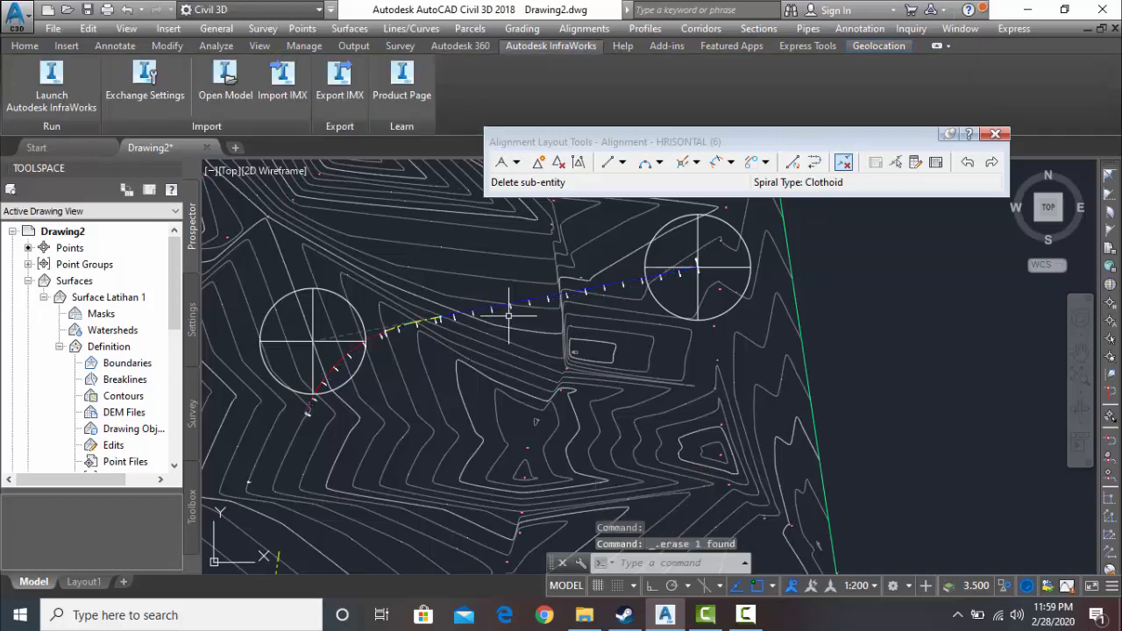
key("Escape")
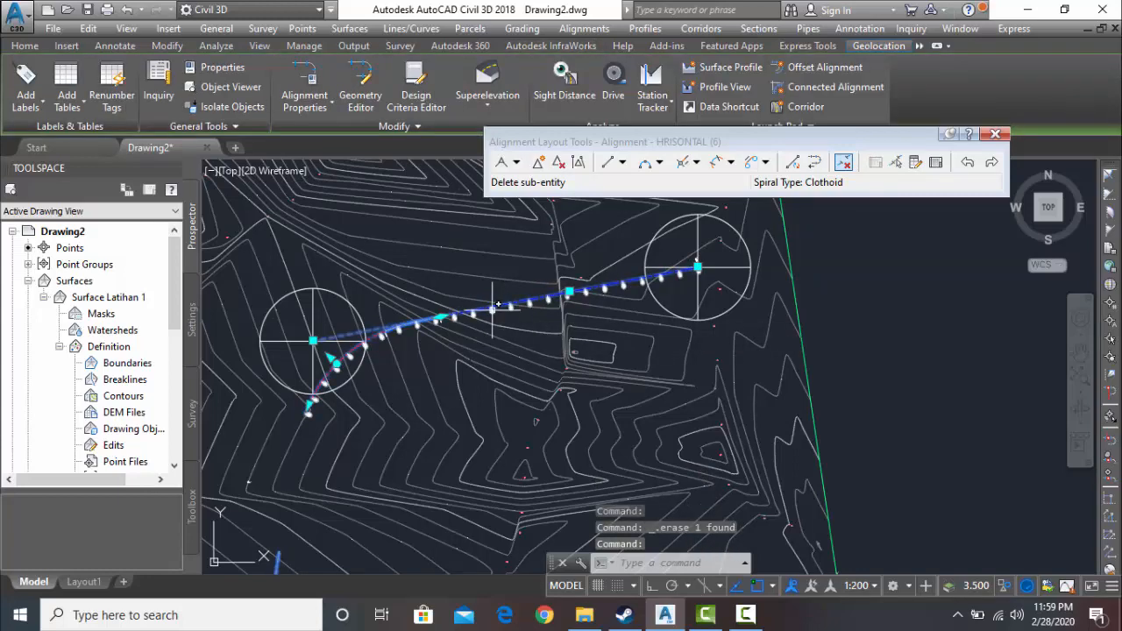
key("Escape")
scroll(504, 360, "down", 6)
mouse_move(484, 400)
middle_mouse_down()
mouse_move(473, 370)
mouse_move(428, 381)
mouse_move(454, 403)
middle_mouse_up()
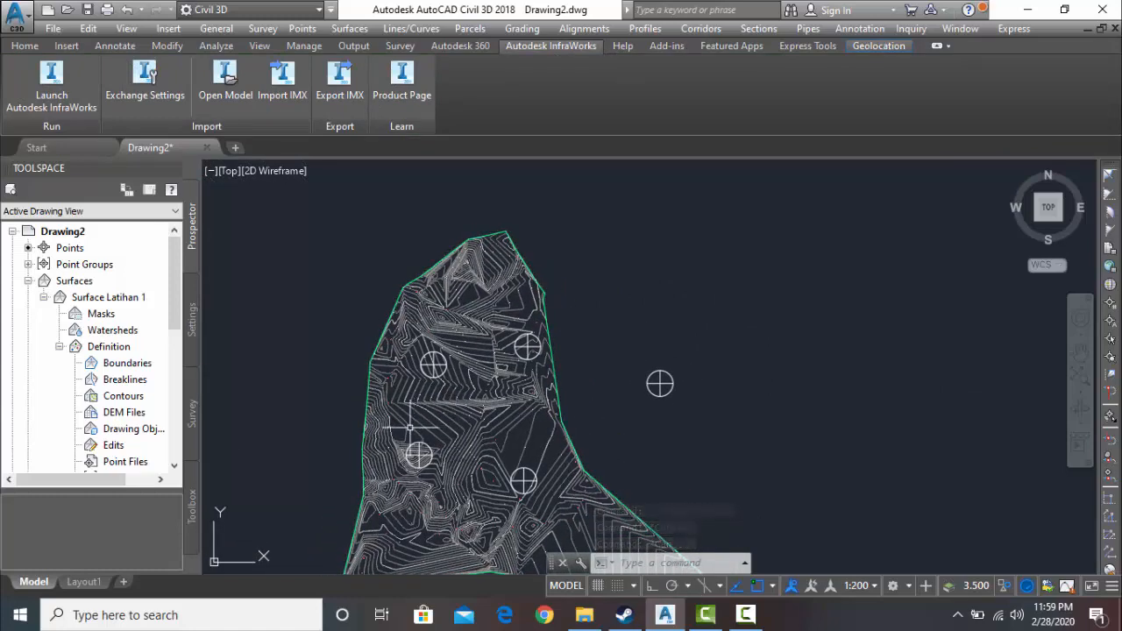
middle_click_drag(452, 358, 434, 301)
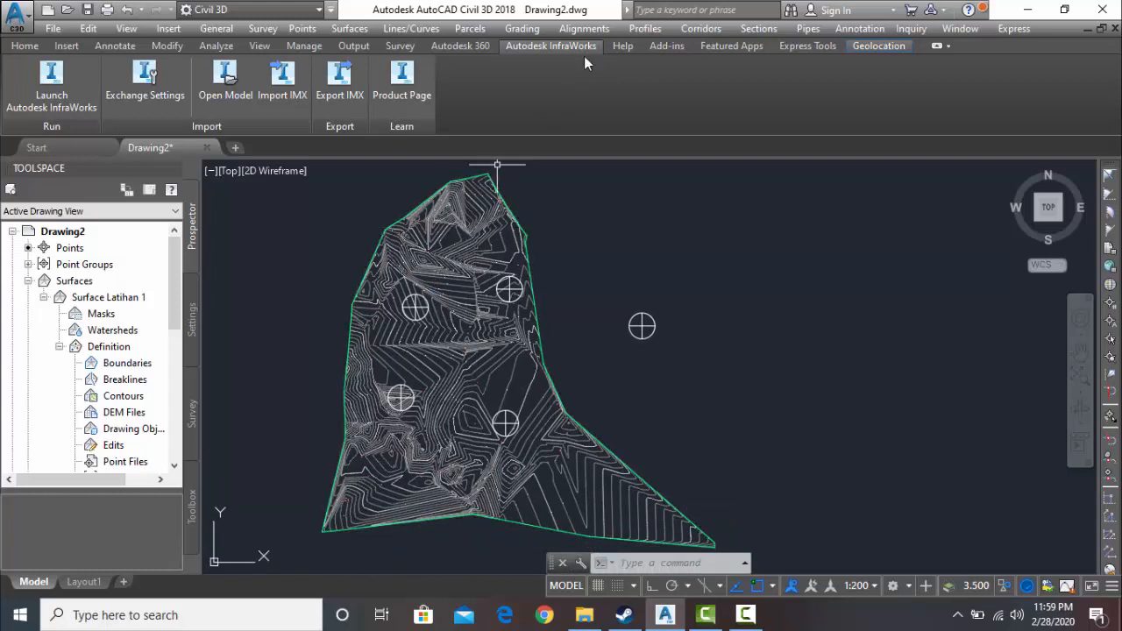
left_click(593, 29)
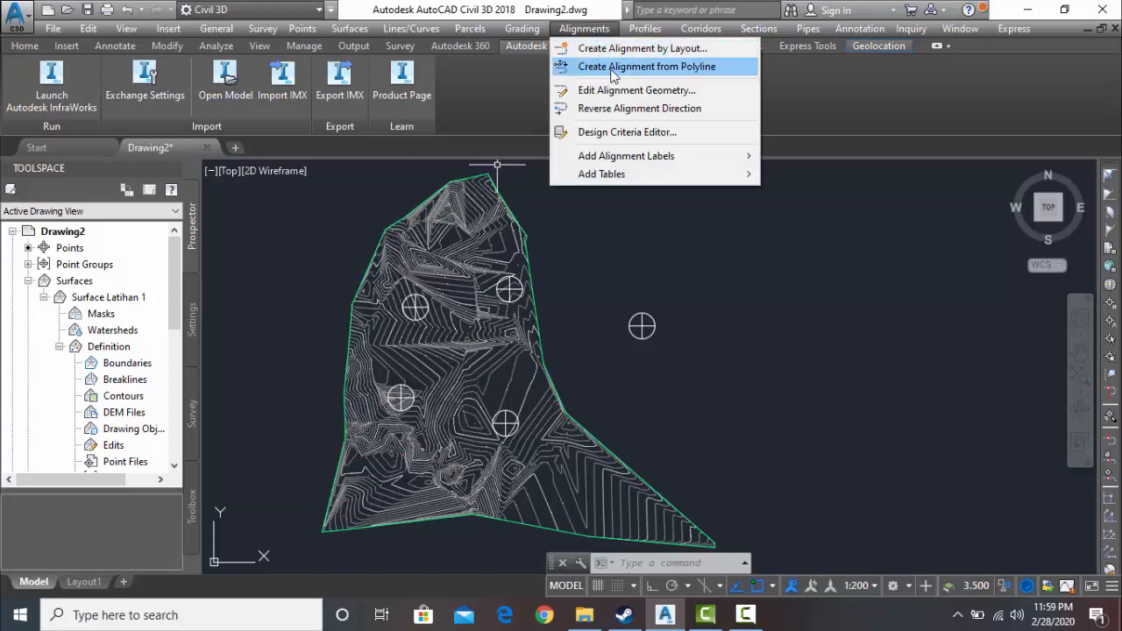
left_click(657, 70)
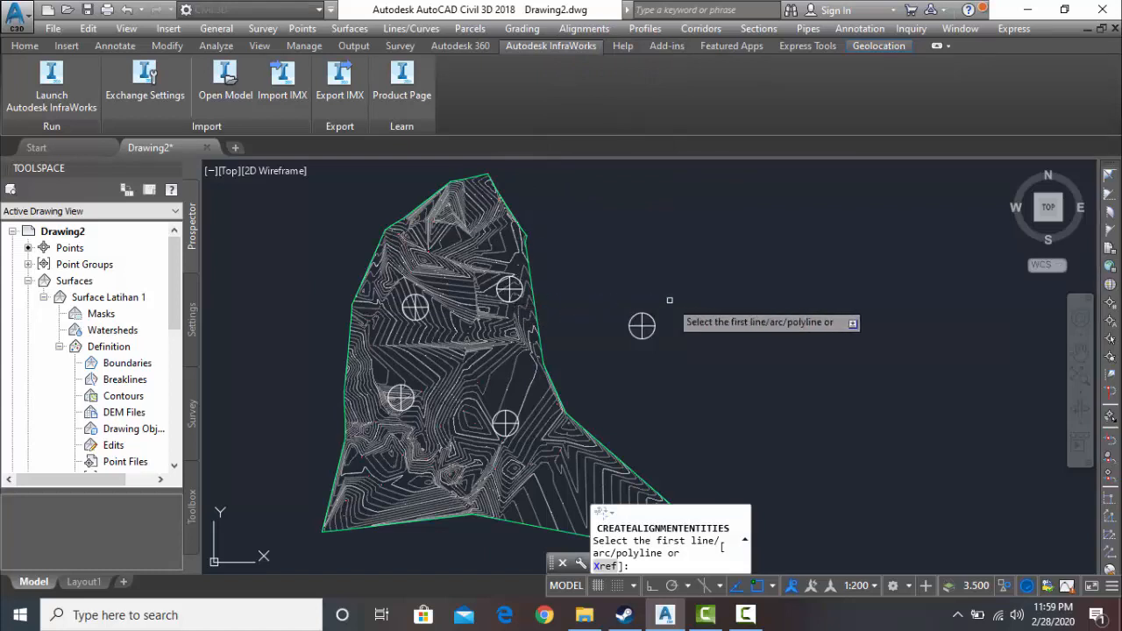
key("Return")
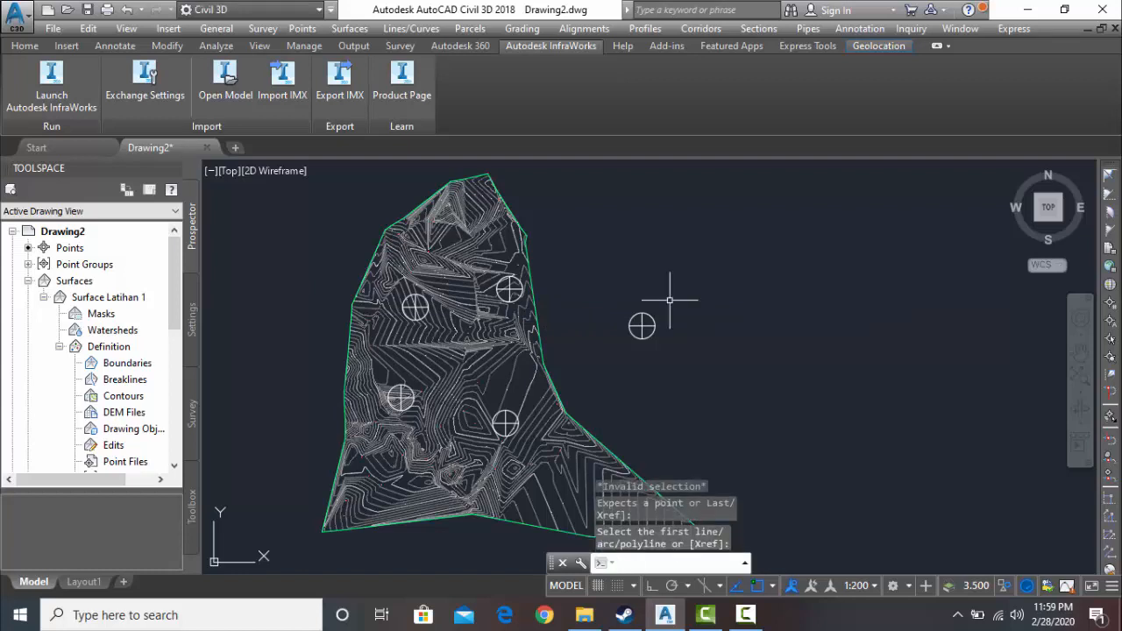
left_click(745, 615)
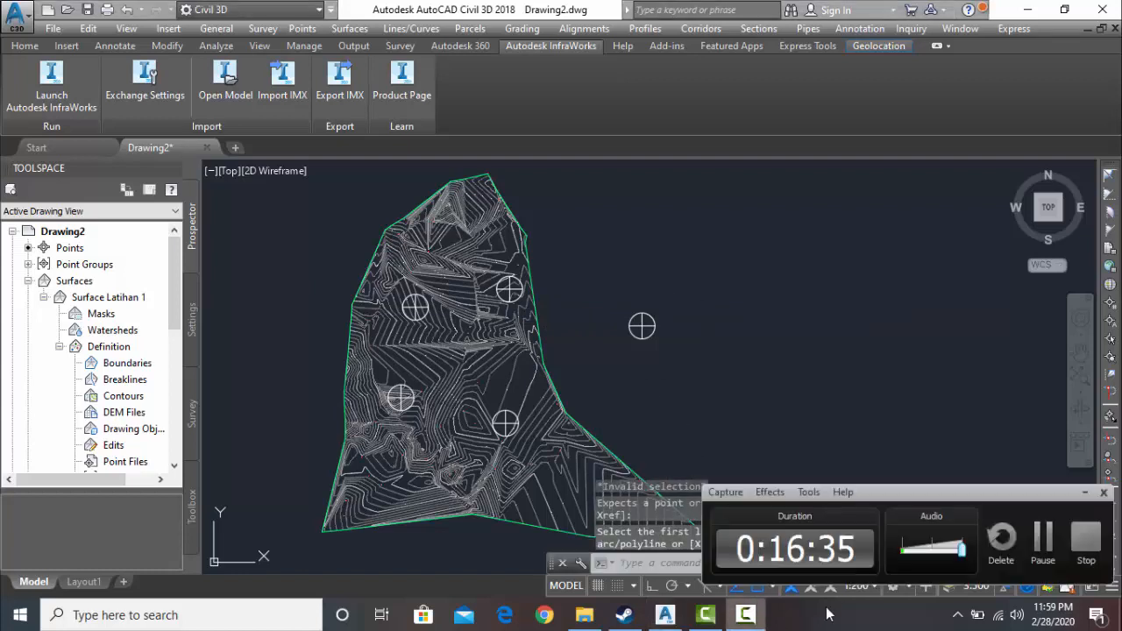
left_click(1034, 555)
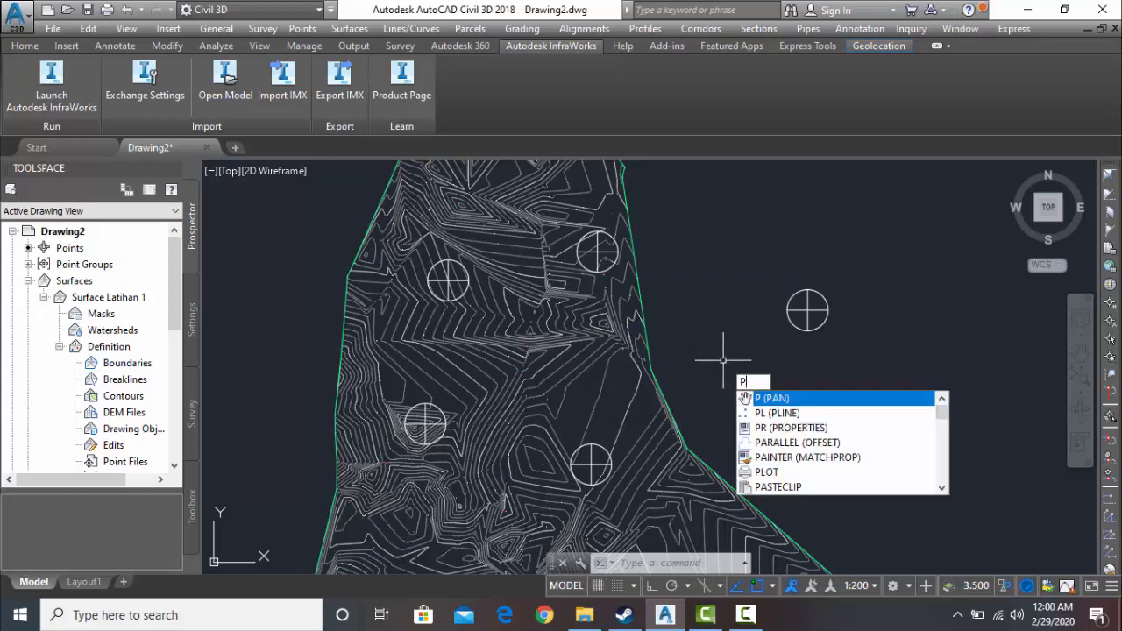
- Start a polyline at the centre of the northeastern block and draw its first segment to the northwestern block's centre
type("l")
key("Return")
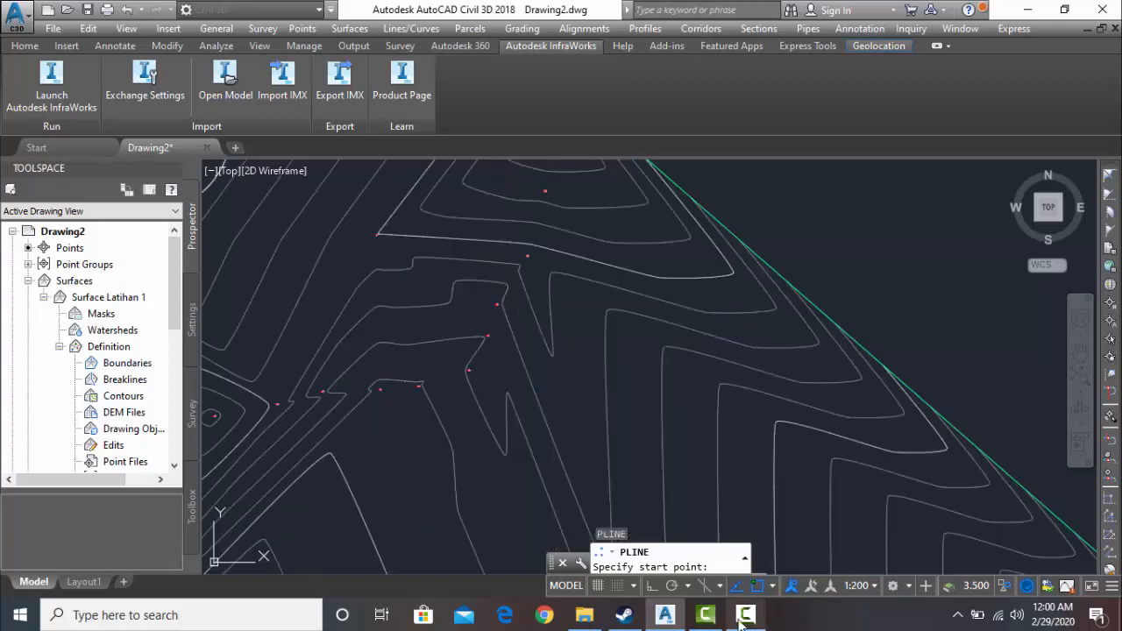
scroll(607, 280, "down", 4)
mouse_move(592, 297)
middle_mouse_down()
mouse_move(716, 380)
mouse_move(874, 444)
middle_mouse_up()
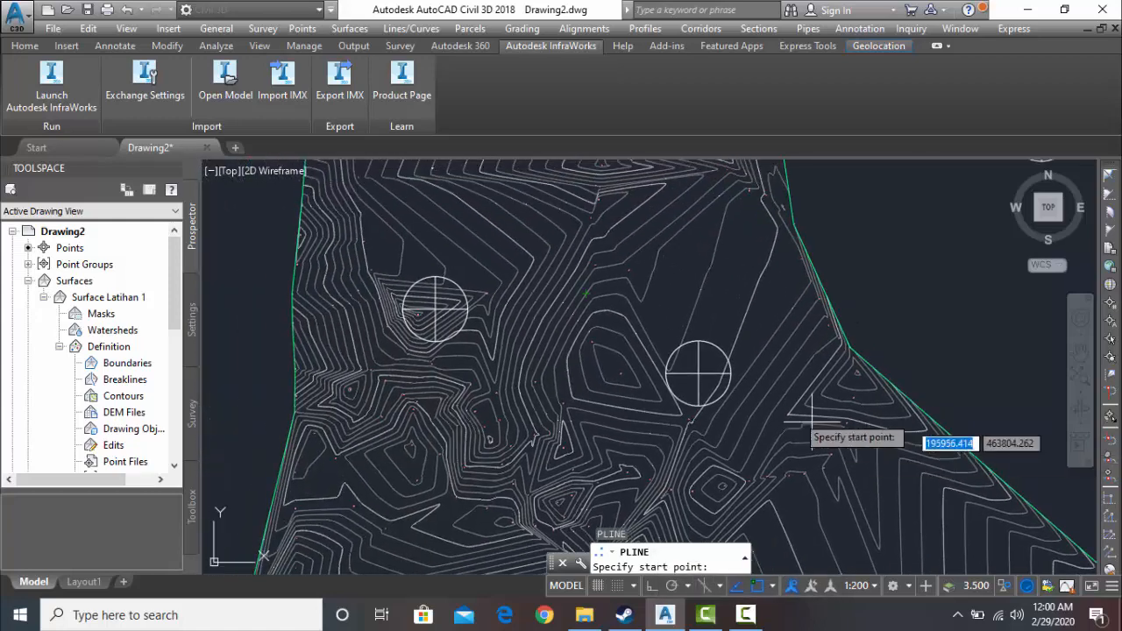
middle_click_drag(642, 278, 752, 589)
scroll(816, 349, "up", 4)
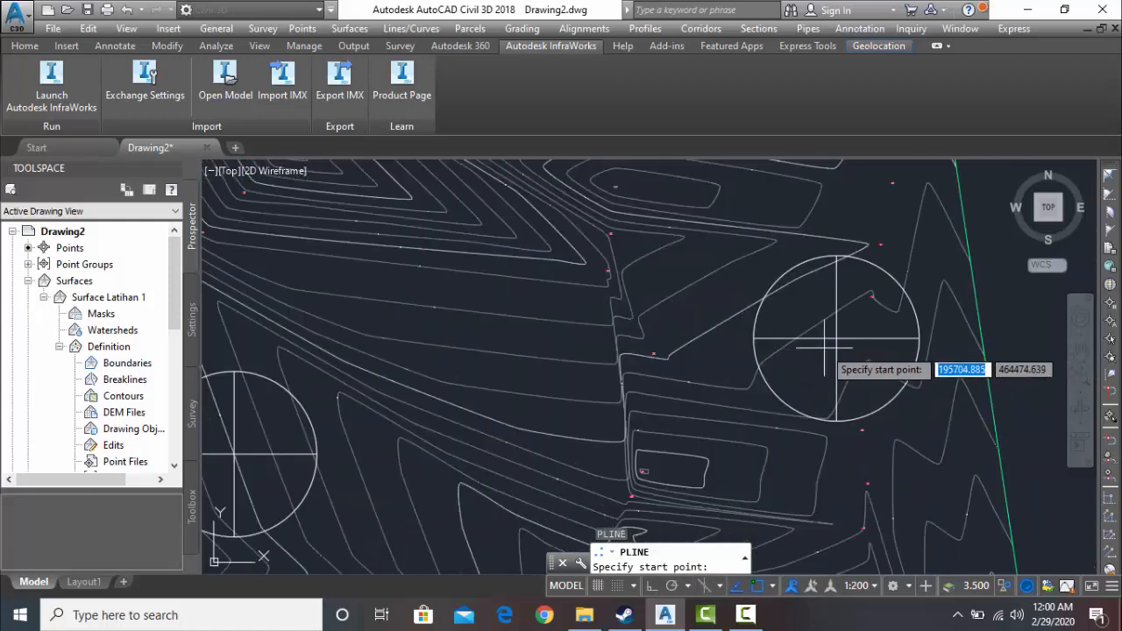
left_click(834, 351)
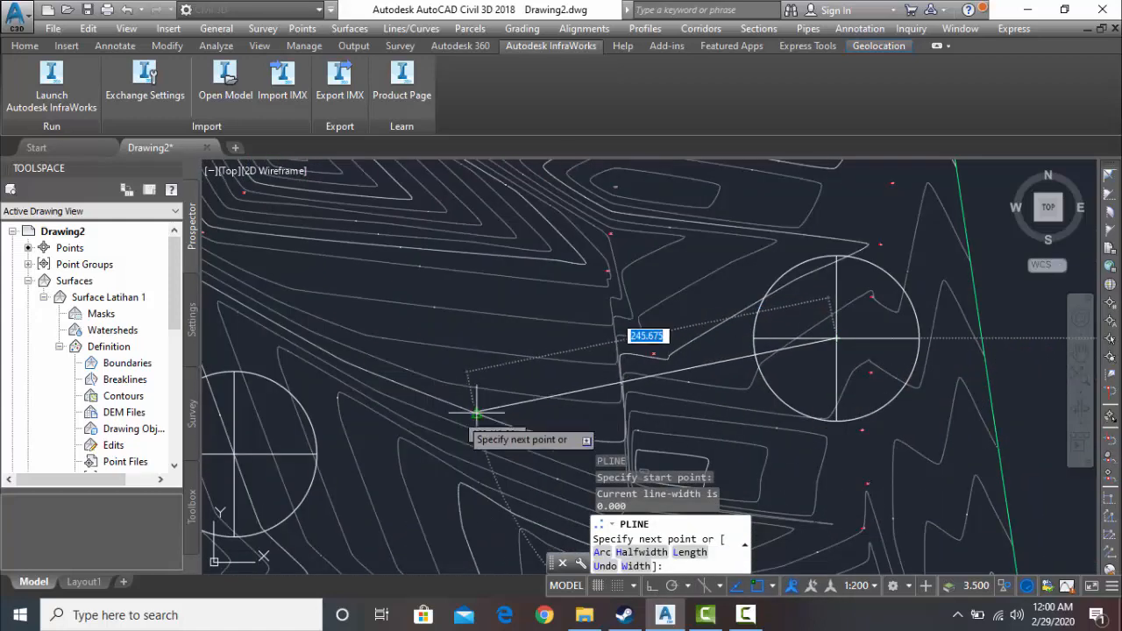
mouse_move(476, 413)
middle_mouse_down()
mouse_move(701, 343)
mouse_move(692, 349)
middle_mouse_up()
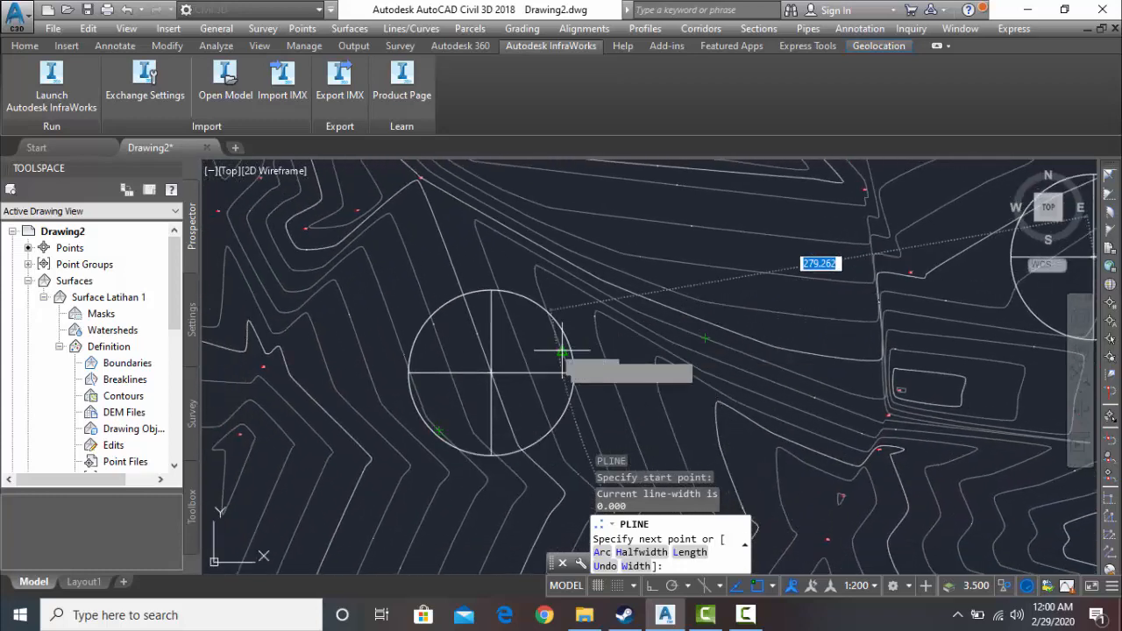
left_click(492, 374)
- Continue the polyline from the northwestern block to the centre of the southwestern block
scroll(502, 427, "down", 4)
scroll(501, 427, "up", 2)
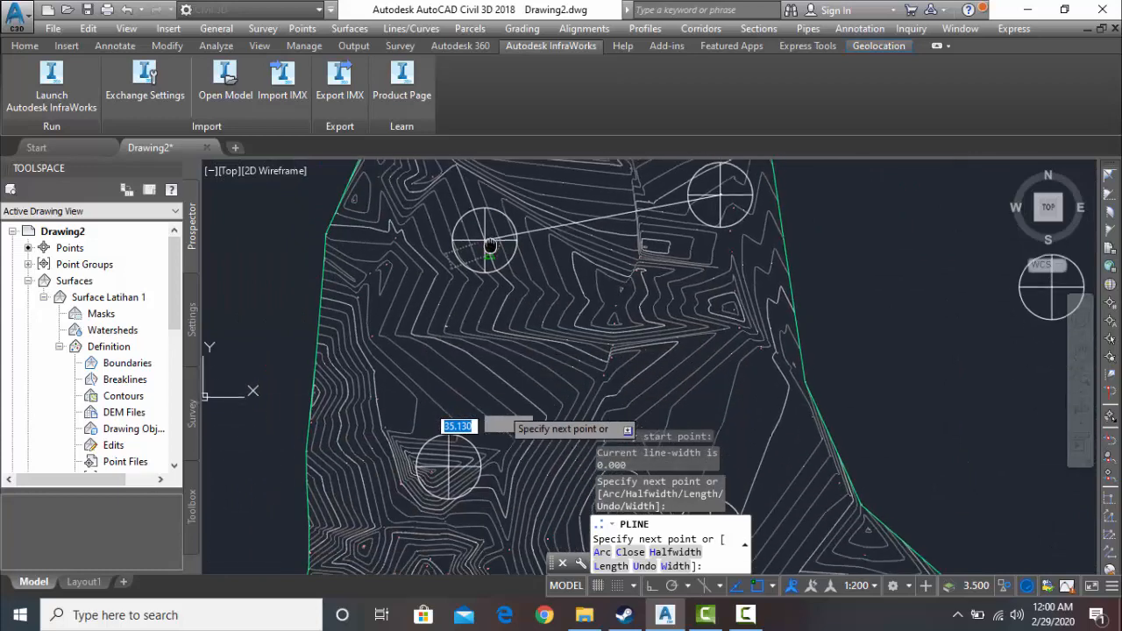
scroll(449, 467, "up", 4)
scroll(449, 467, "up", 2)
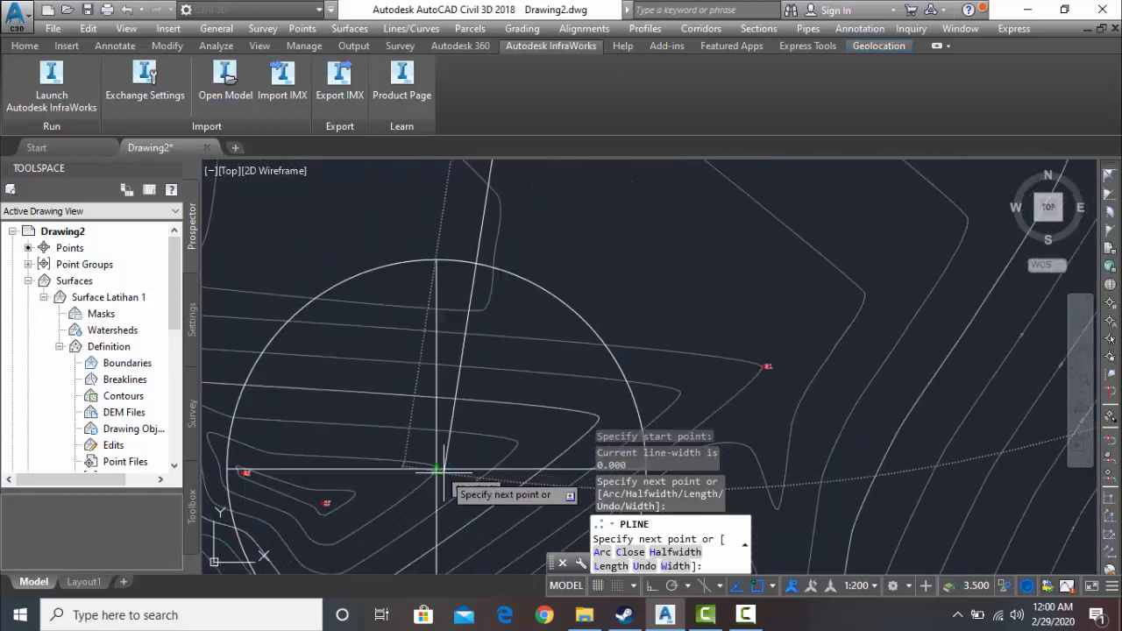
left_click(440, 490)
- Add the last polyline segment to the centre of the southeastern block and end the polyline
scroll(462, 451, "down", 4)
middle_click_drag(462, 451, 409, 217)
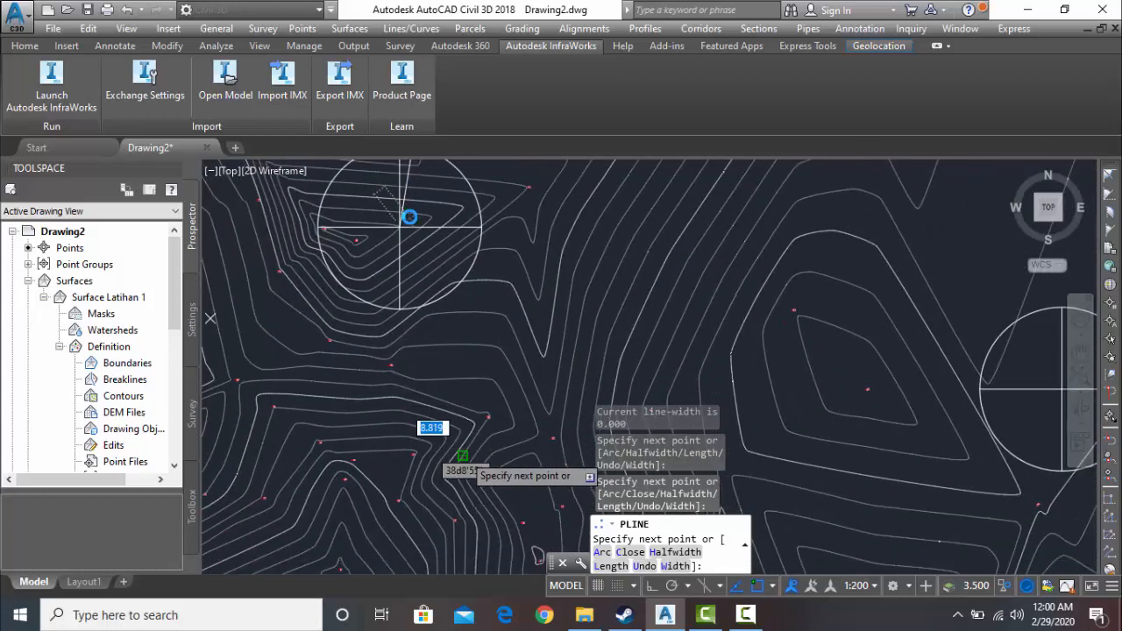
scroll(446, 337, "down", 4)
middle_click_drag(450, 353, 361, 295)
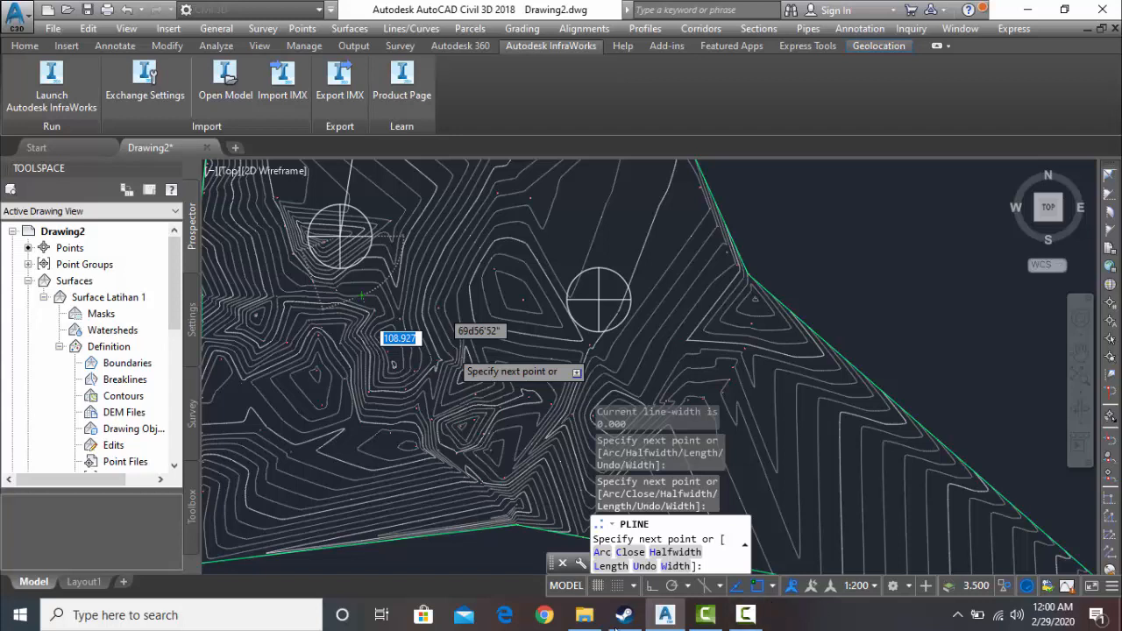
left_click(745, 615)
left_click(1043, 539)
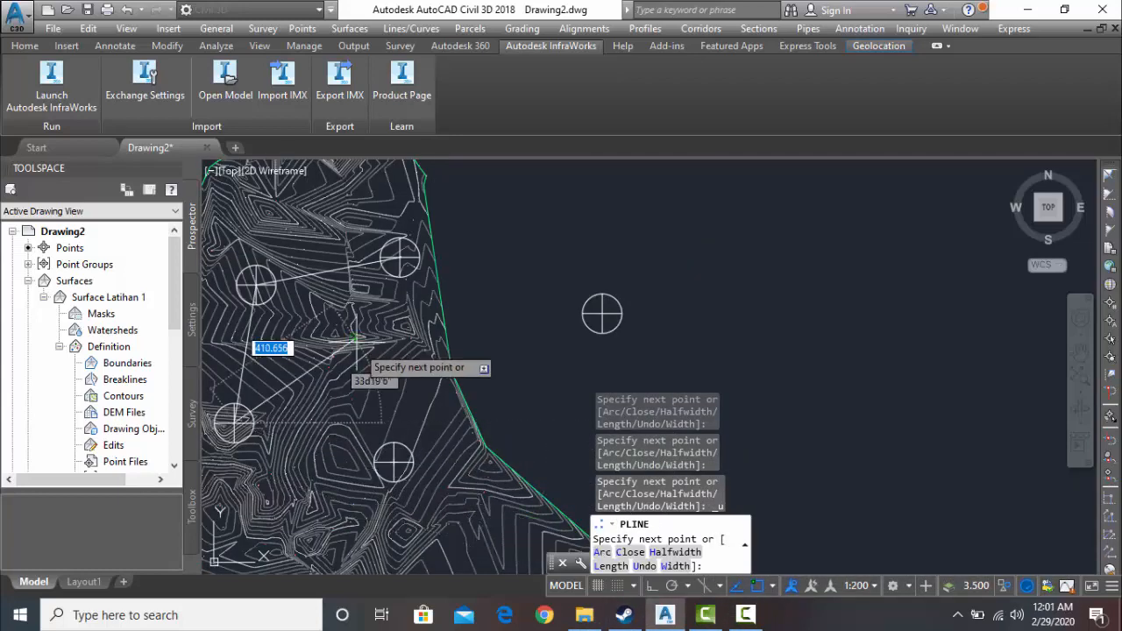
scroll(394, 456, "up", 4)
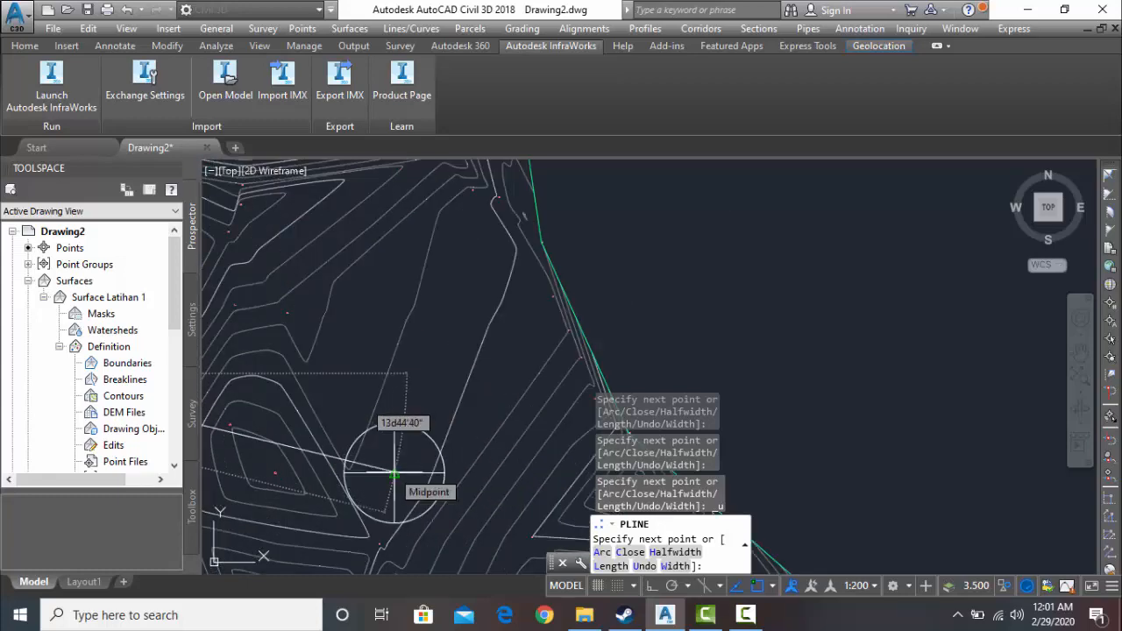
left_click(395, 474)
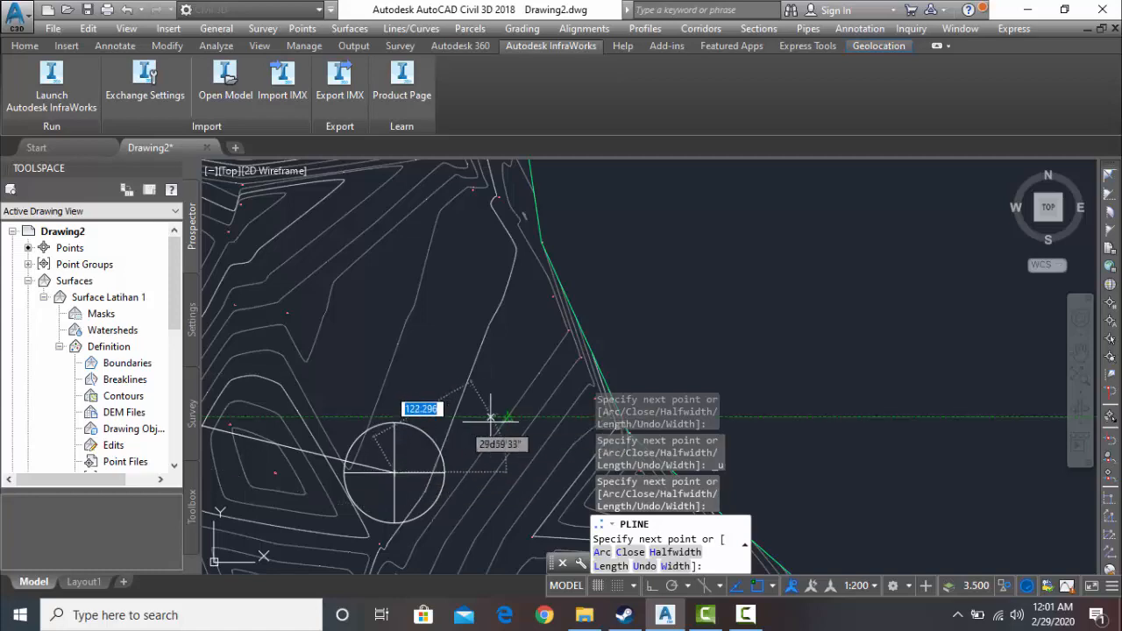
key("Escape")
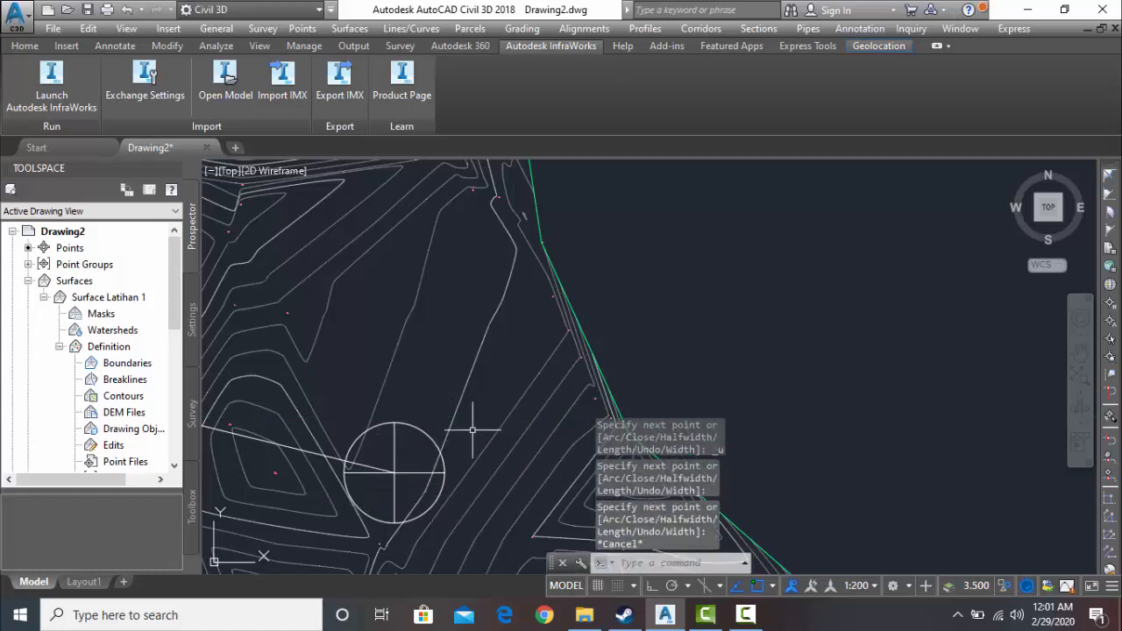
scroll(482, 422, "down", 5)
scroll(536, 463, "down", 4)
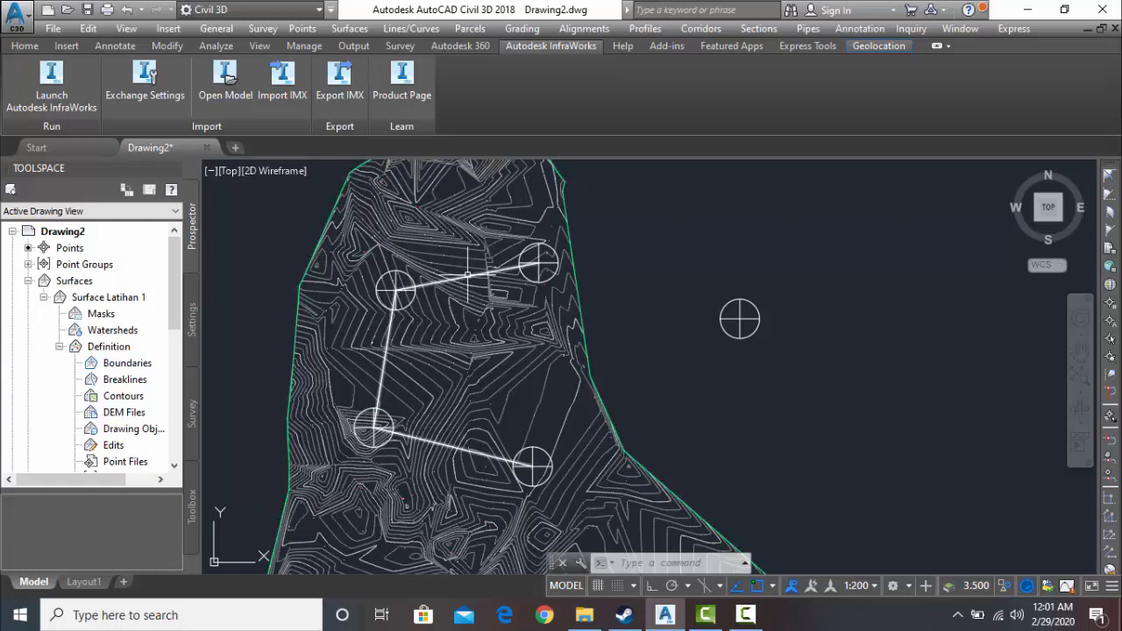
- Start creating an alignment from a polyline and select the polyline running through the four blocks
left_click(585, 29)
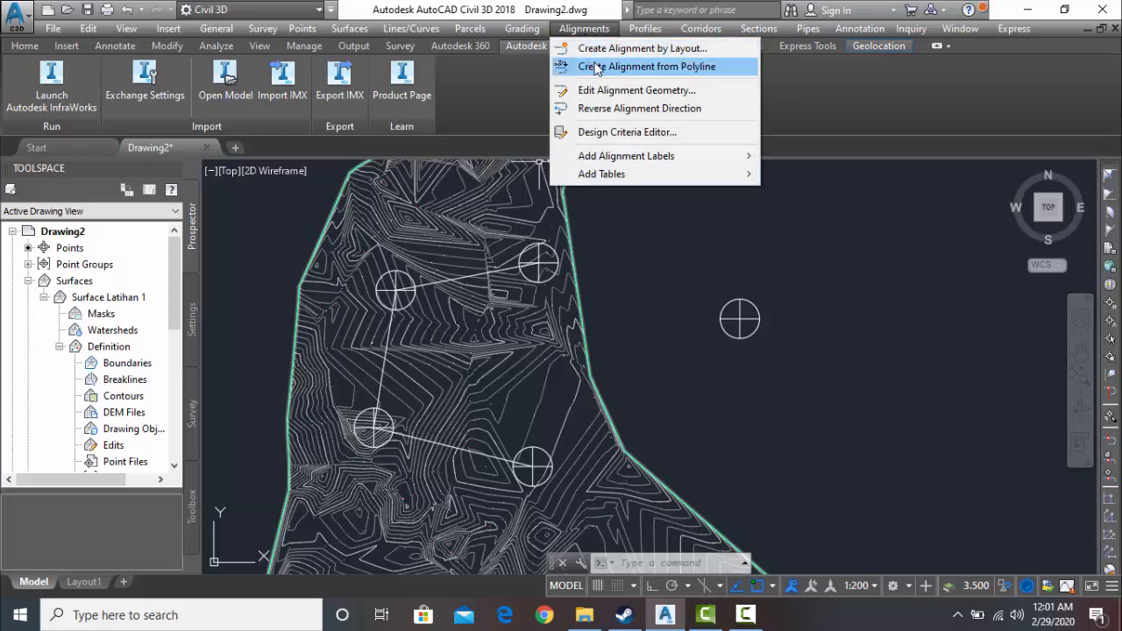
left_click(596, 67)
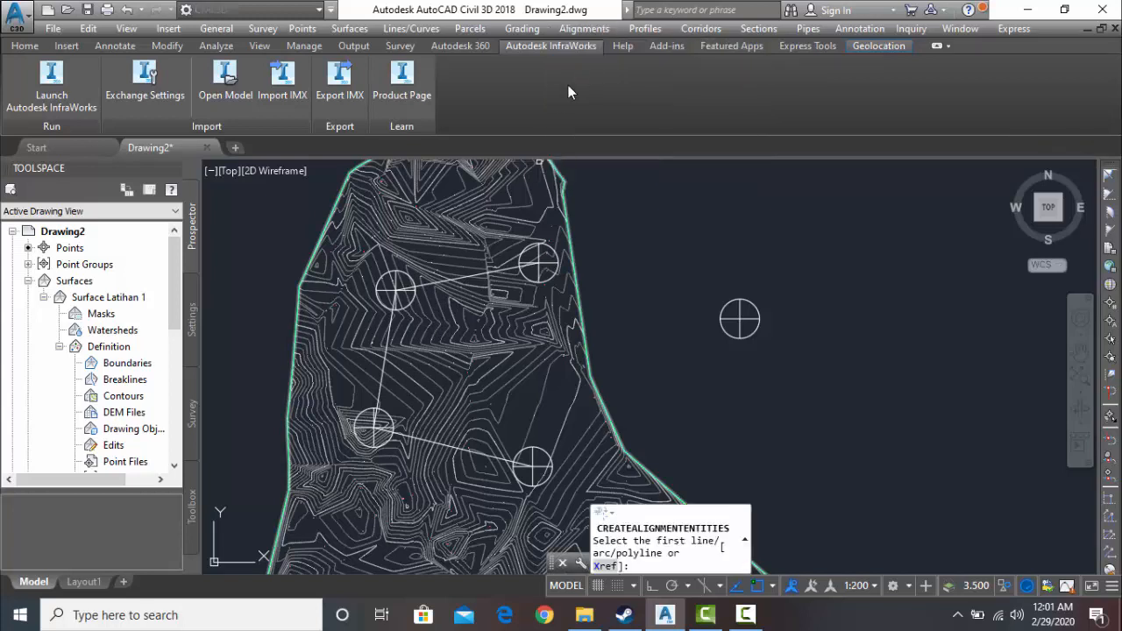
scroll(423, 279, "up", 8)
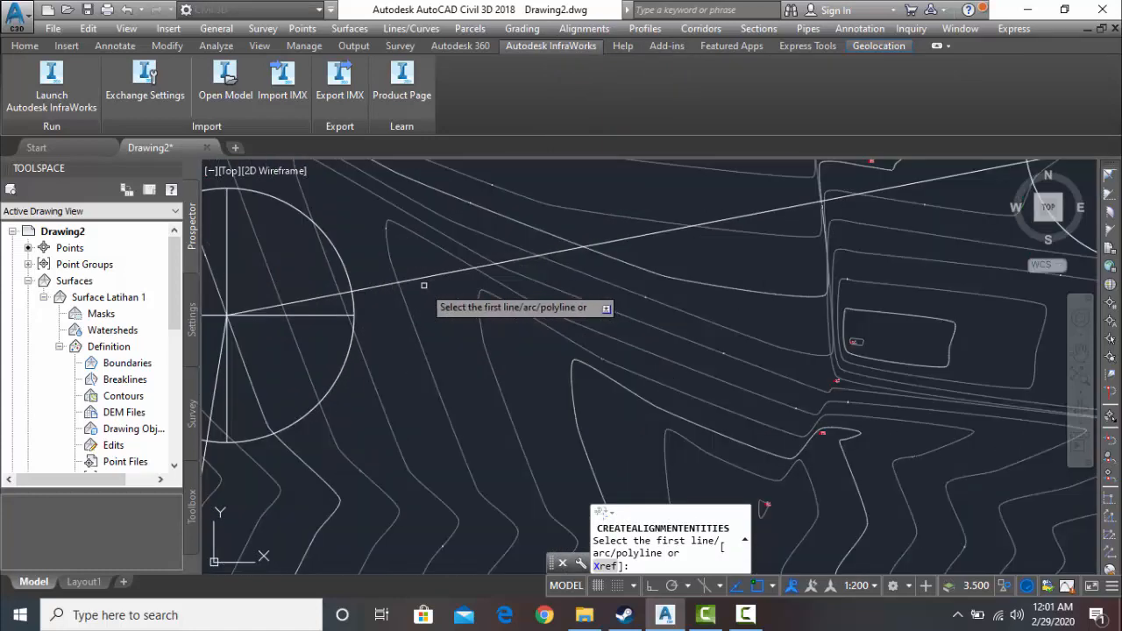
middle_click_drag(461, 291, 554, 283)
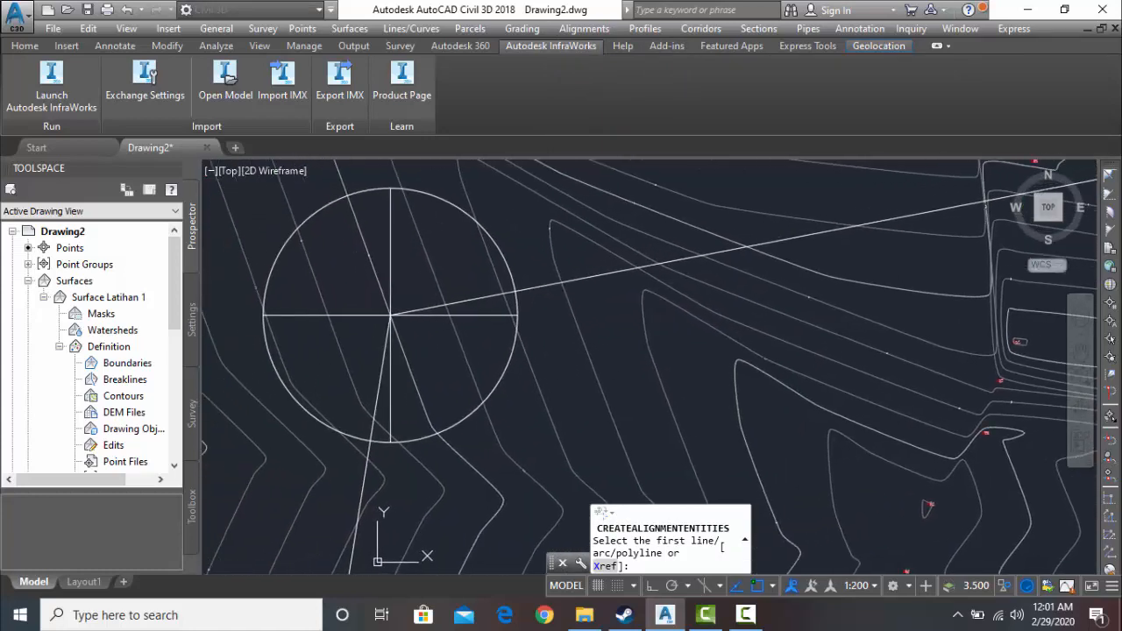
left_click(484, 297)
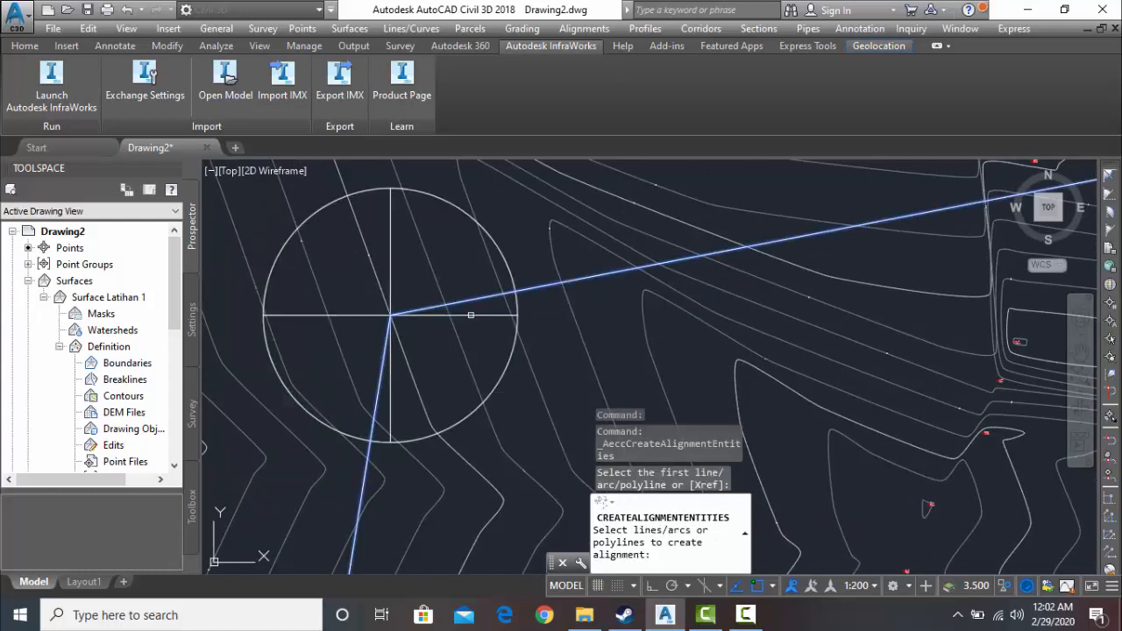
left_click(553, 283)
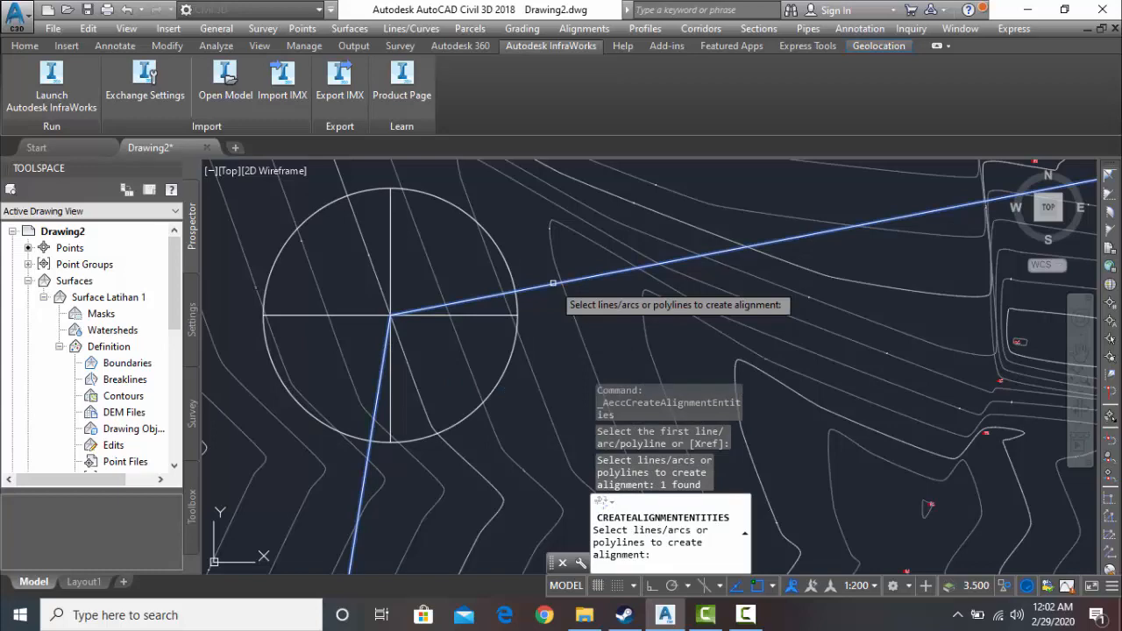
left_click(379, 390)
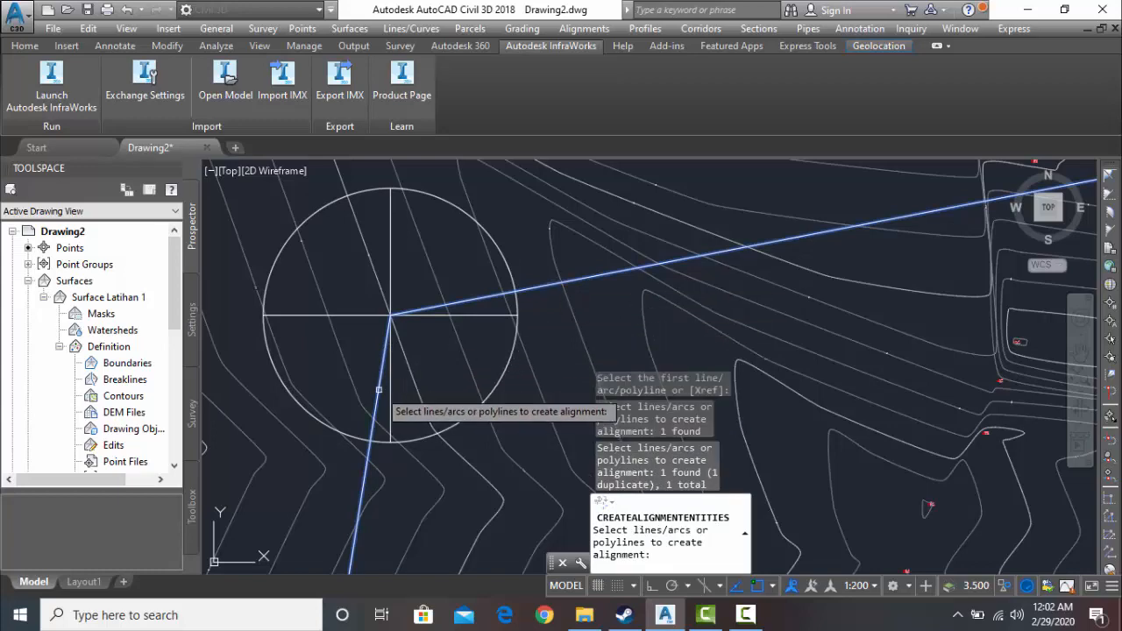
scroll(386, 360, "down", 5)
scroll(386, 337, "up", 2)
scroll(425, 346, "down", 3)
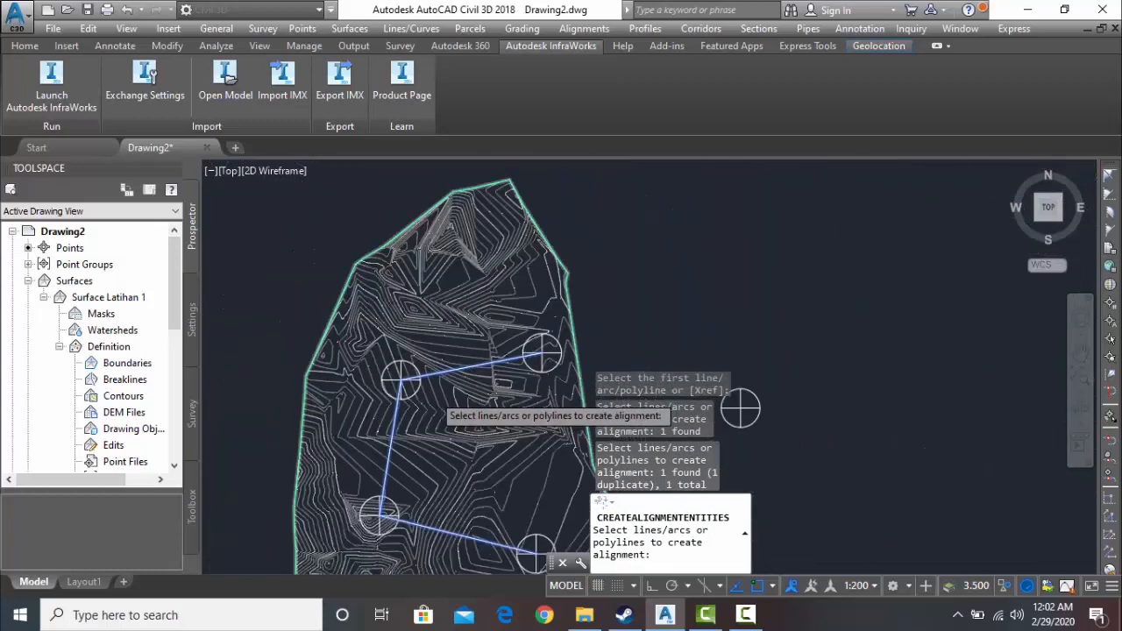
middle_click_drag(425, 359, 422, 356)
left_click(746, 616)
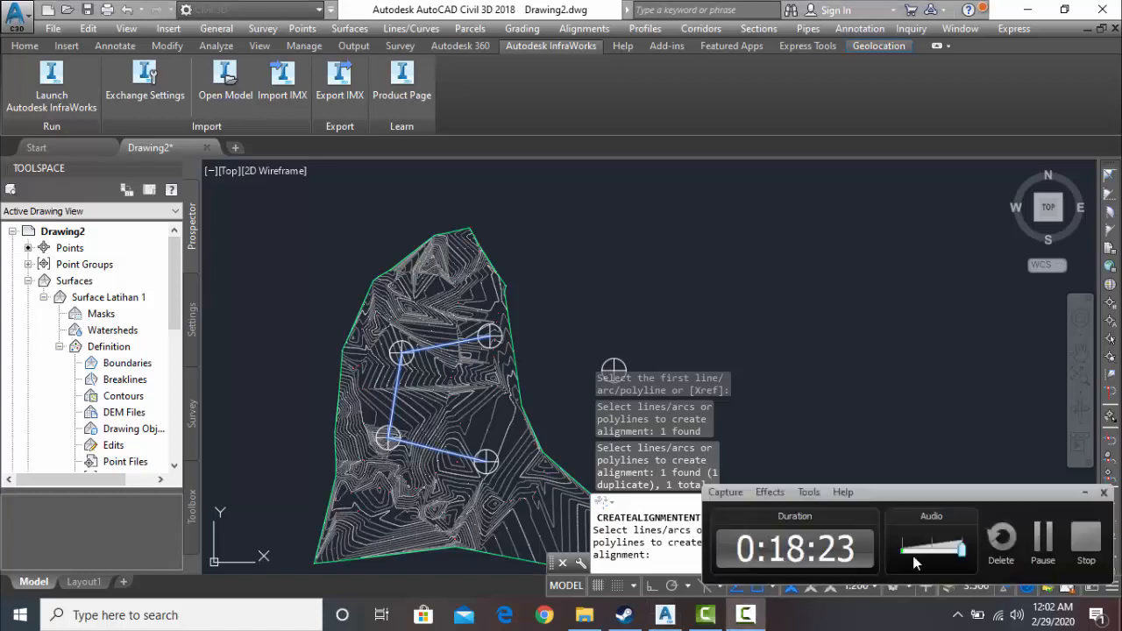
left_click(1040, 538)
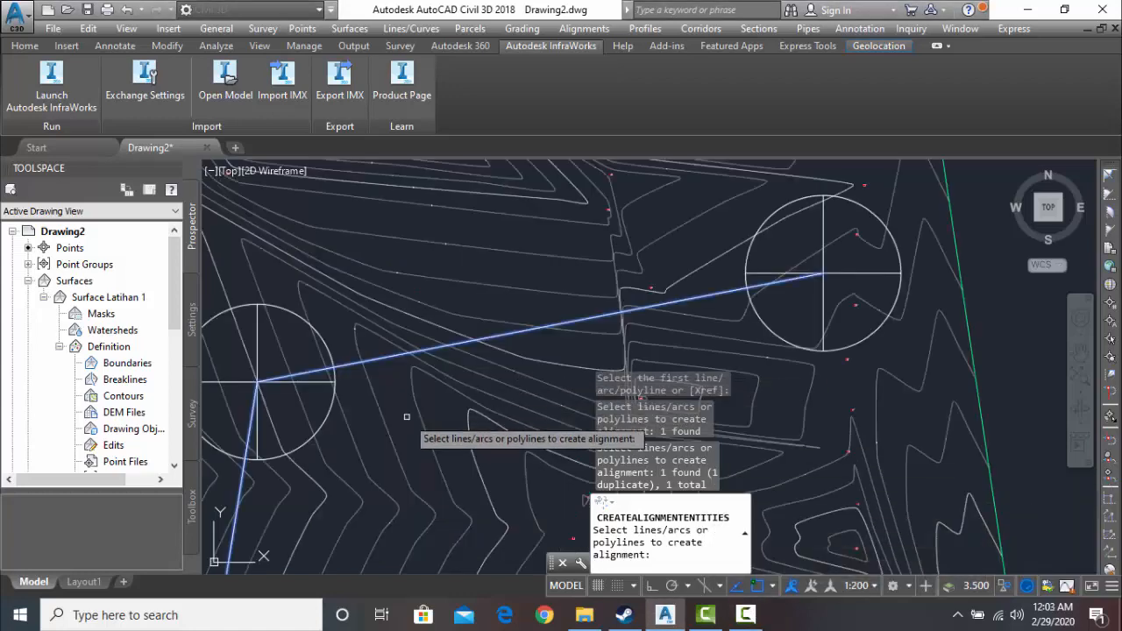
- Accept the selected polyline and its direction, and name the alignment "Alignment -bab2 horisontal"
key("Return")
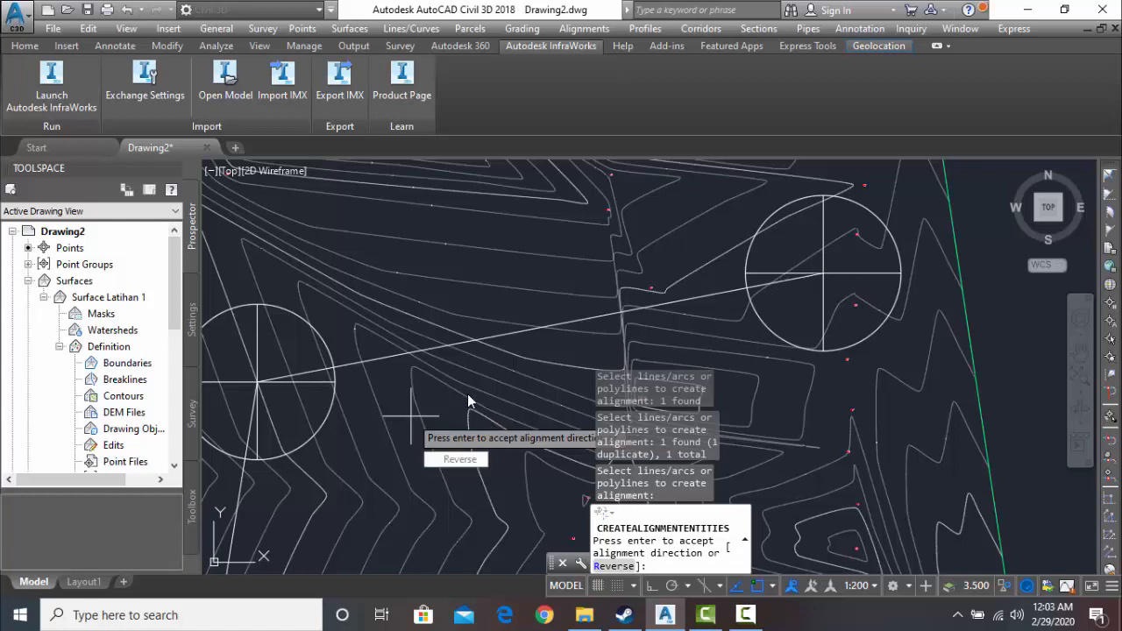
key("Return")
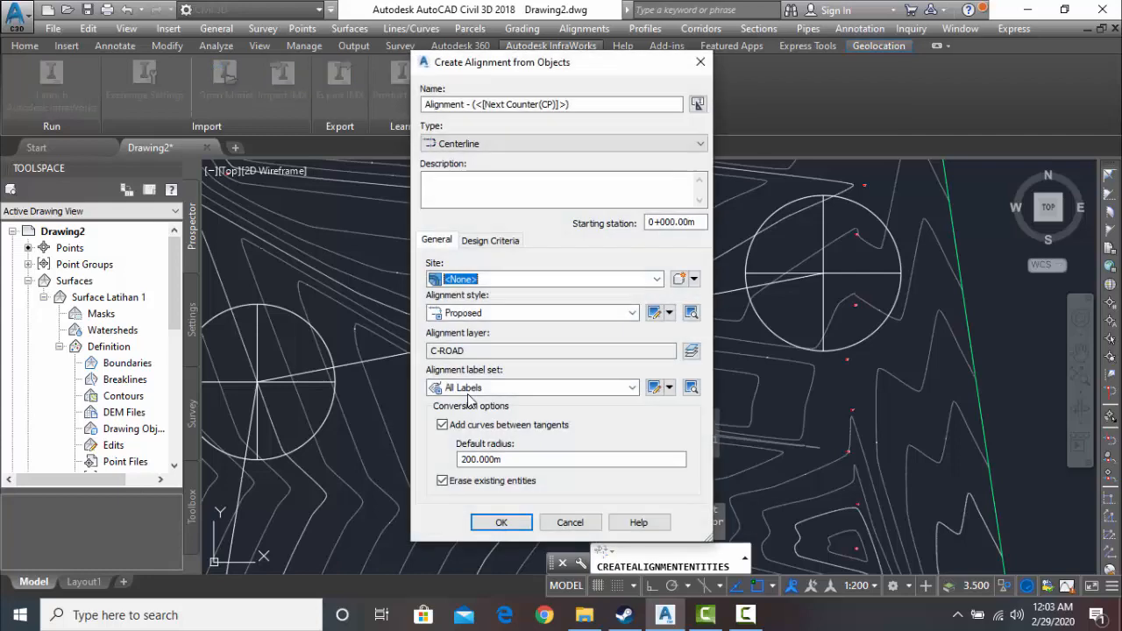
left_click(551, 104)
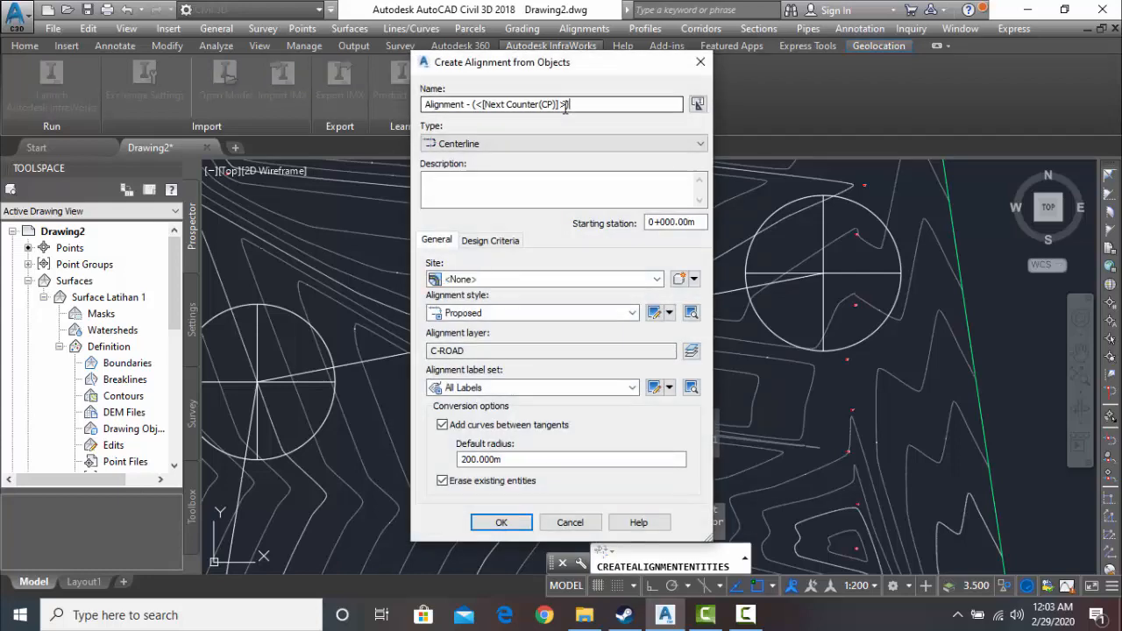
left_click_drag(570, 105, 473, 107)
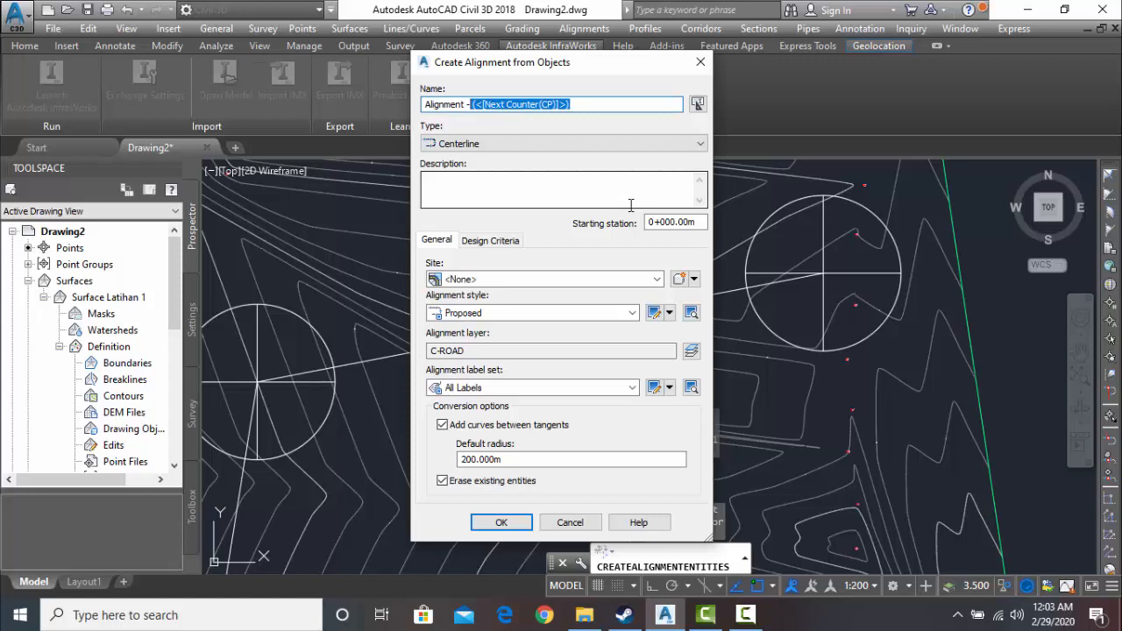
type("bab2 horisontal")
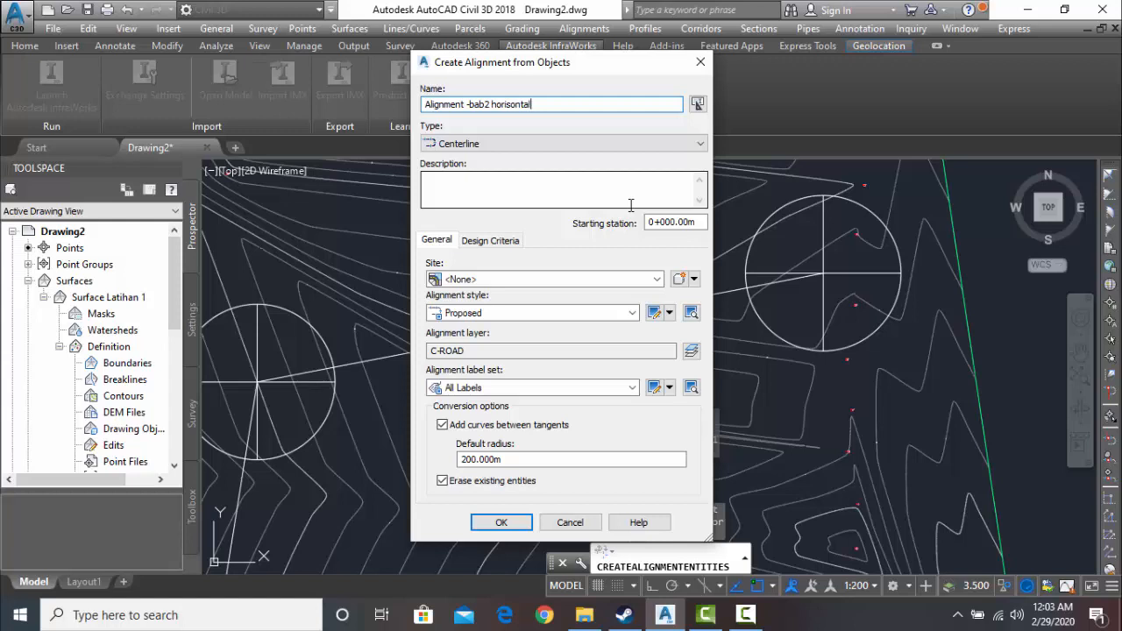
- Assign the alignment to Site 1 and set the default radius of curves between tangents to 150 m
left_click(653, 279)
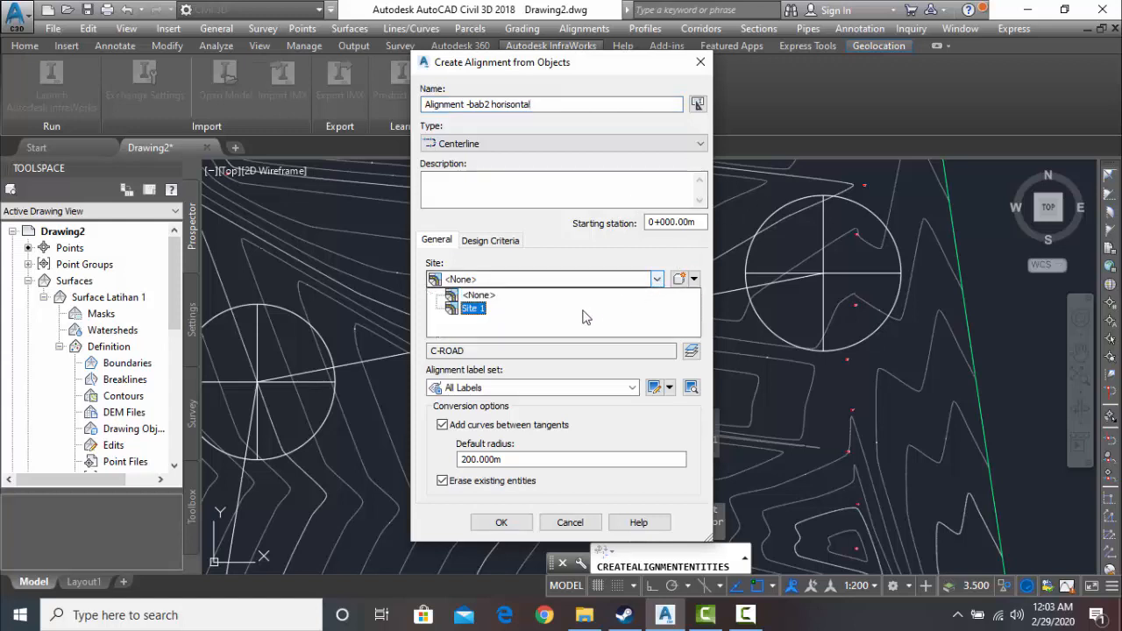
left_click(473, 308)
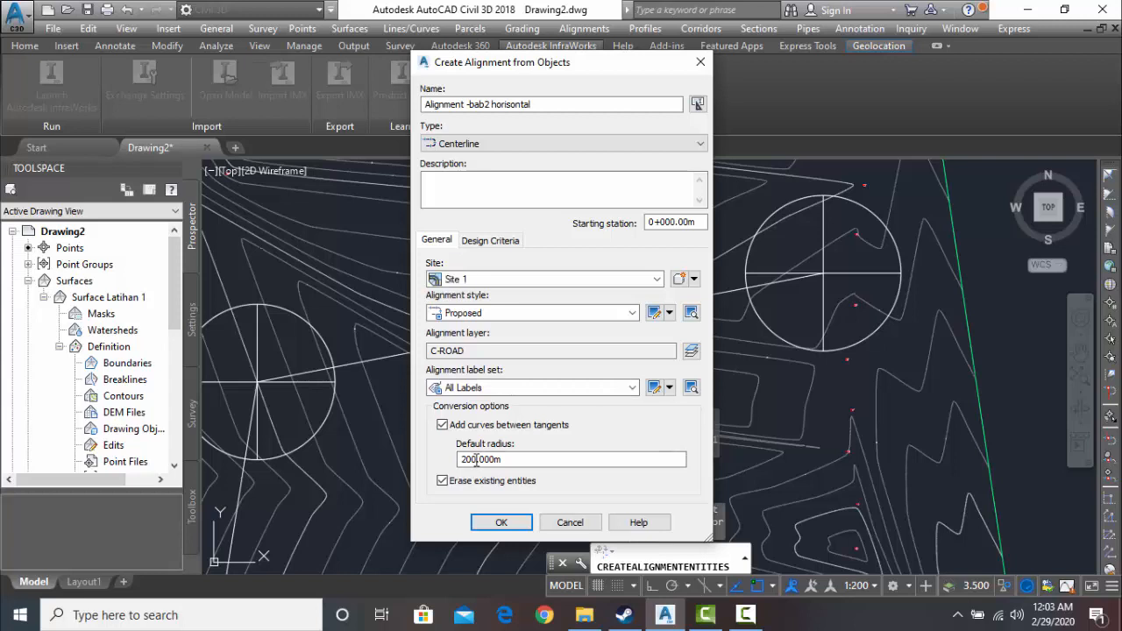
left_click_drag(476, 460, 452, 460)
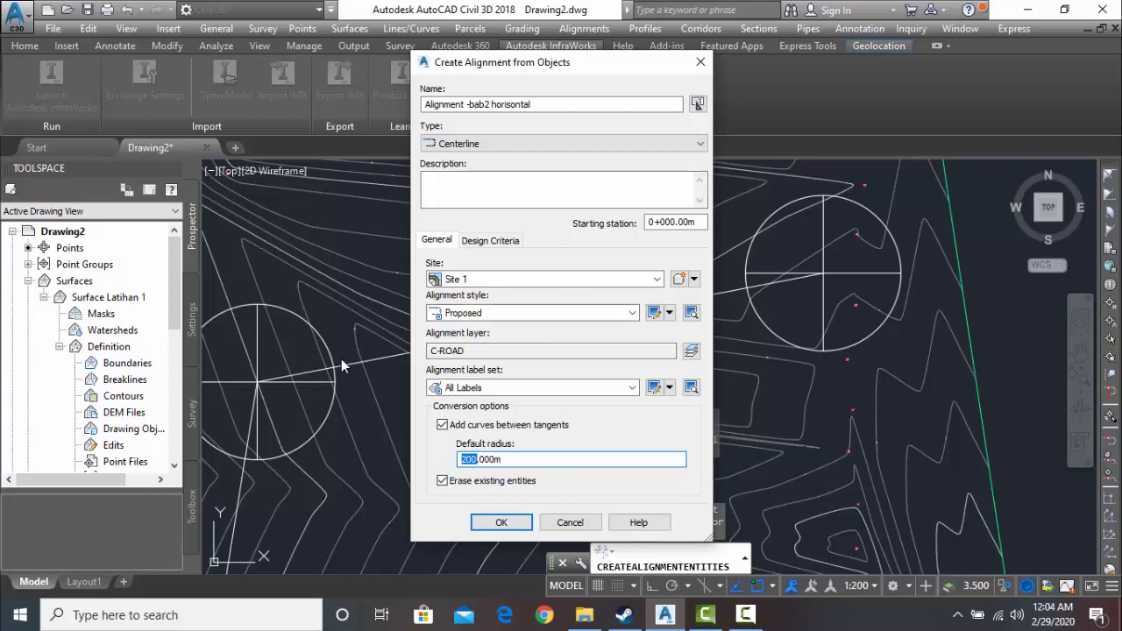
key("BackSpace")
type("150")
- Set the alignment's starting design speed to 60 km/h and enable criteria-based design
left_click(492, 241)
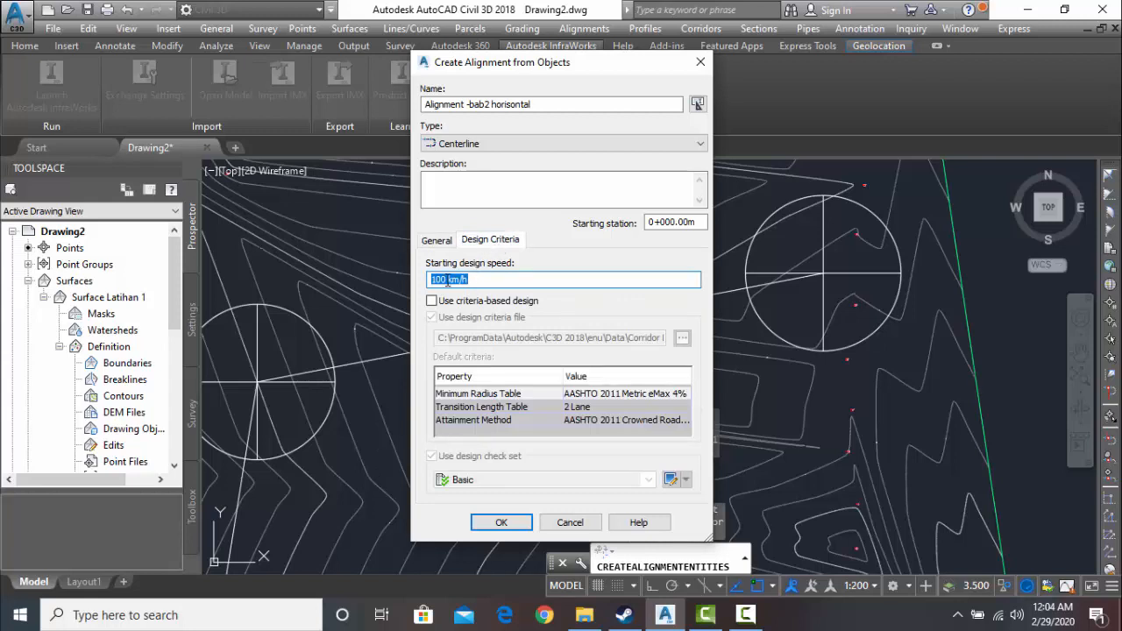
type("60")
left_click(432, 302)
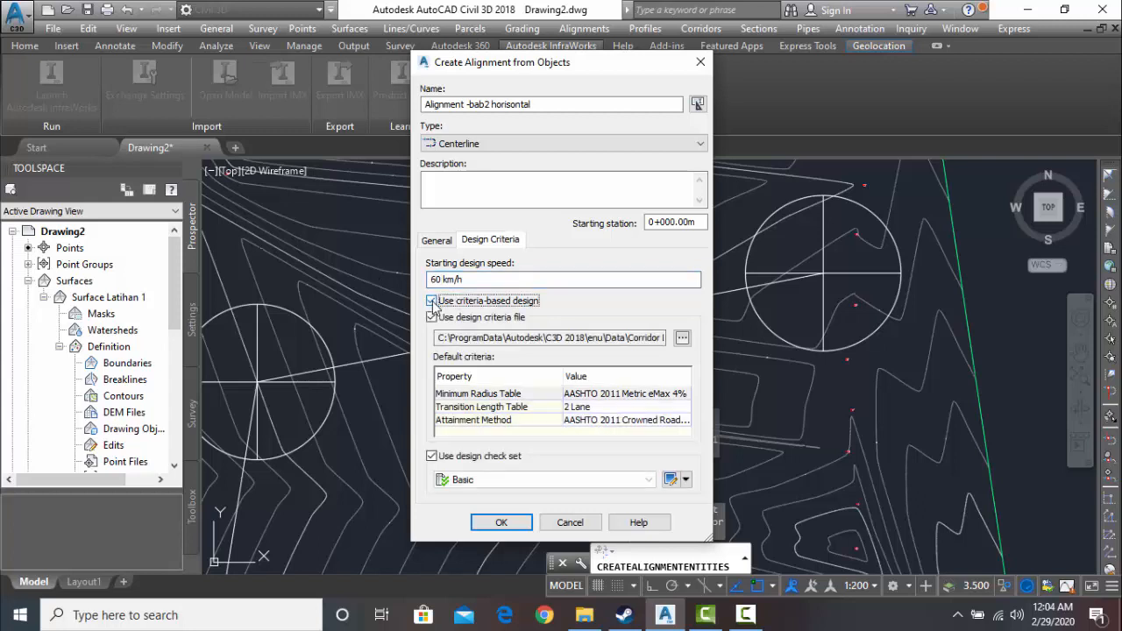
- Set the minimum radius table to AASHTO 2011 Metric eMax 10% and create the alignment
left_click(481, 395)
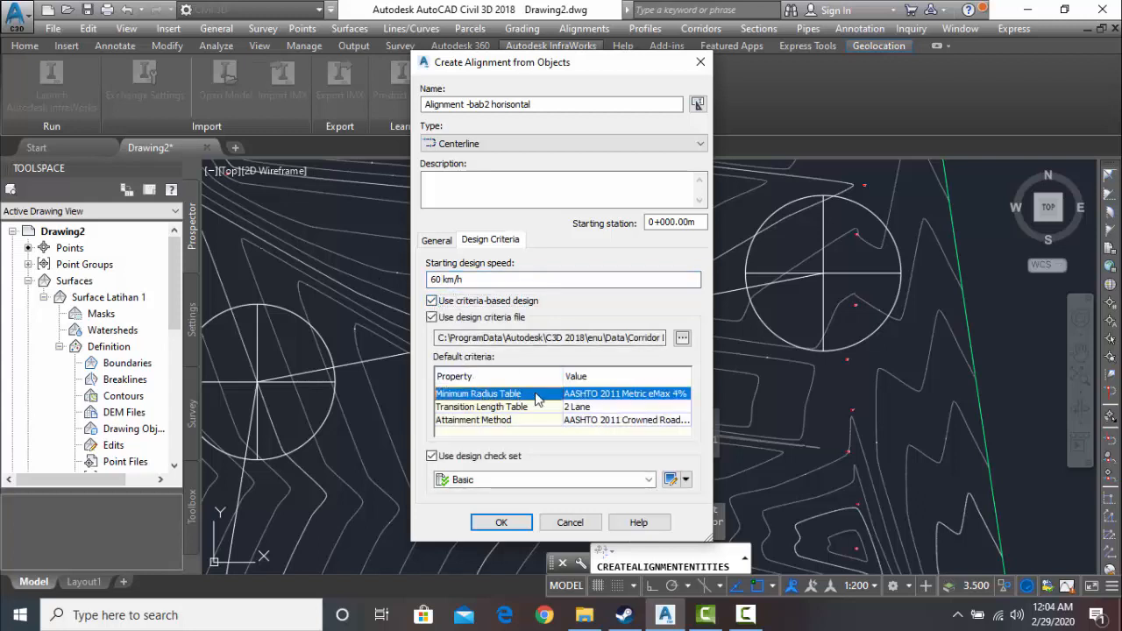
left_click(589, 397)
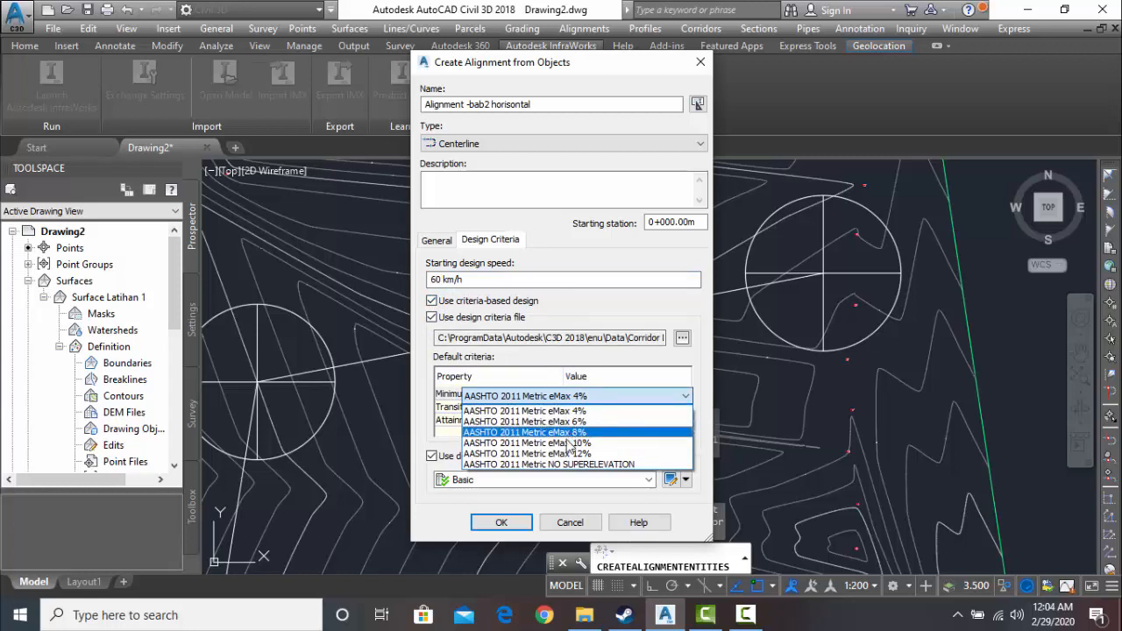
left_click(568, 444)
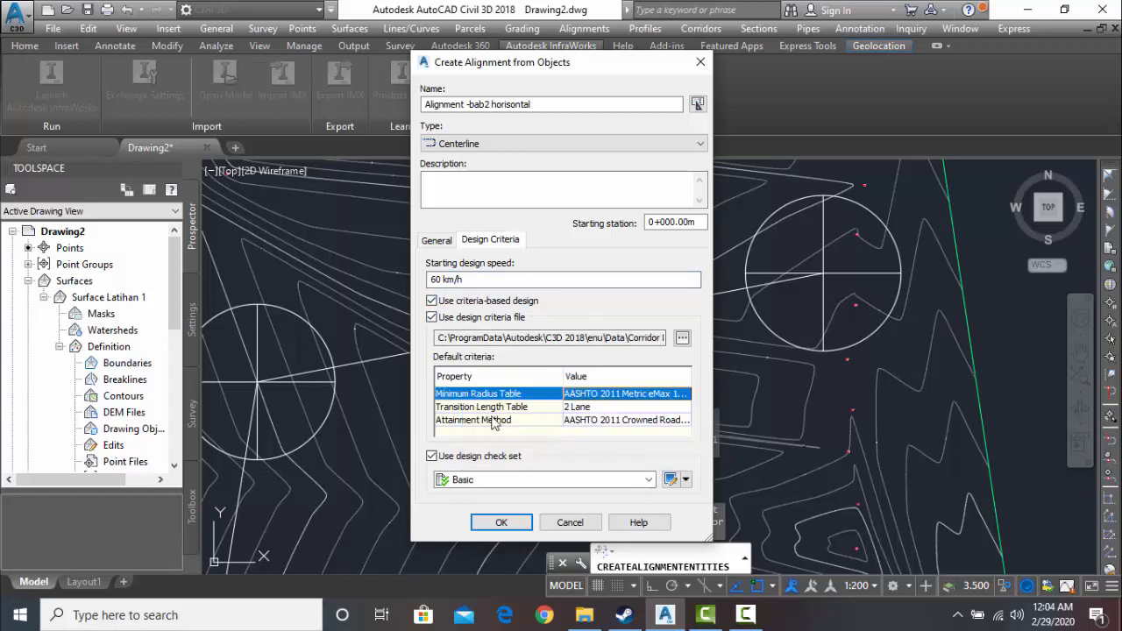
left_click(502, 522)
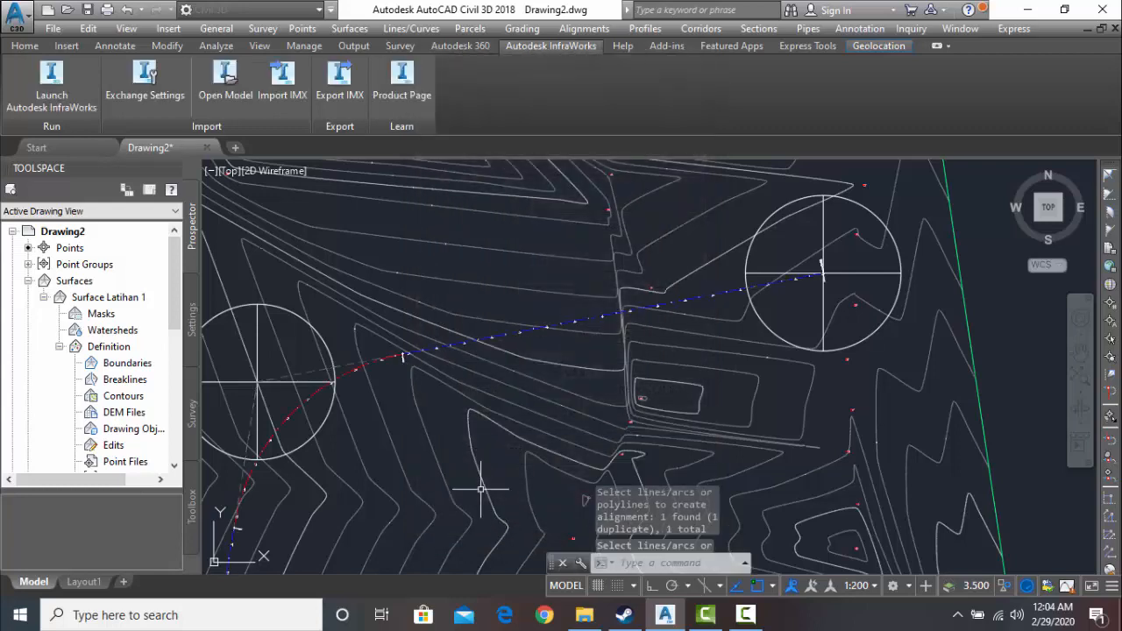
- Examine the new alignment's course between the blocks, especially its curve at the northwestern block
scroll(428, 450, "down", 4)
mouse_move(418, 427)
middle_mouse_down()
mouse_move(416, 388)
mouse_move(458, 247)
mouse_move(446, 222)
mouse_move(369, 211)
mouse_move(355, 244)
middle_mouse_up()
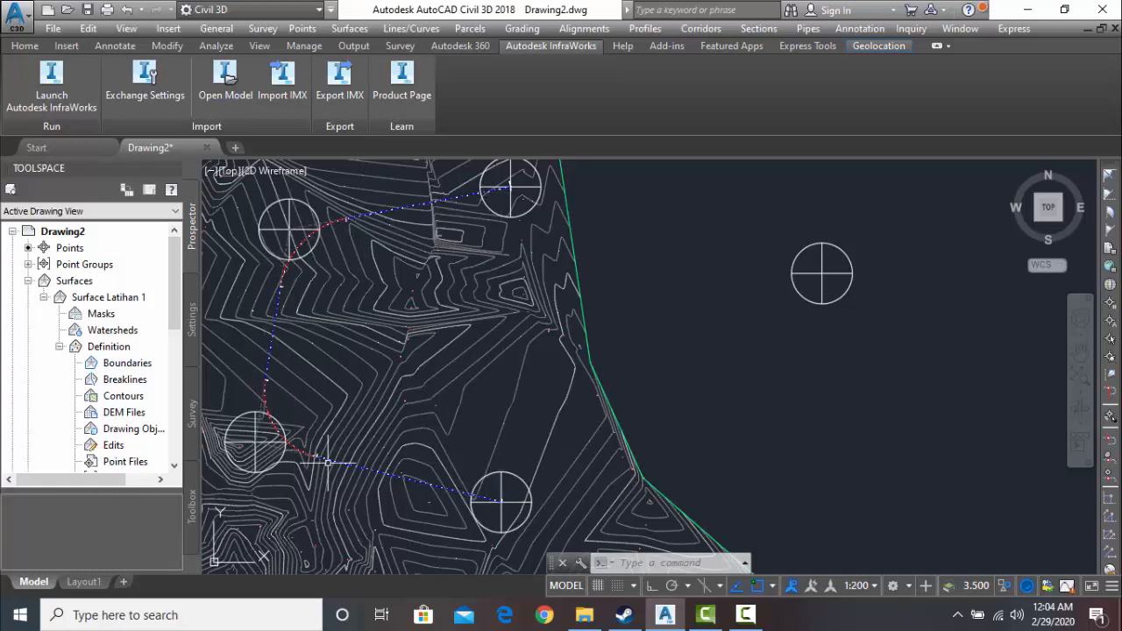
scroll(299, 237, "up", 4)
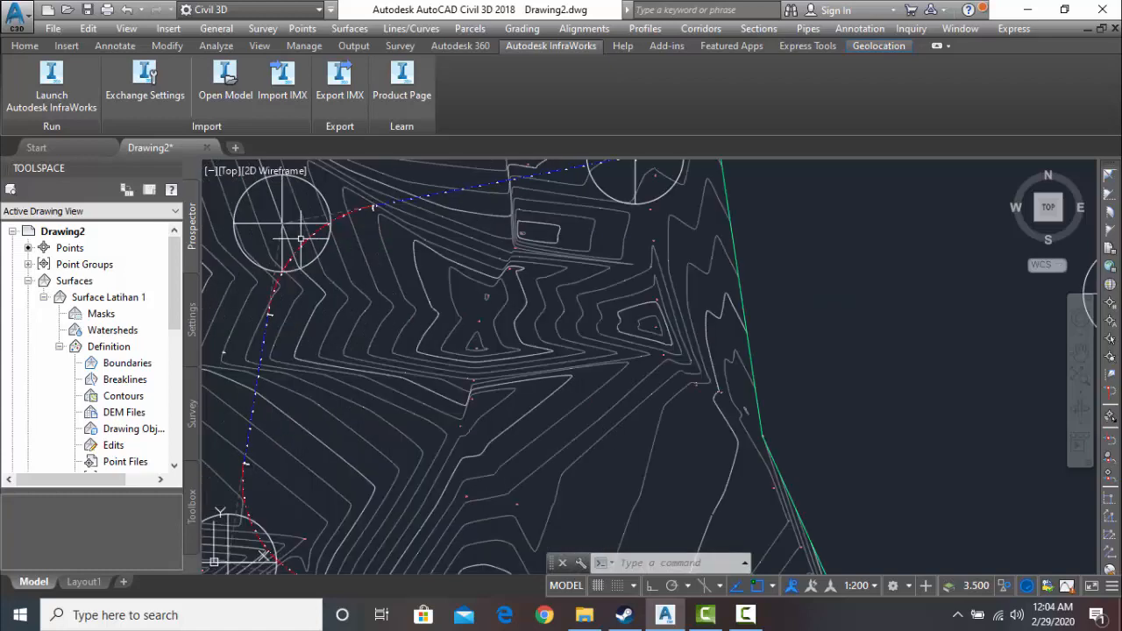
scroll(301, 239, "up", 2)
mouse_move(322, 257)
middle_mouse_down()
mouse_move(406, 290)
mouse_move(433, 261)
middle_mouse_up()
scroll(348, 399, "down", 2)
middle_click_drag(347, 399, 339, 351)
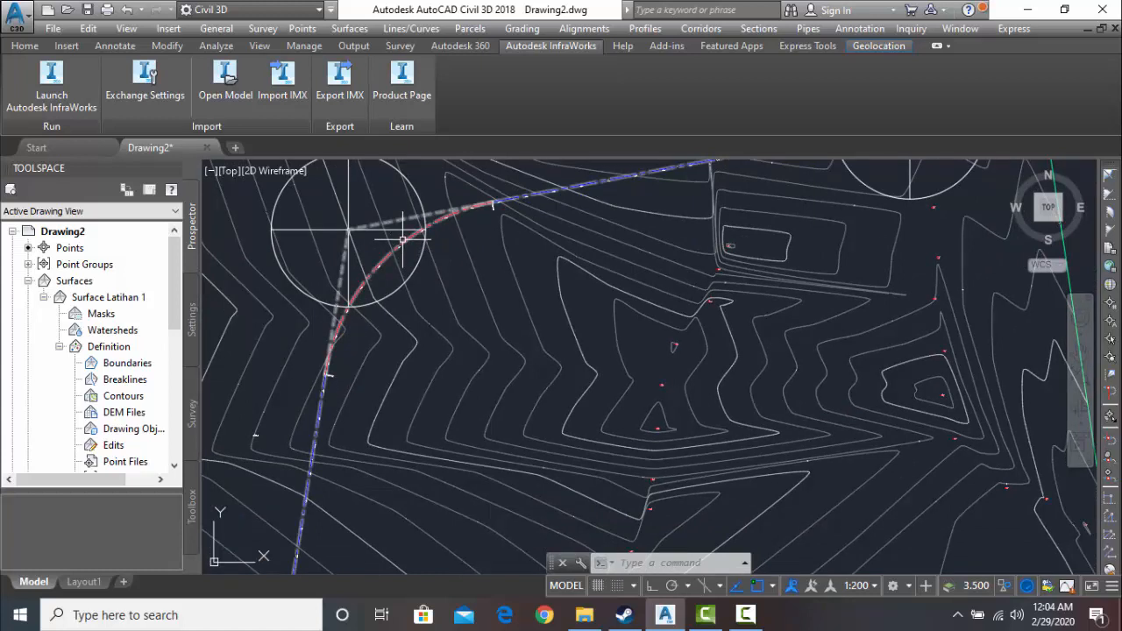
mouse_move(396, 236)
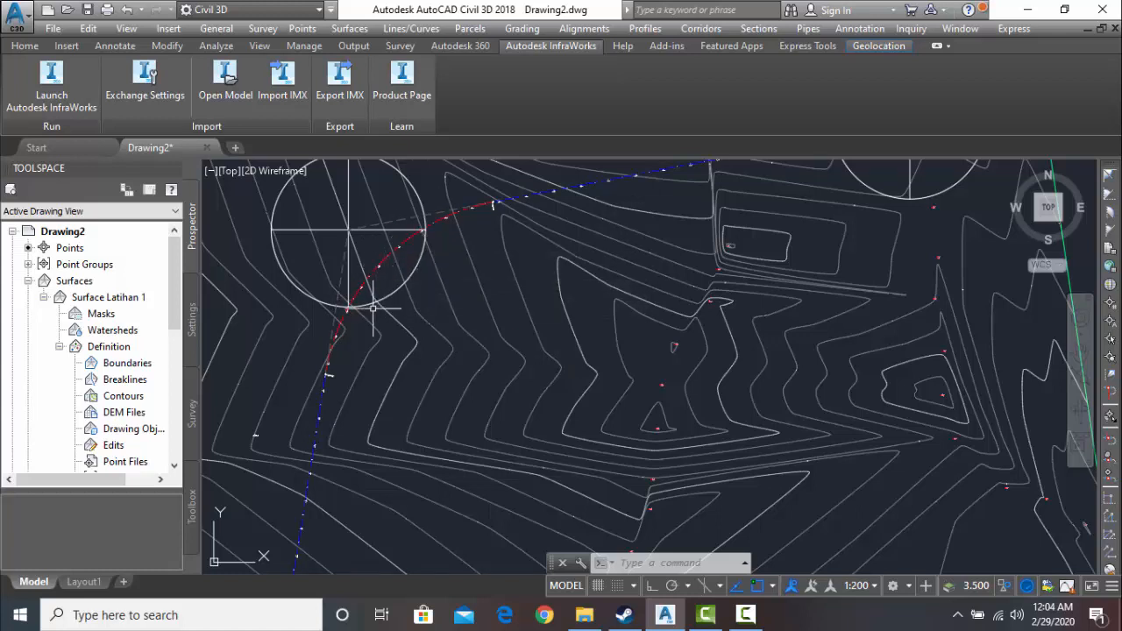
middle_click_drag(365, 317, 341, 339)
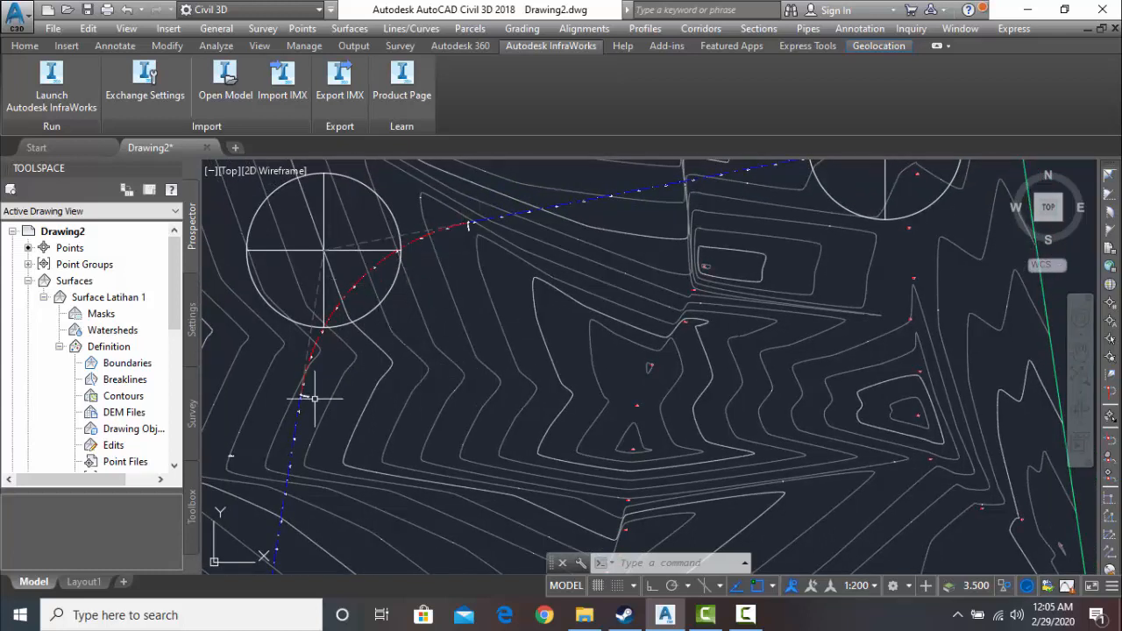
middle_click_drag(314, 399, 358, 339)
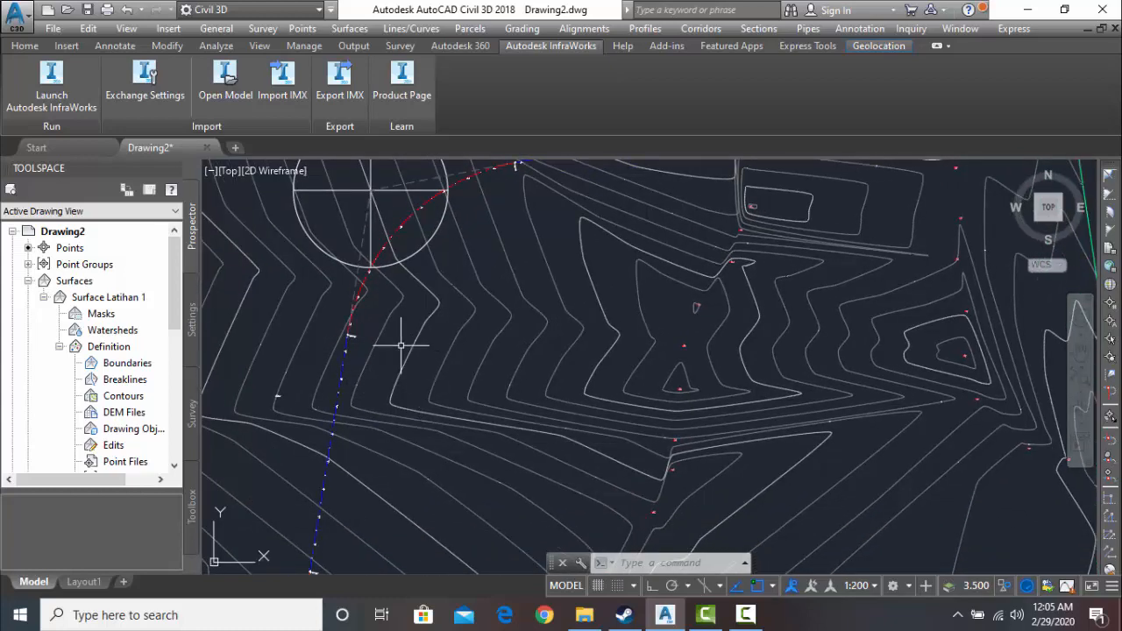
scroll(401, 345, "down", 4)
middle_click_drag(401, 345, 377, 307)
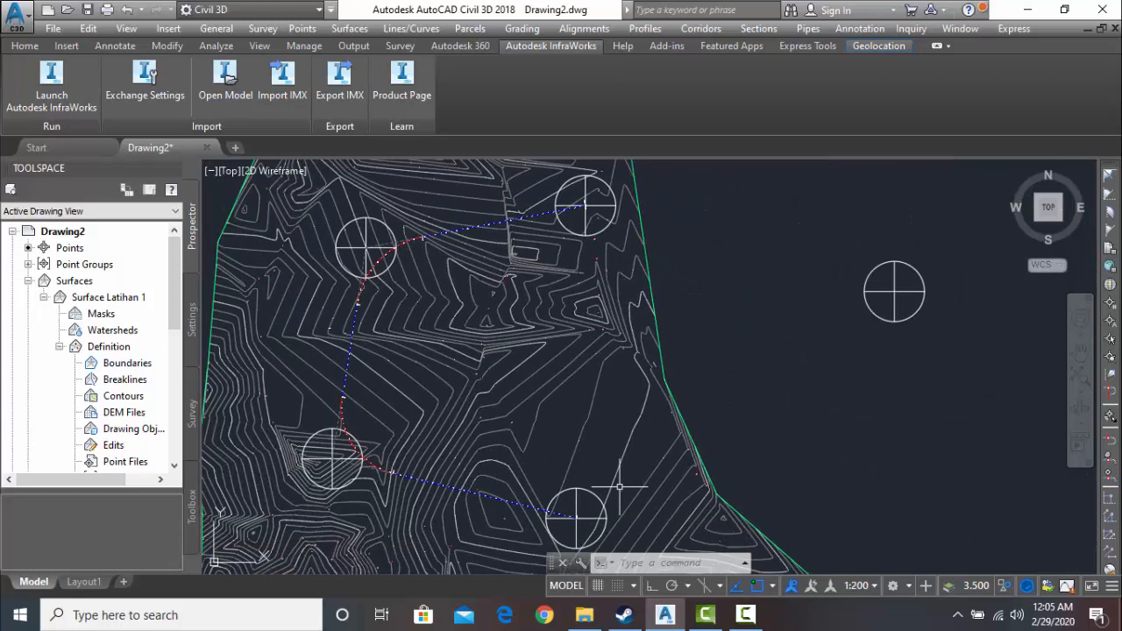
left_click(745, 615)
left_click(1043, 536)
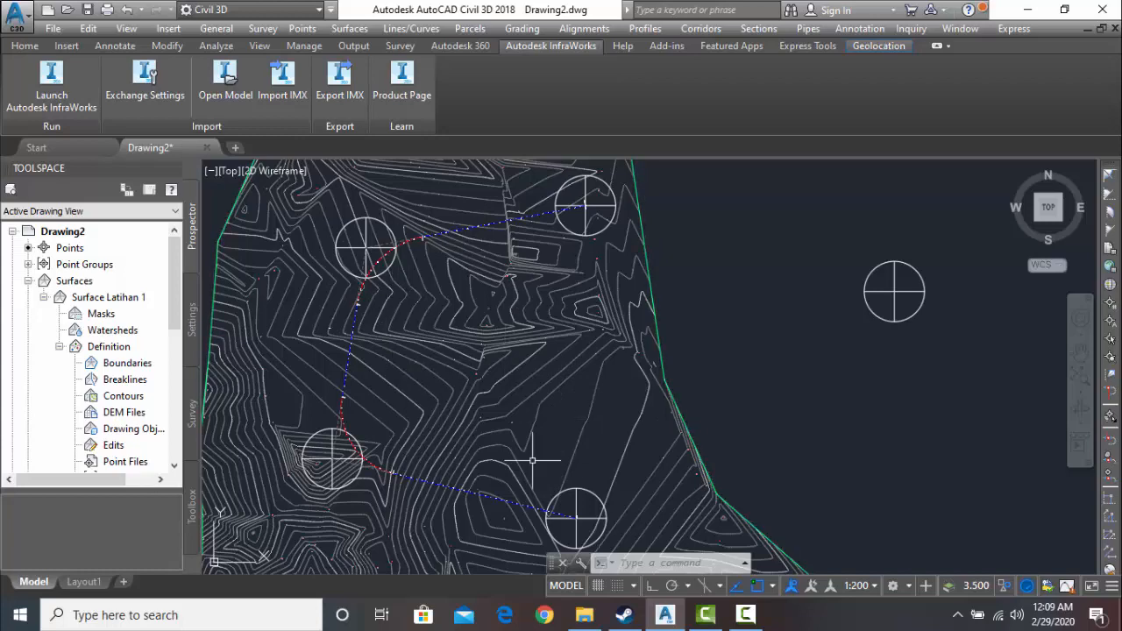
- Examine the alignment's curve at the southwestern block
scroll(363, 445, "up", 5)
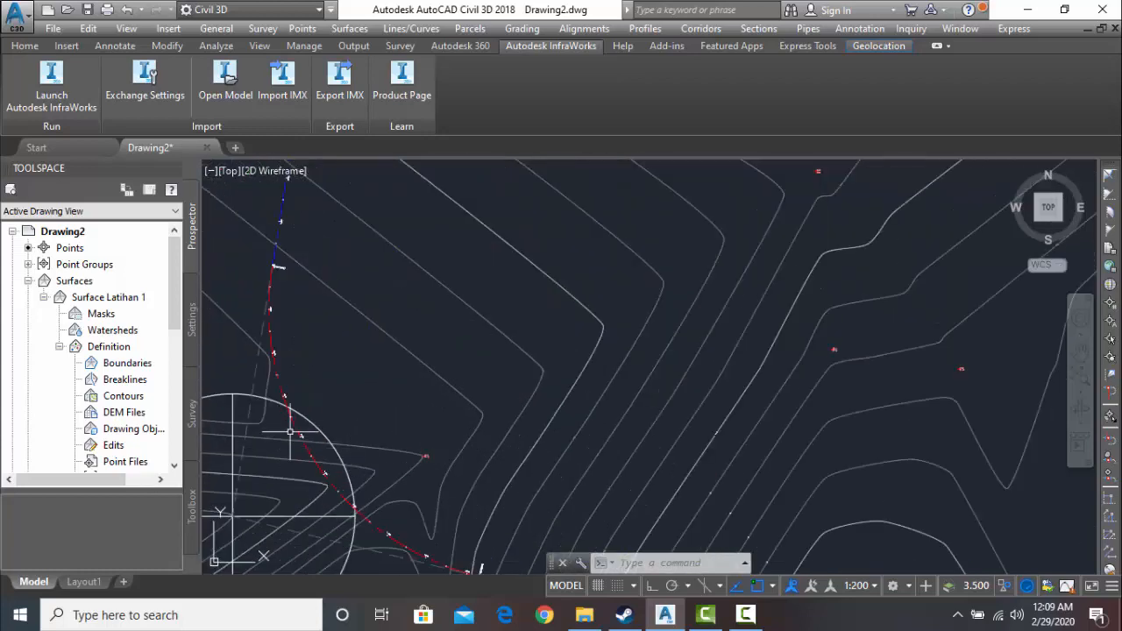
scroll(293, 427, "down", 2)
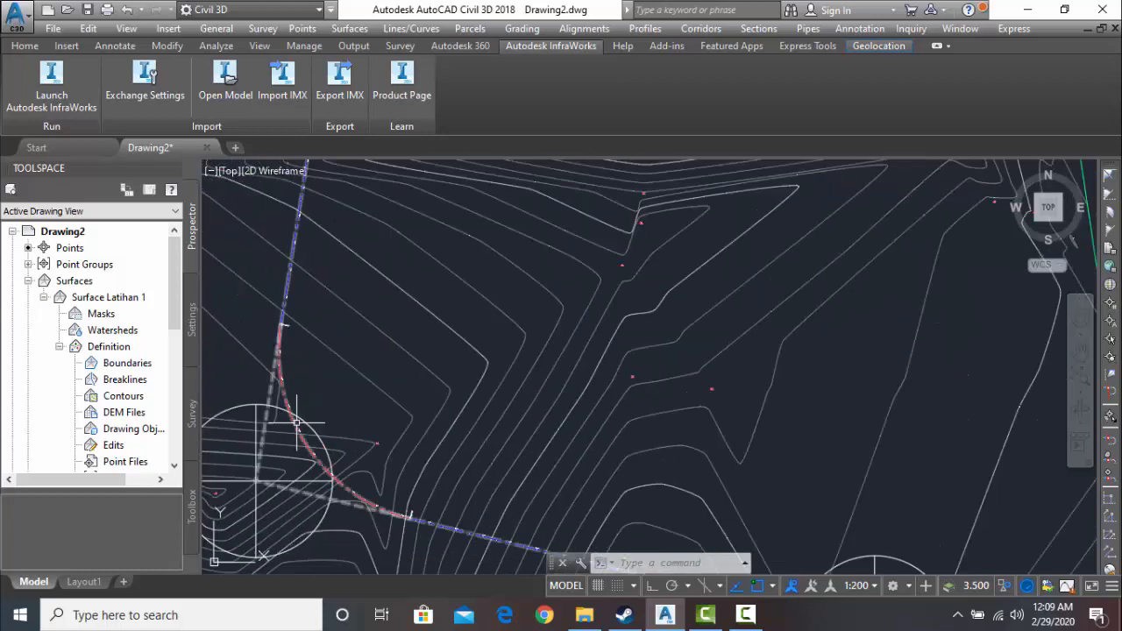
scroll(339, 403, "up", 2)
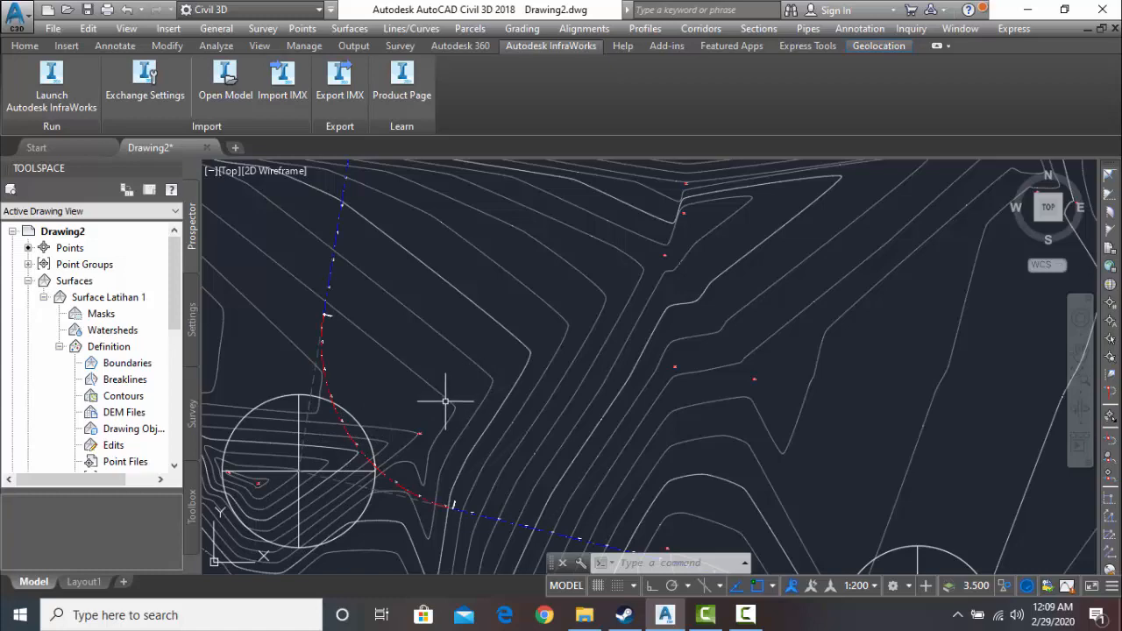
- Examine the converted alignment's full course across the surface and its curve at the northwestern block
scroll(446, 395, "down", 2)
mouse_move(458, 393)
middle_mouse_down()
mouse_move(383, 418)
mouse_move(413, 445)
mouse_move(389, 467)
middle_mouse_up()
scroll(412, 445, "down", 3)
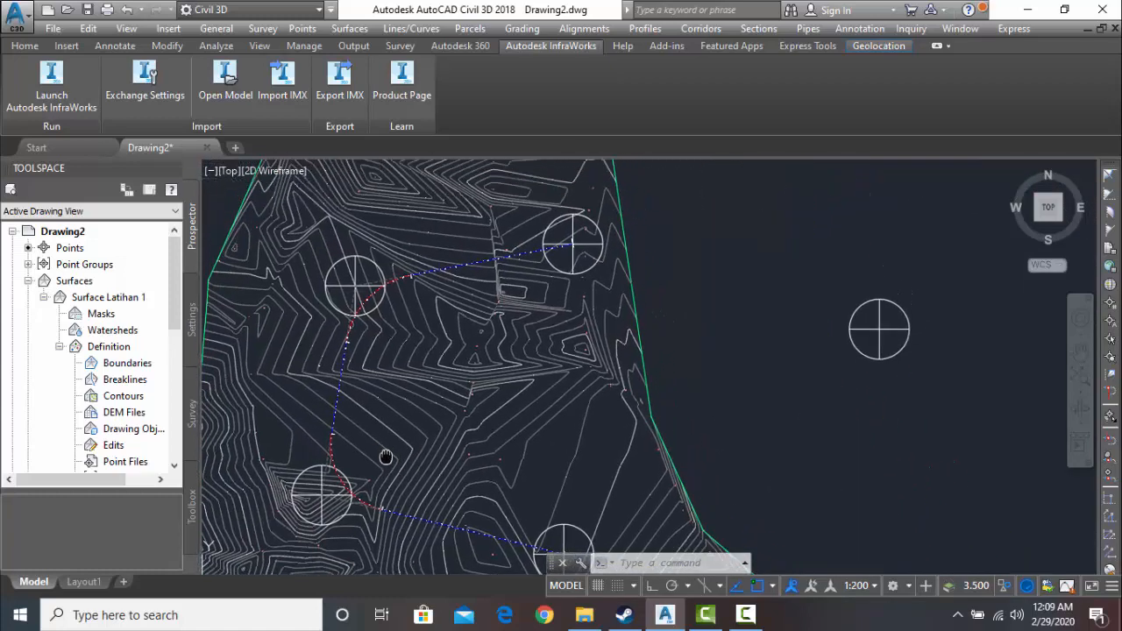
right_click(379, 345)
key("Escape")
scroll(377, 337, "up", 2)
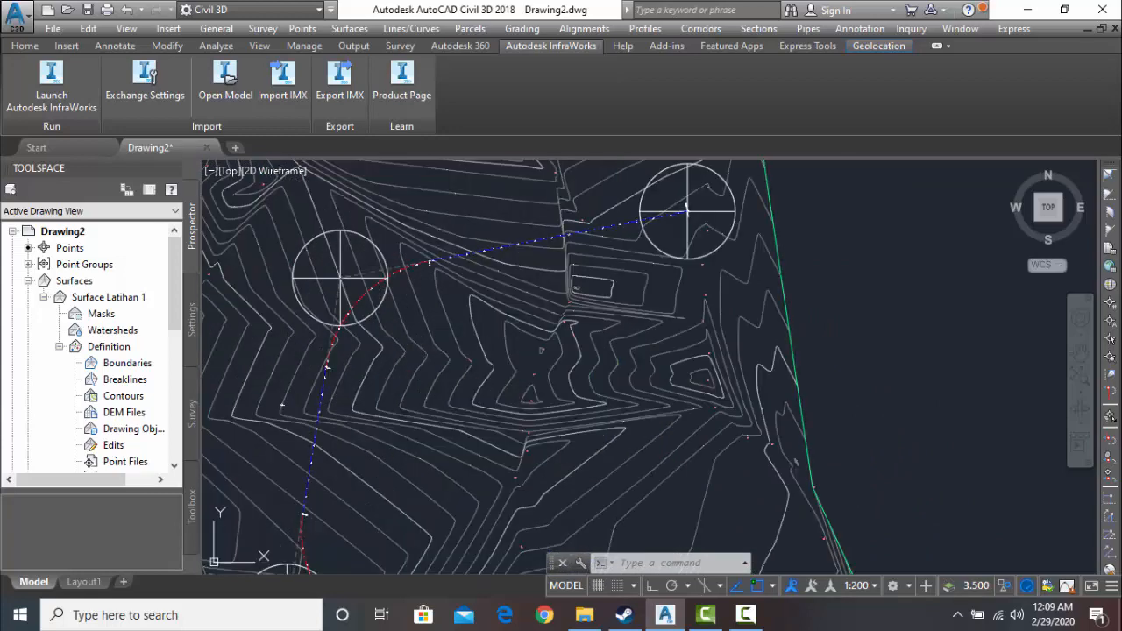
scroll(523, 253, "down", 4)
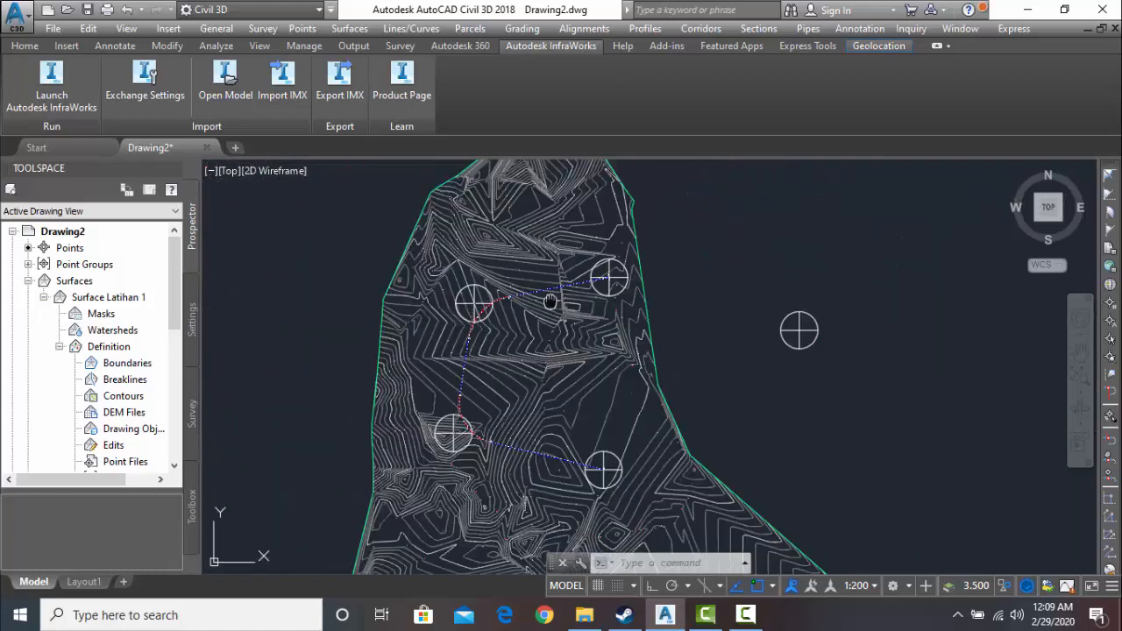
right_click(552, 304)
left_click(655, 317)
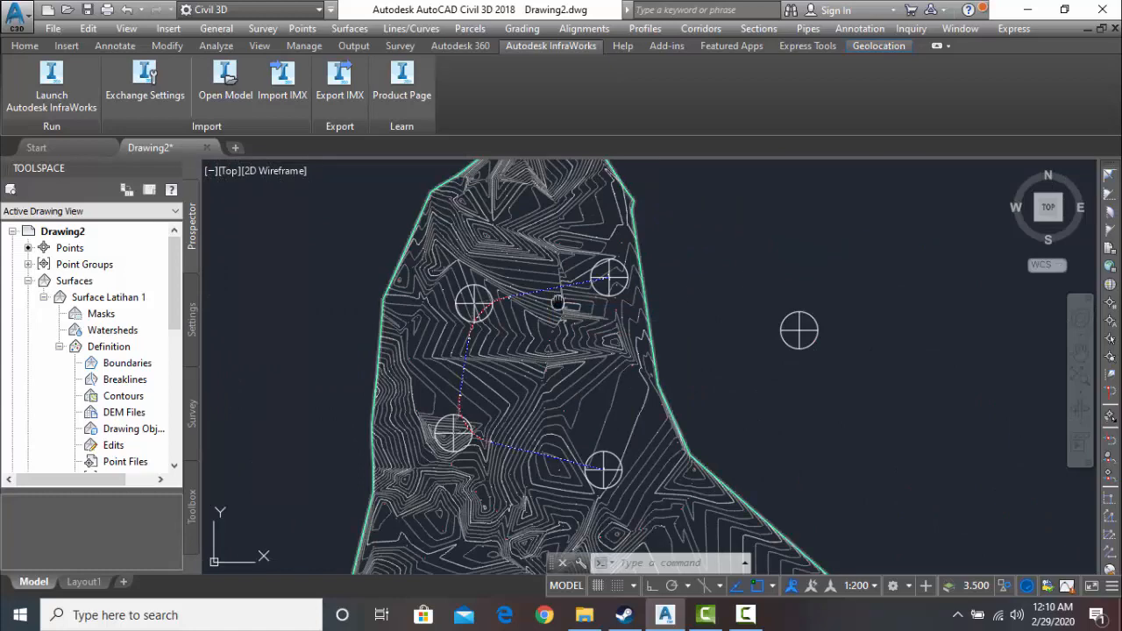
scroll(513, 302, "up", 6)
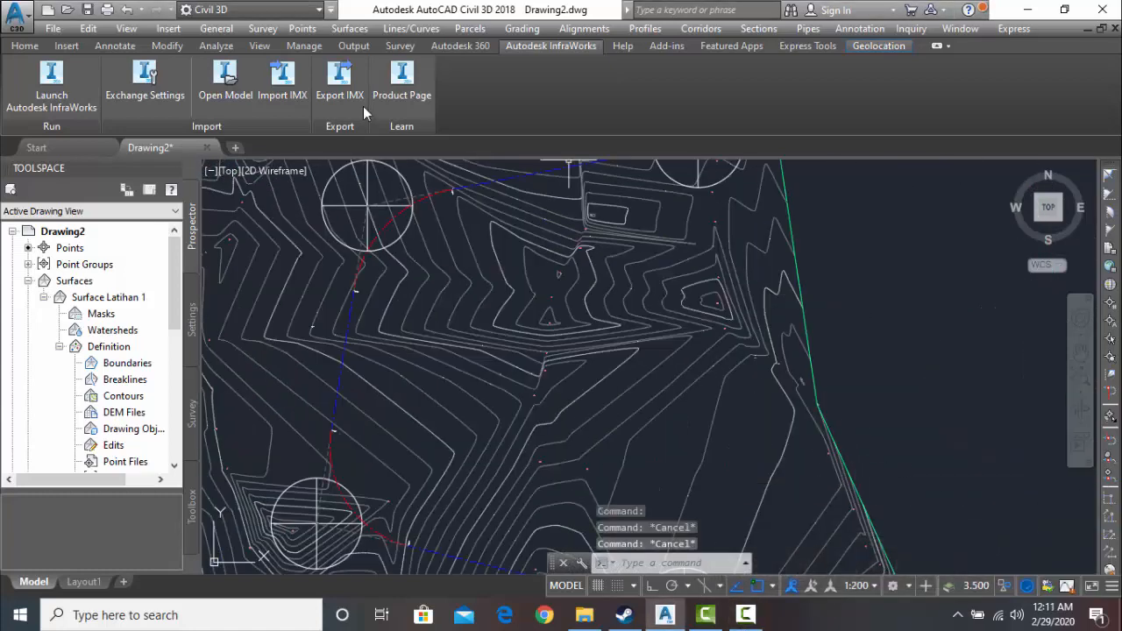
middle_click_drag(438, 271, 526, 353)
scroll(526, 353, "up", 5)
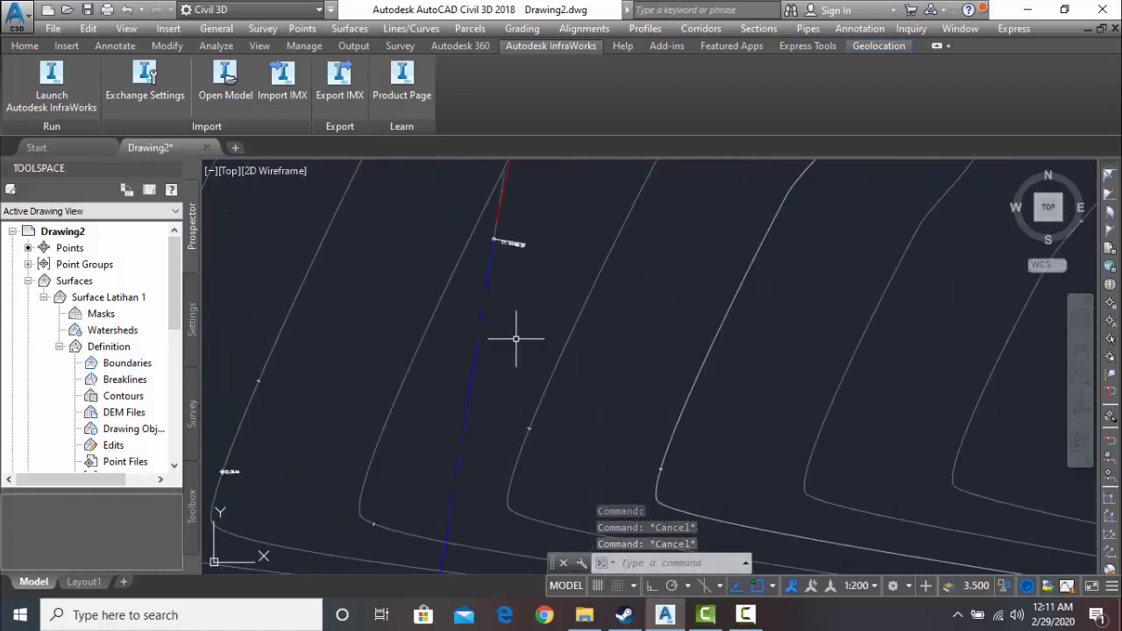
- Open the Geometry Editor for the bab2 horisontal alignment
scroll(496, 418, "down", 2)
scroll(486, 381, "down", 2)
middle_click_drag(486, 381, 445, 435)
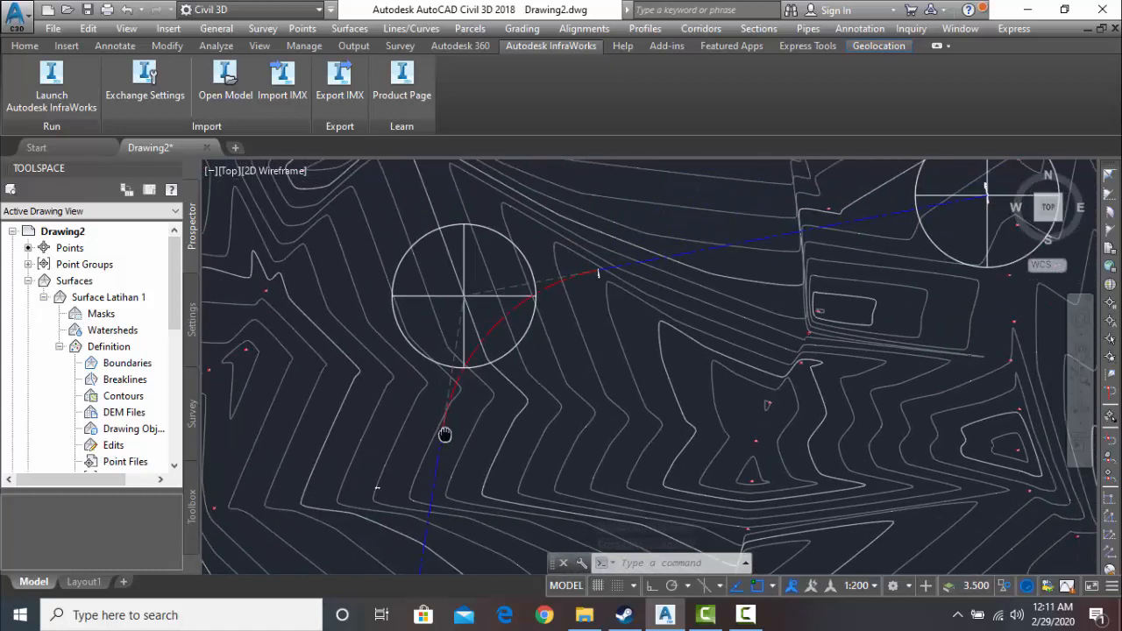
scroll(507, 351, "up", 2)
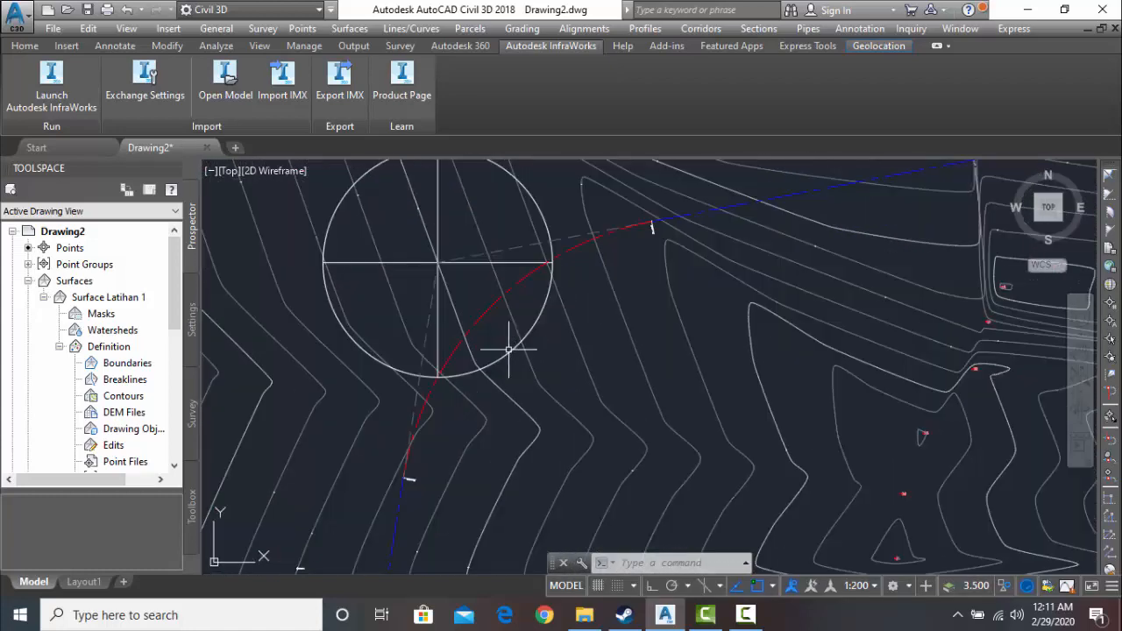
middle_click_drag(510, 351, 678, 325)
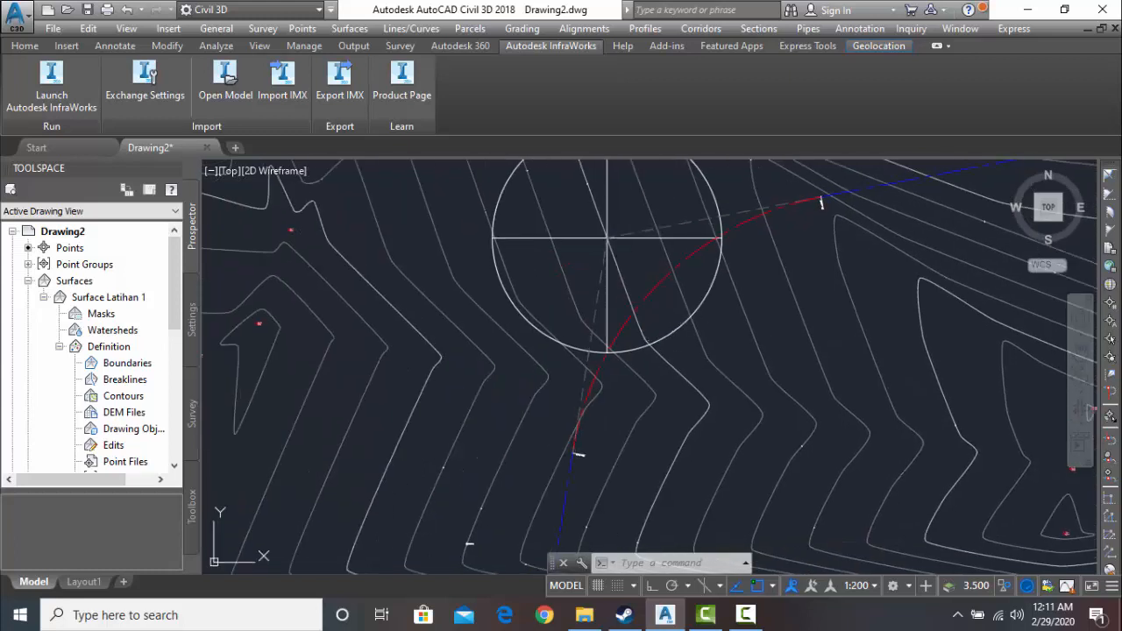
left_click(600, 323)
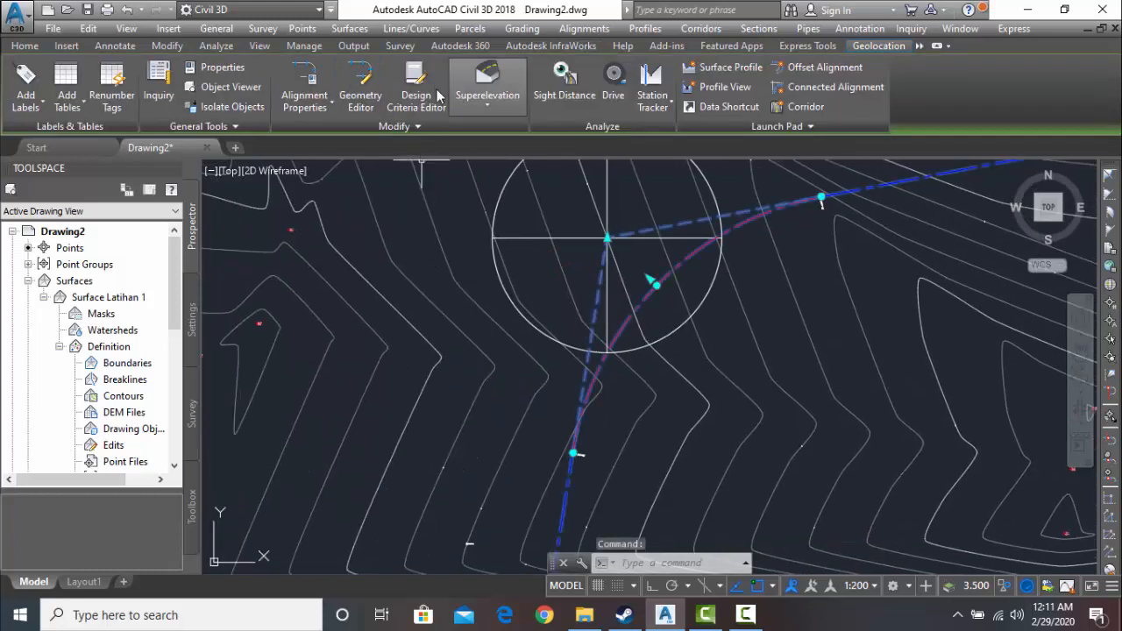
left_click(360, 97)
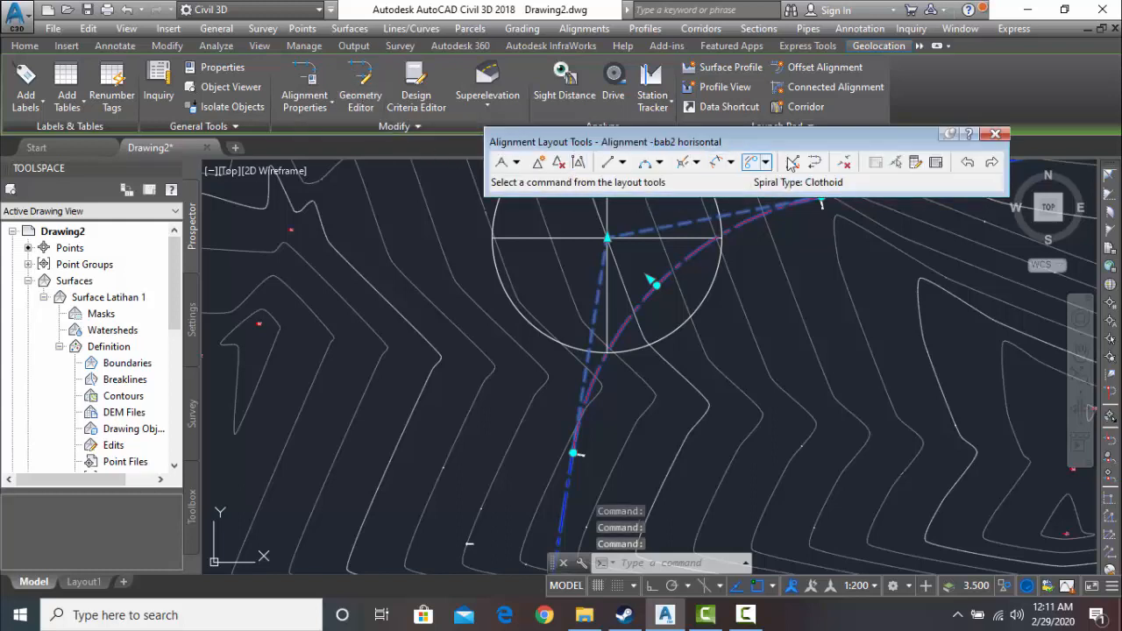
- Delete the curve sub-entity at the northwestern block from the alignment
left_click(843, 163)
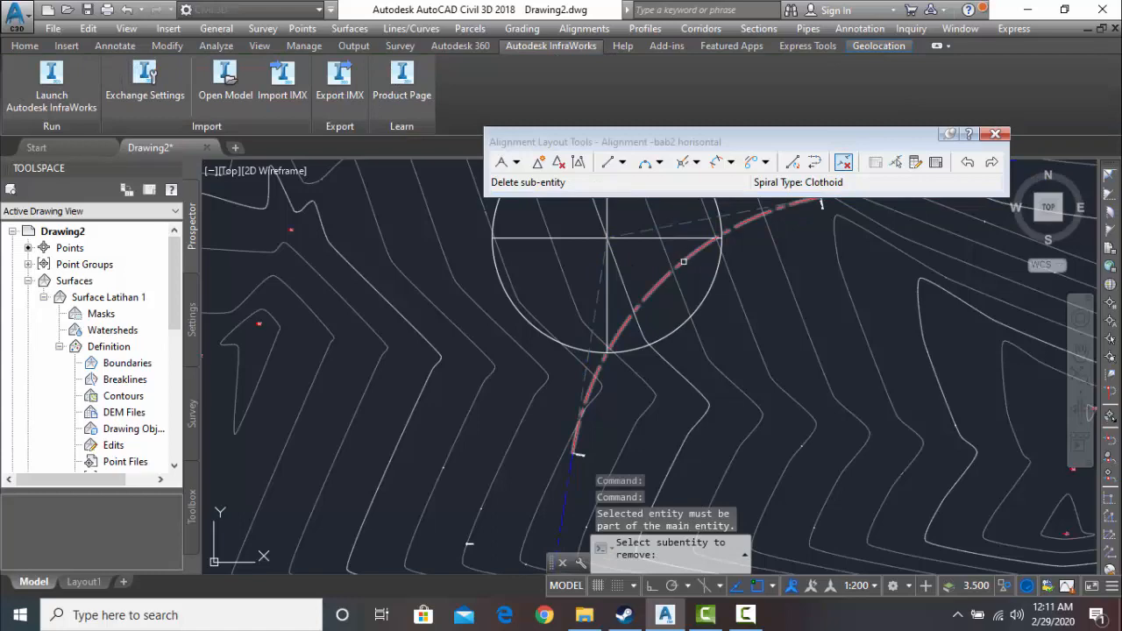
left_click(684, 260)
scroll(668, 307, "down", 7)
scroll(665, 287, "up", 7)
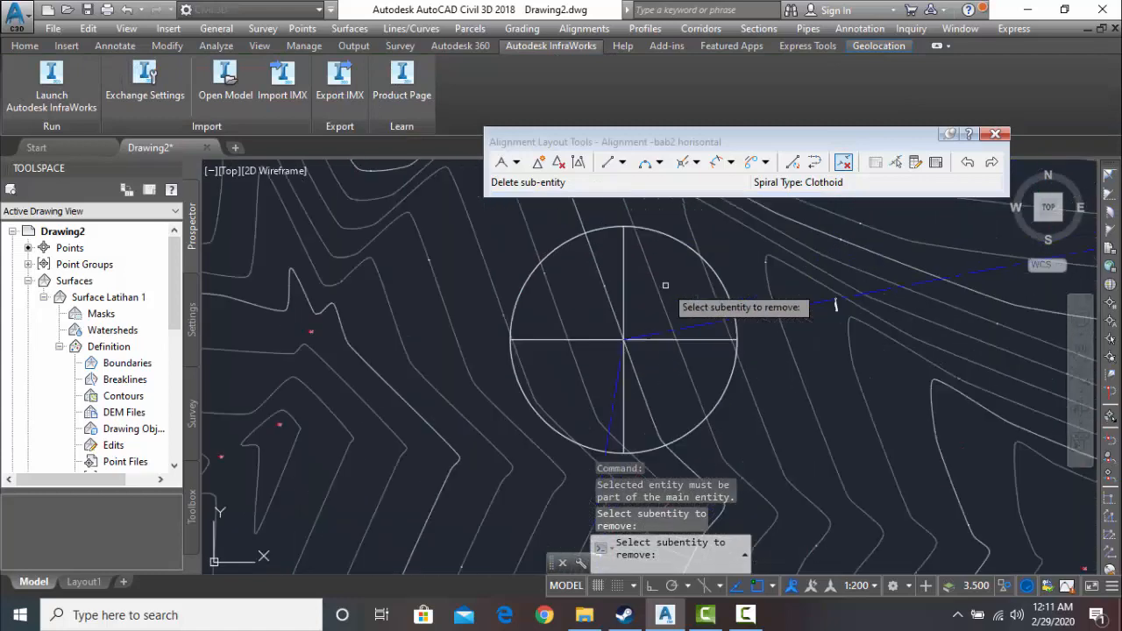
scroll(624, 342, "up", 2)
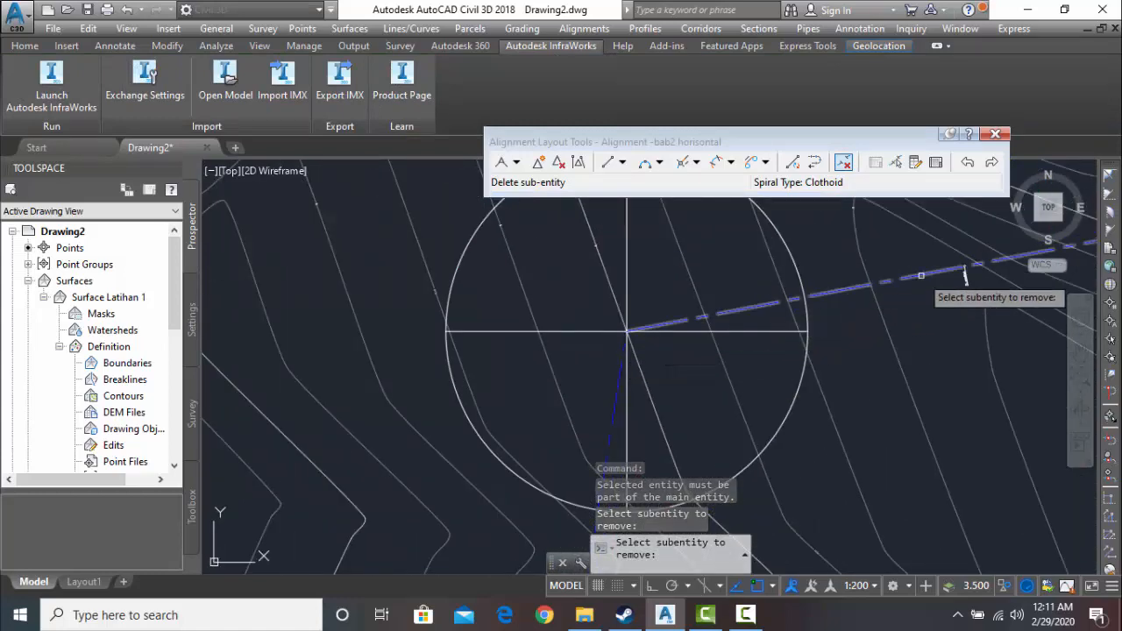
scroll(646, 336, "down", 6)
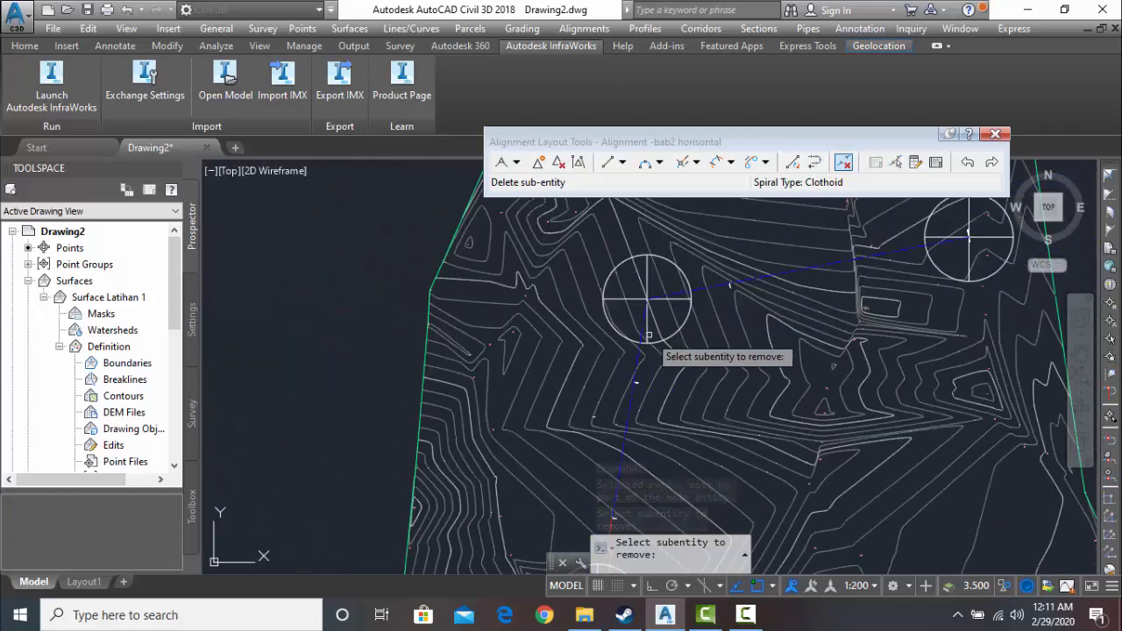
key("Escape")
- Delete the curve sub-entity at the southwestern block from the alignment
middle_click_drag(648, 336, 635, 251)
middle_click_drag(634, 384, 633, 282)
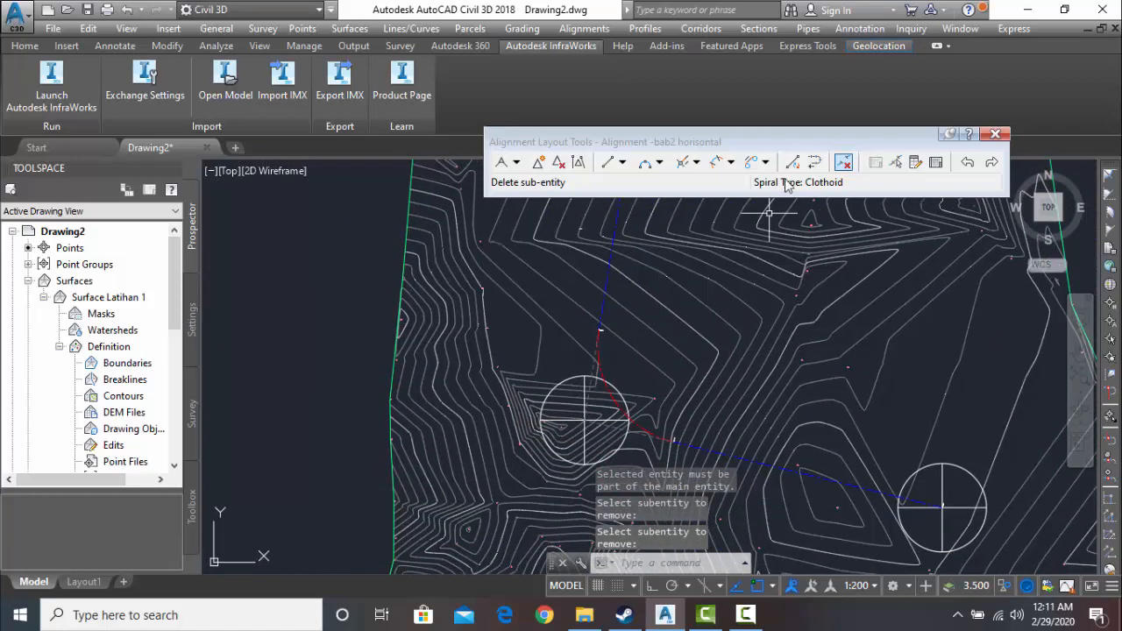
left_click(843, 163)
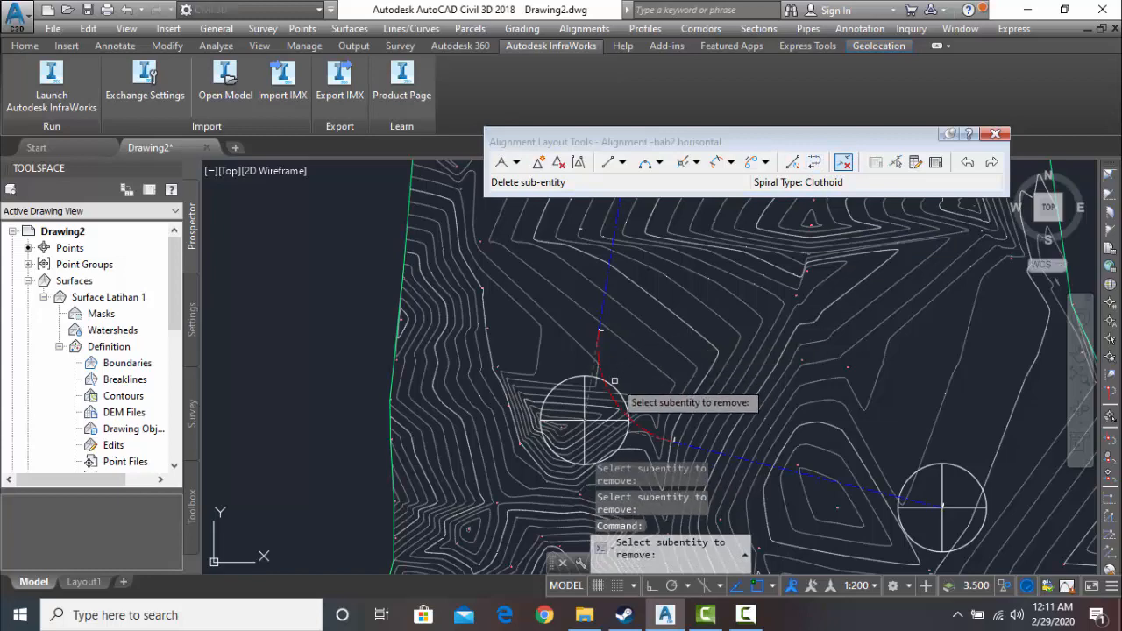
scroll(599, 396, "up", 3)
left_click(592, 395)
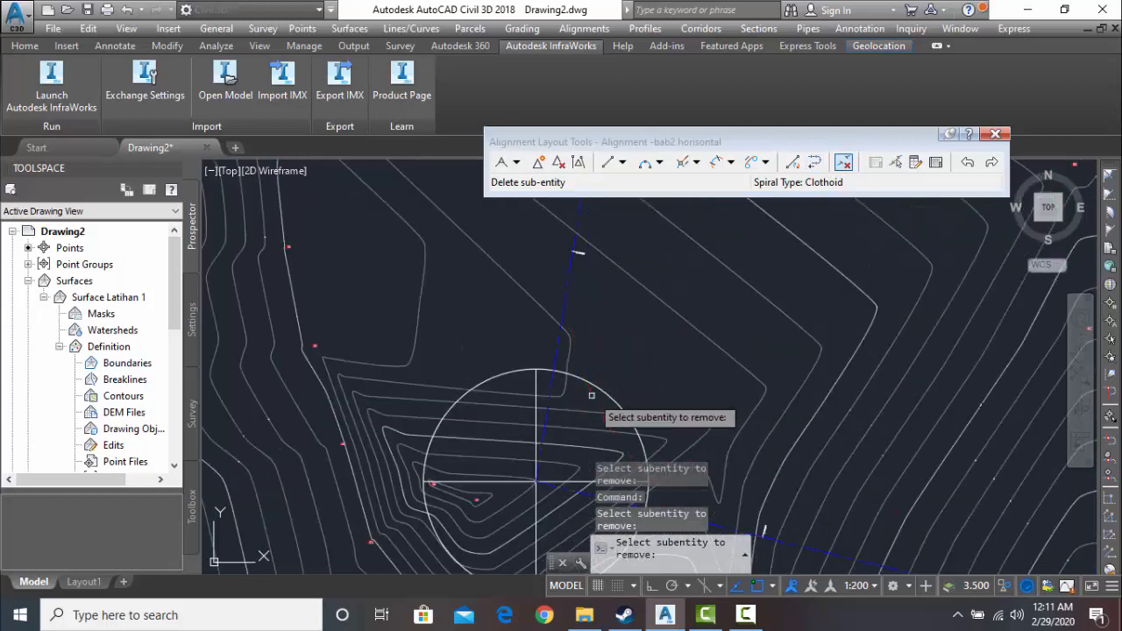
scroll(629, 365, "down", 5)
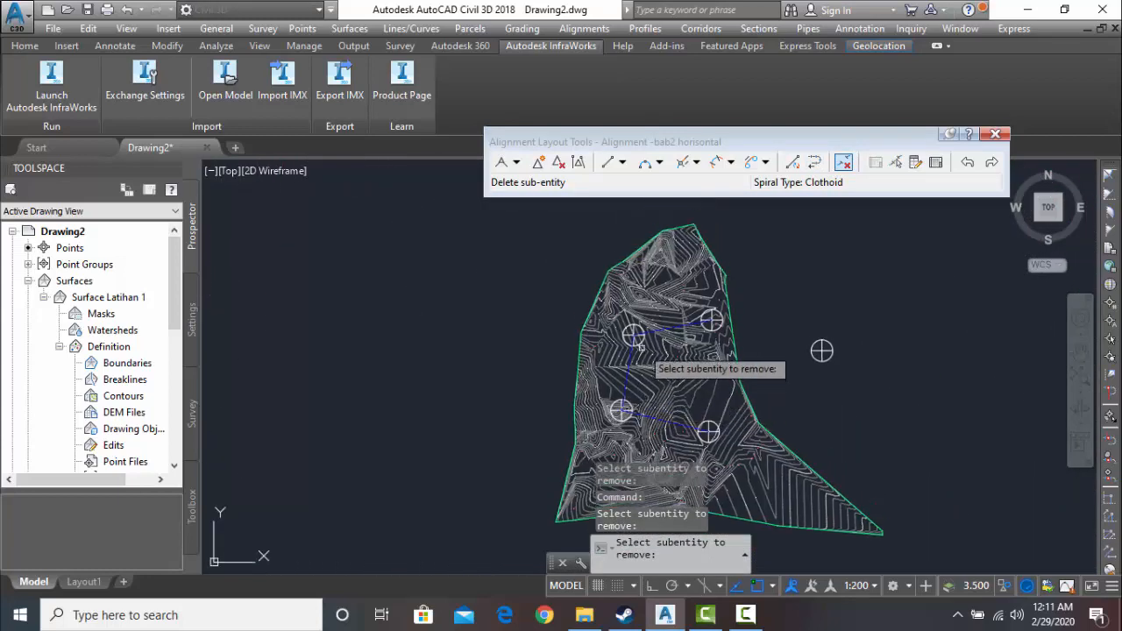
- Begin a Free Spiral-Curve-Spiral between the two tangents meeting at the northwestern block, with a solution angle less than 180 degrees
scroll(635, 366, "up", 5)
middle_click_drag(588, 366, 544, 384)
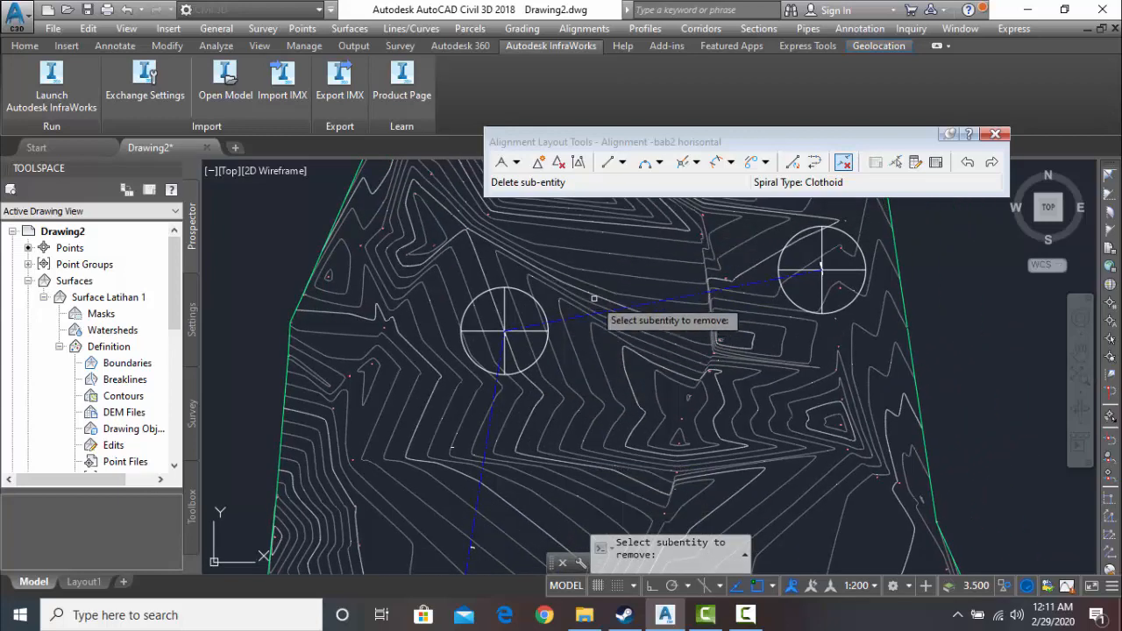
left_click(716, 164)
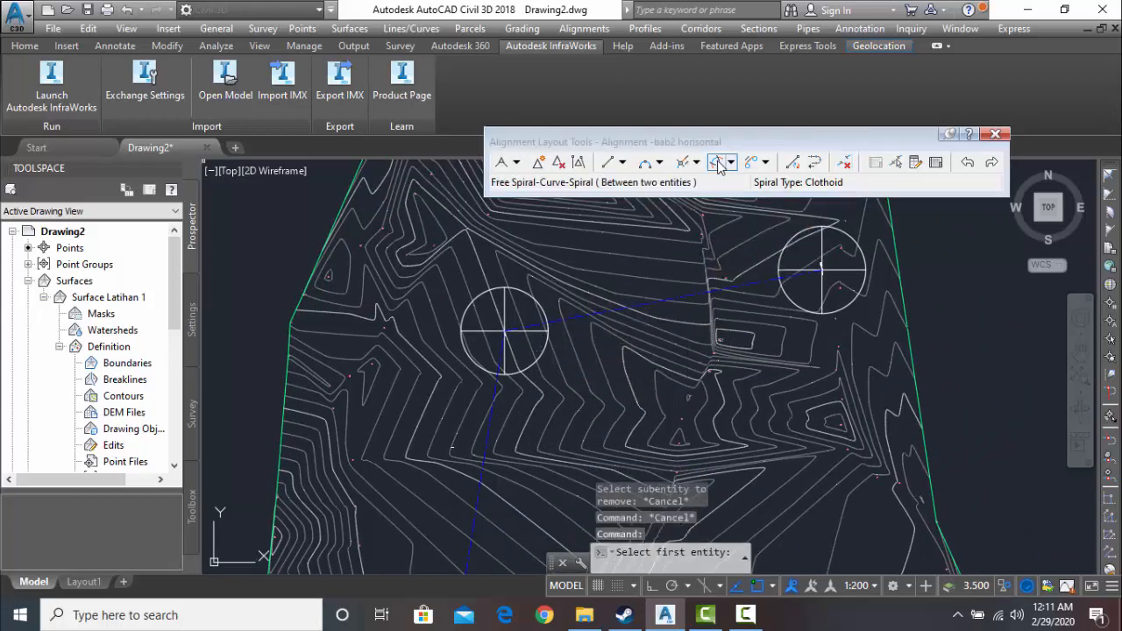
left_click(730, 163)
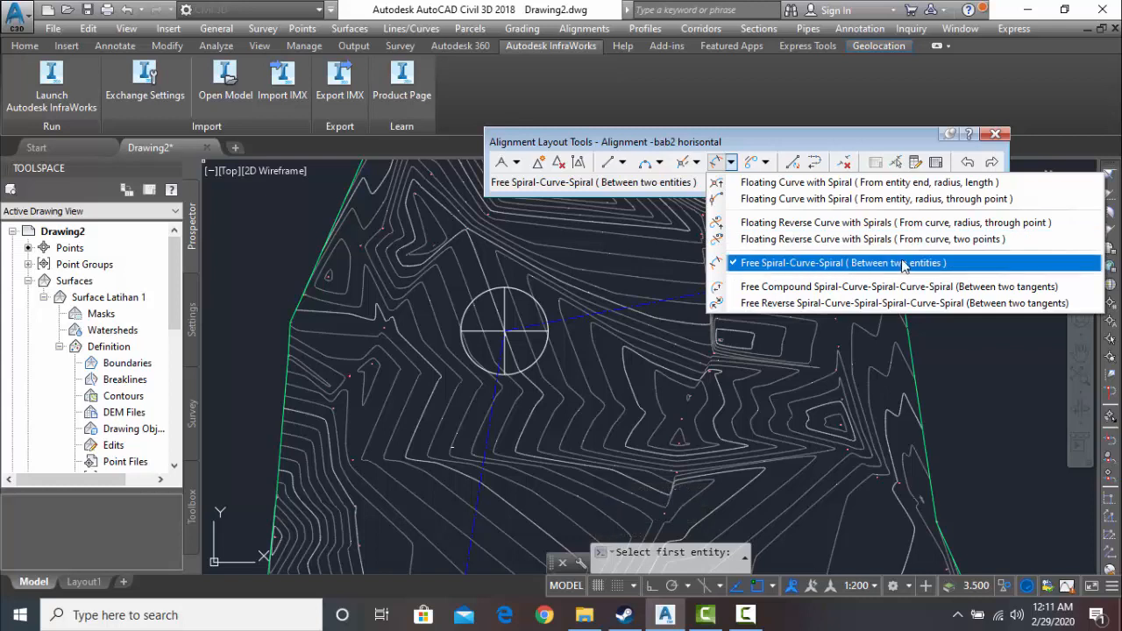
left_click(805, 264)
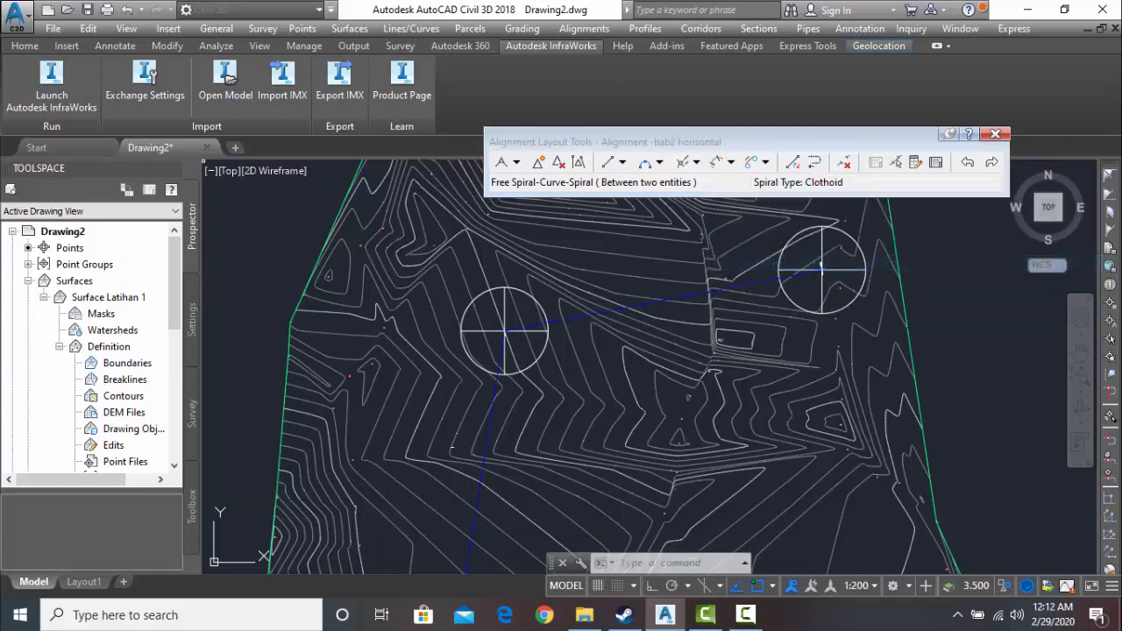
scroll(543, 326, "up", 8)
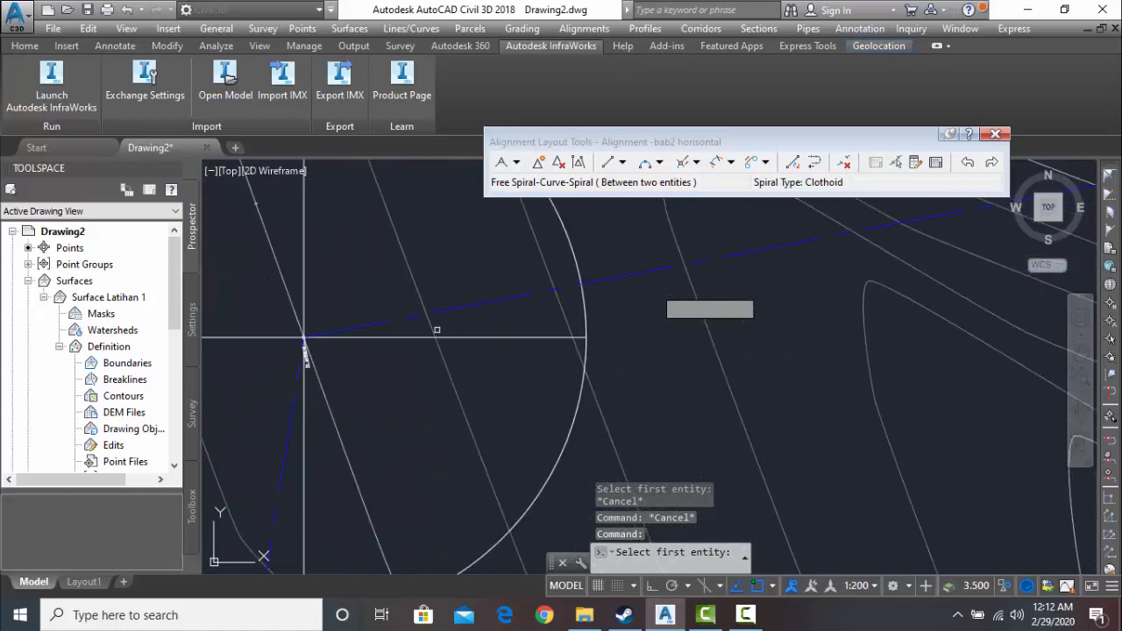
scroll(556, 310, "up", 2)
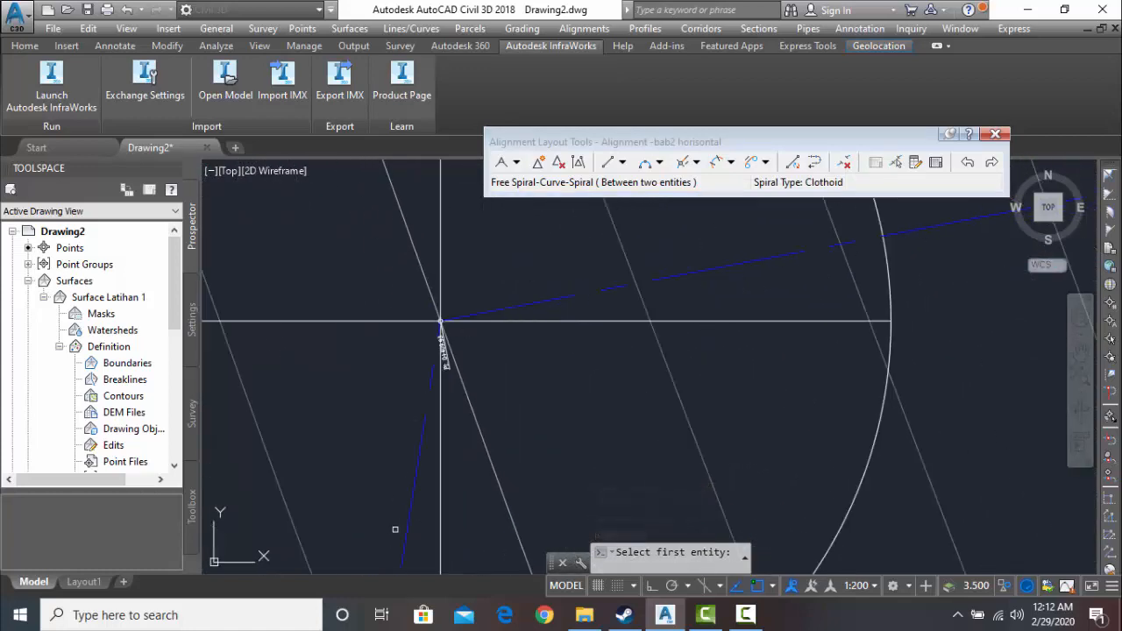
left_click(561, 298)
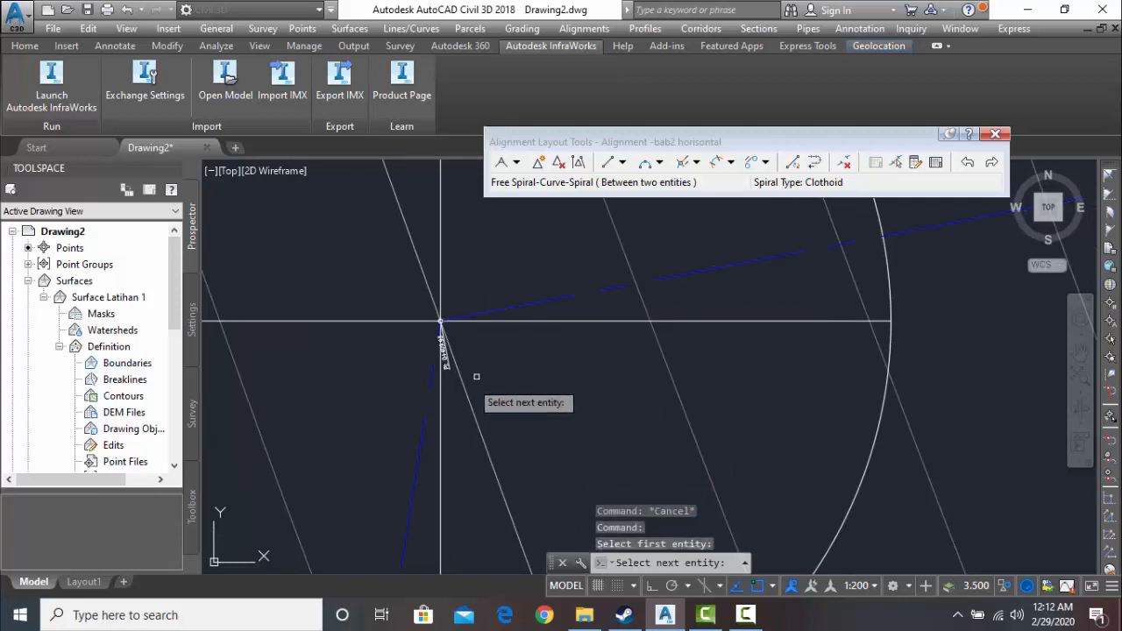
left_click(425, 440)
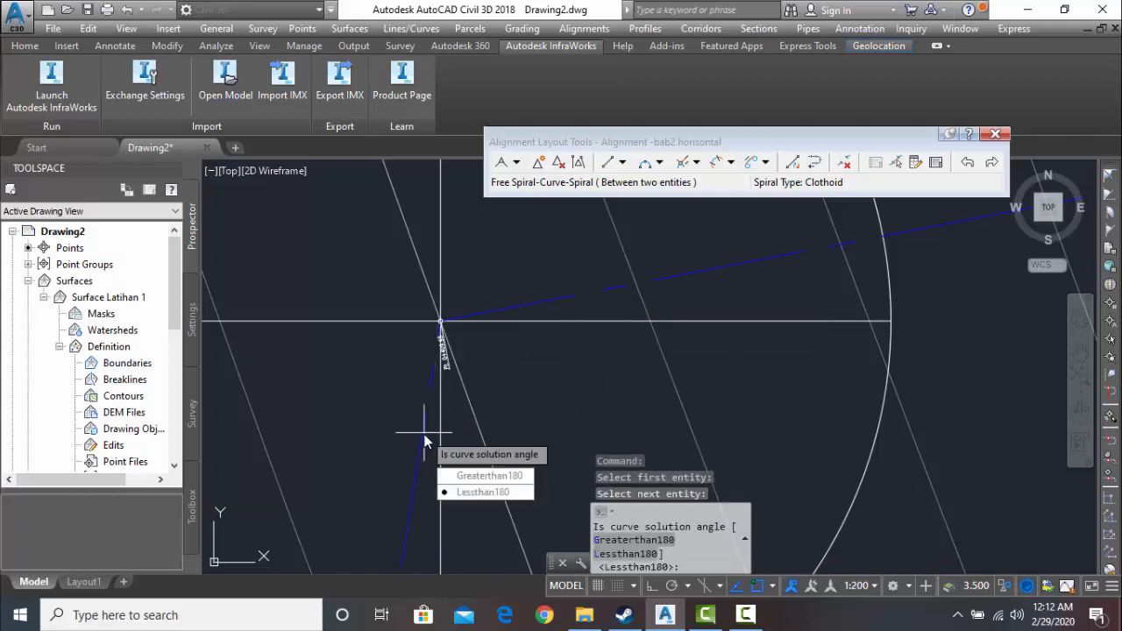
left_click(477, 492)
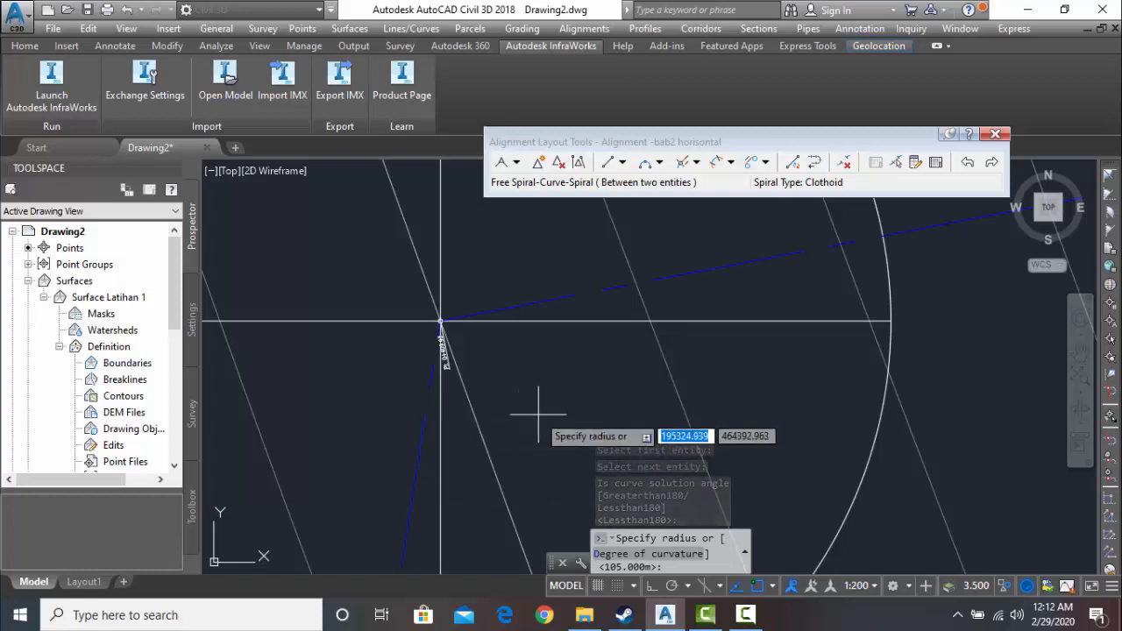
- Create the northwestern spiral-curve-spiral with a 150 m radius and 60 m spiral-in and spiral-out lengths
type("150")
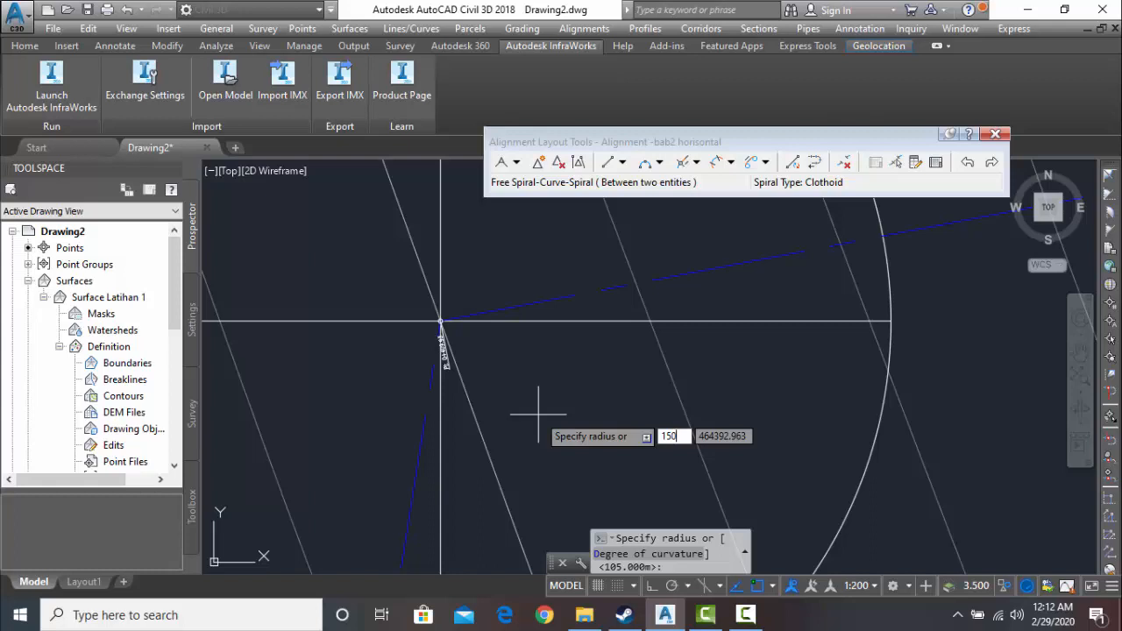
key("Return")
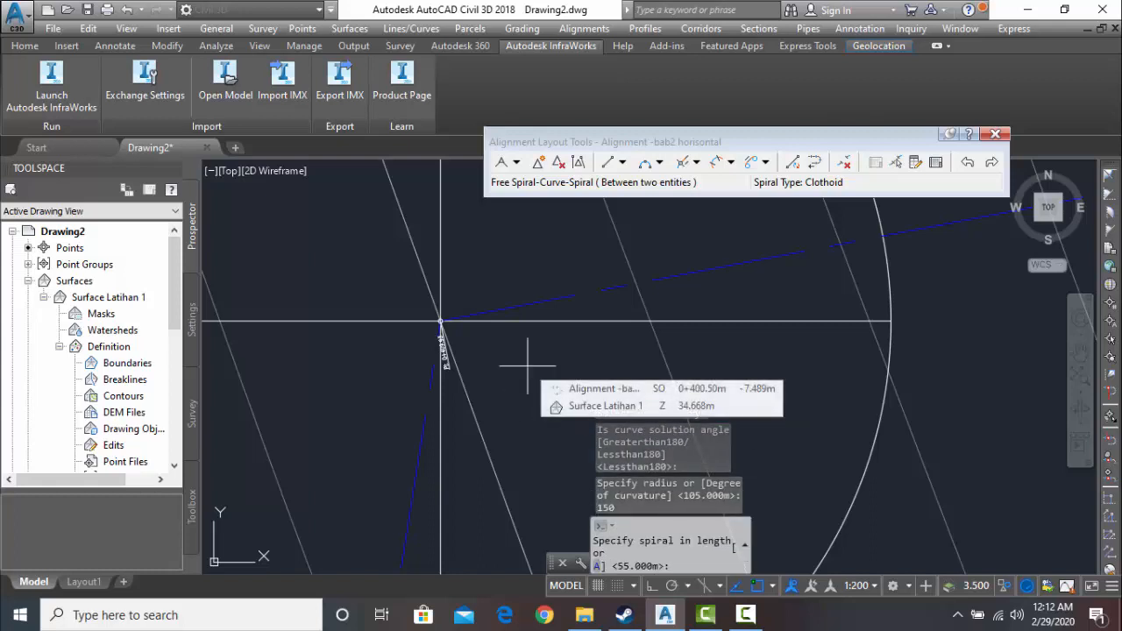
type("6")
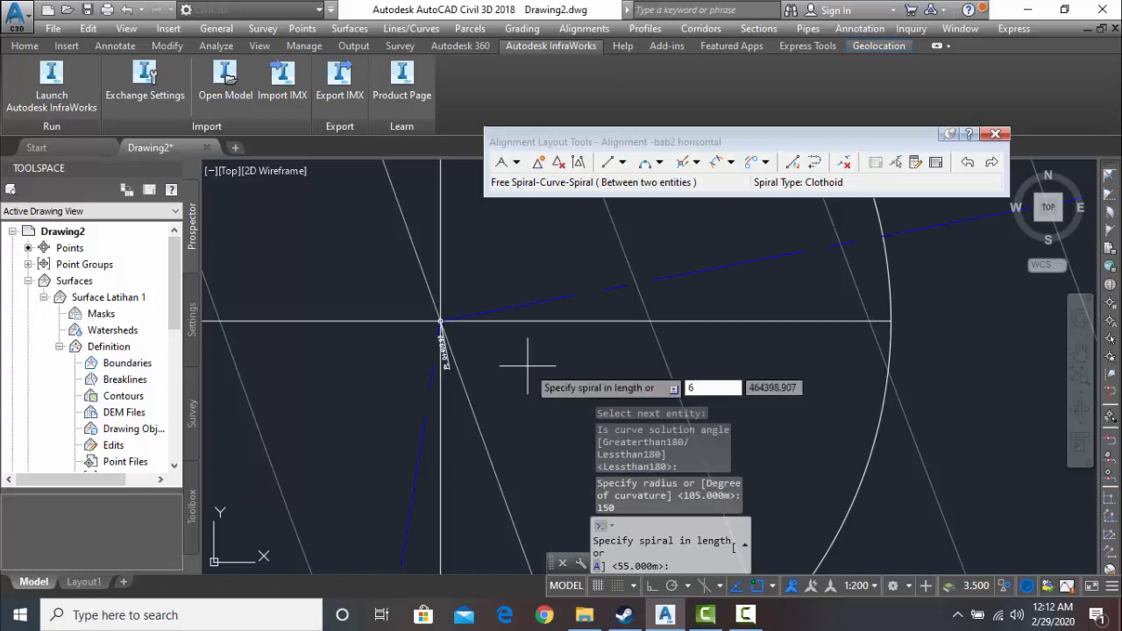
type("0")
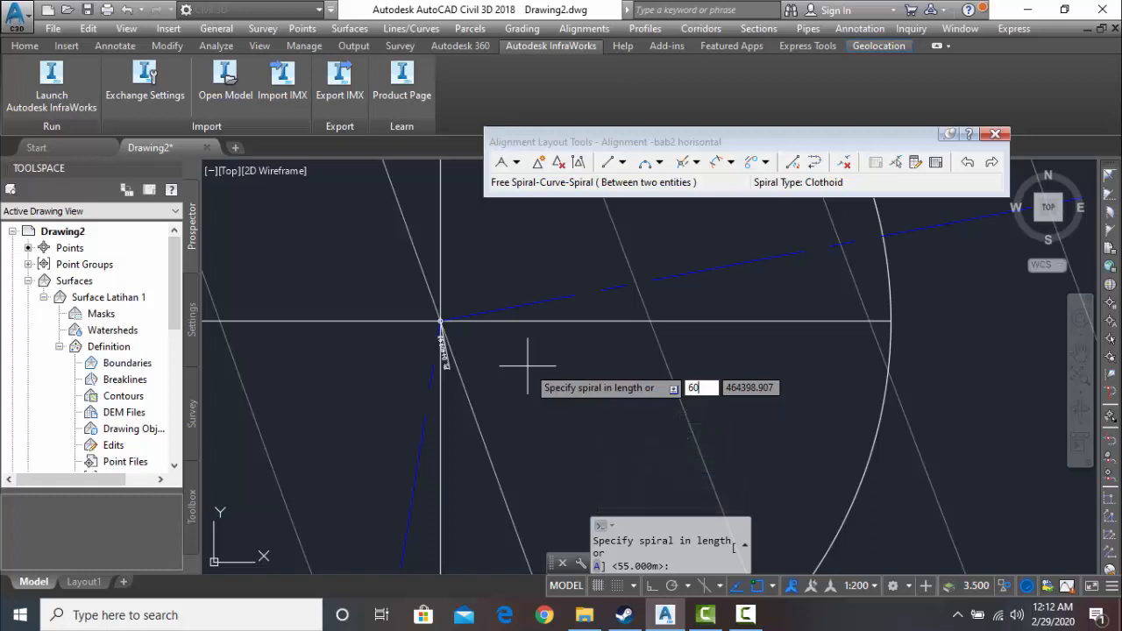
key("Return")
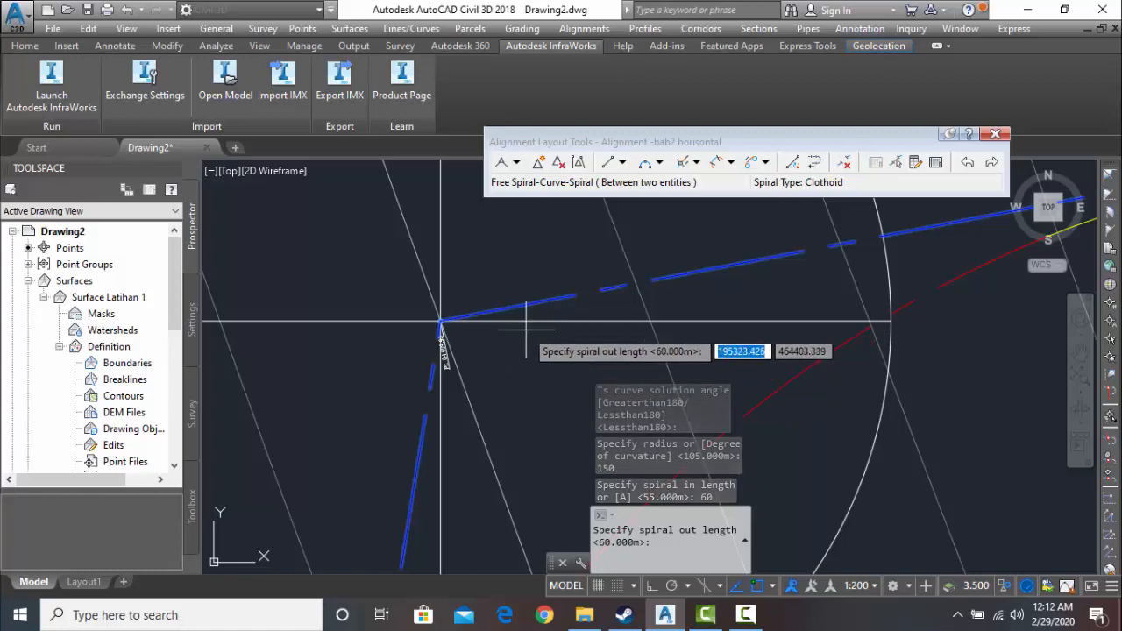
type("60")
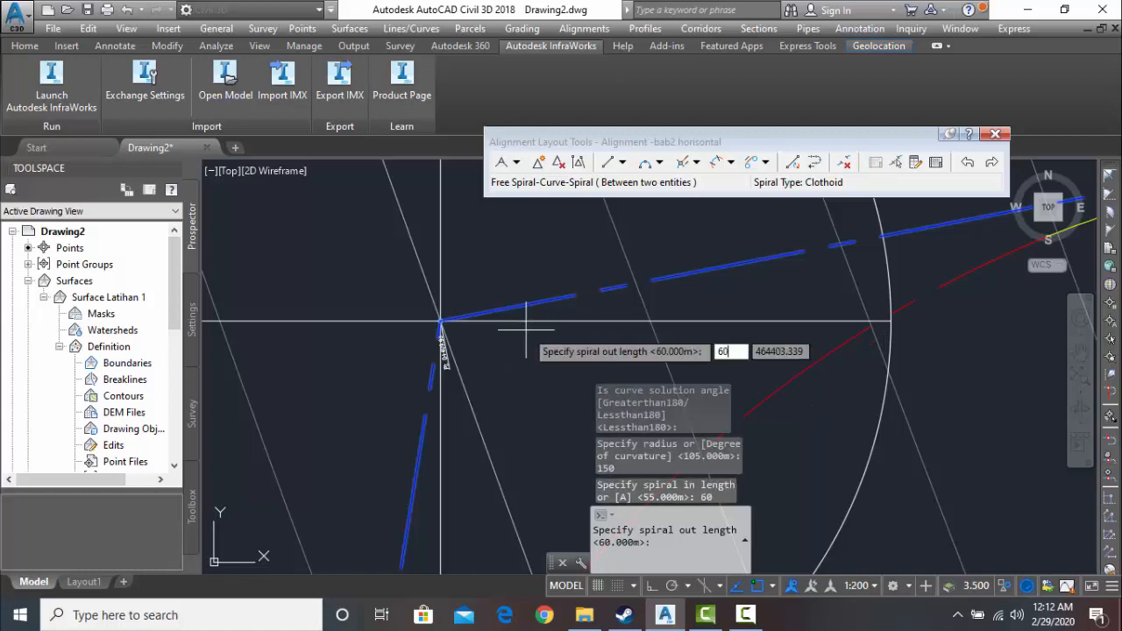
key("Return")
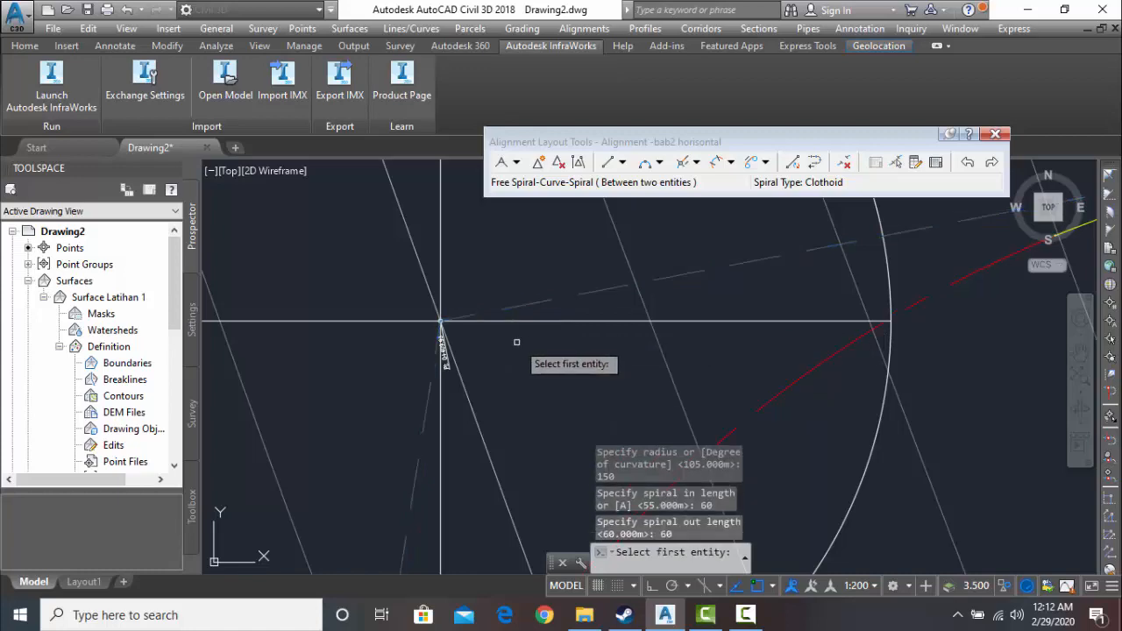
scroll(536, 364, "down", 3)
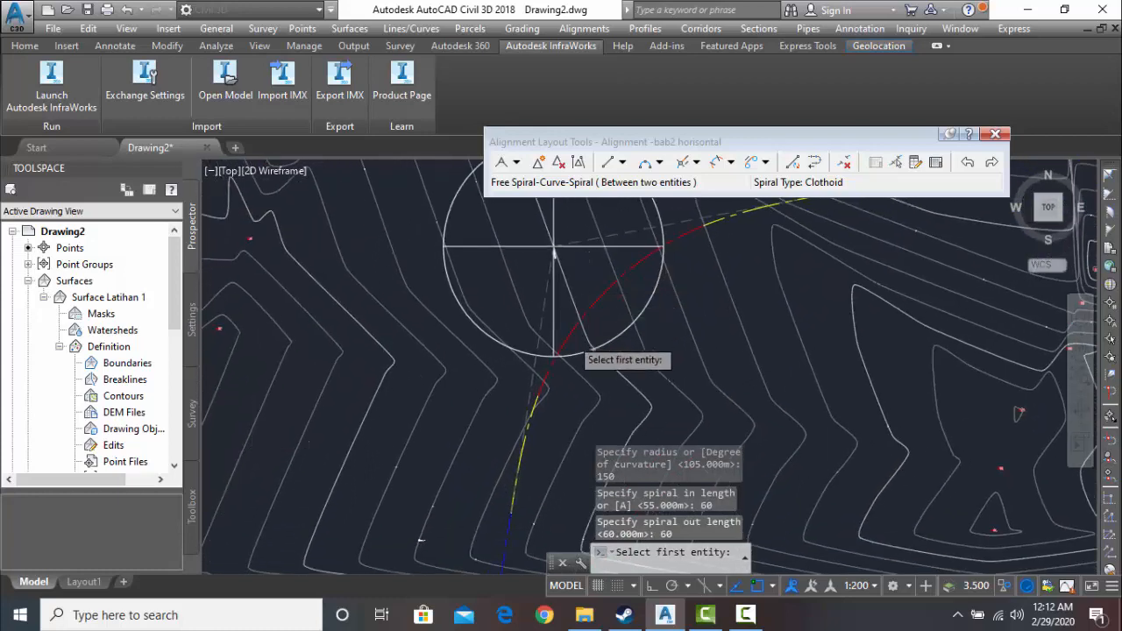
scroll(581, 350, "down", 4)
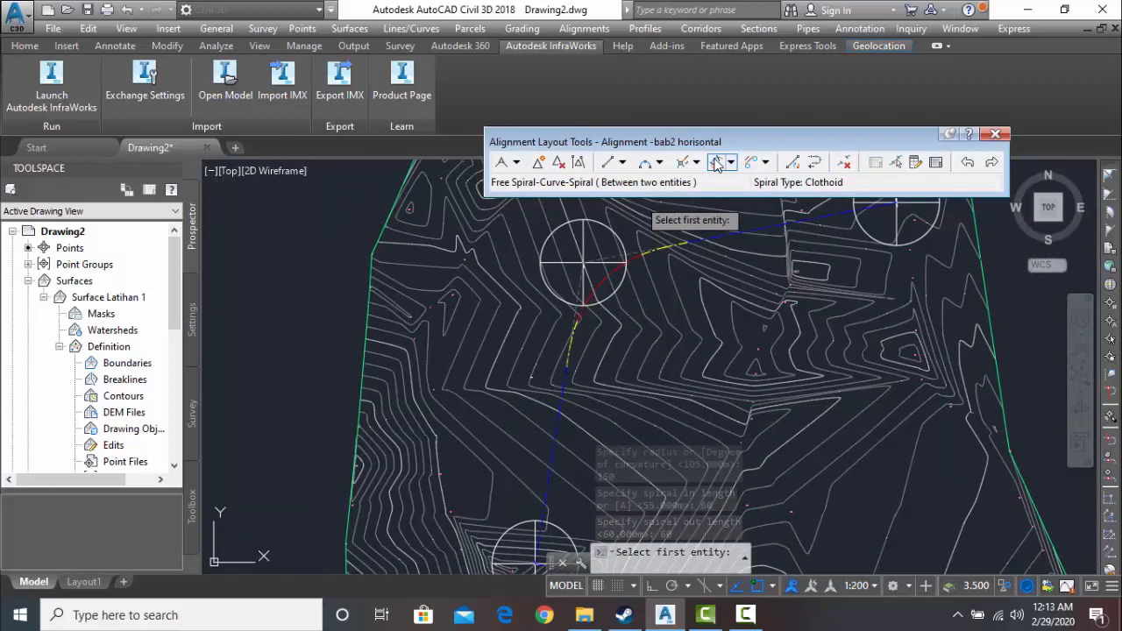
left_click(717, 164)
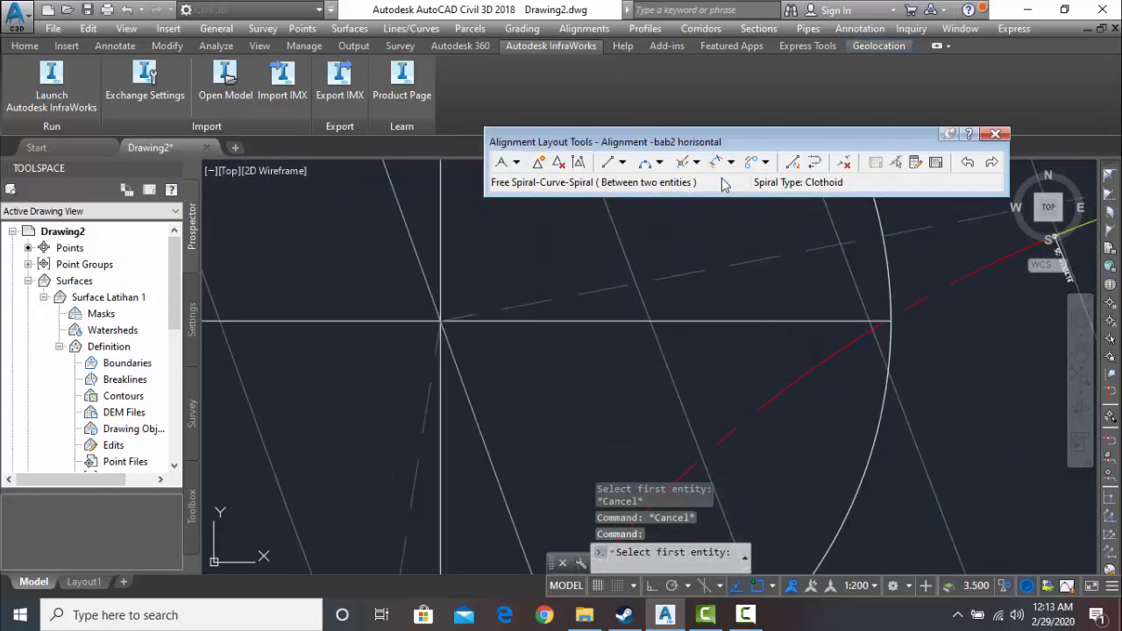
scroll(665, 336, "down", 4)
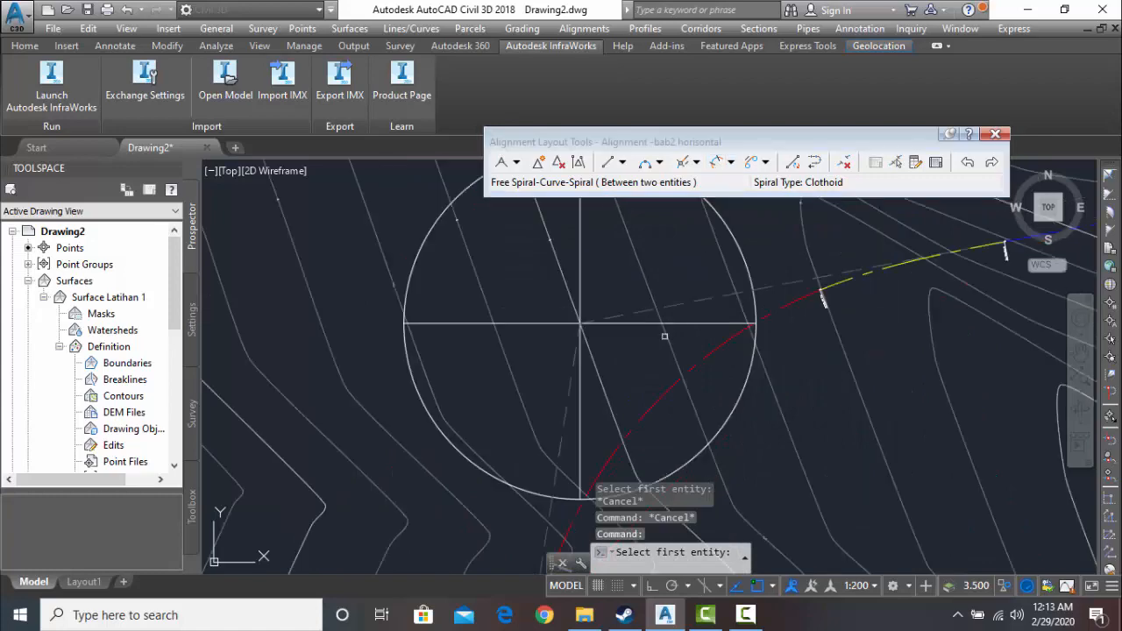
left_click(730, 162)
left_click(796, 263)
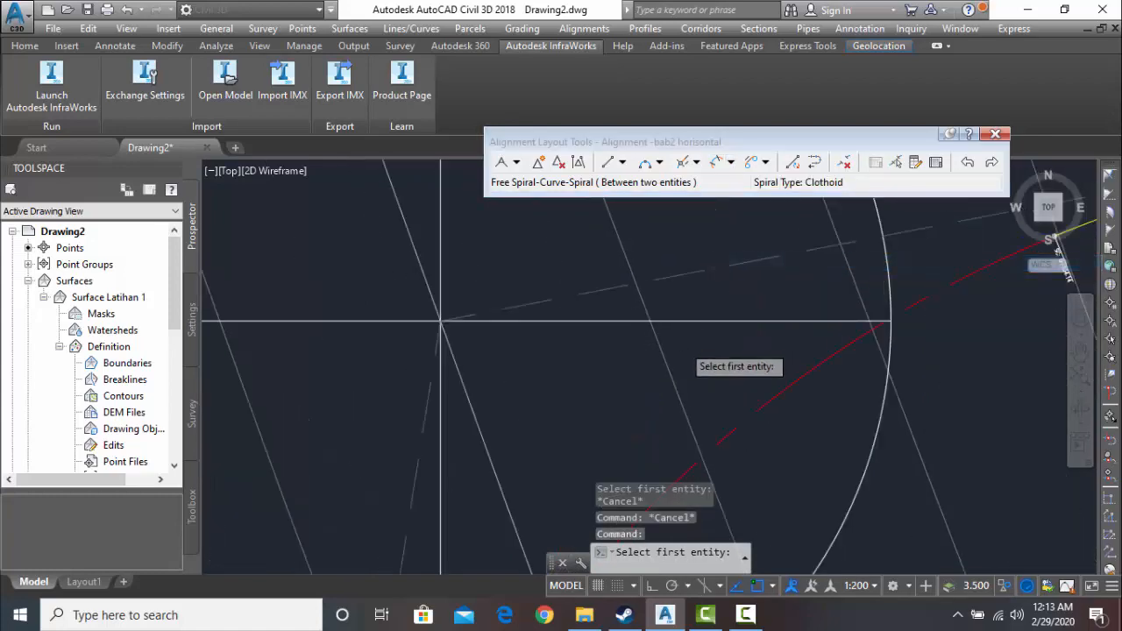
scroll(706, 368, "down", 5)
scroll(629, 429, "up", 8)
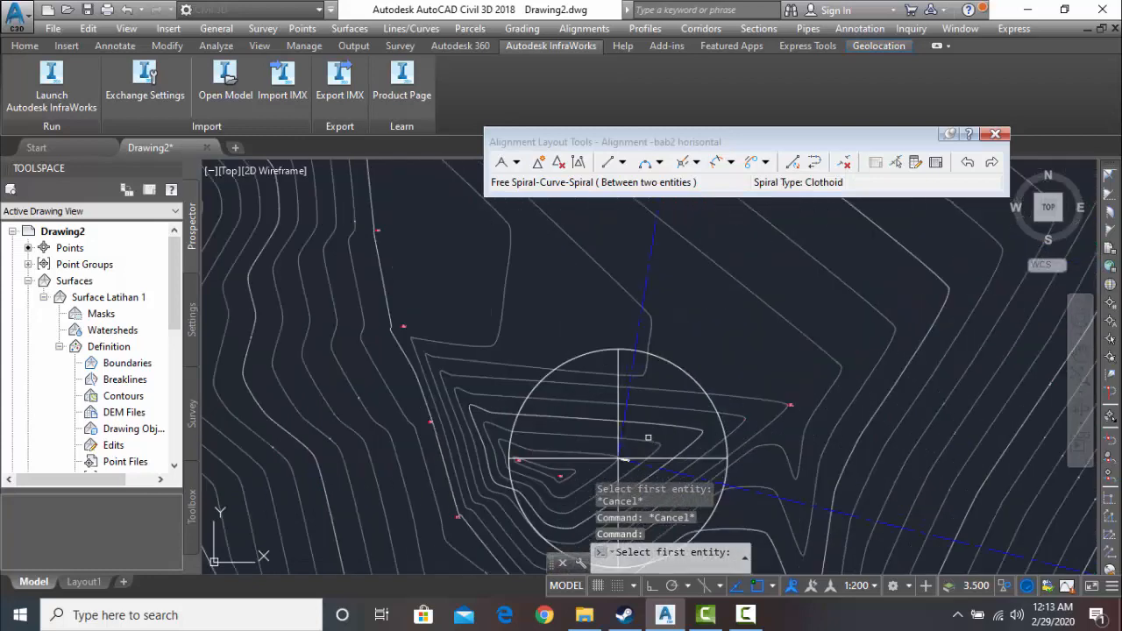
left_click(614, 396)
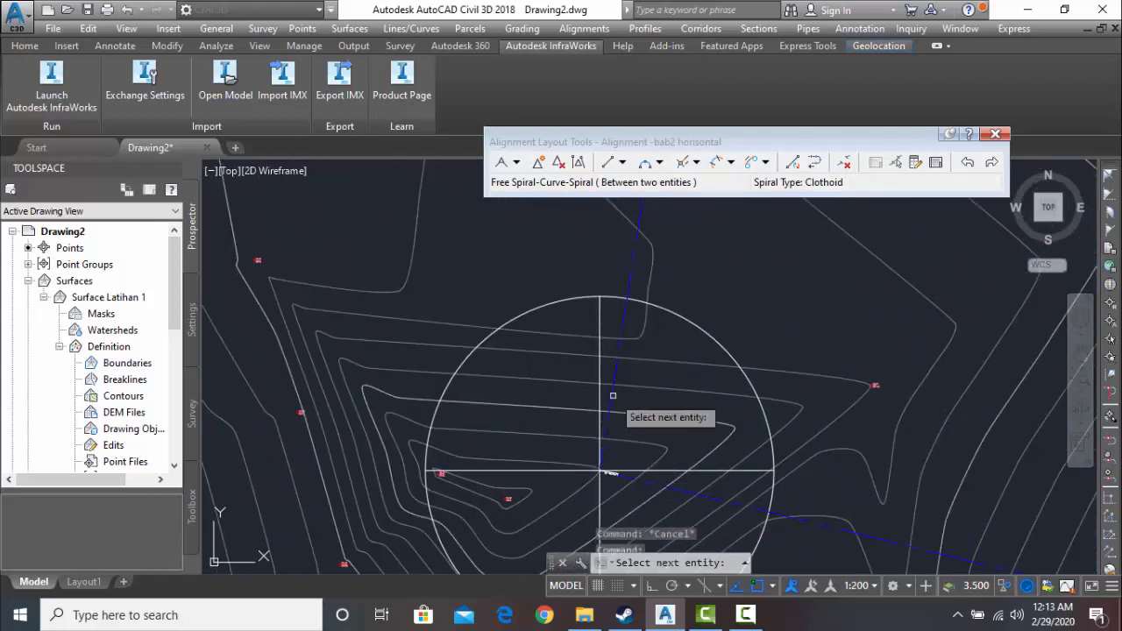
scroll(622, 376, "down", 3)
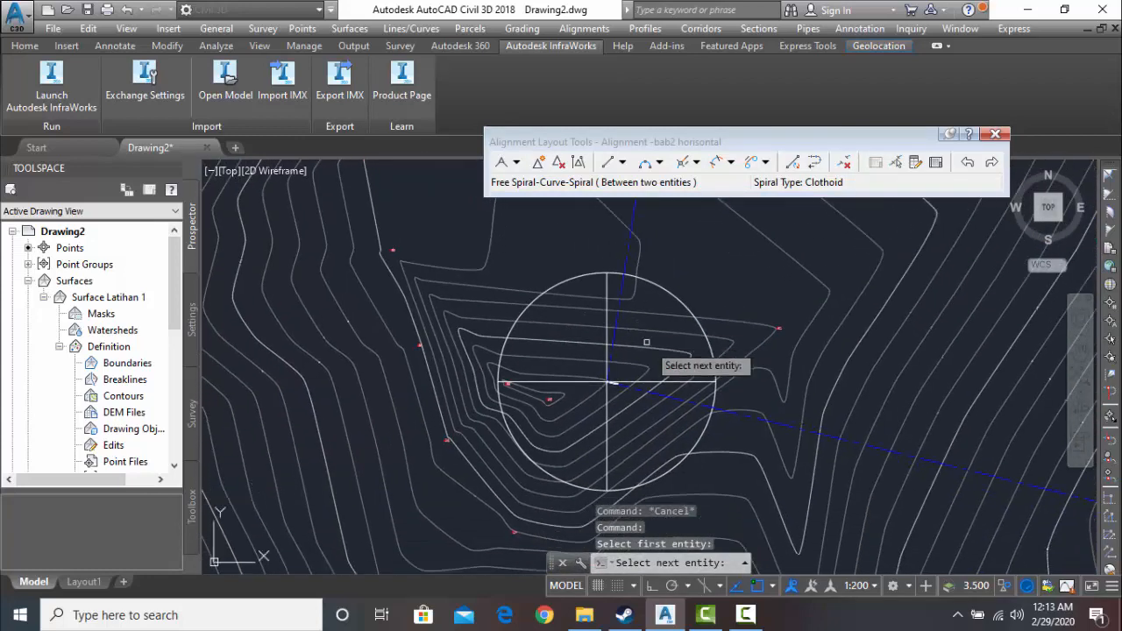
left_click(664, 395)
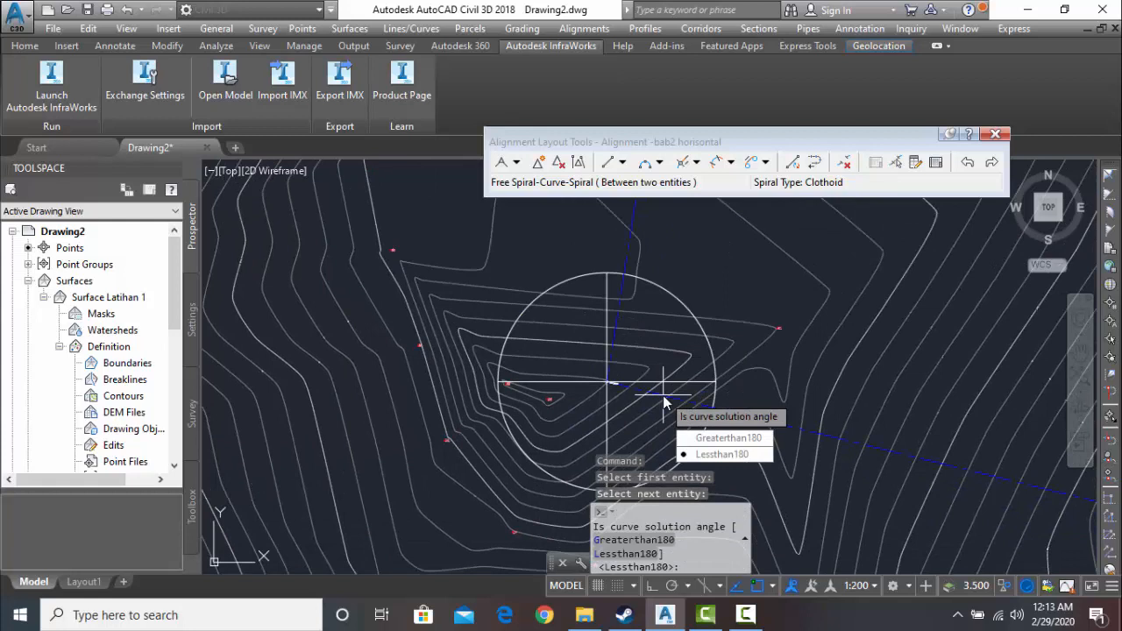
key("Return")
type("1")
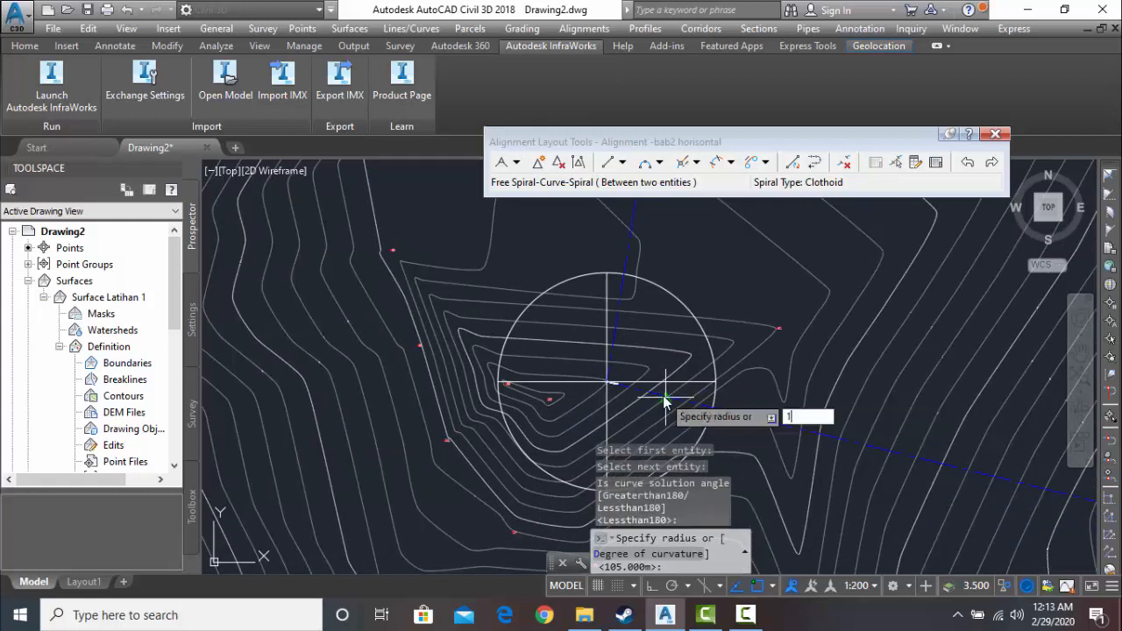
type("50")
key("Return")
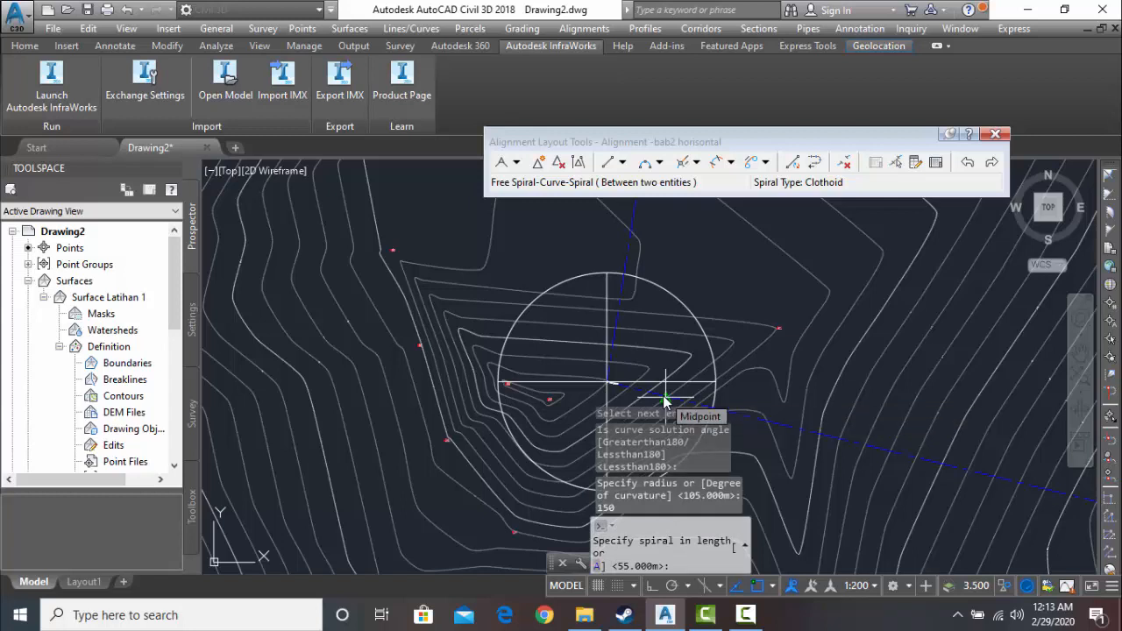
type("6")
key("Return")
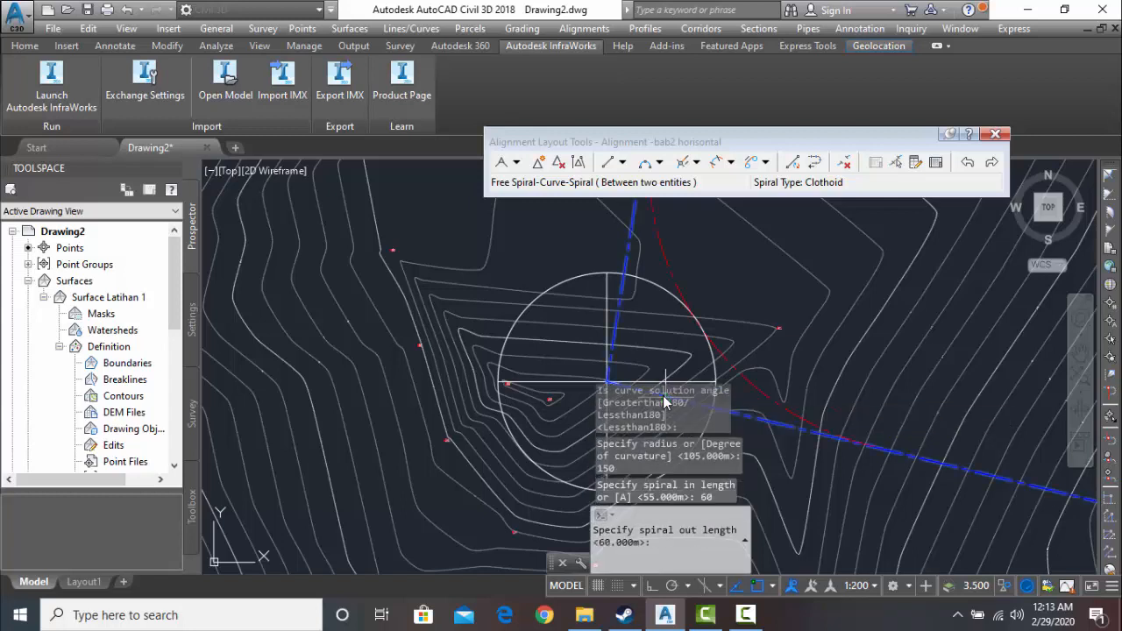
type("6")
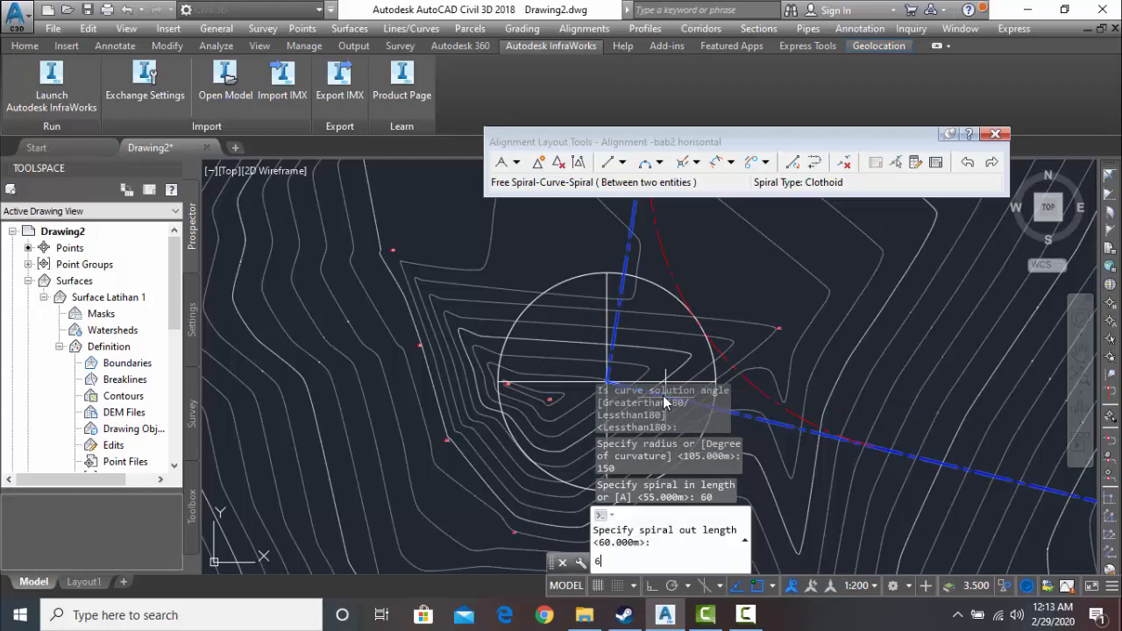
scroll(663, 401, "up", 6)
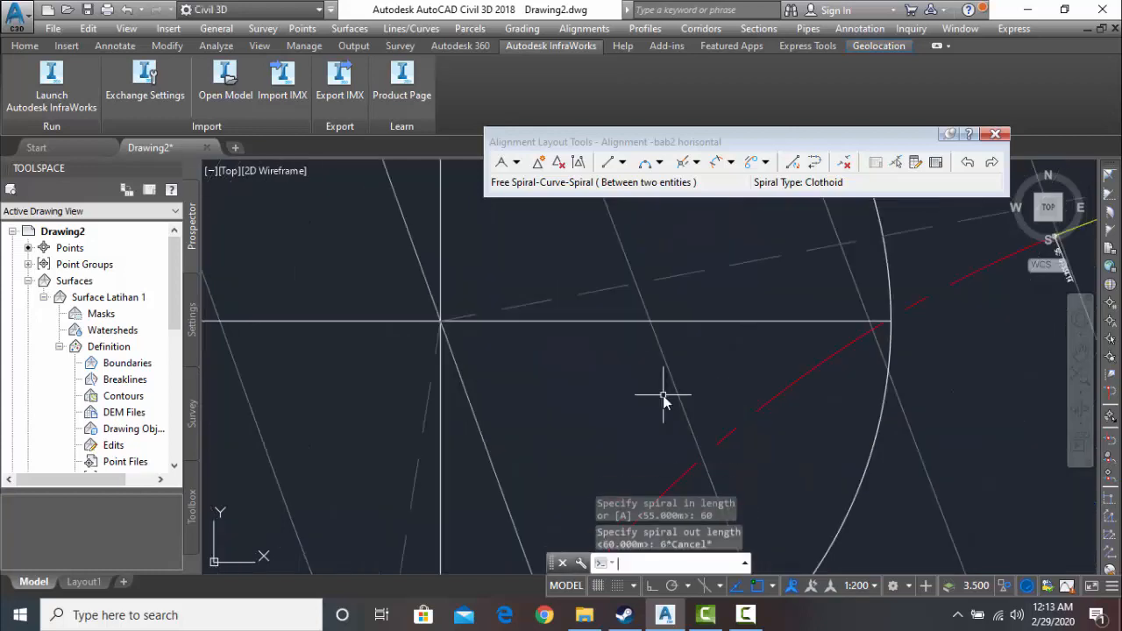
key("Escape")
- Begin a Free Spiral-Curve-Spiral between the two tangents meeting at the southwestern block, with a solution angle less than 180 degrees
scroll(663, 401, "down", 10)
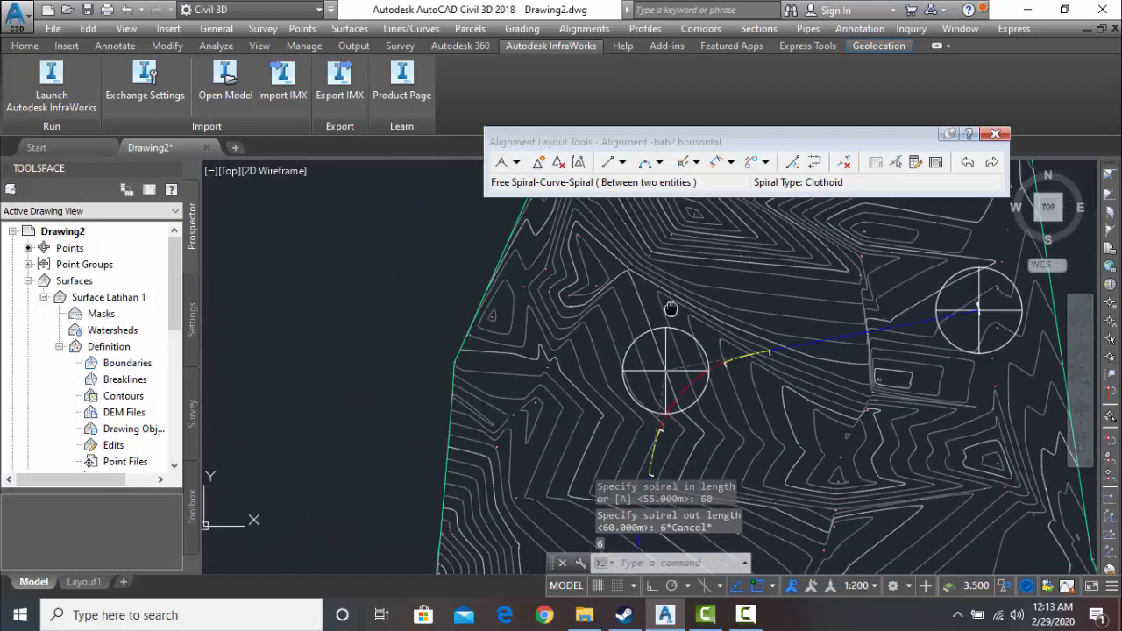
scroll(663, 319, "up", 6)
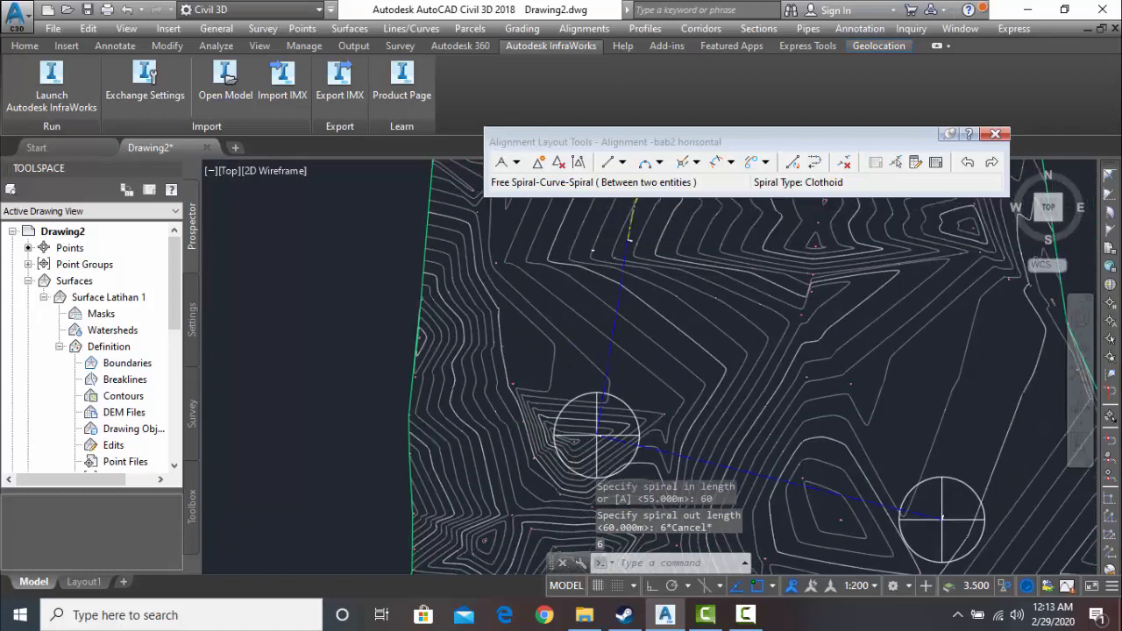
left_click(731, 163)
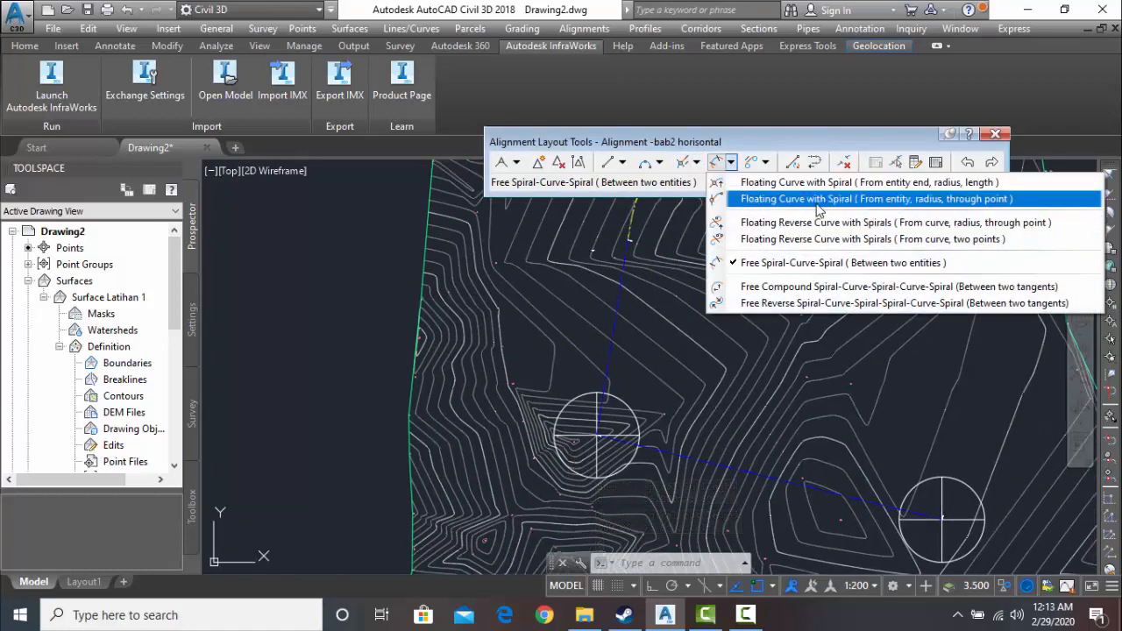
left_click(824, 263)
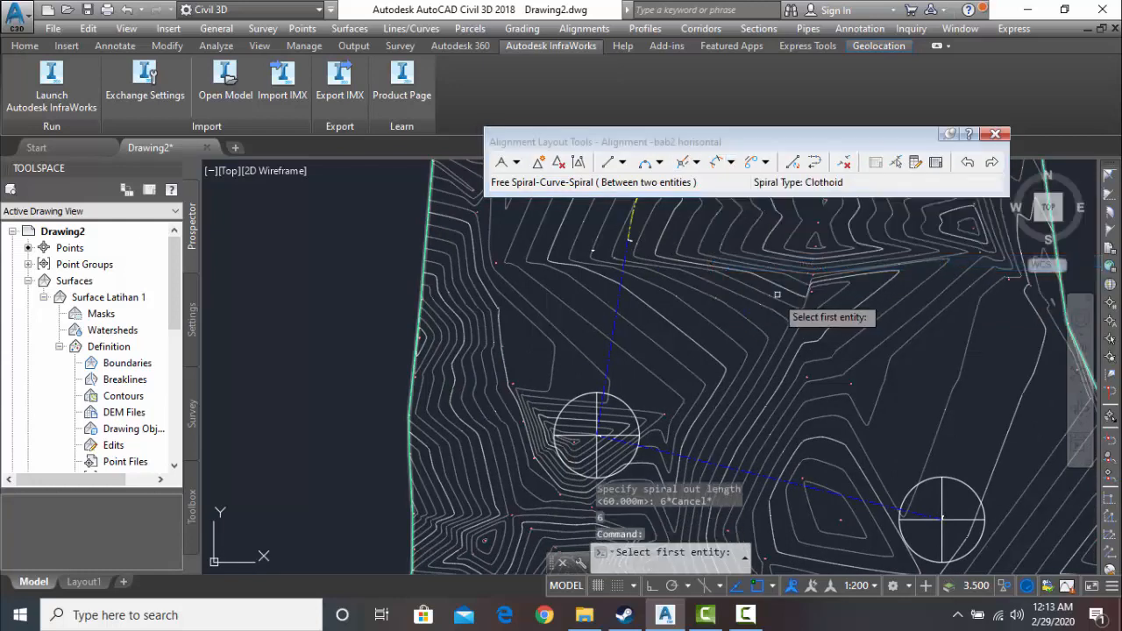
left_click(650, 445)
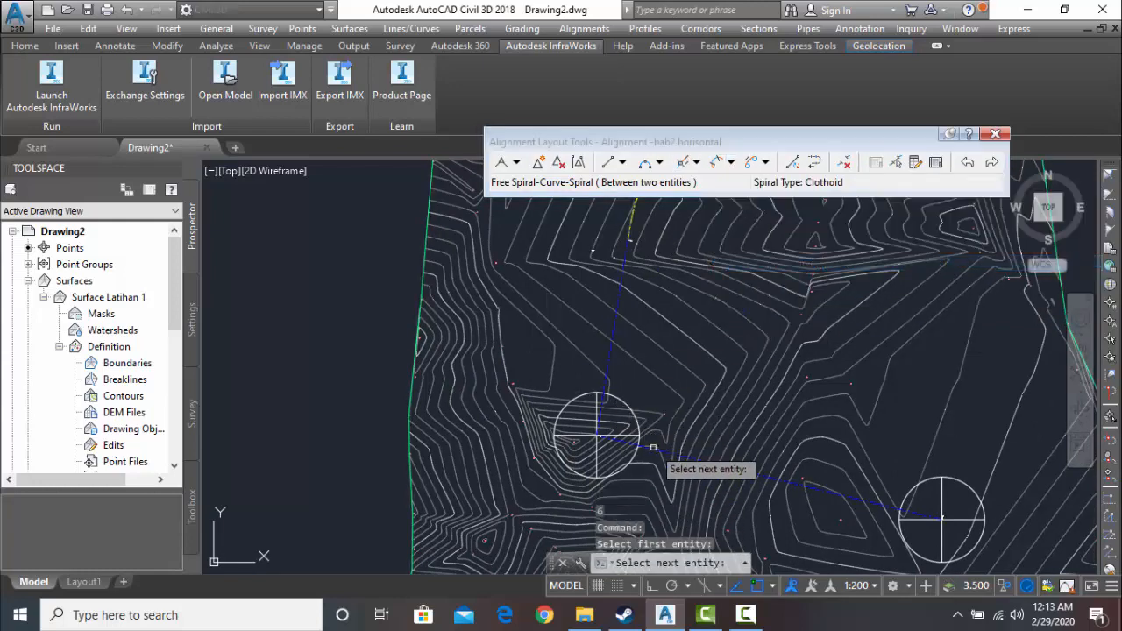
left_click(652, 451)
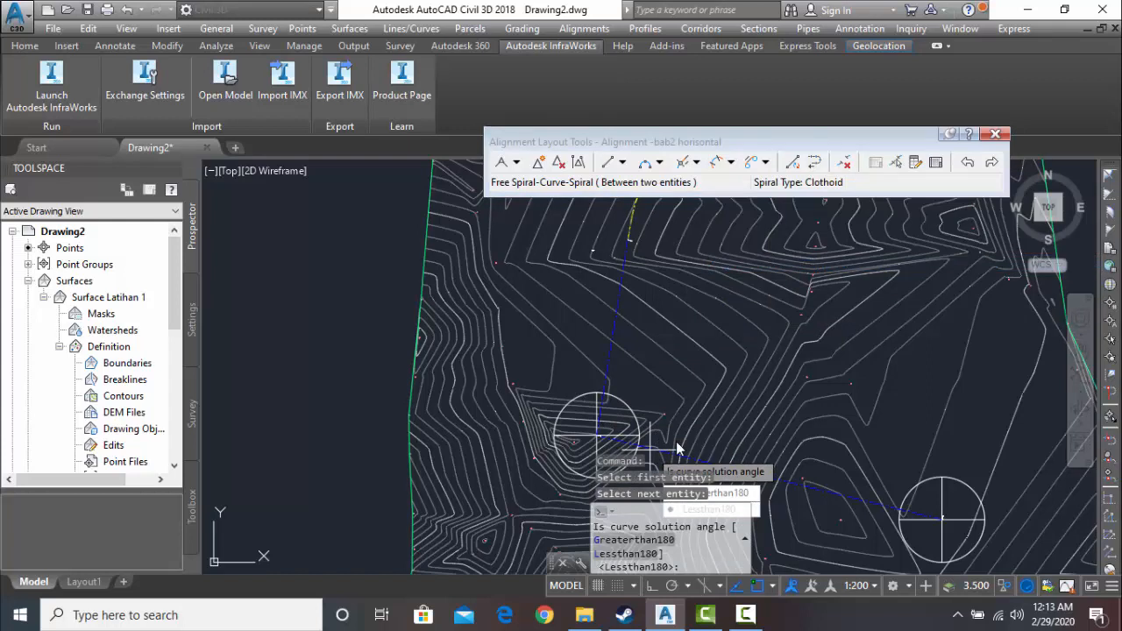
left_click(752, 511)
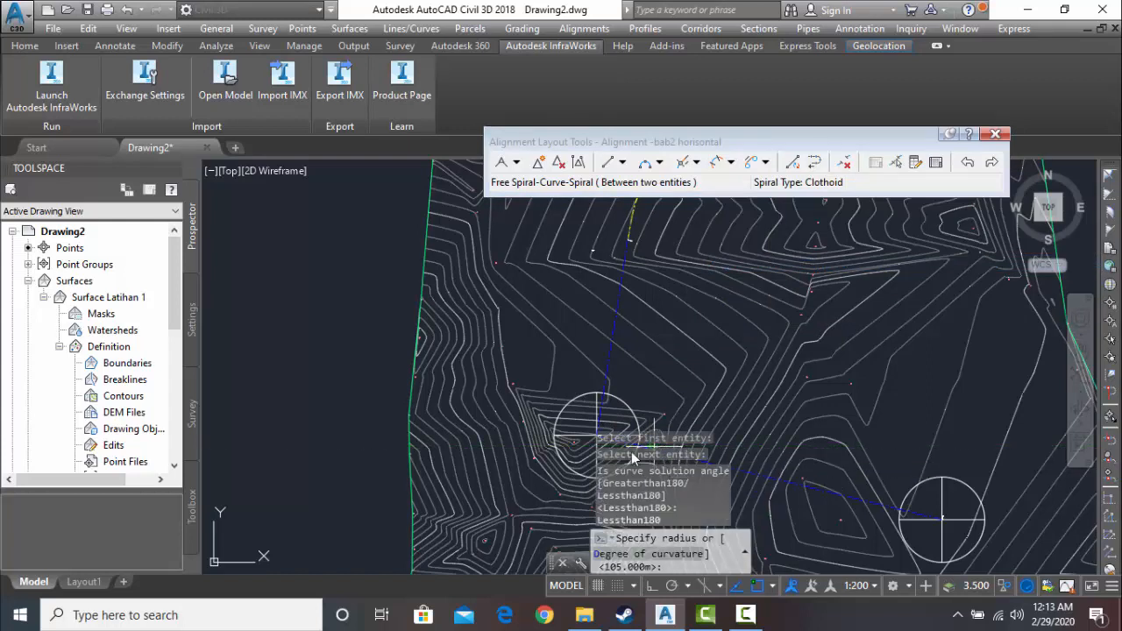
- Create the southwestern spiral-curve-spiral with a 150 m radius and 60 m spiral-in and spiral-out lengths
type("1")
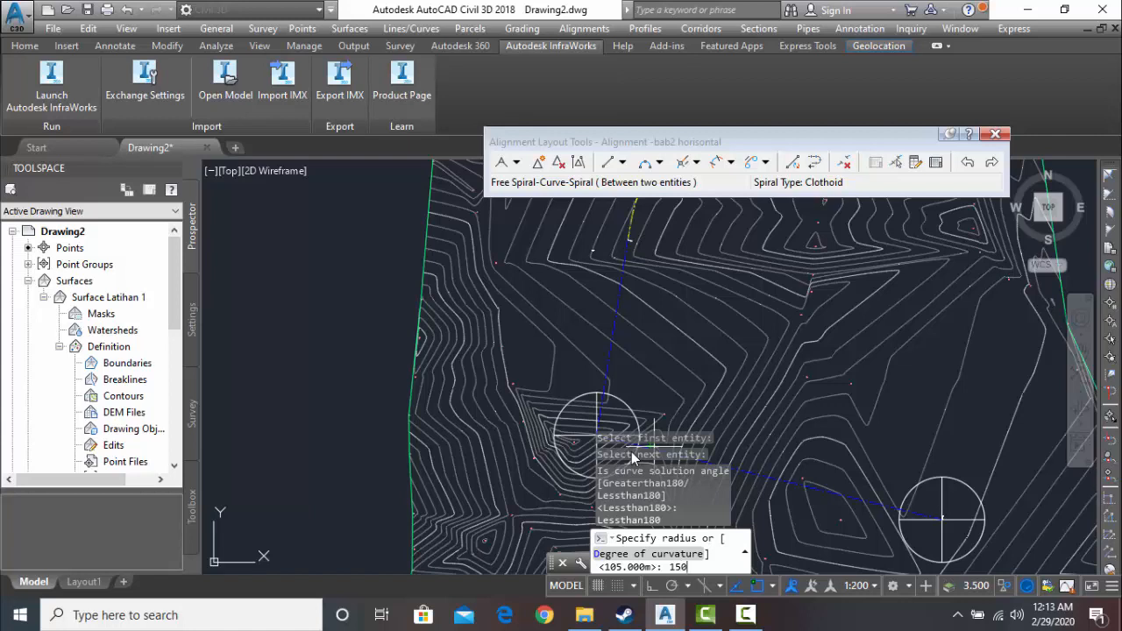
type("50")
key("Return")
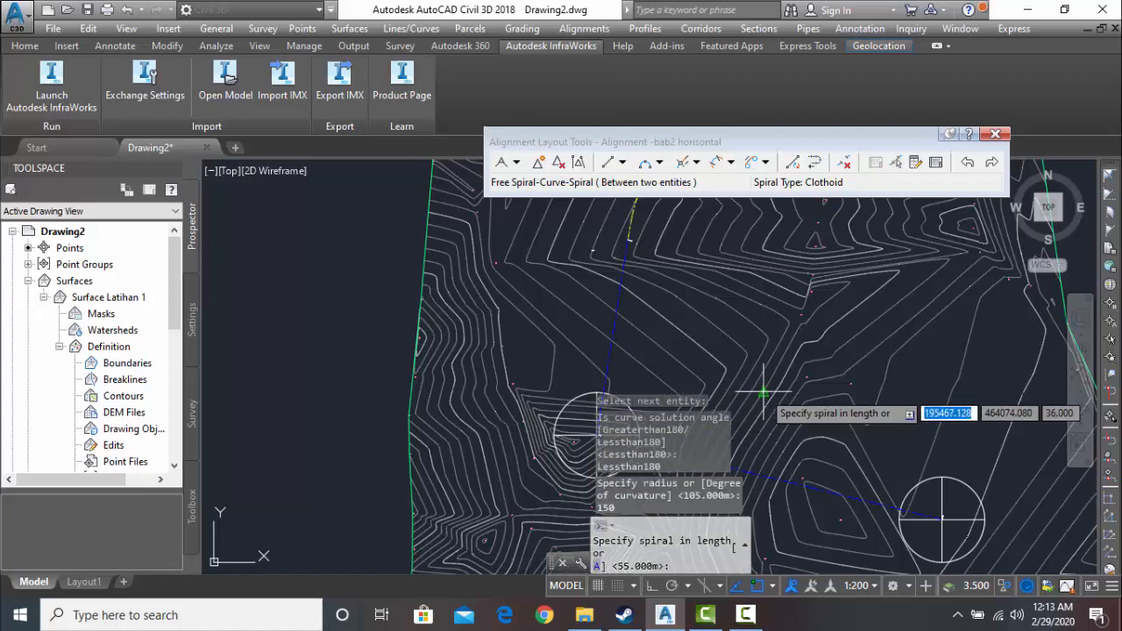
type("60")
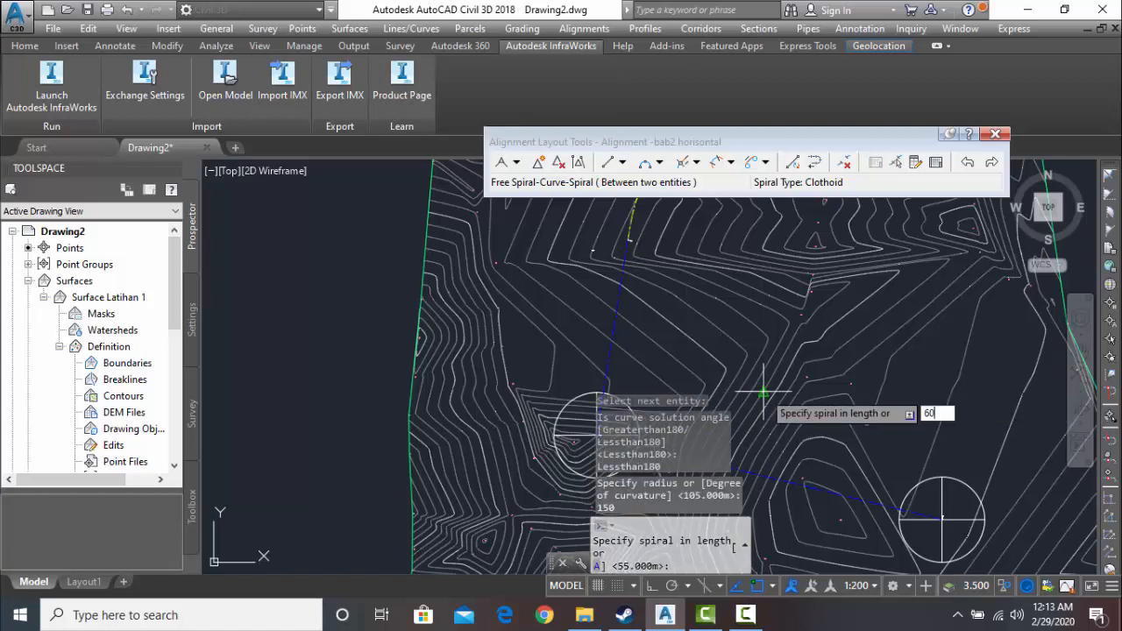
key("Return")
type("60")
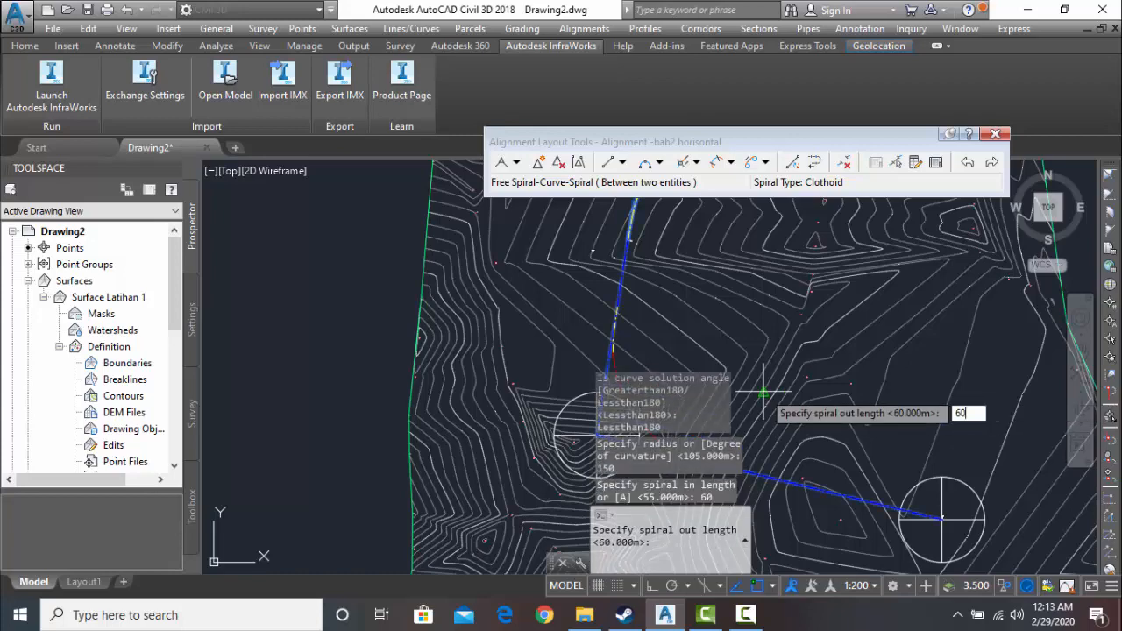
key("Return")
scroll(649, 364, "down", 3)
scroll(663, 346, "up", 2)
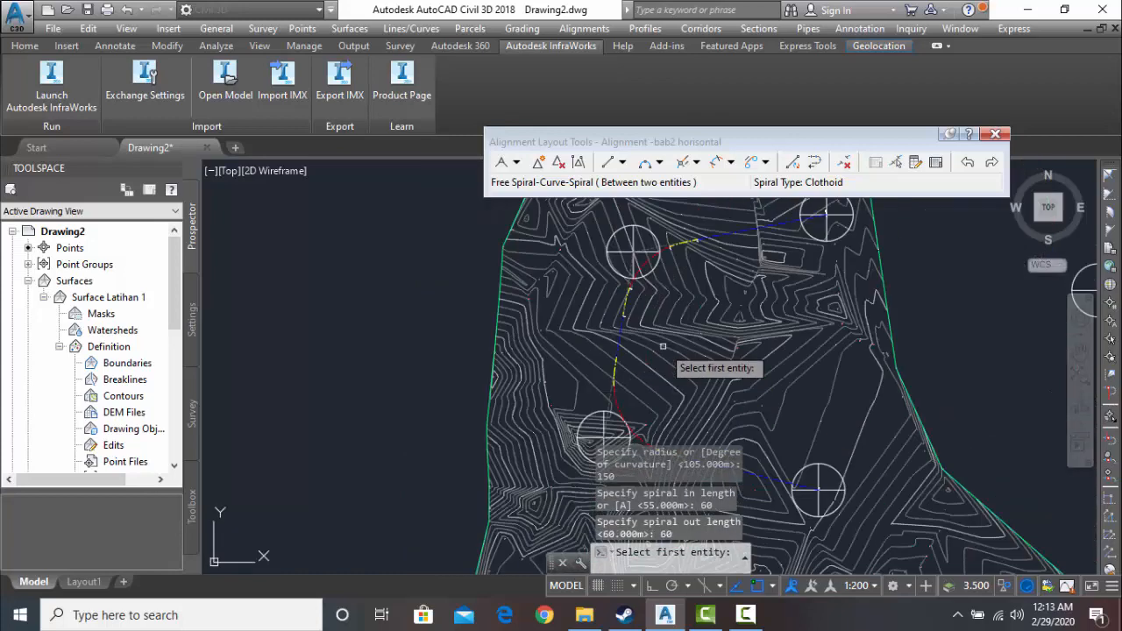
- Examine the spiral-curve-spirals at the southwestern and northwestern blocks along the alignment
scroll(663, 346, "up", 2)
middle_click_drag(639, 349, 724, 234)
scroll(724, 313, "down", 2)
middle_click_drag(691, 319, 368, 376)
scroll(489, 379, "down", 2)
middle_click_drag(491, 381, 615, 381)
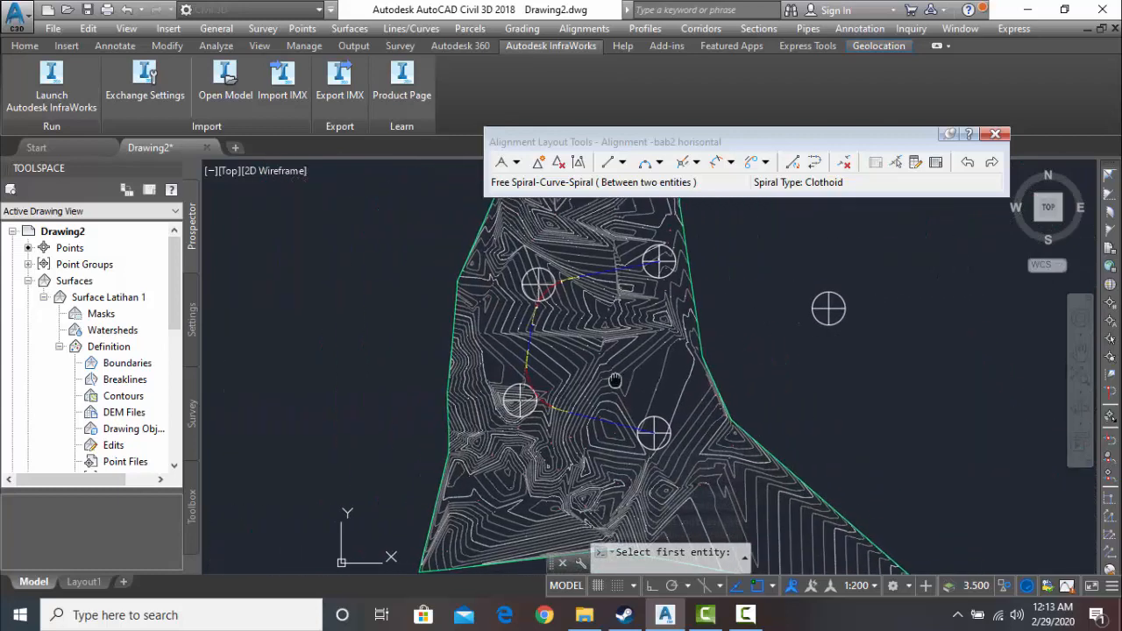
scroll(561, 429, "up", 4)
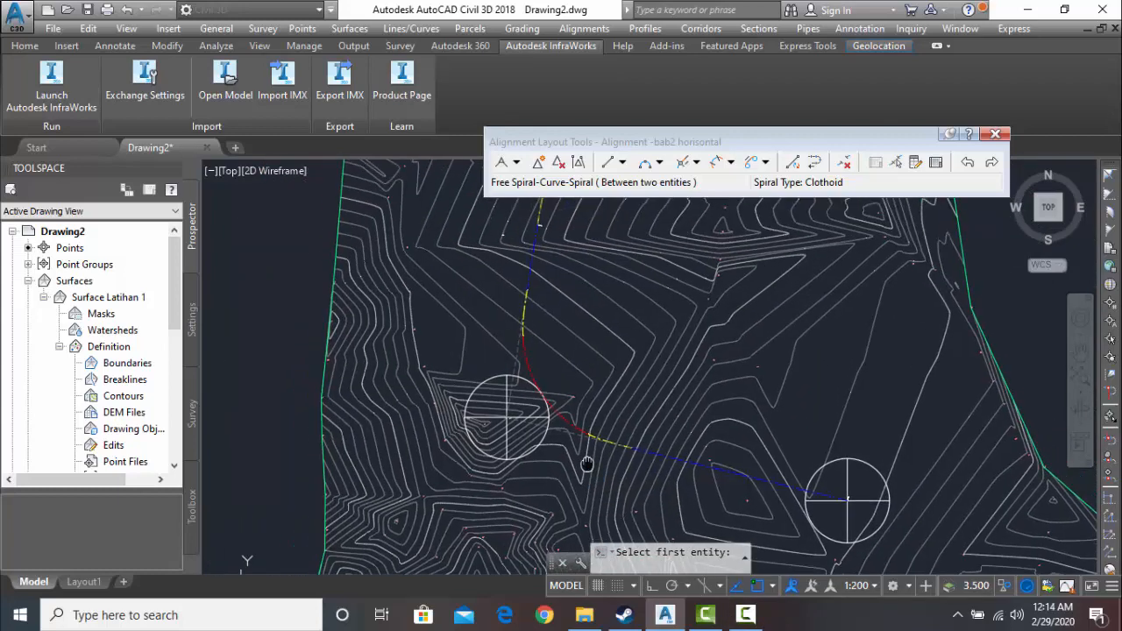
scroll(624, 438, "up", 2)
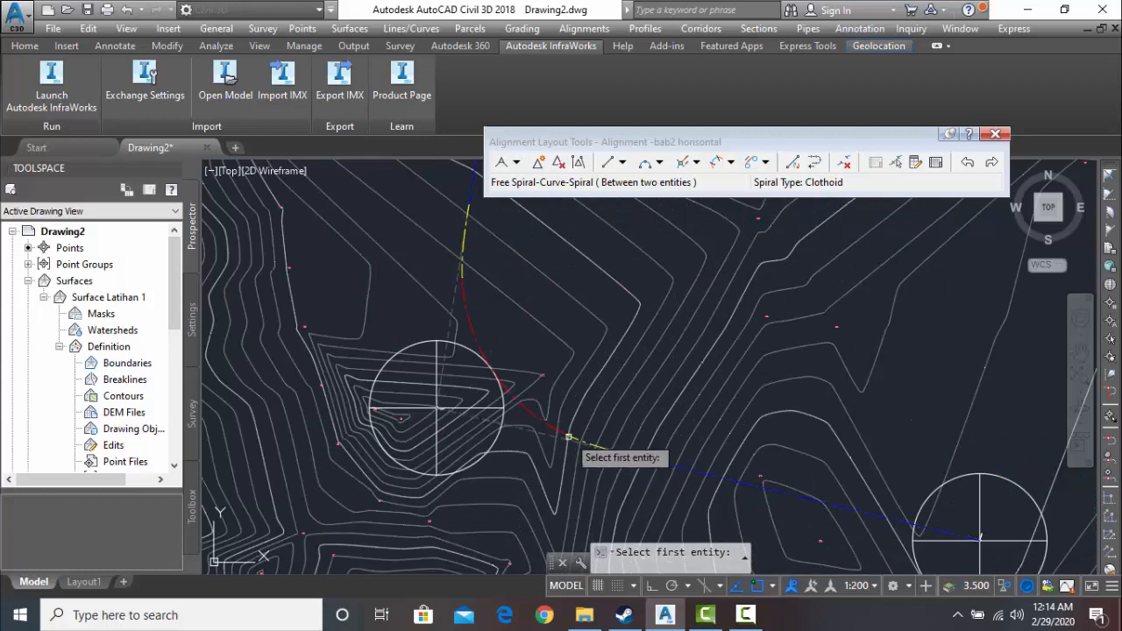
middle_click_drag(506, 298, 489, 396)
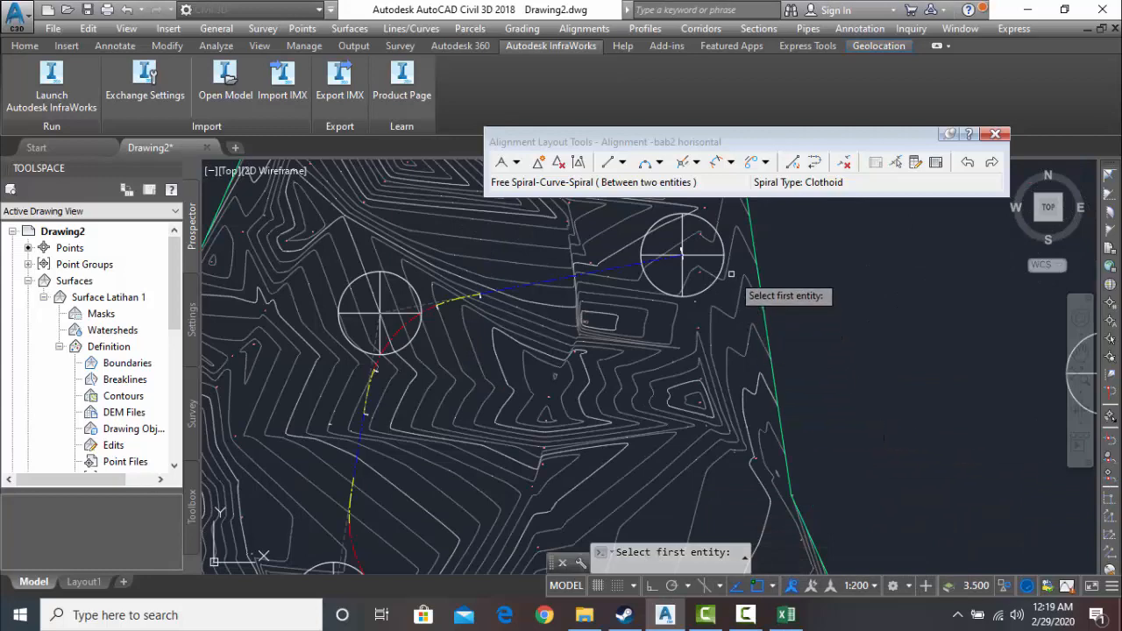
- Delete the spiral-curve-spiral sub-entity at the northwestern block from the alignment
left_click(842, 164)
scroll(669, 256, "up", 6)
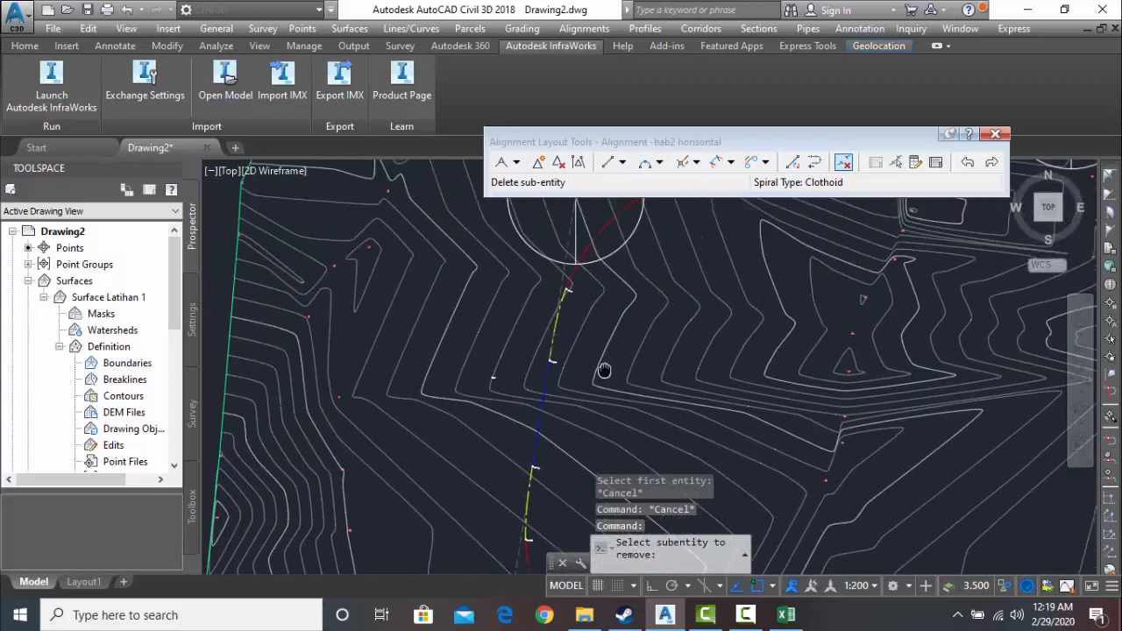
left_click(581, 295)
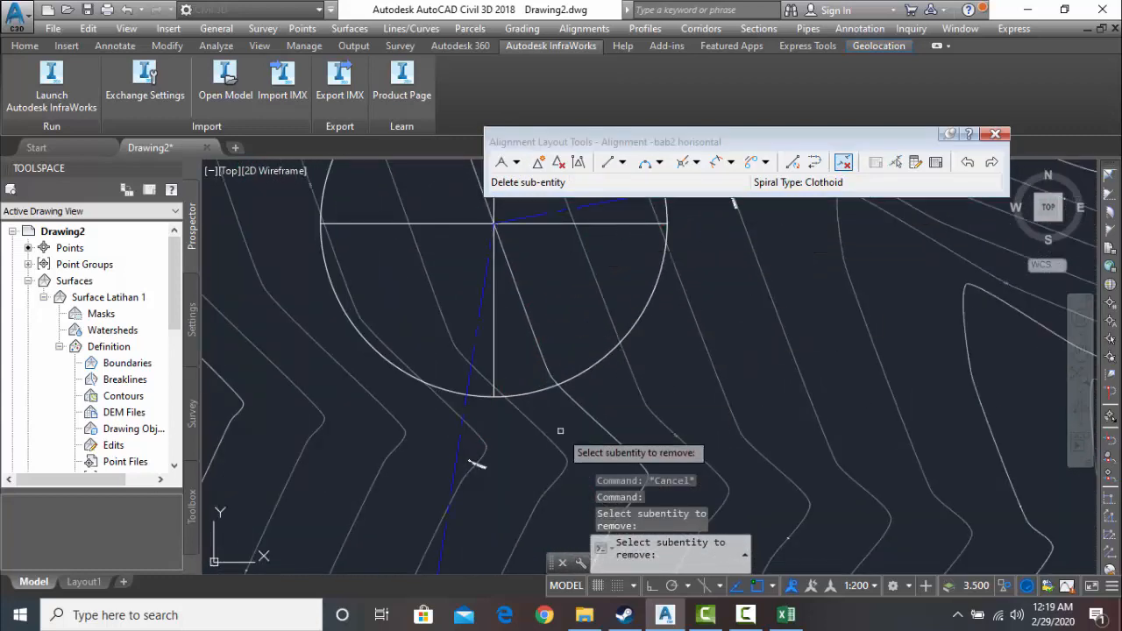
key("Escape")
key("Escape")
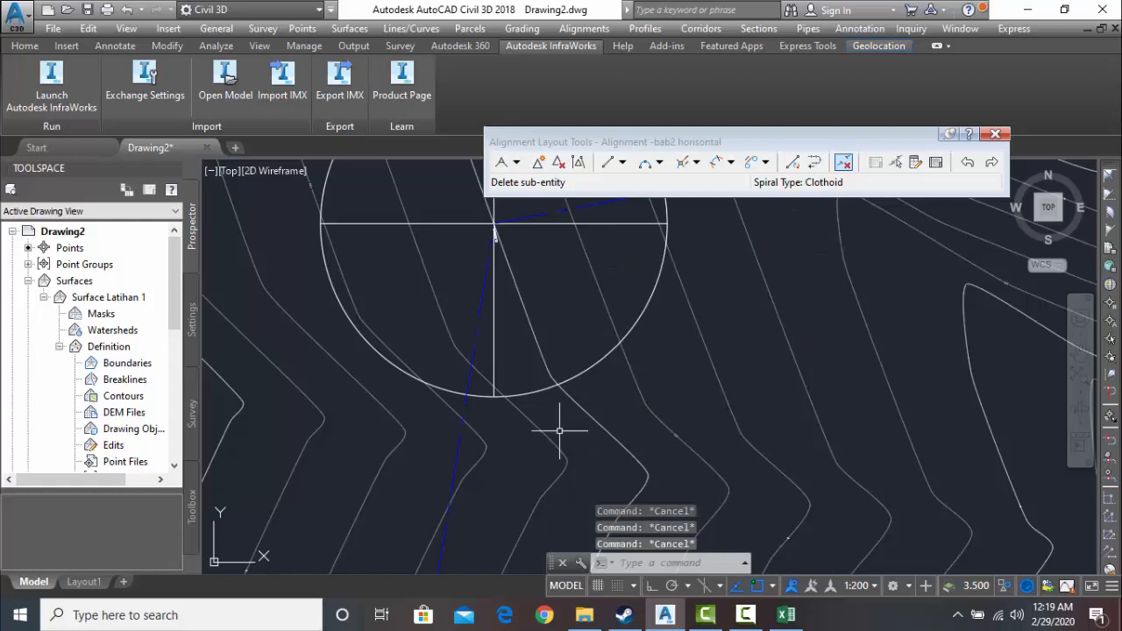
middle_click_drag(573, 260, 475, 309)
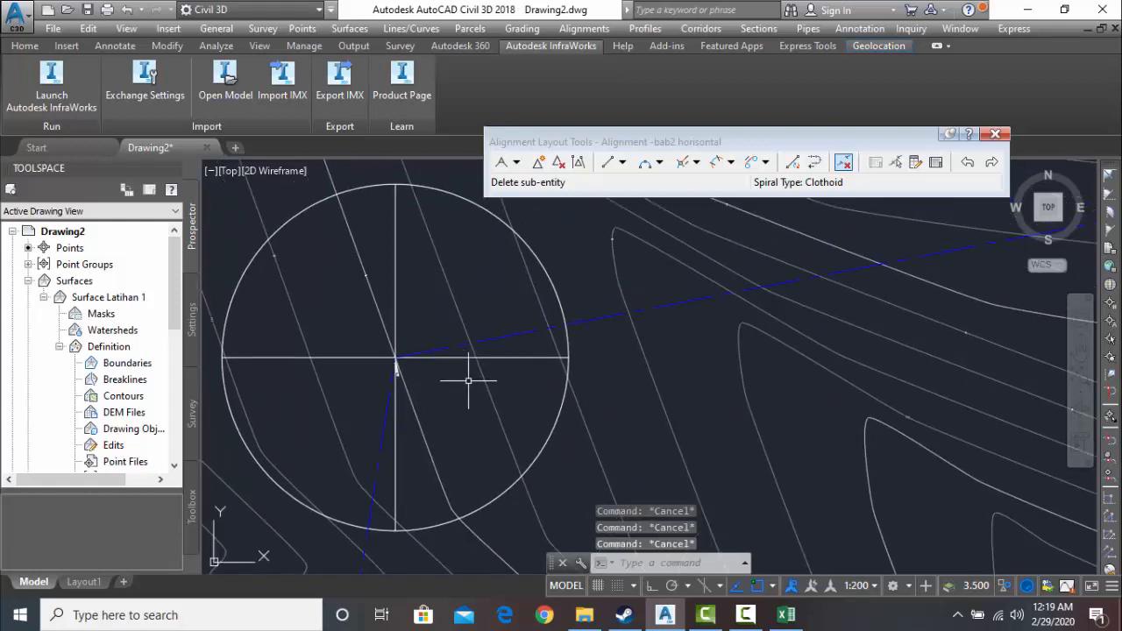
scroll(468, 380, "up", 2)
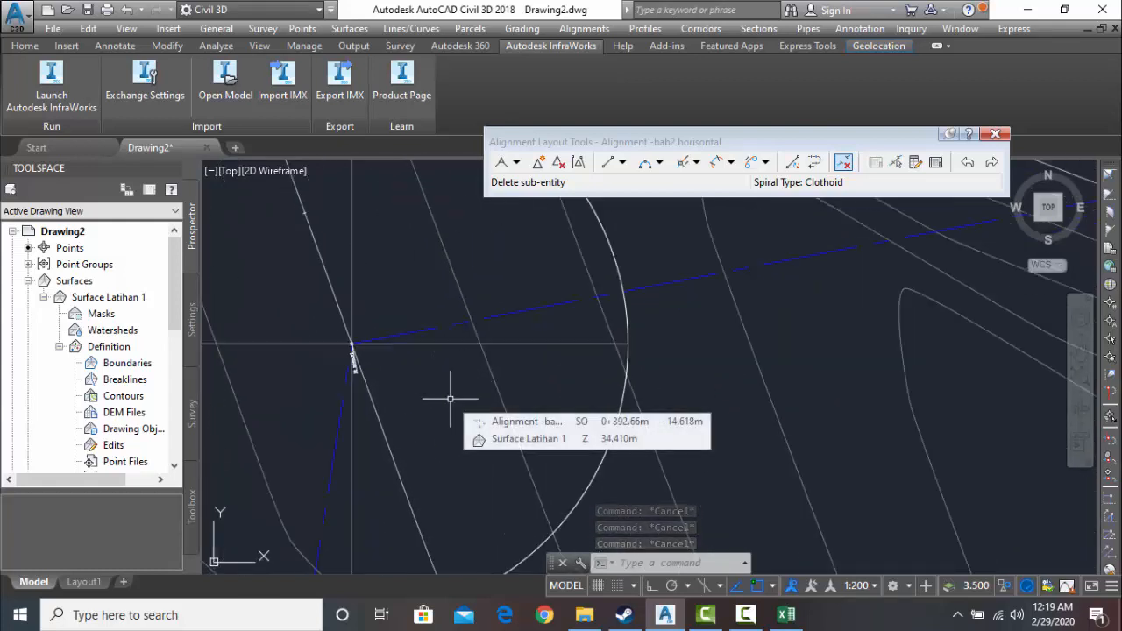
- Add an angular dimension for the deflection angle between the two alignment tangents meeting at the northwestern block
type("DIMA")
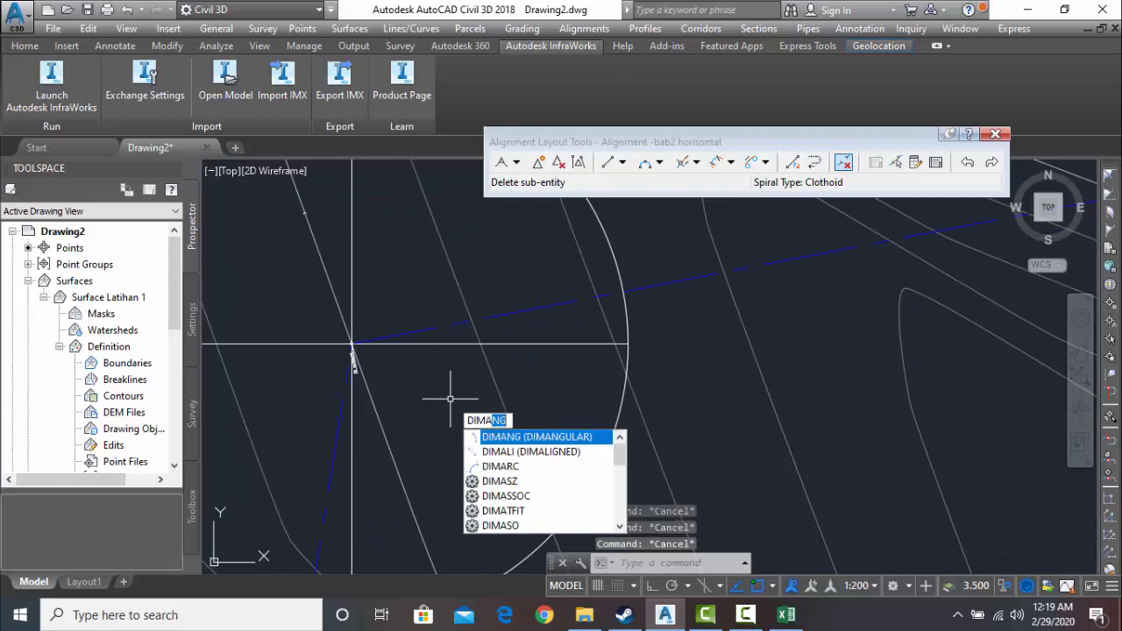
type("NG")
key("Return")
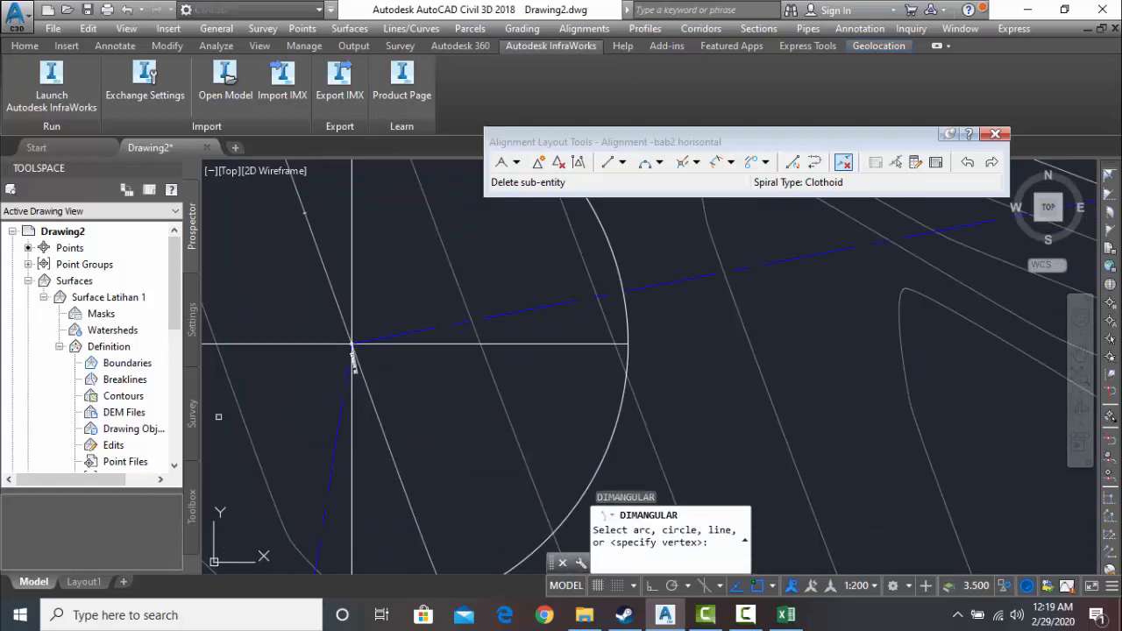
scroll(425, 346, "up", 2)
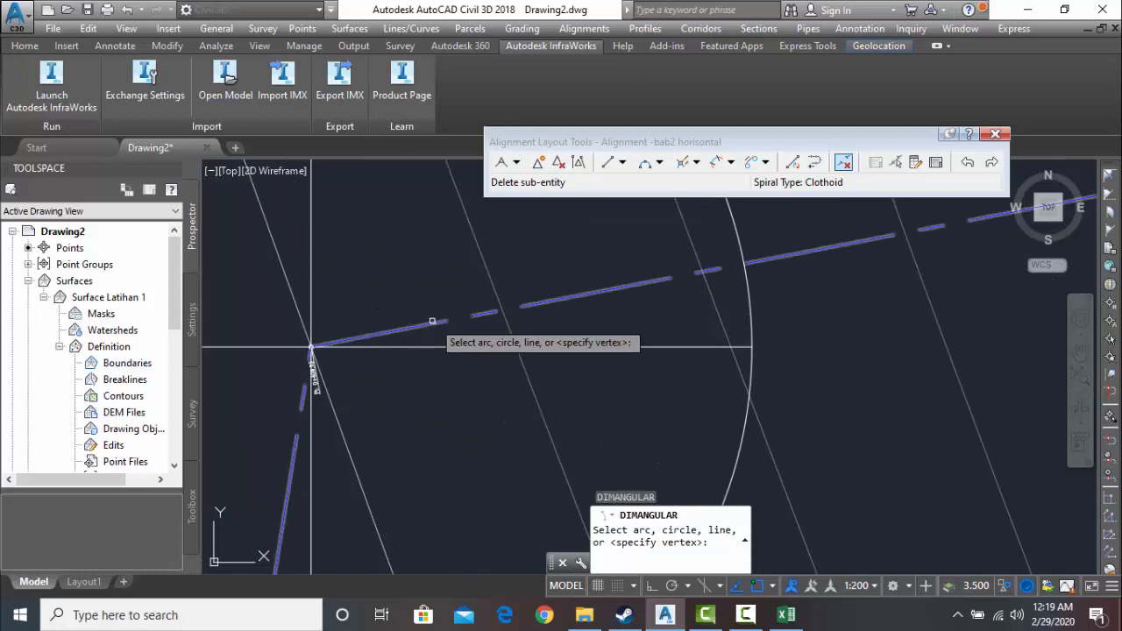
left_click(435, 324)
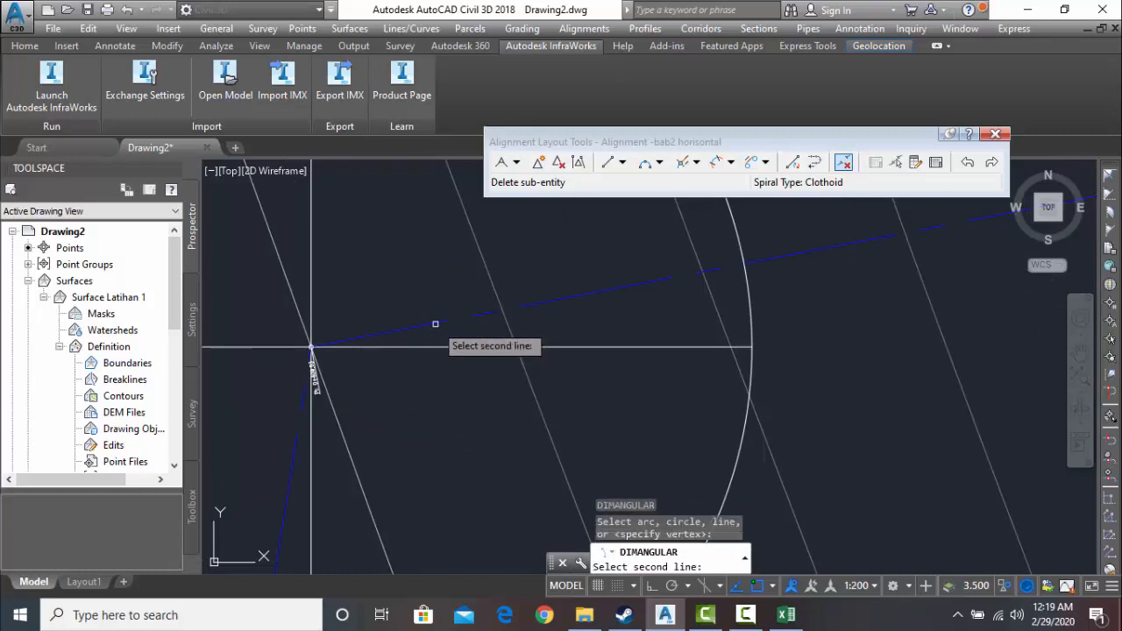
left_click(294, 467)
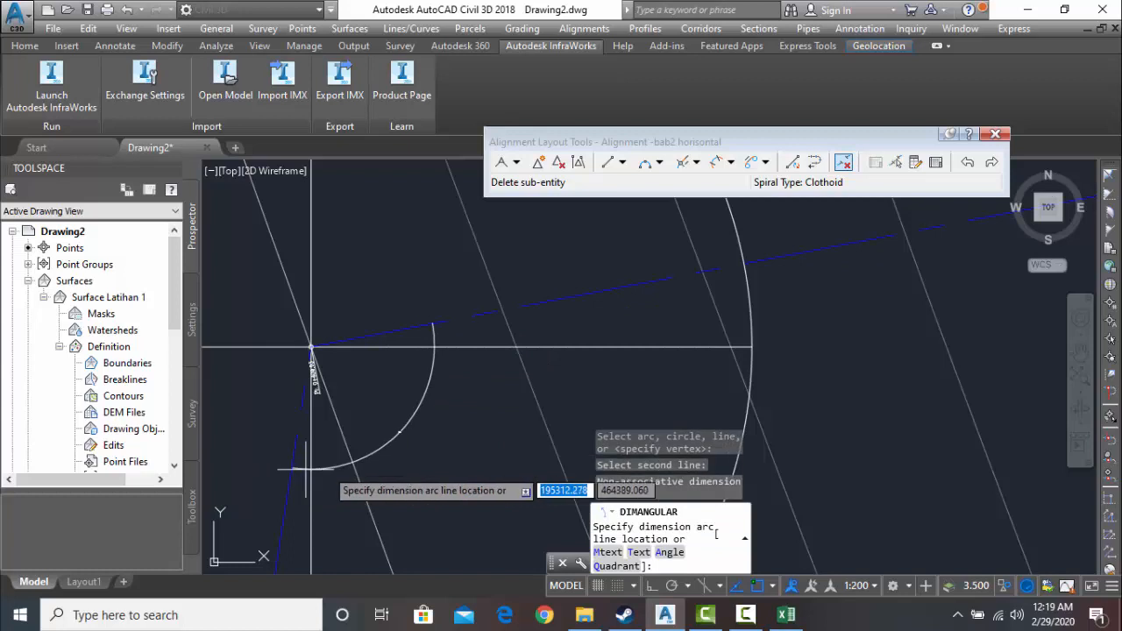
left_click(364, 267)
scroll(390, 291, "up", 10)
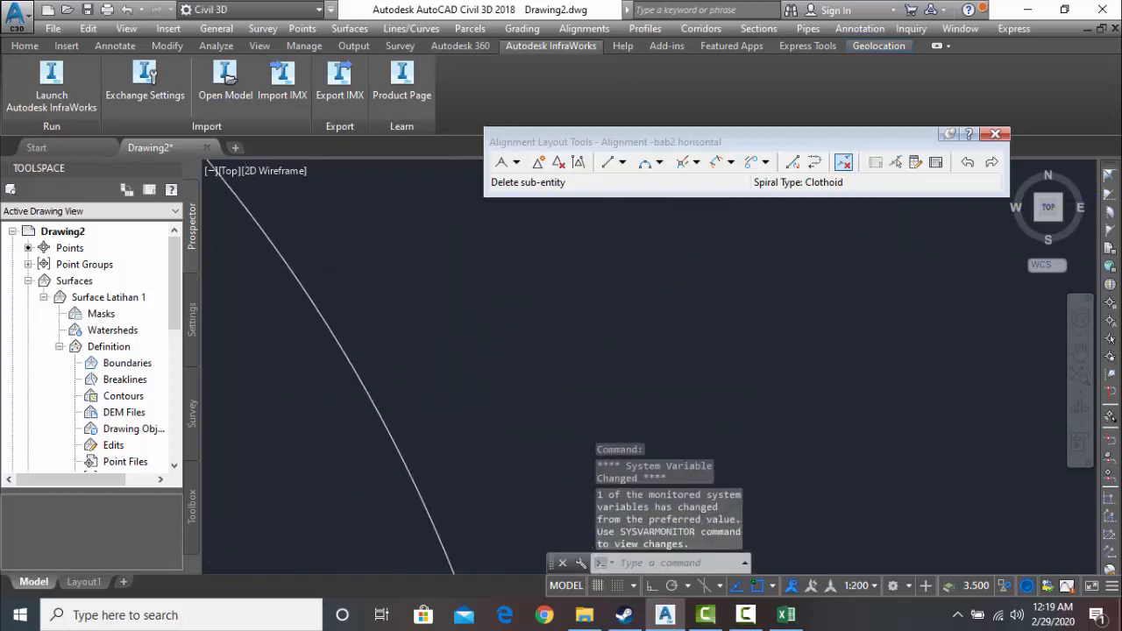
scroll(430, 383, "down", 5)
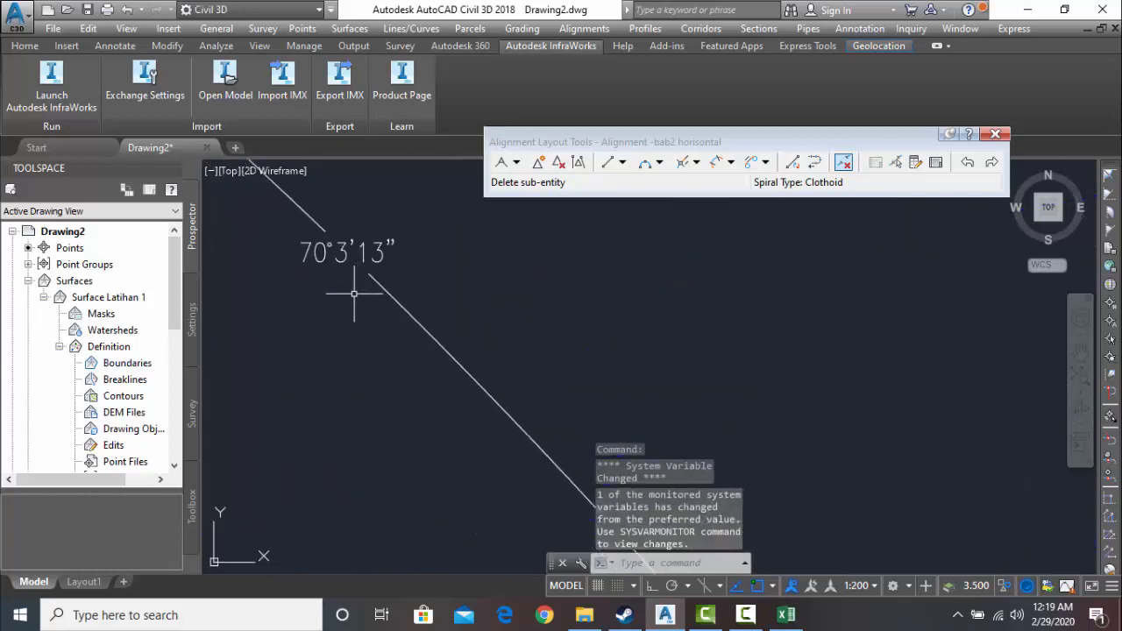
middle_click_drag(354, 294, 363, 369)
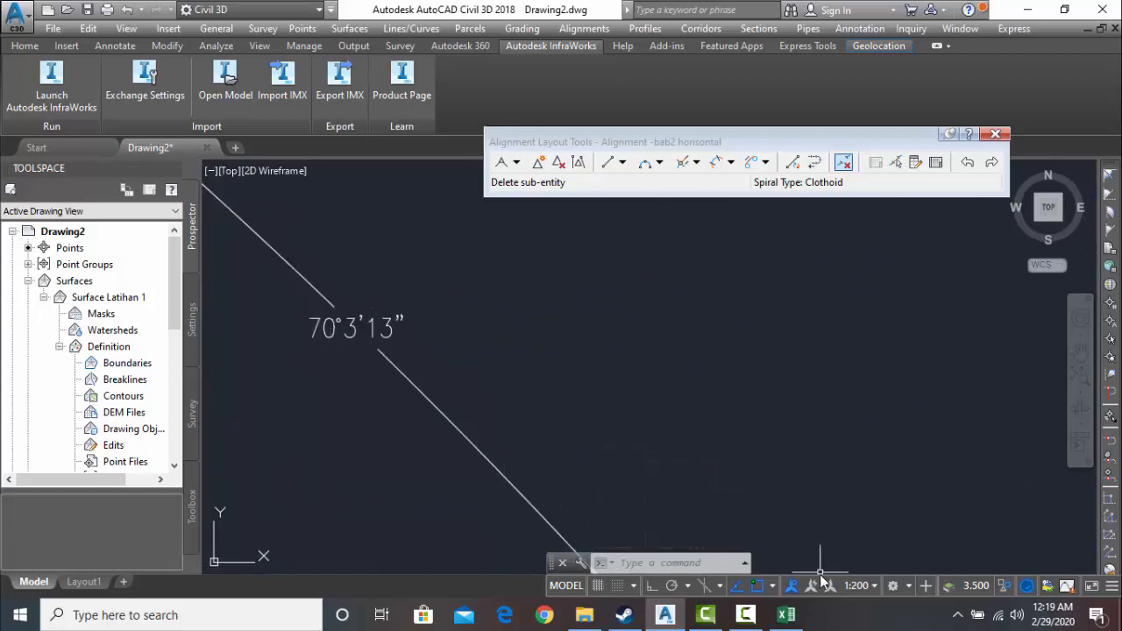
- Switch to the Rumus A H workbook in Excel and set the TIKUNGAN 2 sudut apit to 70 derajat, 3 menit, 13 detik
left_click(788, 616)
scroll(270, 305, "up", 1)
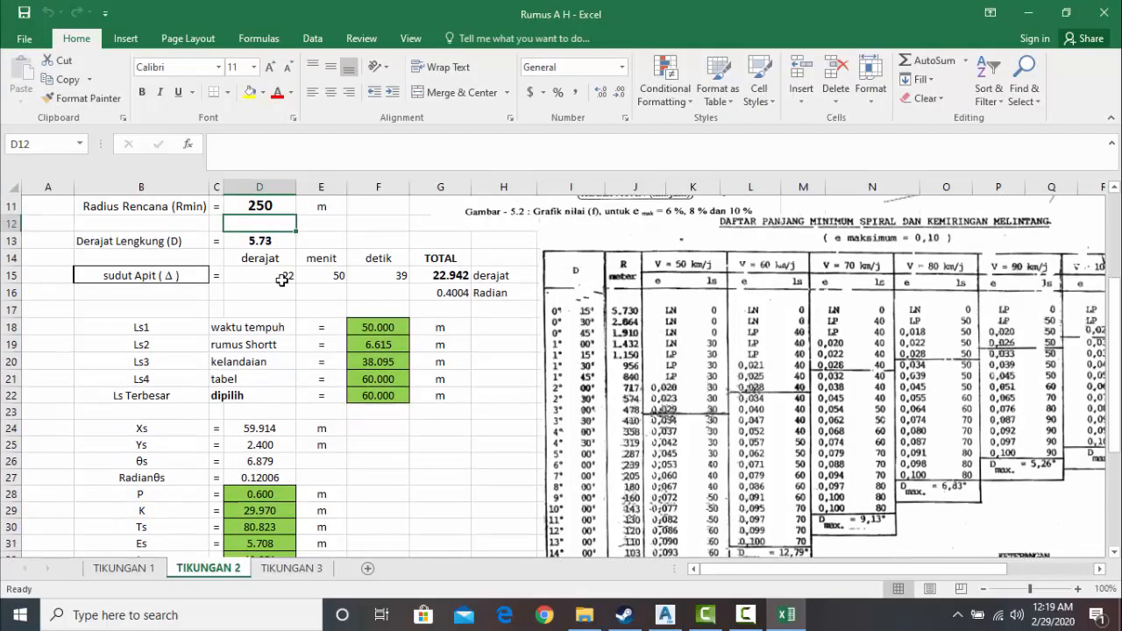
double_click(281, 295)
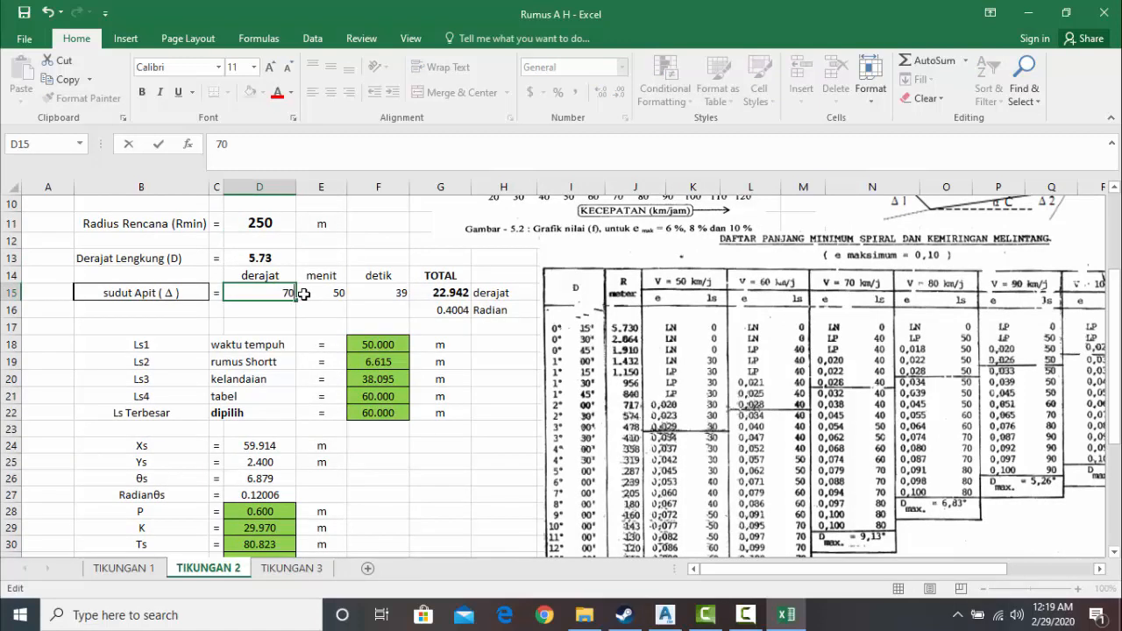
type("70")
left_click(304, 293)
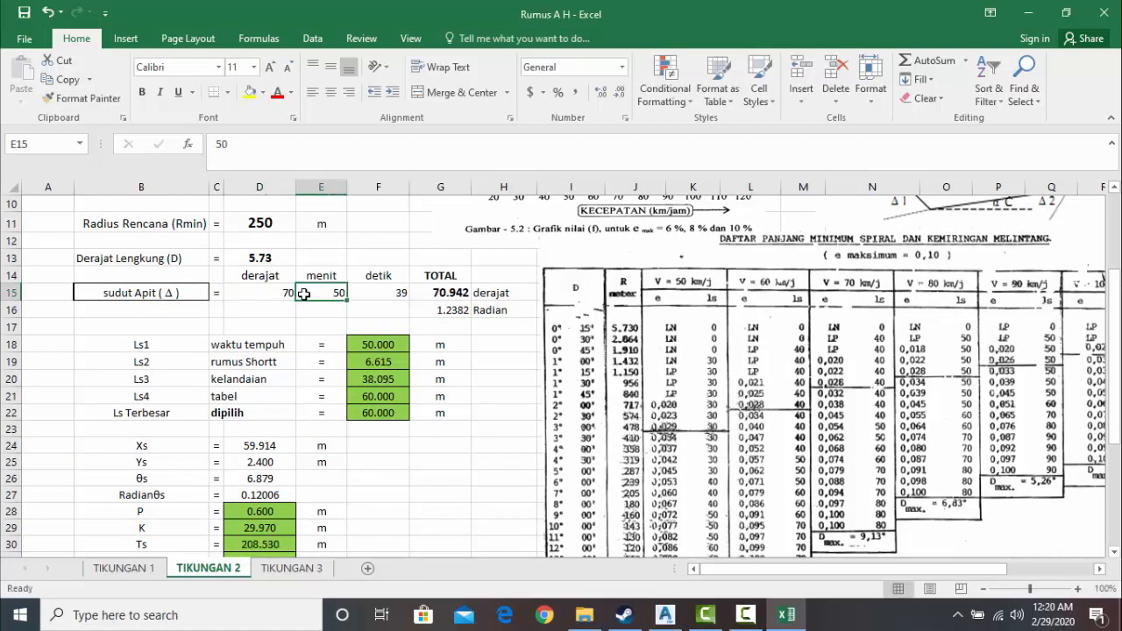
key("ctrl+a")
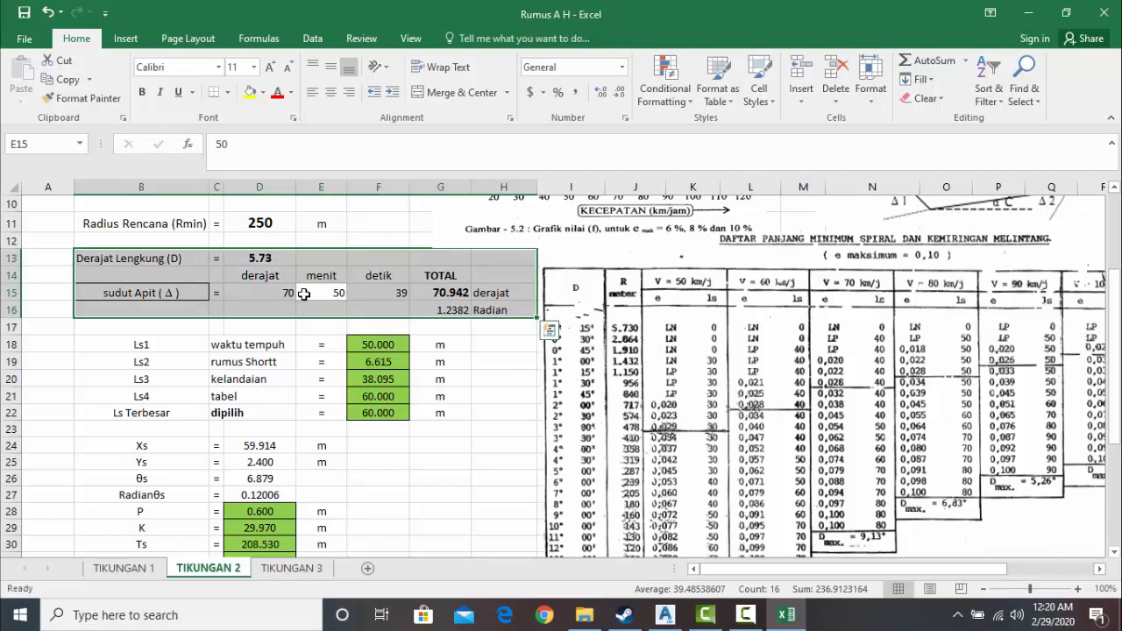
left_click(304, 294)
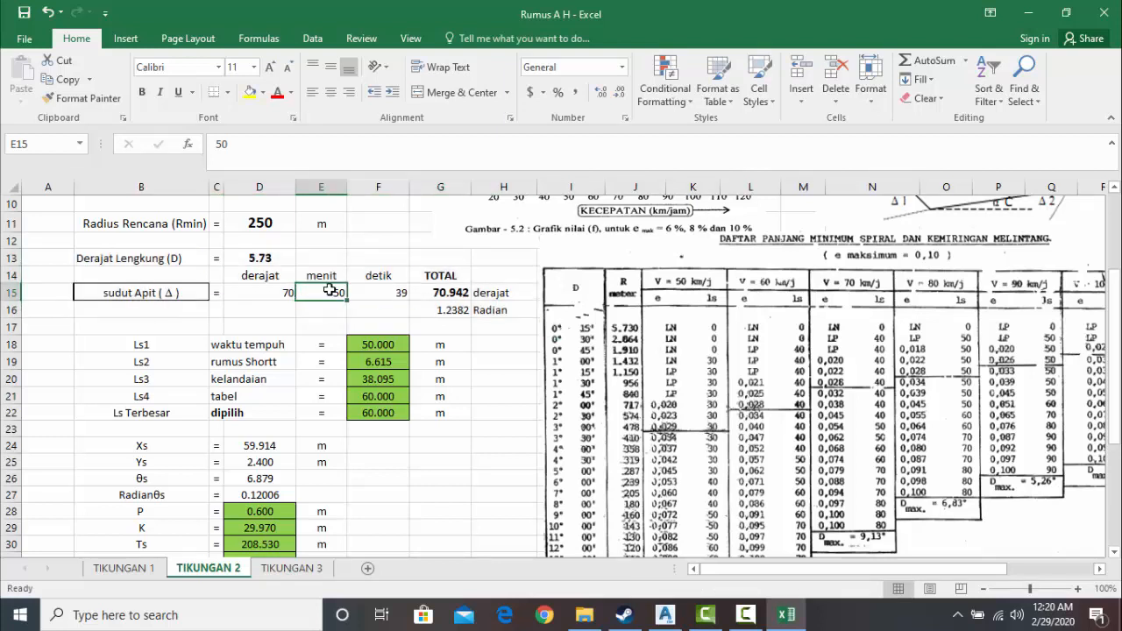
double_click(329, 293)
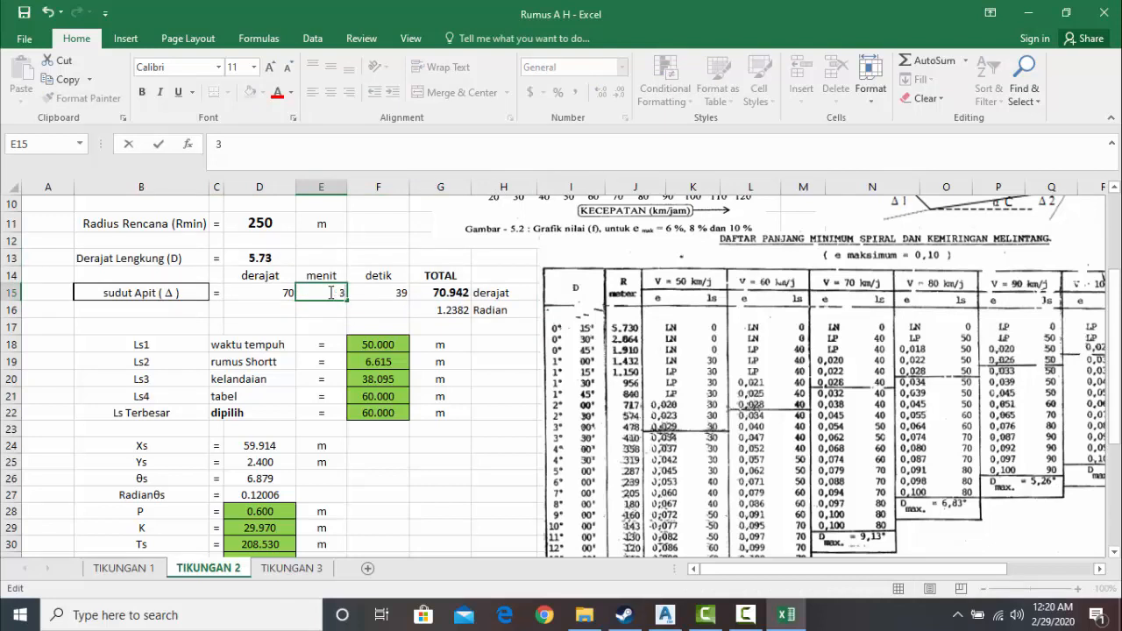
left_click(371, 298)
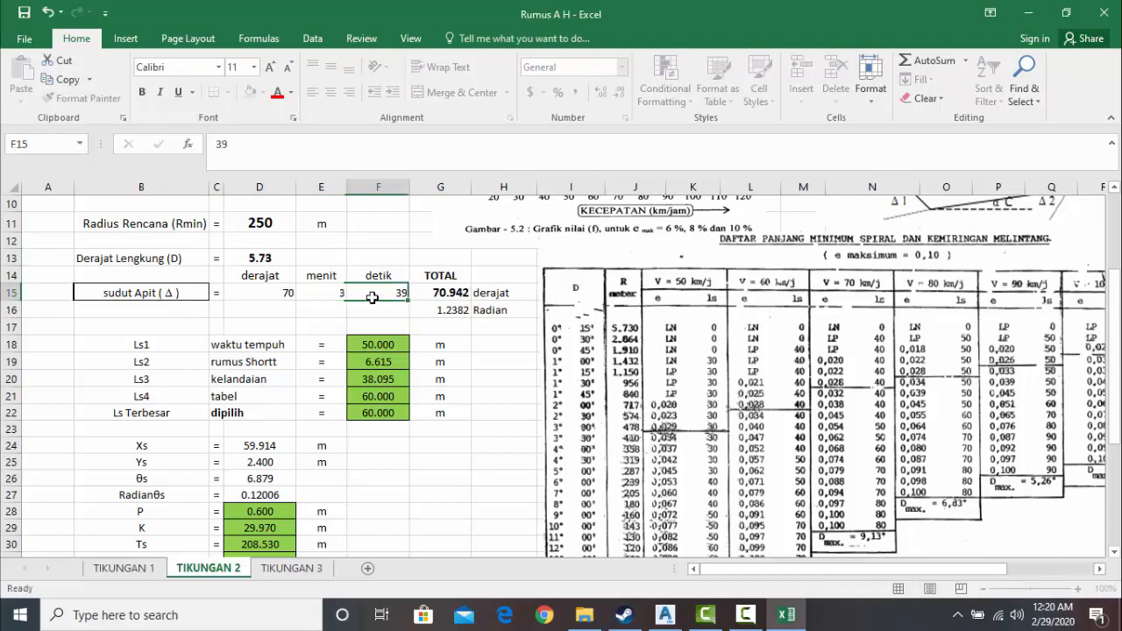
double_click(403, 293)
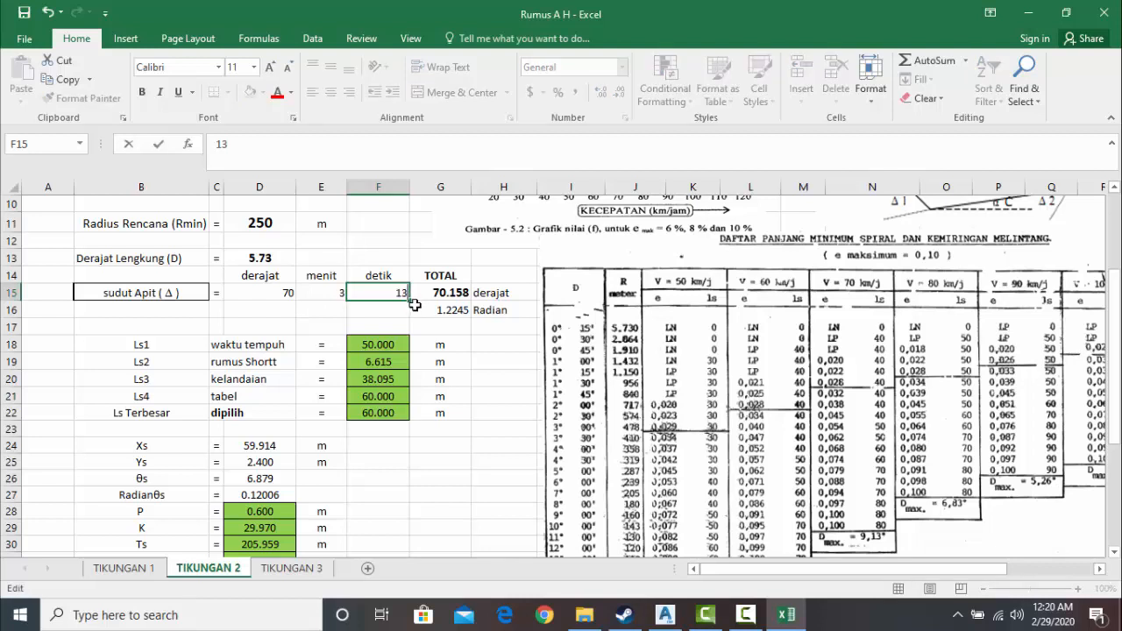
left_click(396, 327)
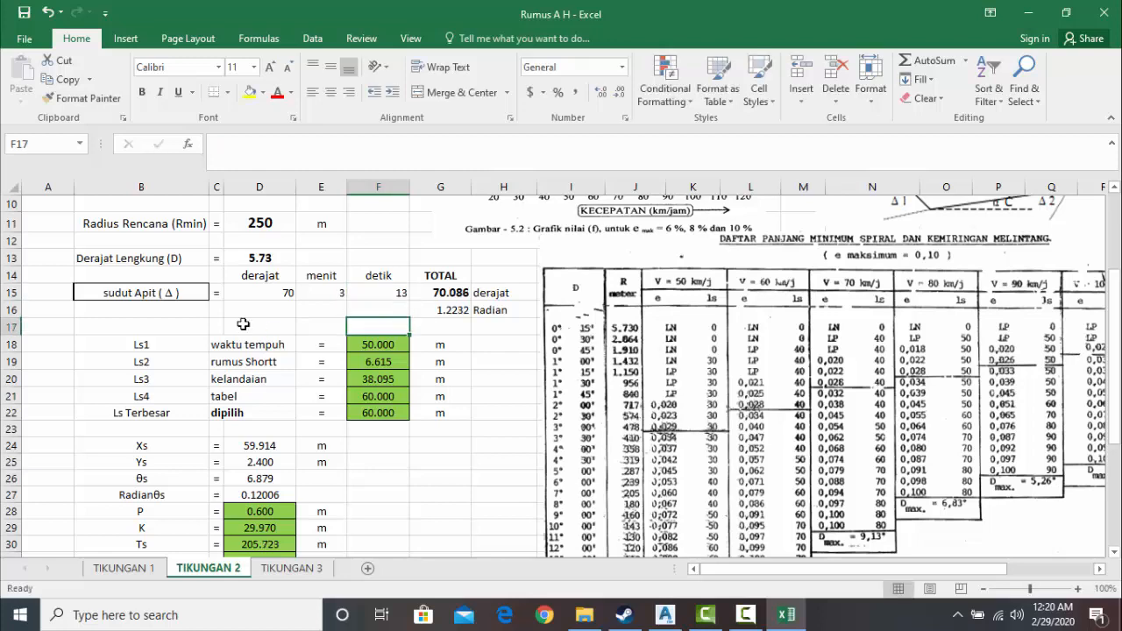
- Set the Radius Rencana on the TIKUNGAN 2 sheet to 150 m and review the recalculated spiral and curve values
scroll(273, 260, "up", 2)
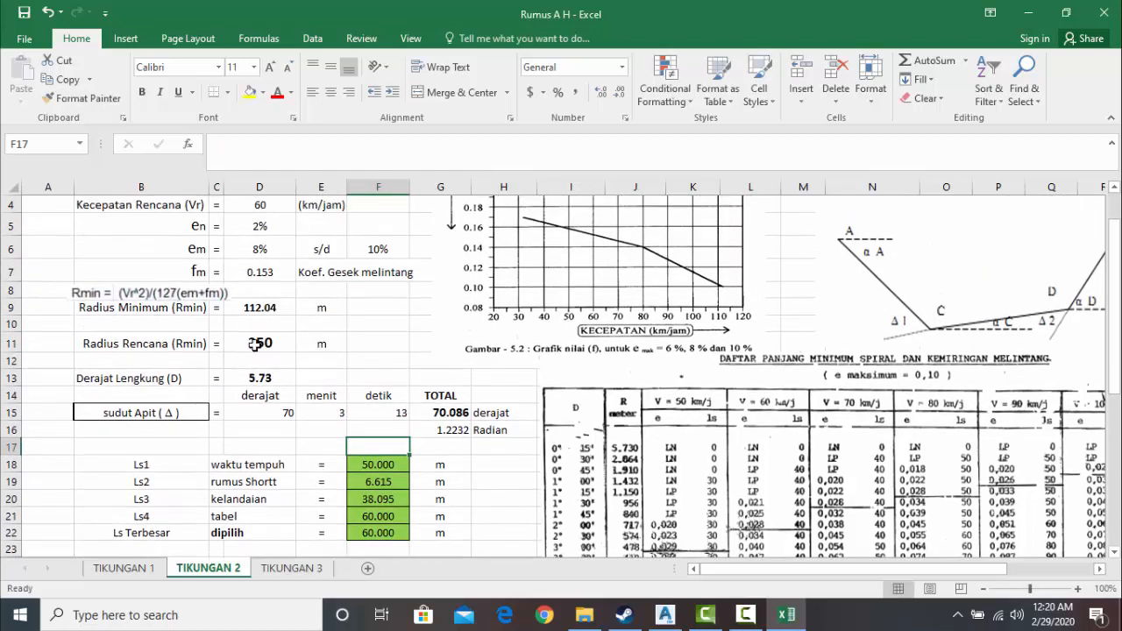
double_click(254, 344)
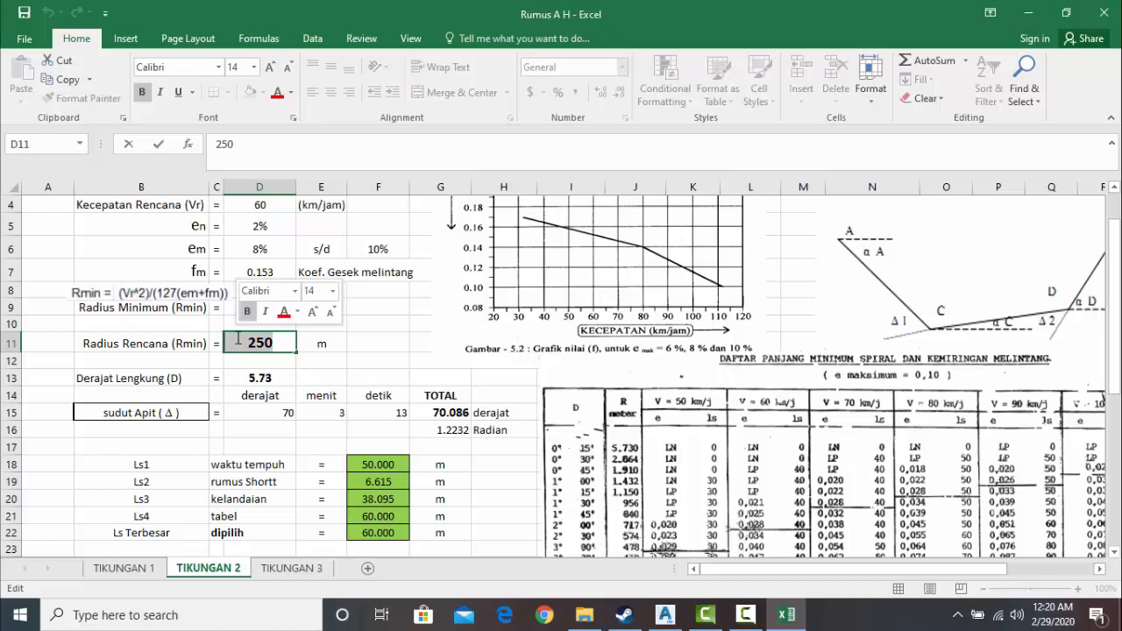
type("15")
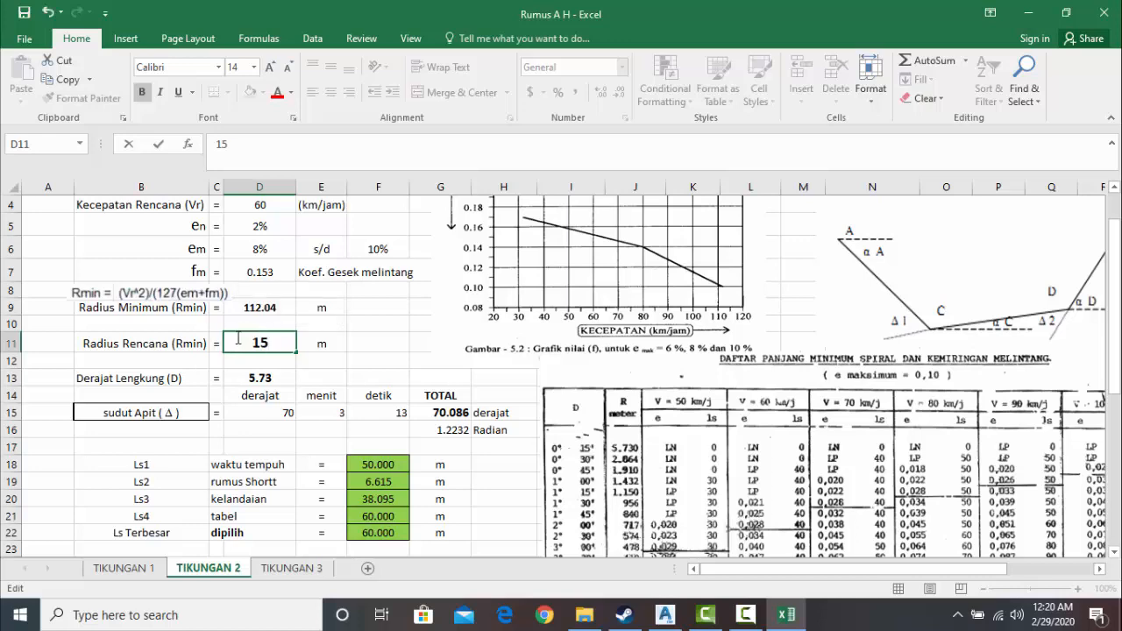
type("0")
left_click(379, 374)
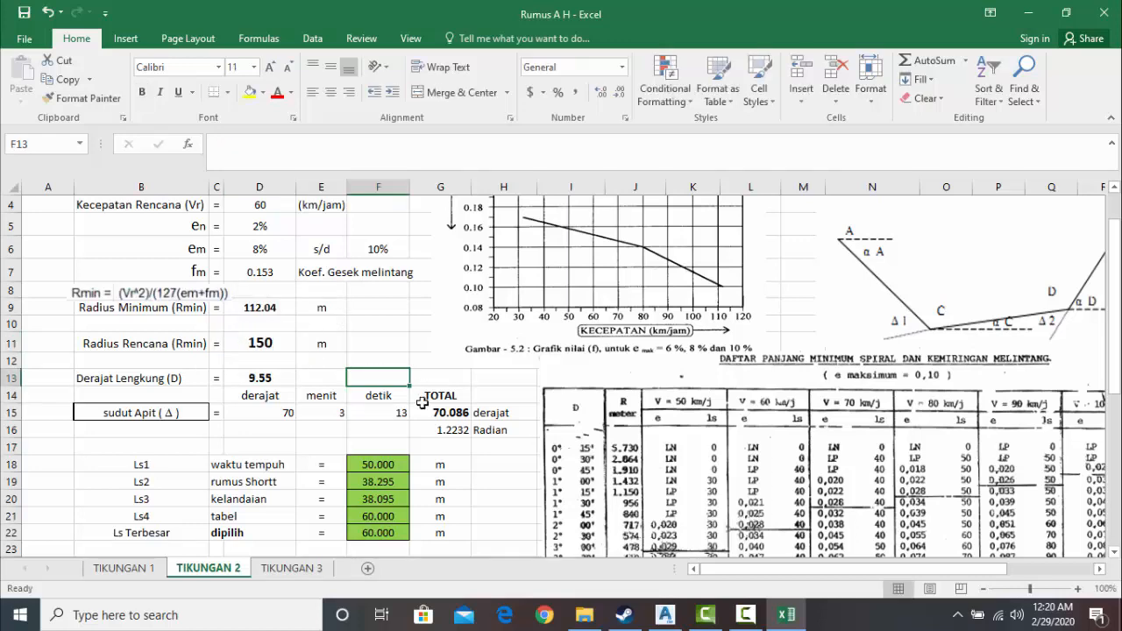
scroll(394, 412, "down", 5)
scroll(389, 389, "up", 2)
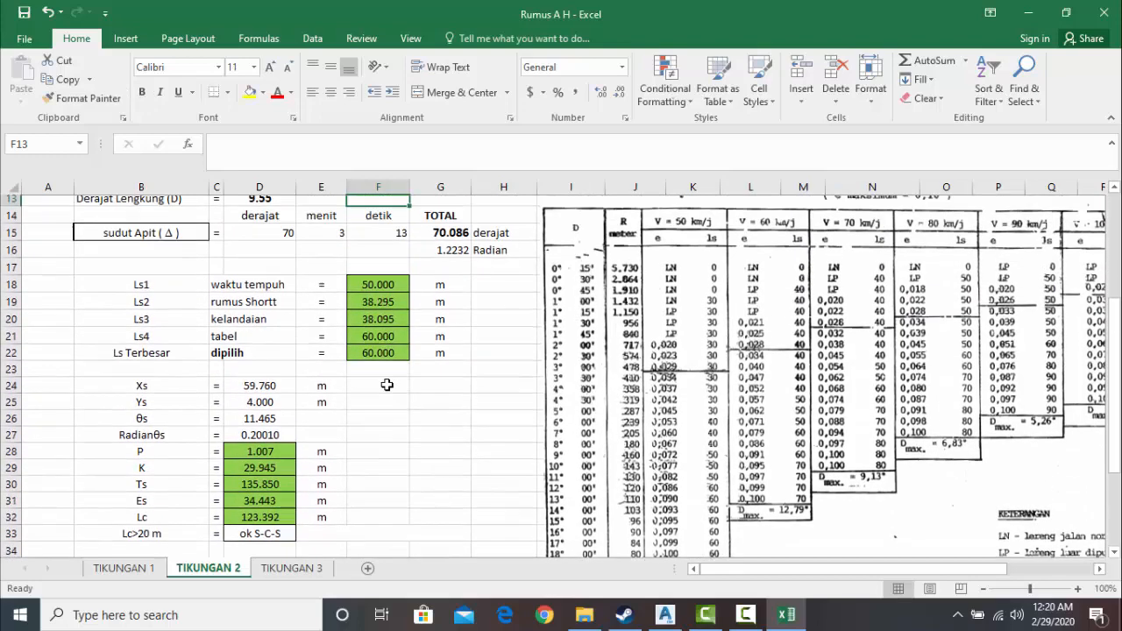
middle_click(363, 519)
middle_click(349, 471)
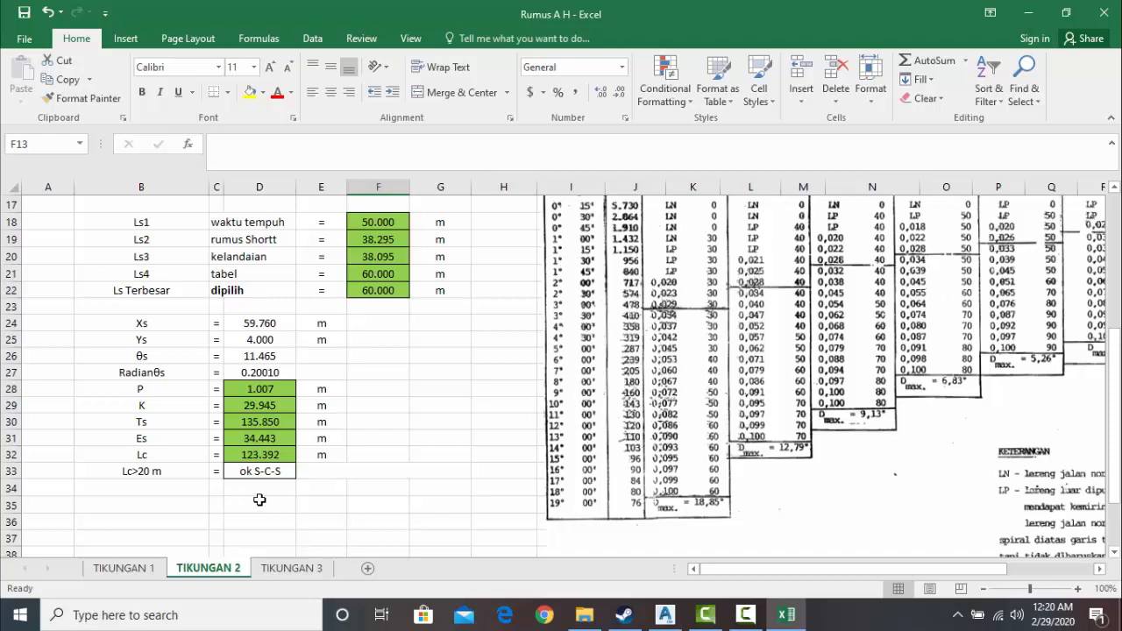
scroll(226, 493, "up", 2)
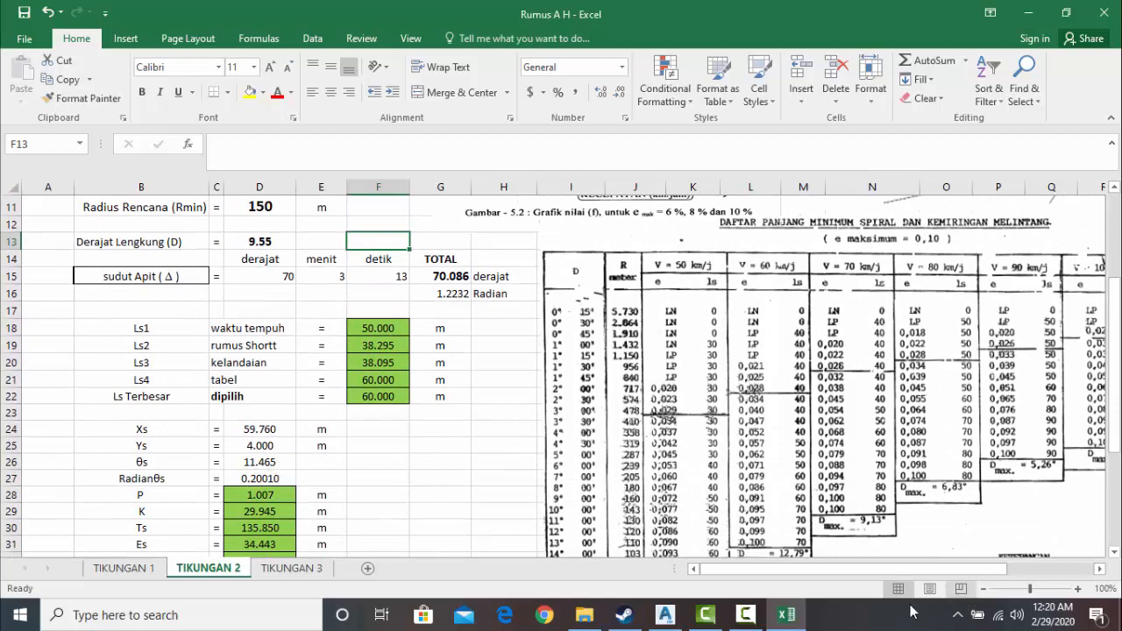
left_click(750, 617)
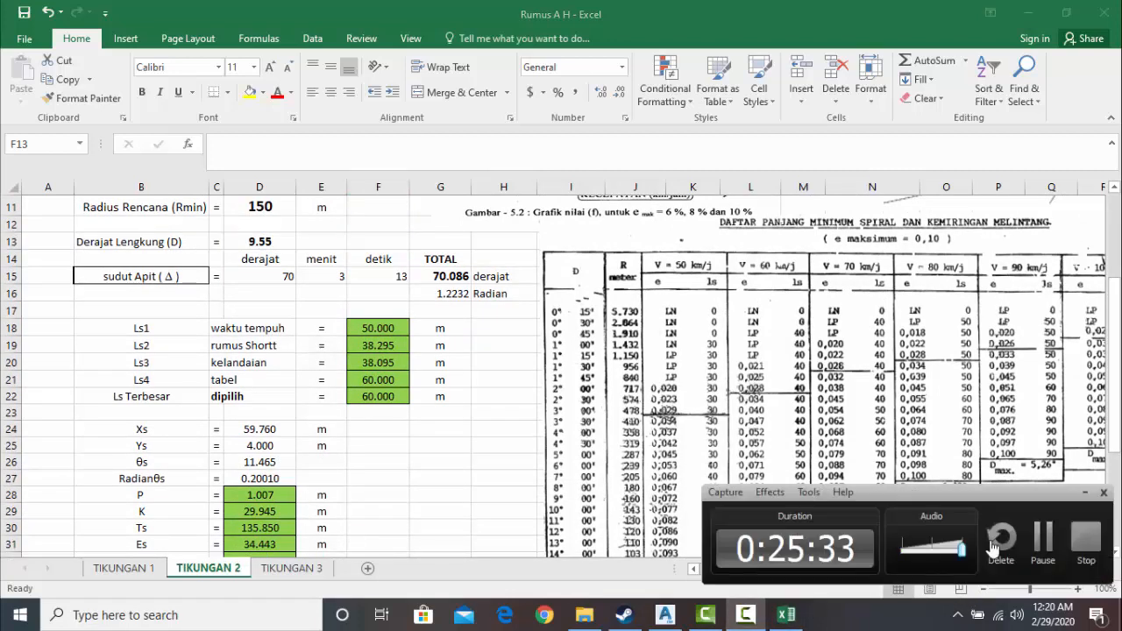
left_click(1042, 550)
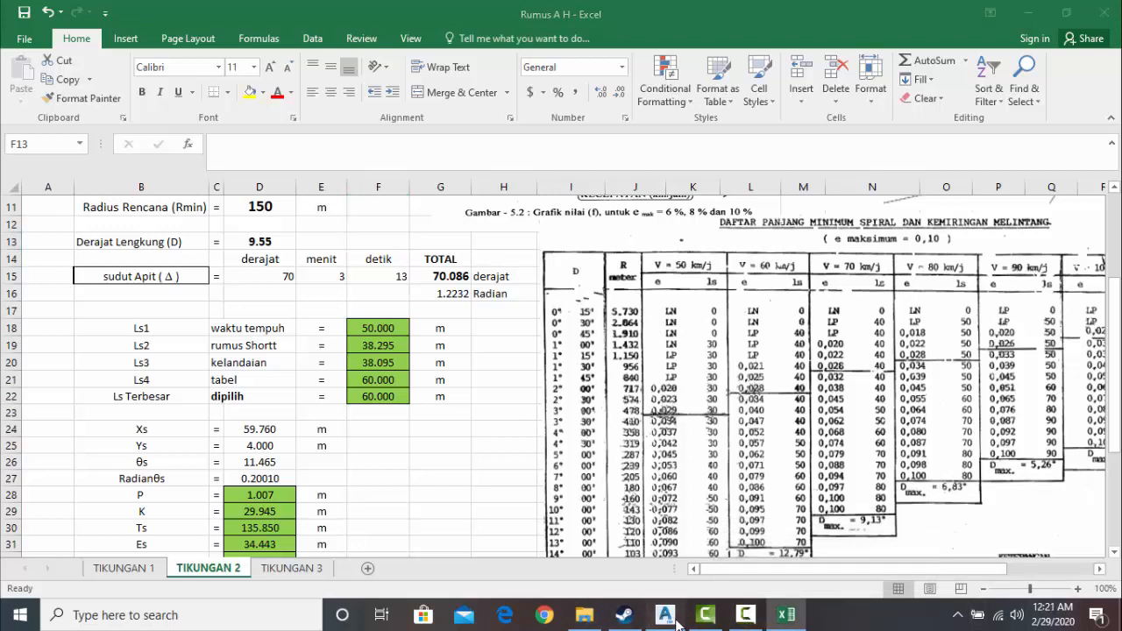
- Switch back to Civil 3D and delete the spiral-curve-spiral sub-entity at the southwestern block from the alignment
left_click(665, 614)
scroll(368, 380, "down", 8)
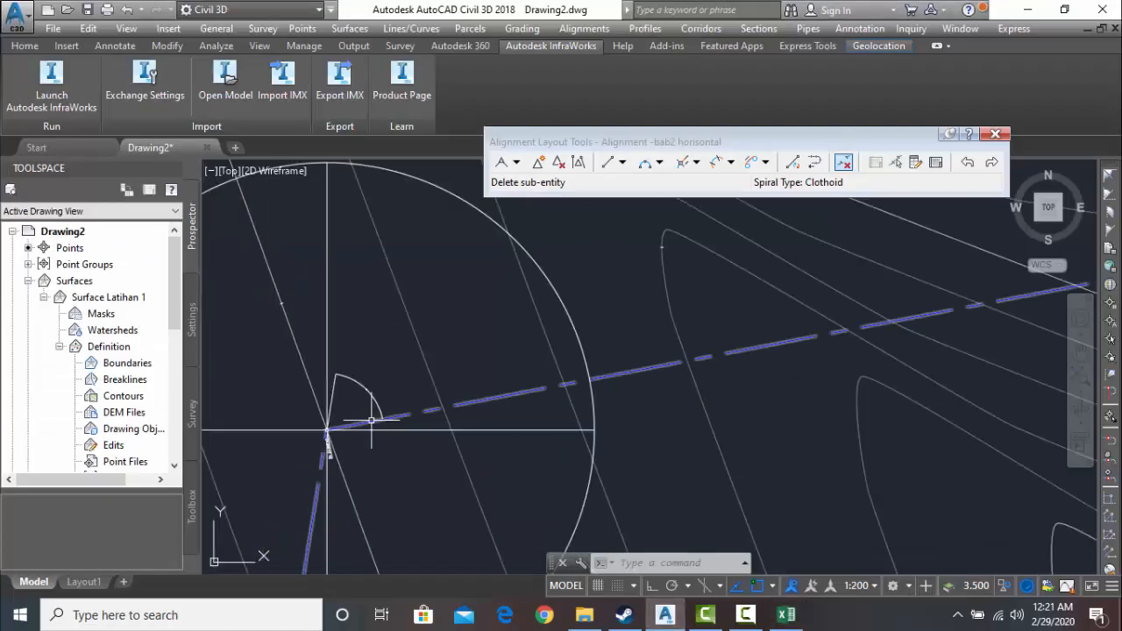
scroll(405, 396, "up", 5)
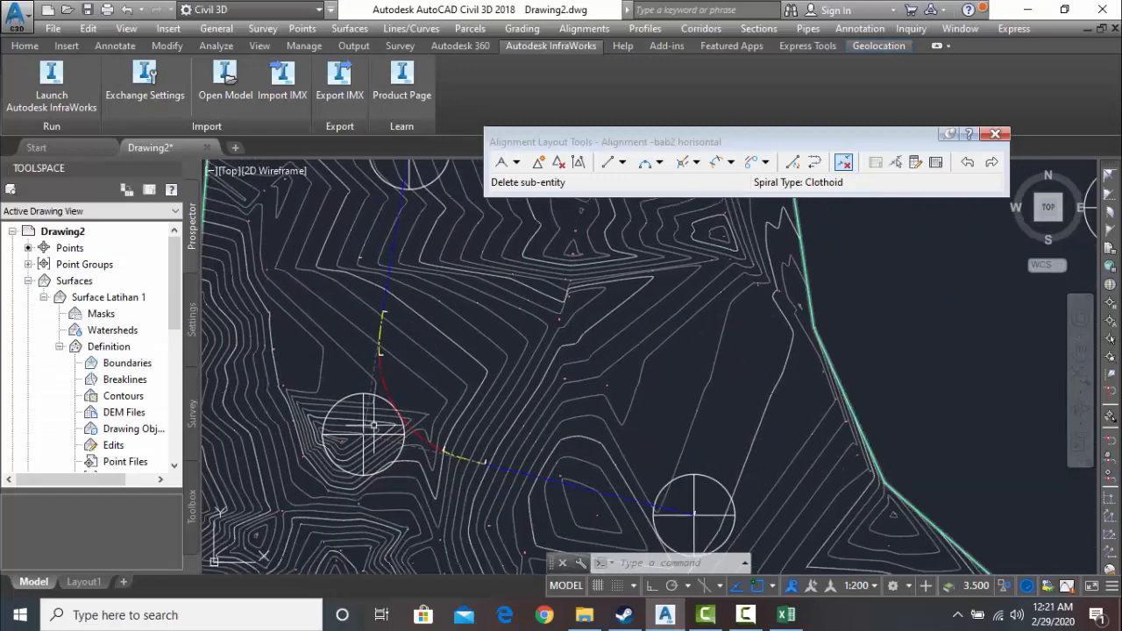
left_click(842, 163)
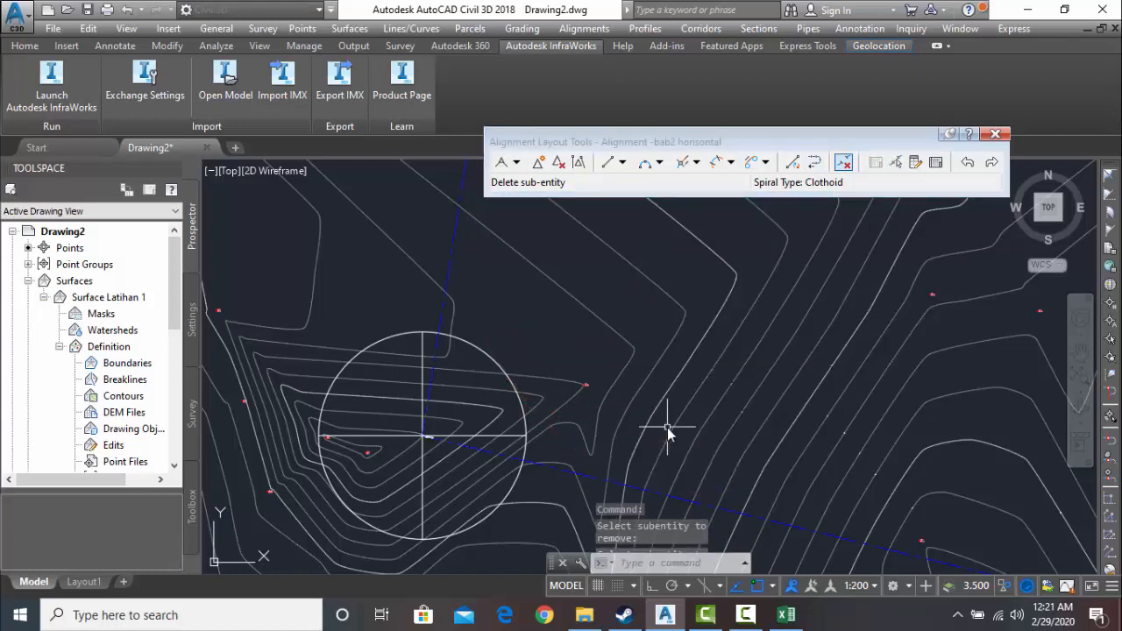
key("Escape")
key("Escape")
key("Escape")
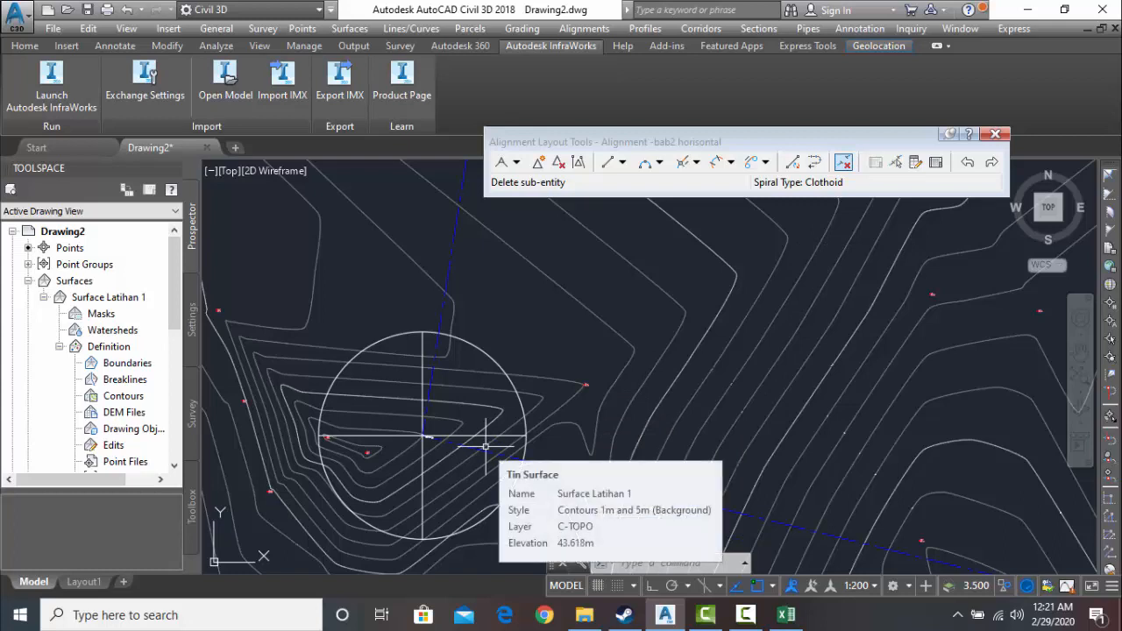
- Add an angular dimension for the deflection angle between the two alignment tangents meeting at the southwestern block and read its value
type("DIMa")
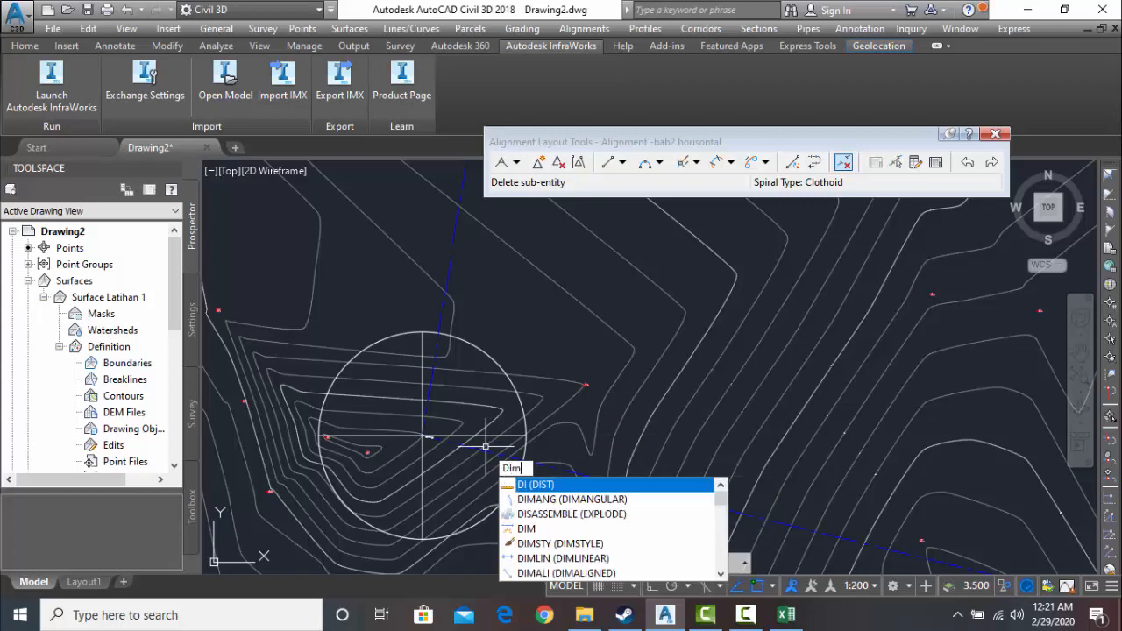
type("NG")
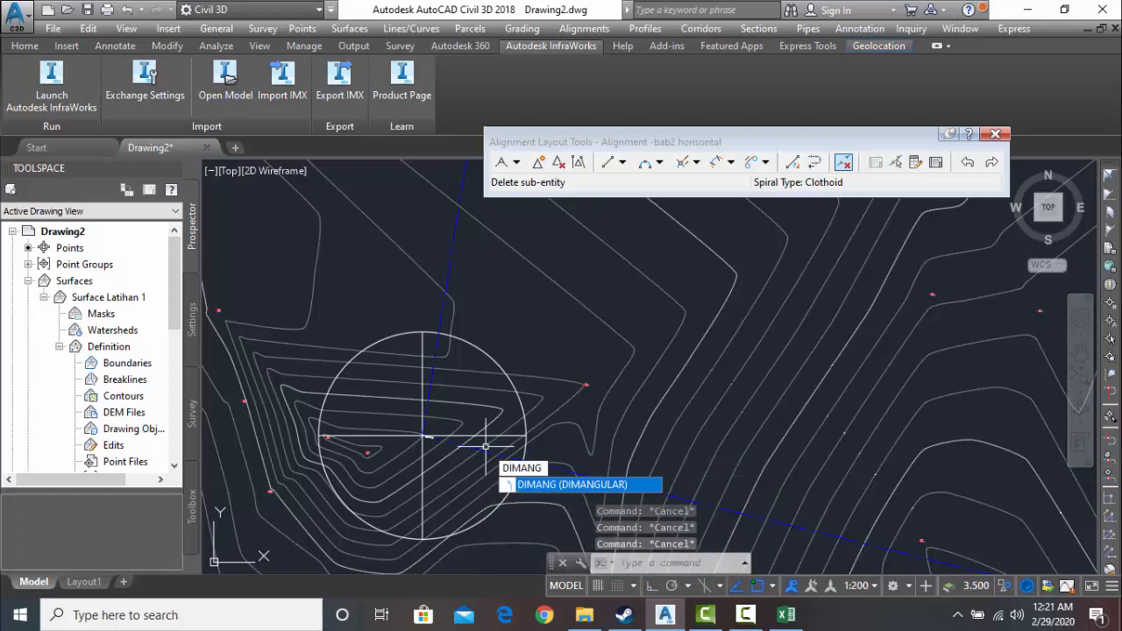
key("Return")
scroll(431, 386, "up", 2)
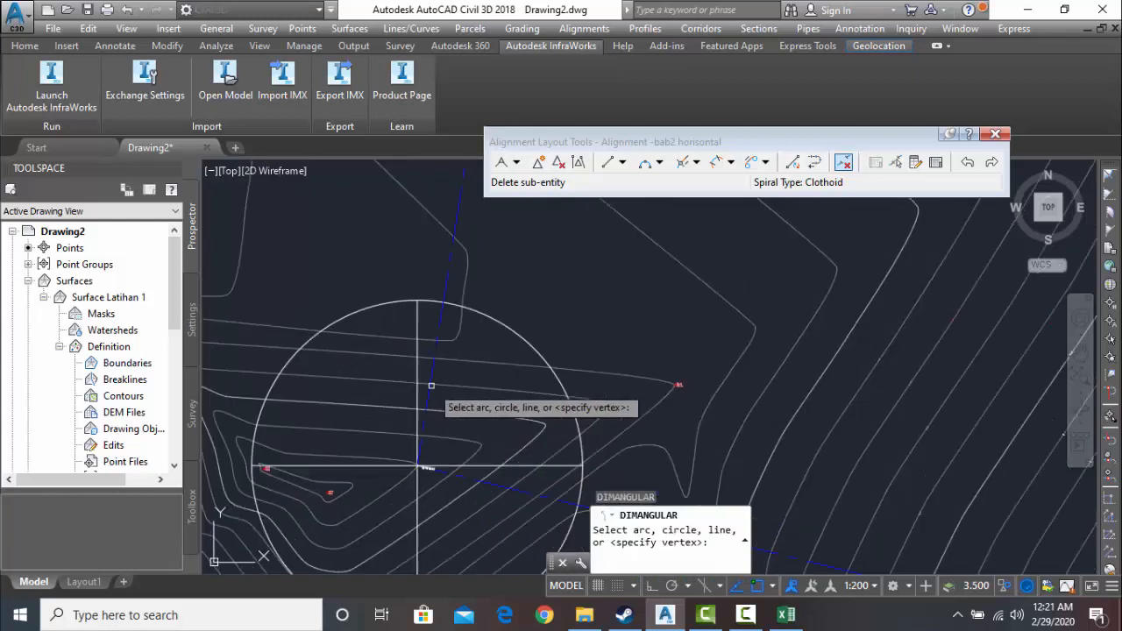
left_click(429, 399)
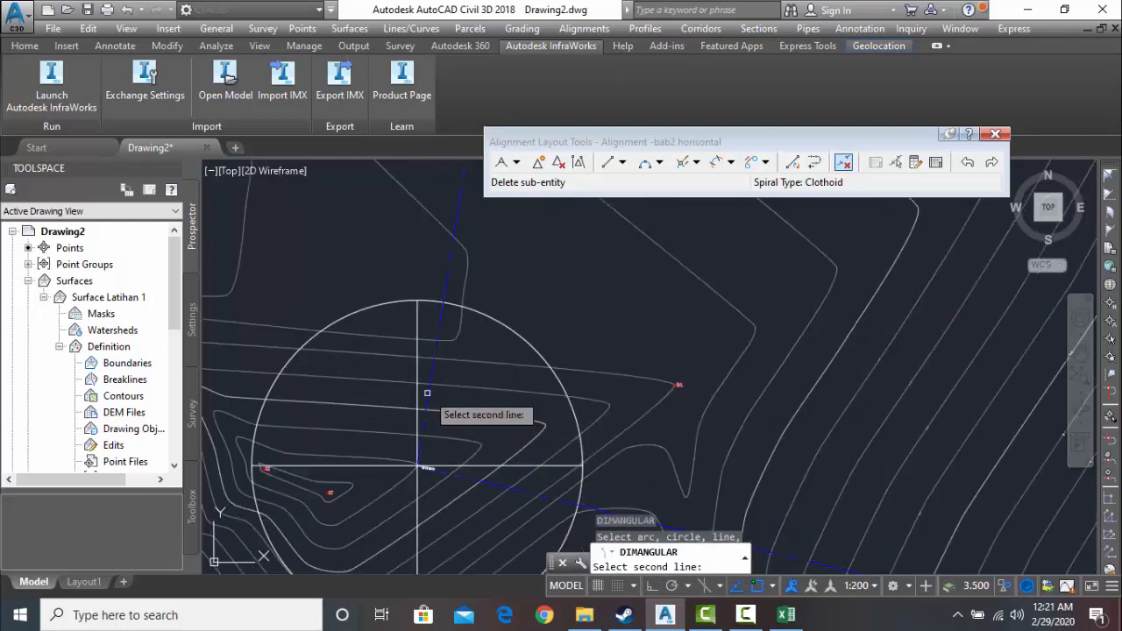
left_click(467, 485)
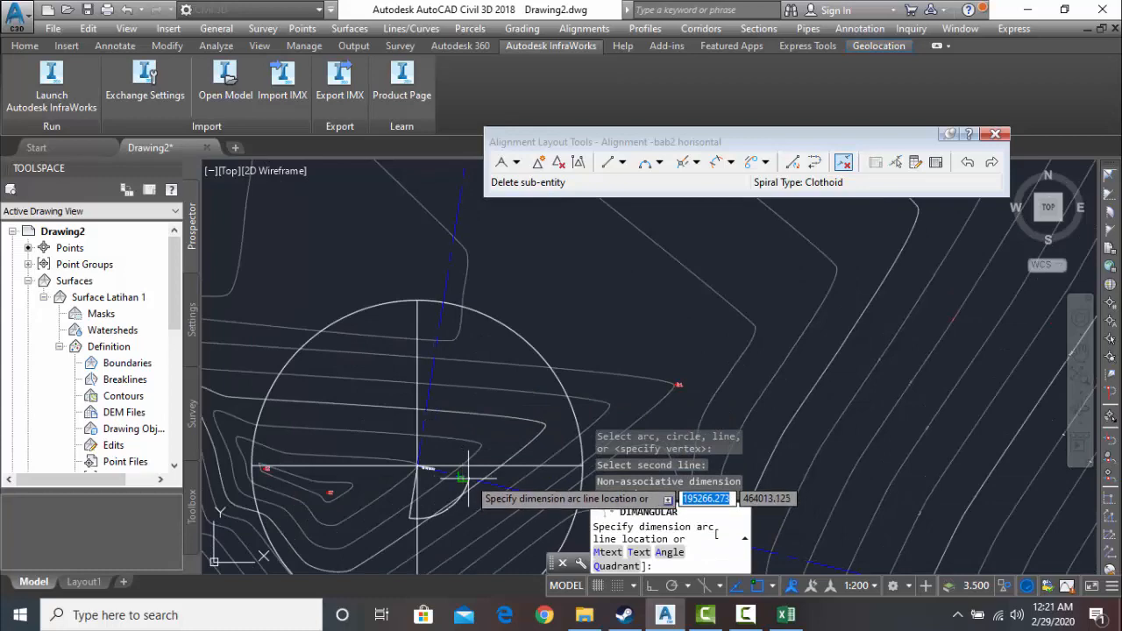
scroll(443, 481, "up", 2)
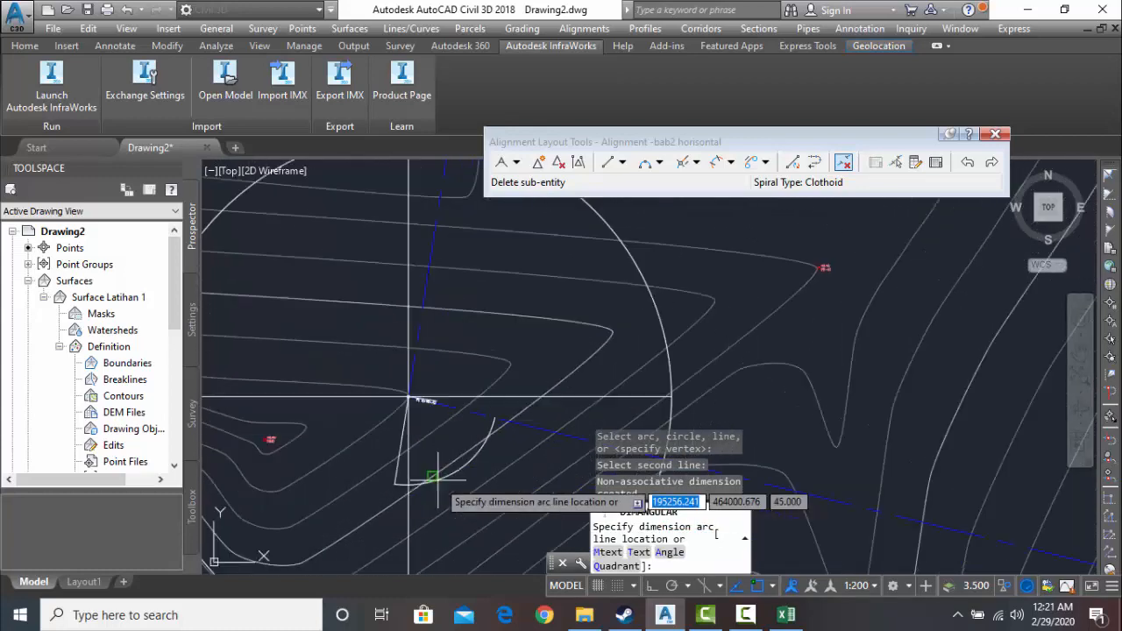
scroll(437, 478, "up", 3)
left_click(474, 458)
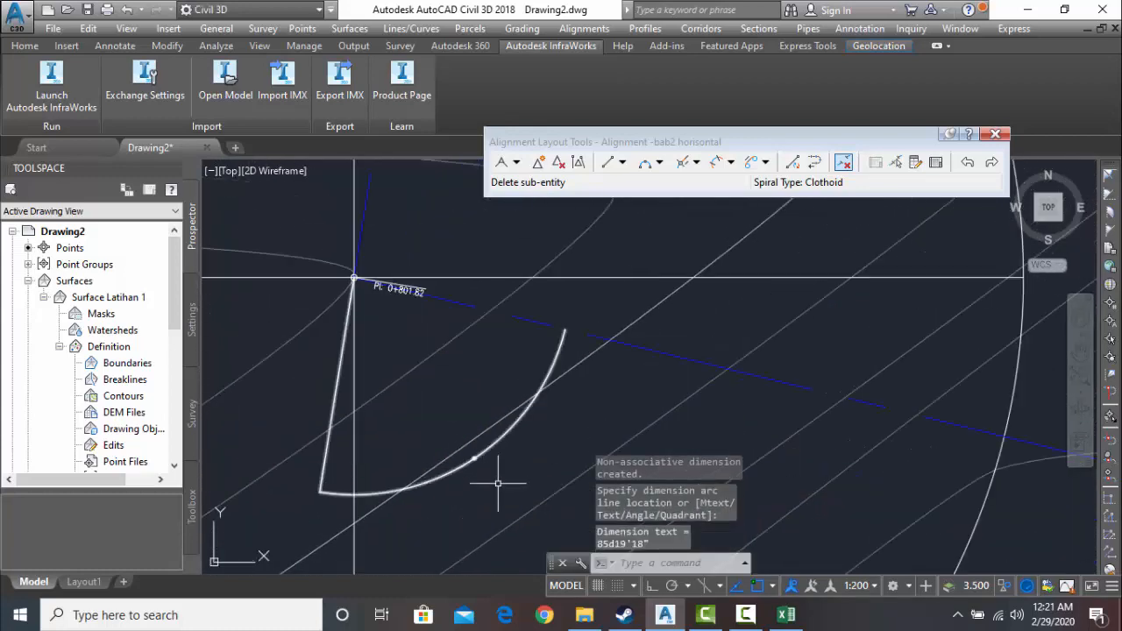
scroll(473, 447, "up", 5)
scroll(501, 401, "down", 2)
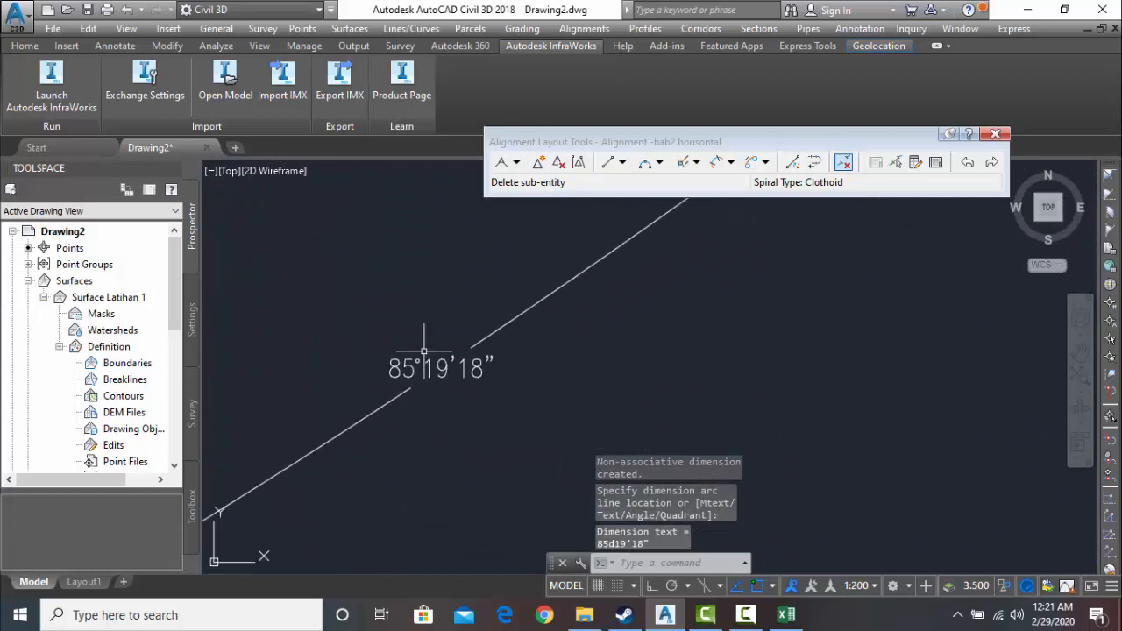
scroll(446, 396, "down", 4)
scroll(439, 363, "up", 4)
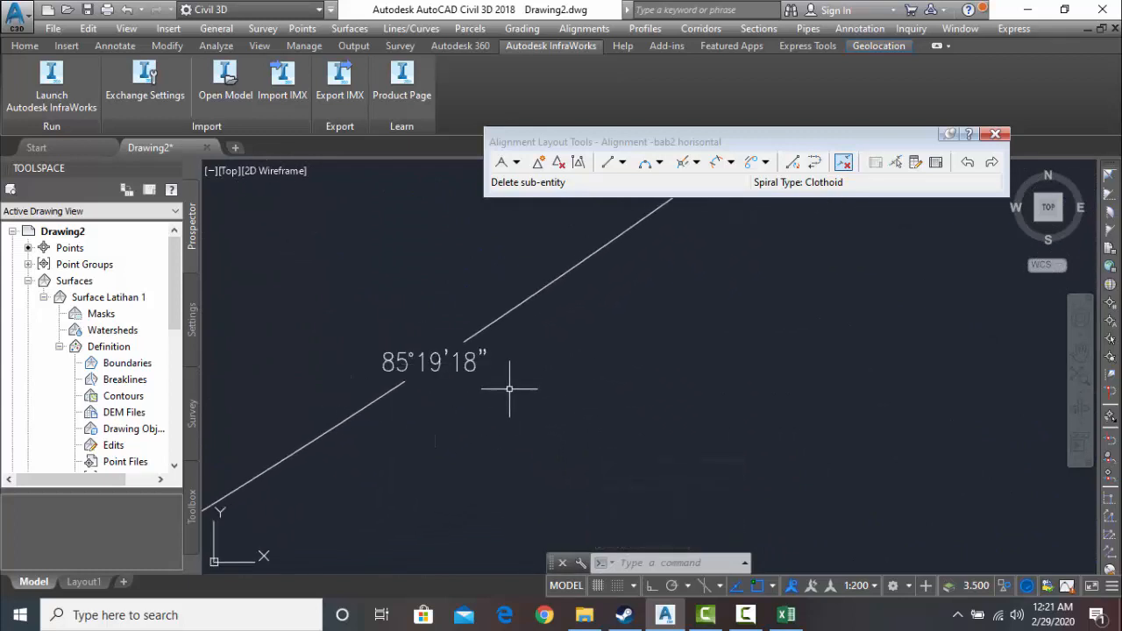
- Switch to the Rumus A H workbook in Excel, set the TIKUNGAN 2 sudut apit to 85 derajat, 19 menit, 18 detik, and review the results
left_click(789, 619)
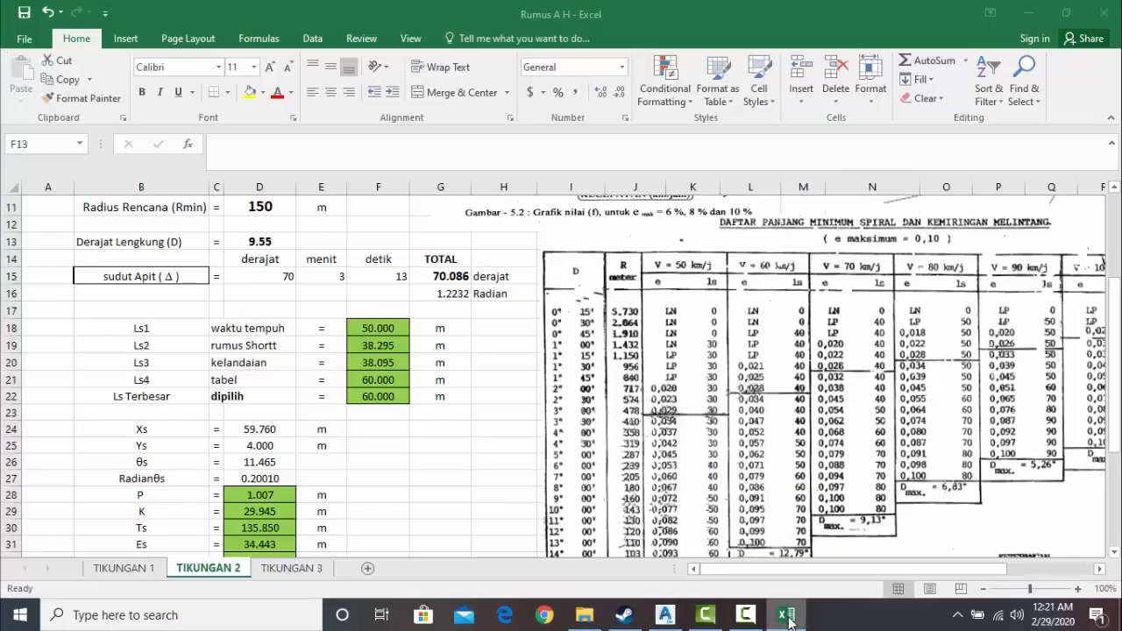
double_click(294, 277)
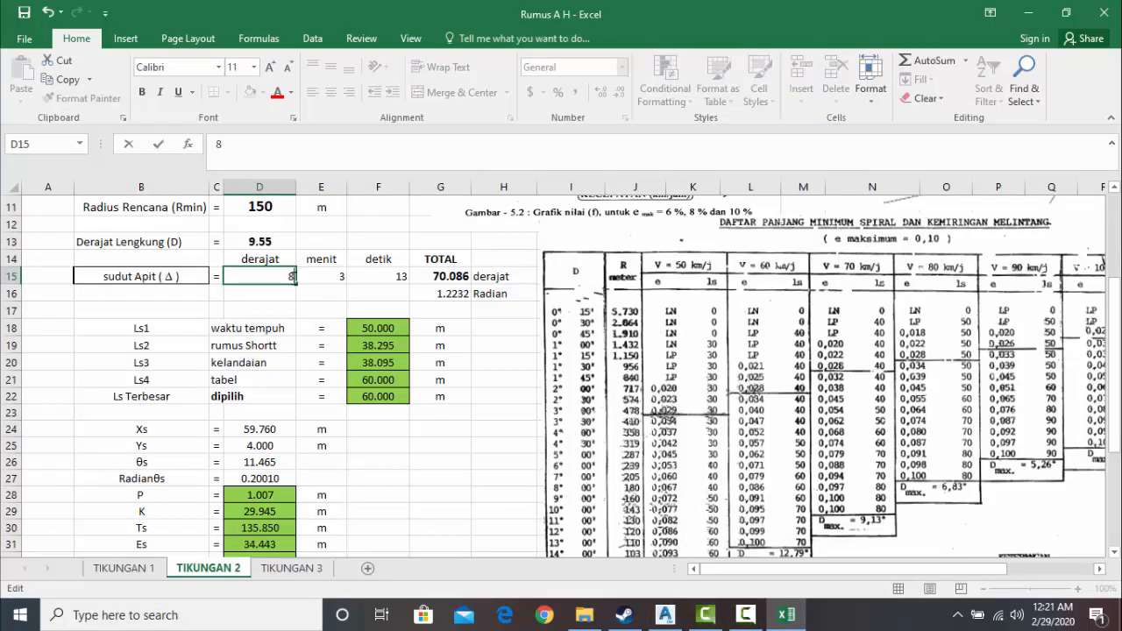
left_click(309, 278)
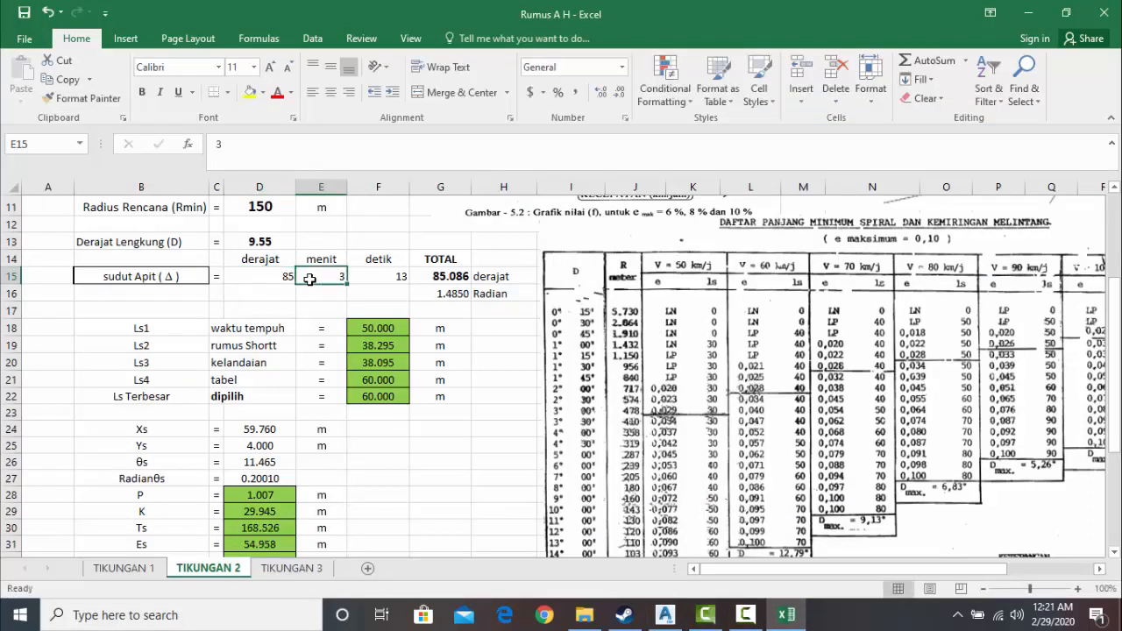
double_click(318, 274)
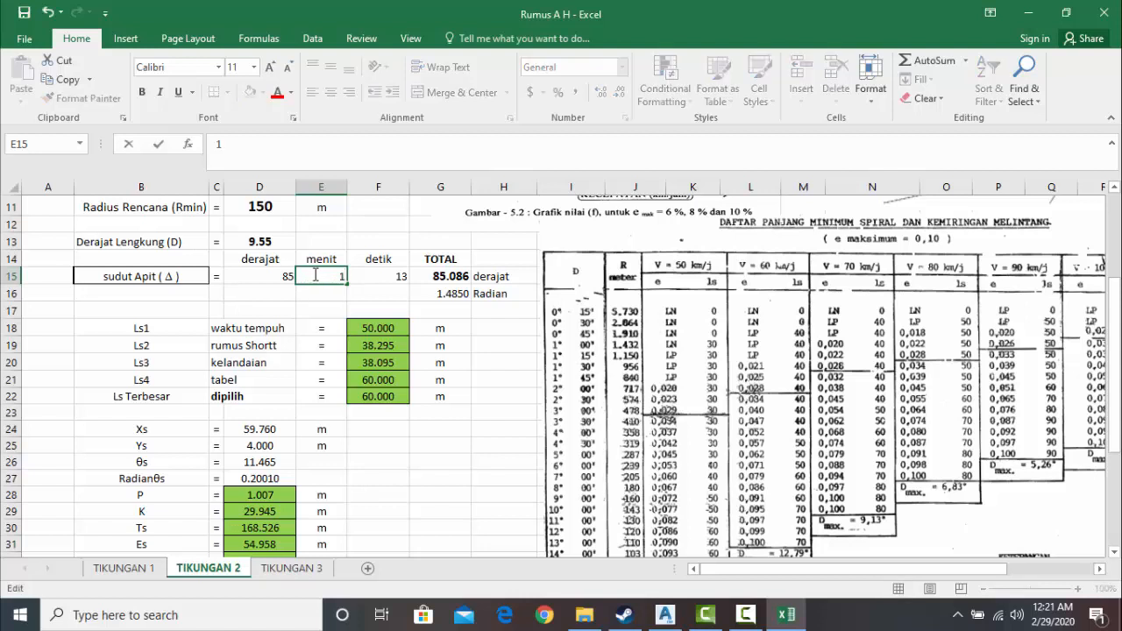
type("19")
left_click(377, 274)
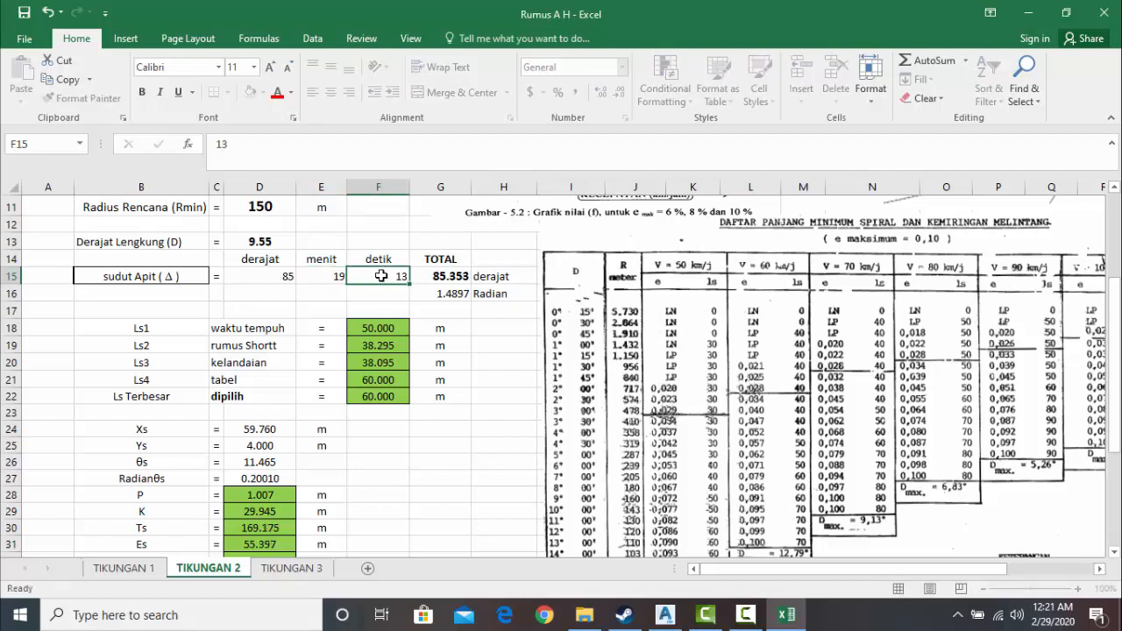
left_click(666, 615)
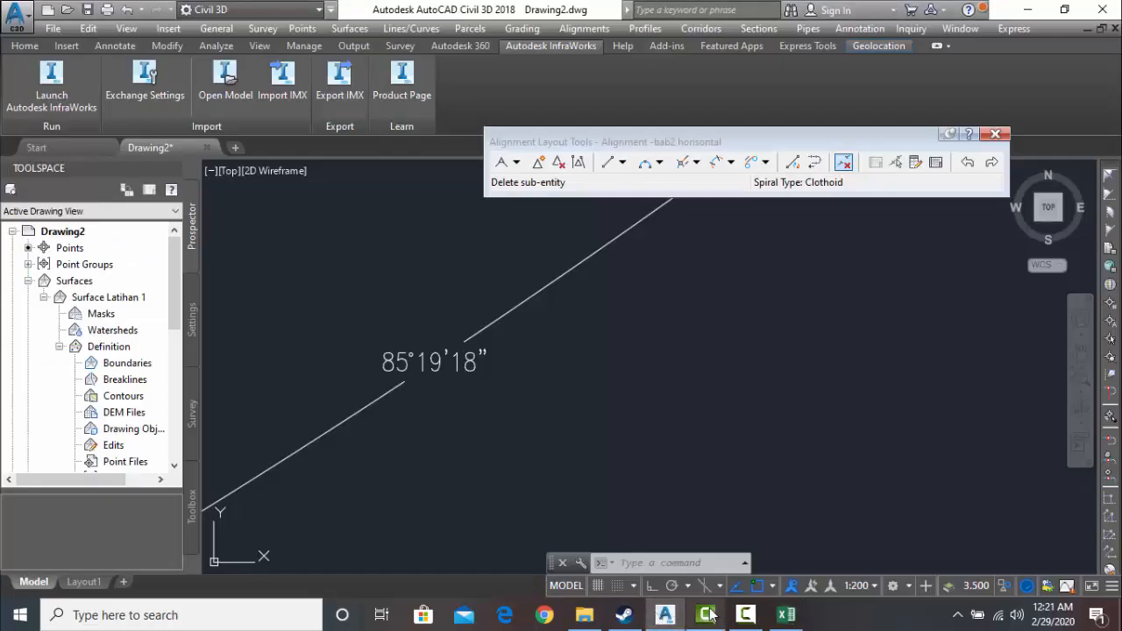
left_click(785, 614)
double_click(403, 277)
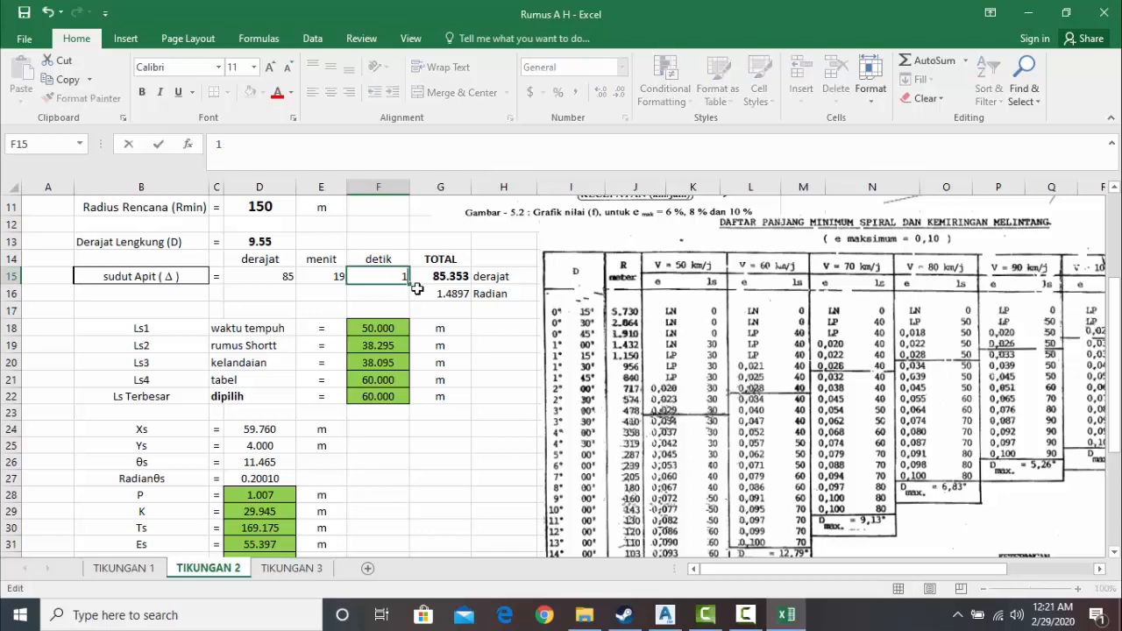
left_click(307, 312)
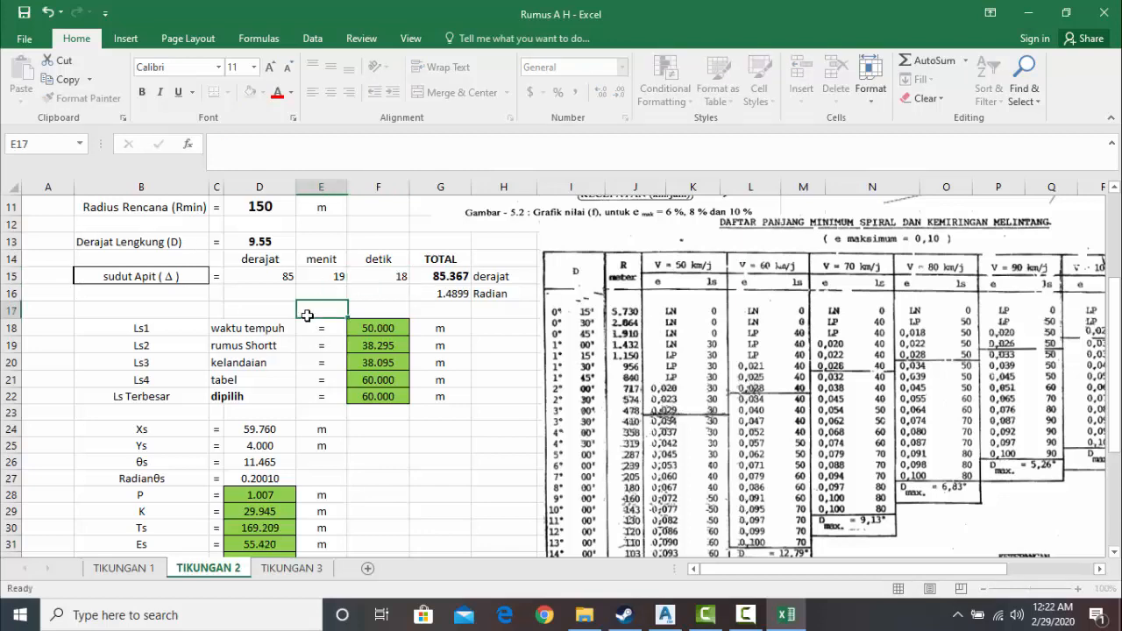
scroll(359, 456, "down", 2)
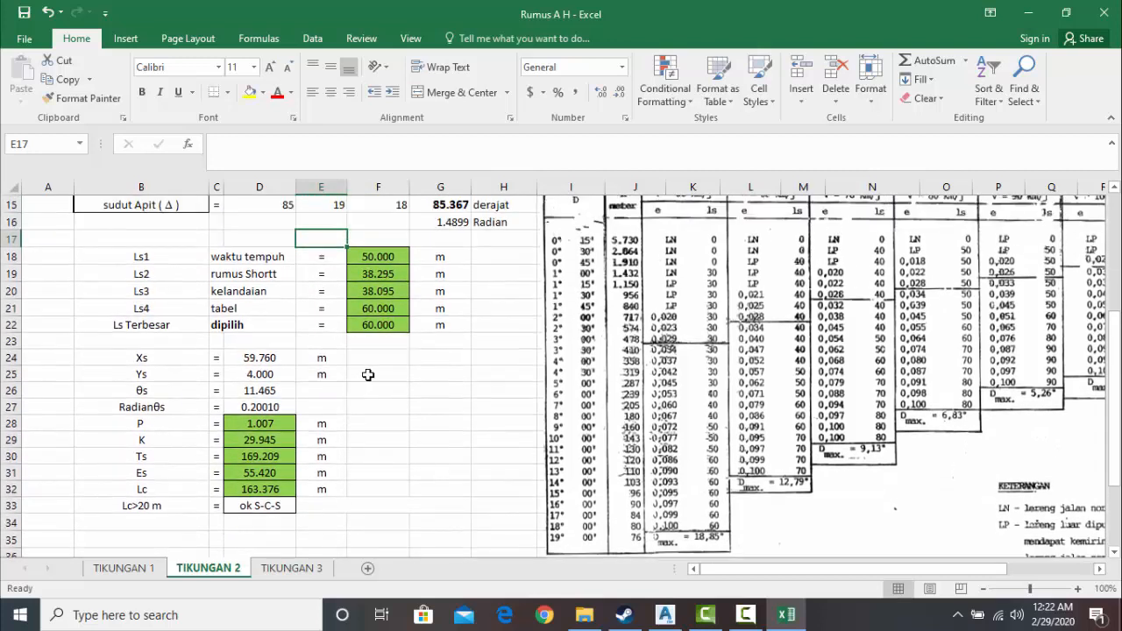
scroll(361, 363, "up", 1)
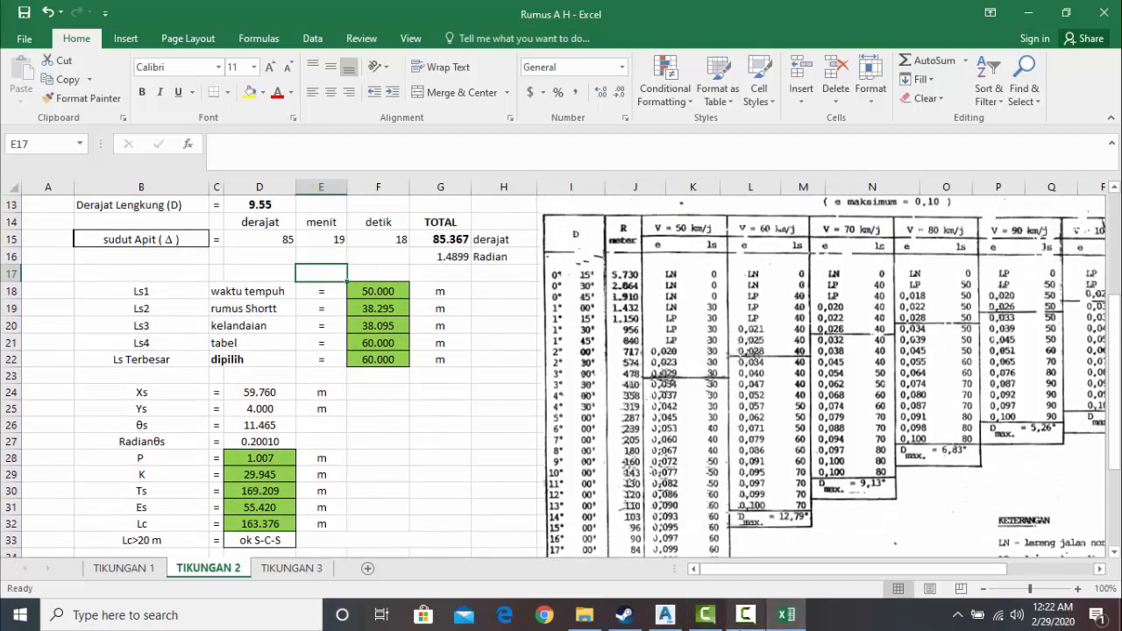
left_click(745, 615)
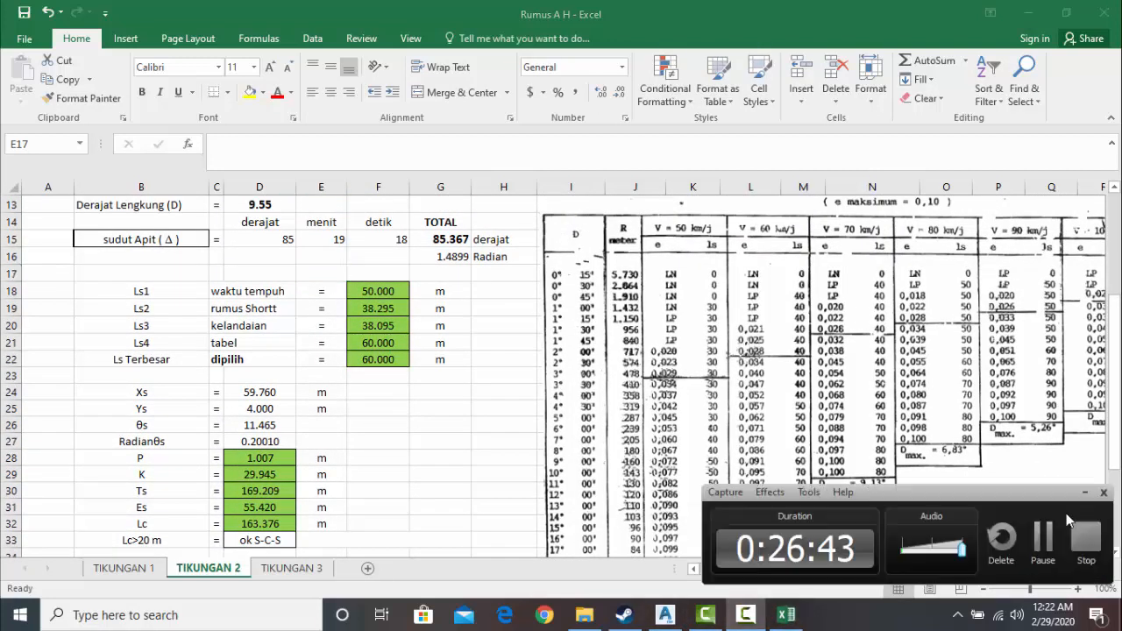
left_click(1043, 536)
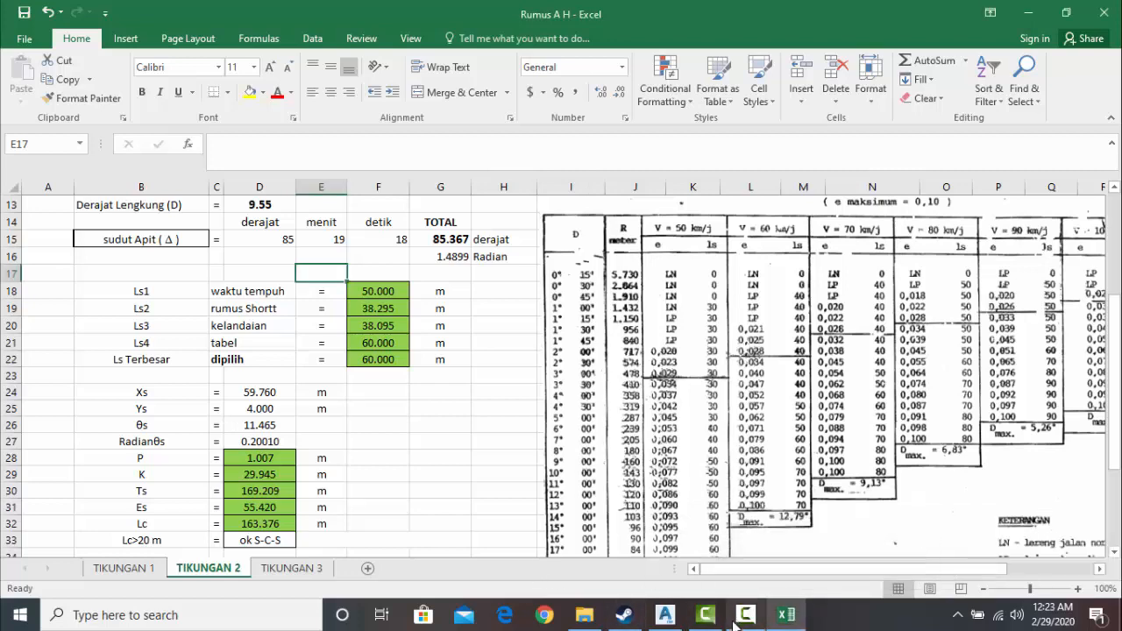
- Switch back to Civil 3D and choose the two tangents at the northwestern block for a Free Spiral-Curve-Spiral with a Lessthan180 solution angle
left_click(663, 616)
scroll(455, 386, "down", 10)
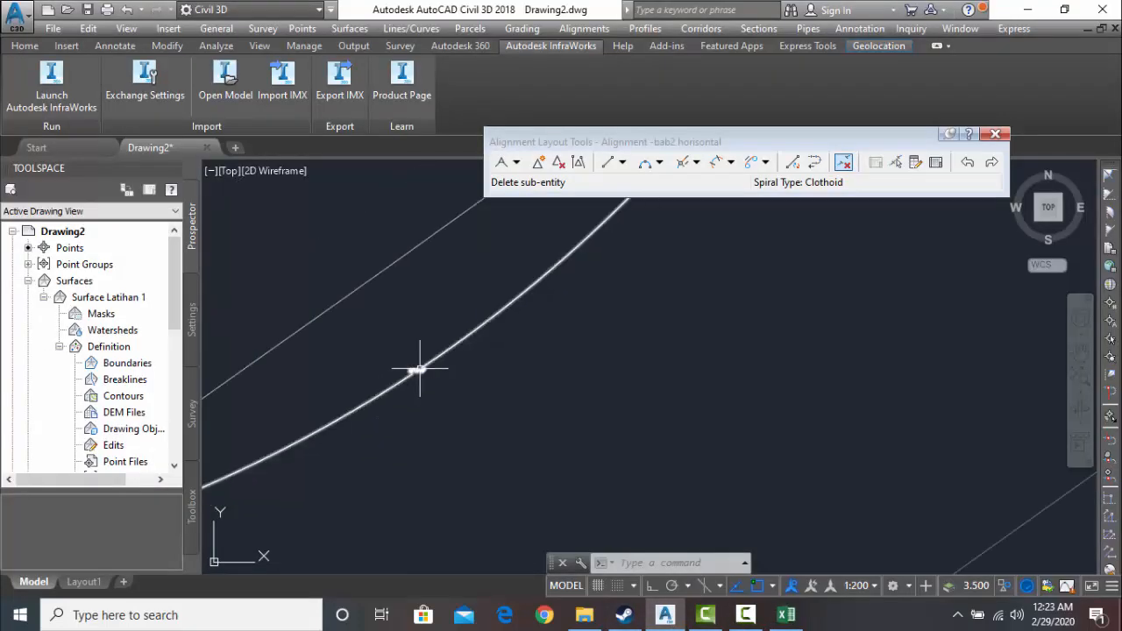
scroll(401, 476, "up", 8)
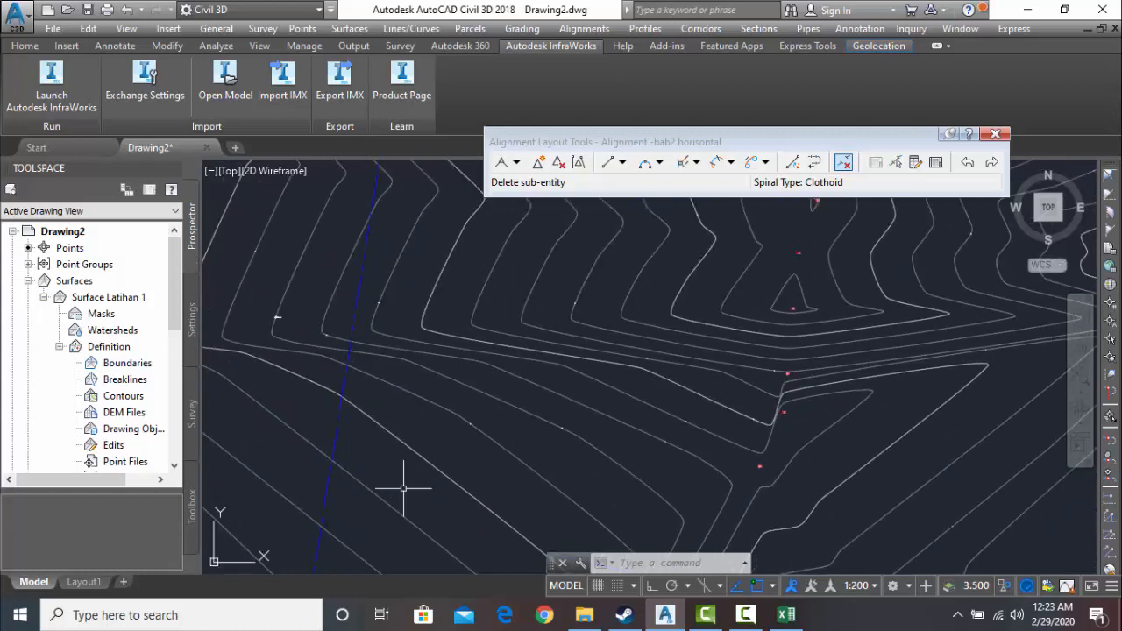
middle_click_drag(427, 282, 356, 452)
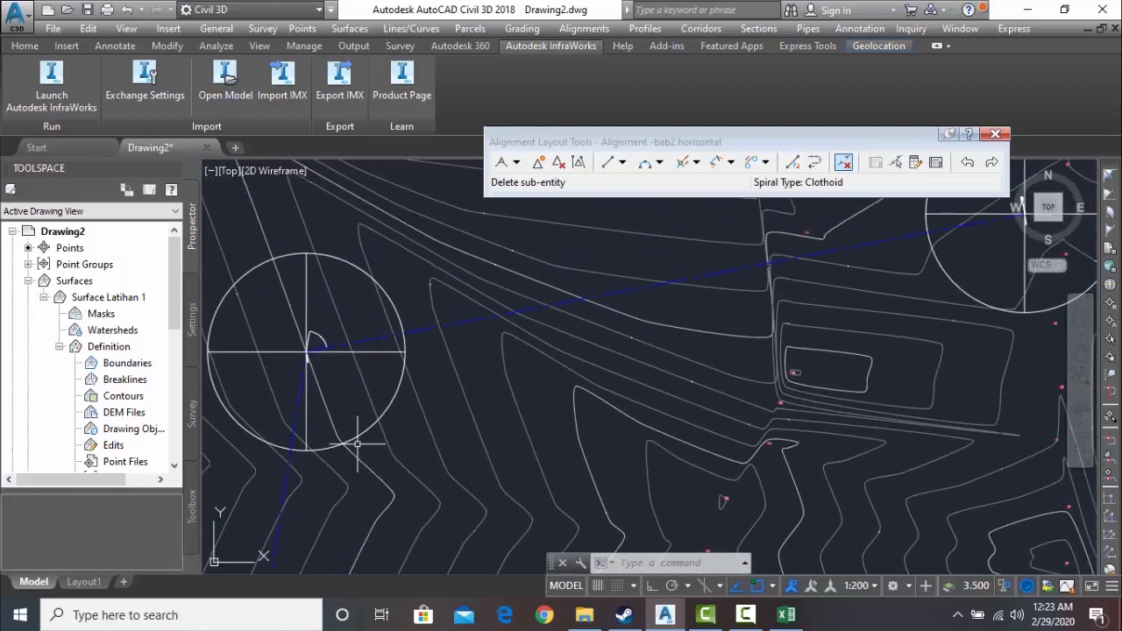
left_click(731, 164)
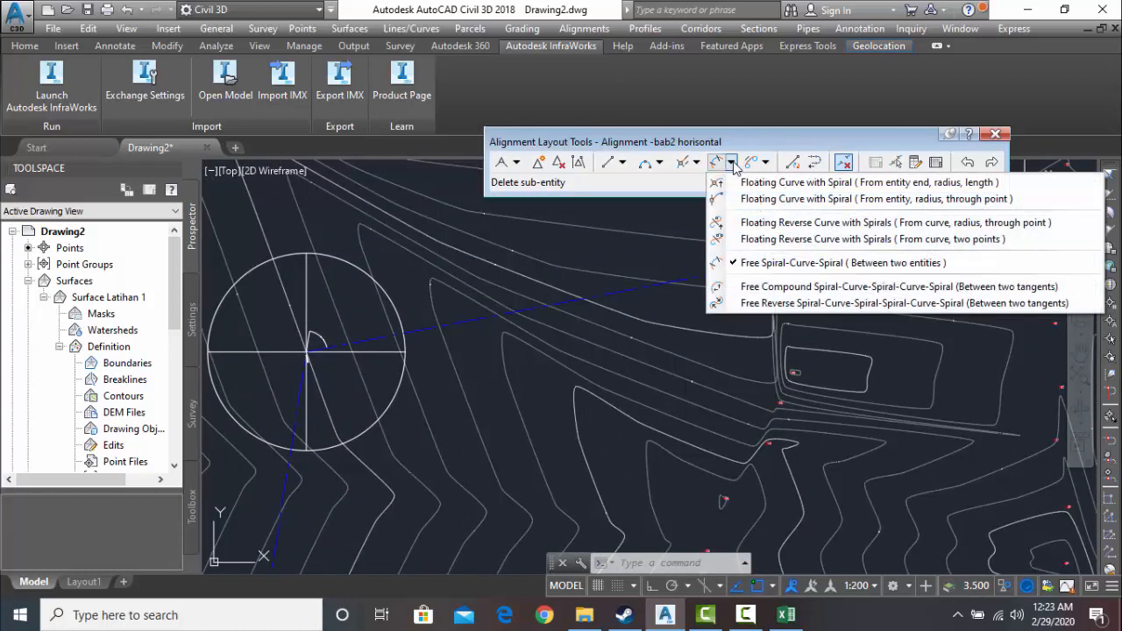
left_click(820, 265)
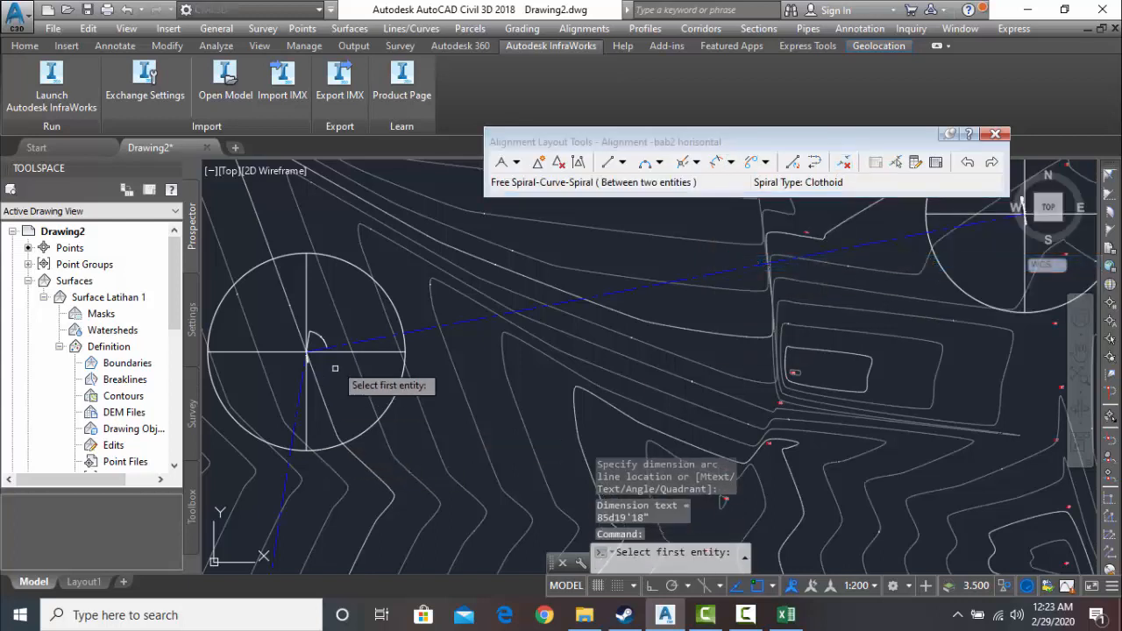
scroll(355, 355, "up", 5)
mouse_move(333, 403)
middle_mouse_down()
mouse_move(338, 377)
mouse_move(407, 294)
middle_mouse_up()
scroll(409, 267, "up", 2)
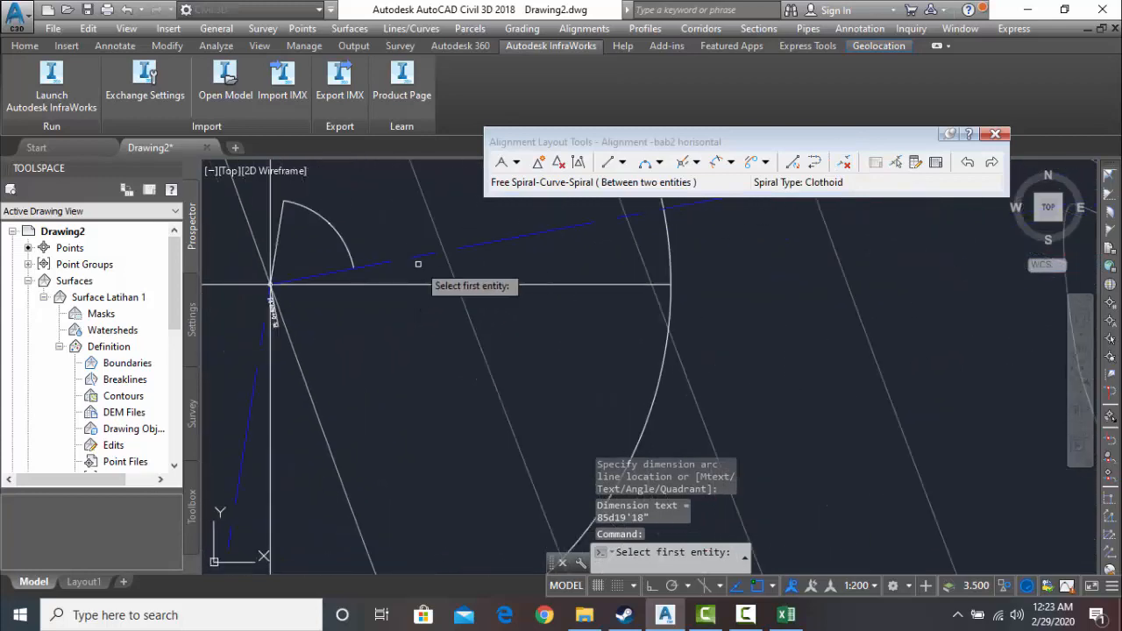
left_click(424, 258)
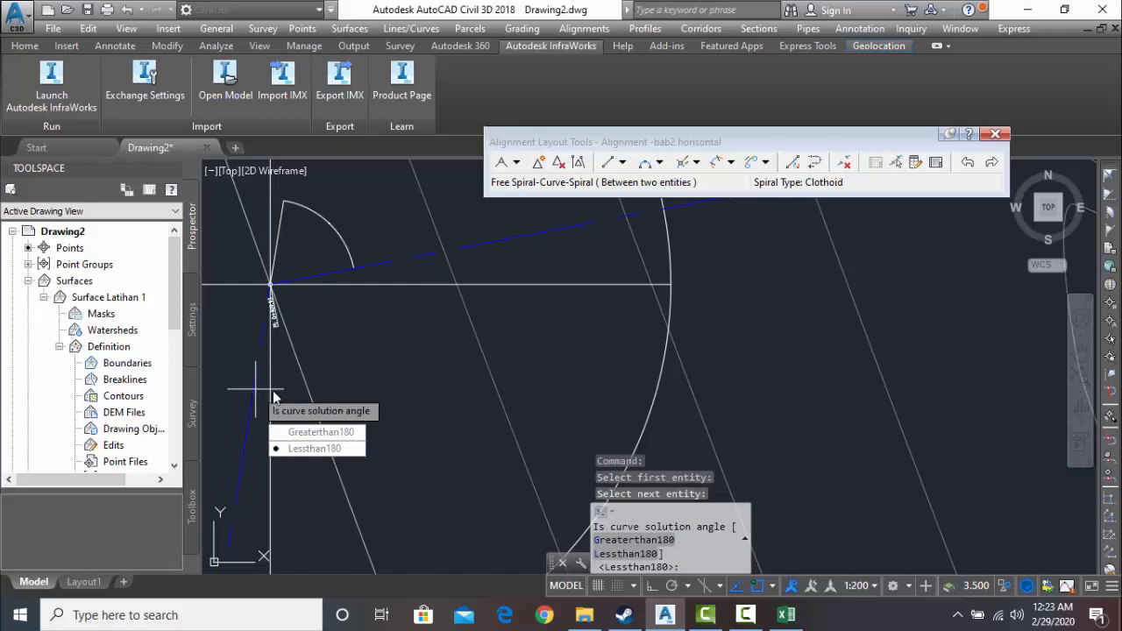
key("Return")
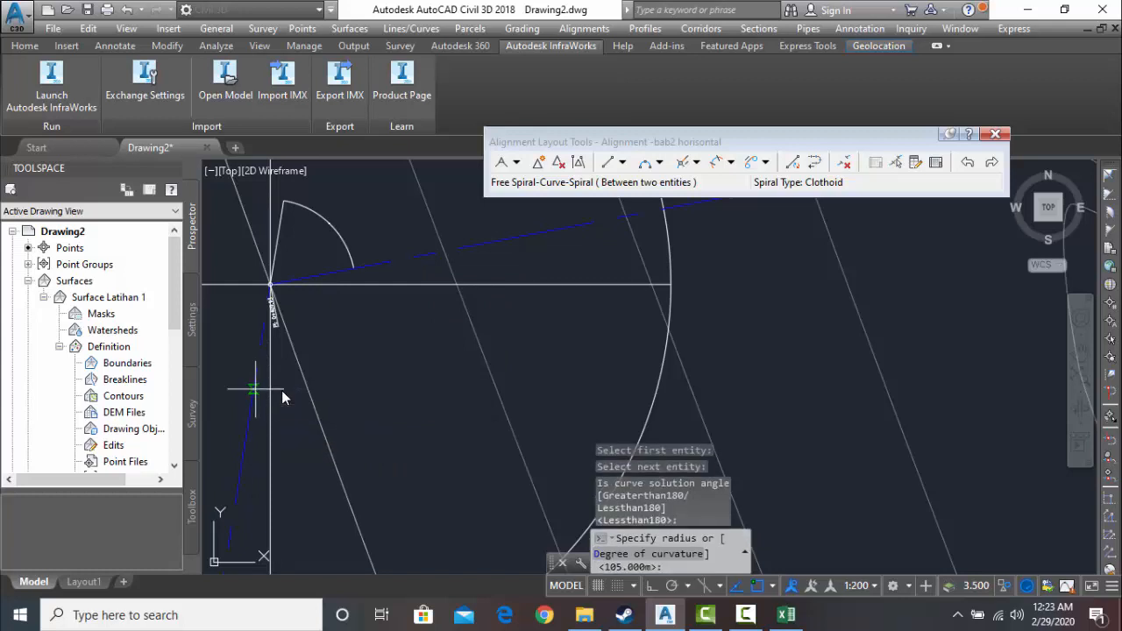
- Complete the northwestern spiral-curve-spiral with a 150 m radius and spiral-in and spiral-out lengths of 60 m
type("150")
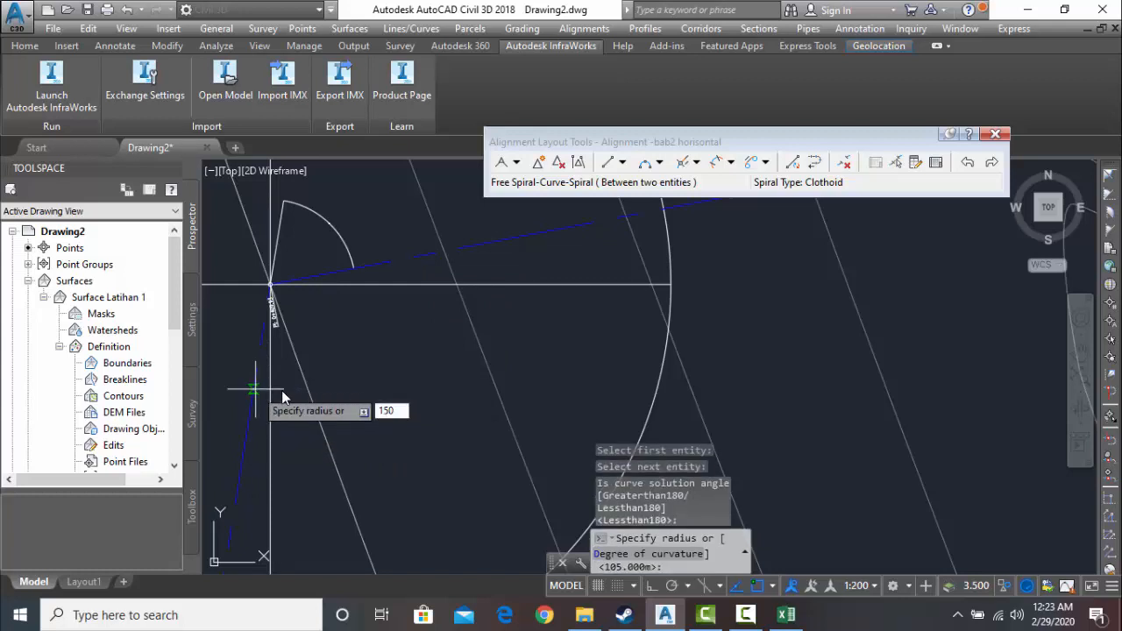
key("Return")
type("60")
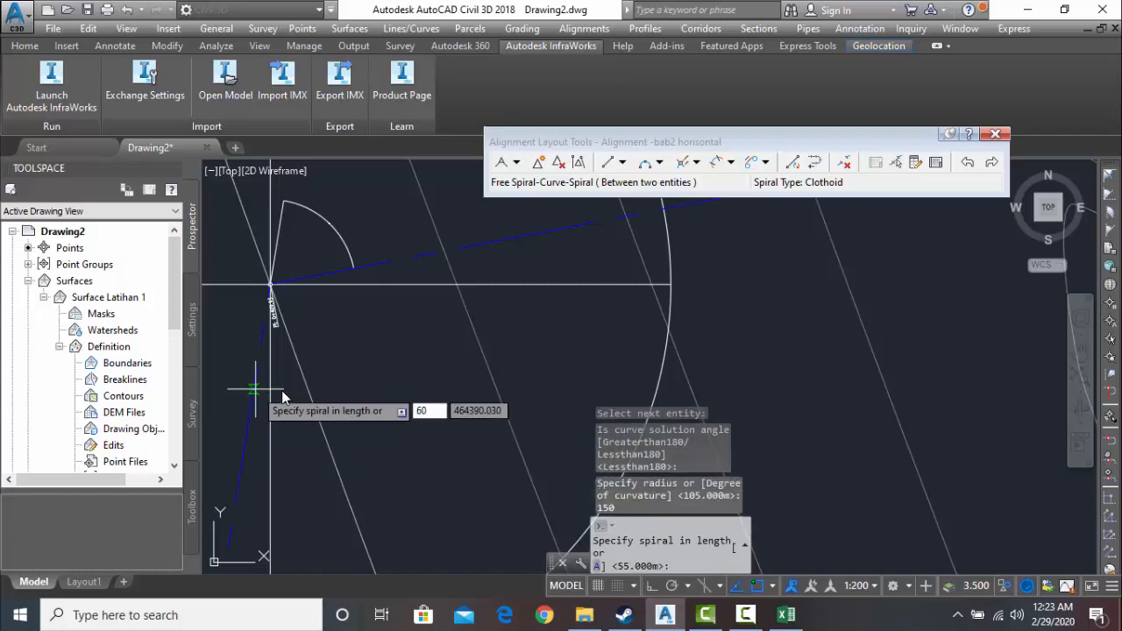
key("Return")
type("6")
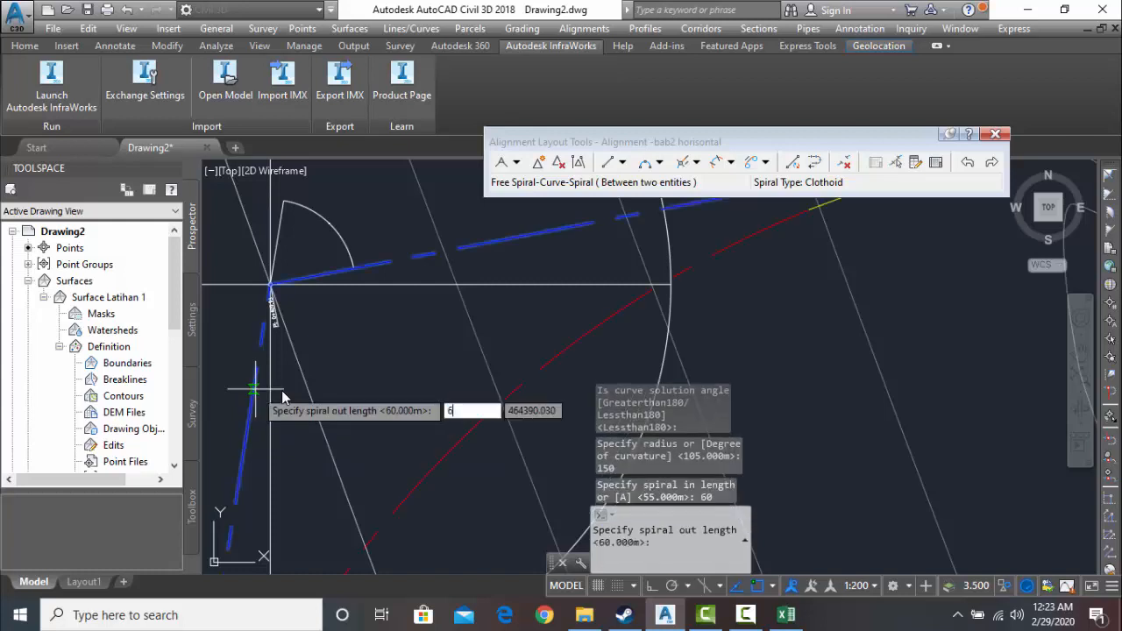
type("0")
key("Return")
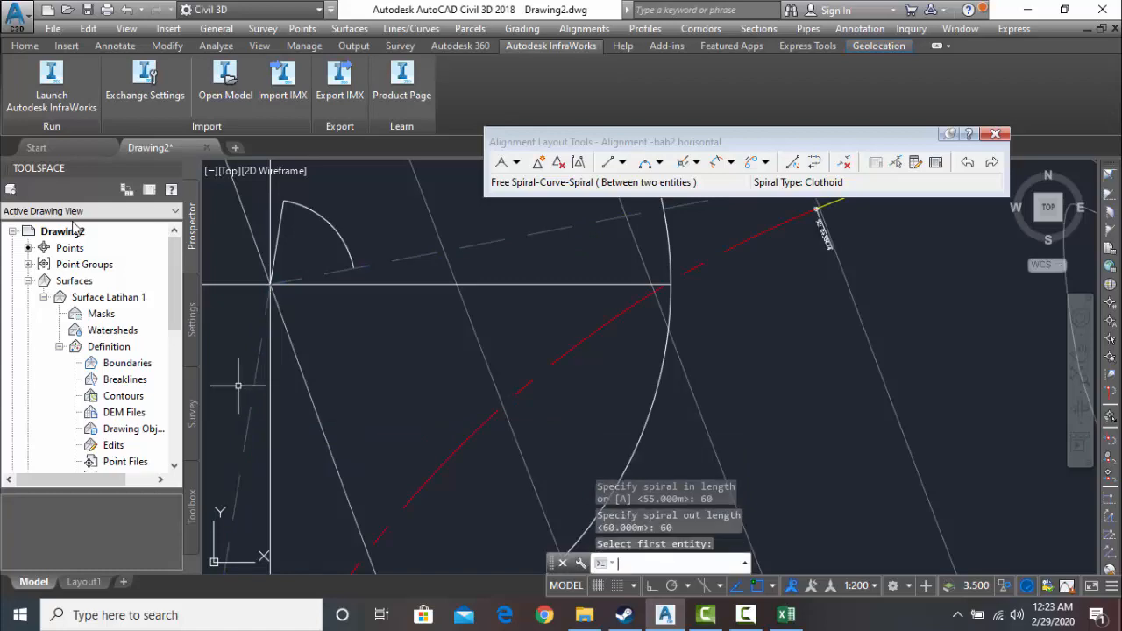
- Choose the two tangents at the southwestern block for a Free Spiral-Curve-Spiral with a Lessthan180 solution angle
scroll(377, 391, "down", 5)
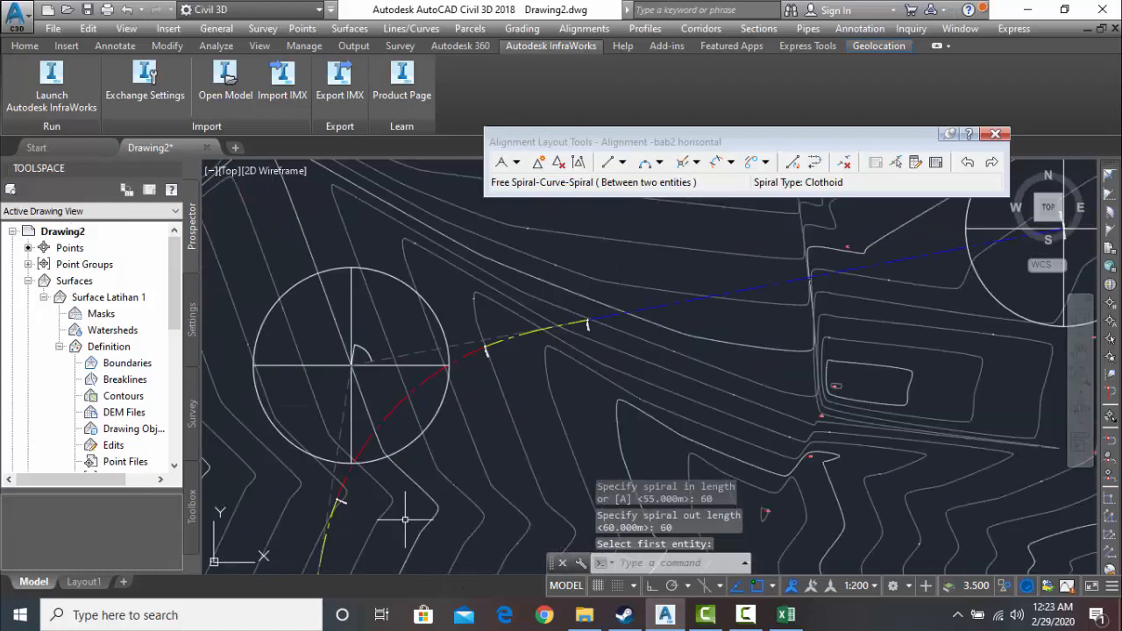
scroll(405, 518, "down", 2)
middle_click_drag(406, 509, 412, 403)
scroll(419, 484, "down", 2)
middle_click_drag(418, 484, 412, 274)
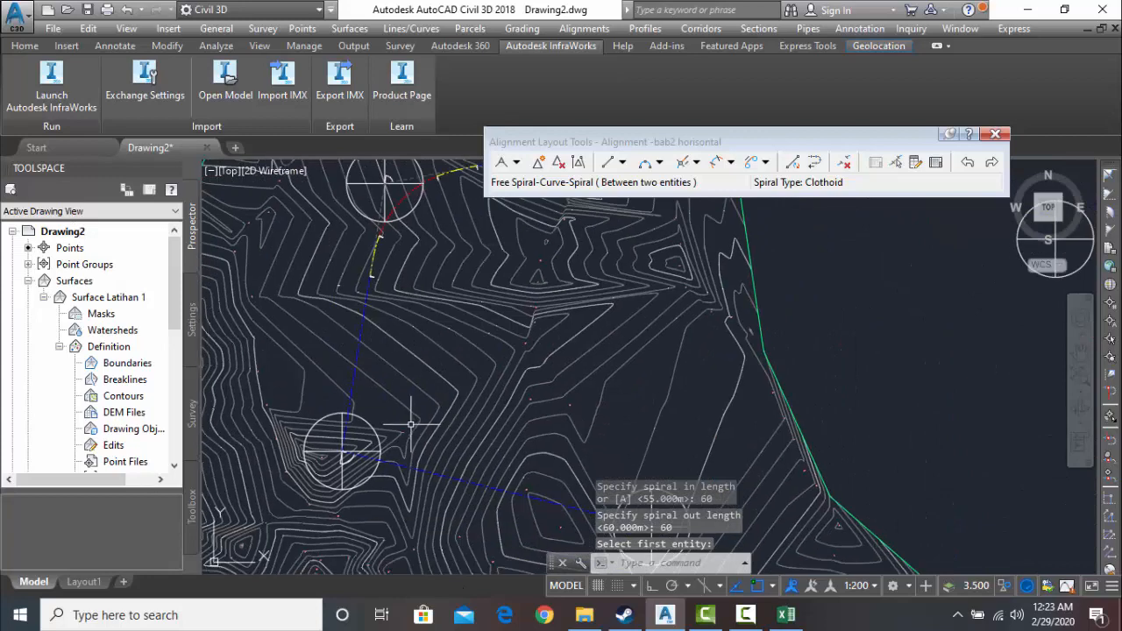
scroll(411, 424, "up", 2)
middle_click_drag(373, 462, 416, 415)
scroll(360, 425, "up", 6)
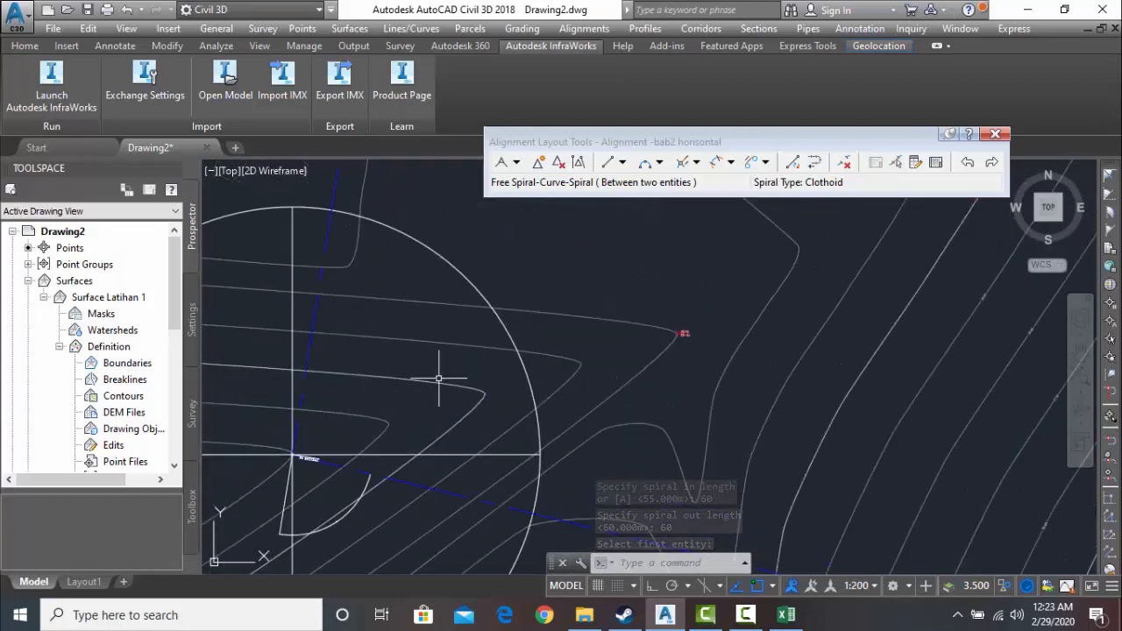
left_click(721, 168)
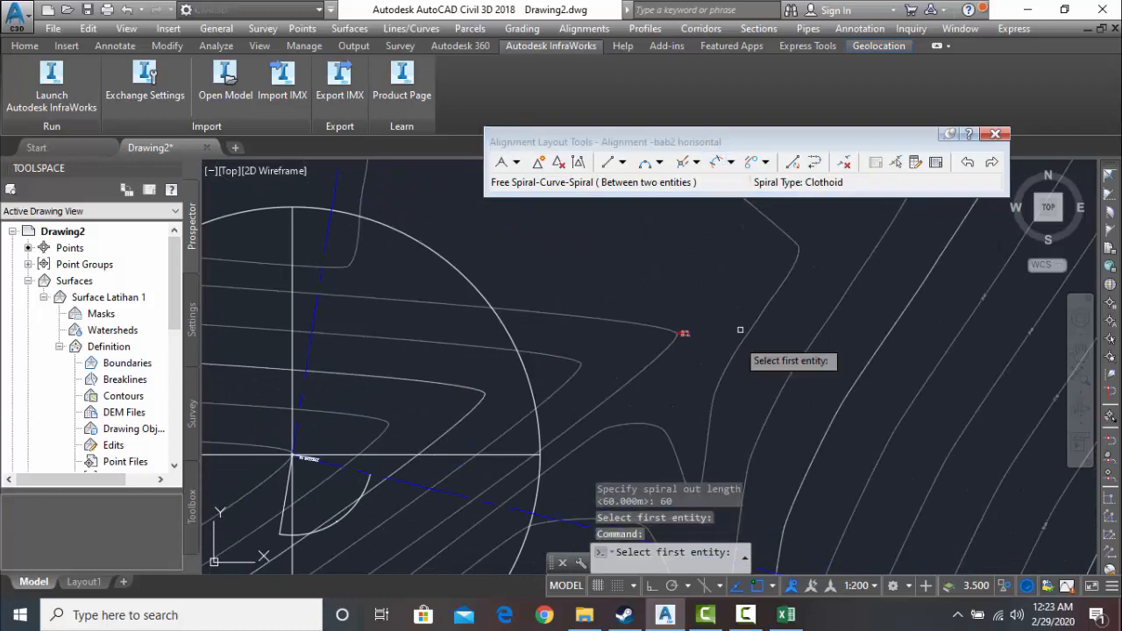
left_click(730, 163)
left_click(807, 261)
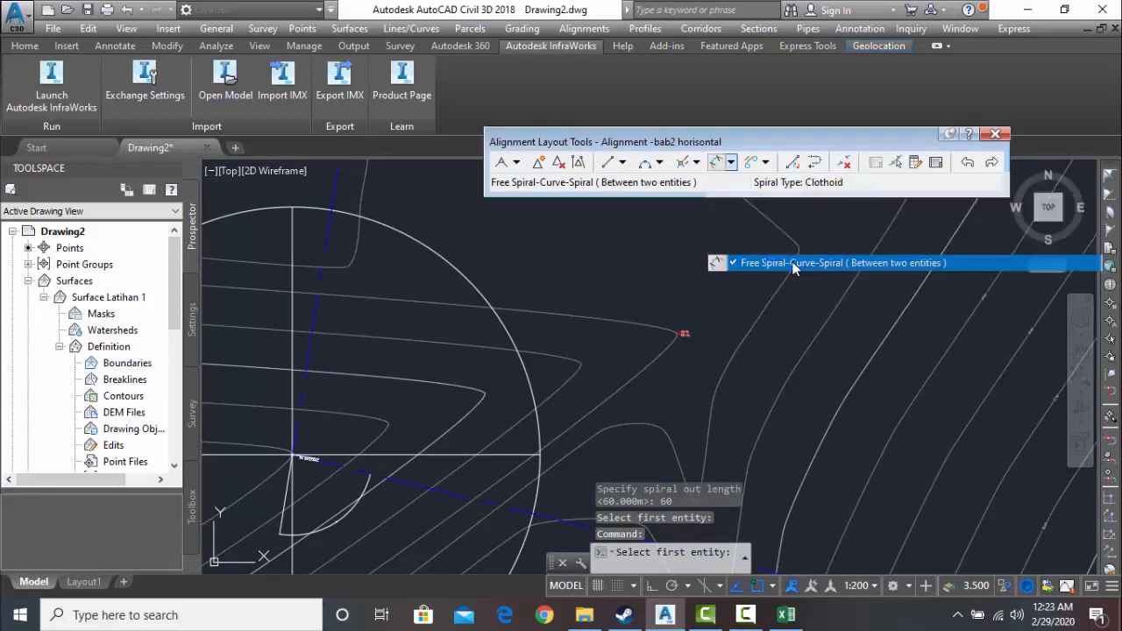
scroll(314, 425, "up", 3)
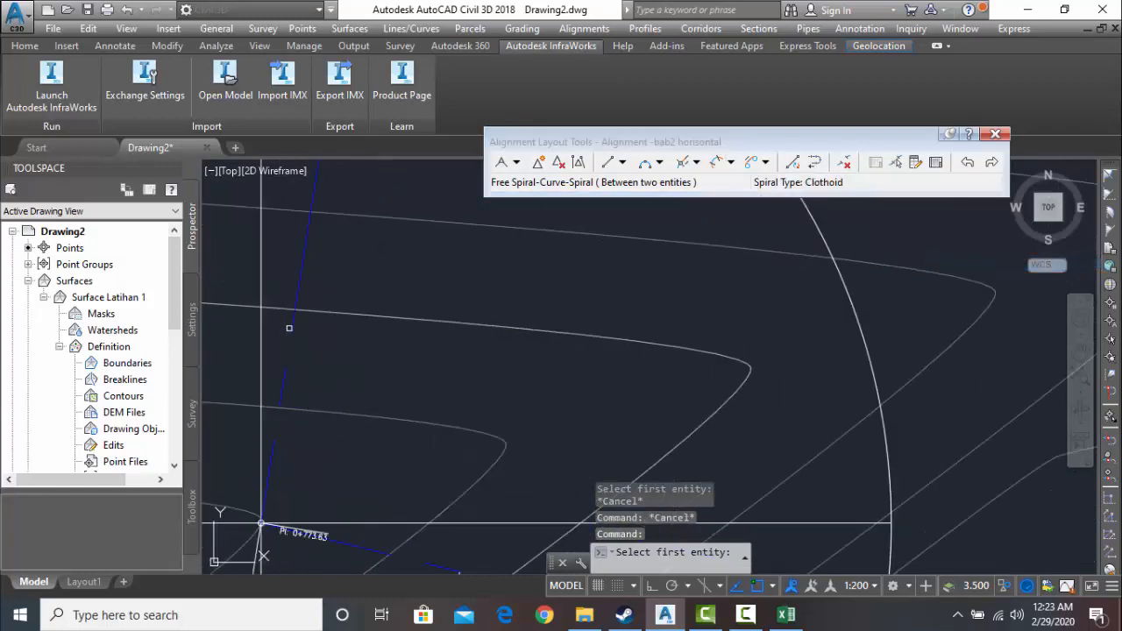
left_click(290, 328)
scroll(343, 388, "down", 2)
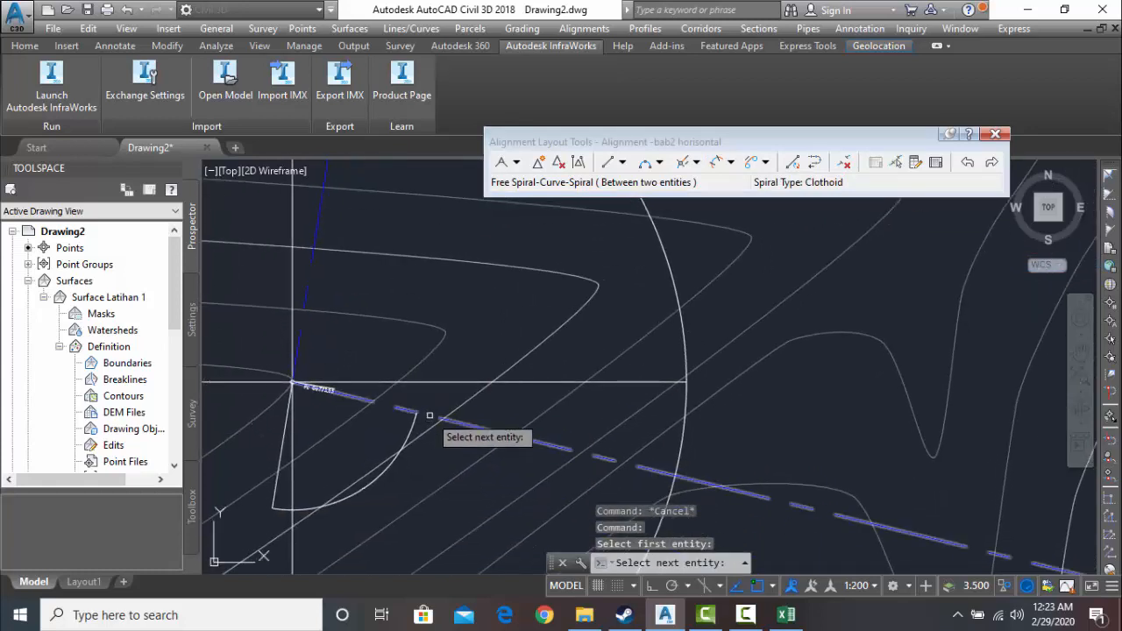
left_click(429, 415)
left_click(454, 477)
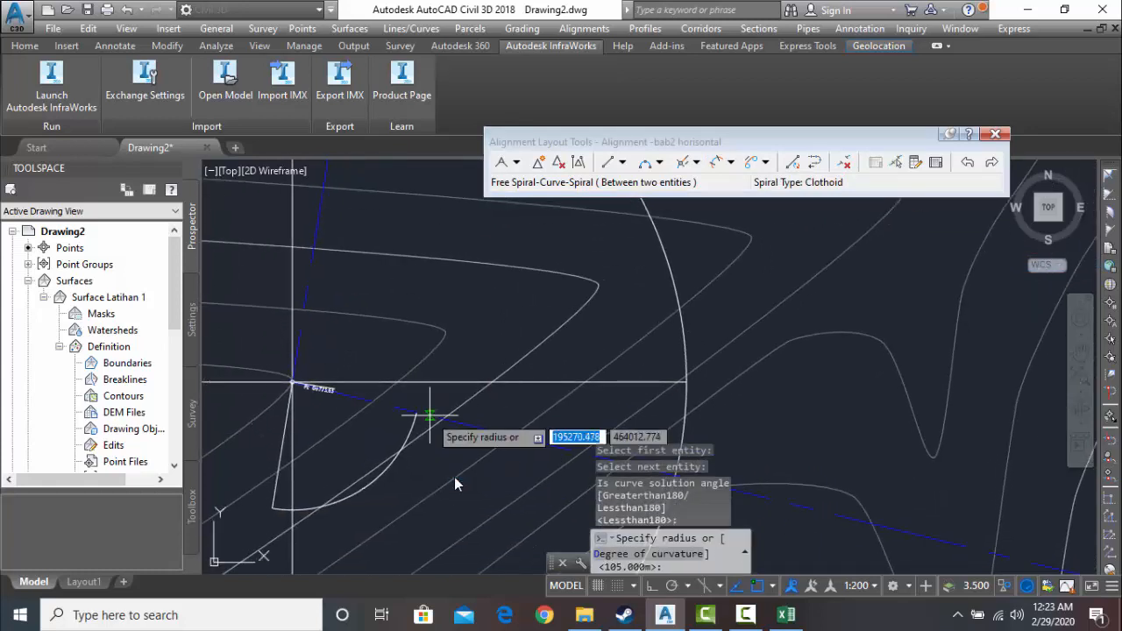
- Complete the southwestern spiral-curve-spiral with a 150 m radius and spiral-in and spiral-out lengths of 60 m
type("150")
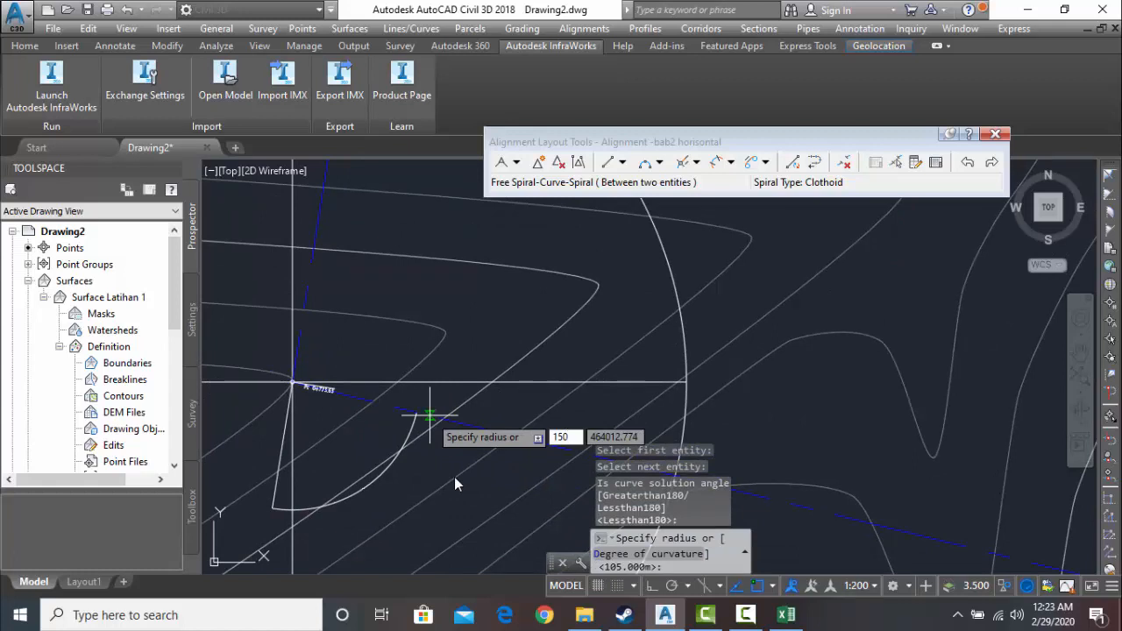
key("Return")
type("60")
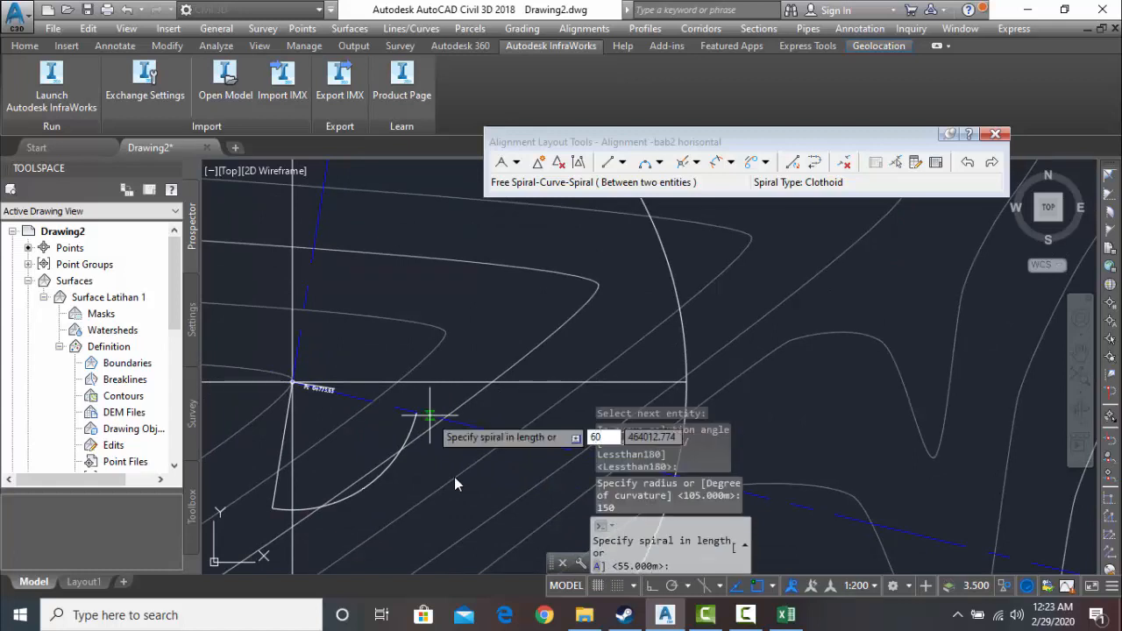
key("Return")
type("60")
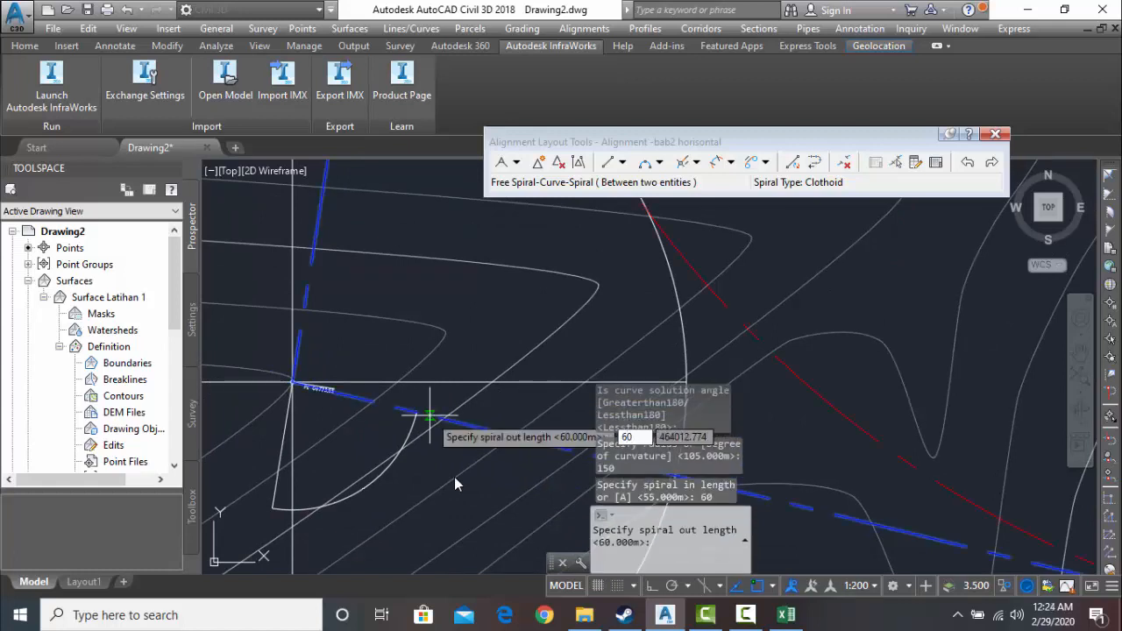
key("Return")
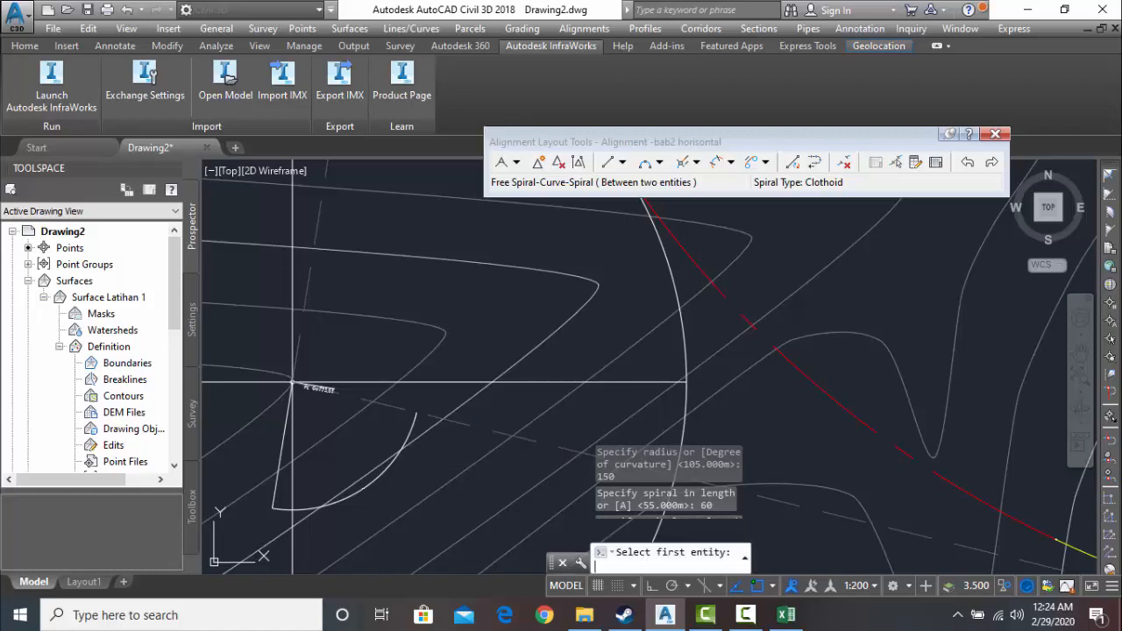
key("Return")
scroll(649, 430, "down", 6)
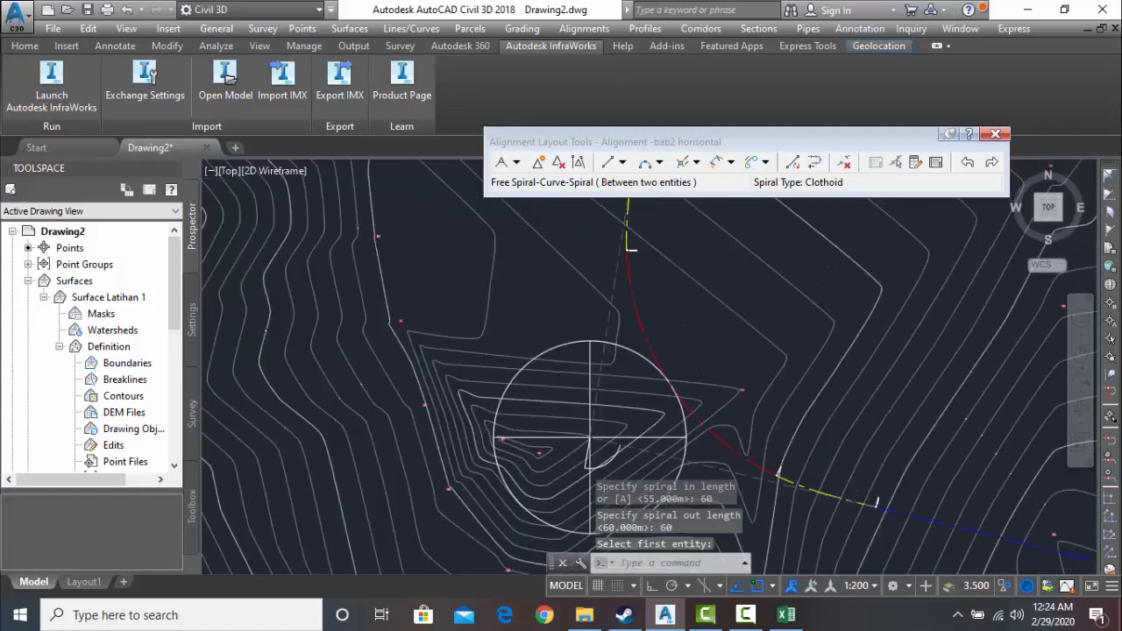
- Examine the whole horizontal alignment with its two spiral-curve-spiral bends on the surface
scroll(712, 425, "down", 3)
middle_click_drag(706, 419, 512, 315)
right_click(529, 316)
left_click(753, 619)
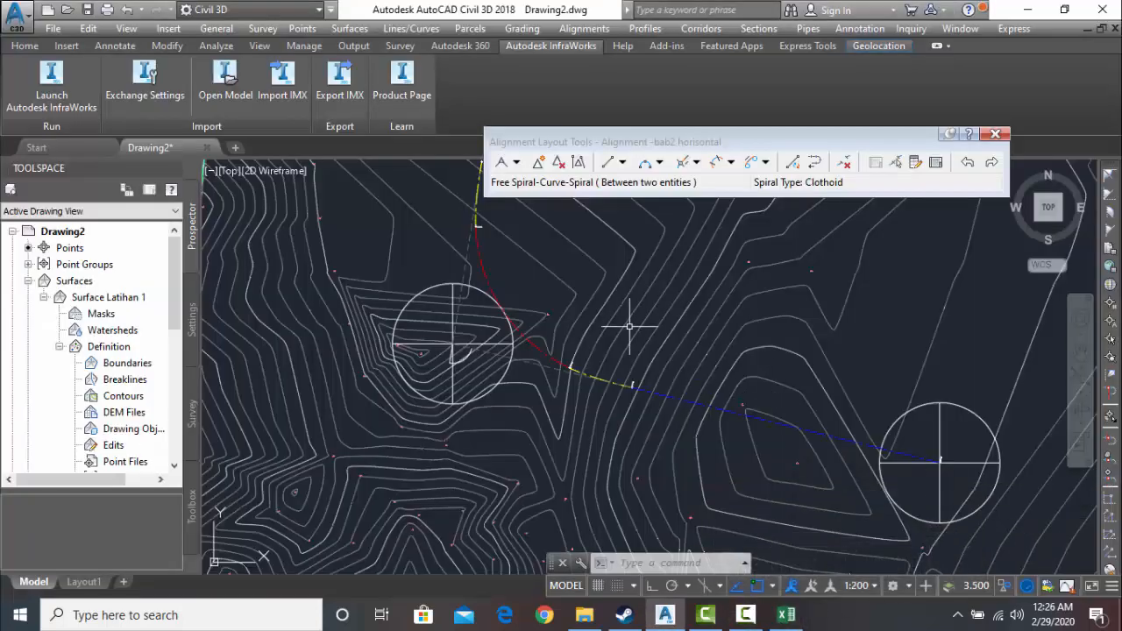
scroll(630, 338, "down", 4)
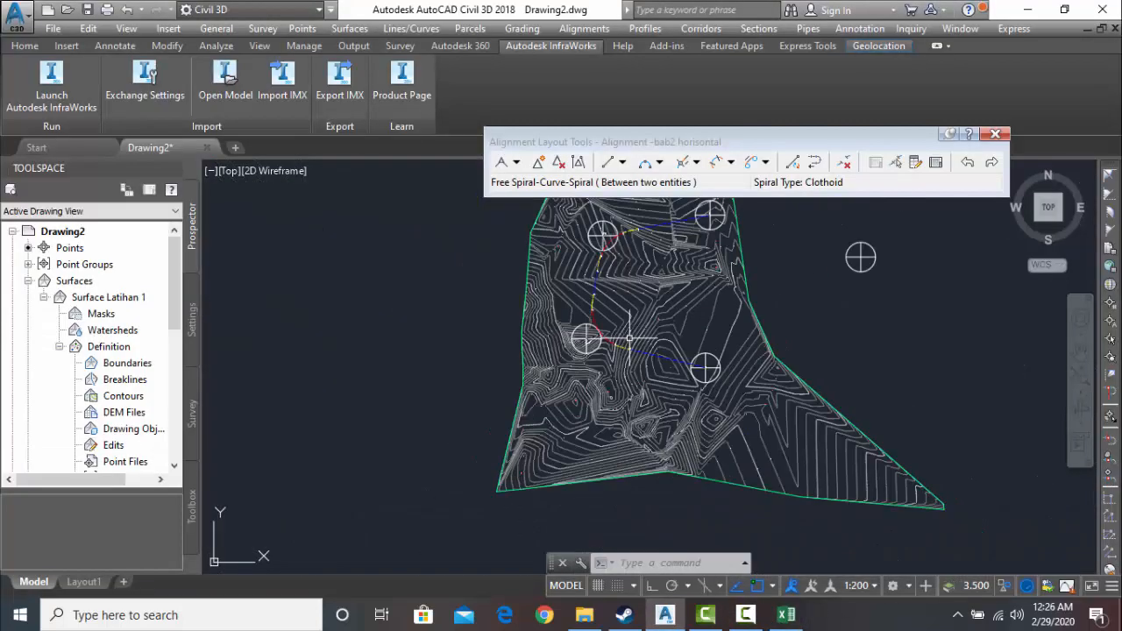
scroll(629, 338, "up", 2)
scroll(609, 280, "up", 3)
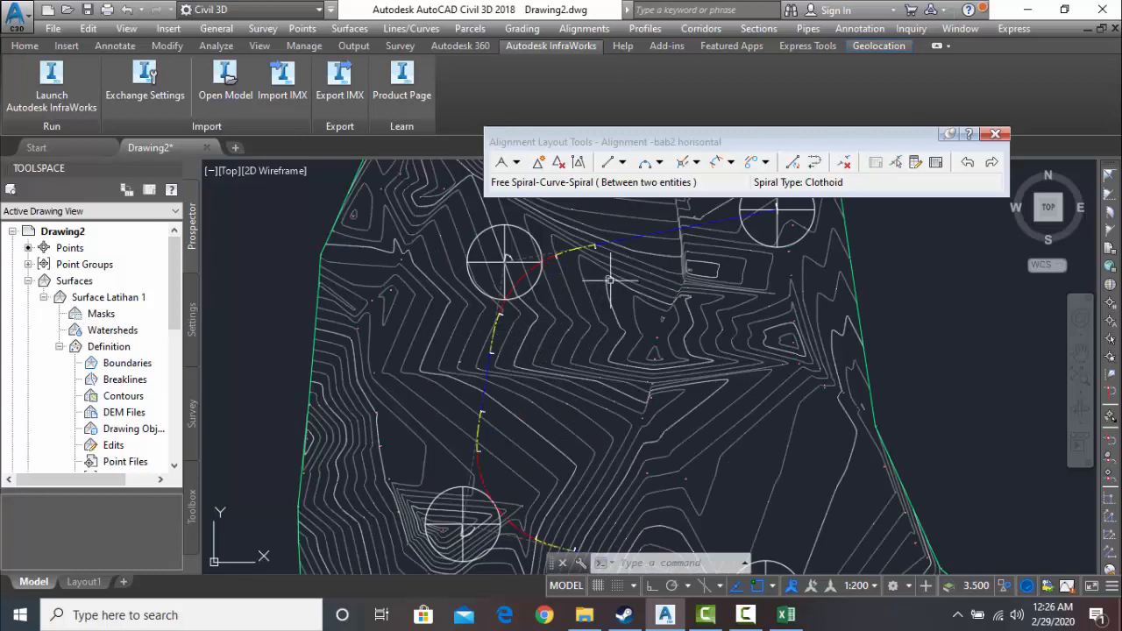
middle_click_drag(598, 438, 507, 403)
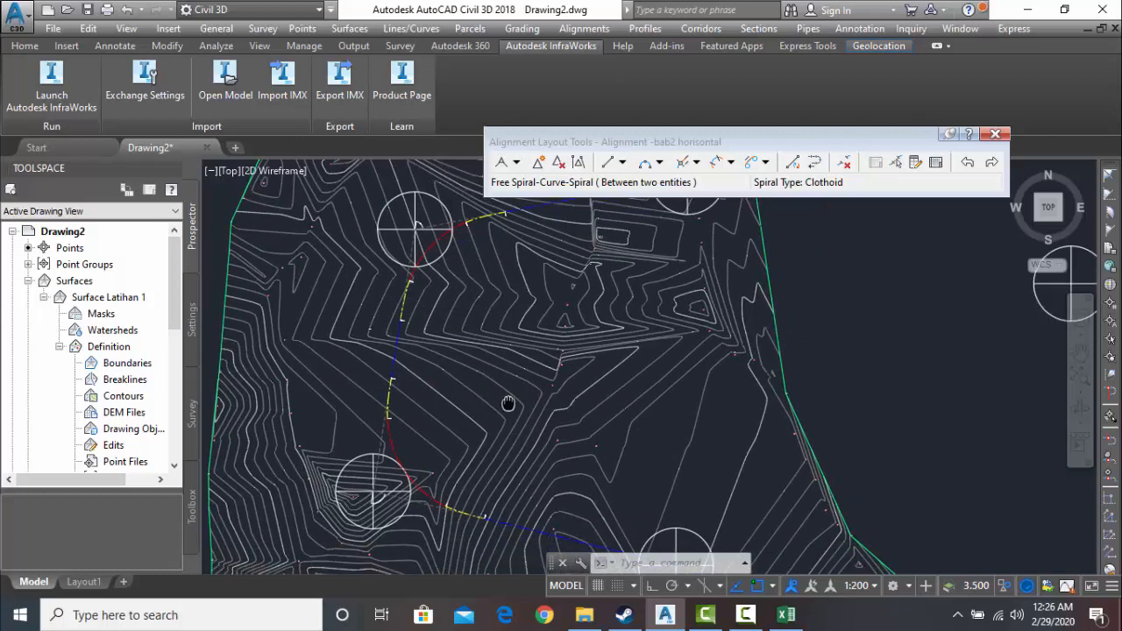
scroll(526, 375, "down", 4)
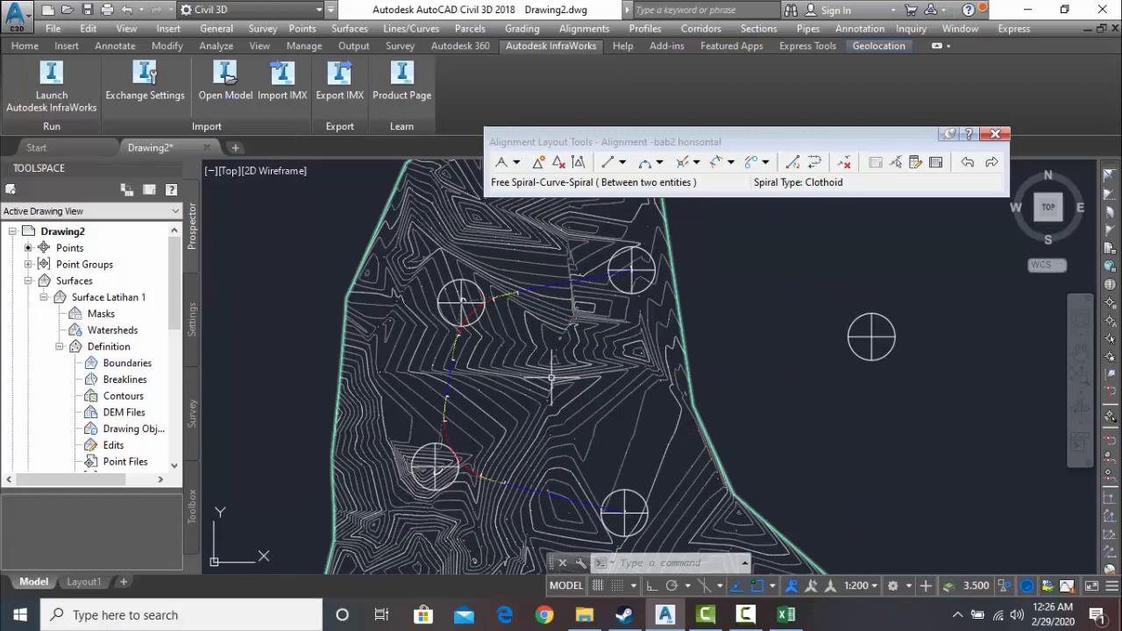
- Close the alignment layout tools, select the alignment and start calculating its superelevation
left_click(996, 135)
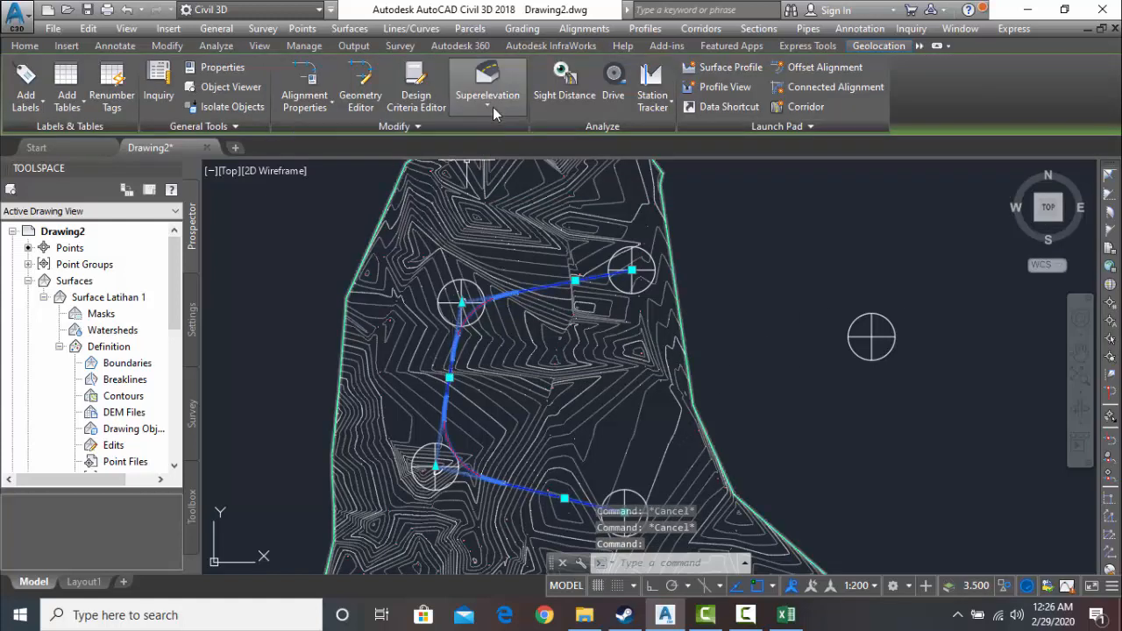
left_click(492, 102)
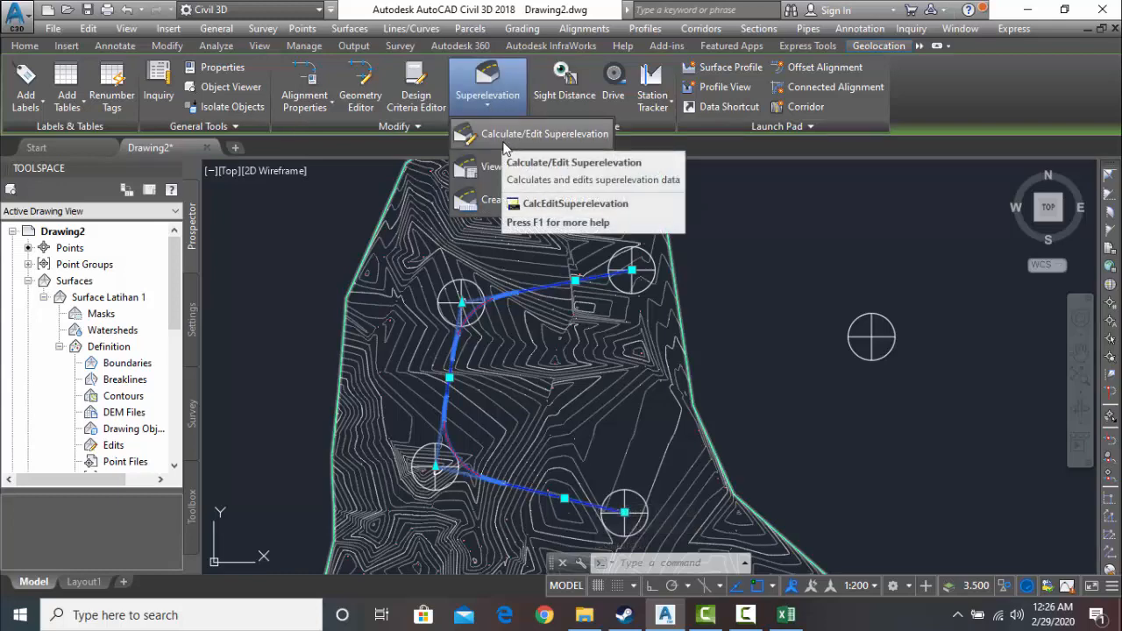
left_click(505, 138)
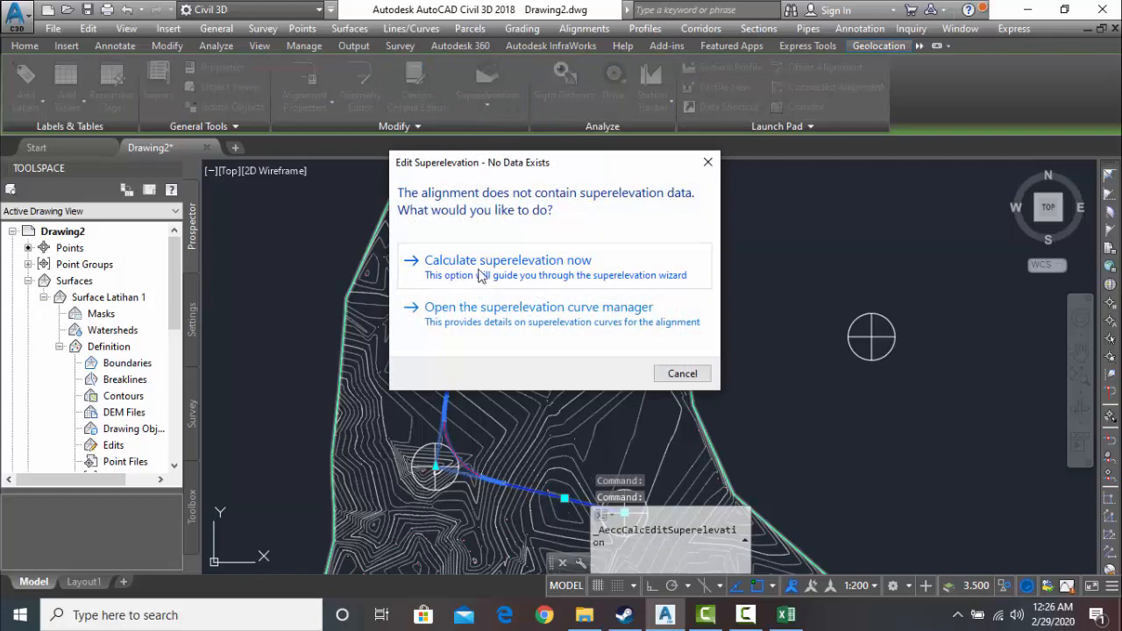
left_click(492, 272)
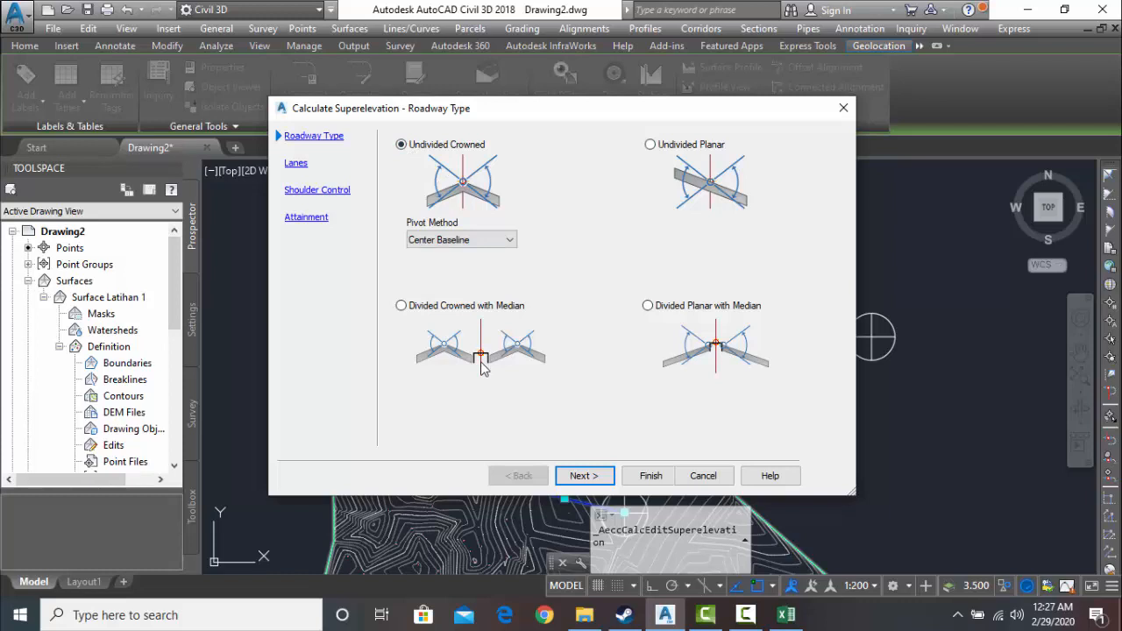
- Keep the Undivided Crowned roadway type with Center Baseline pivot and set the normal lane width to 4 m
left_click(584, 476)
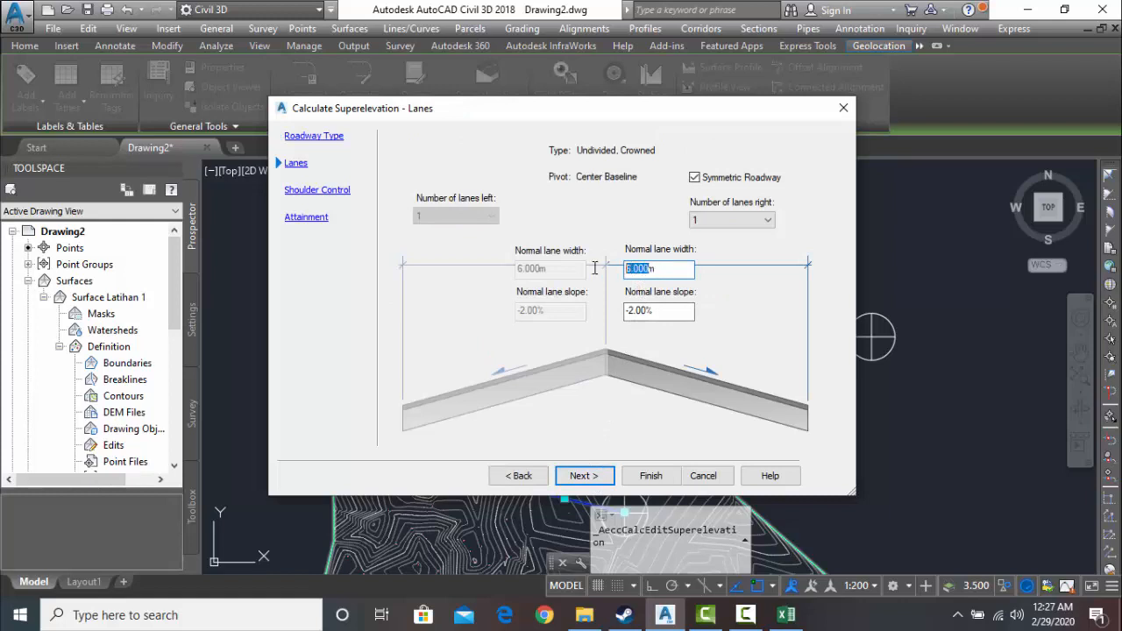
type("4m")
left_click(583, 478)
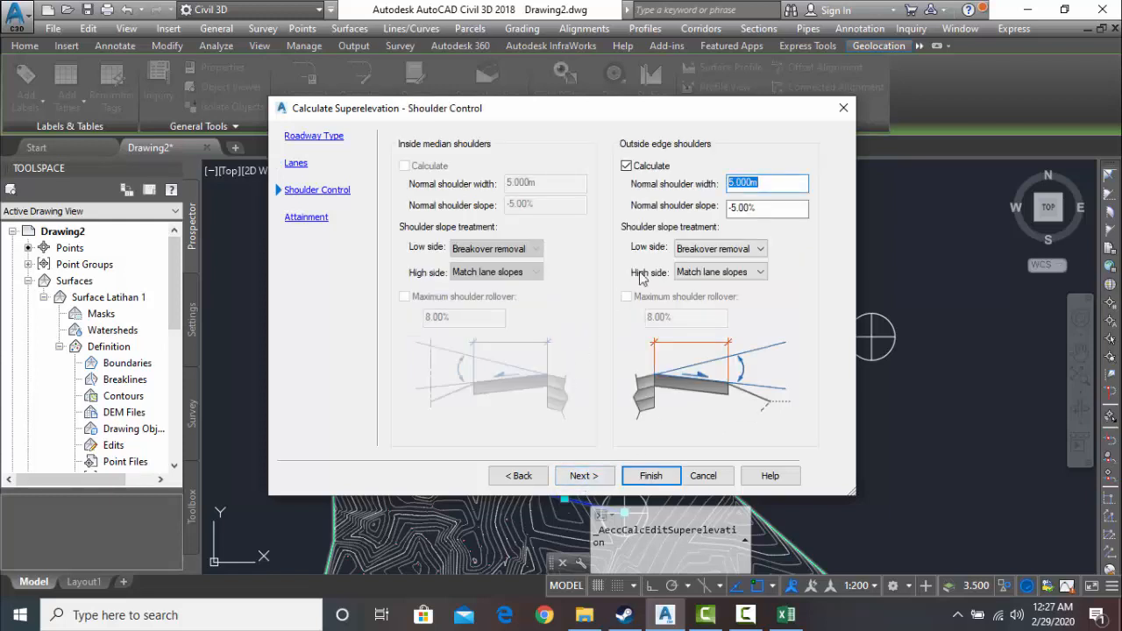
- Set the outside edge shoulder width to 2 m and finish the superelevation calculation with the AASHTO 2011 Metric eMax 10% rate table
left_click(734, 182)
key("BackSpace")
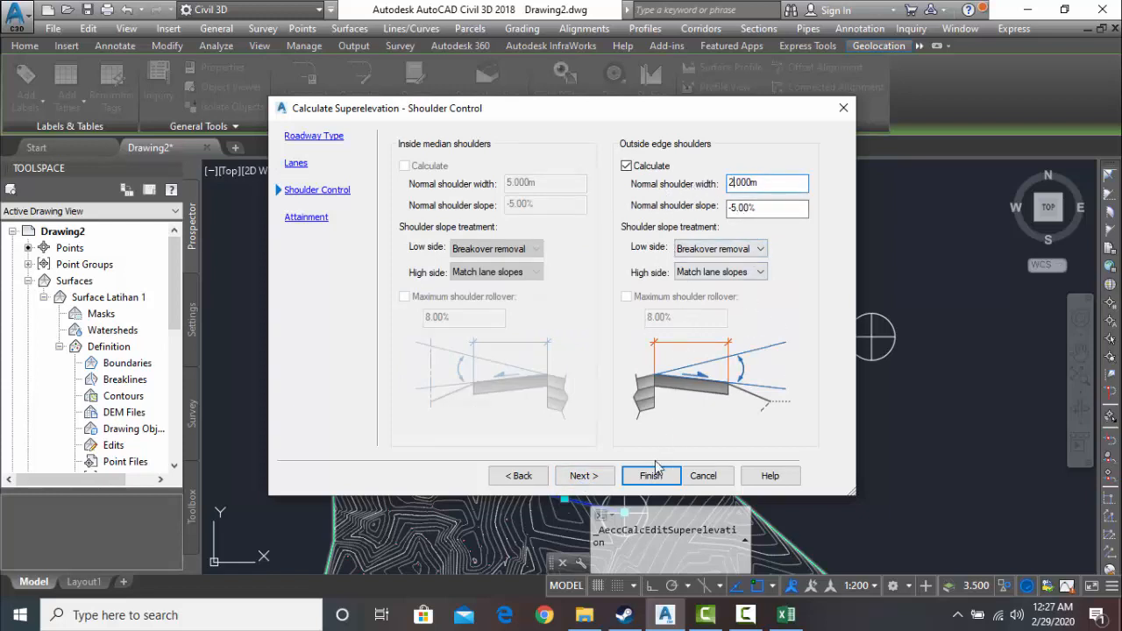
left_click(598, 481)
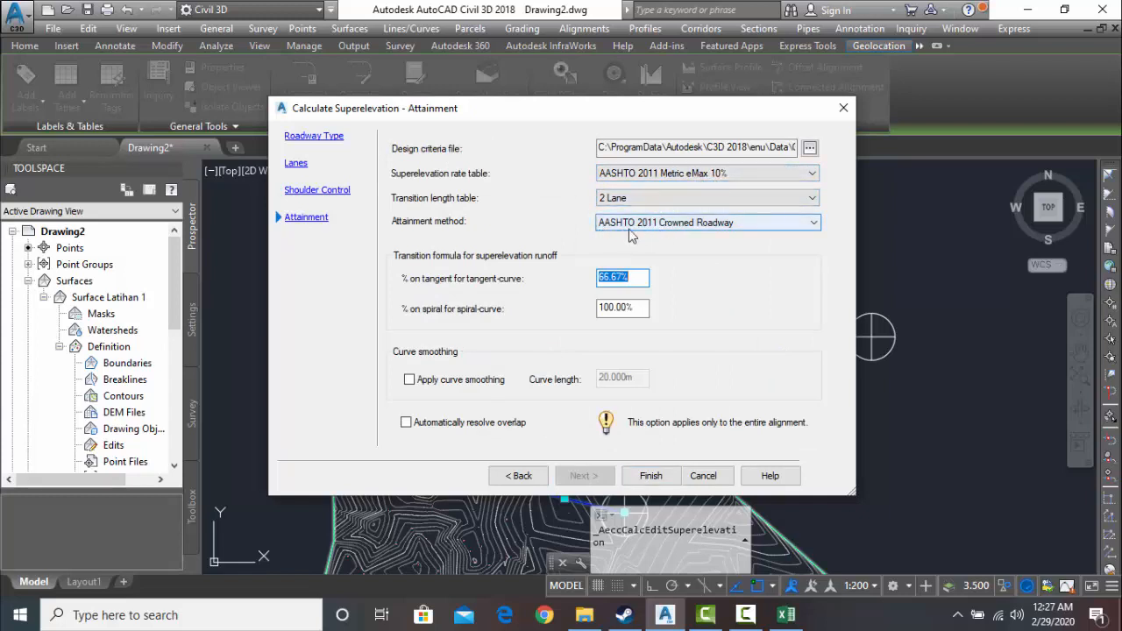
left_click(653, 476)
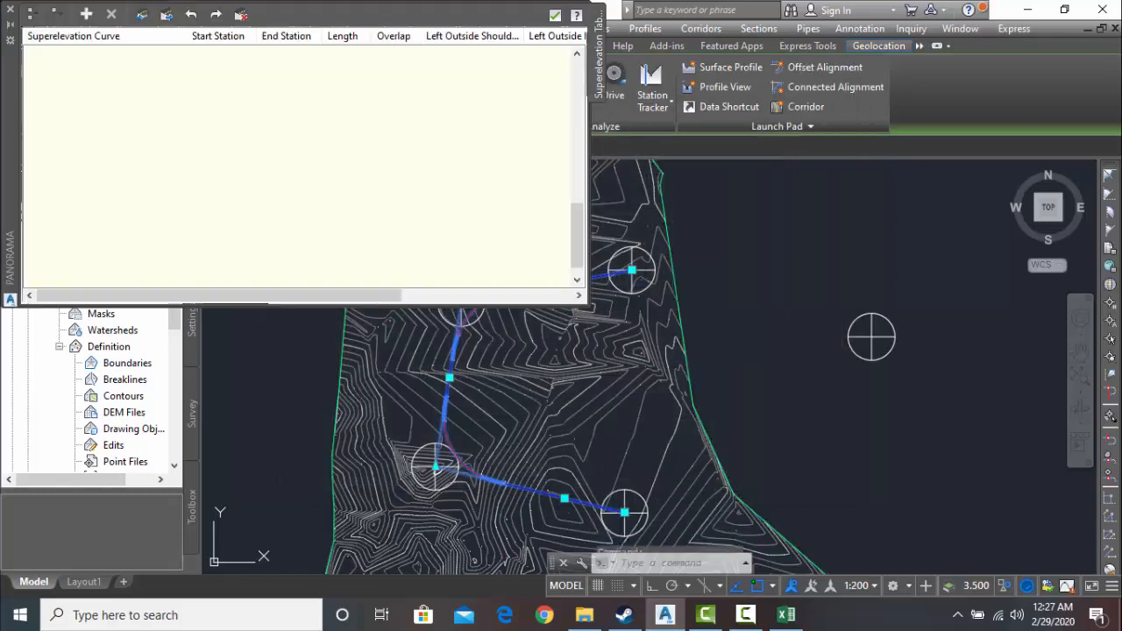
- Review the stations and slopes of the superelevation curves in the tabular editor and close it
scroll(219, 158, "up", 5)
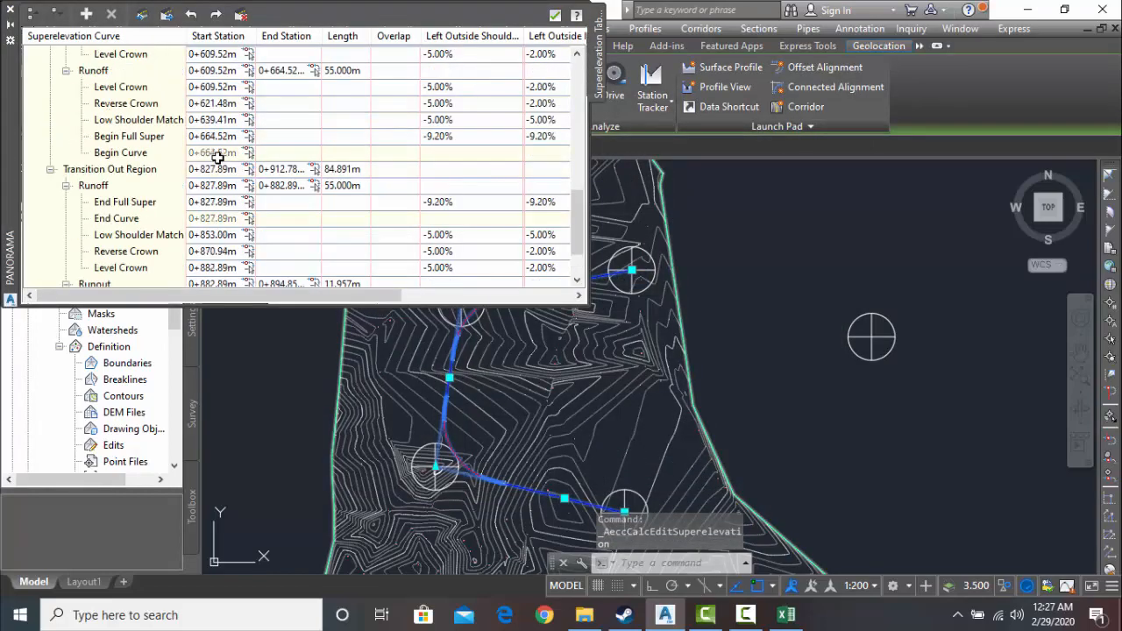
scroll(219, 156, "up", 5)
scroll(225, 142, "down", 6)
scroll(225, 145, "up", 3)
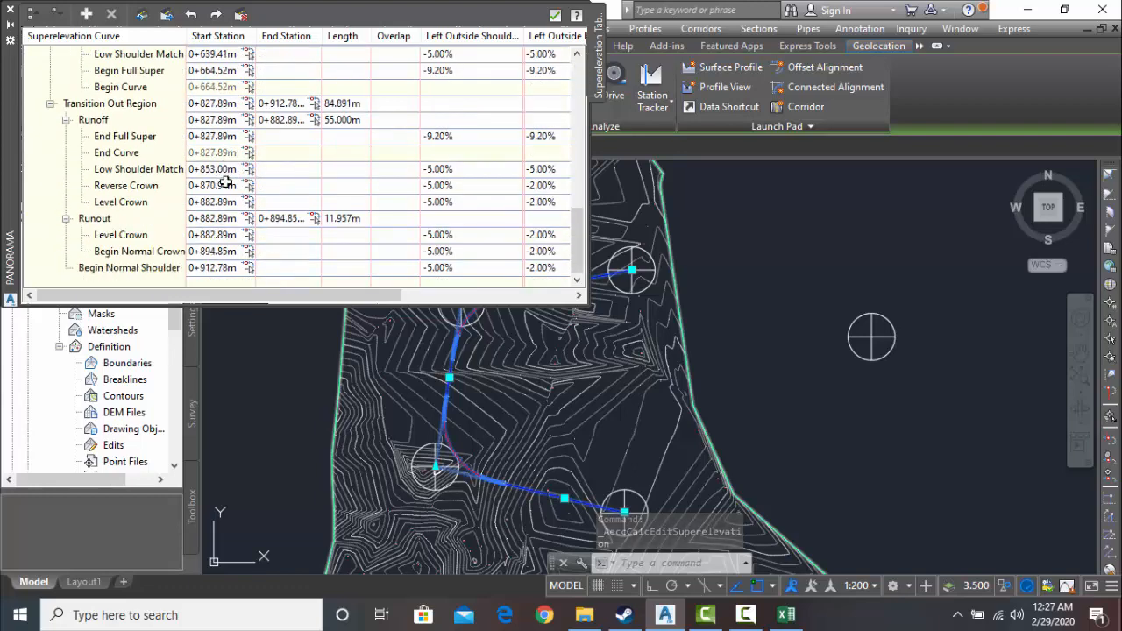
scroll(225, 181, "down", 5)
scroll(277, 180, "up", 4)
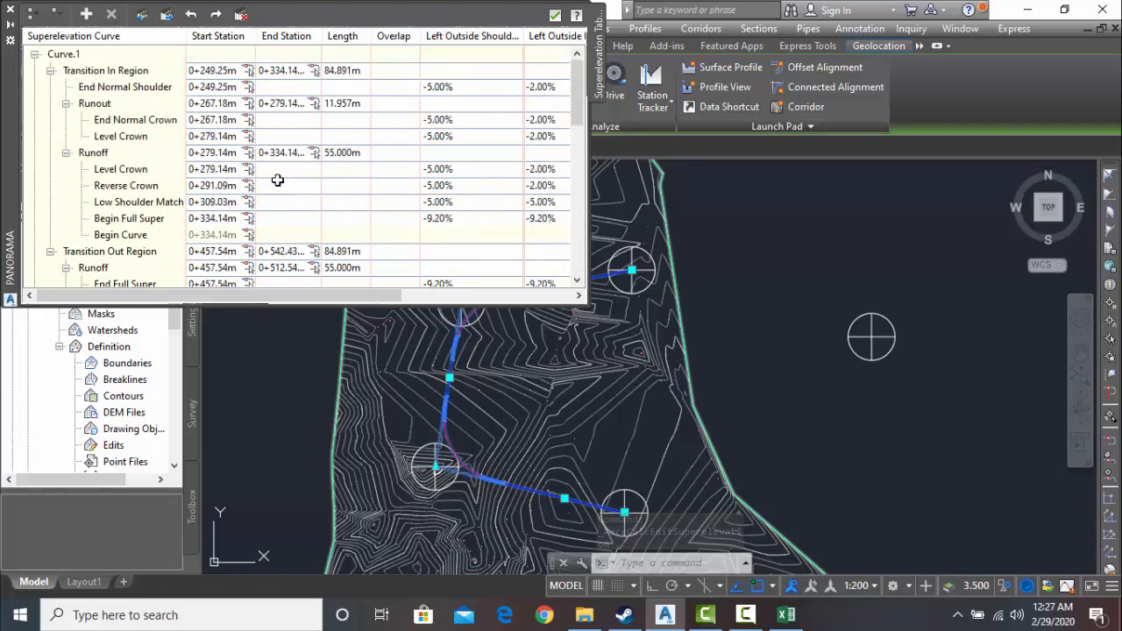
left_click(8, 15)
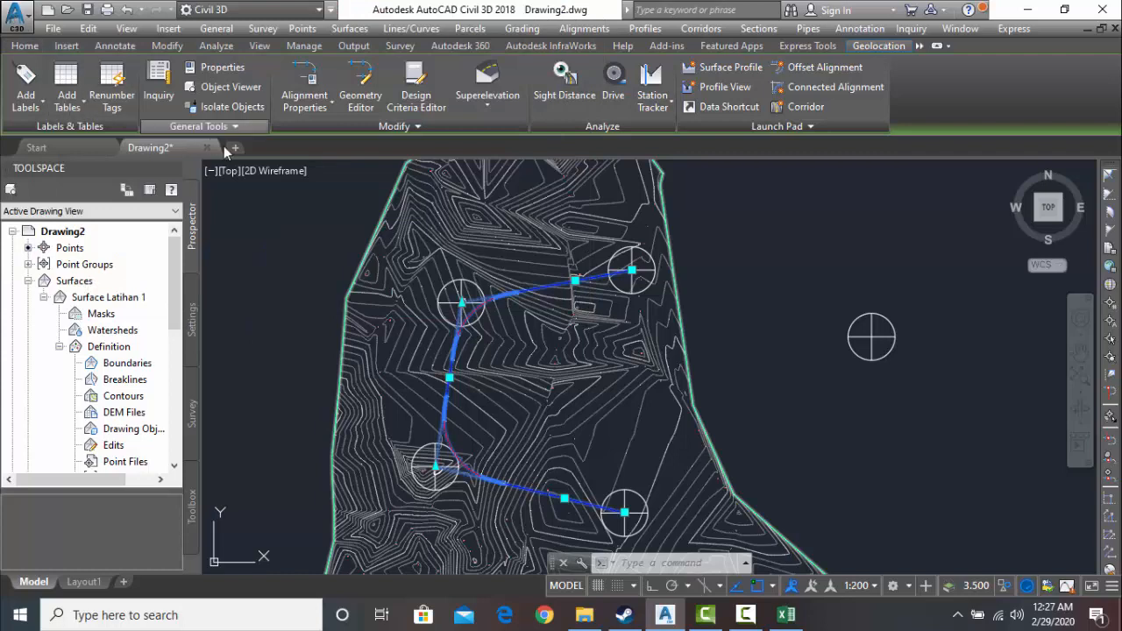
- Create a superelevation view of the alignment in the Standard style, with the left and right outside shoulders excluded from display
left_click(498, 112)
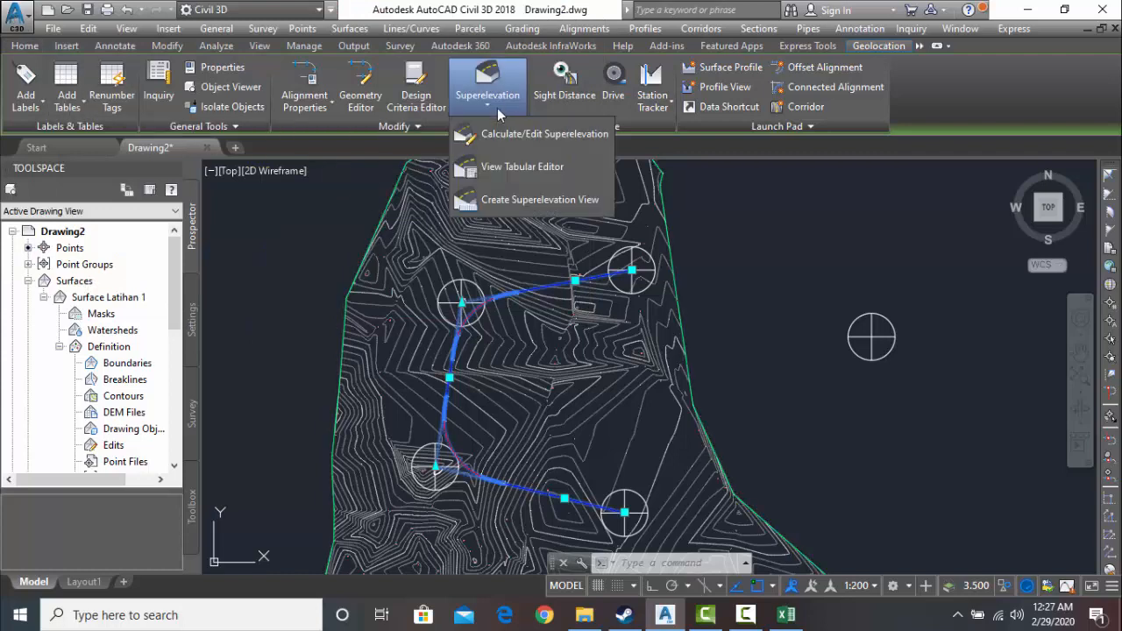
left_click(515, 199)
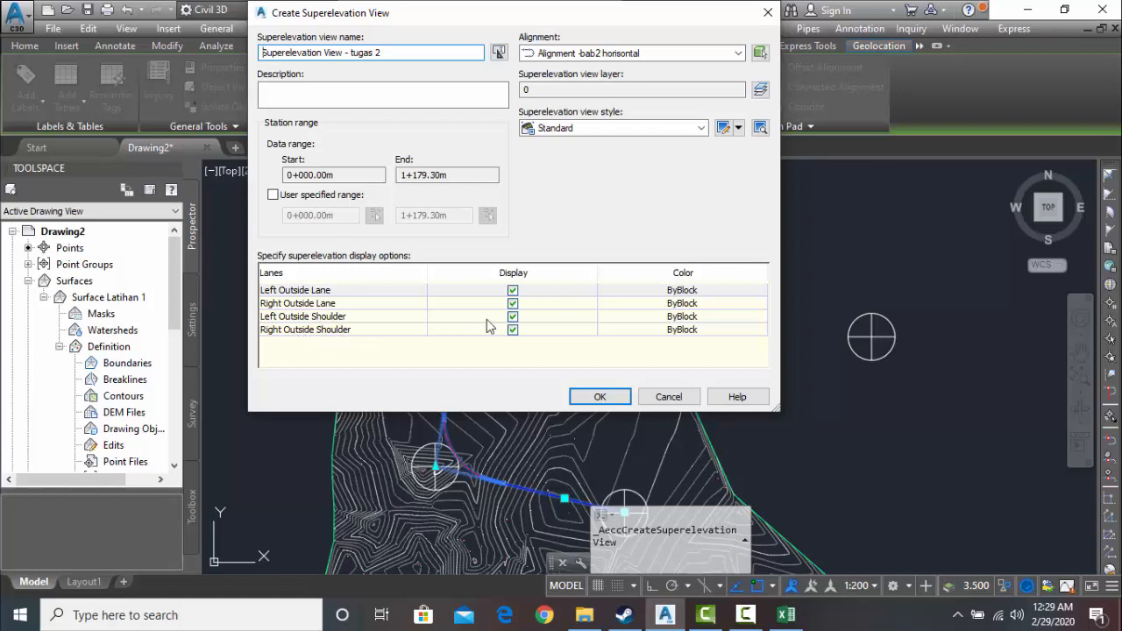
left_click(514, 319)
left_click(513, 330)
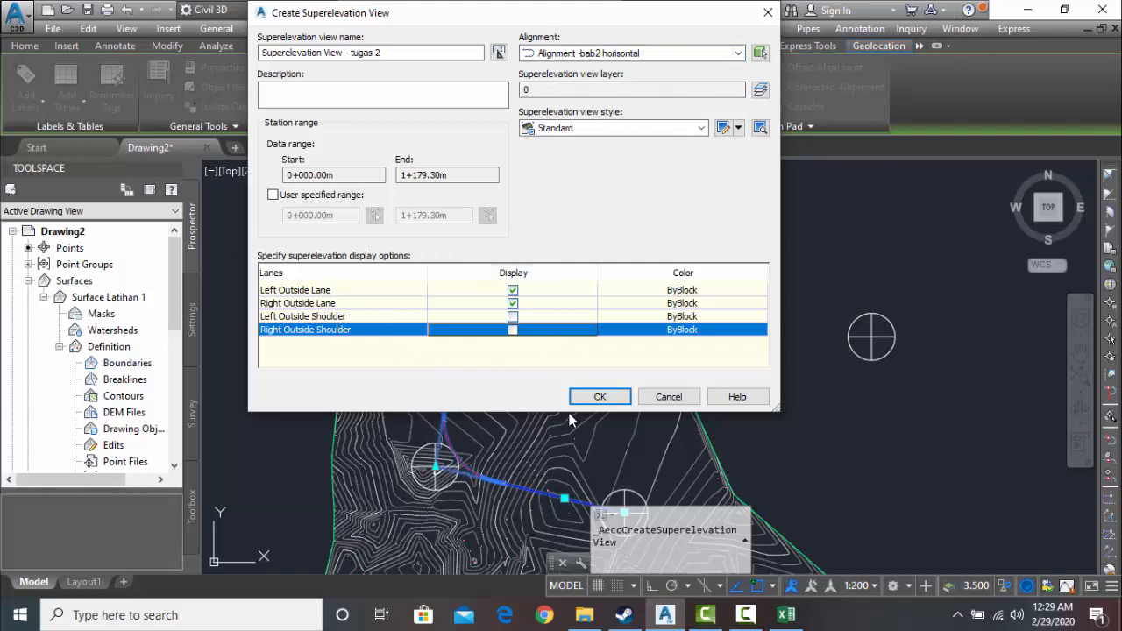
left_click(596, 397)
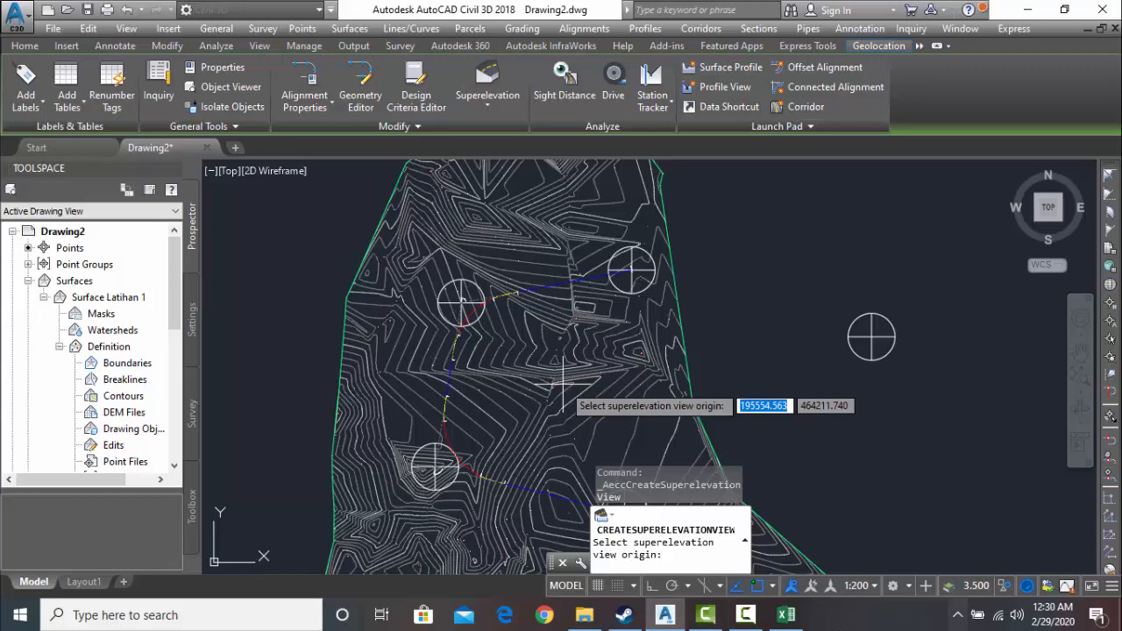
left_click(745, 614)
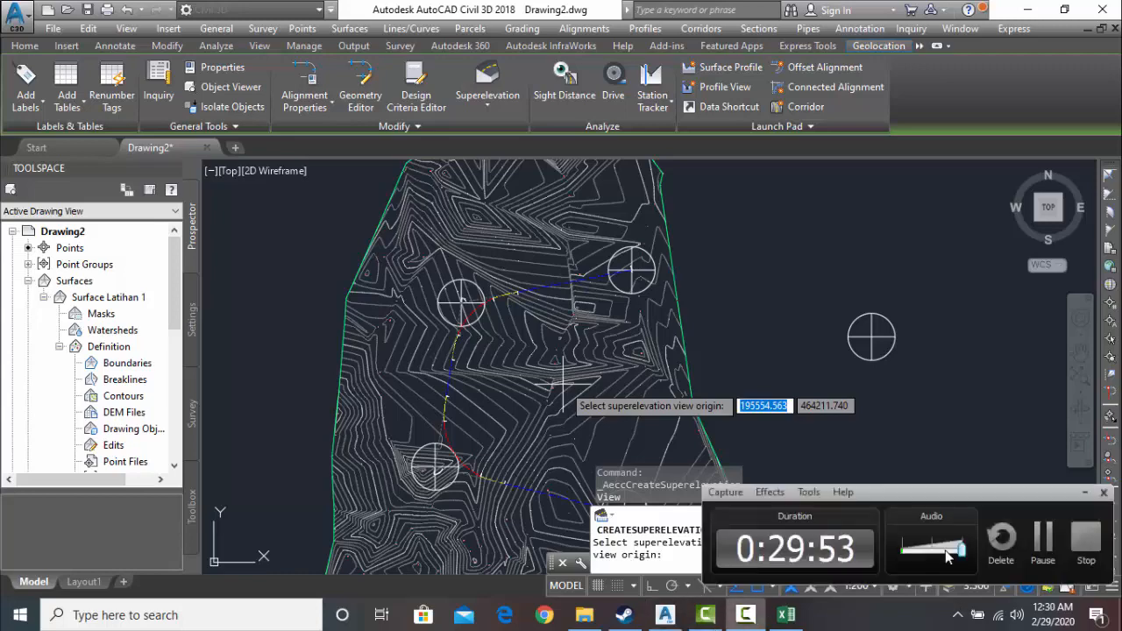
left_click(1040, 543)
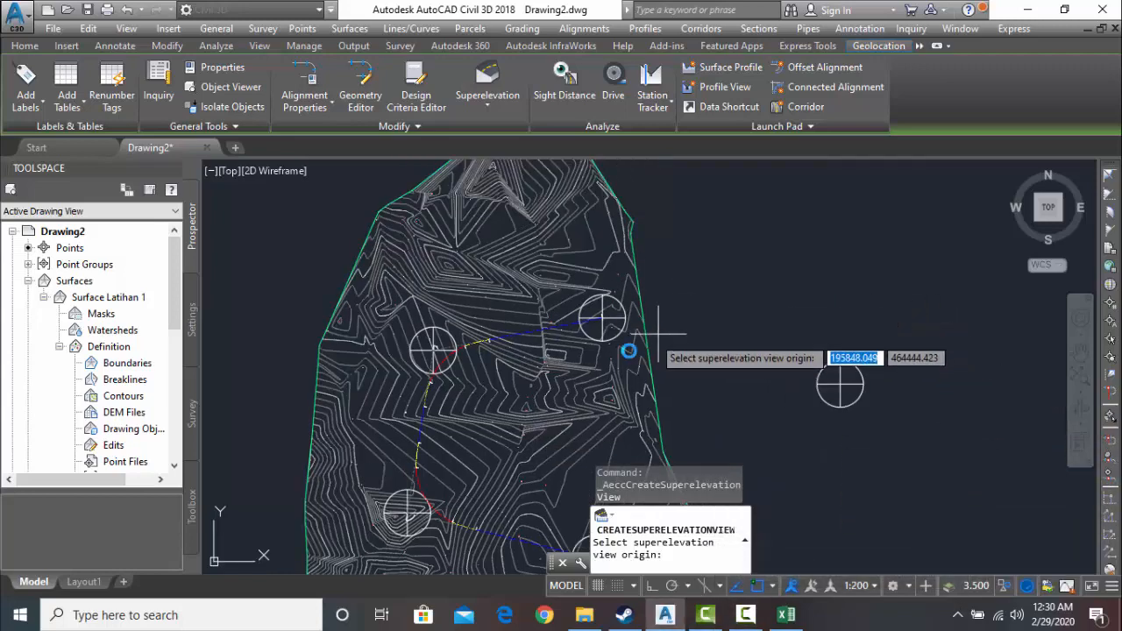
middle_click_drag(657, 337, 430, 415)
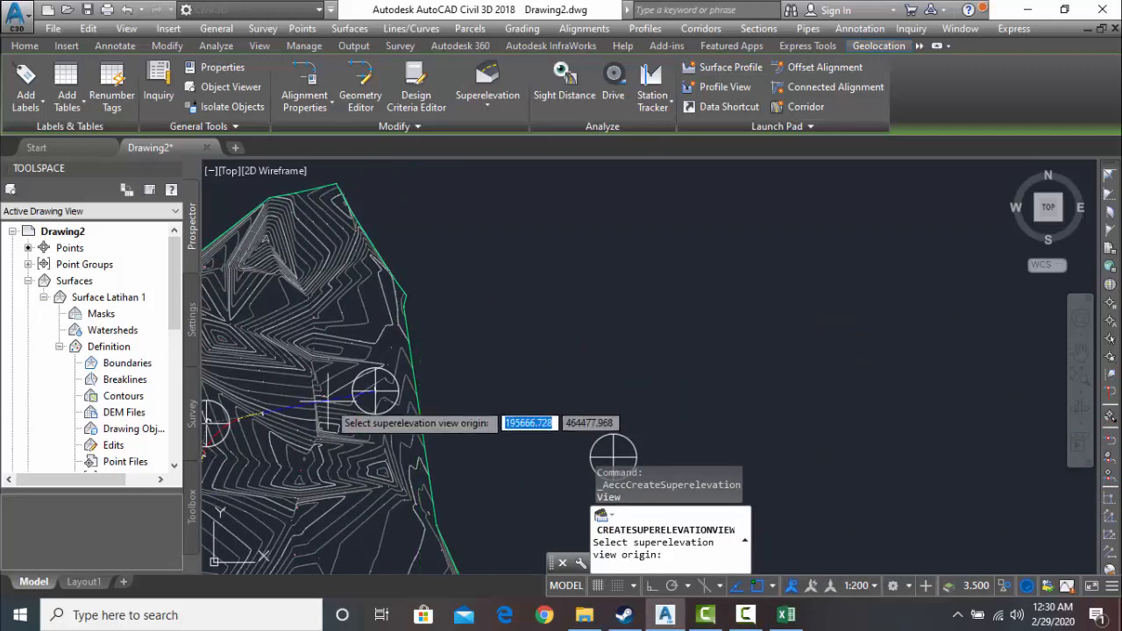
key("super")
key("super")
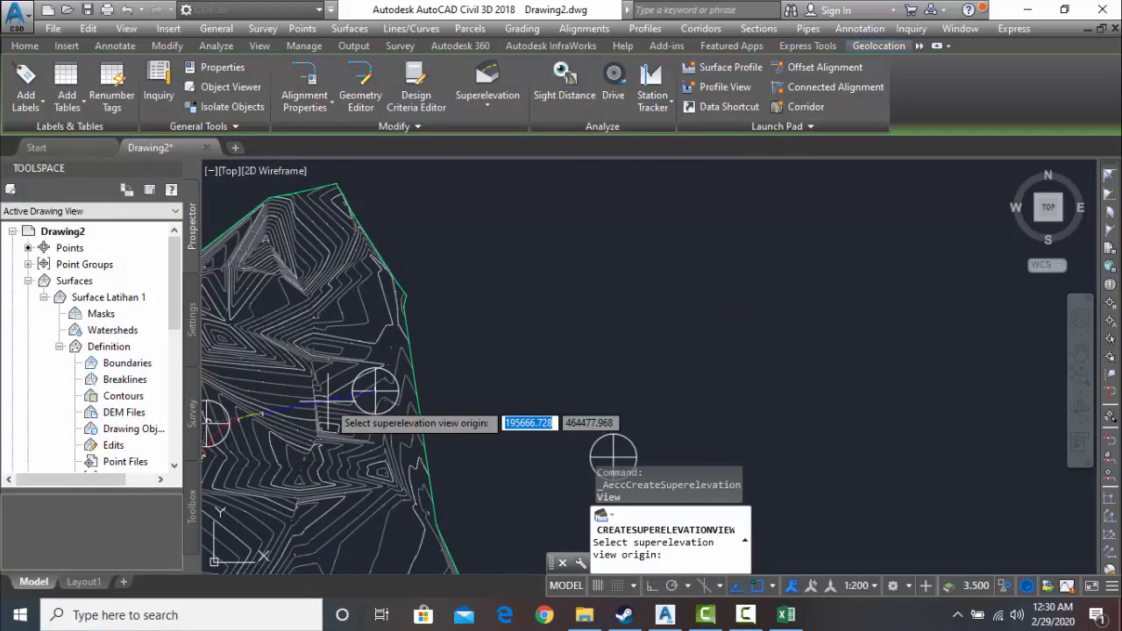
key("super")
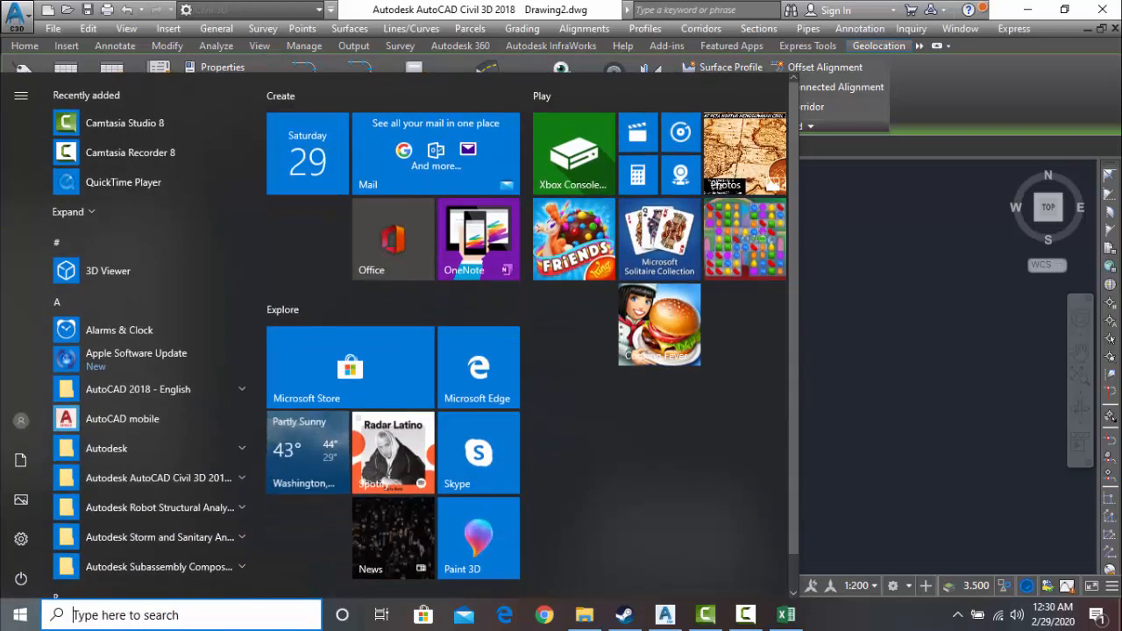
key("super")
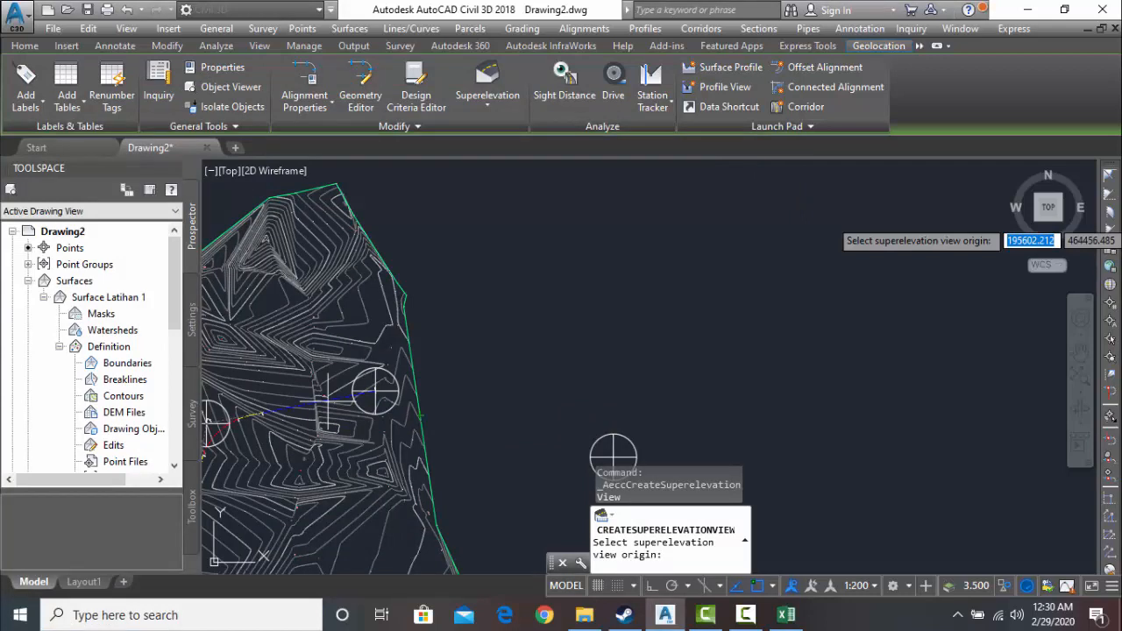
left_click(745, 614)
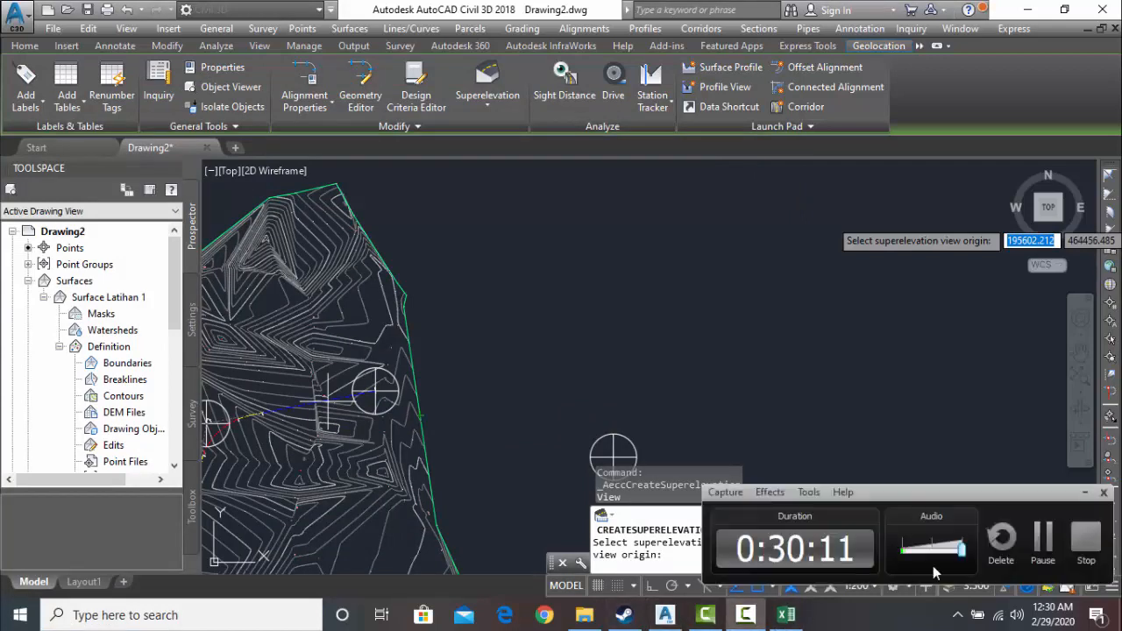
left_click(1042, 539)
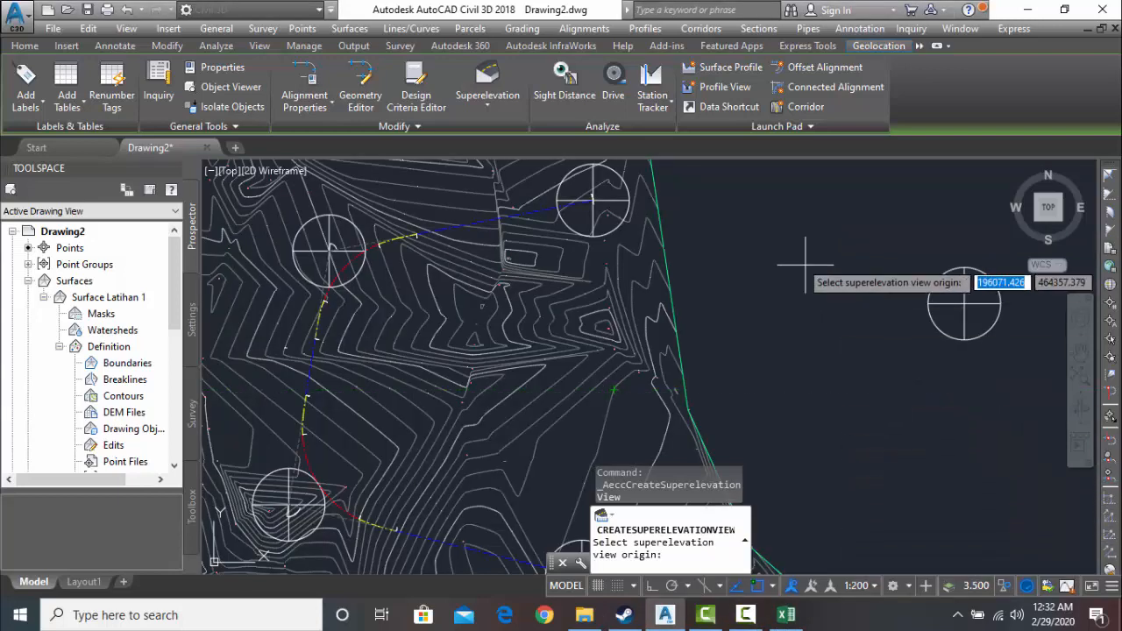
- Place the superelevation view's origin in the empty drawing area northeast of the surface
middle_click_drag(806, 257, 470, 461)
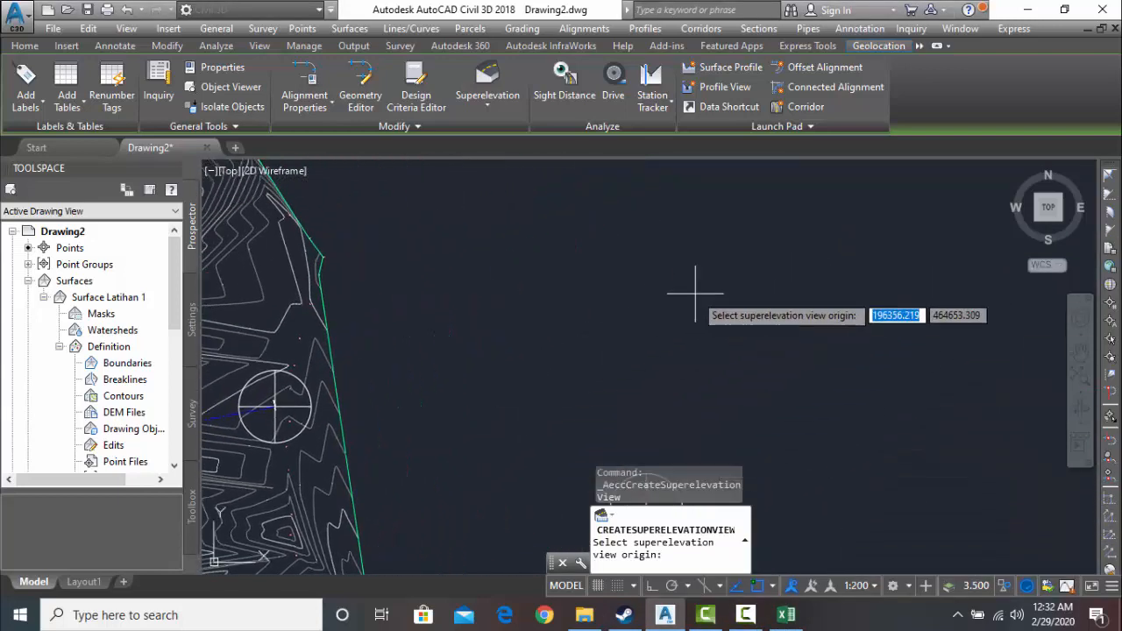
middle_click_drag(693, 295, 468, 404)
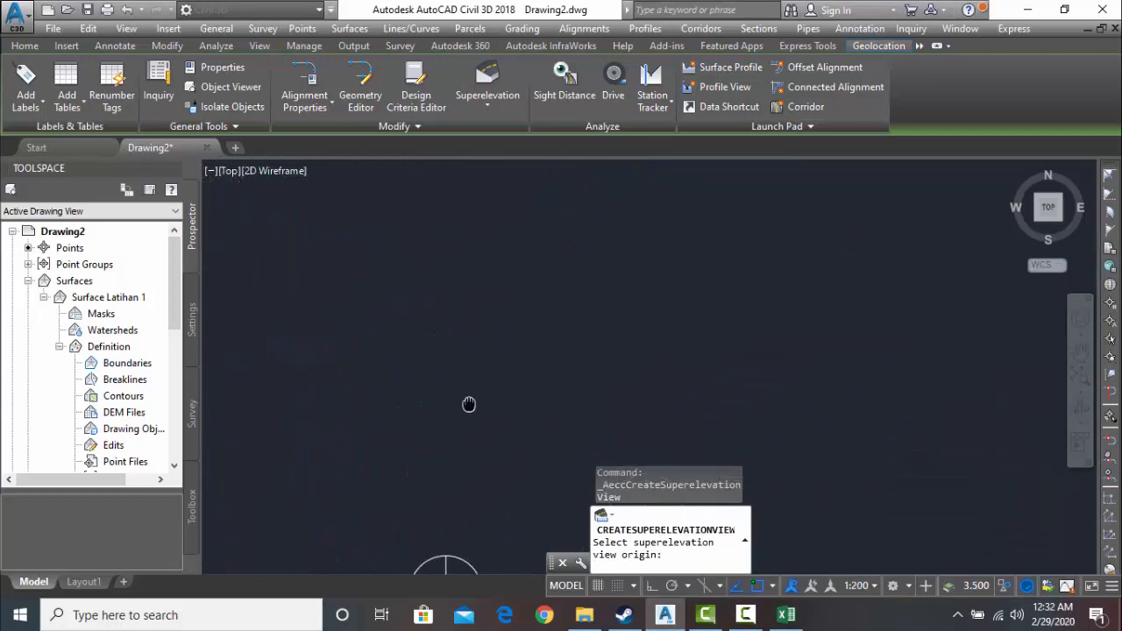
left_click(629, 248)
- Inspect the superelevation diagram's curve transitions and regenerate the drawing to refresh its warning symbols
scroll(851, 238, "up", 5)
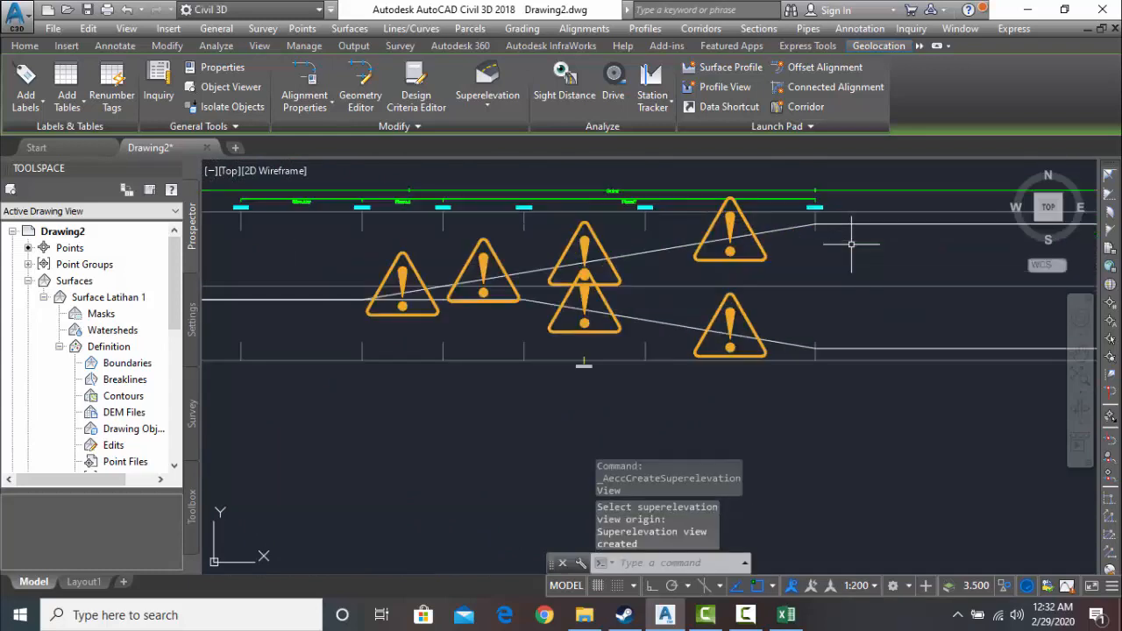
scroll(847, 249, "down", 2)
mouse_move(848, 249)
middle_mouse_down()
mouse_move(602, 351)
mouse_move(613, 371)
mouse_move(639, 371)
mouse_move(422, 368)
middle_mouse_up()
mouse_move(844, 357)
middle_mouse_down()
mouse_move(373, 361)
mouse_move(981, 363)
middle_mouse_up()
scroll(747, 377, "up", 6)
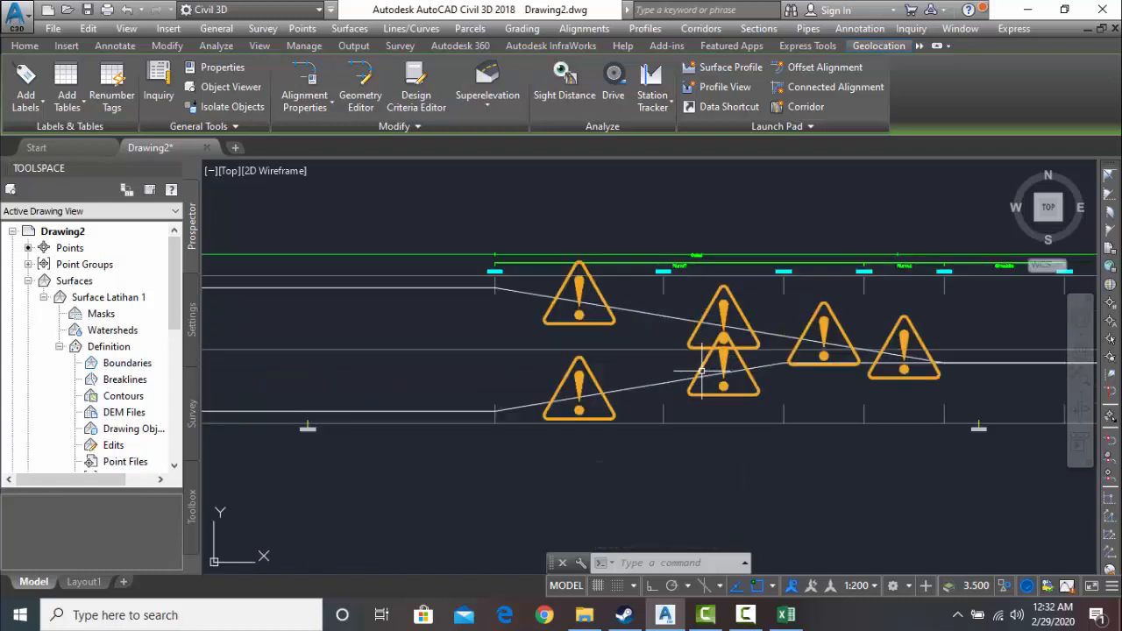
scroll(701, 386, "down", 3)
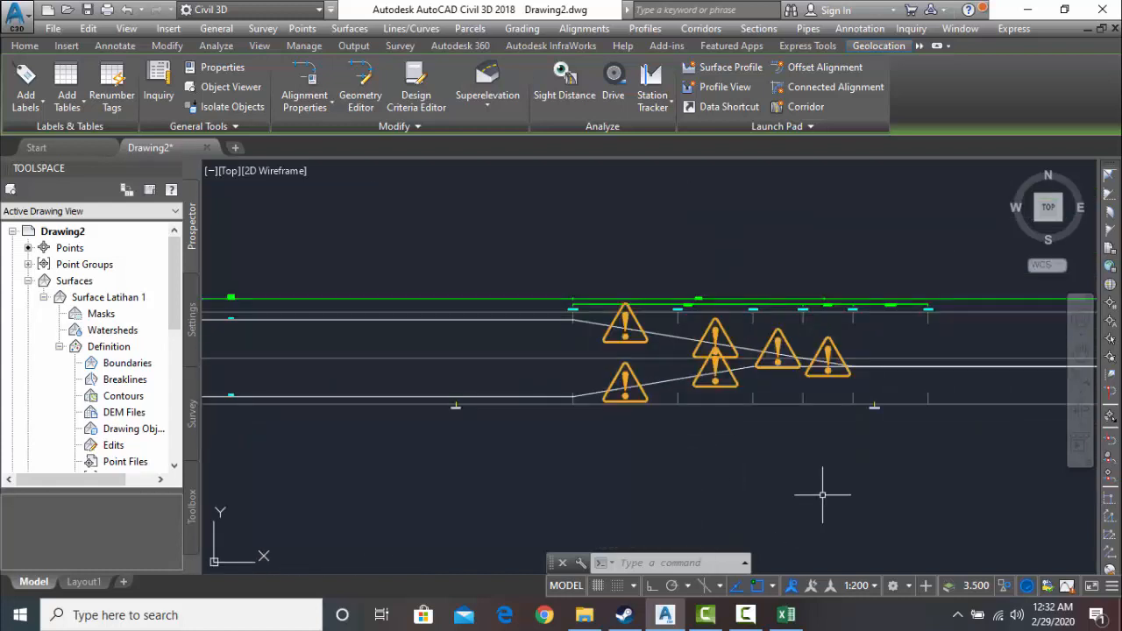
type("e")
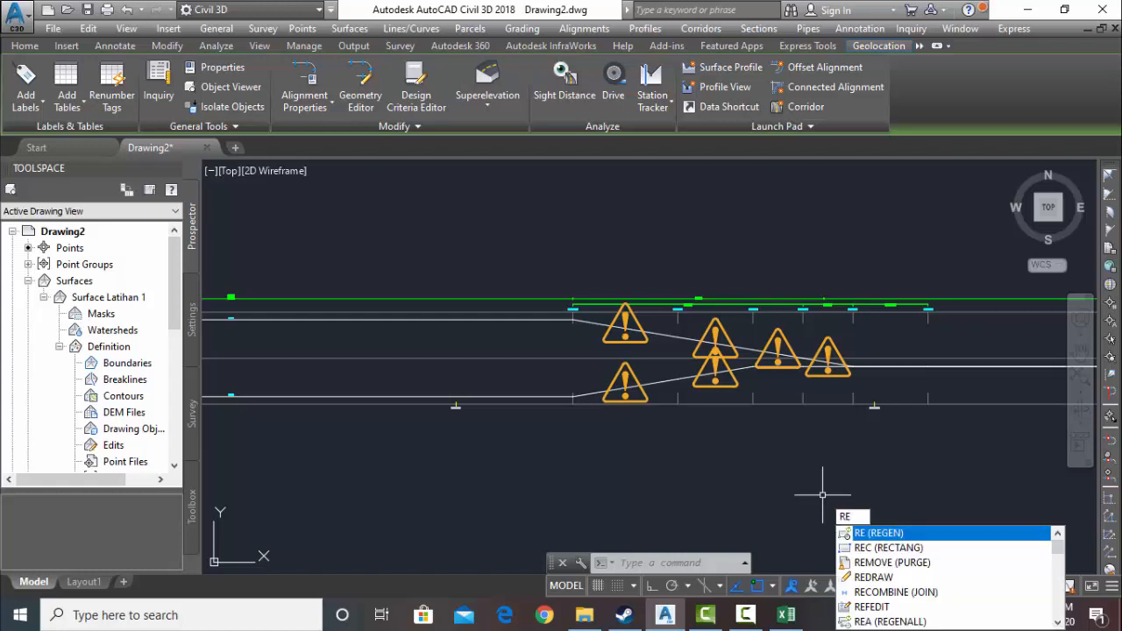
key("Return")
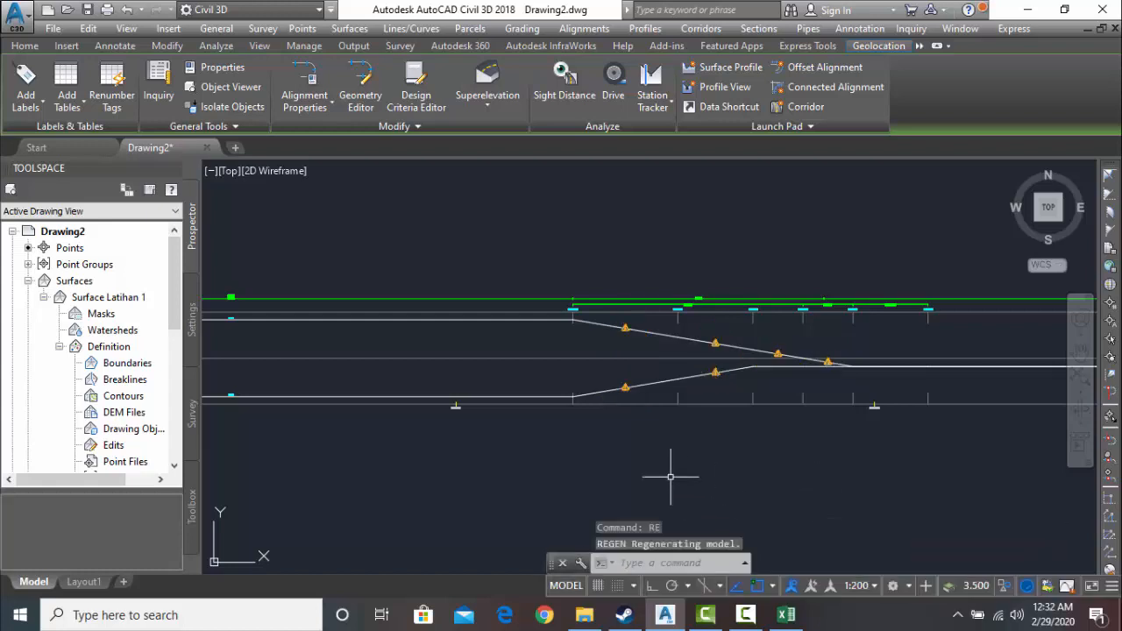
scroll(670, 477, "down", 3)
left_click(745, 614)
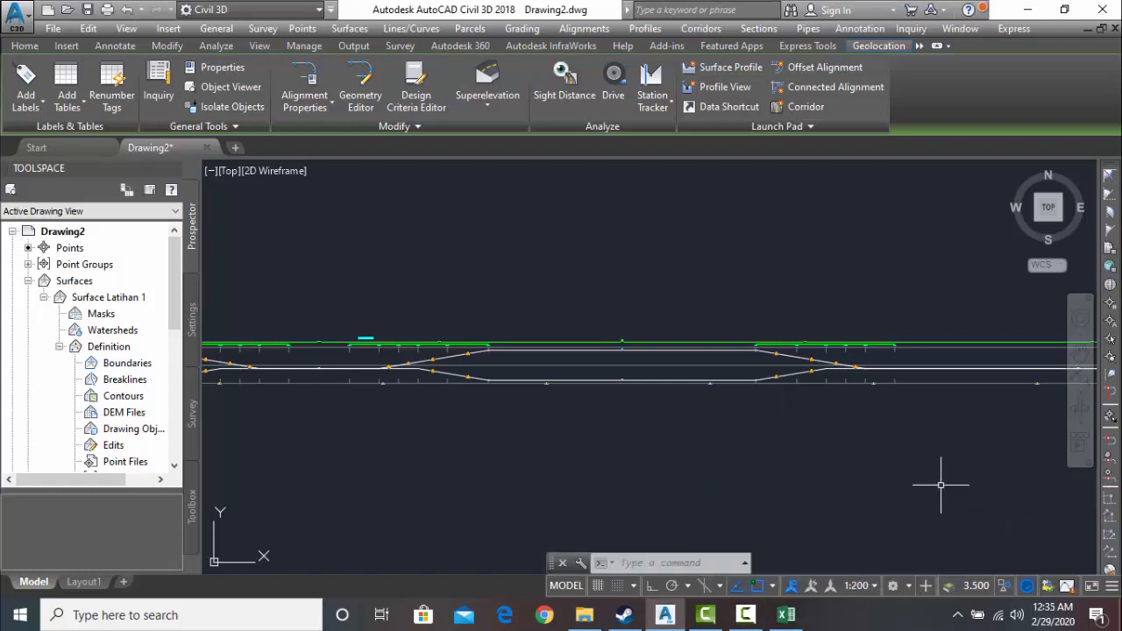
- Create a profile from Surface Latihan 1 along the bab2 horisontal alignment and start drawing it in a profile view
scroll(485, 347, "down", 6)
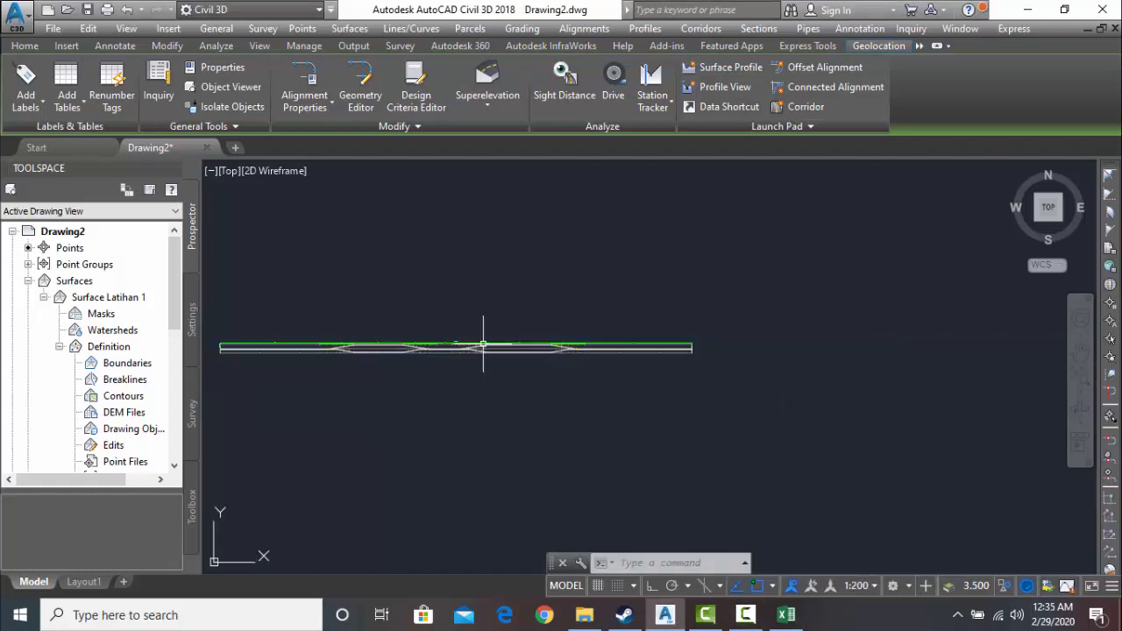
middle_click_drag(409, 330, 852, 350)
scroll(632, 355, "down", 2)
middle_click_drag(528, 373, 588, 312)
scroll(515, 352, "up", 8)
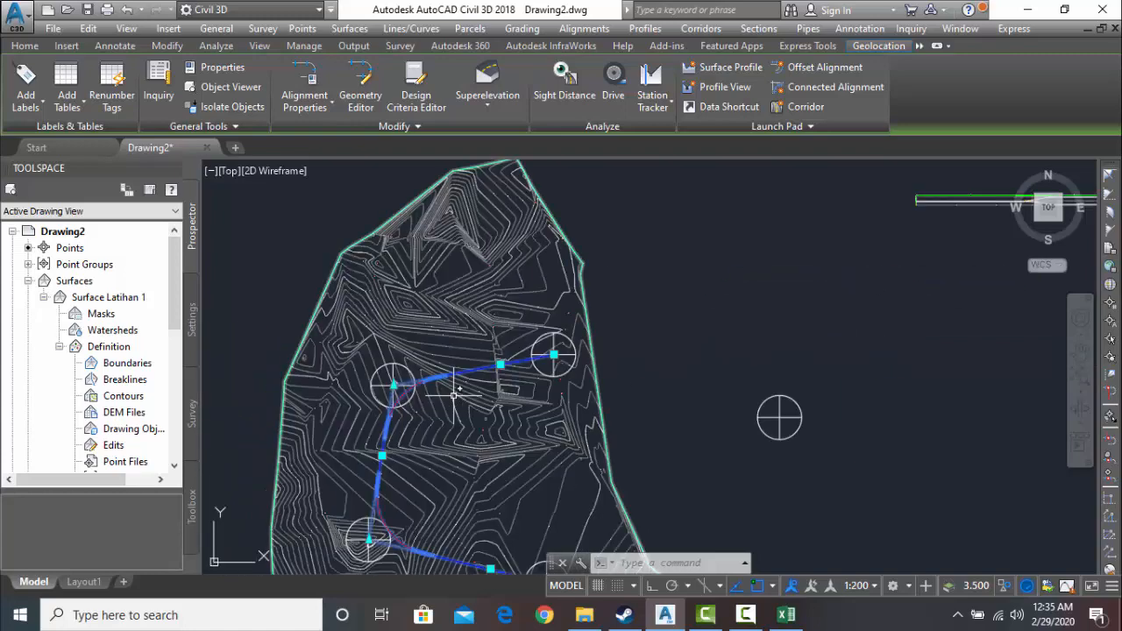
left_click(570, 298)
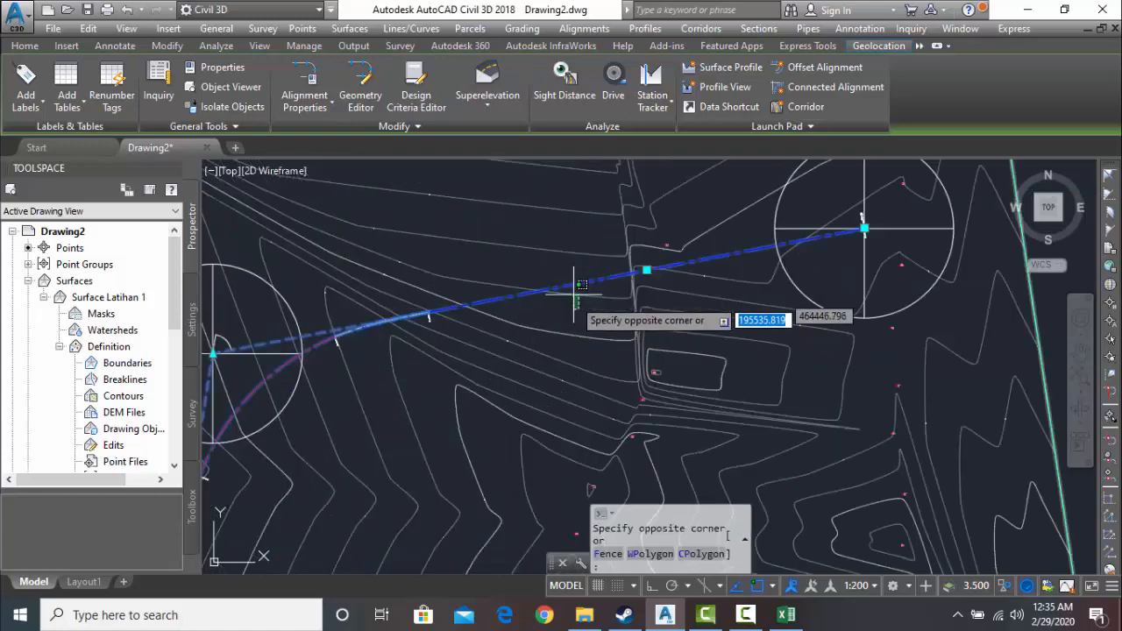
left_click(569, 312)
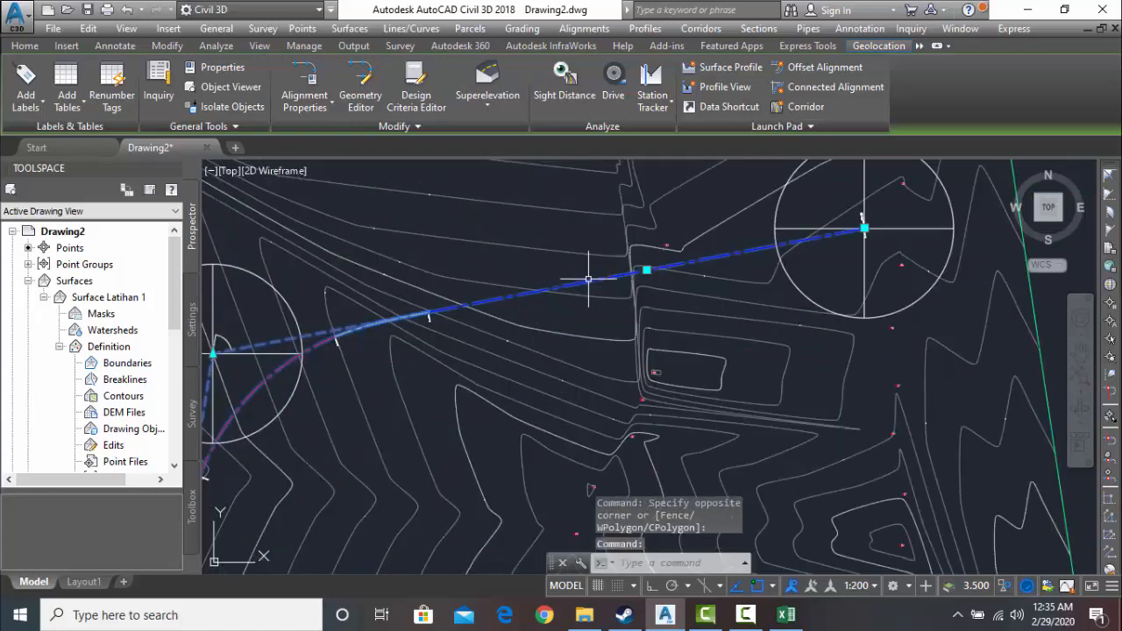
left_click(587, 281)
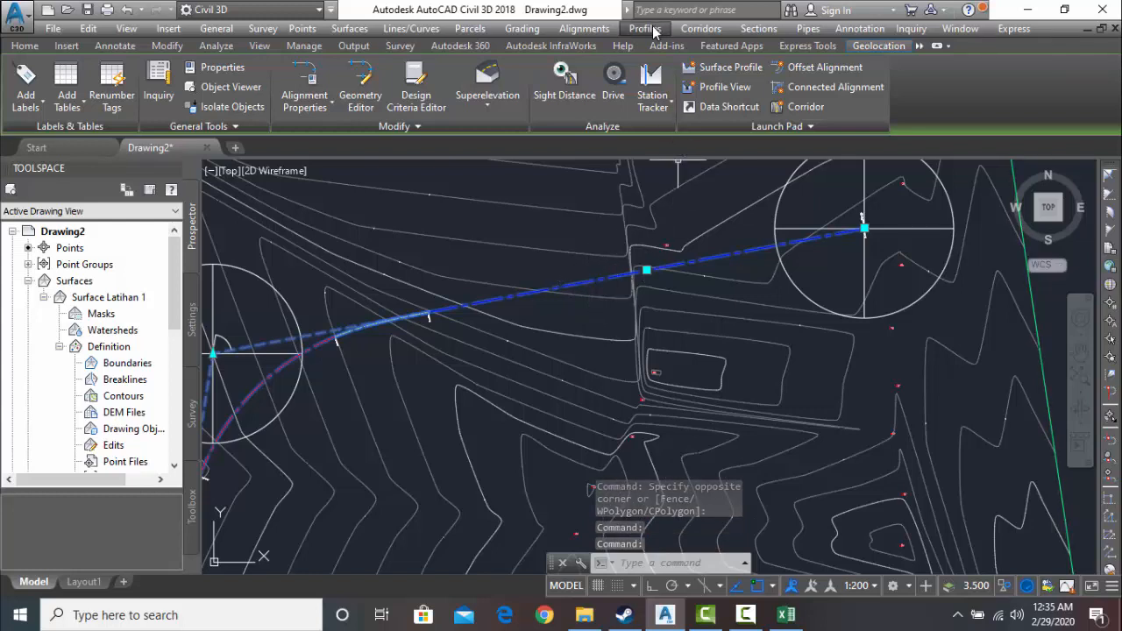
left_click(653, 32)
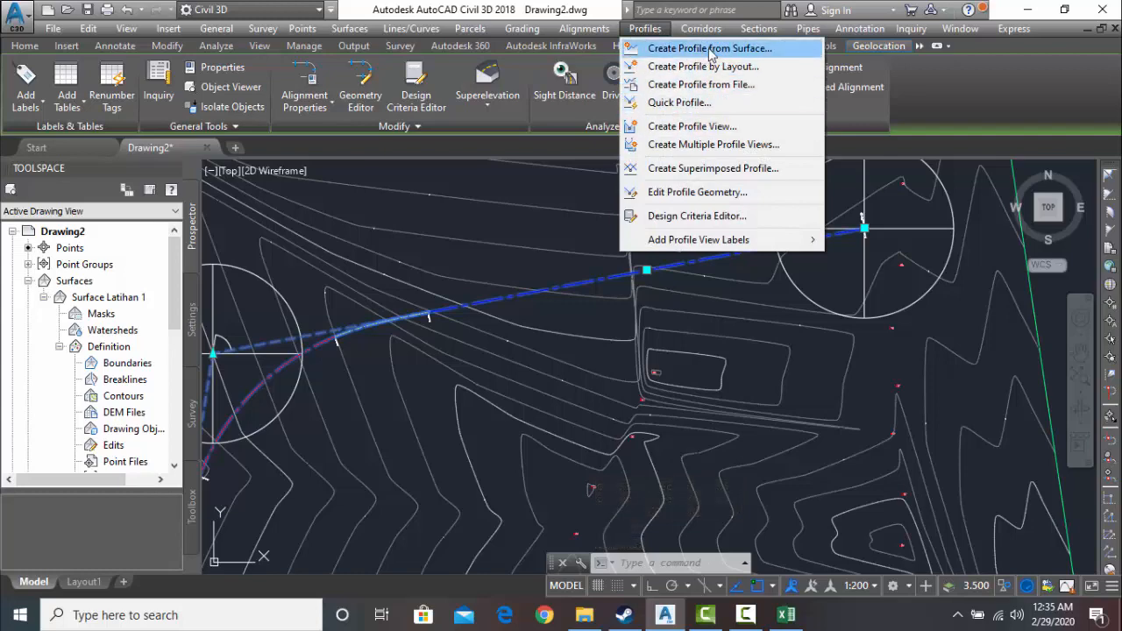
left_click(710, 50)
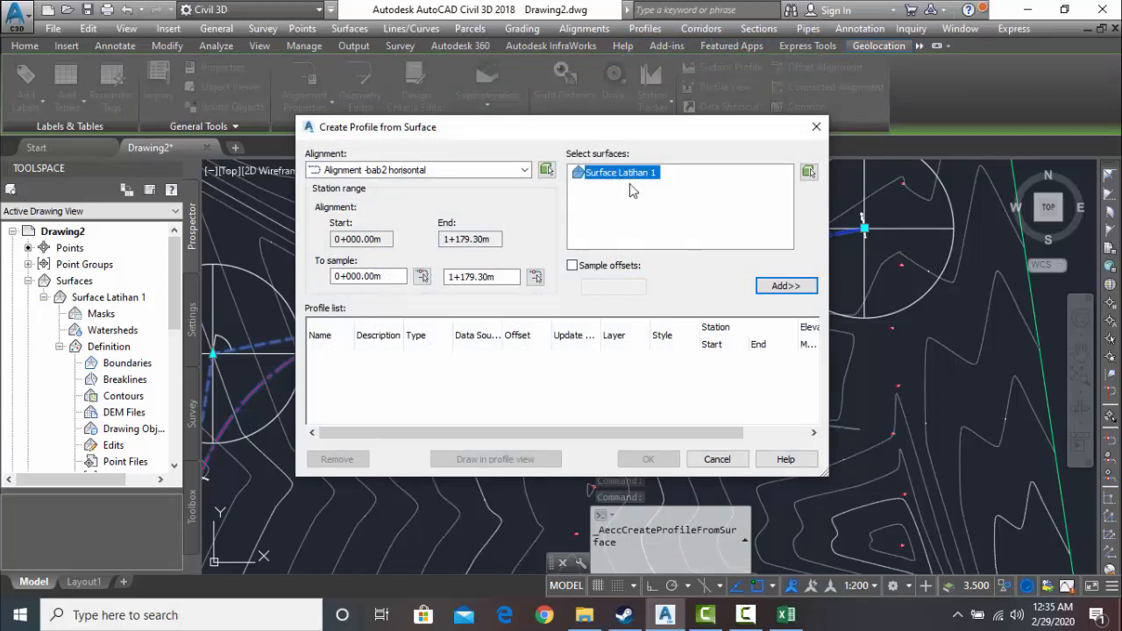
left_click(803, 288)
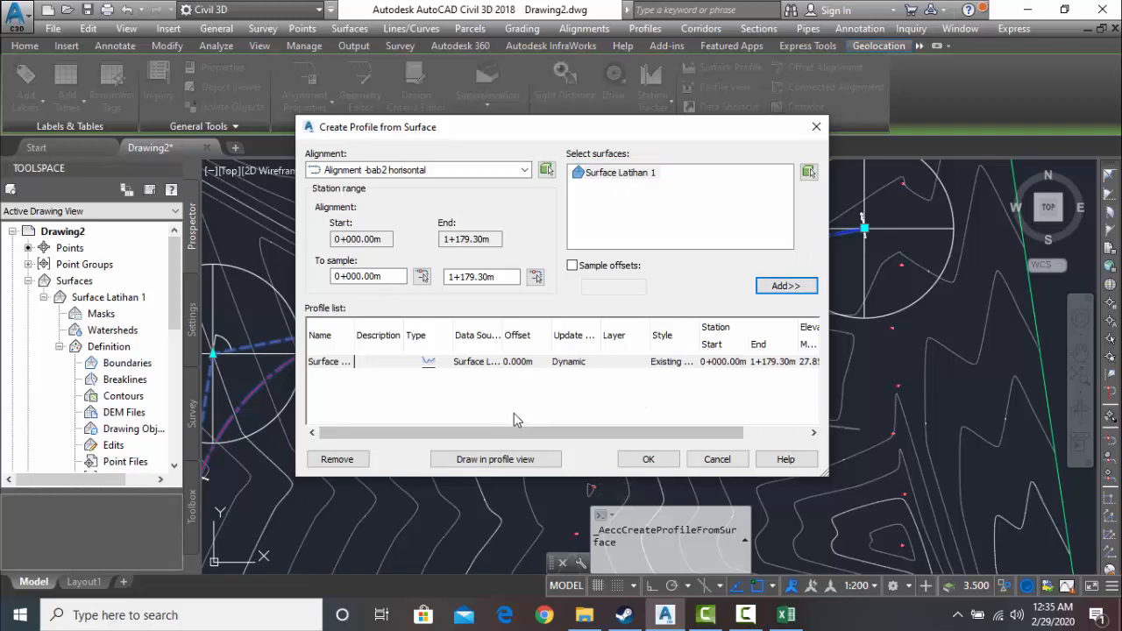
left_click(501, 461)
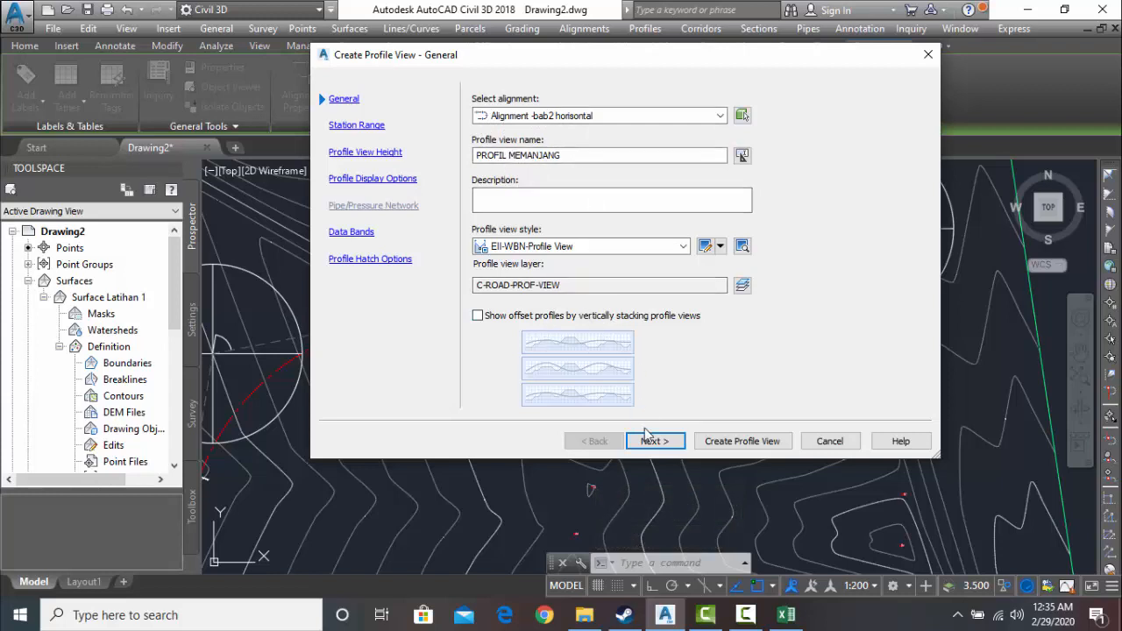
- Set up the profile view PROFIL MEMANJANG with a user-specified station range and a height from 27 m to 45 m
left_click(670, 443)
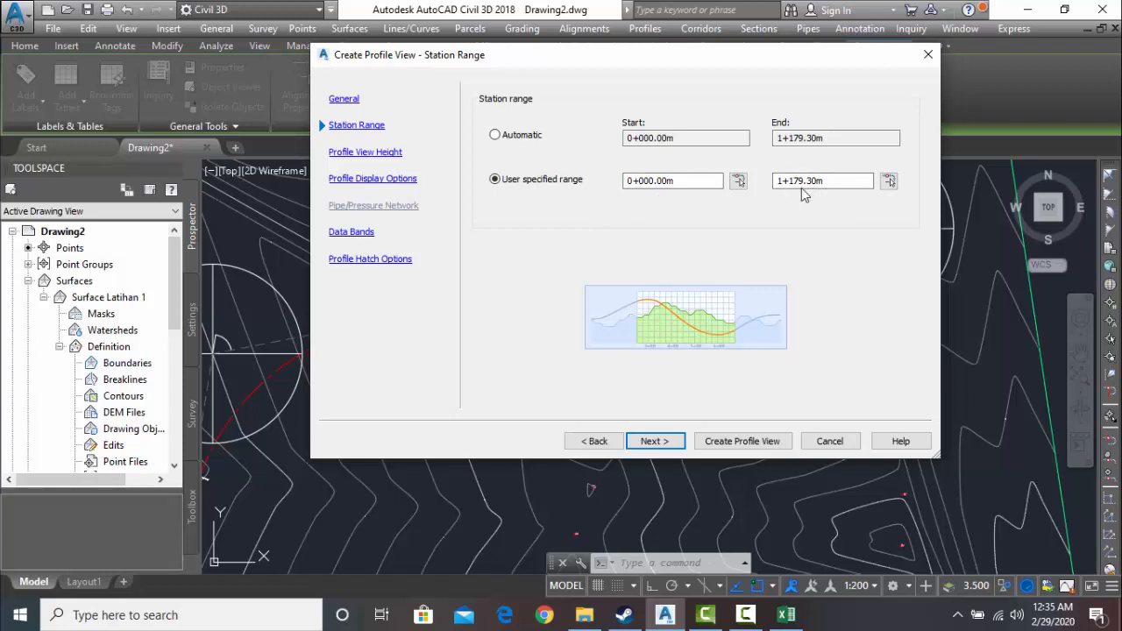
left_click(661, 447)
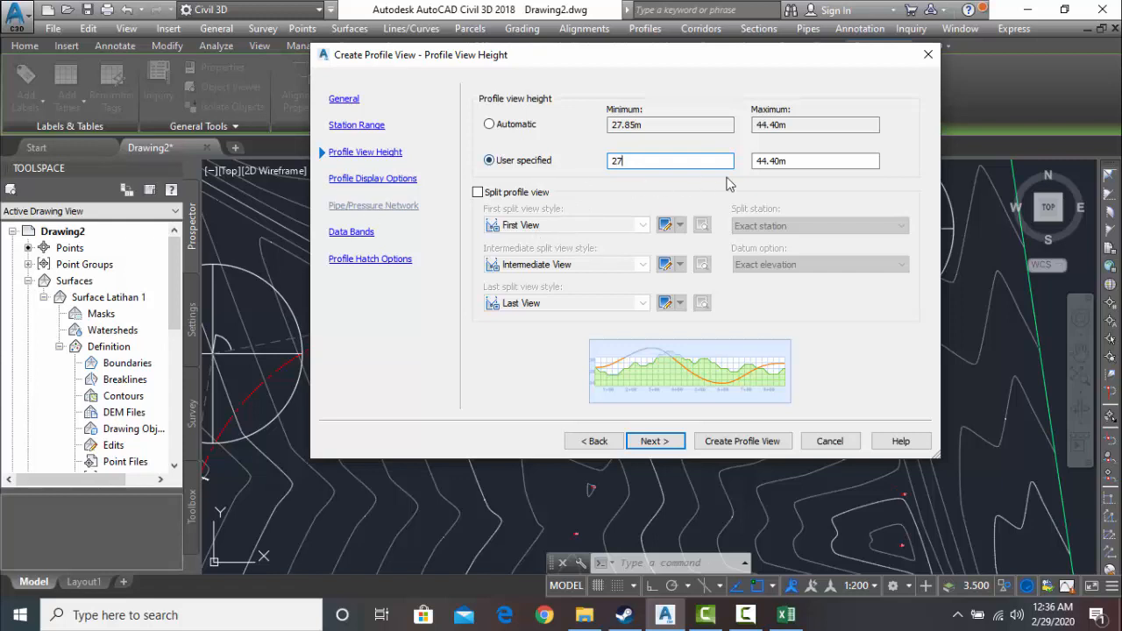
left_click_drag(799, 160, 772, 160)
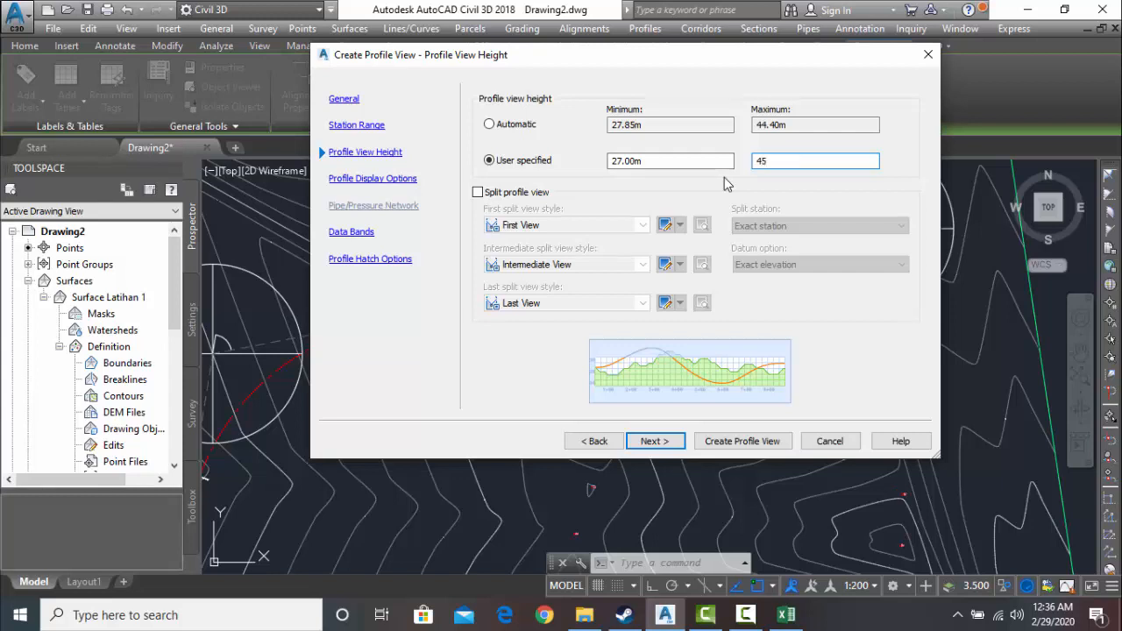
left_click(666, 445)
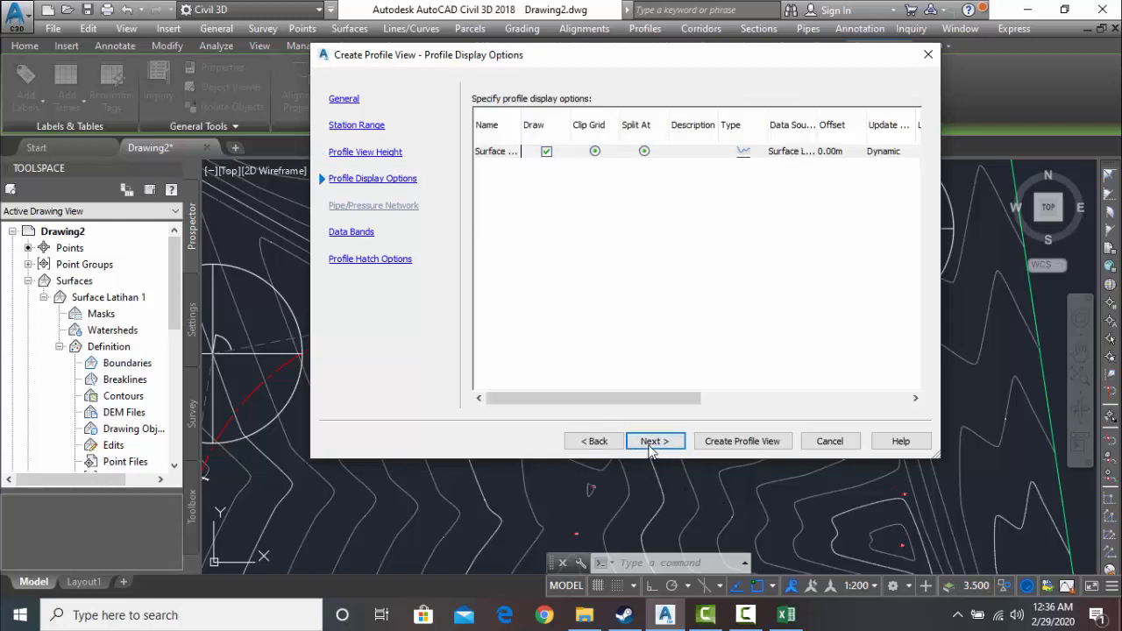
- Accept the display options, the EII-WBN-Full Band Set data bands and the hatch options without changes, and create the profile view
left_click(653, 442)
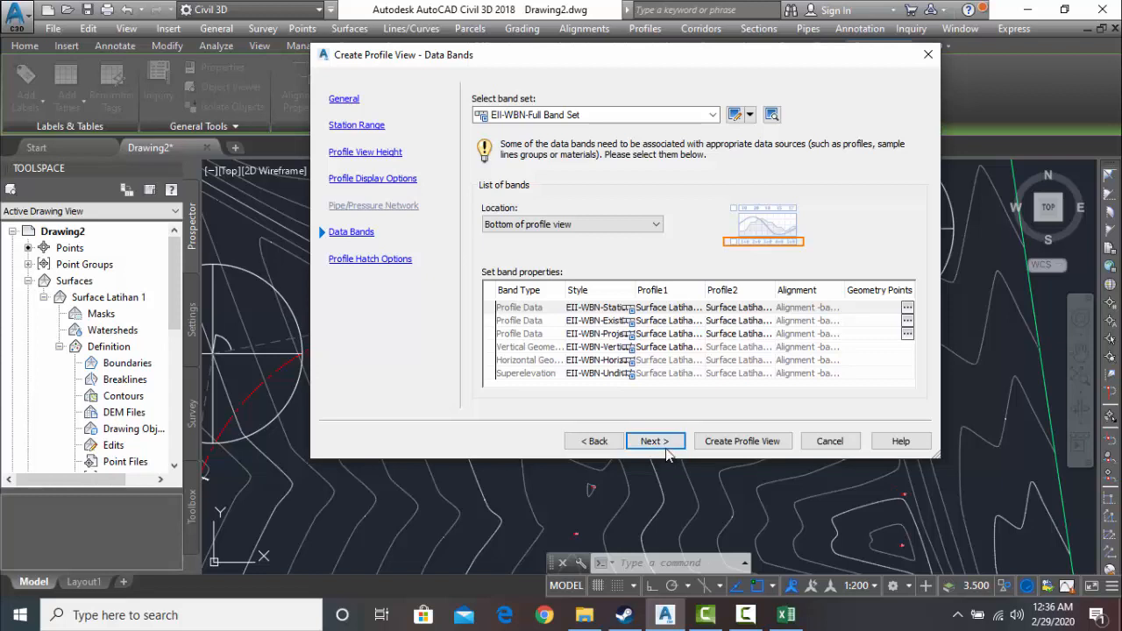
left_click(655, 442)
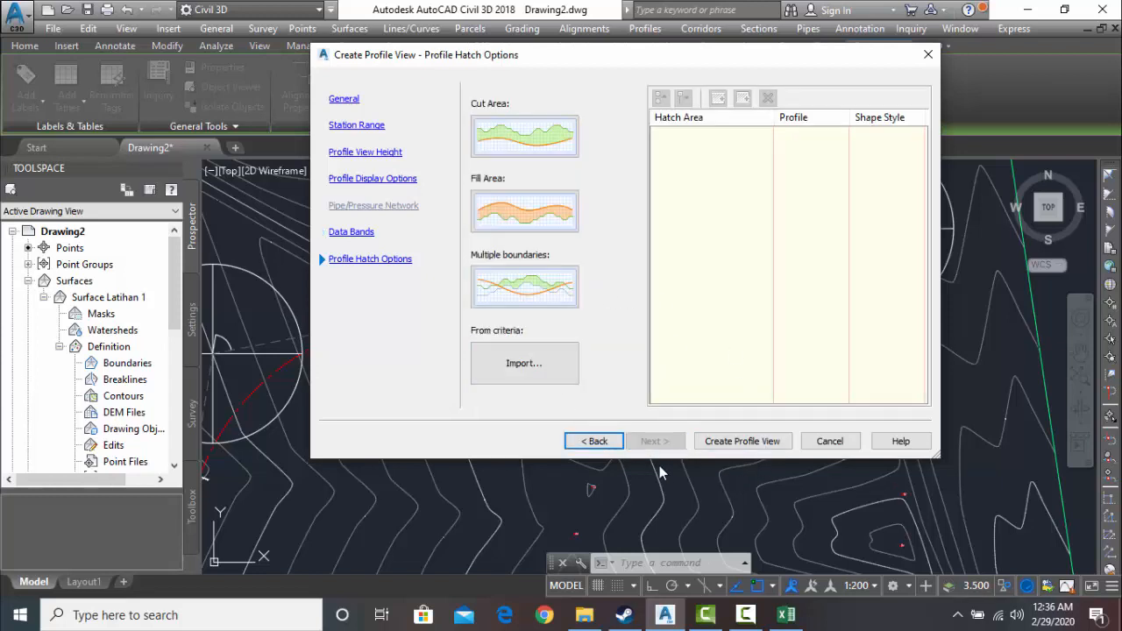
left_click(741, 442)
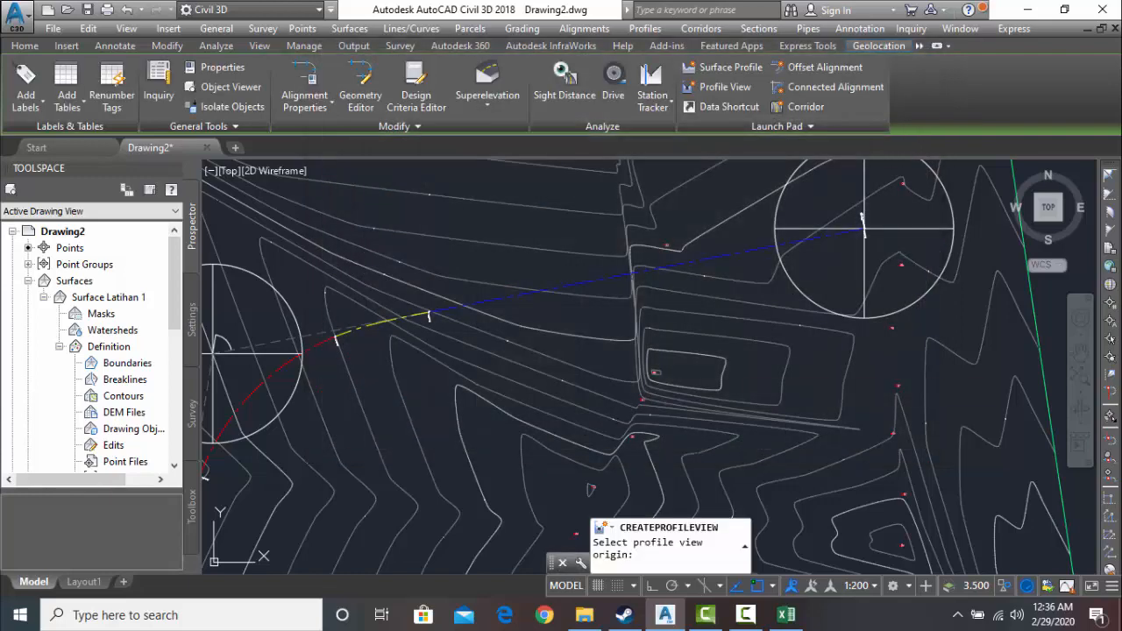
- Place the profile view's origin in the empty area directly above the start of the superelevation view
mouse_move(826, 377)
middle_mouse_down()
mouse_move(455, 376)
mouse_move(346, 364)
middle_mouse_up()
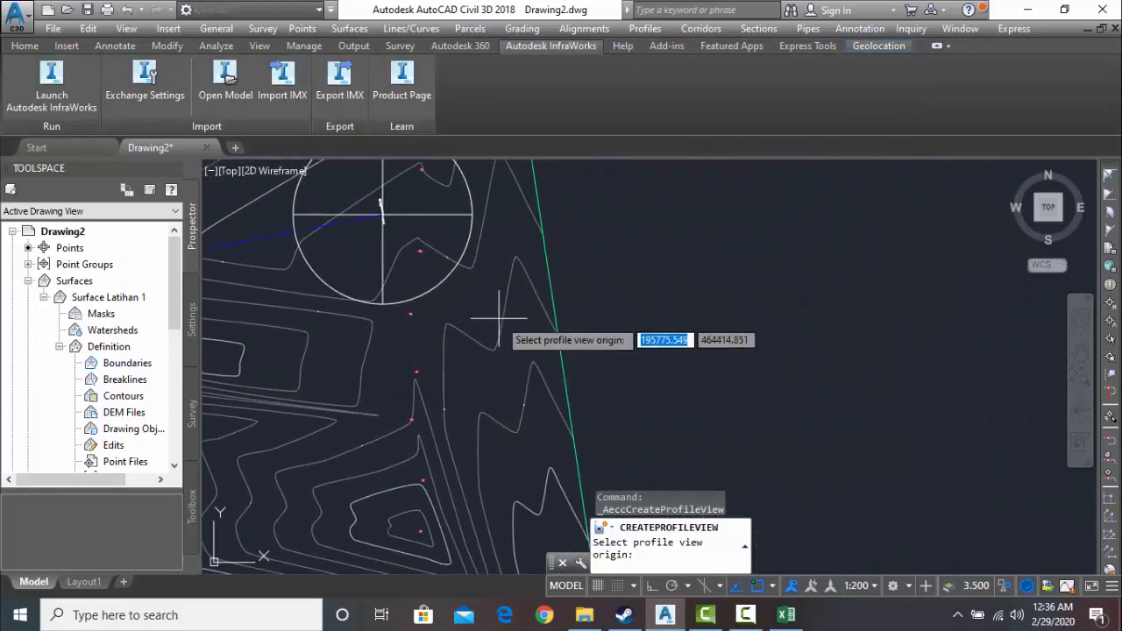
scroll(783, 316, "down", 2)
middle_click_drag(761, 339, 491, 362)
scroll(696, 326, "down", 2)
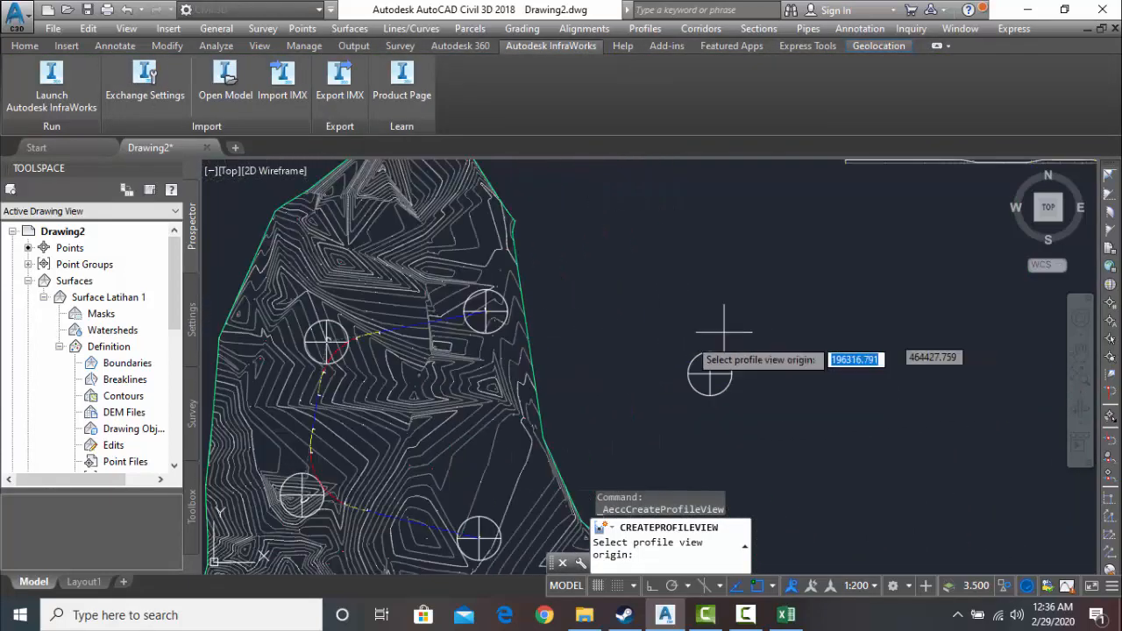
middle_click_drag(722, 331, 516, 353)
middle_click_drag(565, 239, 424, 442)
right_click(452, 362)
mouse_move(453, 368)
middle_mouse_down()
mouse_move(433, 408)
mouse_move(428, 386)
middle_mouse_up()
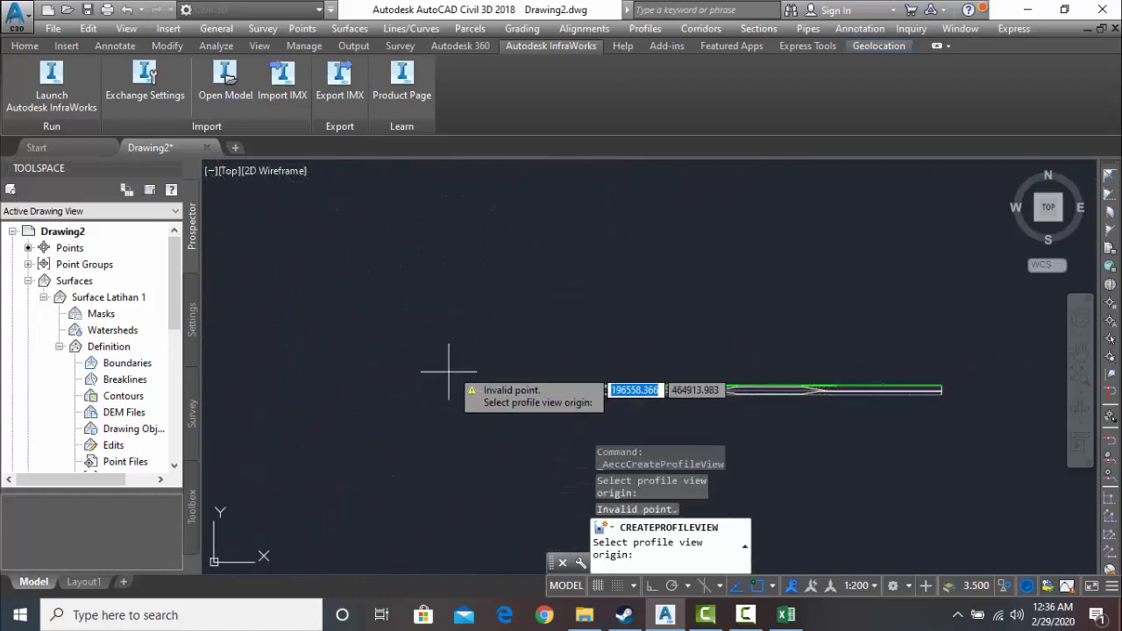
left_click(473, 246)
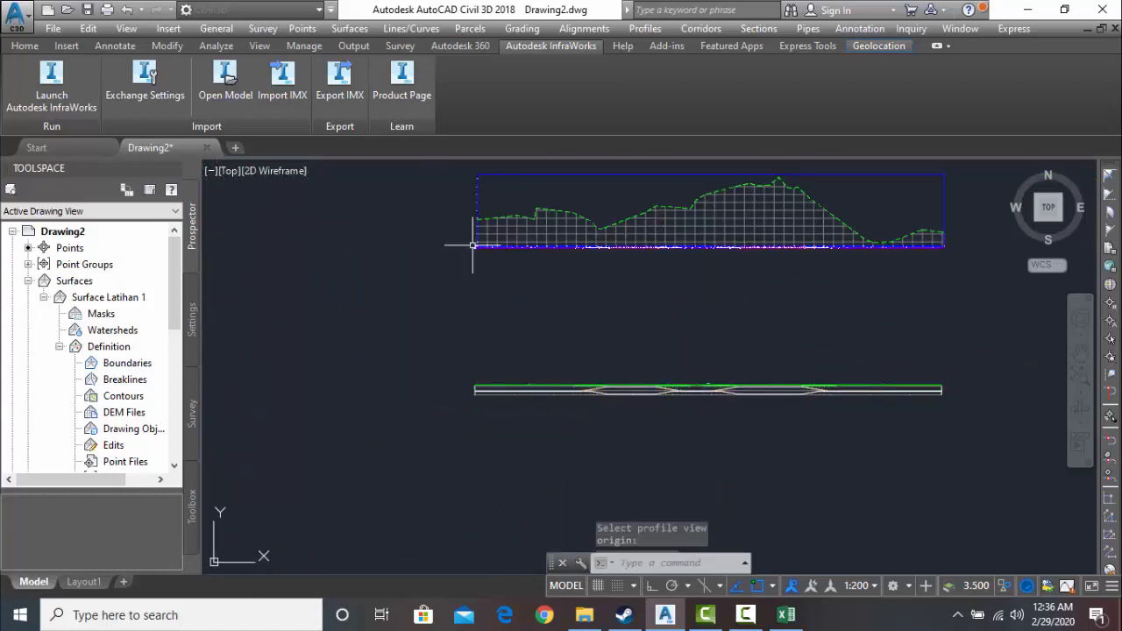
scroll(604, 246, "up", 2)
scroll(604, 242, "down", 2)
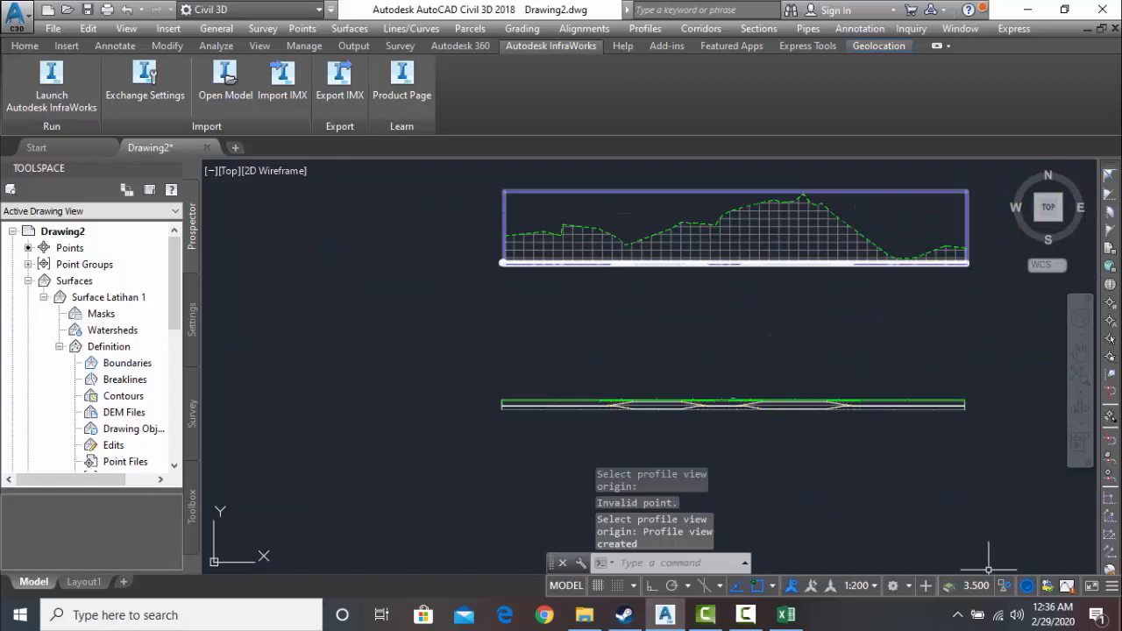
left_click(745, 615)
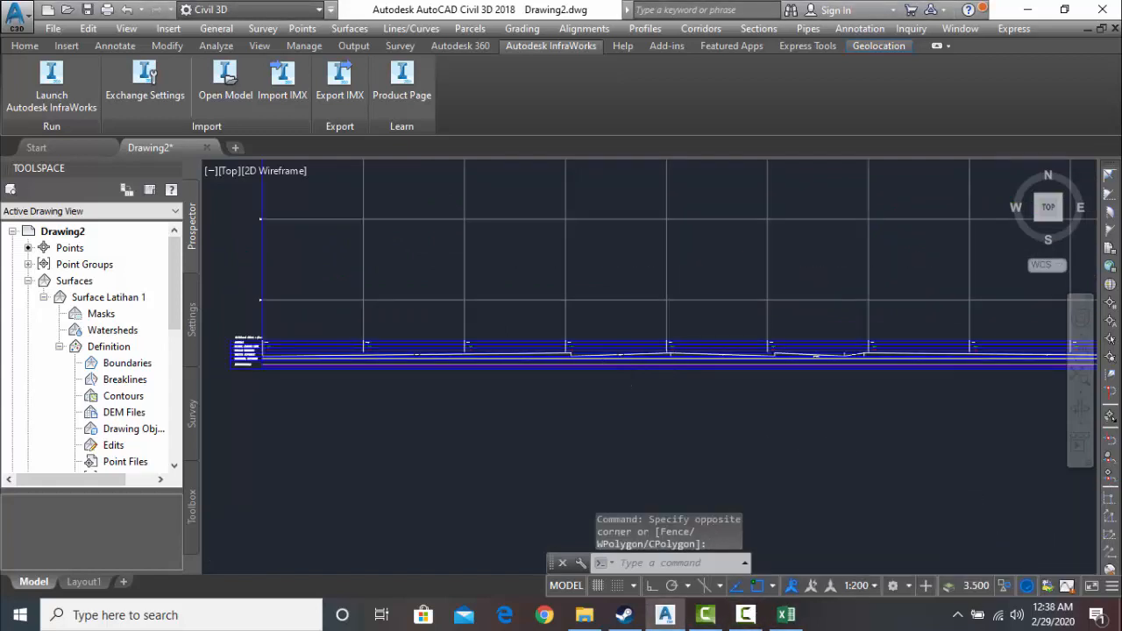
- Examine the profile view's data bands at its start, from chainage down to superelevation, and compare them with the separate superelevation view
scroll(614, 388, "down", 3)
middle_click_drag(739, 391, 493, 463)
scroll(528, 442, "down", 3)
middle_click_drag(703, 408, 681, 335)
left_click(502, 411)
middle_click_drag(556, 415, 611, 413)
right_click(600, 414)
key("Escape")
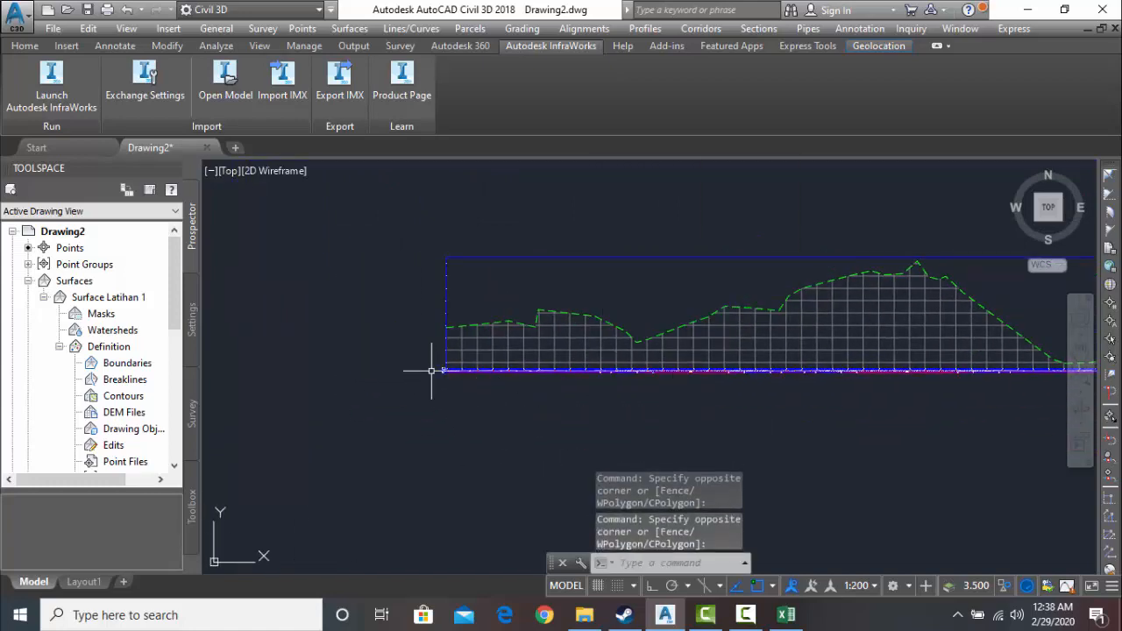
scroll(443, 371, "up", 5)
scroll(526, 385, "up", 3)
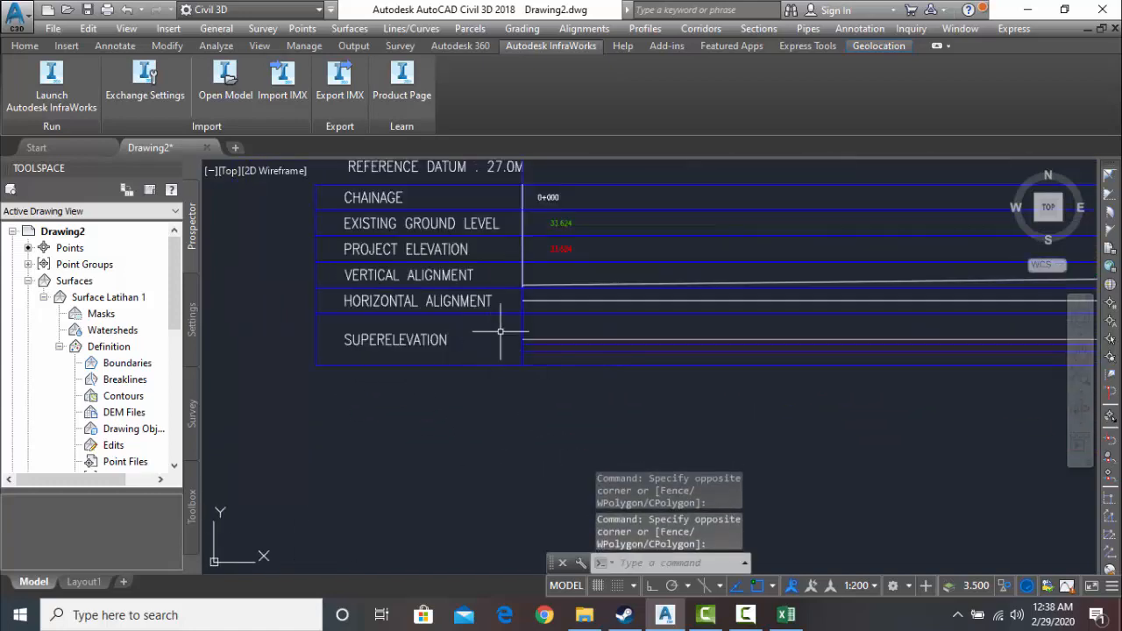
scroll(543, 303, "down", 6)
scroll(550, 374, "down", 4)
middle_click_drag(551, 369, 524, 270)
scroll(536, 355, "down", 6)
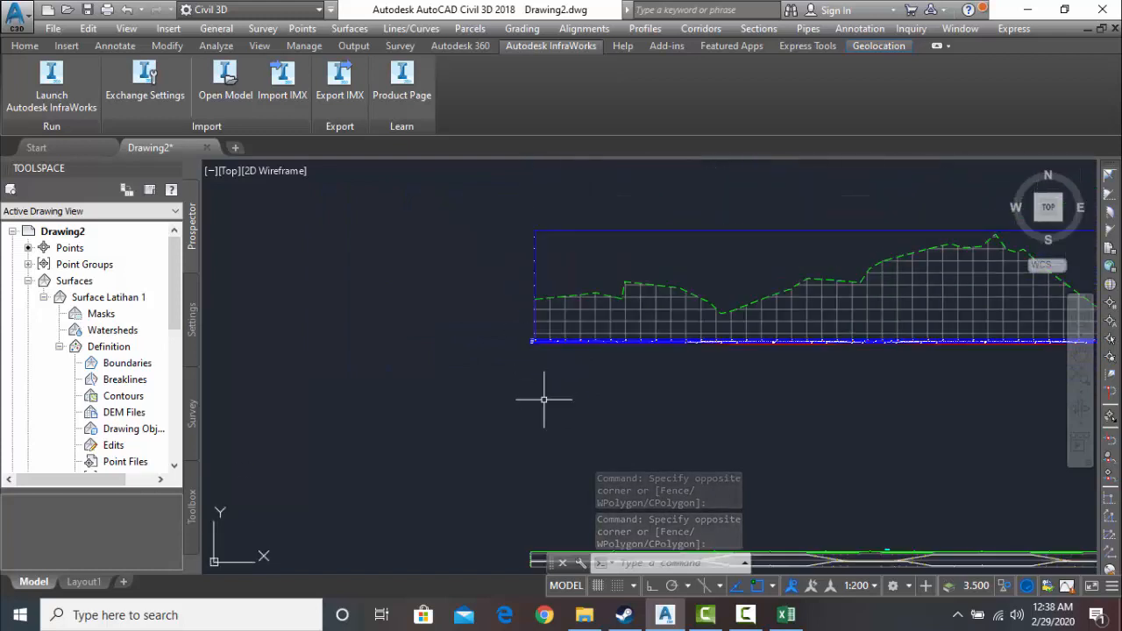
middle_click_drag(545, 442, 508, 334)
scroll(525, 472, "down", 2)
middle_click_drag(525, 472, 460, 392)
scroll(493, 398, "up", 4)
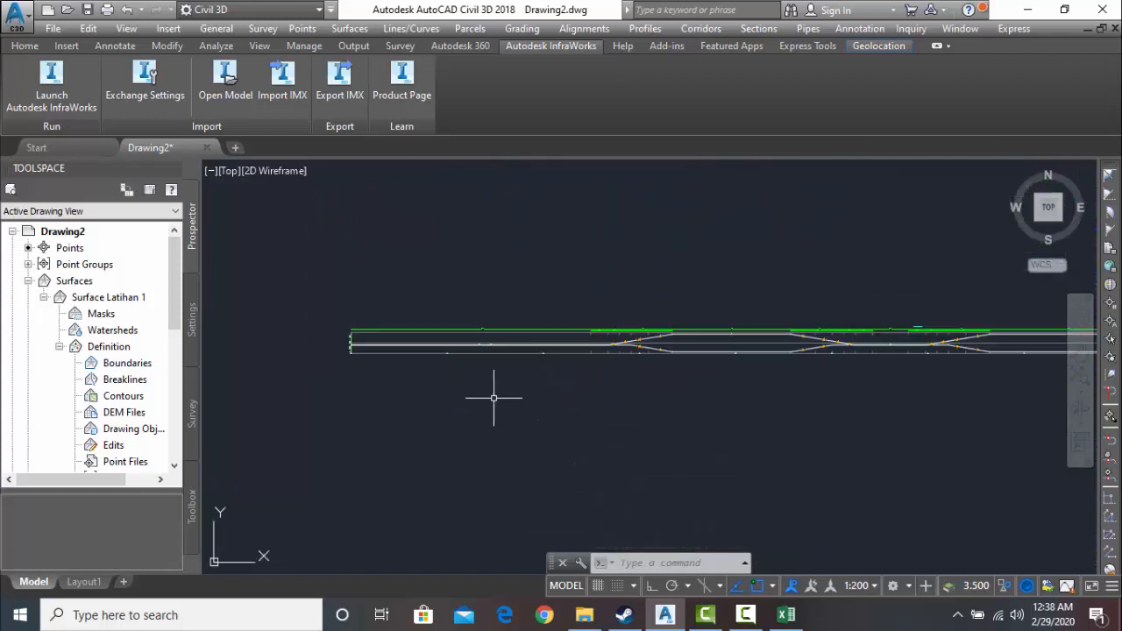
- Move the superelevation view by its upper start point to just below the profile view's superelevation band, aligned with the profile grid's start
mouse_move(488, 312)
left_mouse_down()
mouse_move(639, 501)
mouse_move(478, 350)
left_mouse_up()
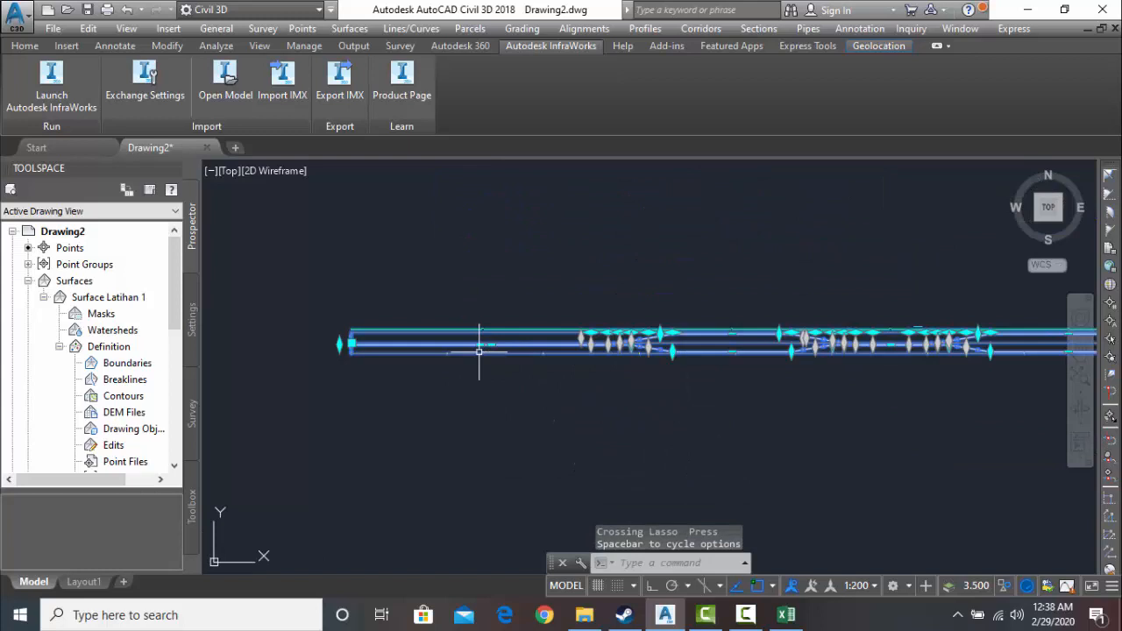
left_click(596, 427)
left_click(434, 263)
middle_click_drag(357, 421, 409, 473)
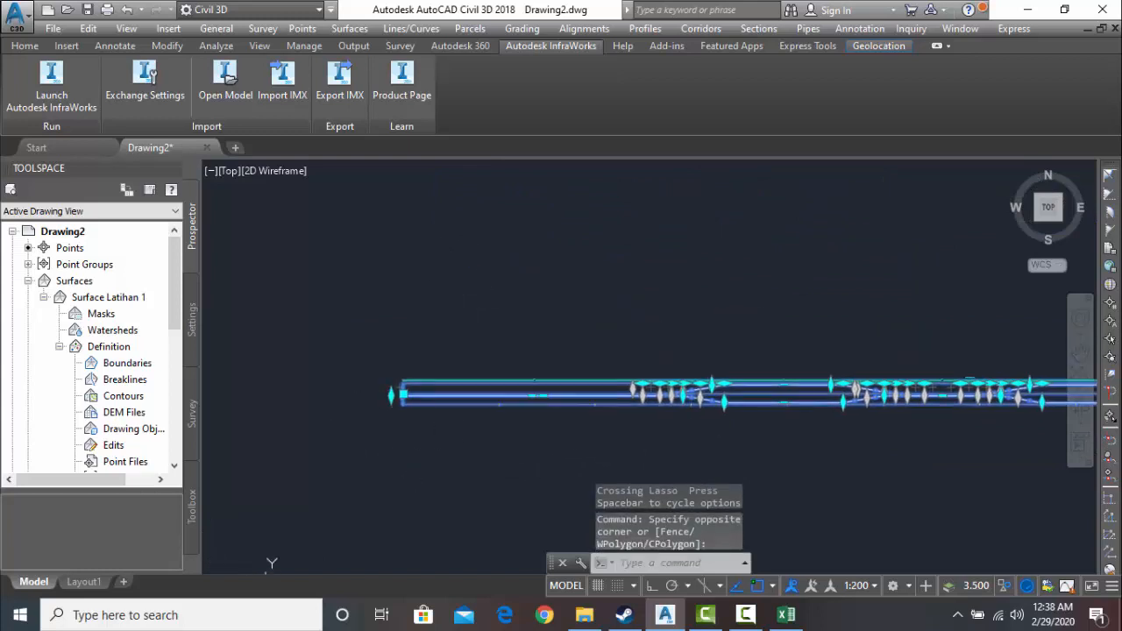
scroll(390, 374, "up", 5)
scroll(452, 372, "up", 4)
scroll(454, 364, "down", 9)
middle_click_drag(473, 357, 468, 574)
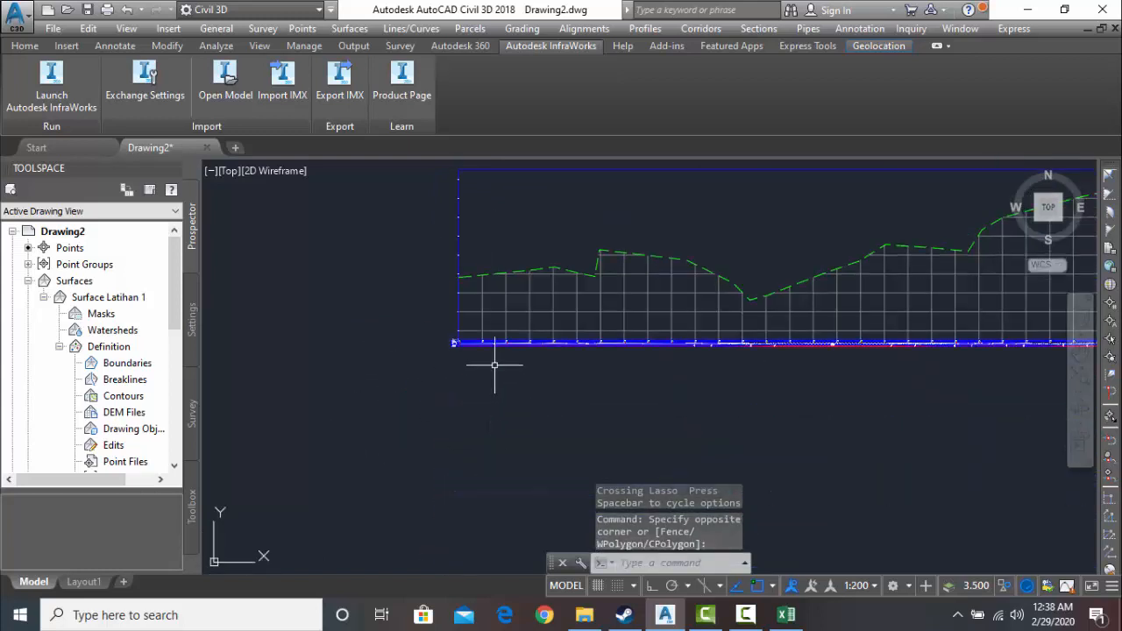
scroll(493, 366, "down", 3)
middle_click_drag(487, 389, 482, 250)
scroll(481, 339, "up", 9)
mouse_move(335, 211)
middle_mouse_down()
mouse_move(453, 351)
mouse_move(465, 514)
mouse_move(502, 440)
middle_mouse_up()
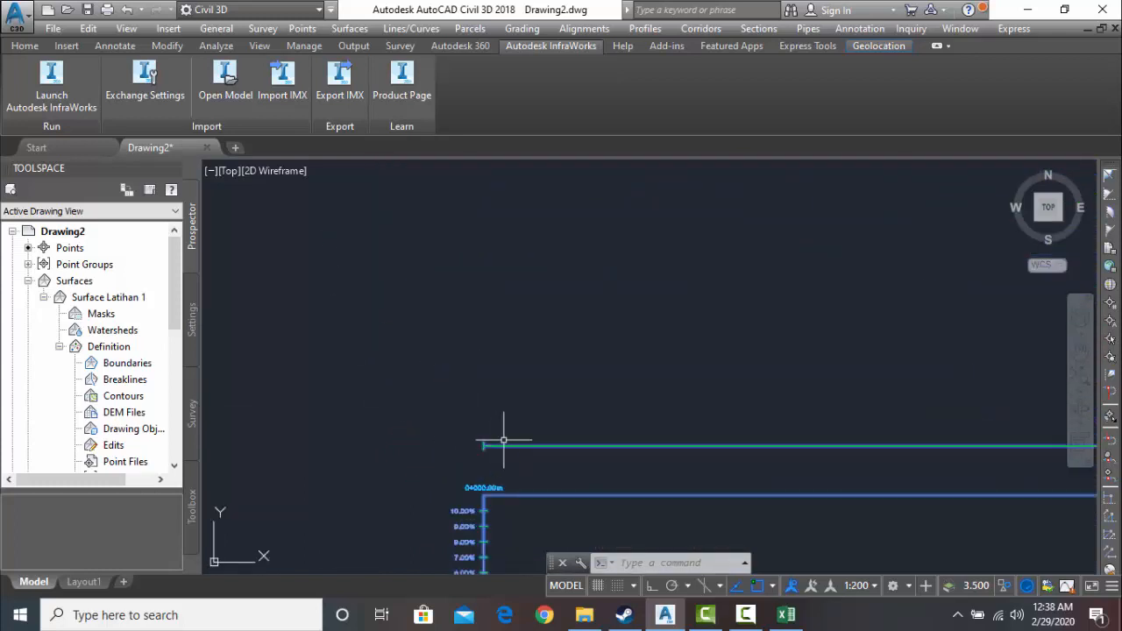
type("move")
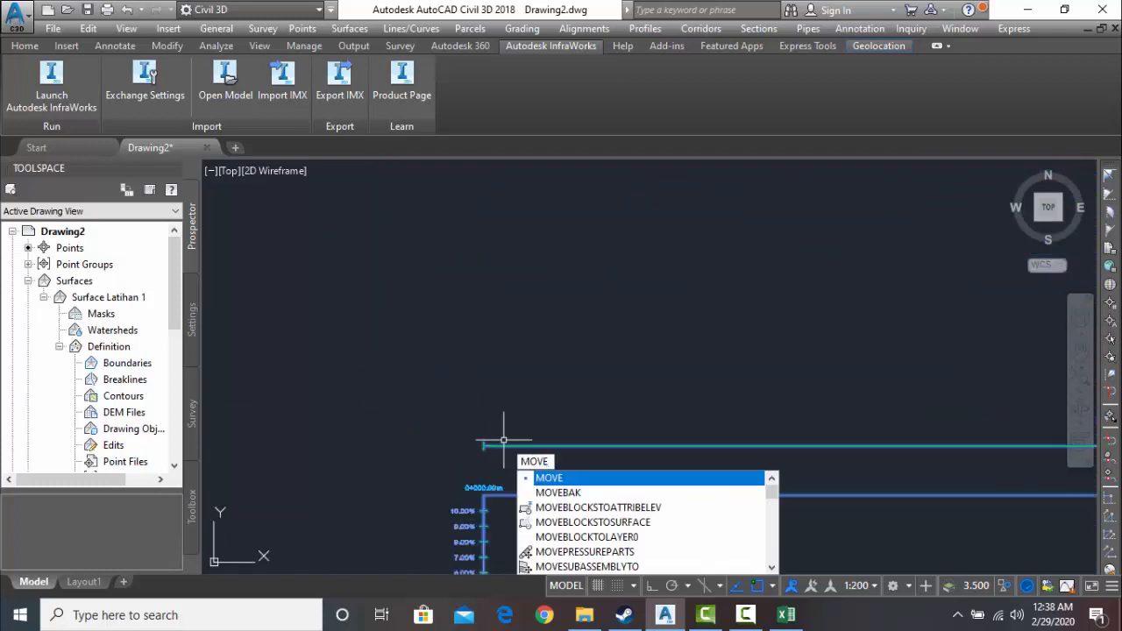
key("Return")
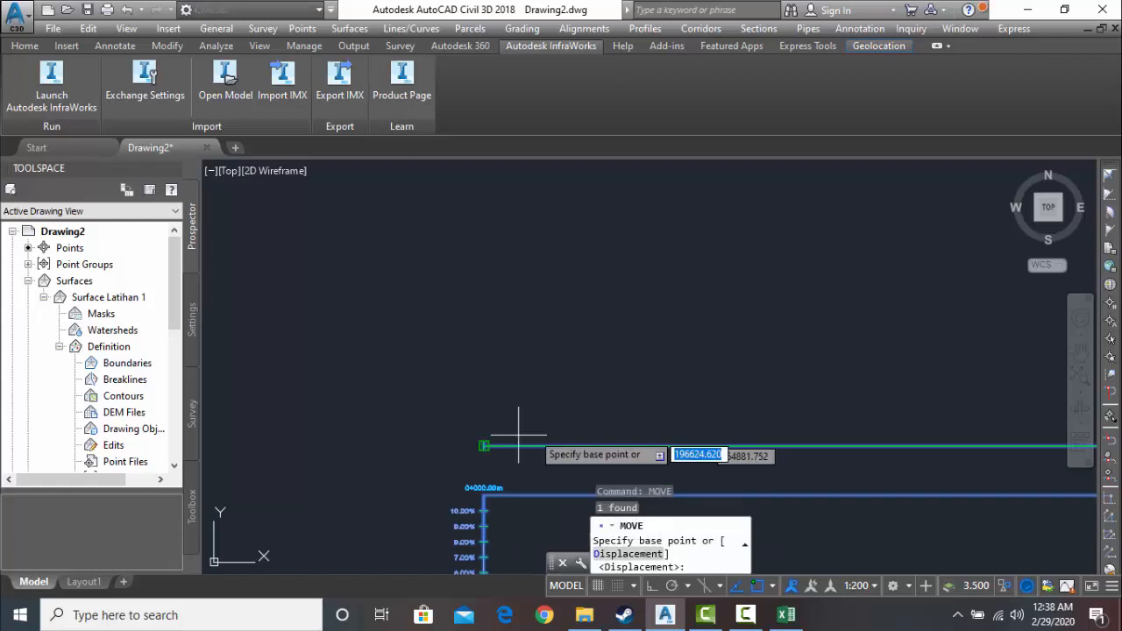
left_click(485, 445)
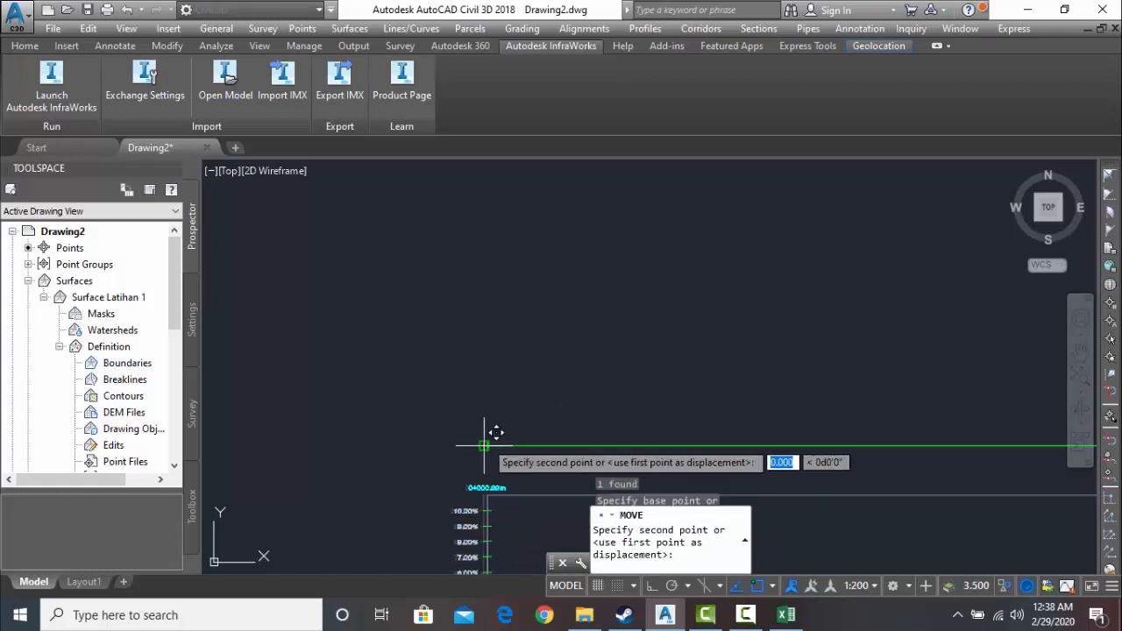
scroll(484, 327, "down", 5)
middle_click_drag(486, 444, 447, 427)
middle_click_drag(449, 256, 430, 523)
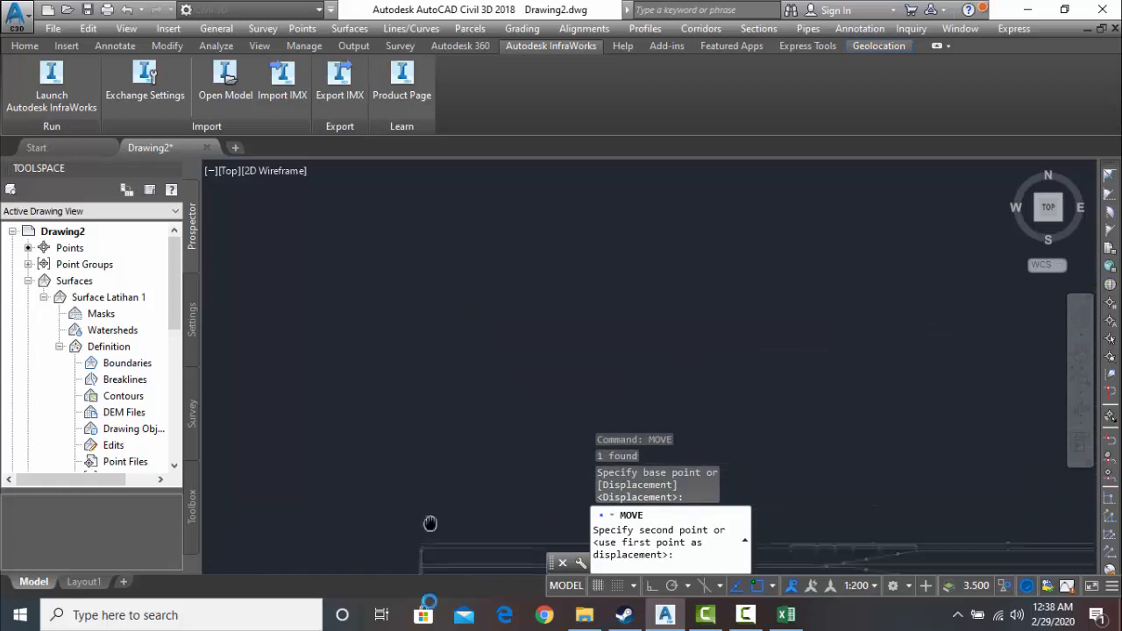
scroll(428, 421, "down", 4)
middle_click_drag(428, 421, 438, 510)
scroll(446, 287, "up", 6)
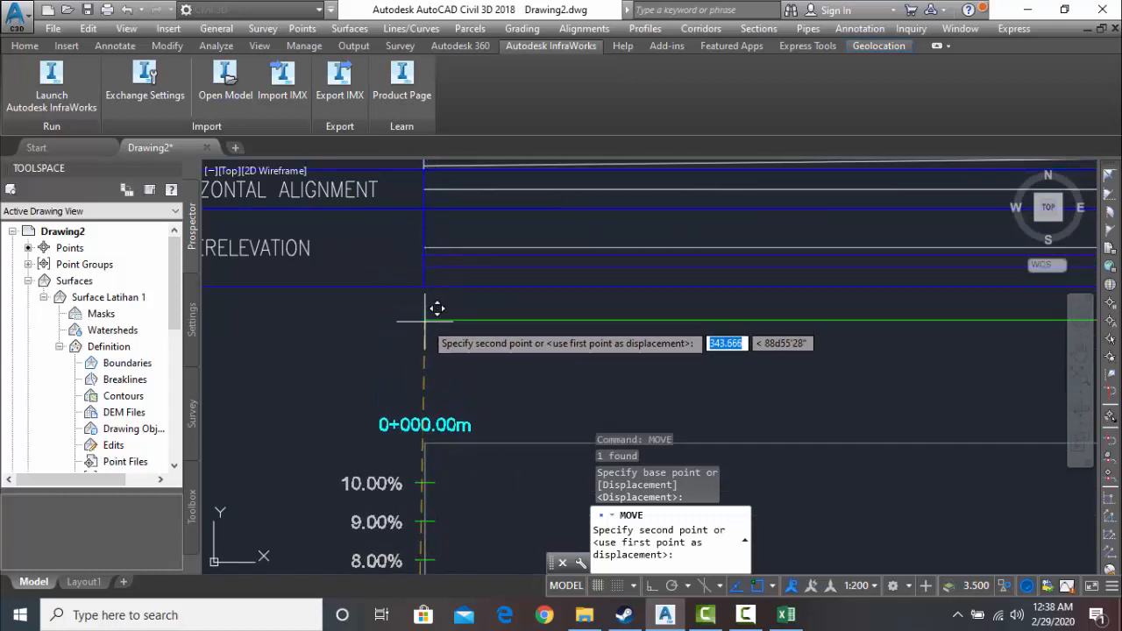
left_click(424, 348)
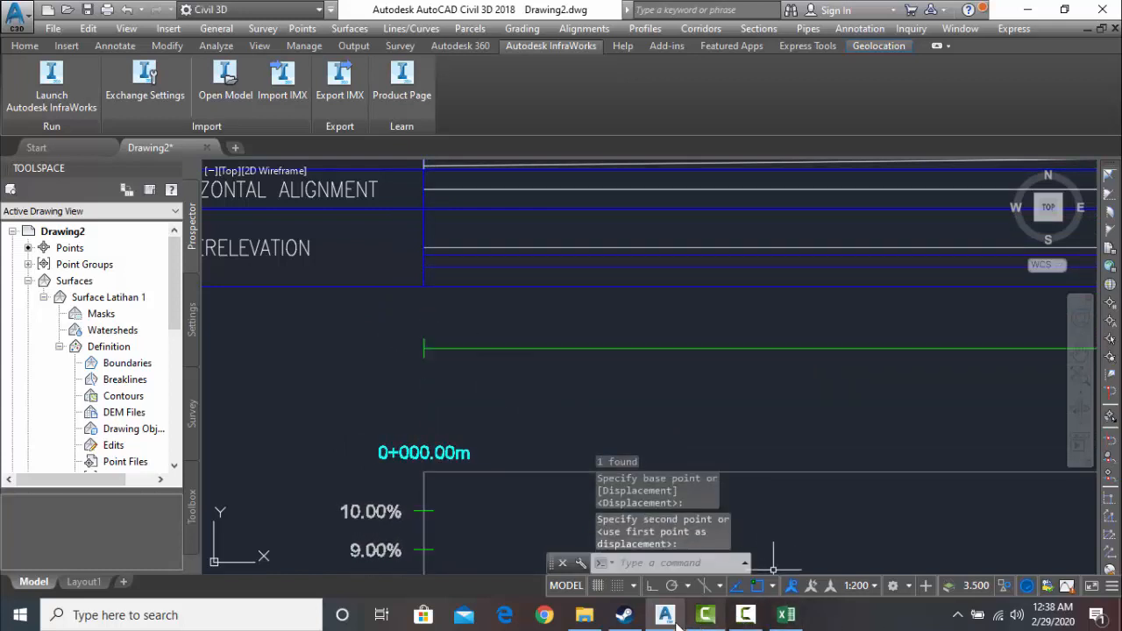
left_click(745, 615)
left_click(1037, 547)
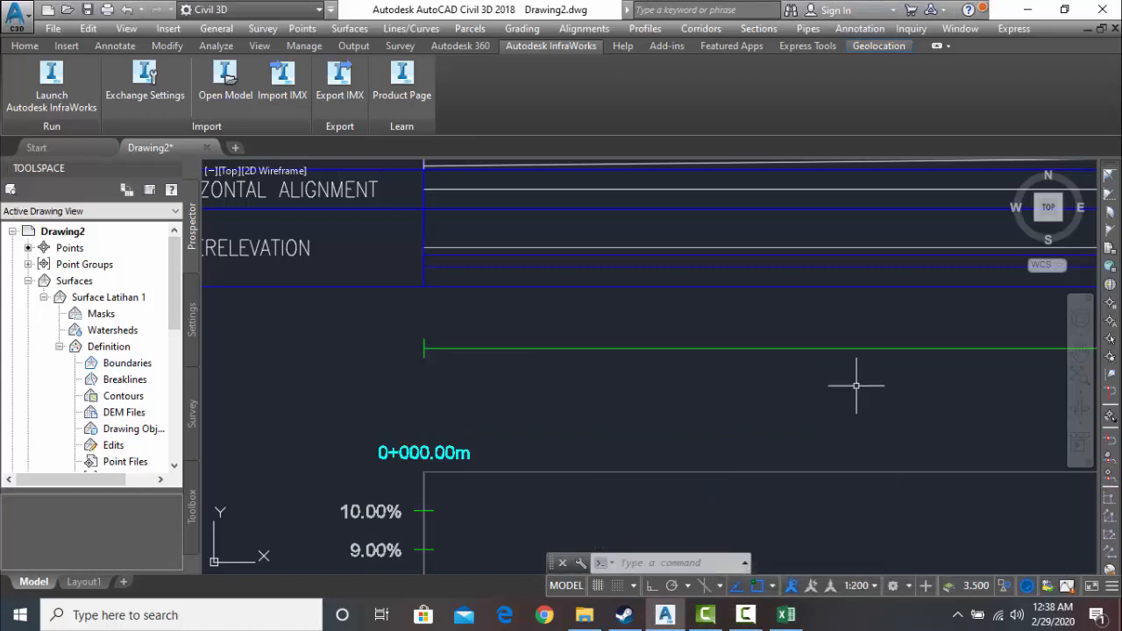
- Check how the superelevation diagram's transitions line up with the profile grid and data bands along the alignment
scroll(814, 395, "down", 5)
middle_click_drag(842, 406, 673, 435)
middle_click_drag(685, 394, 579, 385)
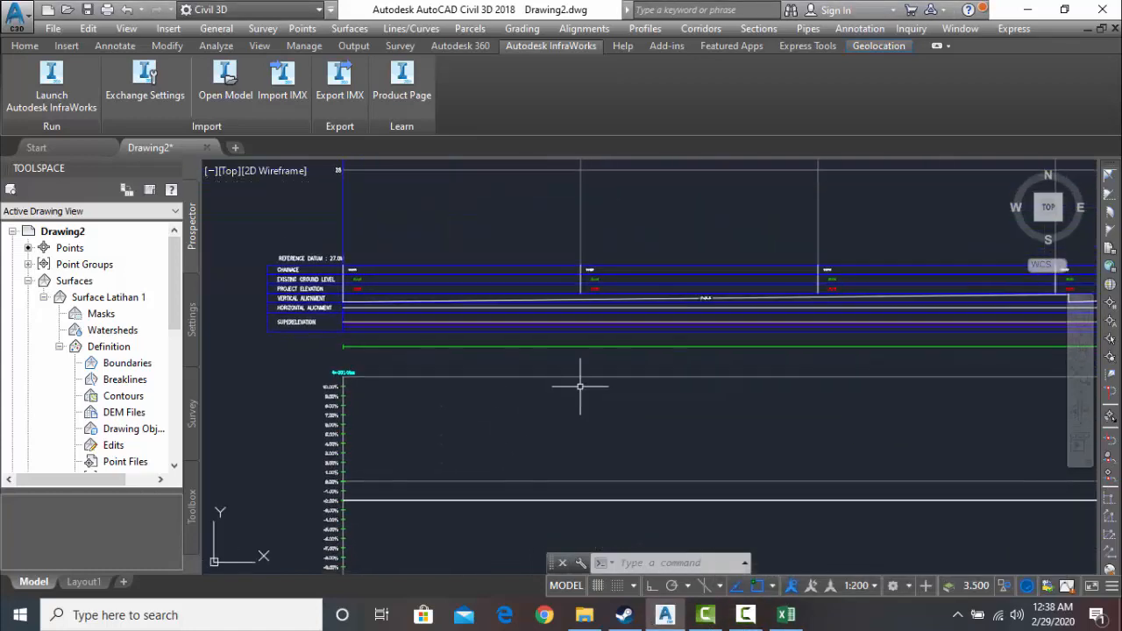
scroll(600, 379, "down", 4)
middle_click_drag(999, 369, 751, 368)
scroll(752, 368, "down", 2)
middle_click_drag(893, 369, 386, 415)
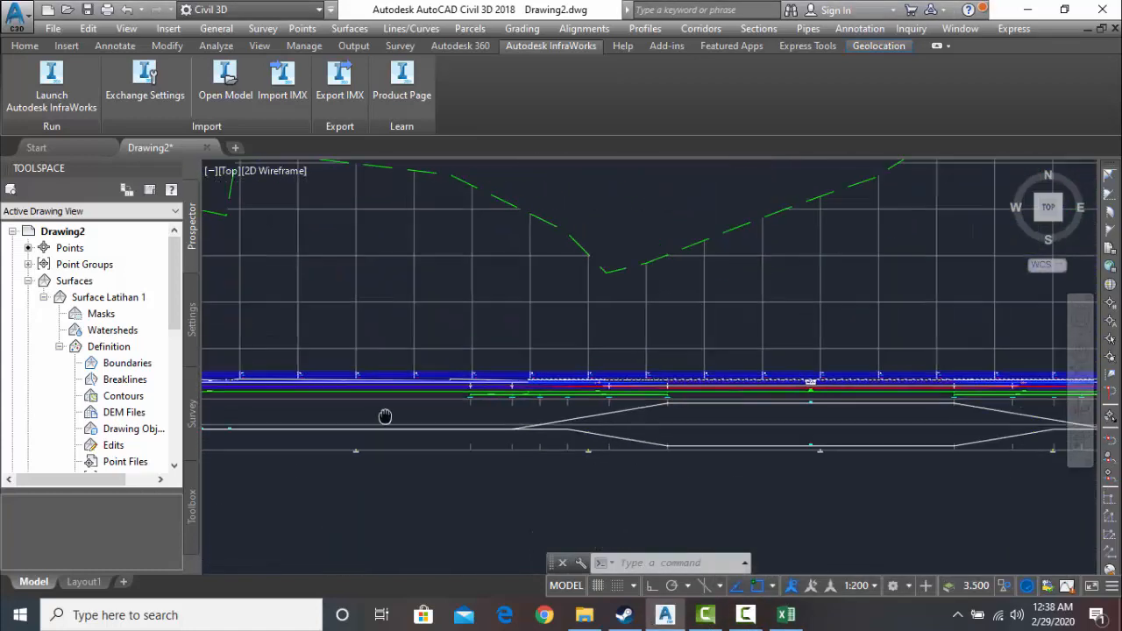
scroll(655, 377, "down", 2)
middle_click_drag(551, 395, 474, 380)
mouse_move(702, 418)
middle_mouse_down()
mouse_move(557, 431)
mouse_move(561, 368)
middle_mouse_up()
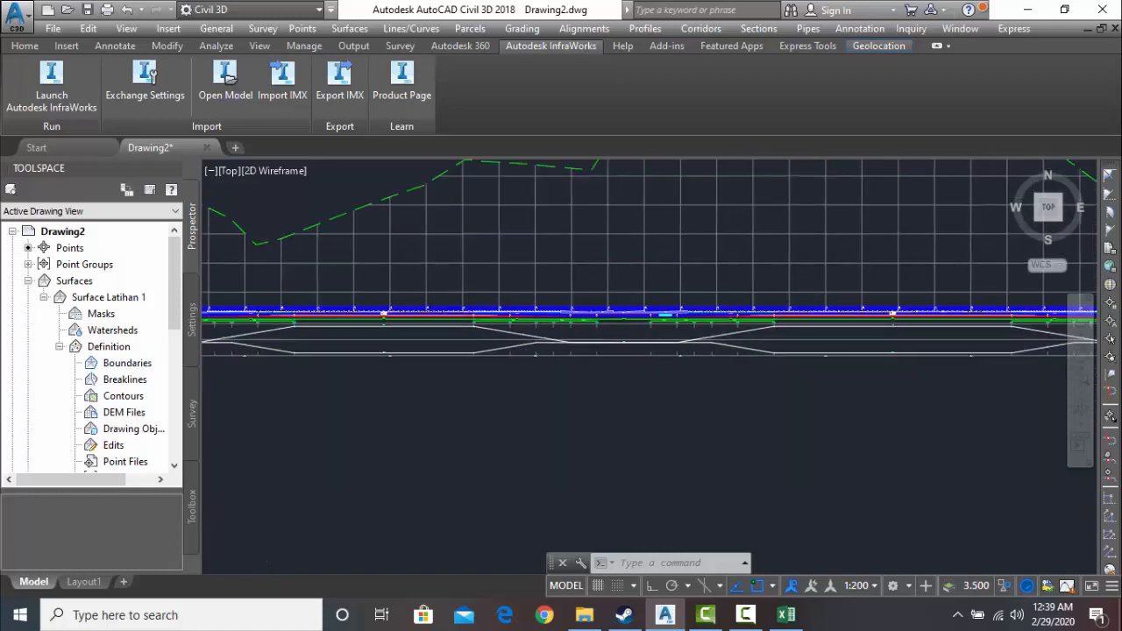
scroll(619, 371, "down", 3)
scroll(596, 389, "down", 2)
right_click(596, 389)
left_click(643, 454)
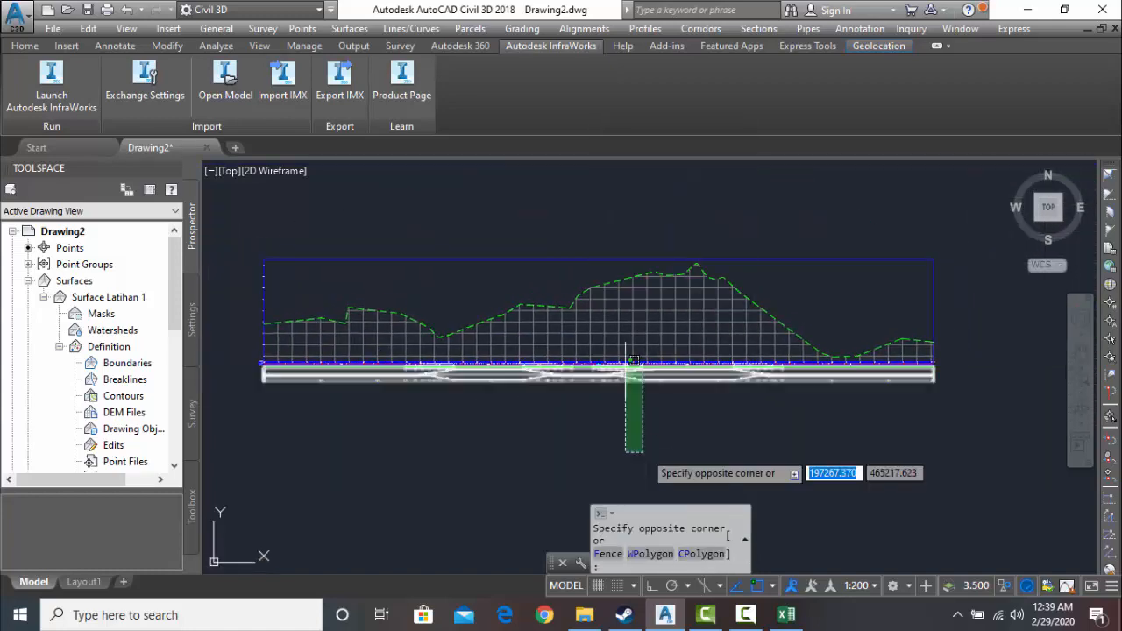
left_click(611, 425)
scroll(602, 380, "up", 4)
scroll(602, 380, "up", 2)
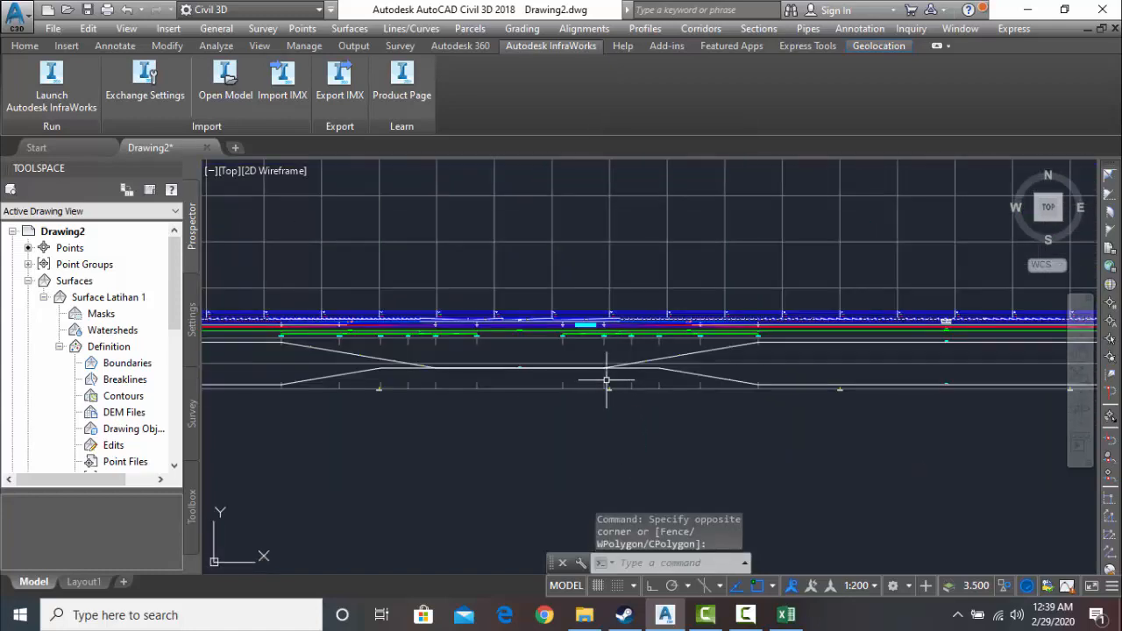